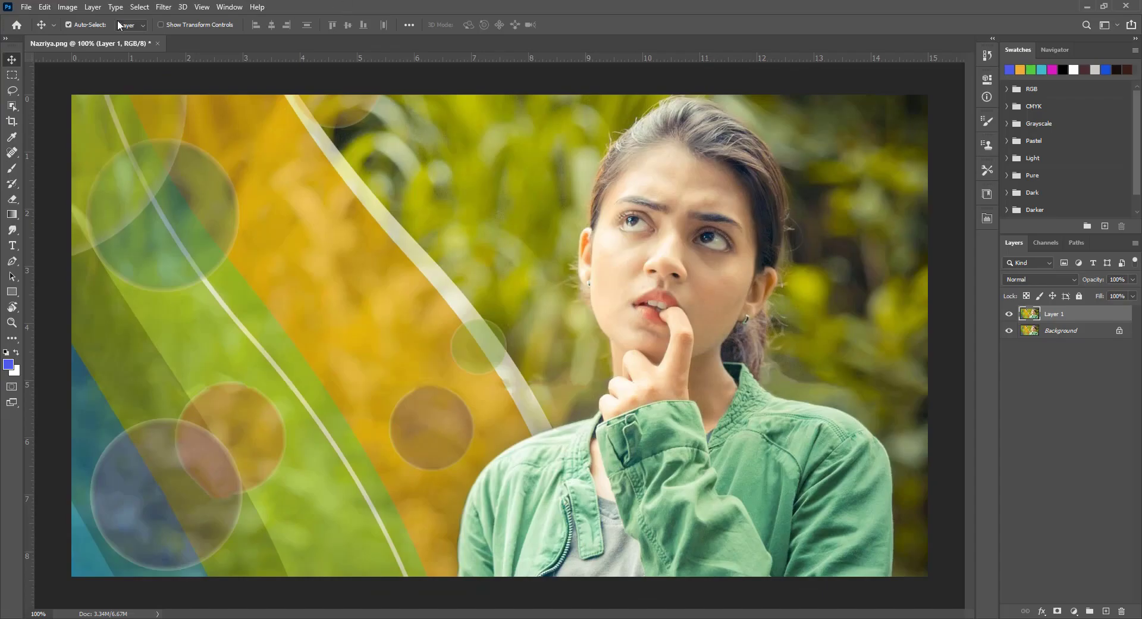
# Step: Try Smart Sharpen with faded shadow sharpening, then cancel it
pyautogui.click(339, 255)
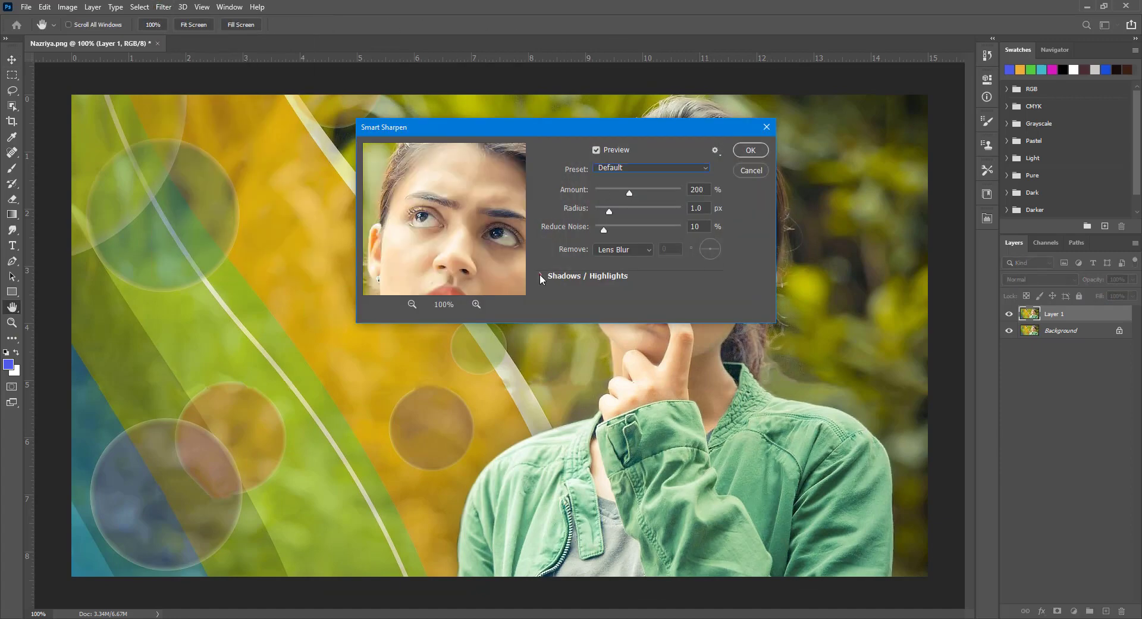
pyautogui.click(540, 274)
pyautogui.moveTo(595, 297); pyautogui.dragTo(607, 298)
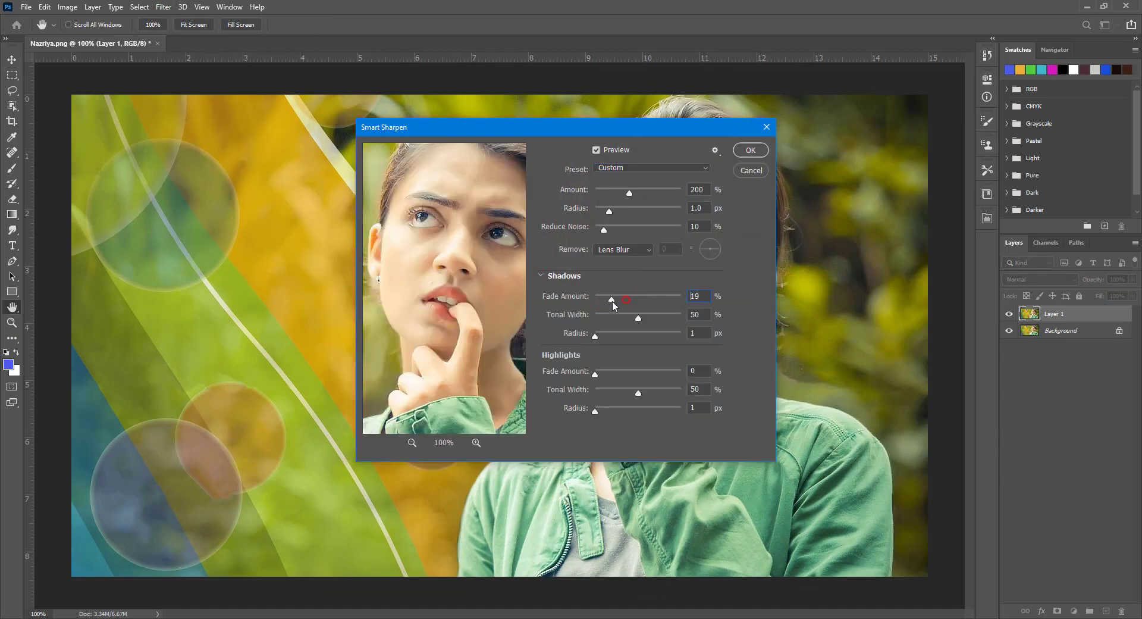
pyautogui.click(751, 171)
# Step: Apply Unsharp Mask at 50% amount, 1.0 pixel radius and 0 threshold
pyautogui.click(163, 7)
pyautogui.click(342, 274)
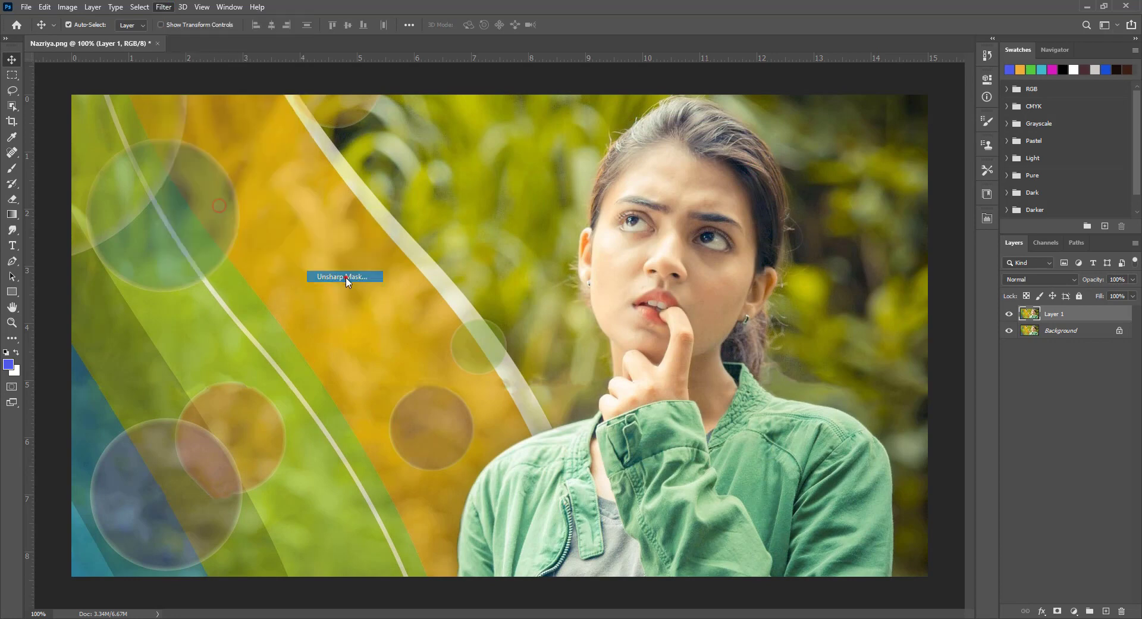
pyautogui.moveTo(780, 152)
pyautogui.mouseDown()
pyautogui.moveTo(177, 162)
pyautogui.moveTo(264, 140)
pyautogui.mouseUp()
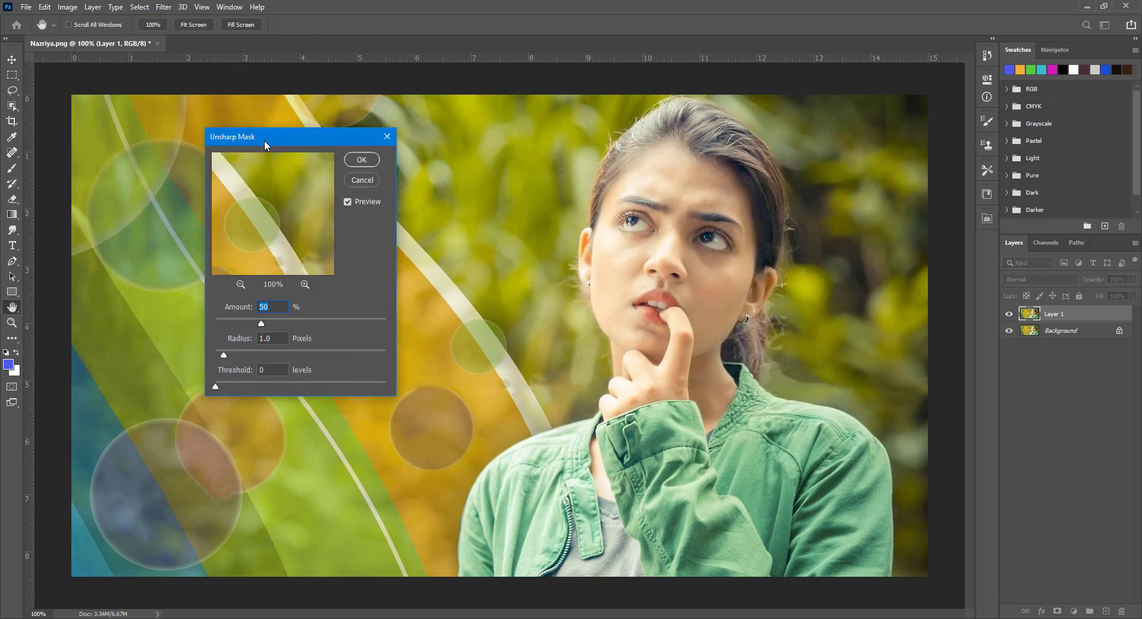
pyautogui.click(362, 160)
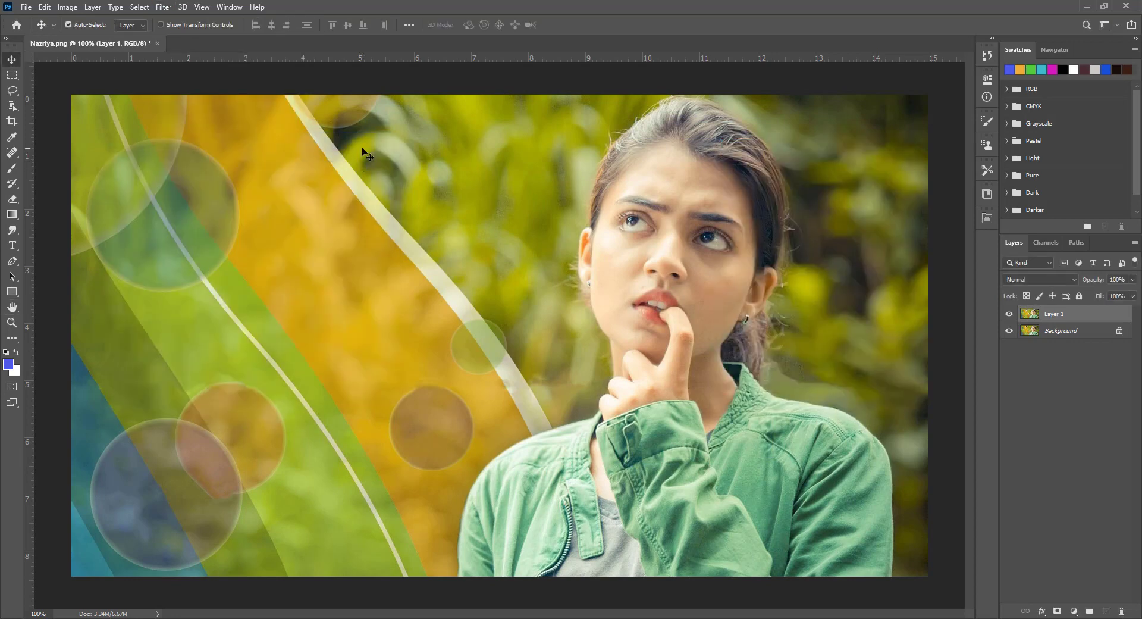
# Step: Open the Camera Raw Filter and lower the tone curve Lights to -36
pyautogui.click(164, 7)
pyautogui.click(191, 79)
pyautogui.scroll(-3, 833, 357)
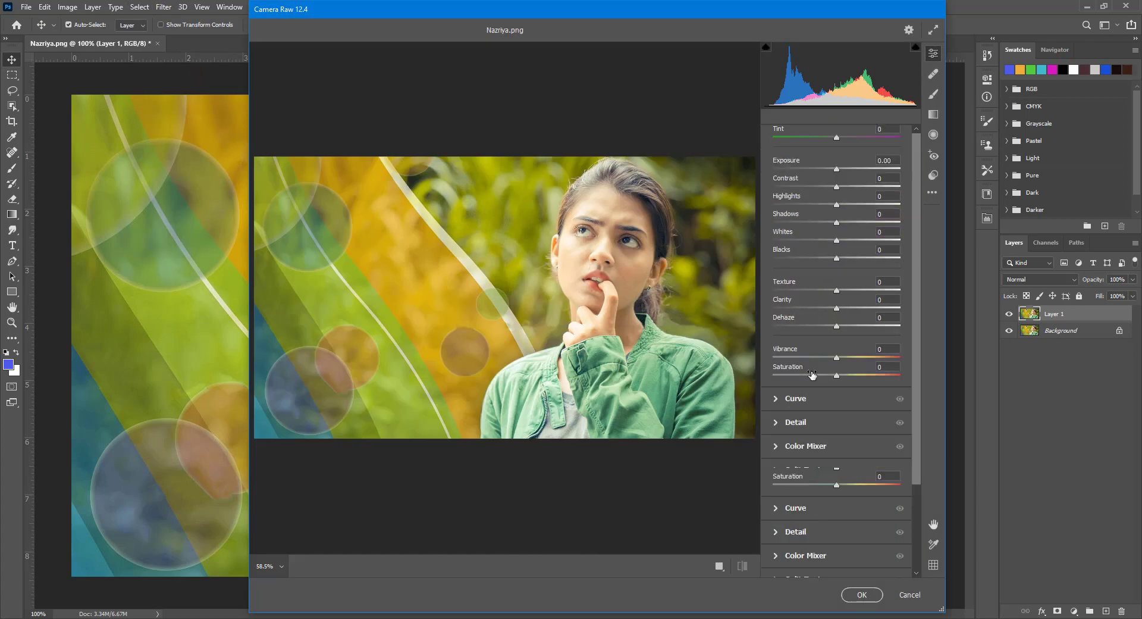
pyautogui.click(796, 394)
pyautogui.moveTo(835, 441); pyautogui.dragTo(808, 456)
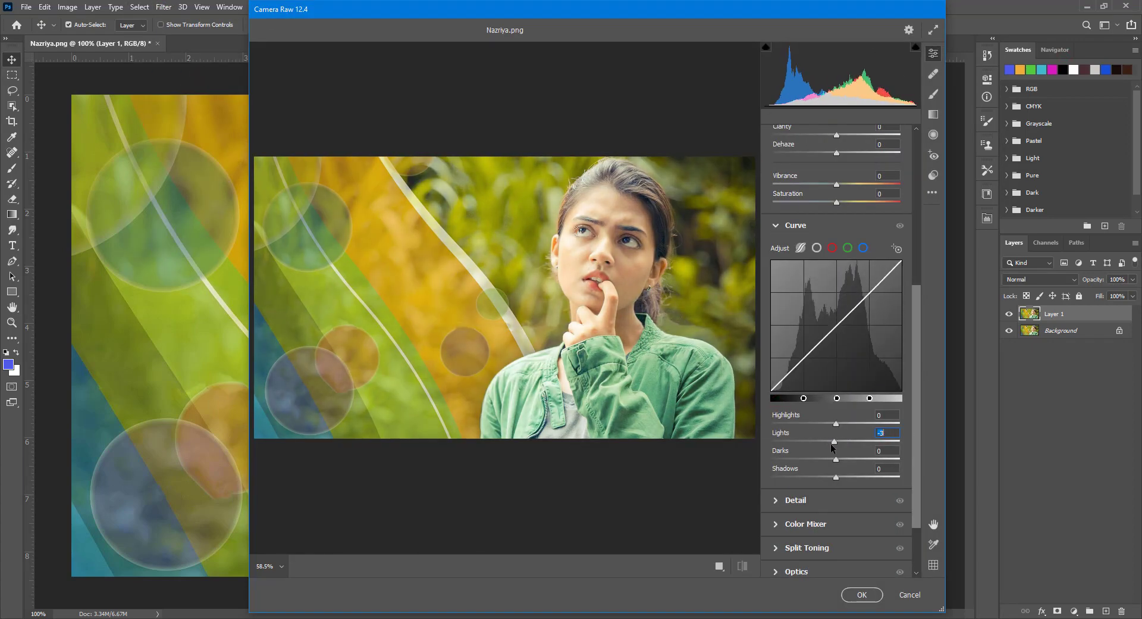
pyautogui.write('-3')
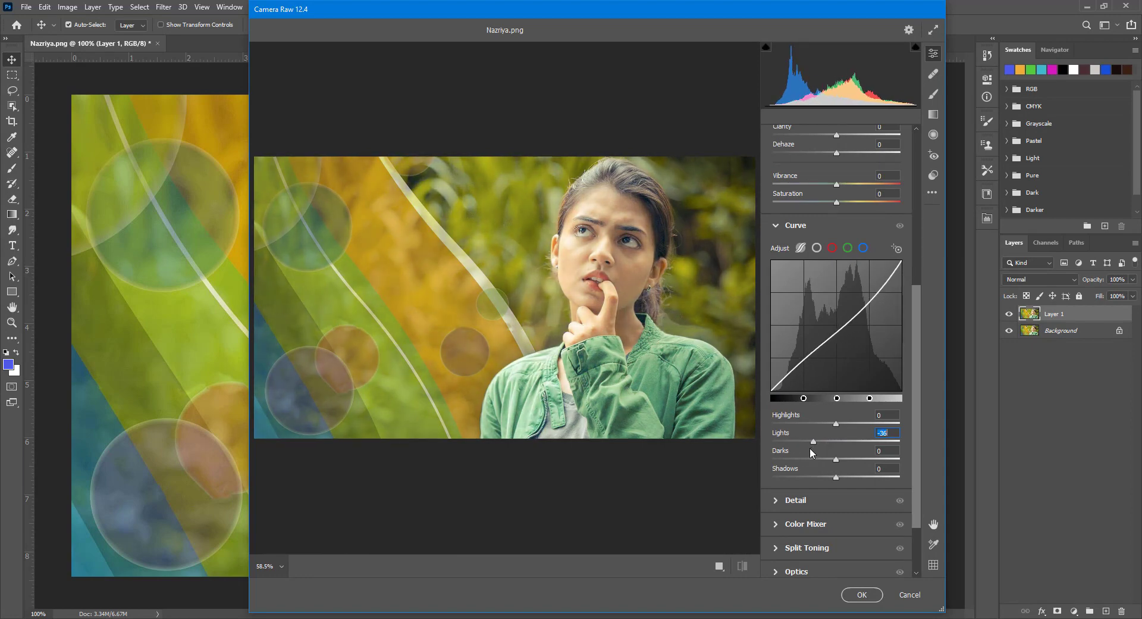
# Step: Set Texture +35, Shadows +5 and Dehaze +43, then apply the filter
pyautogui.scroll(5, 837, 236)
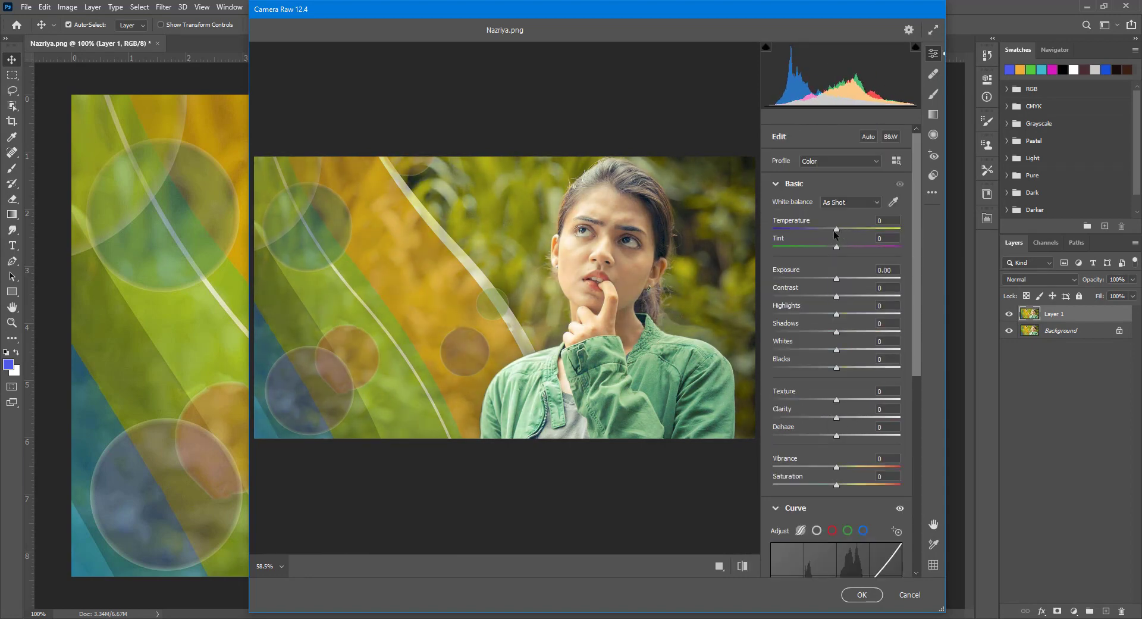
pyautogui.moveTo(837, 399); pyautogui.dragTo(858, 406)
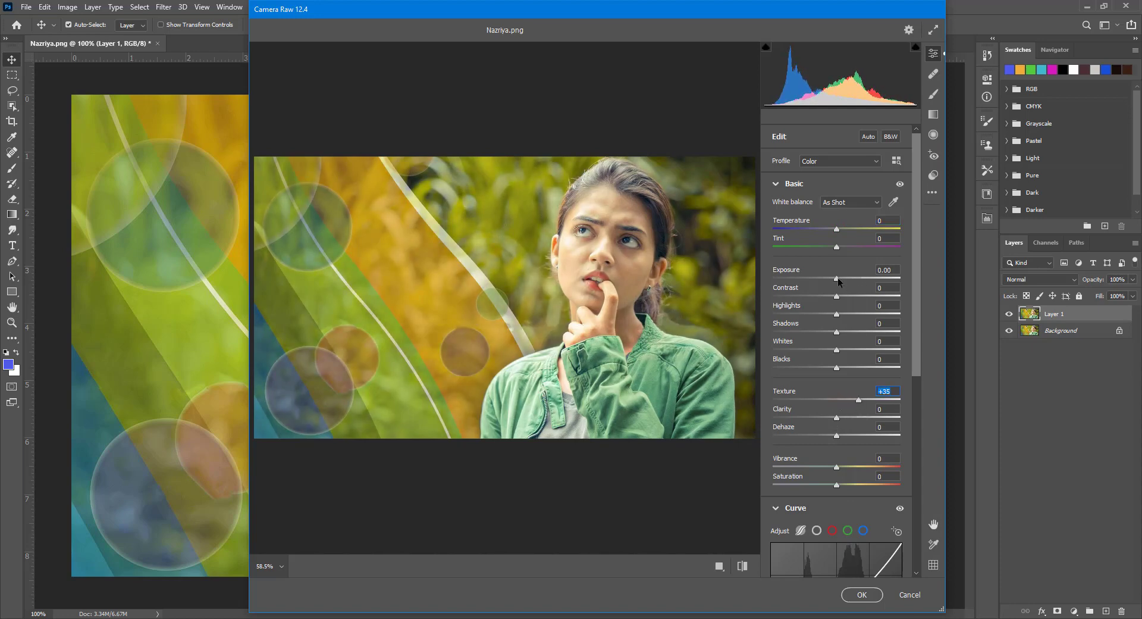
pyautogui.moveTo(837, 331); pyautogui.dragTo(841, 333)
pyautogui.moveTo(841, 436); pyautogui.dragTo(850, 439)
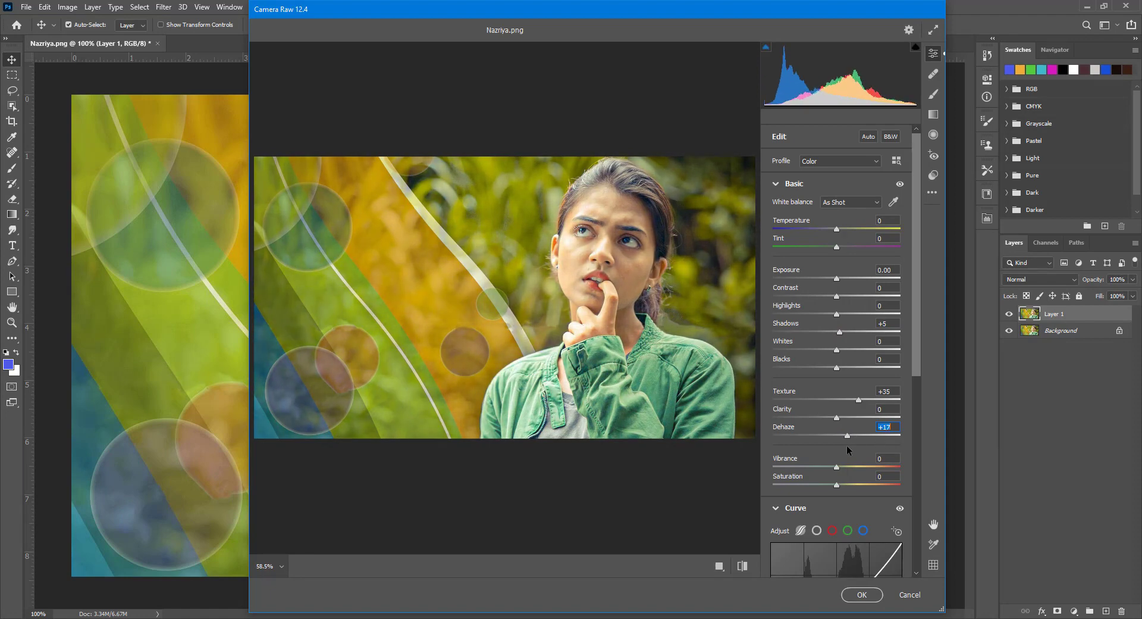
pyautogui.moveTo(847, 435); pyautogui.dragTo(865, 436)
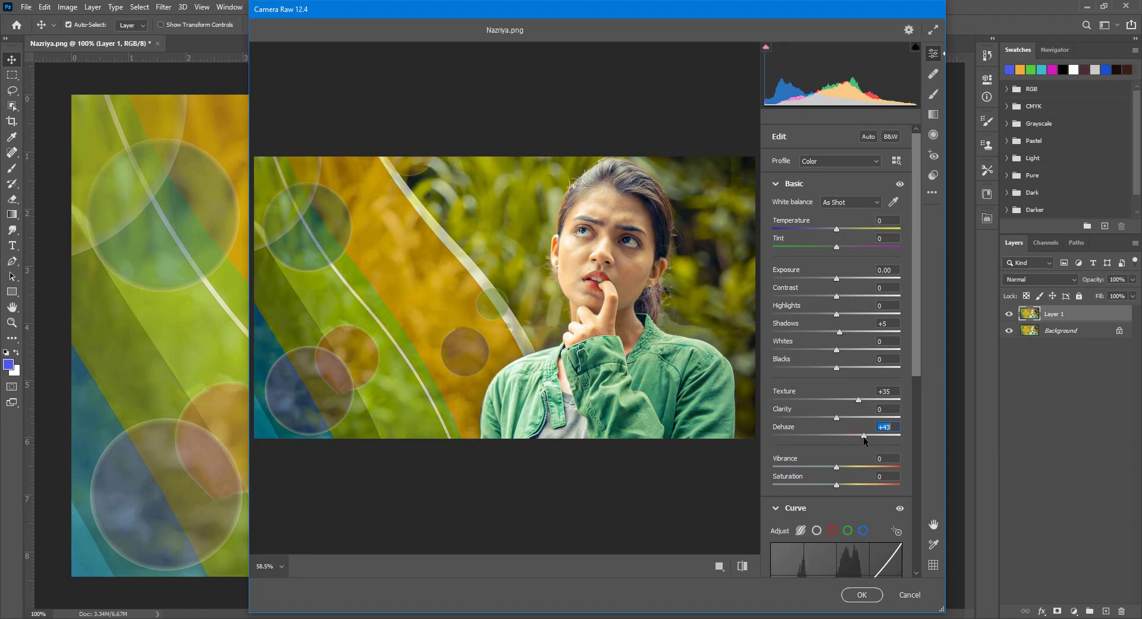
pyautogui.click(862, 594)
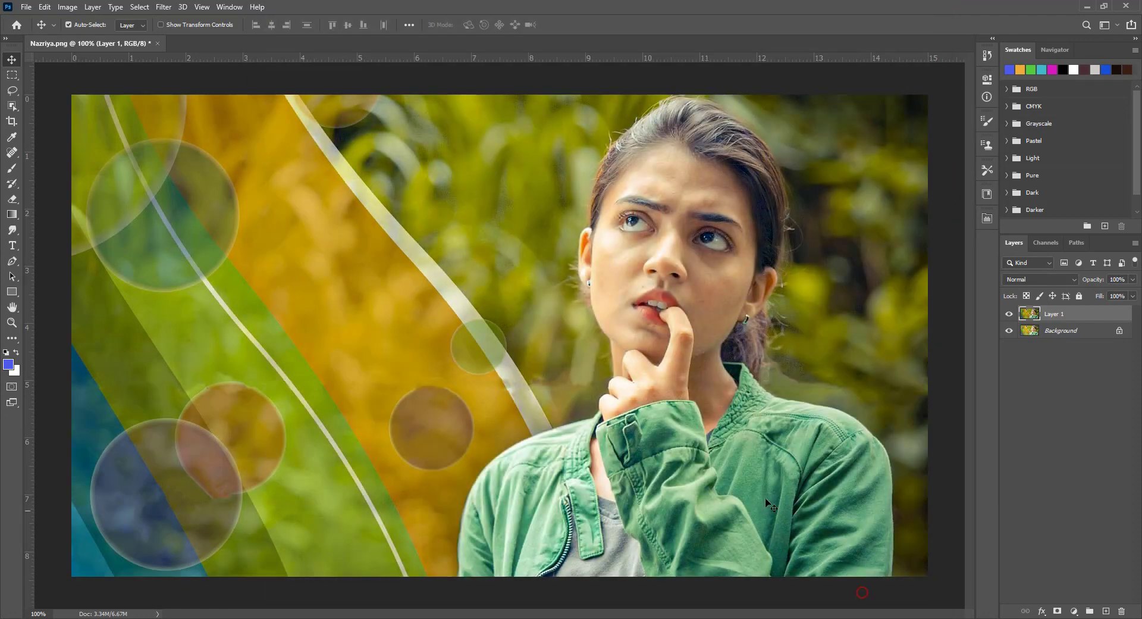
# Step: Create a new gray-labelled layer in Overlay blend mode
pyautogui.click(1009, 316)
pyautogui.click(1009, 315)
pyautogui.hotkey('ctrl', 'shift', 'n')
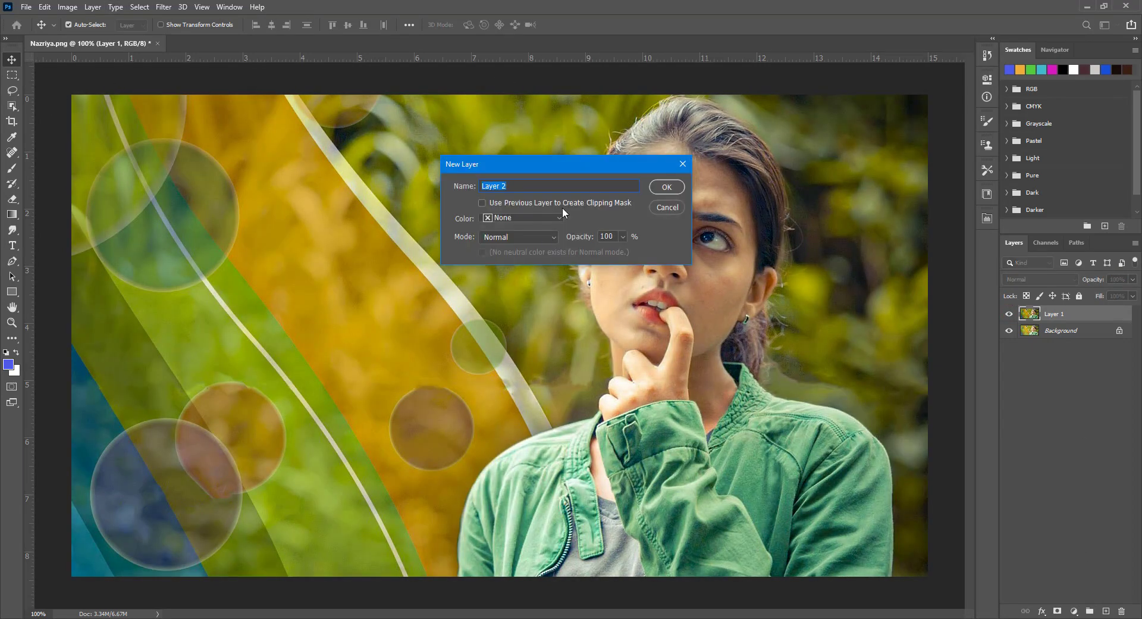
pyautogui.click(559, 217)
pyautogui.click(527, 317)
pyautogui.click(519, 237)
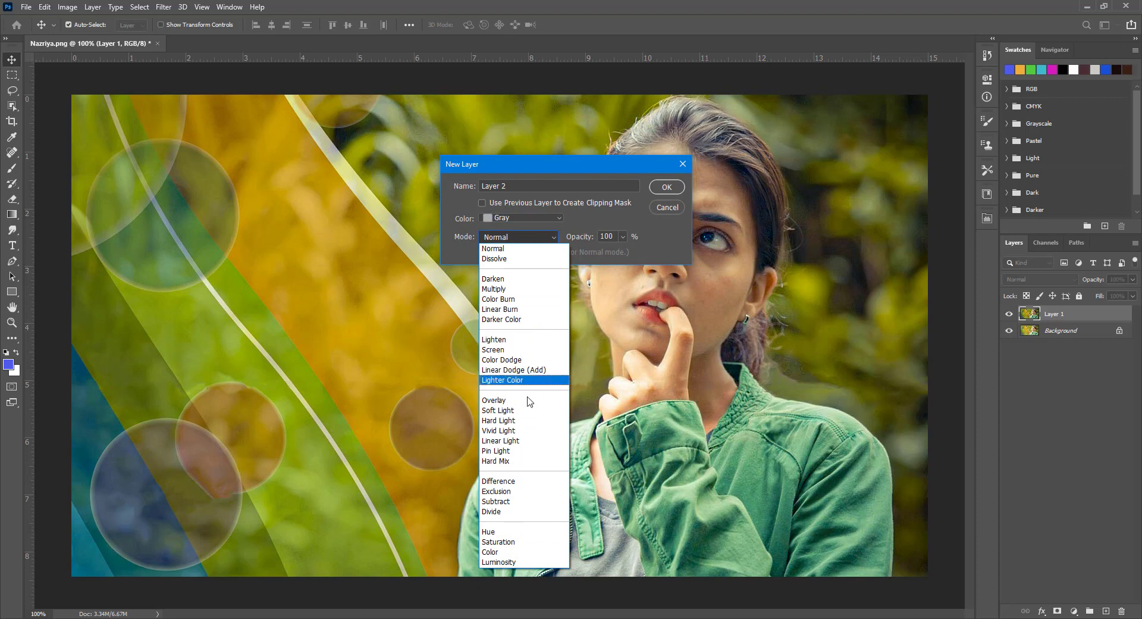
pyautogui.click(509, 400)
pyautogui.click(666, 188)
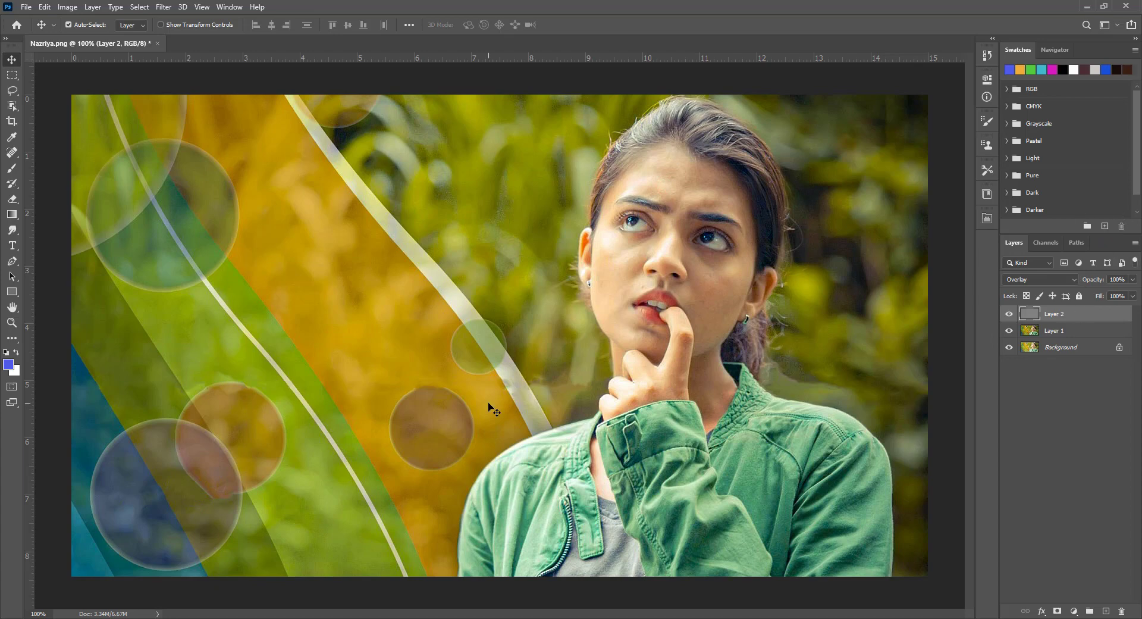
# Step: Dodge the dark skin under the eye and whiten the teeth on Layer 2
pyautogui.rightClick(12, 230)
pyautogui.click(54, 230)
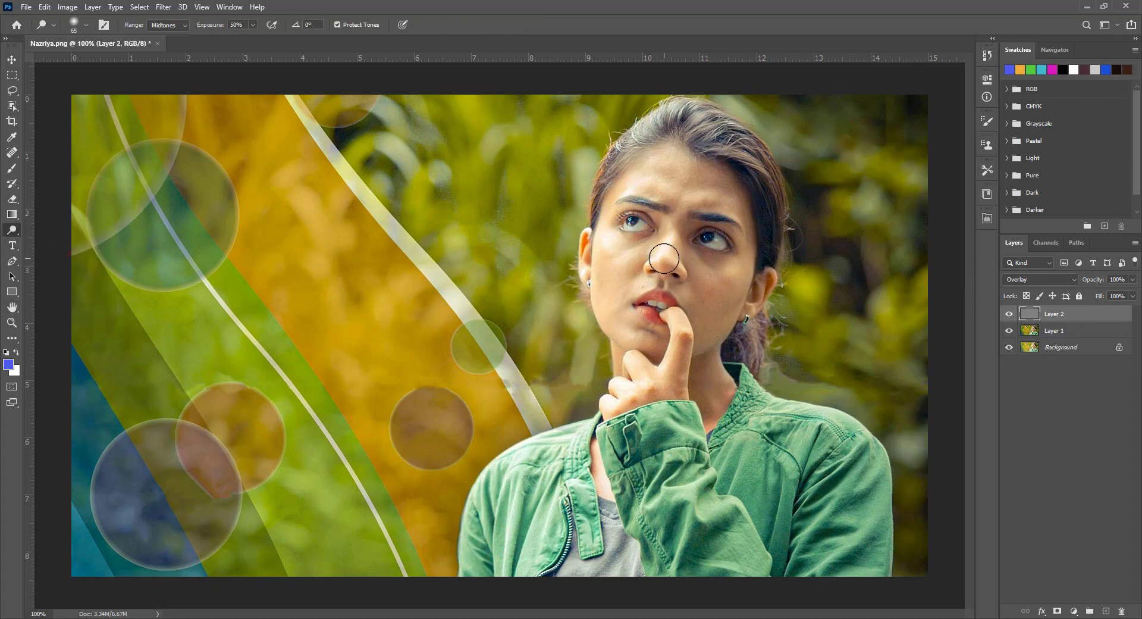
pyautogui.press('[')
pyautogui.press('[')
pyautogui.scroll(2, 654, 267)
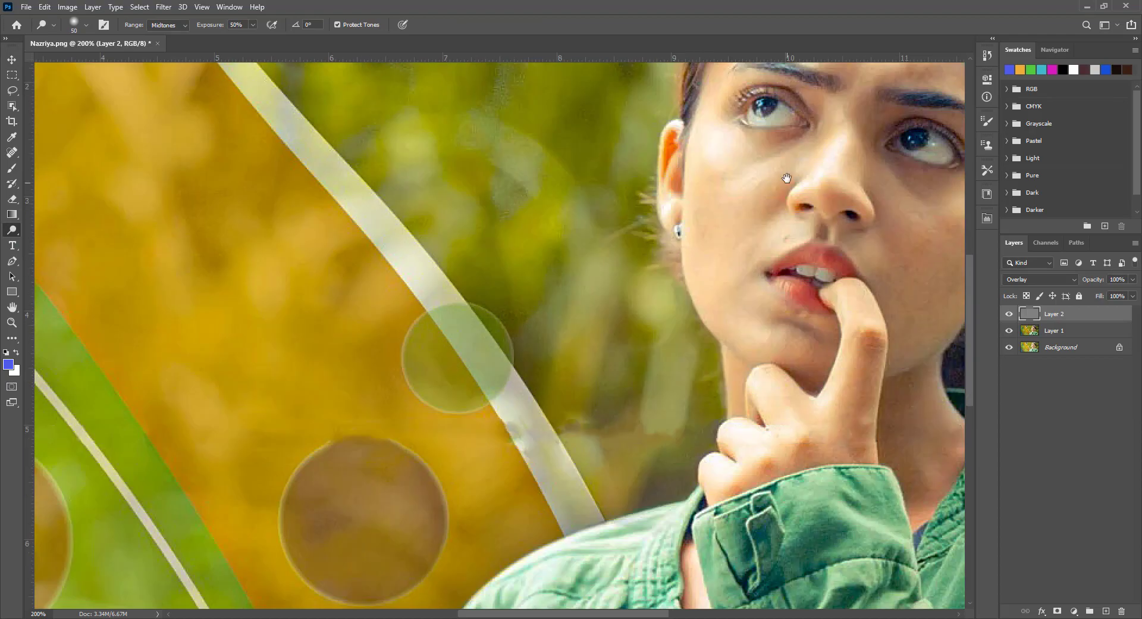
pyautogui.press('[')
pyautogui.press('[')
pyautogui.press('[')
pyautogui.press('[')
pyautogui.press('[')
pyautogui.press('[')
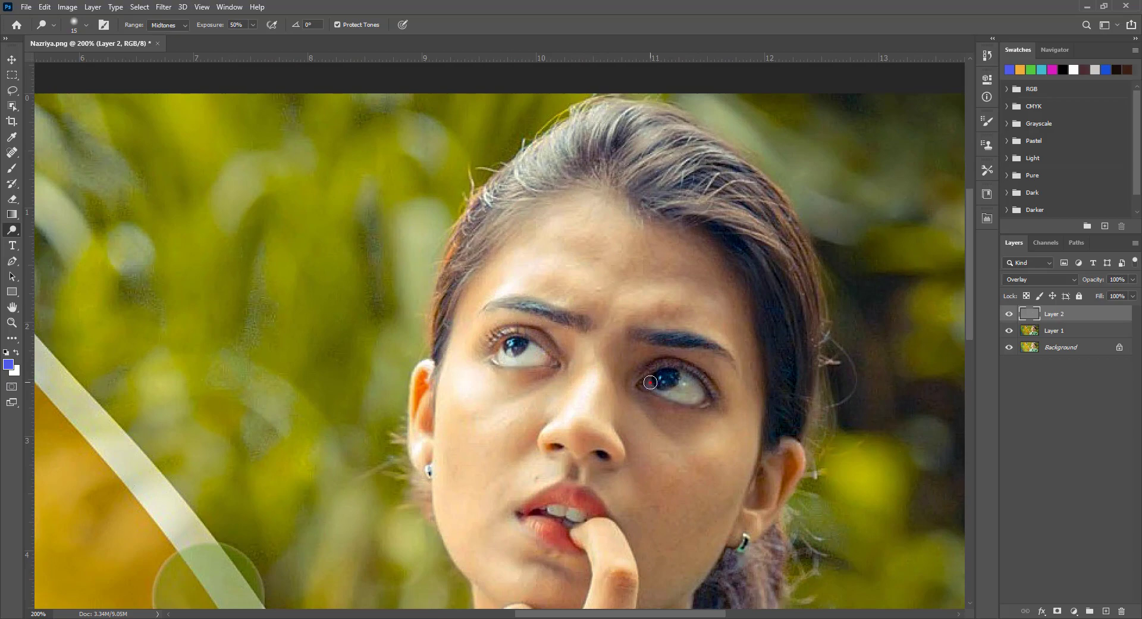
pyautogui.moveTo(645, 388); pyautogui.dragTo(704, 402)
pyautogui.scroll(-2, 684, 357)
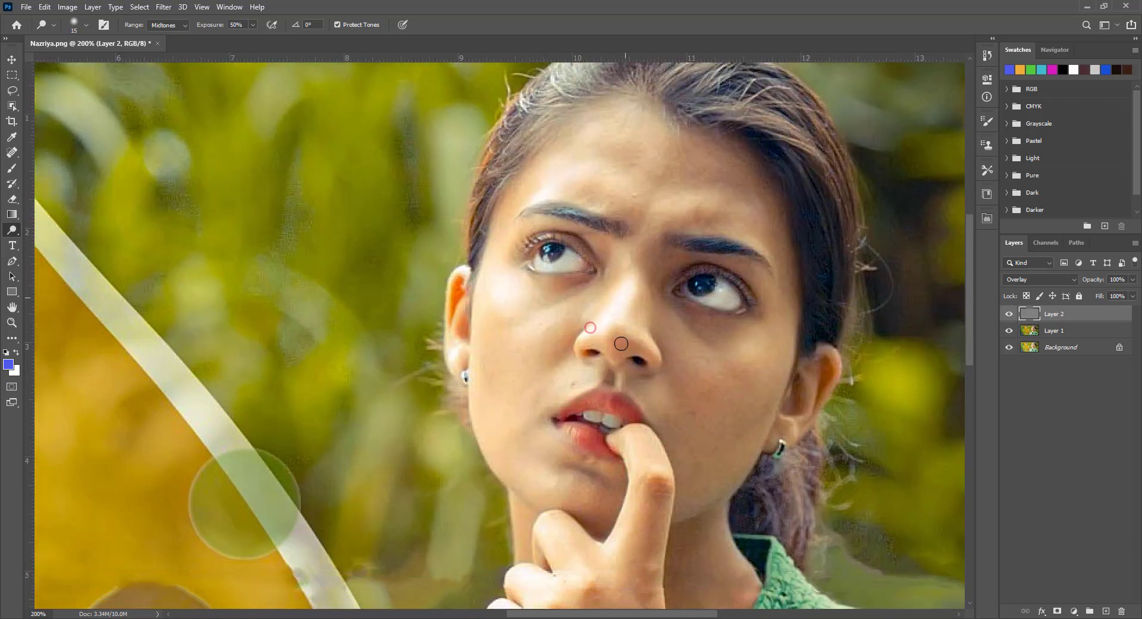
pyautogui.scroll(-3, 646, 272)
pyautogui.moveTo(645, 272); pyautogui.dragTo(673, 291)
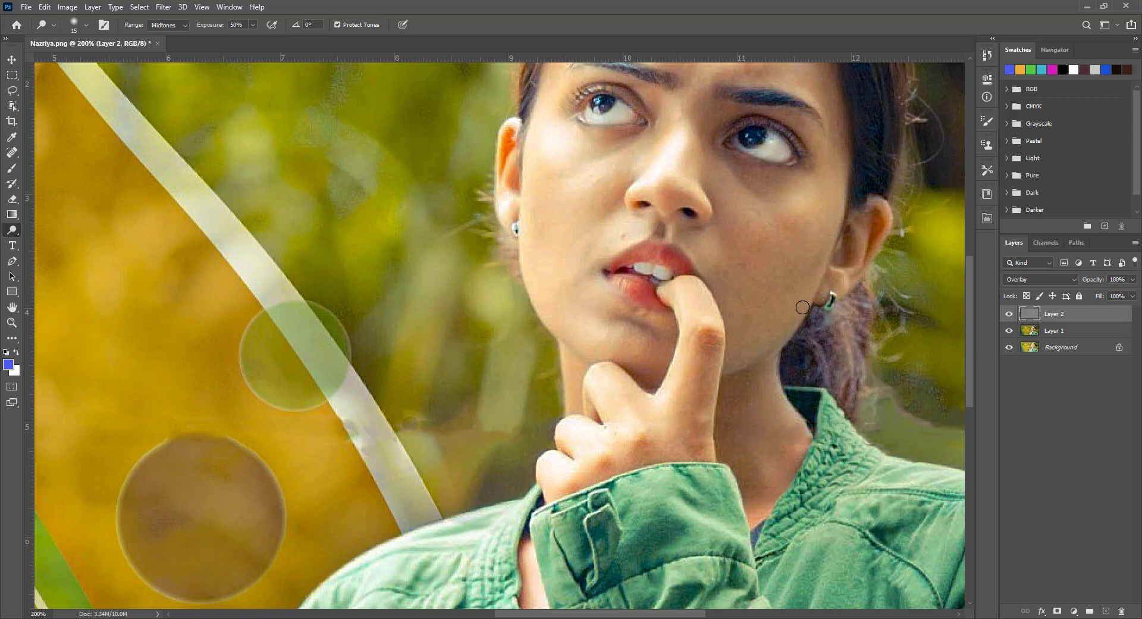
# Step: Zoom back out, set the dodge brush size to about 45, then switch to the Move tool
pyautogui.scroll(3, 770, 390)
pyautogui.scroll(1, 684, 333)
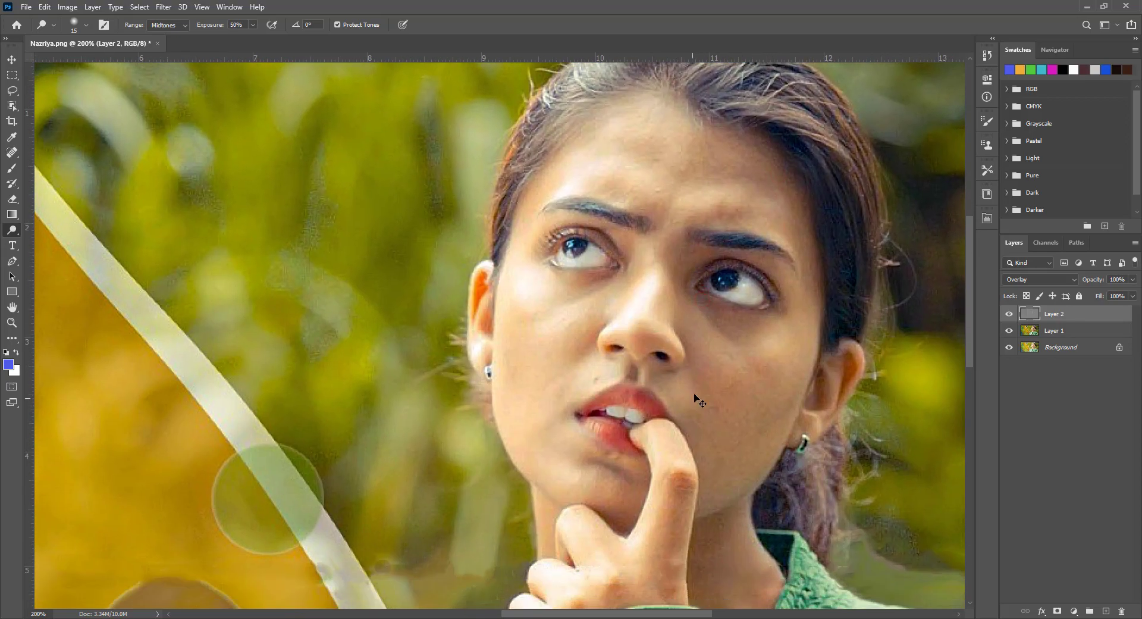
pyautogui.hotkey('ctrl', '-')
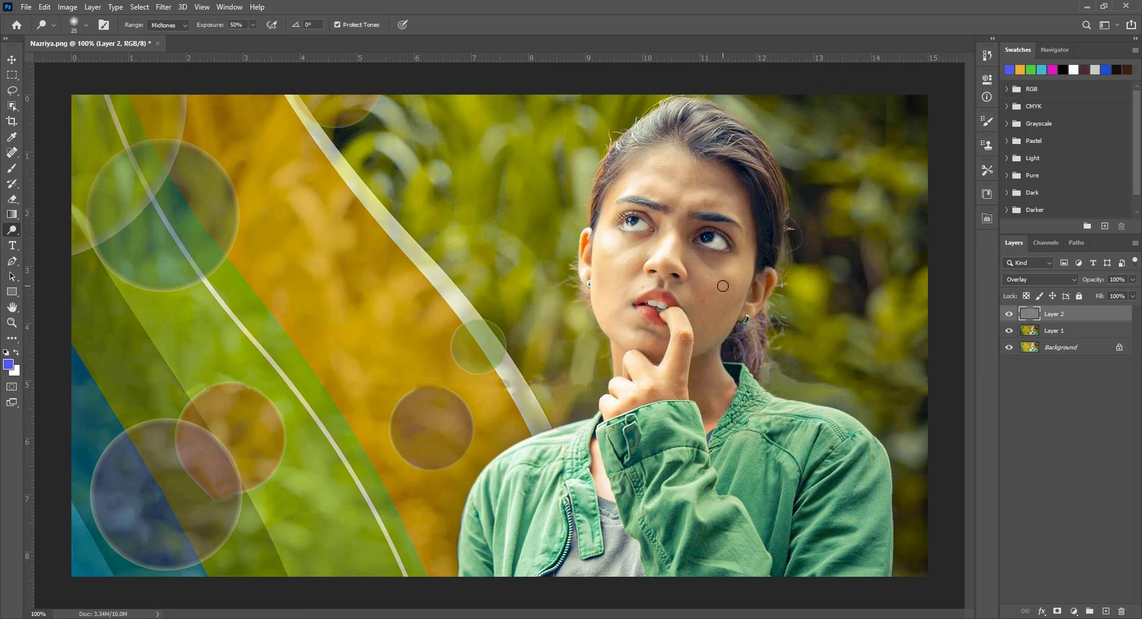
pyautogui.click(705, 296)
pyautogui.press(']')
pyautogui.press(']')
pyautogui.press(']')
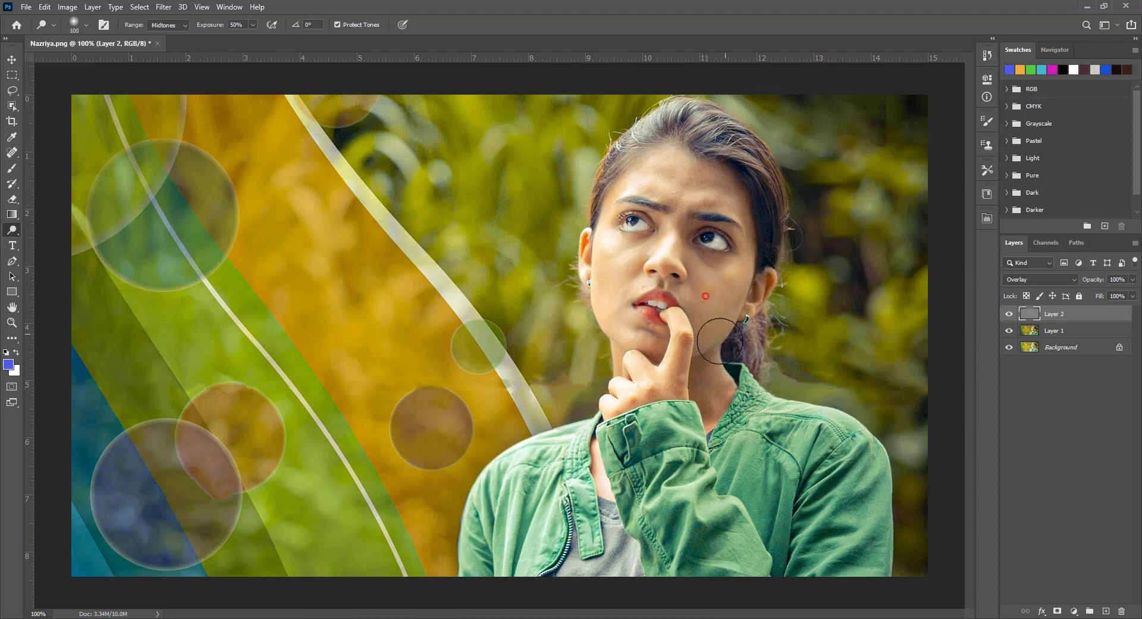
pyautogui.press('[')
pyautogui.press('[')
pyautogui.press('[')
pyautogui.press('v')
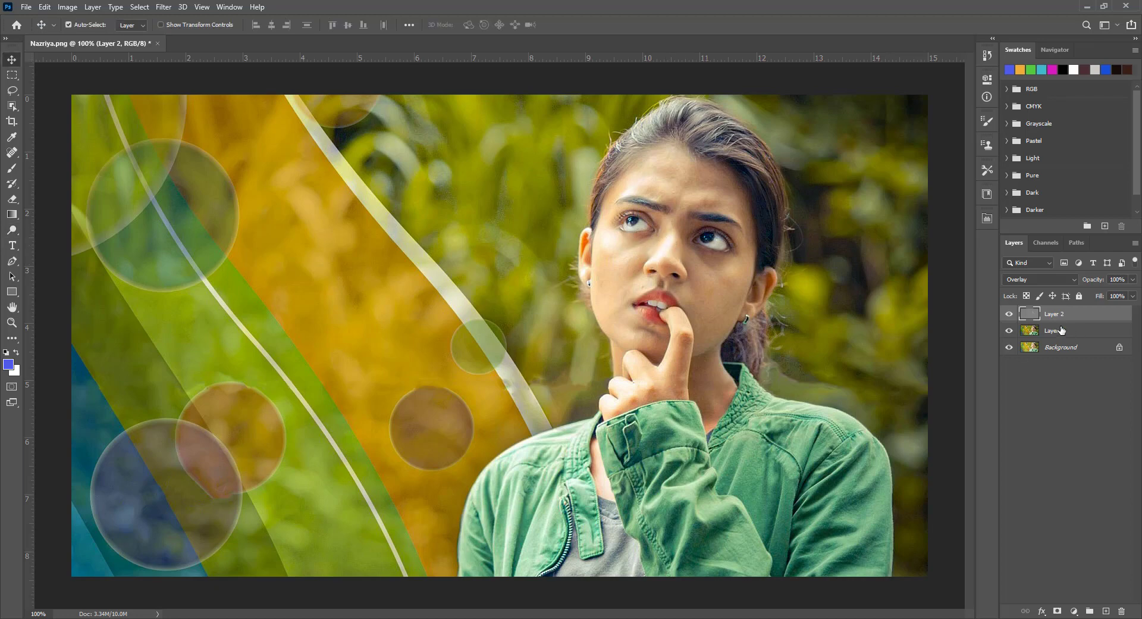
# Step: Add a Solid Color fill layer ffcbf0 and invert its mask to black
pyautogui.keyDown('shift'); pyautogui.click(1053, 330); pyautogui.keyUp('shift')
pyautogui.click(1074, 611)
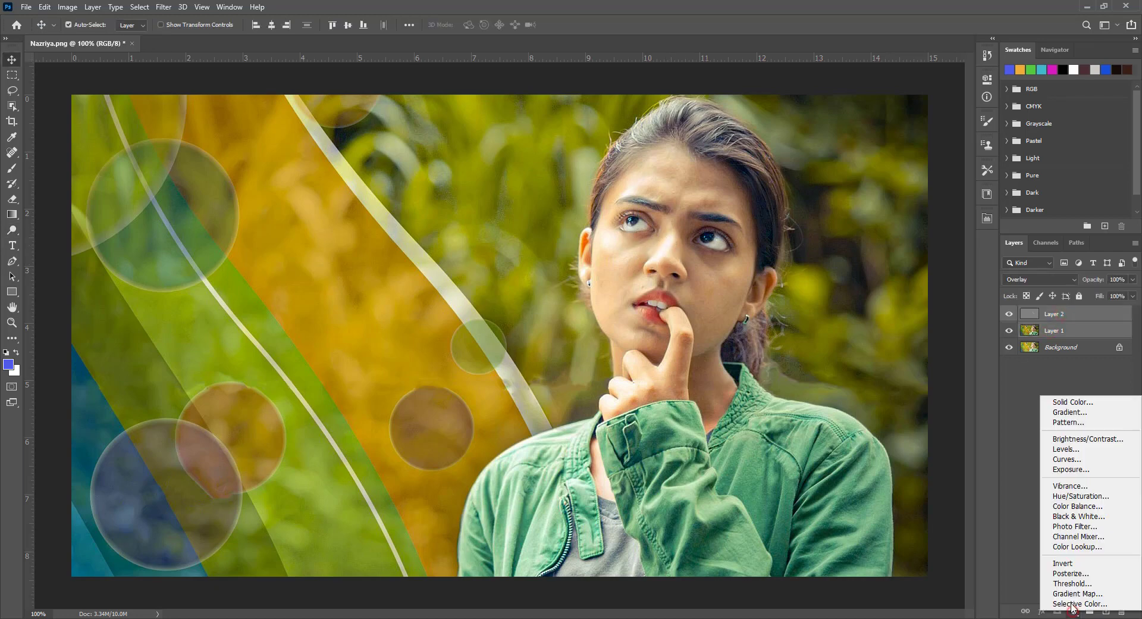
pyautogui.click(1083, 403)
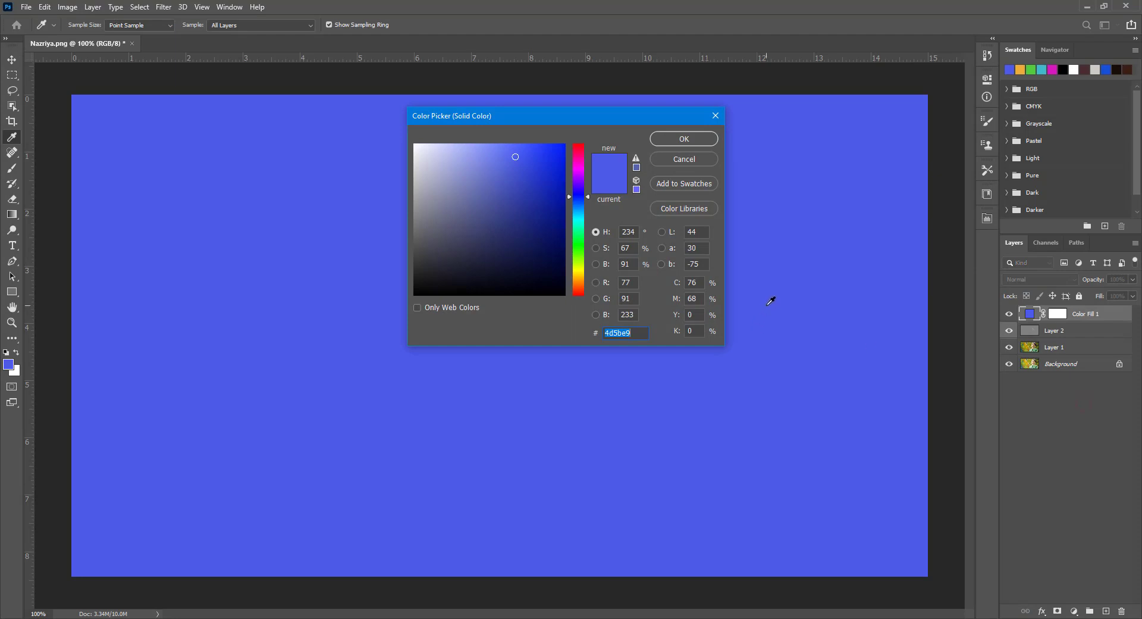
pyautogui.write('ffcbf0')
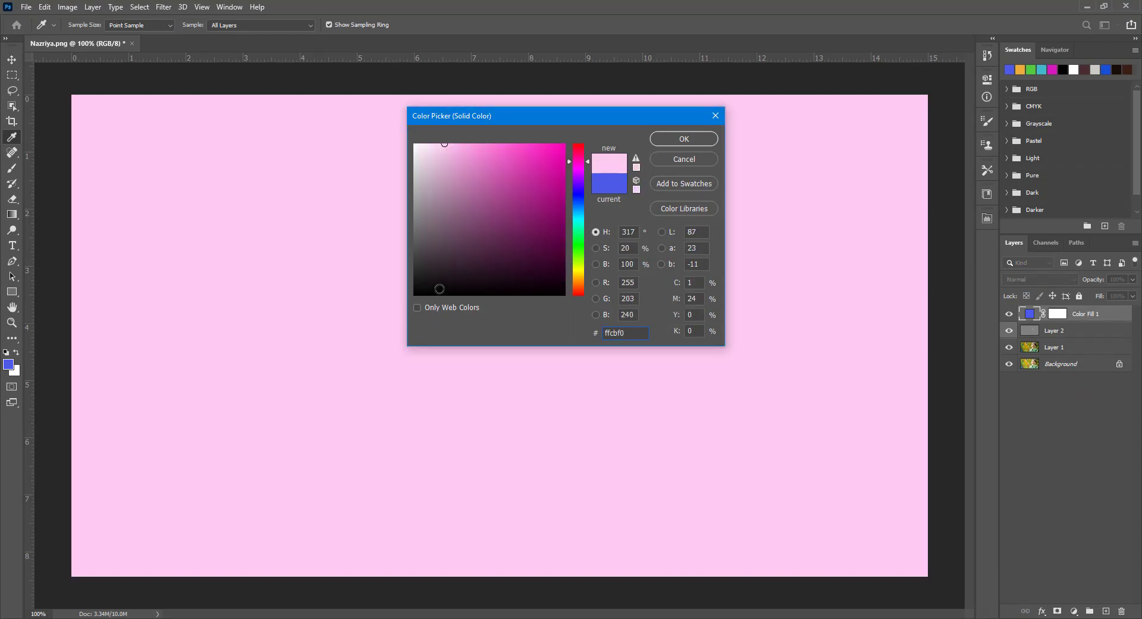
pyautogui.click(696, 139)
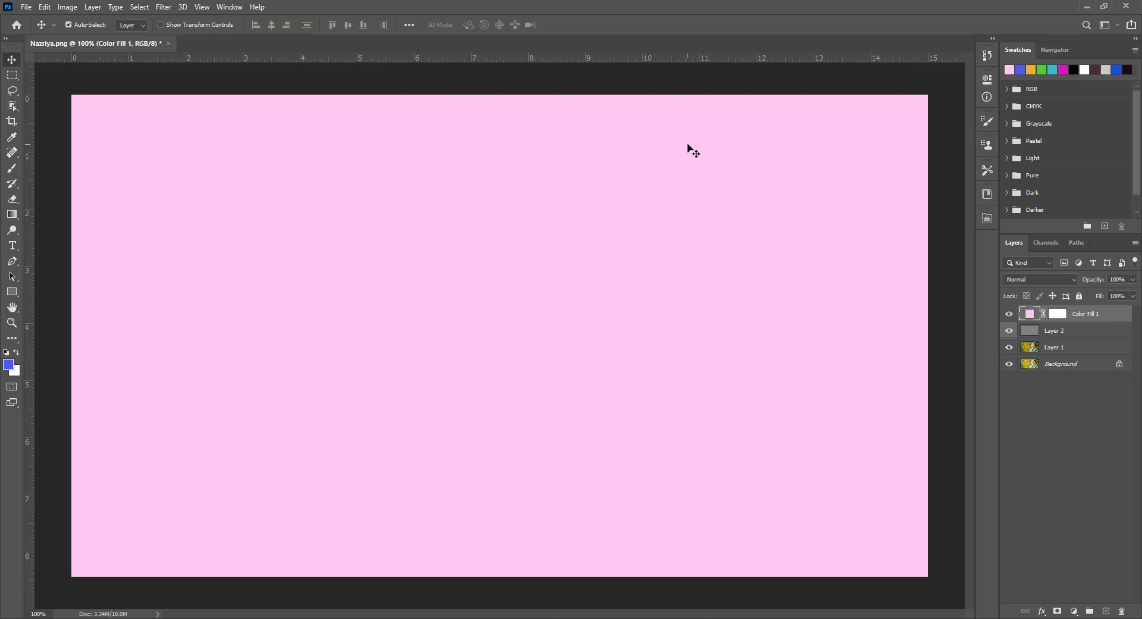
pyautogui.click(1058, 313)
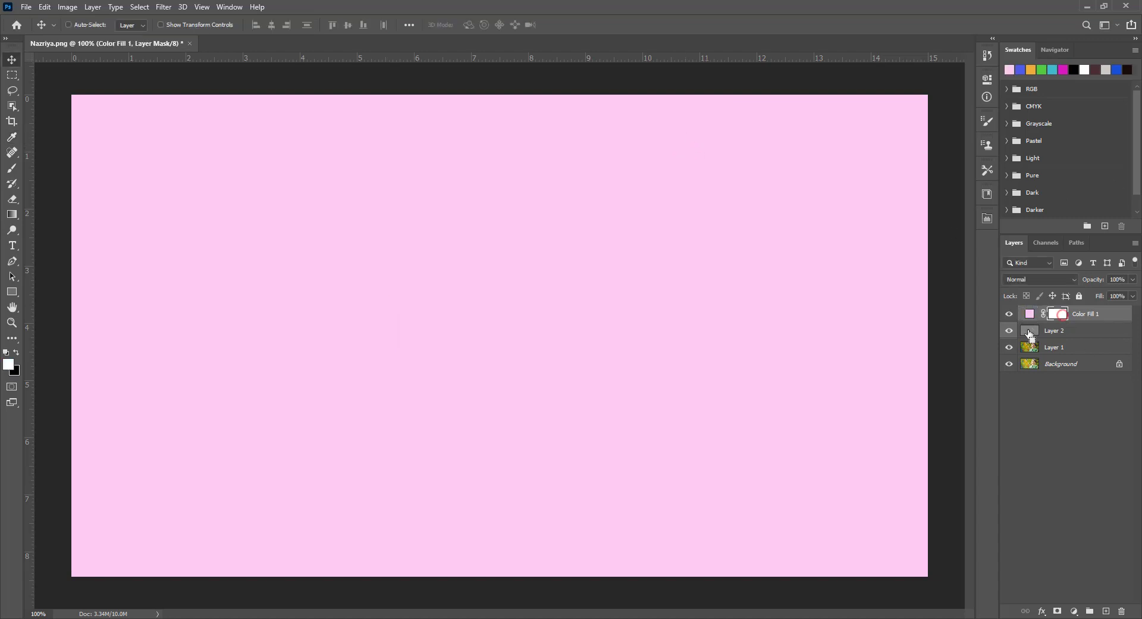
pyautogui.hotkey('ctrl', 'i')
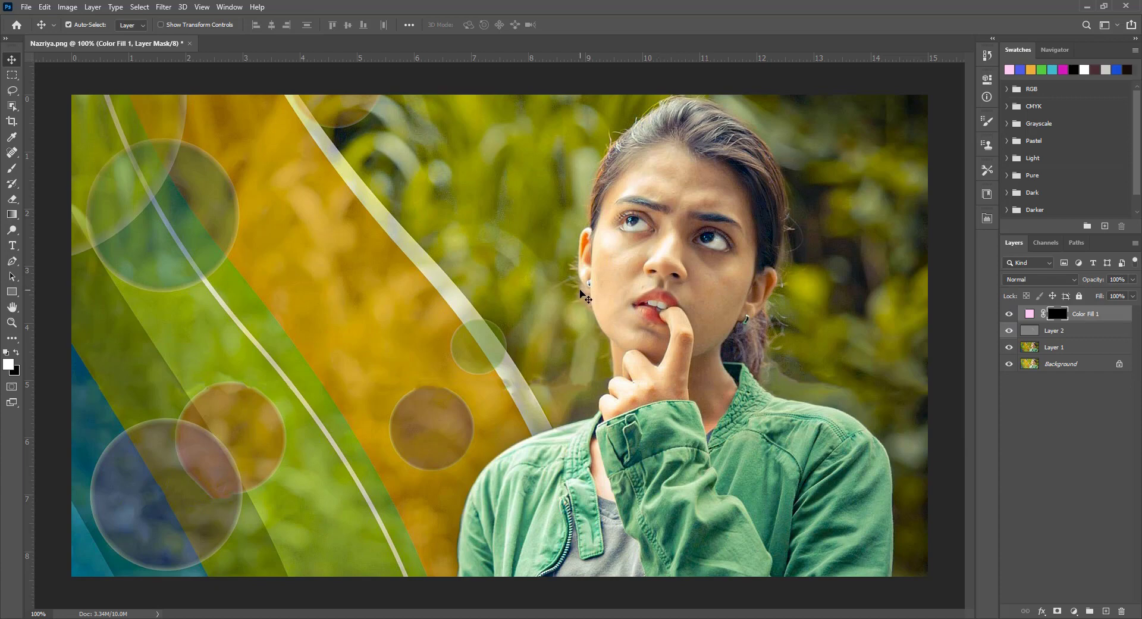
# Step: Lower Color Fill 1's fill to 20% and adjust brush smoothing and spacing settings
pyautogui.press('b')
pyautogui.click(1133, 296)
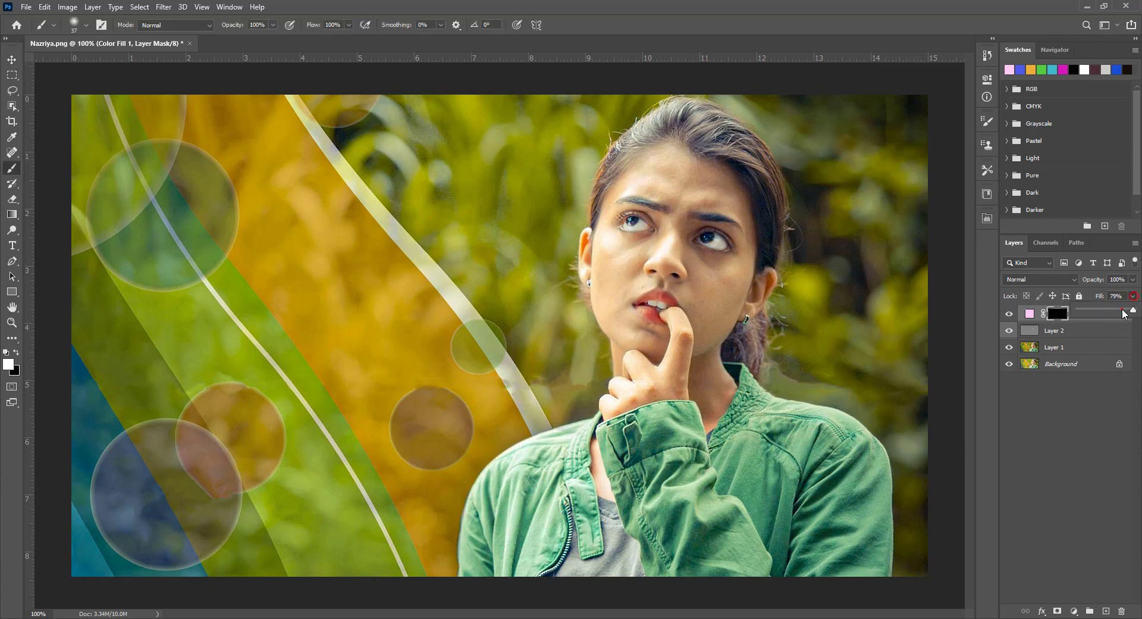
pyautogui.moveTo(1126, 309); pyautogui.dragTo(1084, 309)
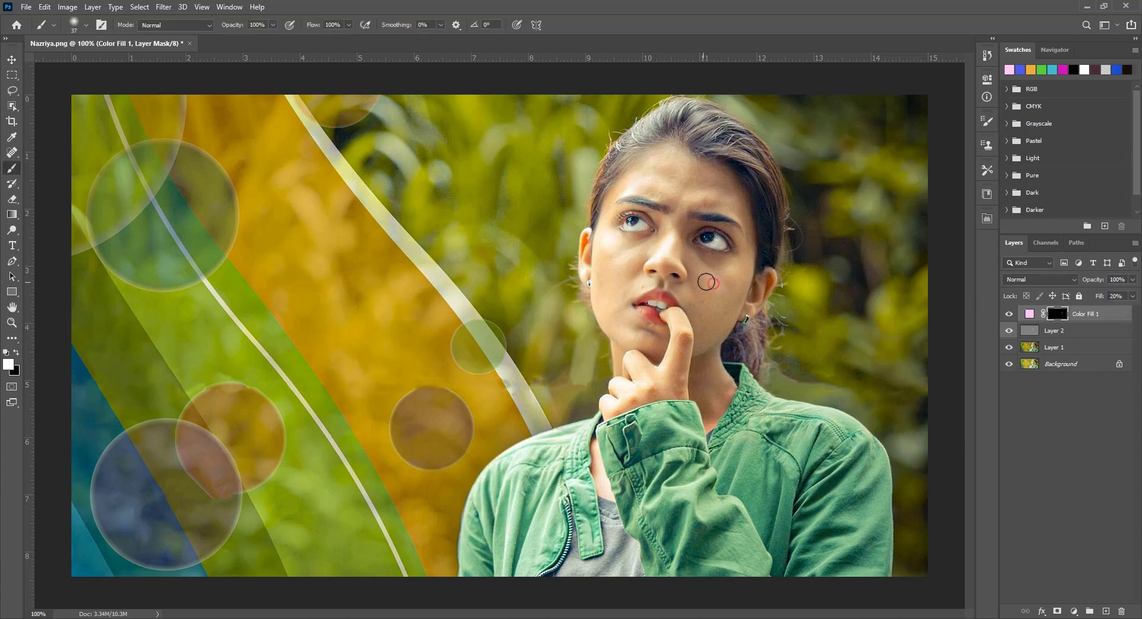
pyautogui.click(987, 171)
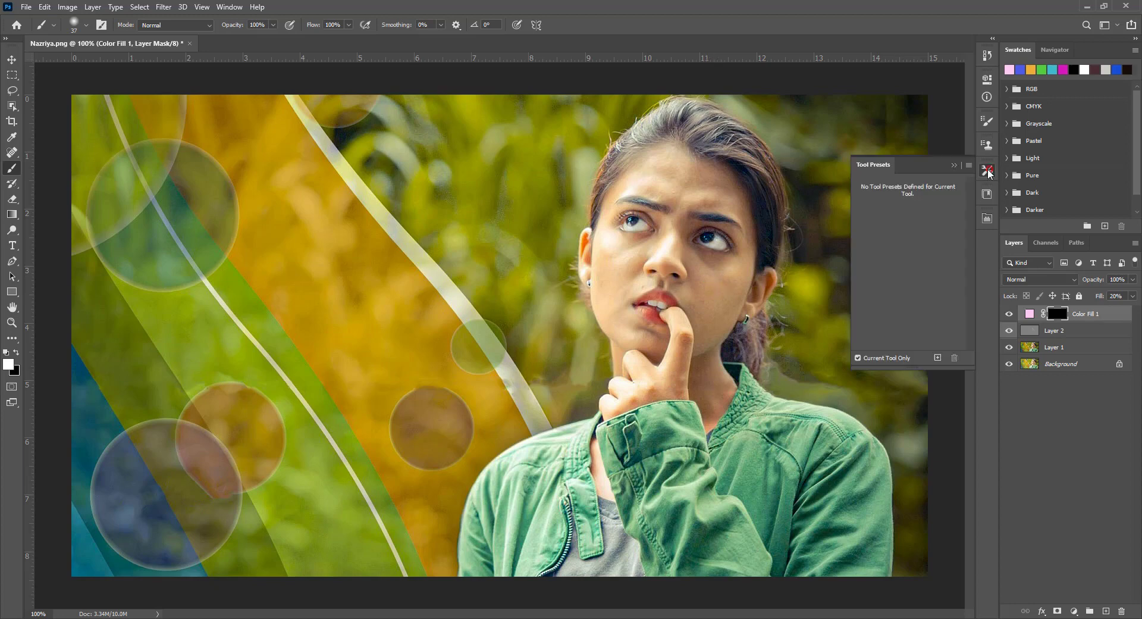
pyautogui.click(987, 121)
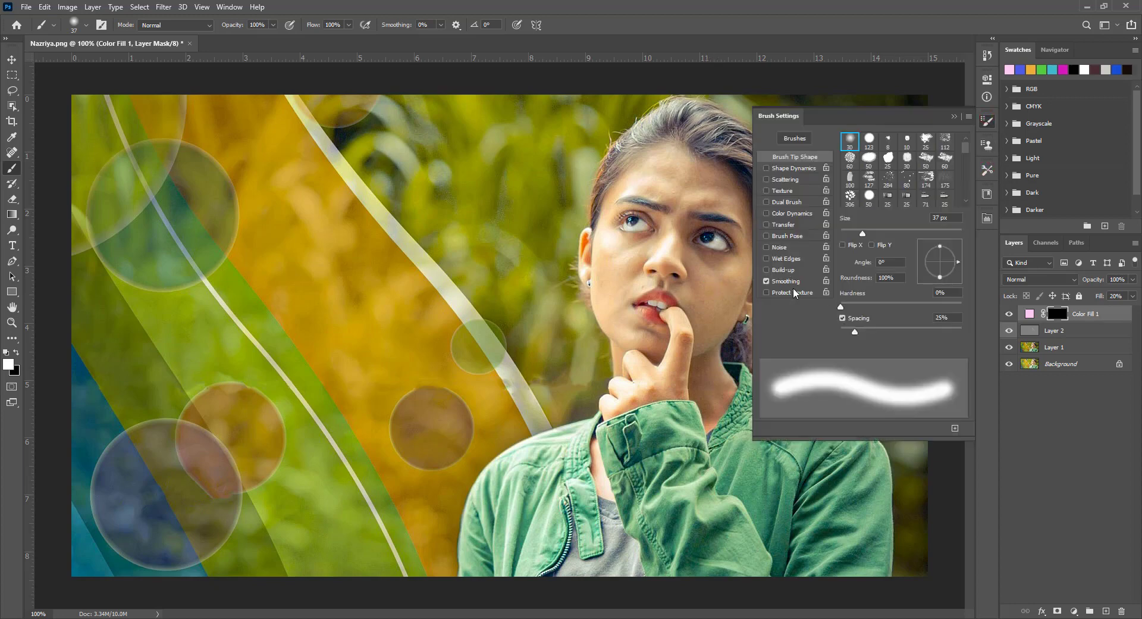
pyautogui.click(767, 281)
pyautogui.click(783, 224)
pyautogui.click(799, 156)
pyautogui.click(842, 318)
pyautogui.press('F5')
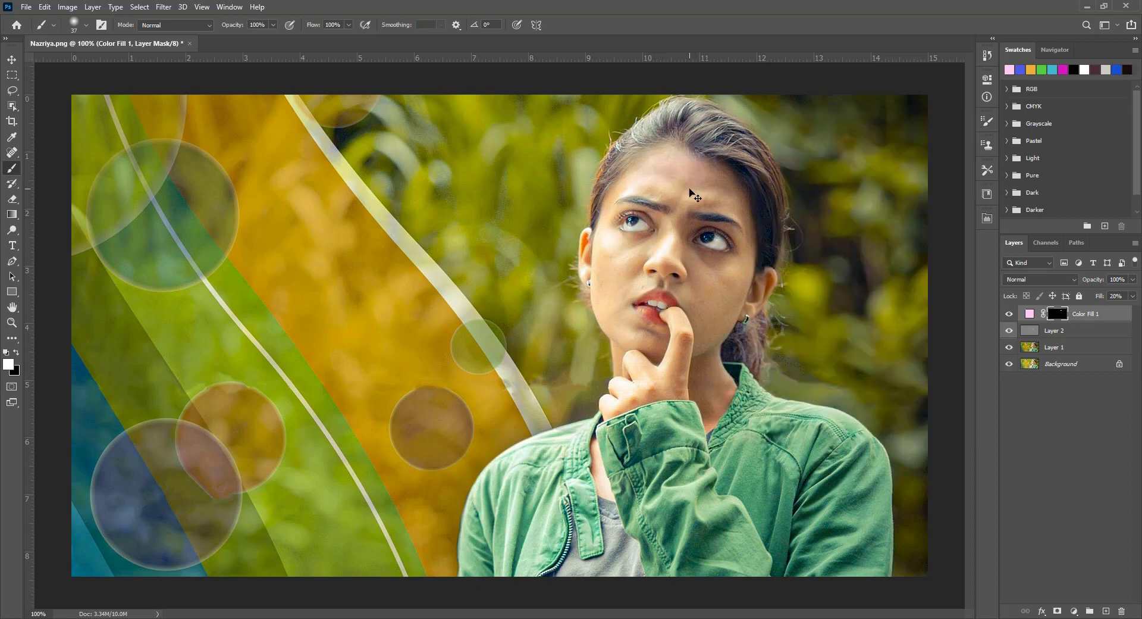
# Step: Paint white on the mask along the forehead and face's left edge, lowering fill further
pyautogui.click(700, 178)
pyautogui.moveTo(678, 171); pyautogui.dragTo(713, 175)
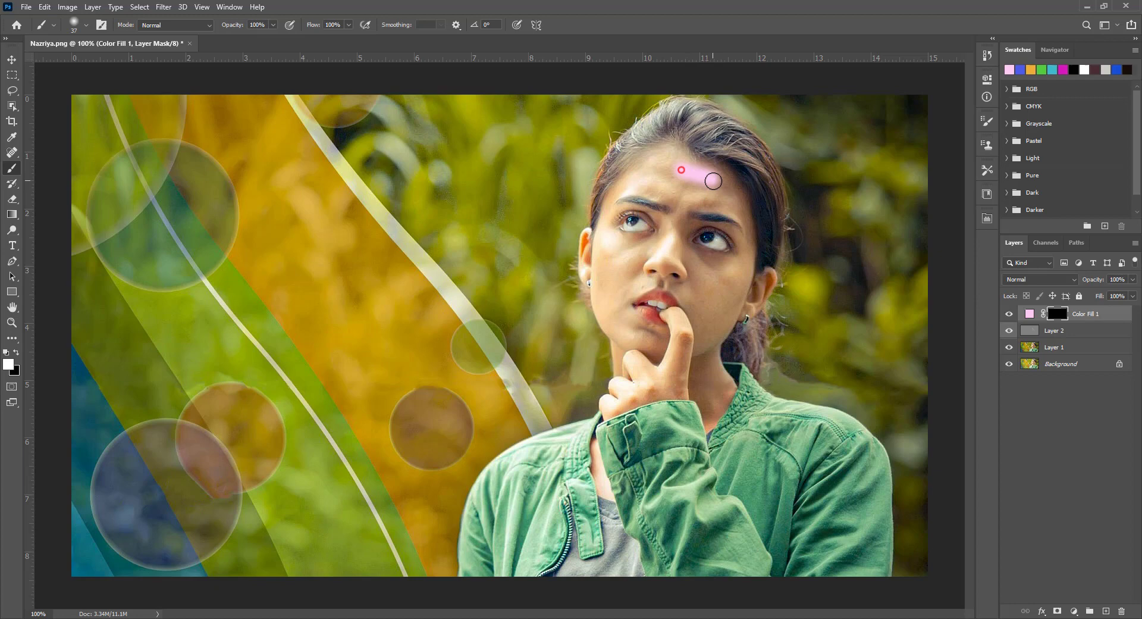
pyautogui.click(1133, 295)
pyautogui.moveTo(1133, 312); pyautogui.dragTo(1071, 312)
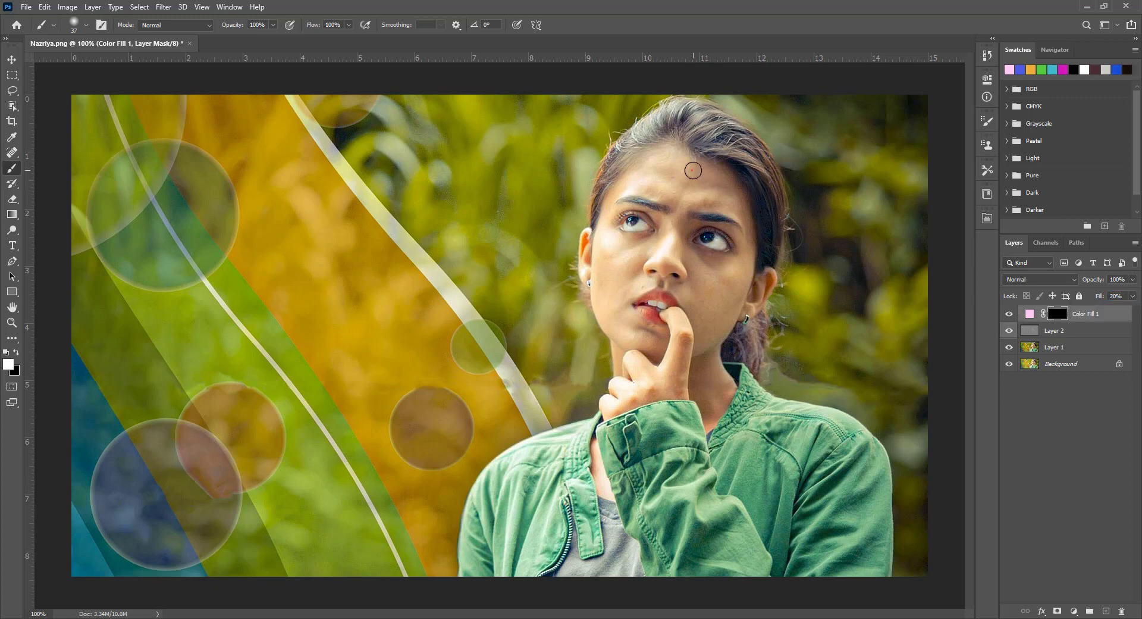
pyautogui.moveTo(693, 170)
pyautogui.mouseDown()
pyautogui.moveTo(704, 342)
pyautogui.moveTo(736, 281)
pyautogui.moveTo(702, 309)
pyautogui.mouseUp()
pyautogui.moveTo(747, 257); pyautogui.dragTo(674, 200)
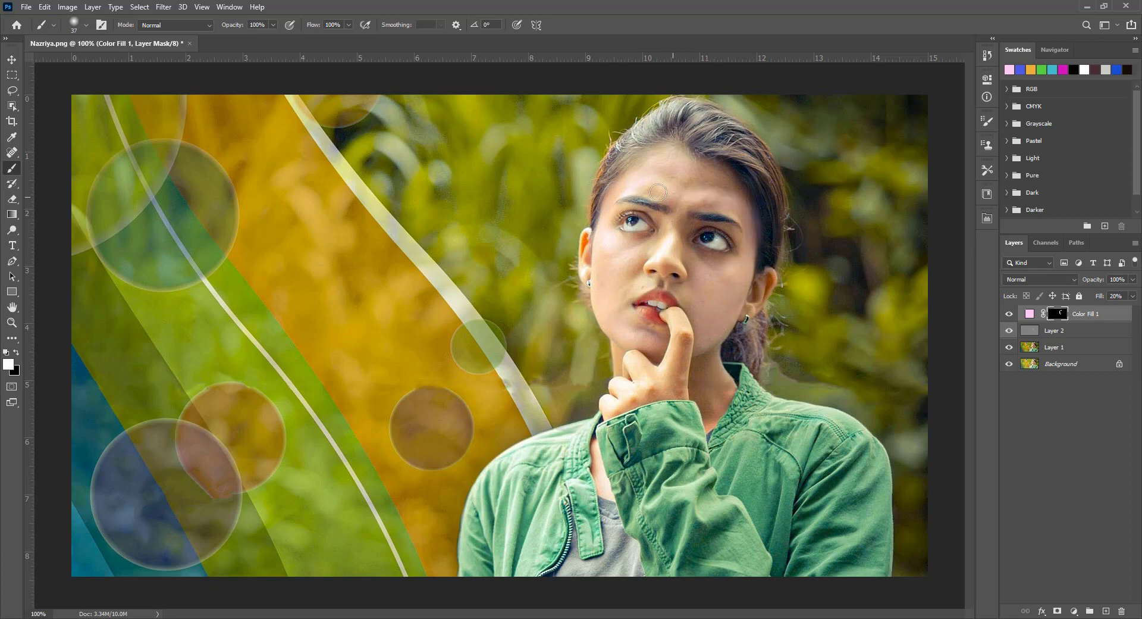
pyautogui.hotkey('ctrl', 'z')
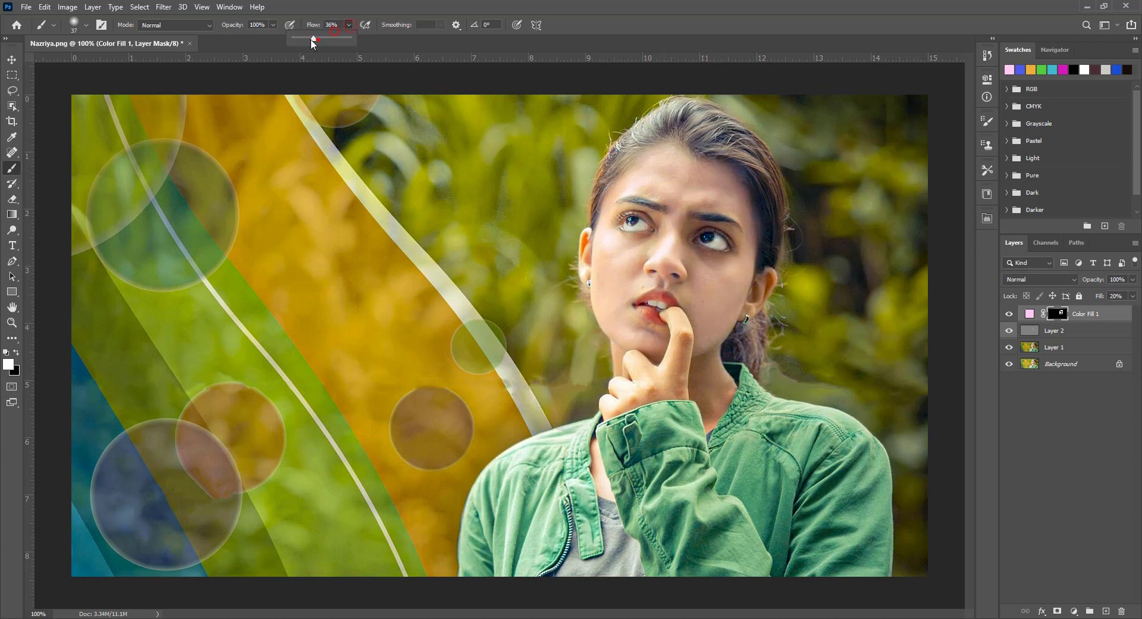
# Step: Raise brush flow to 62% and fill the remaining gaps in the face mask
pyautogui.moveTo(313, 39); pyautogui.dragTo(329, 39)
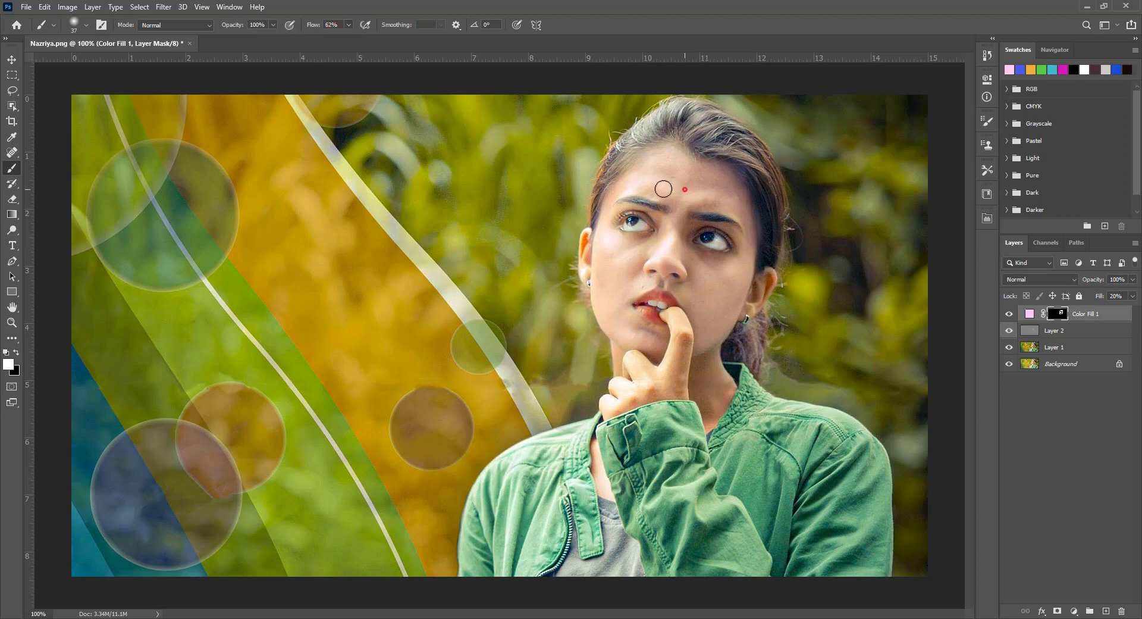
pyautogui.keyDown('alt'); pyautogui.click(1060, 314); pyautogui.keyUp('alt')
pyautogui.click(611, 339)
pyautogui.click(672, 271)
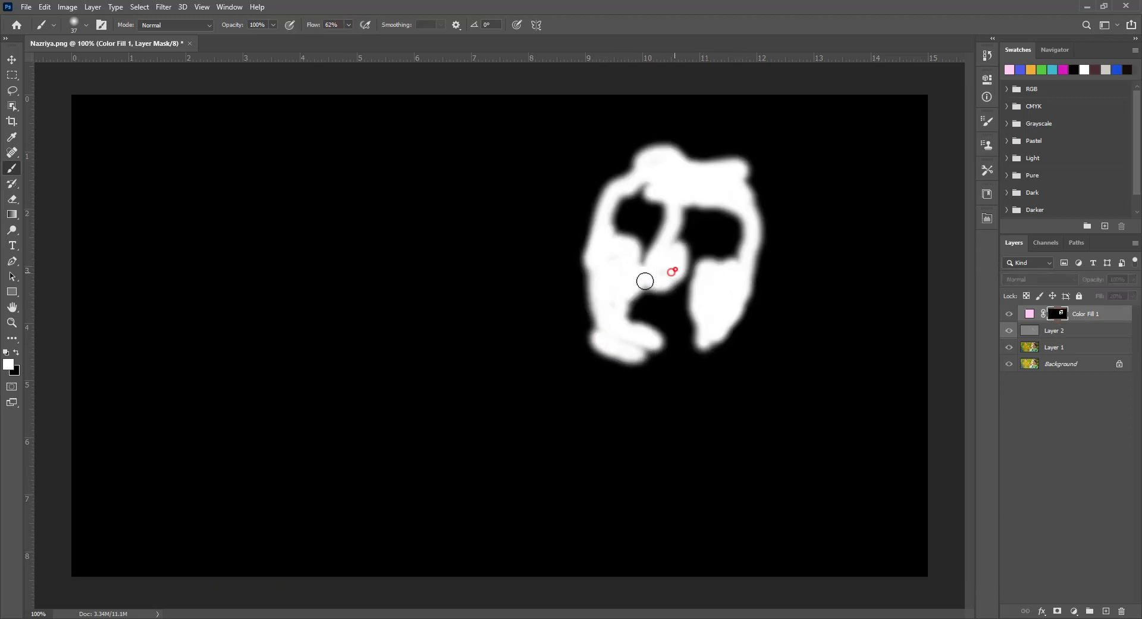
pyautogui.moveTo(645, 281)
pyautogui.mouseDown()
pyautogui.moveTo(630, 255)
pyautogui.moveTo(629, 186)
pyautogui.moveTo(673, 224)
pyautogui.moveTo(704, 328)
pyautogui.moveTo(630, 363)
pyautogui.moveTo(595, 333)
pyautogui.mouseUp()
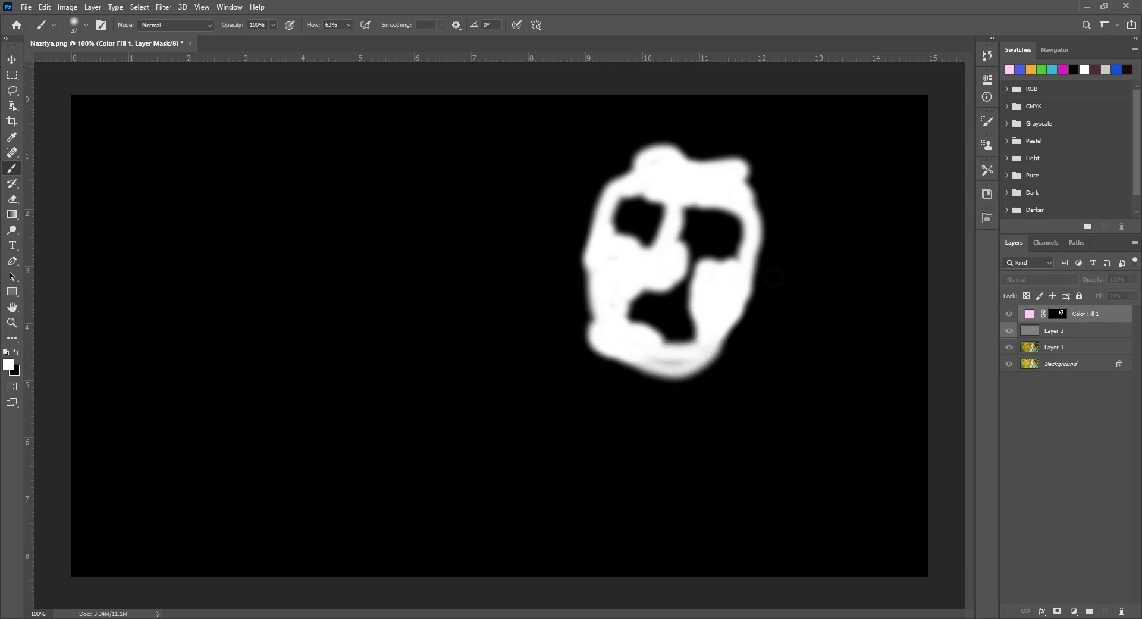
pyautogui.keyDown('alt'); pyautogui.click(1057, 313); pyautogui.keyUp('alt')
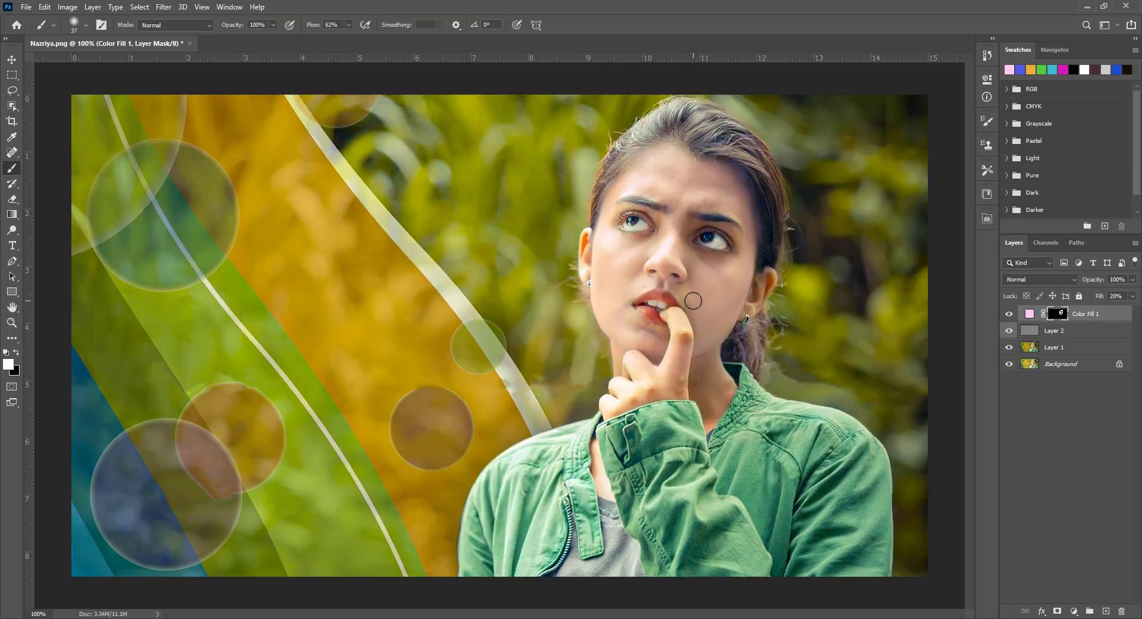
# Step: Move Layer 2 above the pink fill, duplicate it, and lower Layer 2 copy's fill to 40%
pyautogui.click(1070, 334)
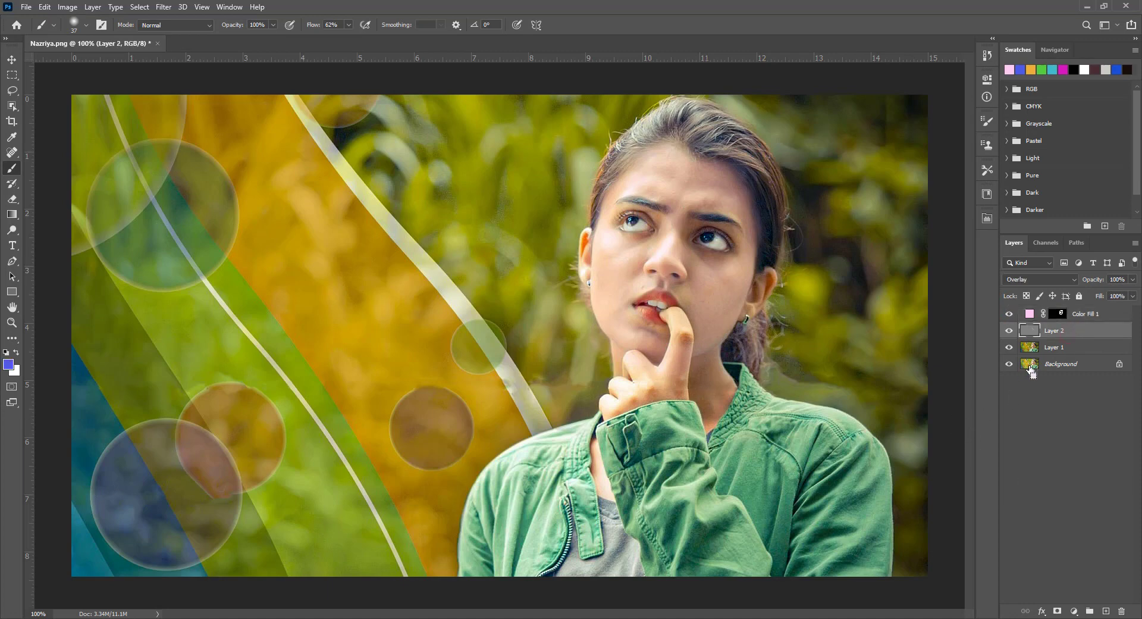
pyautogui.moveTo(1070, 333); pyautogui.dragTo(1069, 308)
pyautogui.hotkey('ctrl', 'j')
pyautogui.press('v')
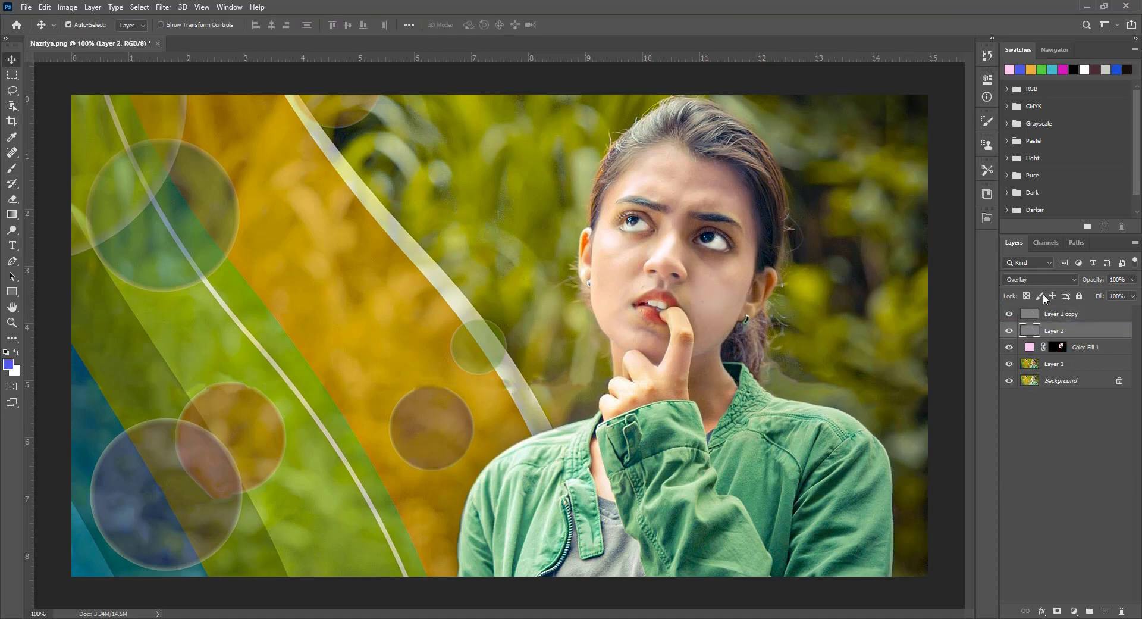
pyautogui.click(1070, 314)
pyautogui.moveTo(1134, 297); pyautogui.dragTo(1118, 314)
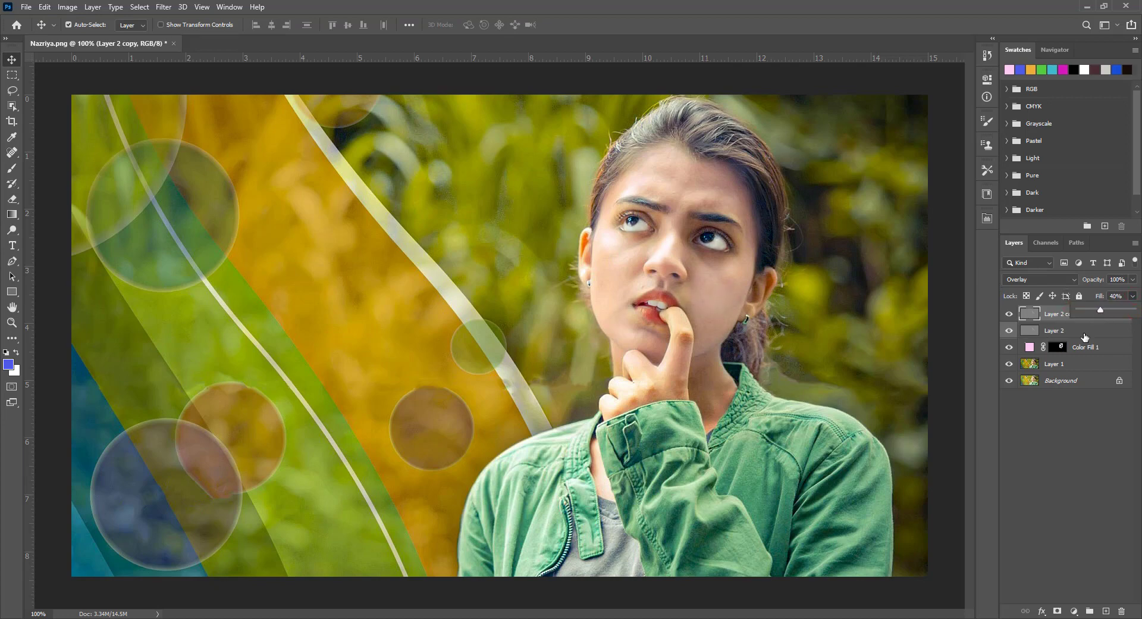
# Step: Toggle the pink fill to compare and keep its blend mode at Overlay
pyautogui.click(1096, 328)
pyautogui.click(1011, 347)
pyautogui.click(1012, 347)
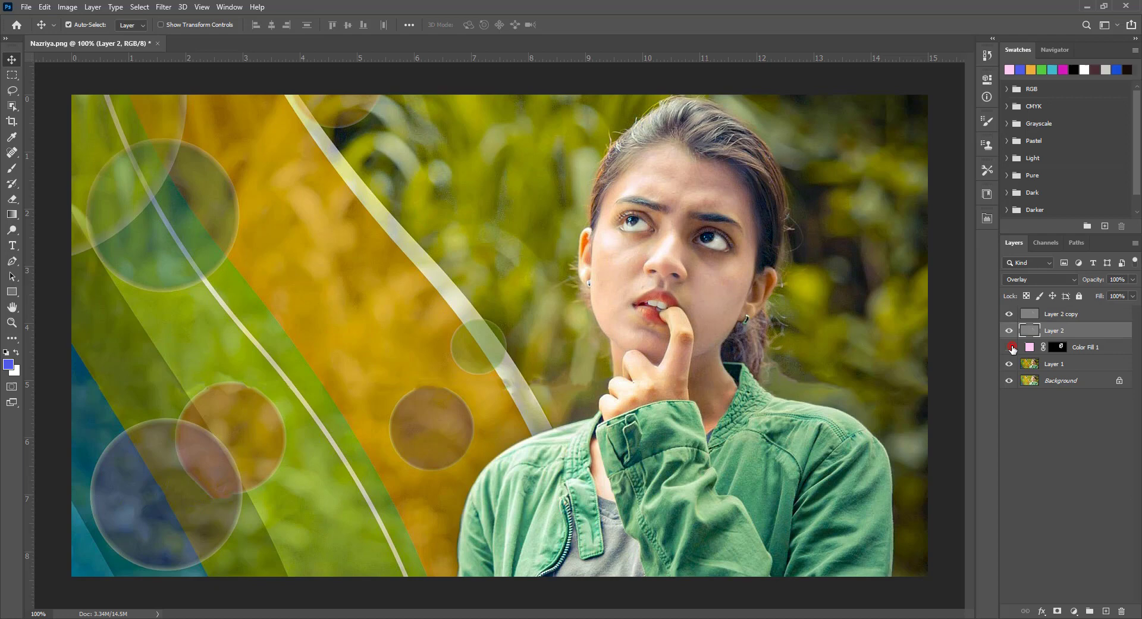
pyautogui.click(1086, 345)
pyautogui.click(1040, 279)
pyautogui.click(1020, 422)
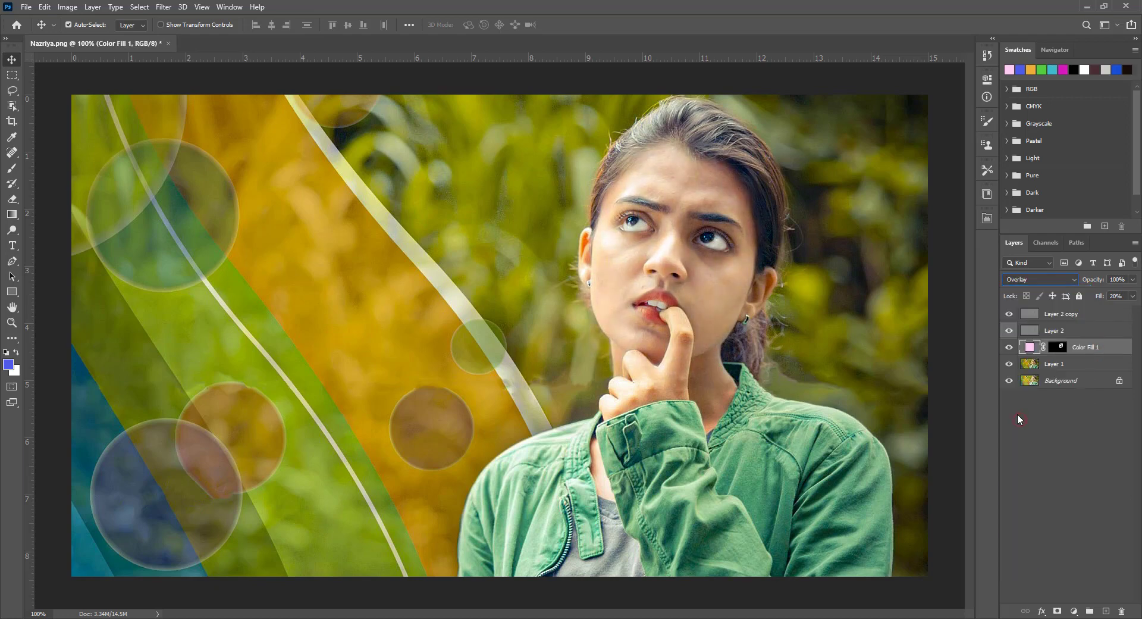
pyautogui.click(1065, 319)
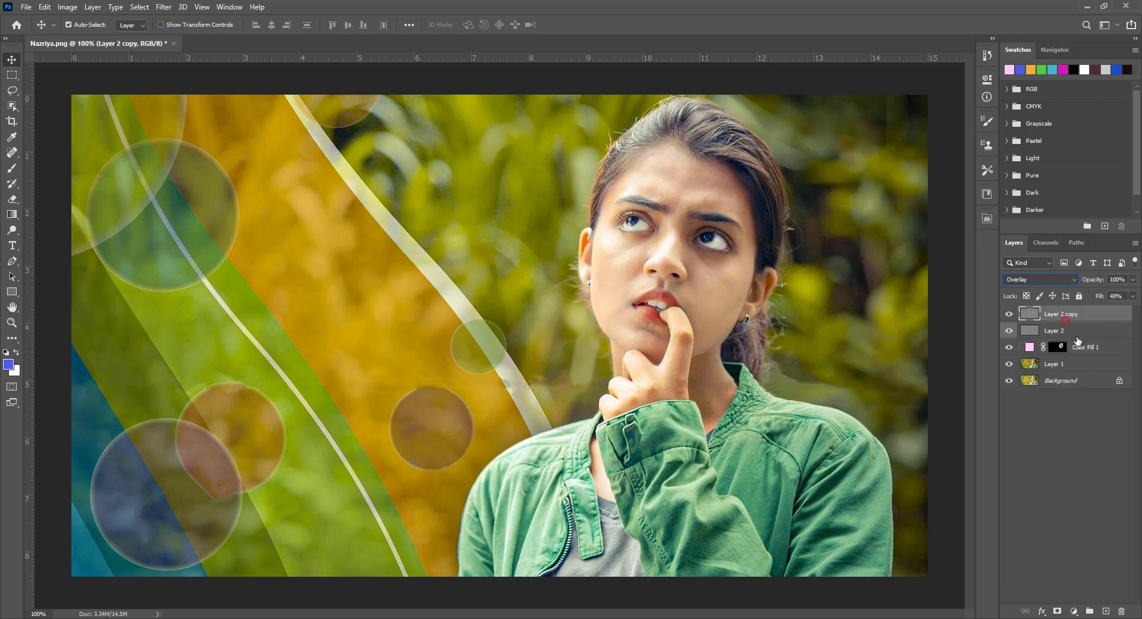
pyautogui.click(1075, 611)
# Step: Add a Levels adjustment with the white input set to 249
pyautogui.click(1076, 458)
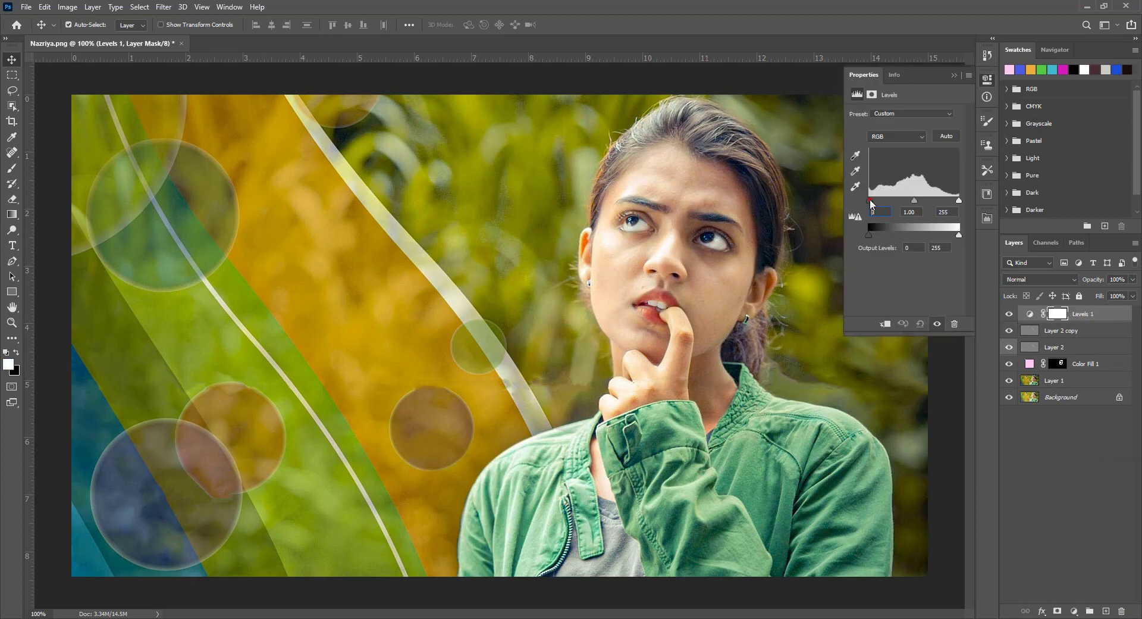
pyautogui.moveTo(870, 200); pyautogui.dragTo(873, 201)
pyautogui.write('249')
pyautogui.click(952, 75)
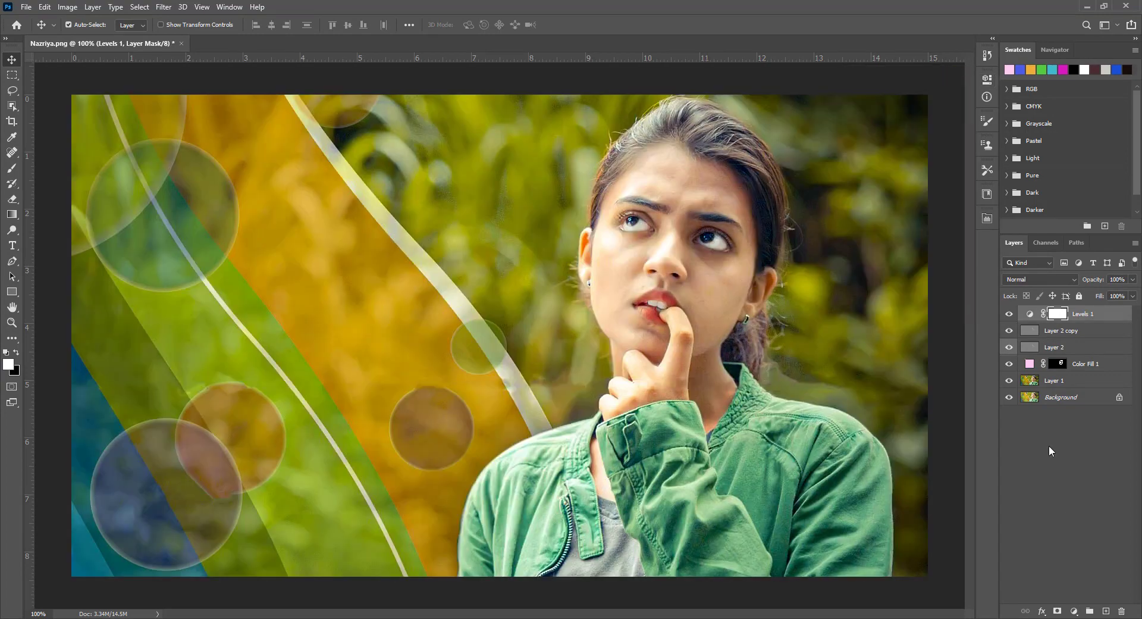
# Step: Group the layers into Group 1, stamp a merged Layer 3 via Apply Image, then add Layer 4
pyautogui.keyDown('shift'); pyautogui.click(1060, 380); pyautogui.keyUp('shift')
pyautogui.hotkey('ctrl', 'g')
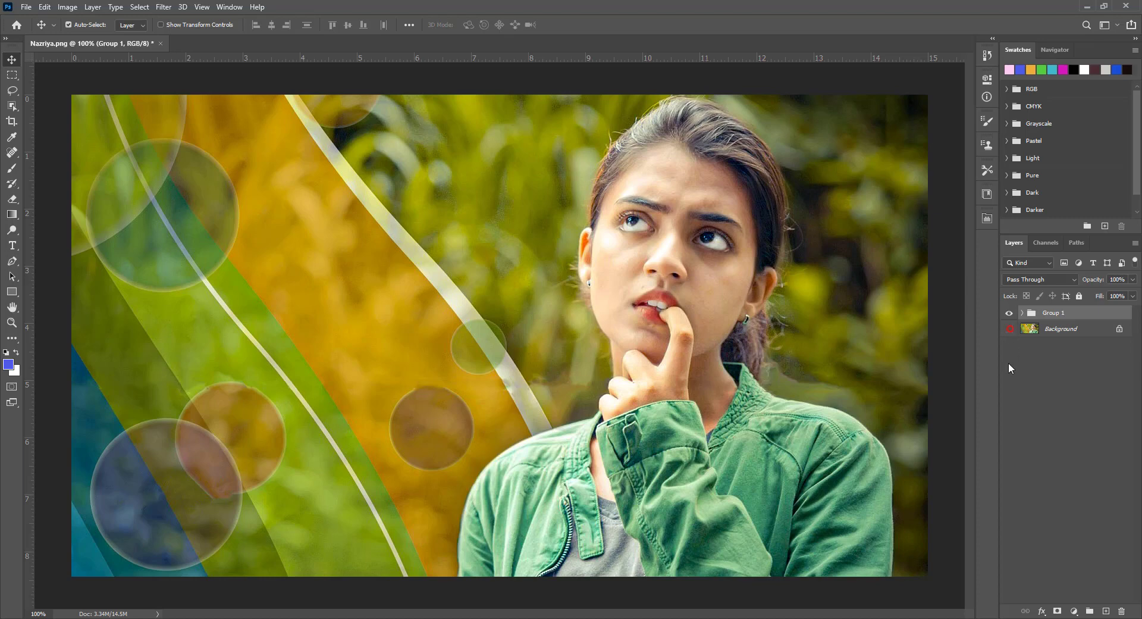
pyautogui.click(1106, 611)
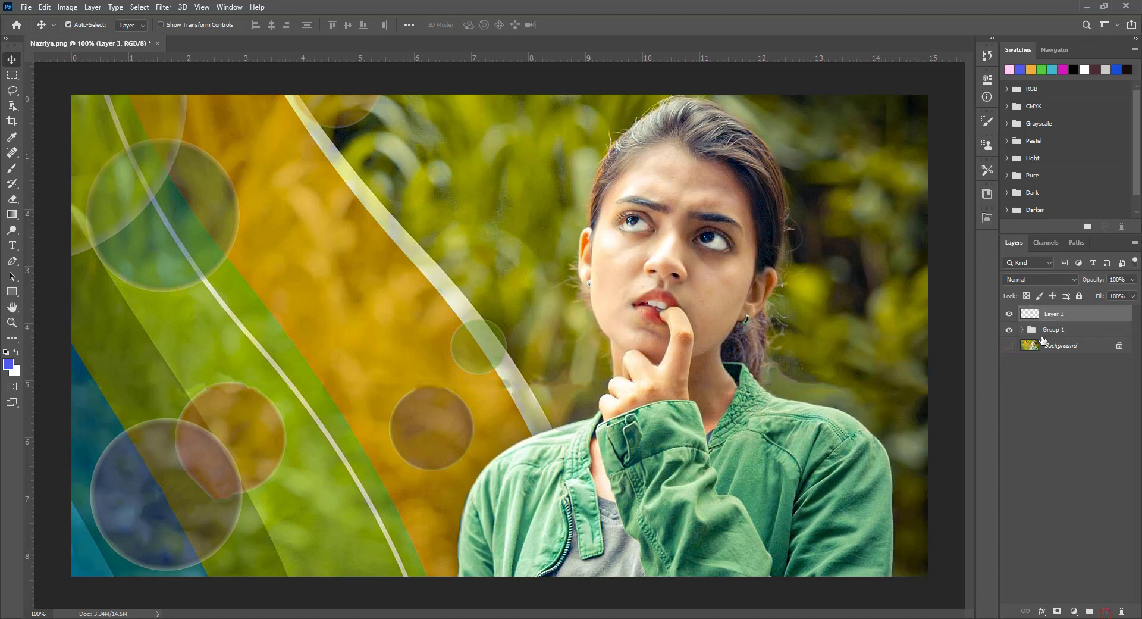
pyautogui.click(67, 6)
pyautogui.click(113, 178)
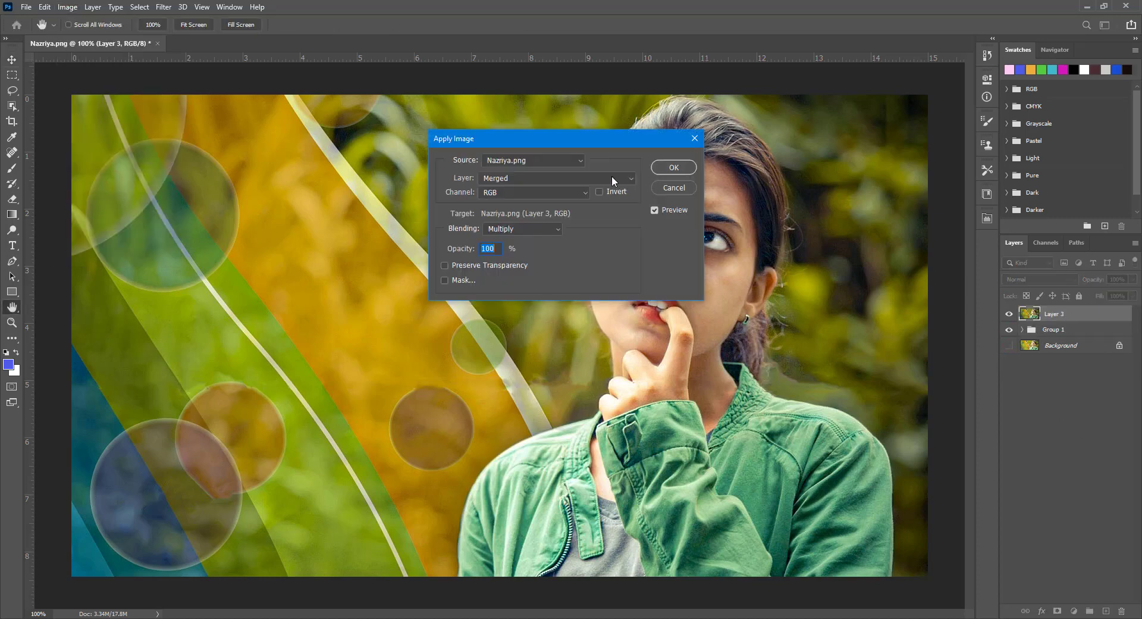
pyautogui.click(674, 168)
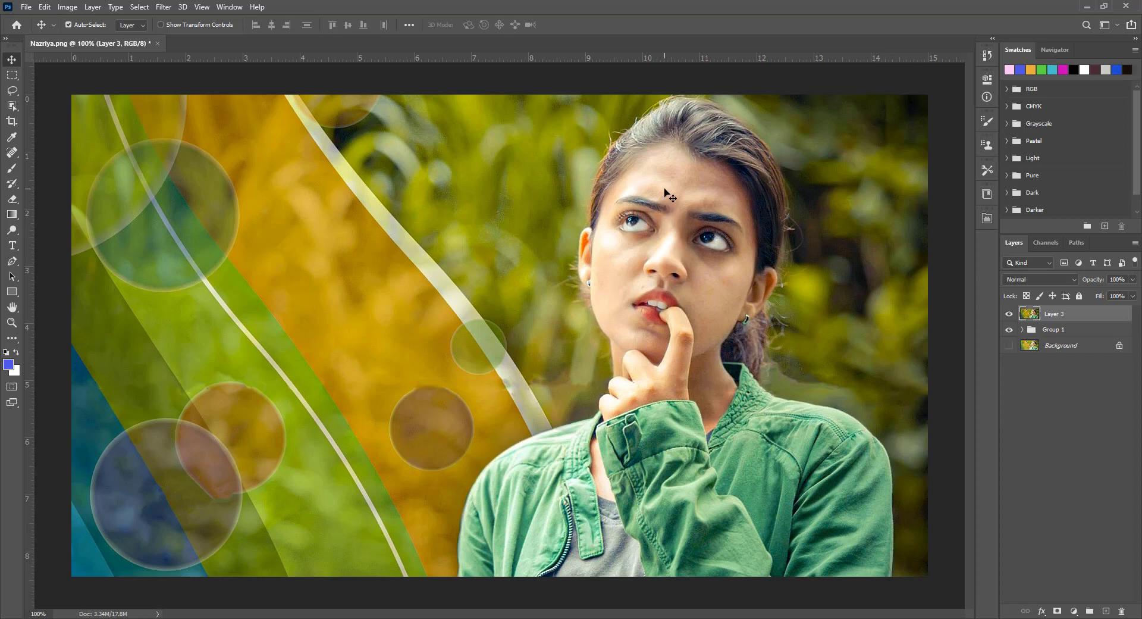
pyautogui.click(1106, 610)
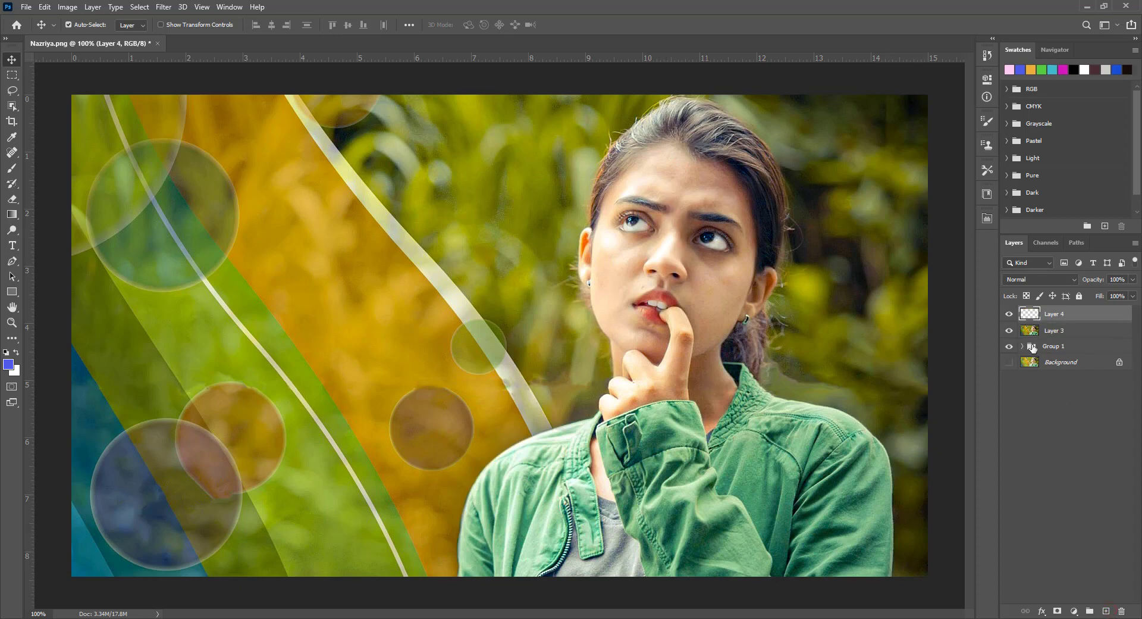
# Step: Add a cream fffdd0 Solid Color fill layer and invert its mask to black
pyautogui.click(1074, 610)
pyautogui.click(1073, 397)
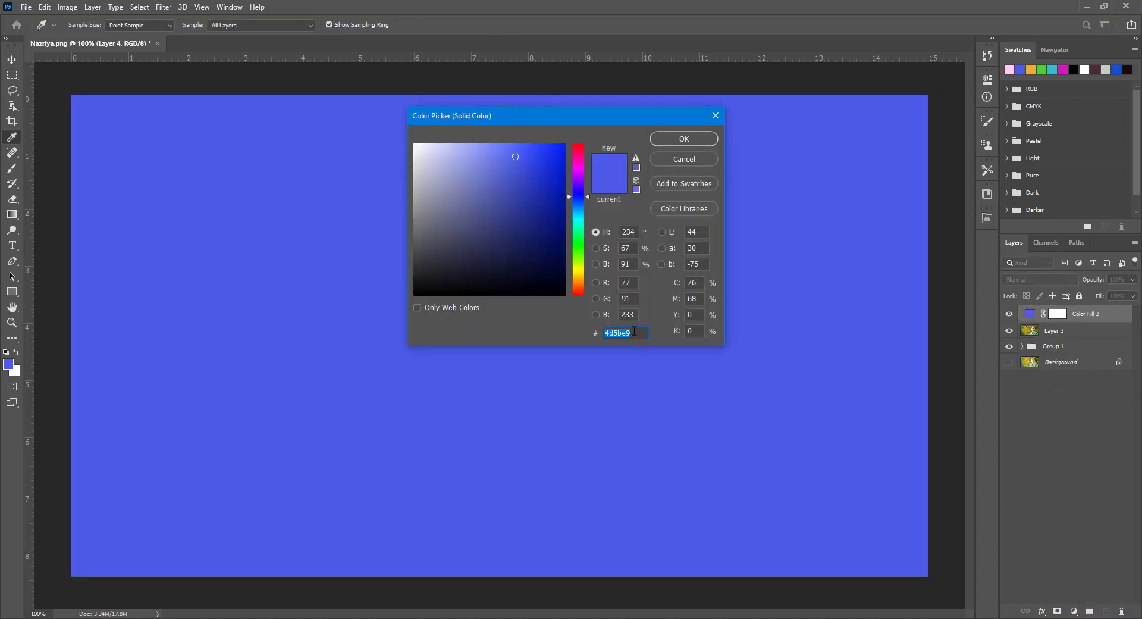
pyautogui.write('fffdd')
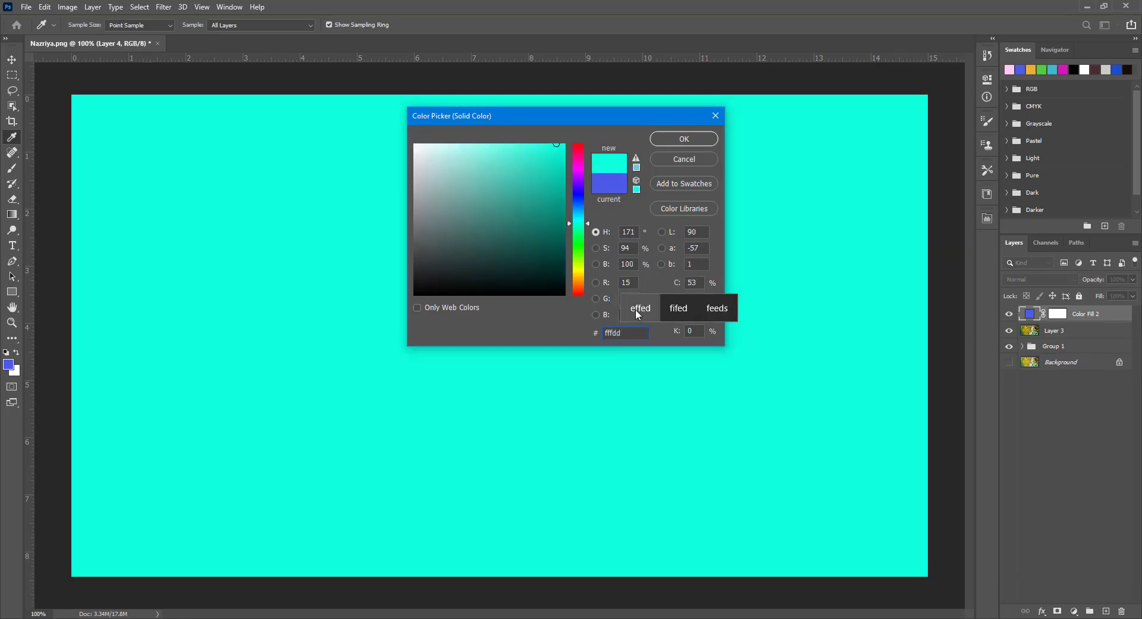
pyautogui.write('0')
pyautogui.click(696, 138)
pyautogui.click(1059, 313)
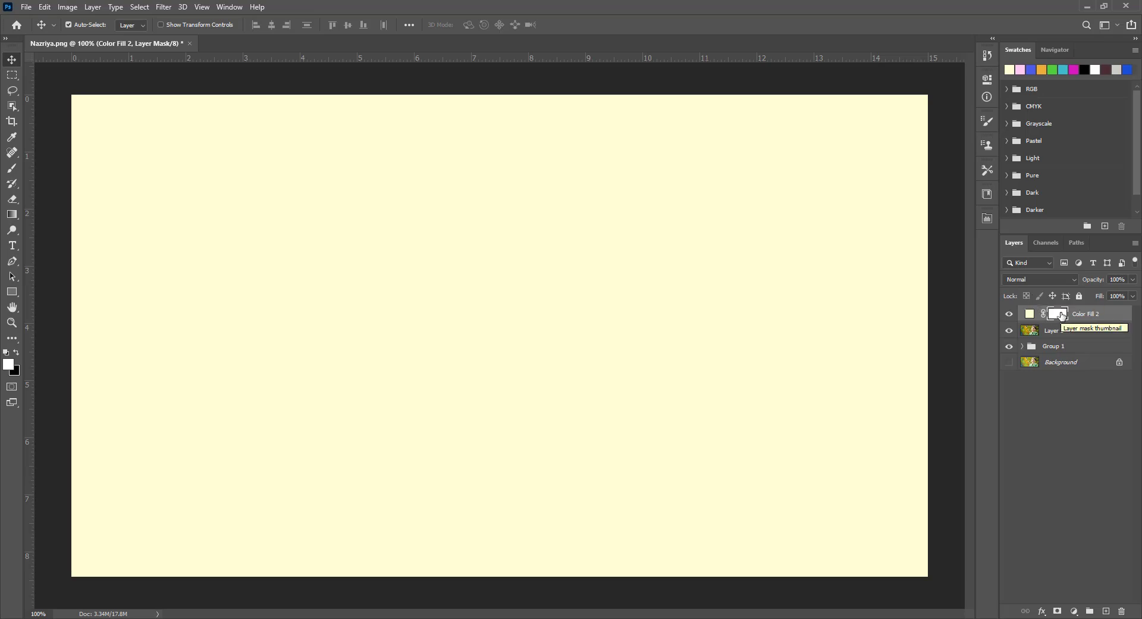
pyautogui.press('ctrl')
pyautogui.hotkey('ctrl', 'i')
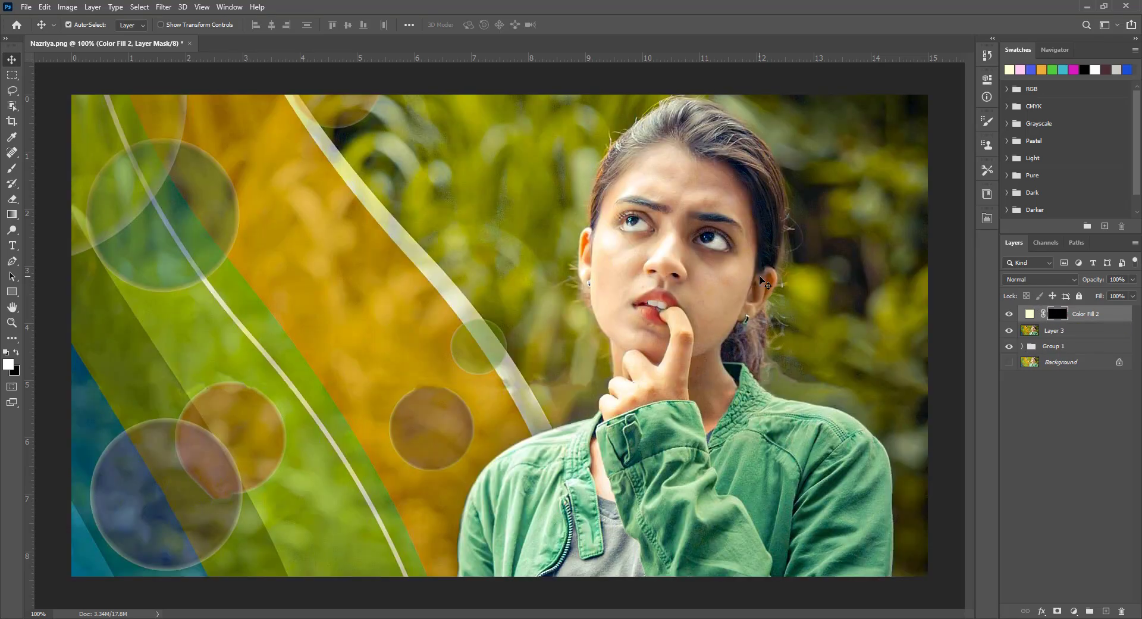
# Step: Paint the cream fill's mask over cheeks, chin, neck, forehead and under the right eye
pyautogui.press('b')
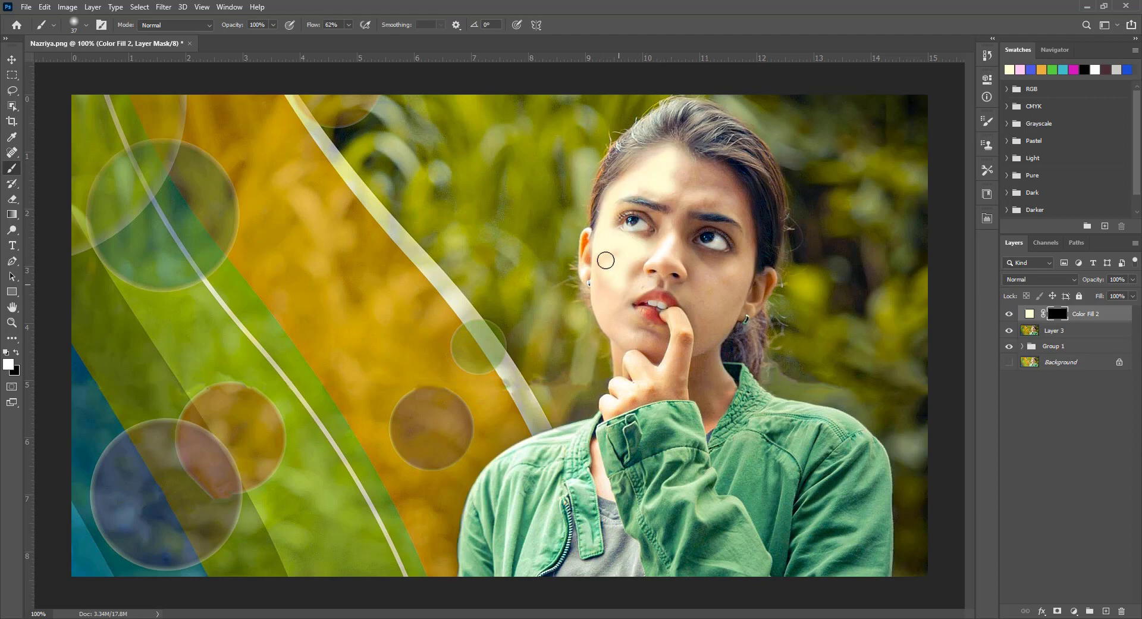
pyautogui.moveTo(606, 260)
pyautogui.mouseDown()
pyautogui.moveTo(614, 329)
pyautogui.moveTo(699, 354)
pyautogui.moveTo(714, 387)
pyautogui.moveTo(677, 335)
pyautogui.moveTo(642, 380)
pyautogui.moveTo(616, 360)
pyautogui.moveTo(601, 405)
pyautogui.moveTo(661, 393)
pyautogui.mouseUp()
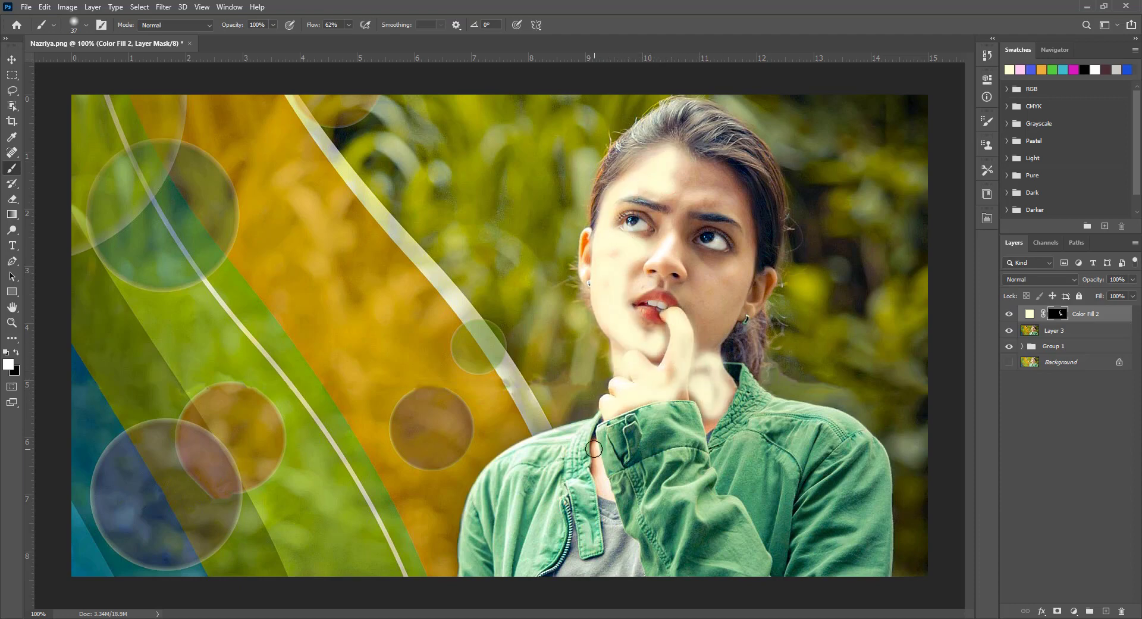
pyautogui.moveTo(593, 440); pyautogui.dragTo(595, 476)
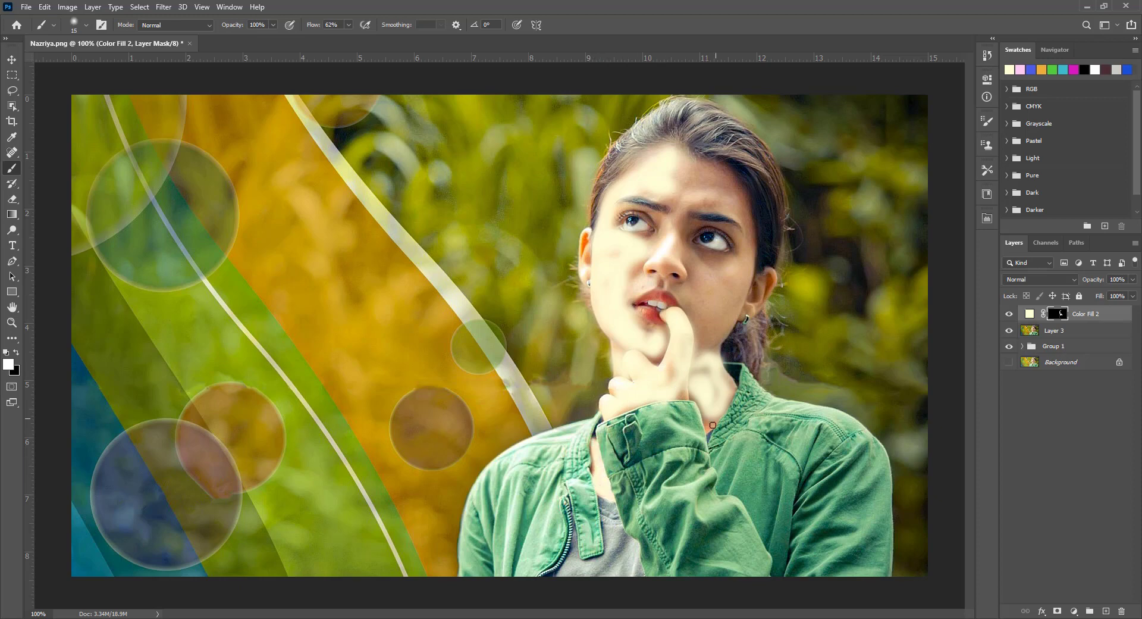
pyautogui.moveTo(677, 167)
pyautogui.mouseDown()
pyautogui.moveTo(676, 262)
pyautogui.moveTo(738, 265)
pyautogui.mouseUp()
pyautogui.press('[')
pyautogui.press('[')
pyautogui.moveTo(743, 210)
pyautogui.mouseDown()
pyautogui.moveTo(708, 345)
pyautogui.moveTo(693, 260)
pyautogui.moveTo(719, 316)
pyautogui.moveTo(706, 339)
pyautogui.mouseUp()
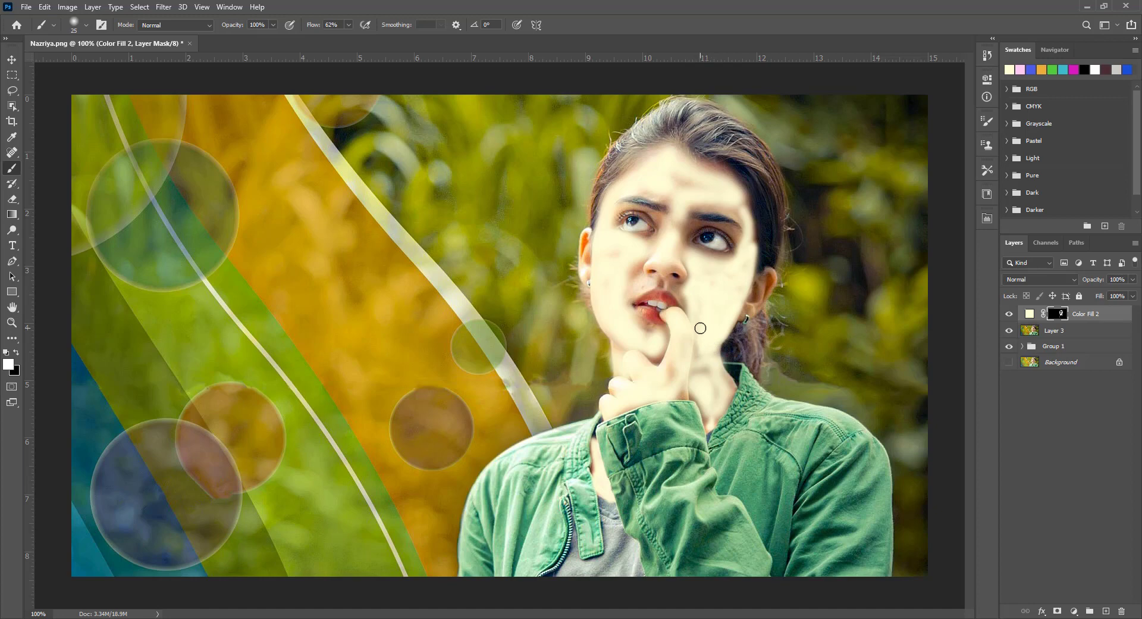
# Step: Set brush spacing to 1% and flow to 100%, then repaint the forehead
pyautogui.click(988, 126)
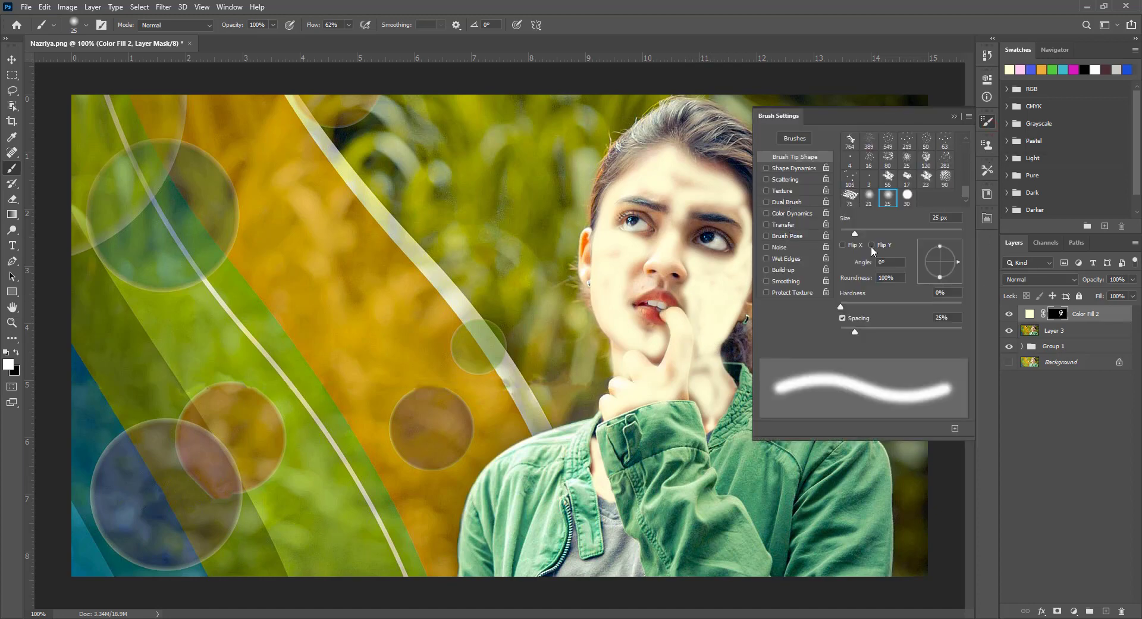
pyautogui.moveTo(849, 333); pyautogui.dragTo(797, 338)
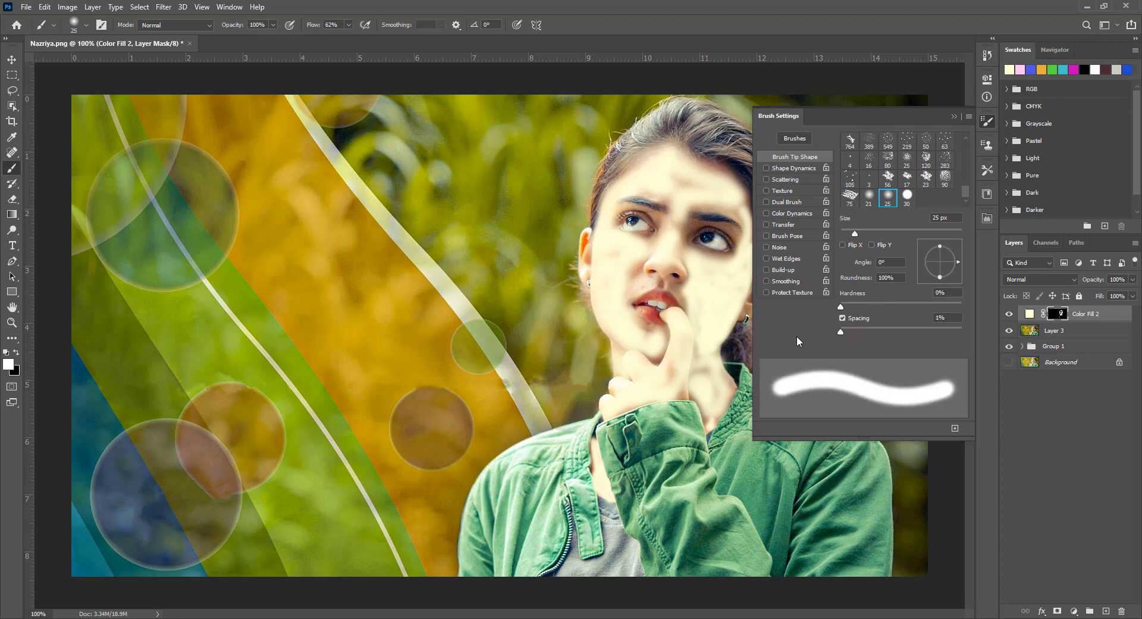
pyautogui.click(955, 115)
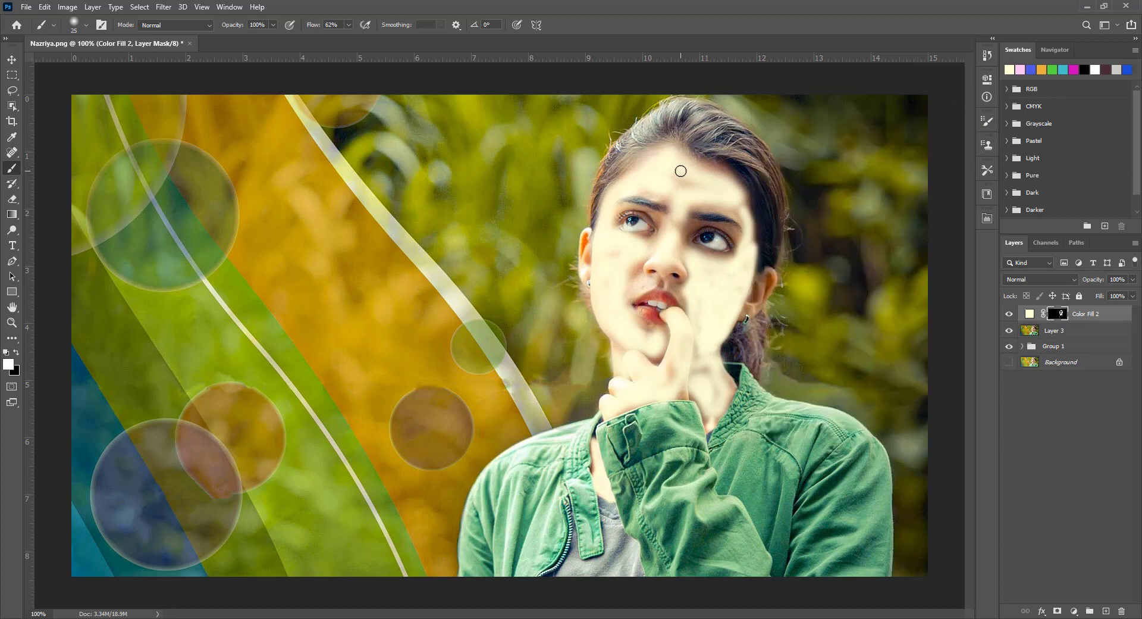
pyautogui.click(348, 27)
pyautogui.moveTo(342, 37); pyautogui.dragTo(377, 39)
pyautogui.moveTo(676, 170); pyautogui.dragTo(741, 212)
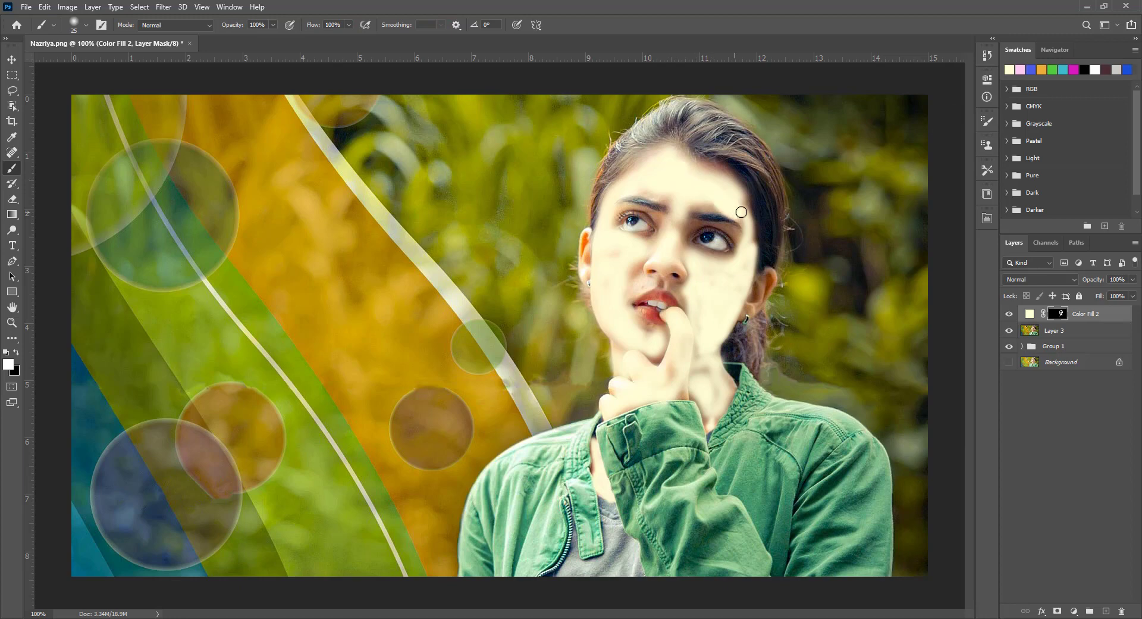
# Step: Set Color Fill 2 to Overlay at 20% fill and add a new empty layer
pyautogui.click(1132, 296)
pyautogui.moveTo(1130, 307); pyautogui.dragTo(1096, 306)
pyautogui.click(1040, 279)
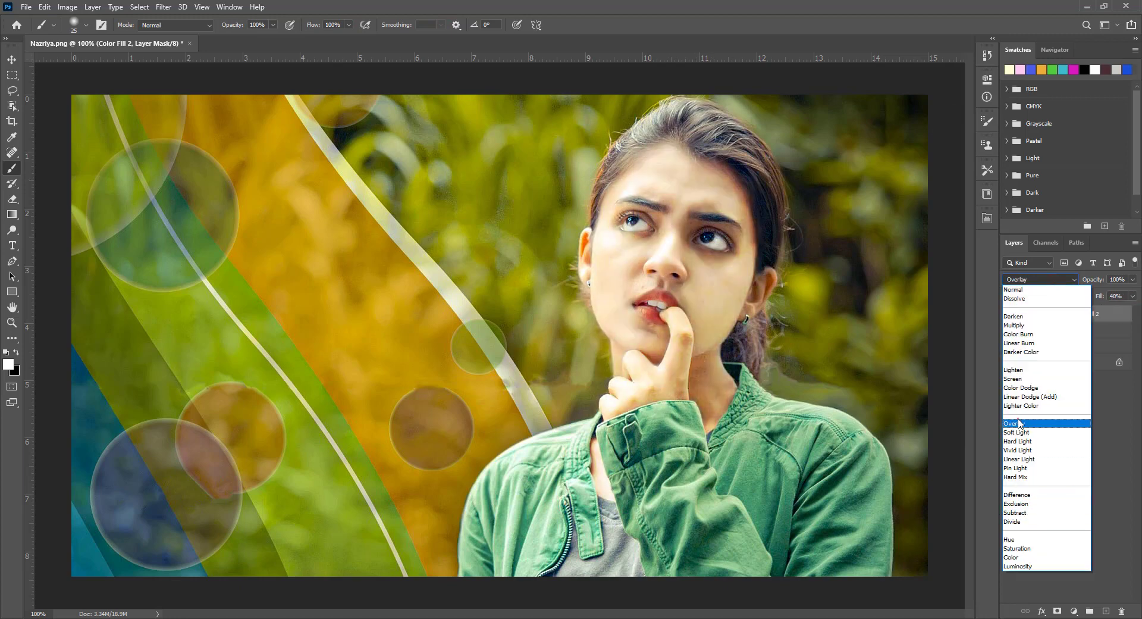
pyautogui.click(1020, 423)
pyautogui.click(1113, 296)
pyautogui.write('20')
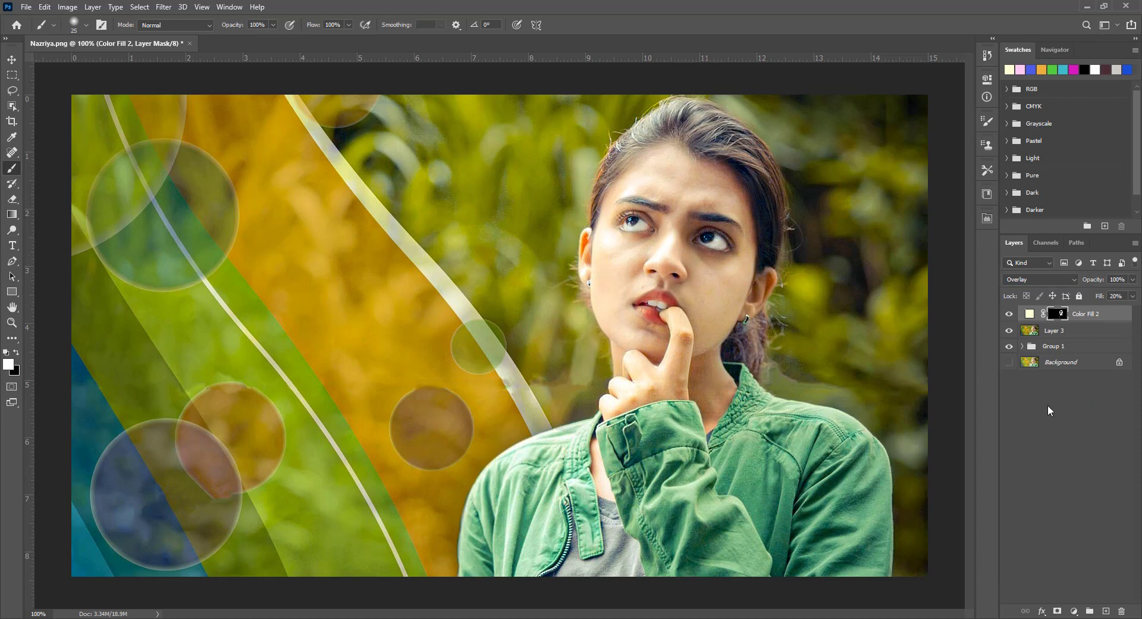
pyautogui.click(1106, 611)
# Step: Merge a copy of the visible image into Layer 4 with Apply Image
pyautogui.click(68, 7)
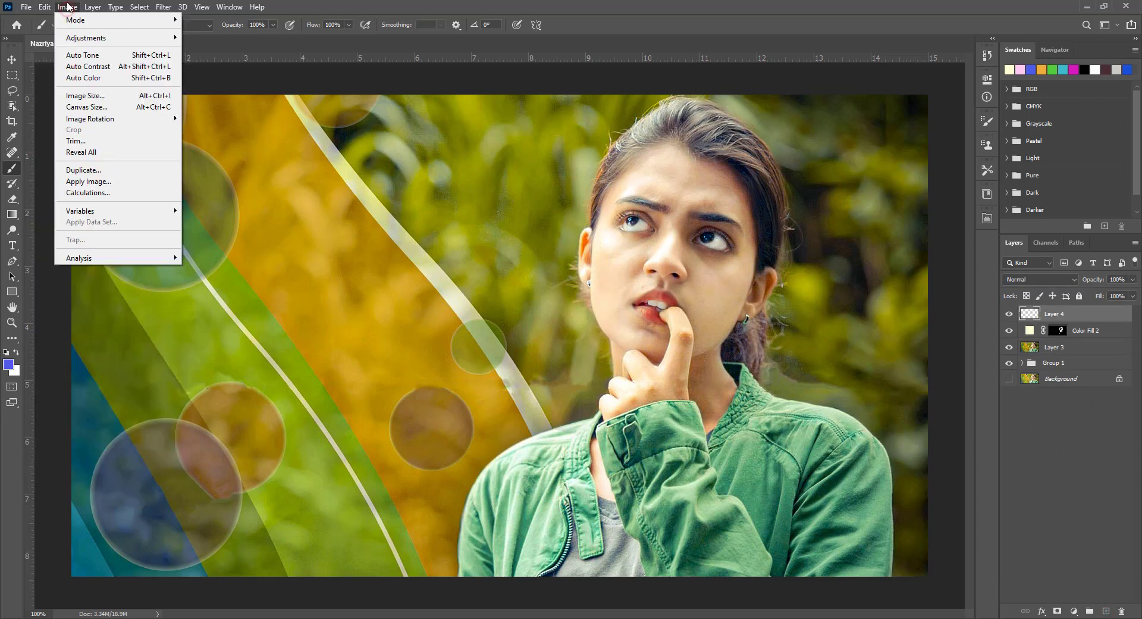
pyautogui.click(89, 181)
pyautogui.press('Return')
pyautogui.press('3')
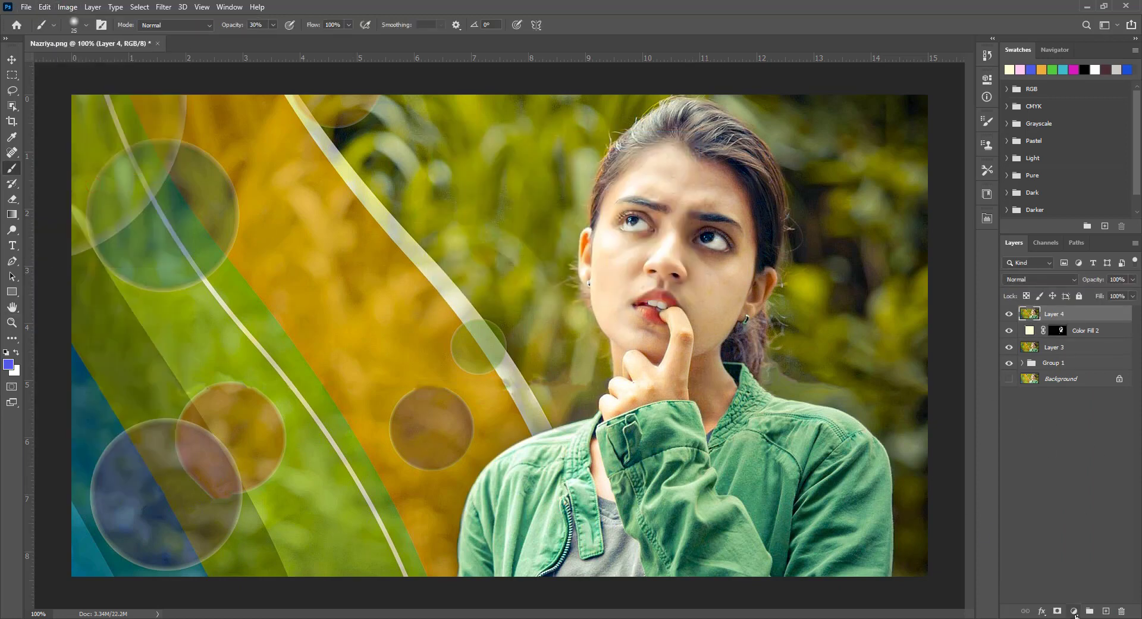
# Step: Add a Hue/Saturation adjustment layer and try Hue values 200 and 83
pyautogui.click(1073, 611)
pyautogui.click(1090, 497)
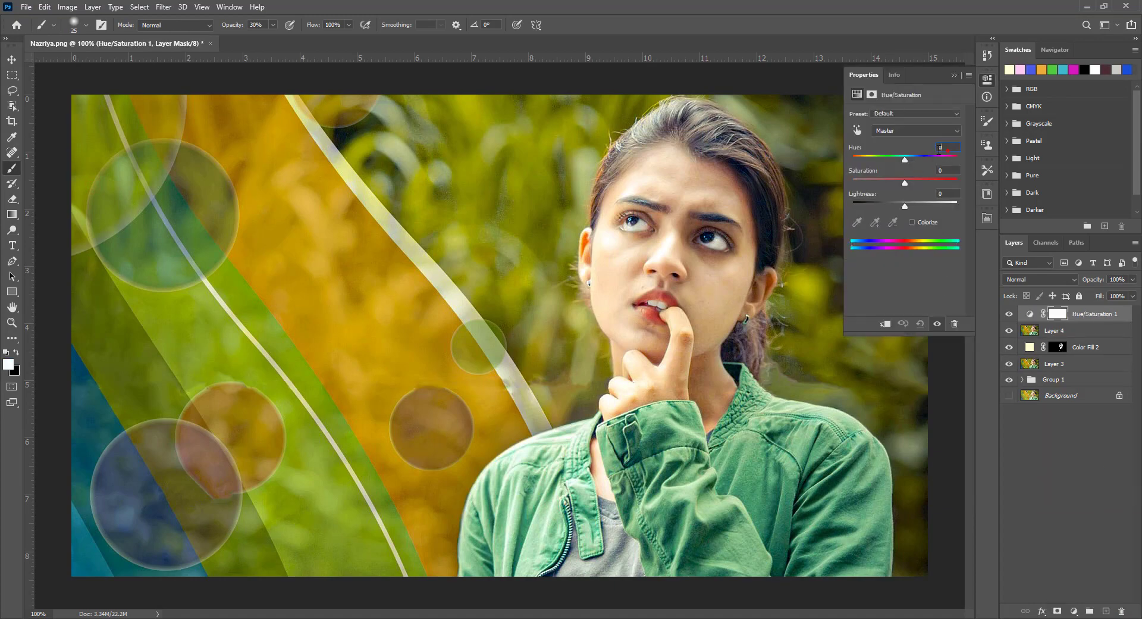
pyautogui.write('200')
pyautogui.press('Return')
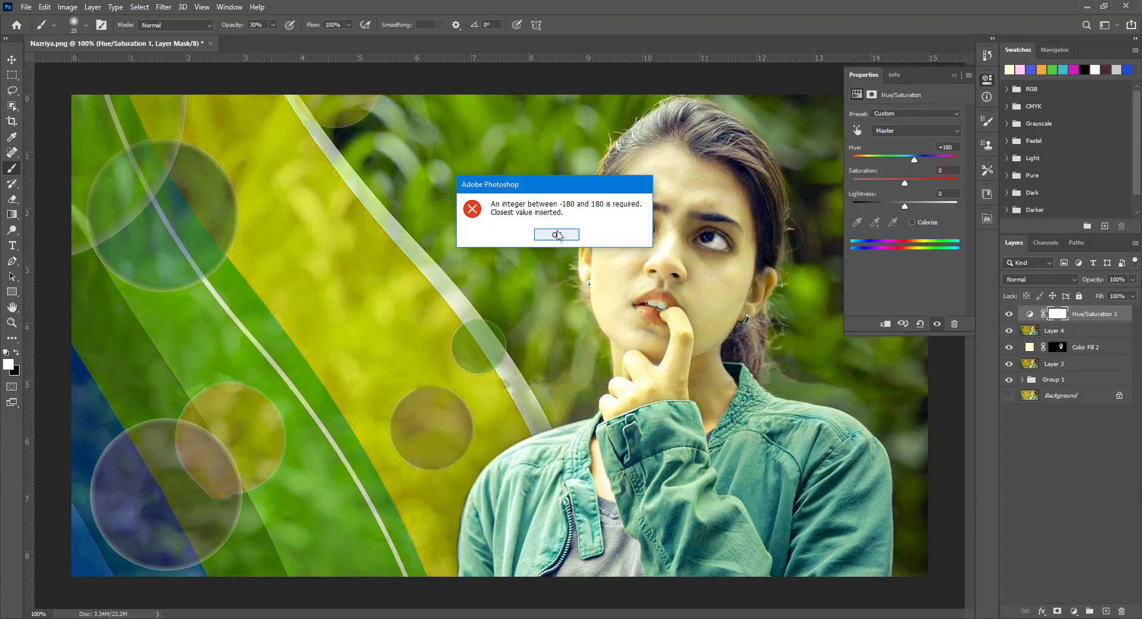
pyautogui.click(556, 234)
pyautogui.write('83')
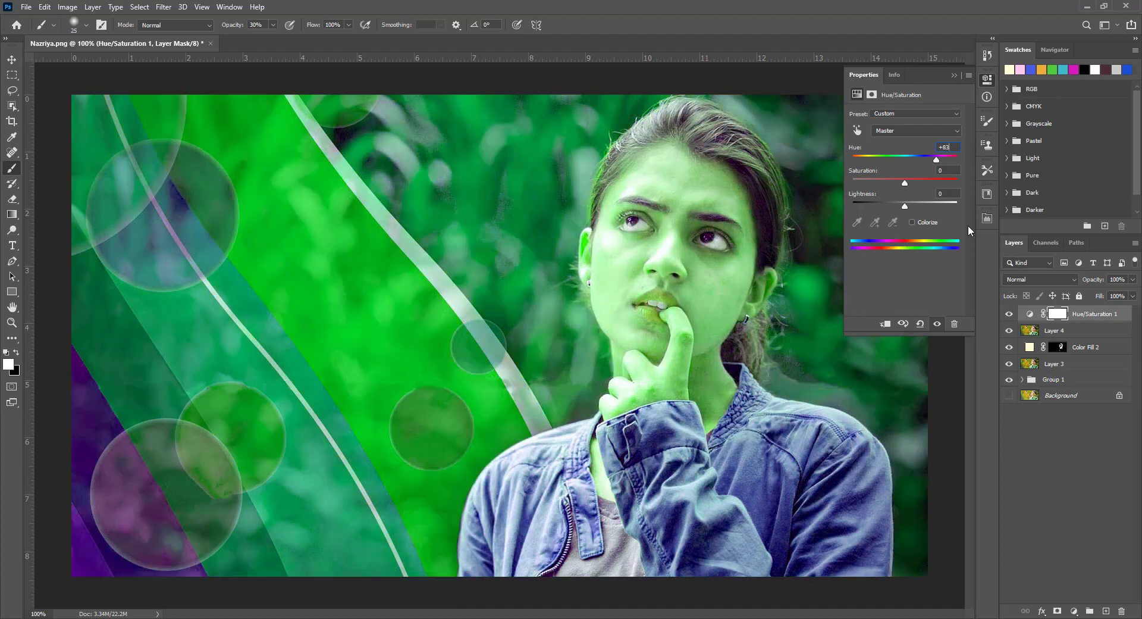
pyautogui.press('Return')
pyautogui.write('+180')
pyautogui.click(553, 234)
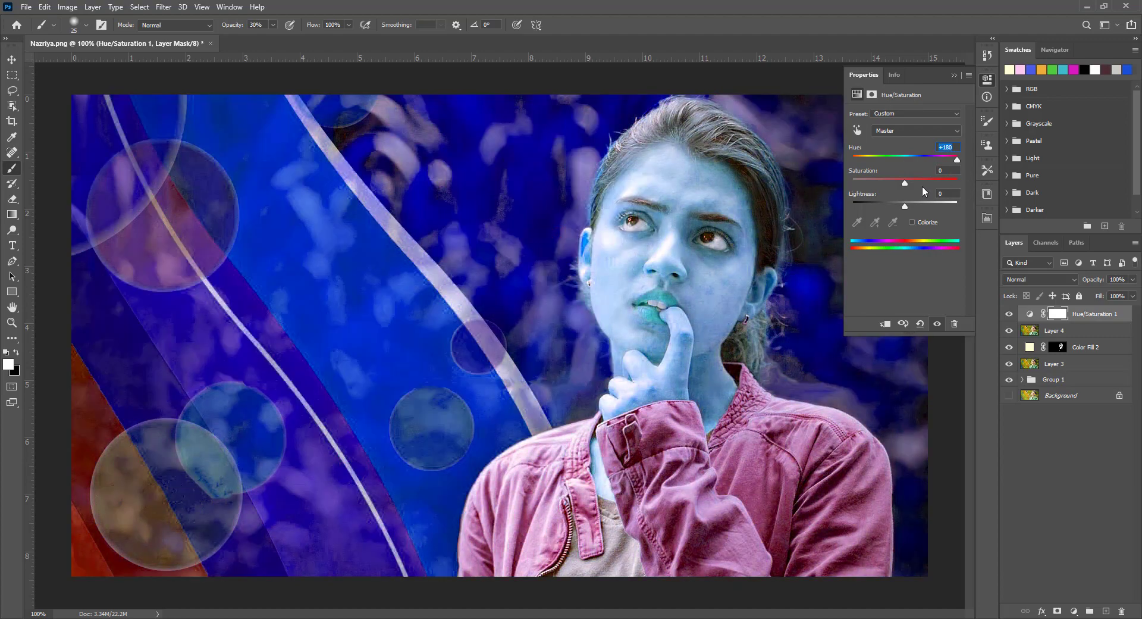
# Step: Colorize the adjustment at Hue +183, Saturation 25, and invert its mask to hide it
pyautogui.click(912, 222)
pyautogui.write('128')
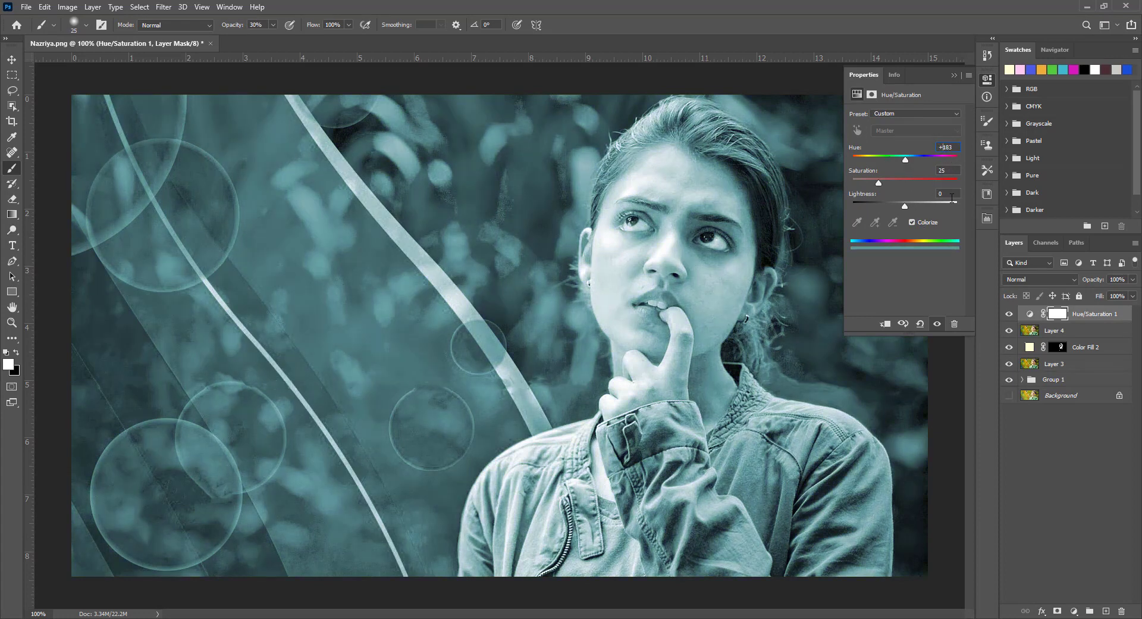
pyautogui.click(954, 76)
pyautogui.hotkey('ctrl', 'i')
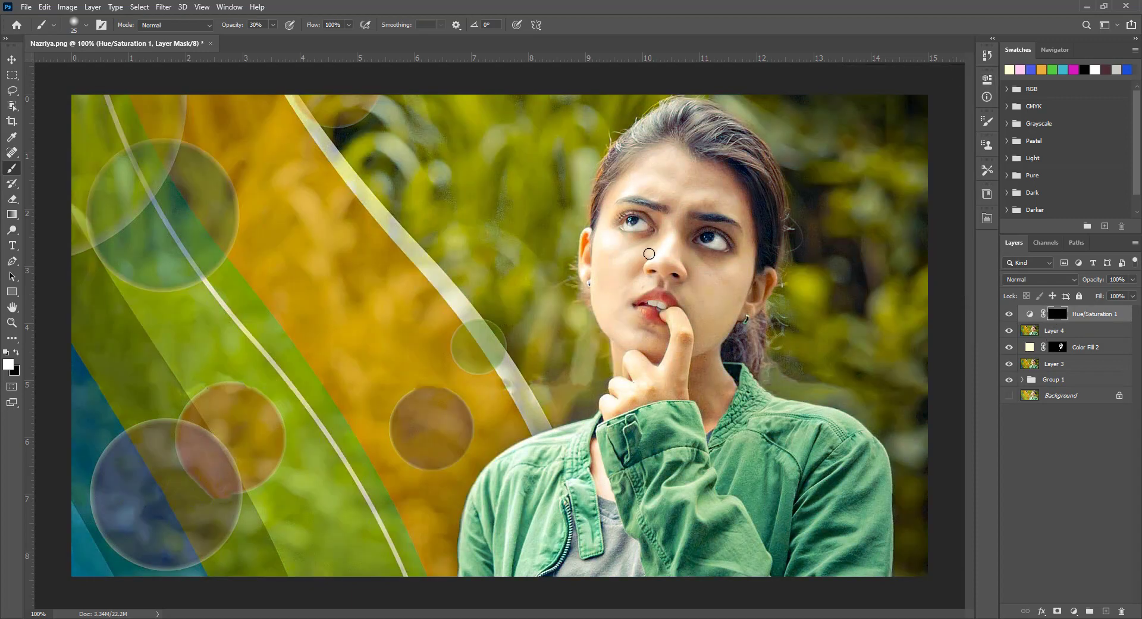
pyautogui.press('v')
pyautogui.hotkey('ctrl', '-')
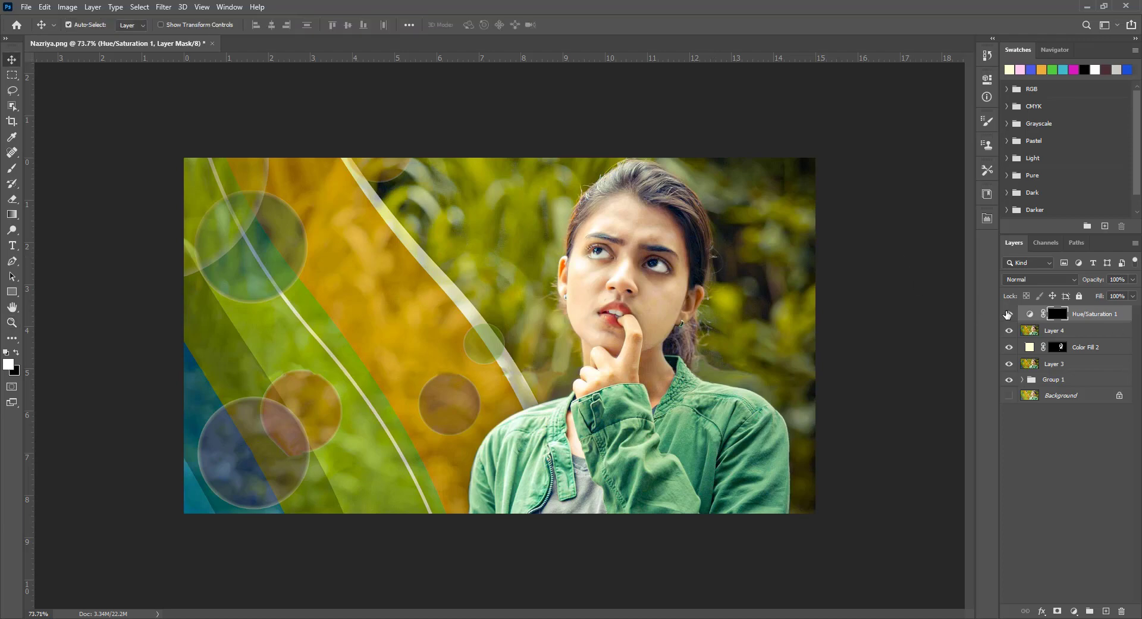
# Step: Hide Hue/Saturation 1 and cut the woman out of Layer 4 with remove.bg
pyautogui.click(1008, 314)
pyautogui.click(1068, 332)
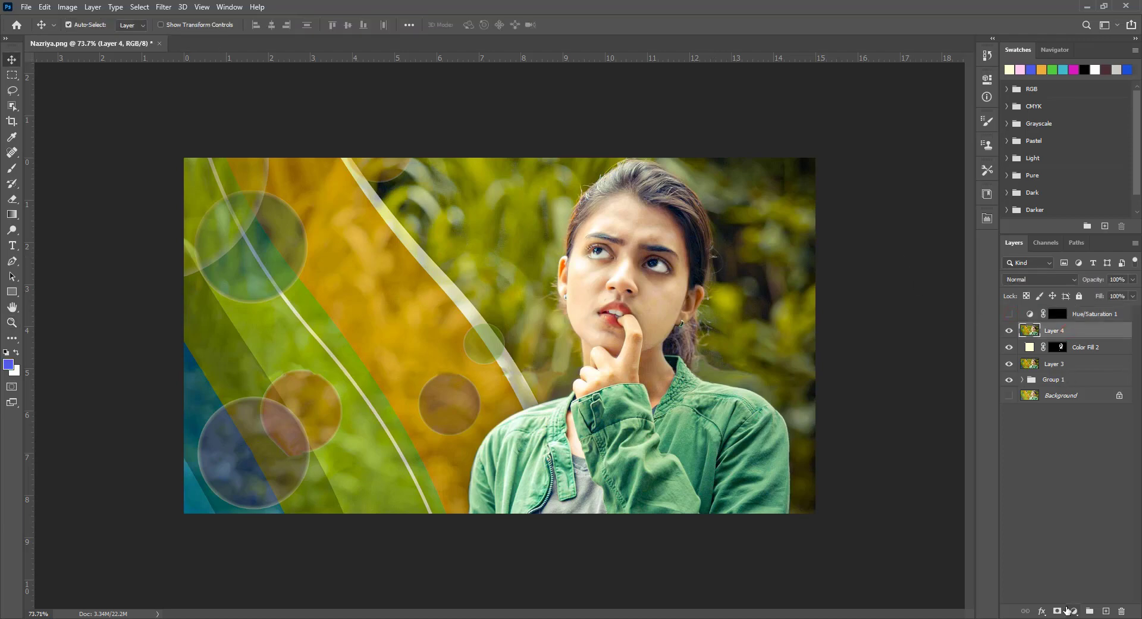
pyautogui.click(987, 218)
pyautogui.click(895, 248)
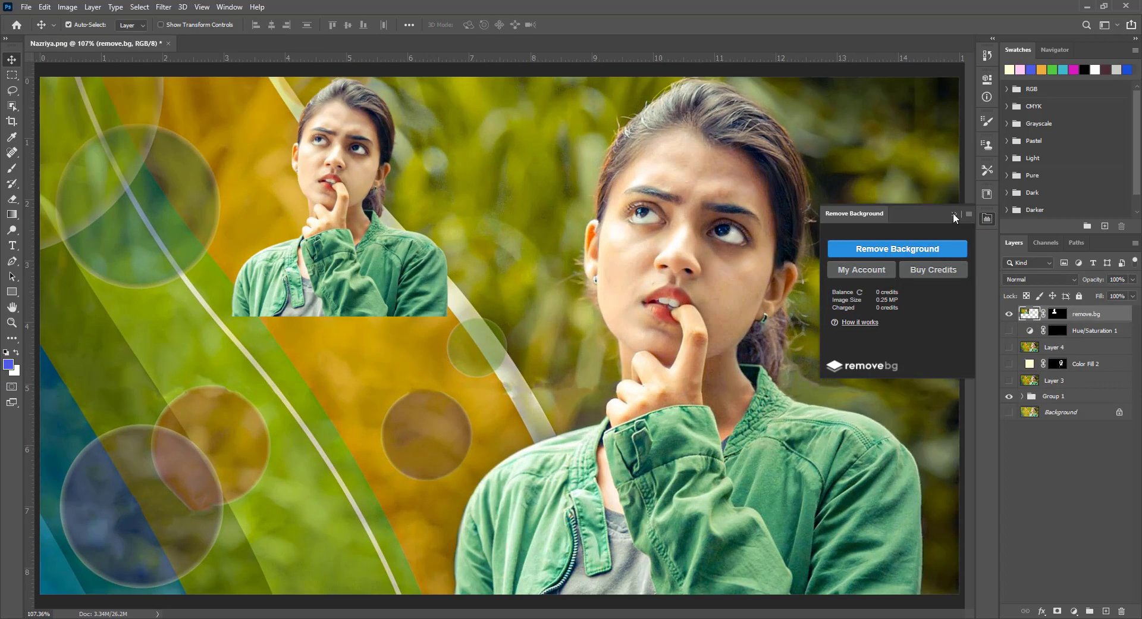
pyautogui.click(953, 213)
pyautogui.hotkey('ctrl', '-')
pyautogui.hotkey('ctrl', '-')
# Step: Collapse Group 1, make Layer 3 visible and hide the other layers
pyautogui.click(624, 332)
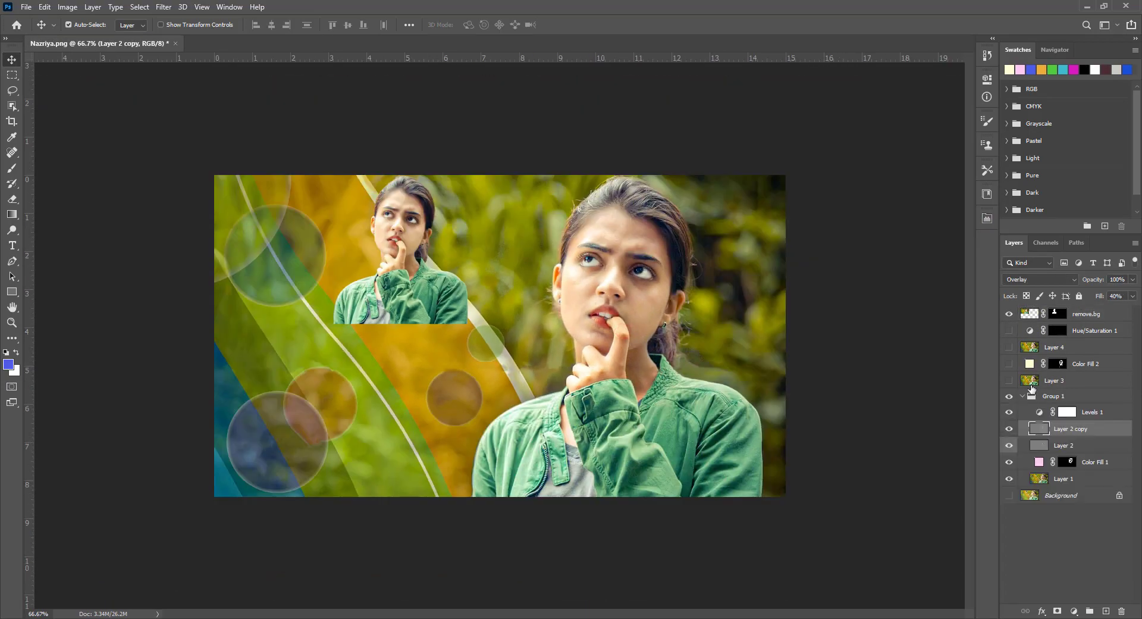
pyautogui.click(1022, 396)
pyautogui.click(1049, 380)
pyautogui.click(1010, 380)
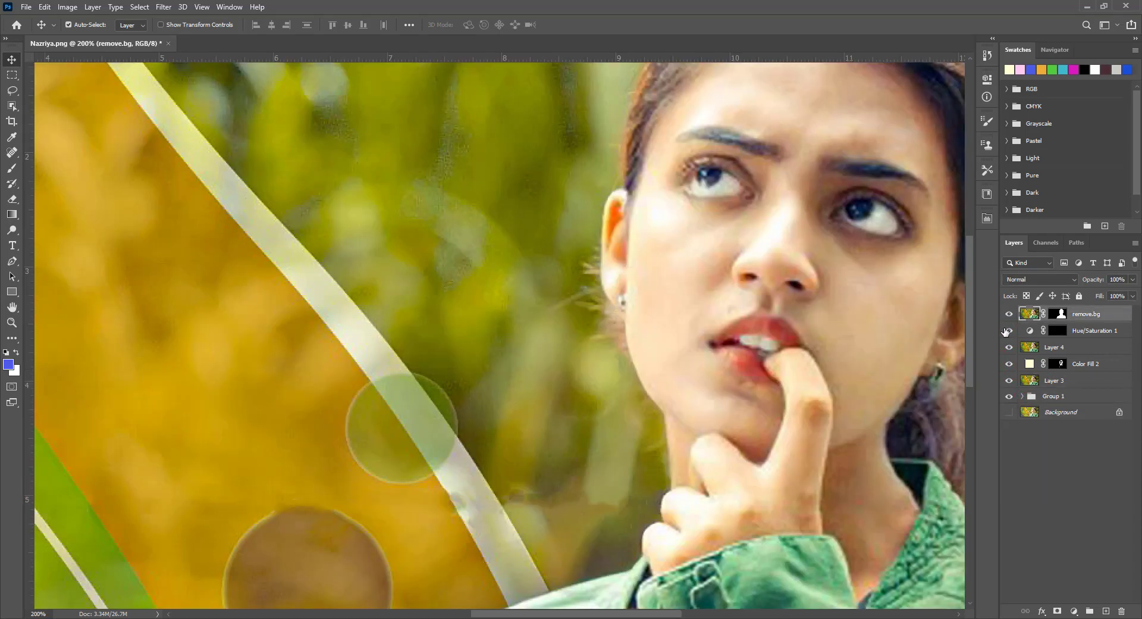
pyautogui.keyDown('alt'); pyautogui.click(1009, 330); pyautogui.keyUp('alt')
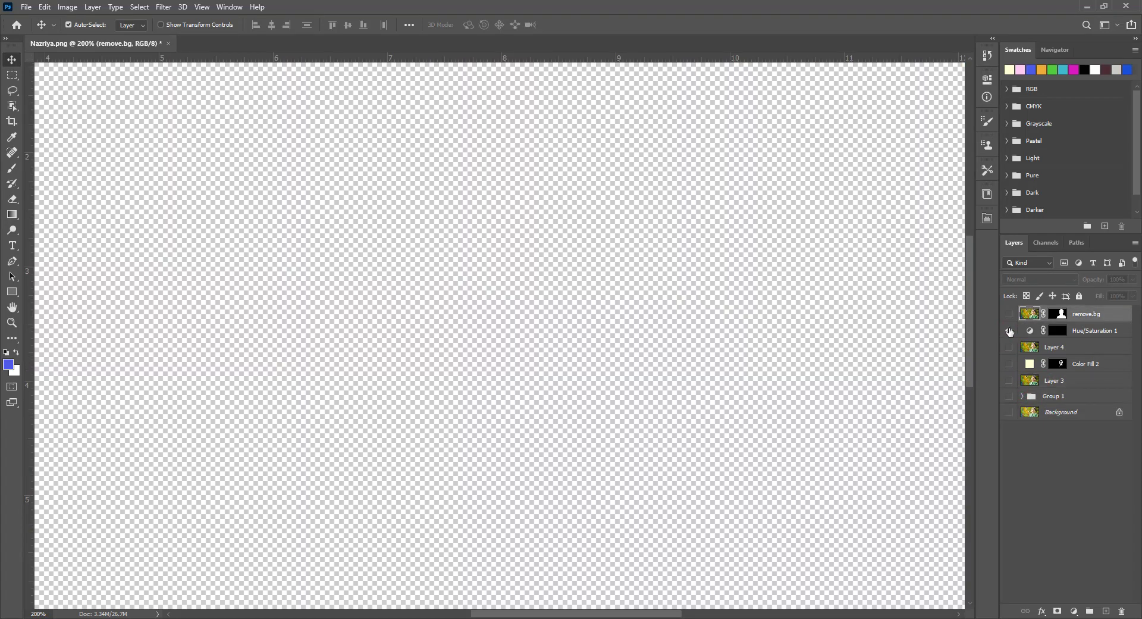
# Step: Show Layer 4 and Color Fill 2, crop tightly around the woman, and add Layer 5
pyautogui.moveTo(1010, 347); pyautogui.dragTo(1009, 364)
pyautogui.click(1054, 347)
pyautogui.hotkey('ctrl', '-')
pyautogui.press('c')
pyautogui.moveTo(70, 327); pyautogui.dragTo(252, 337)
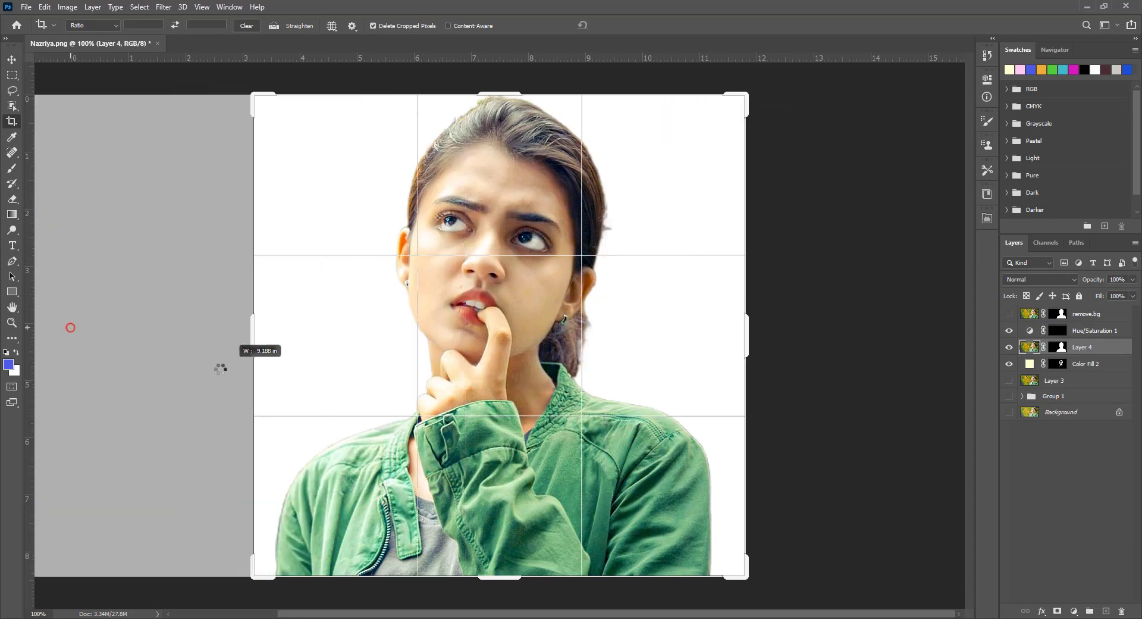
pyautogui.moveTo(220, 369); pyautogui.dragTo(245, 375)
pyautogui.moveTo(498, 95); pyautogui.dragTo(503, 88)
pyautogui.moveTo(499, 583); pyautogui.dragTo(500, 598)
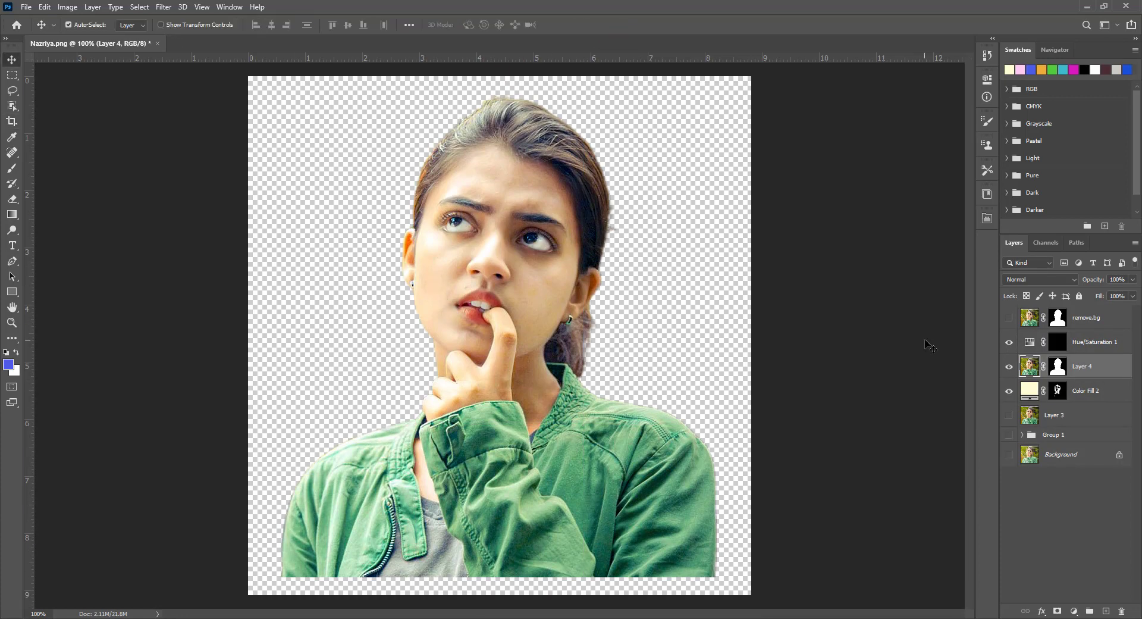
pyautogui.click(1094, 340)
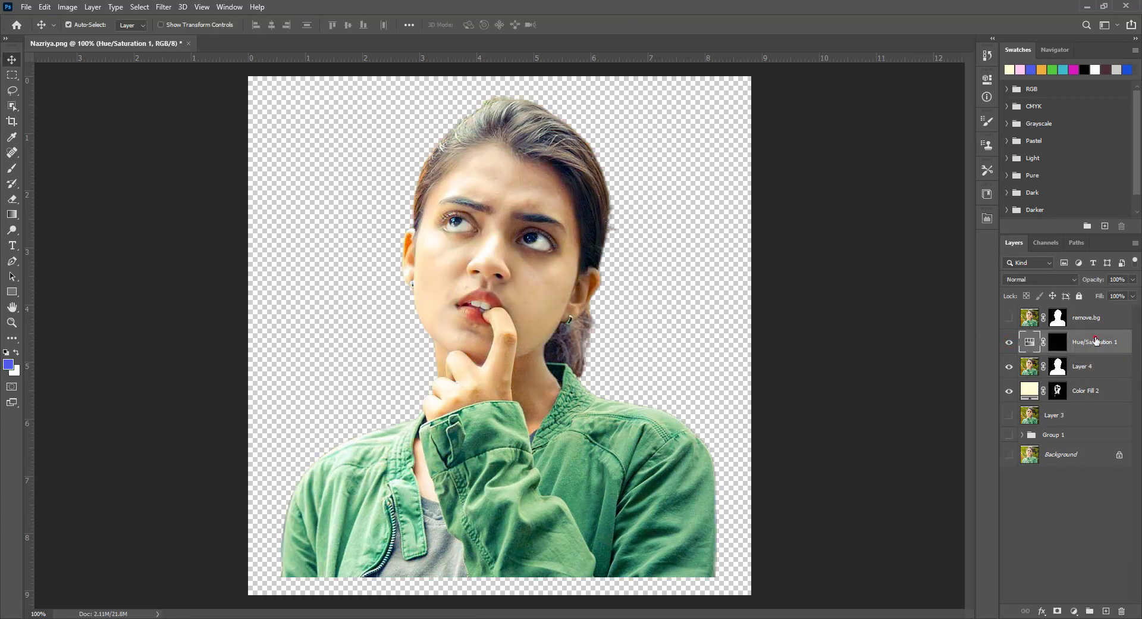
pyautogui.click(1106, 611)
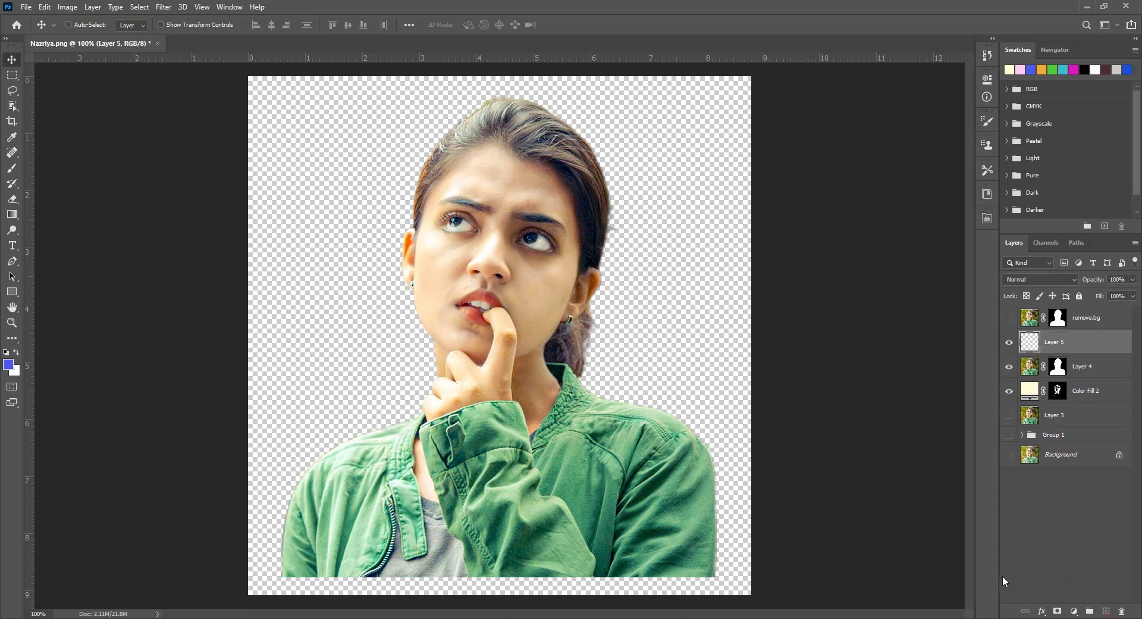
# Step: Stamp the visible layers into Layer 5, delete remove.bg, and zoom in on the face
pyautogui.hotkey('ctrl', 'shift', 'alt', 'e')
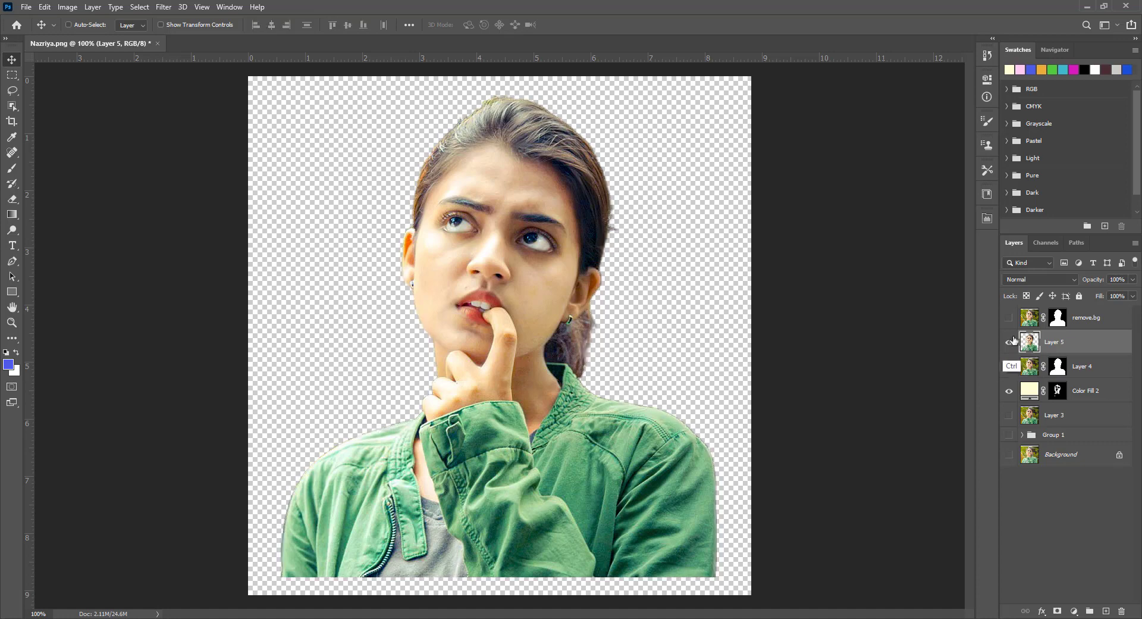
pyautogui.click(1071, 318)
pyautogui.press('Delete')
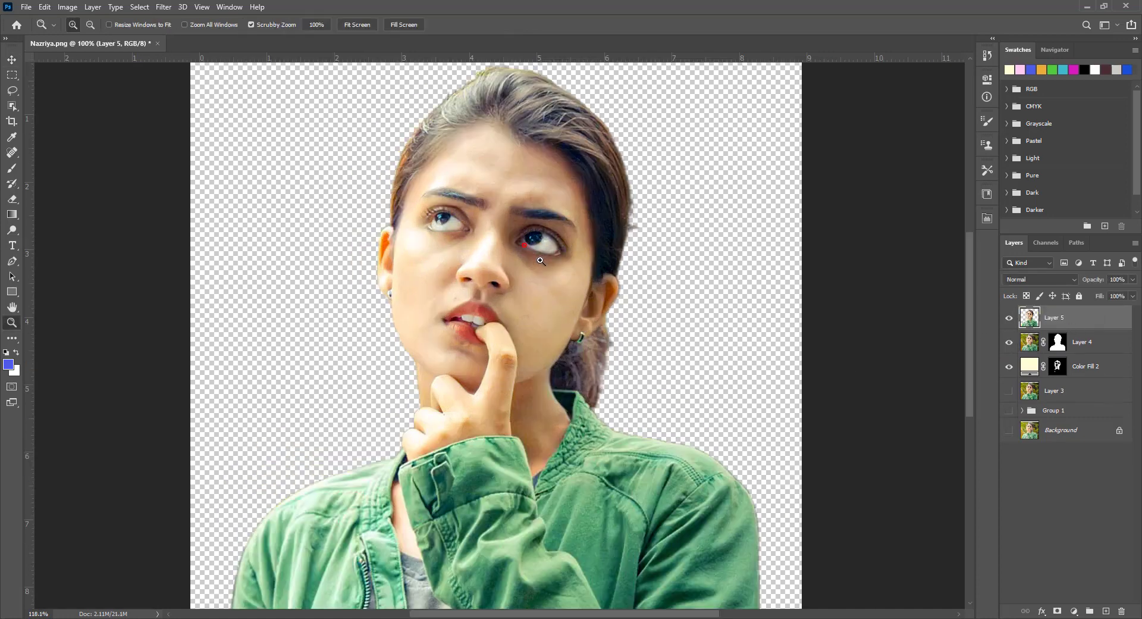
pyautogui.moveTo(530, 241)
pyautogui.mouseDown()
pyautogui.moveTo(552, 232)
pyautogui.moveTo(632, 302)
pyautogui.mouseUp()
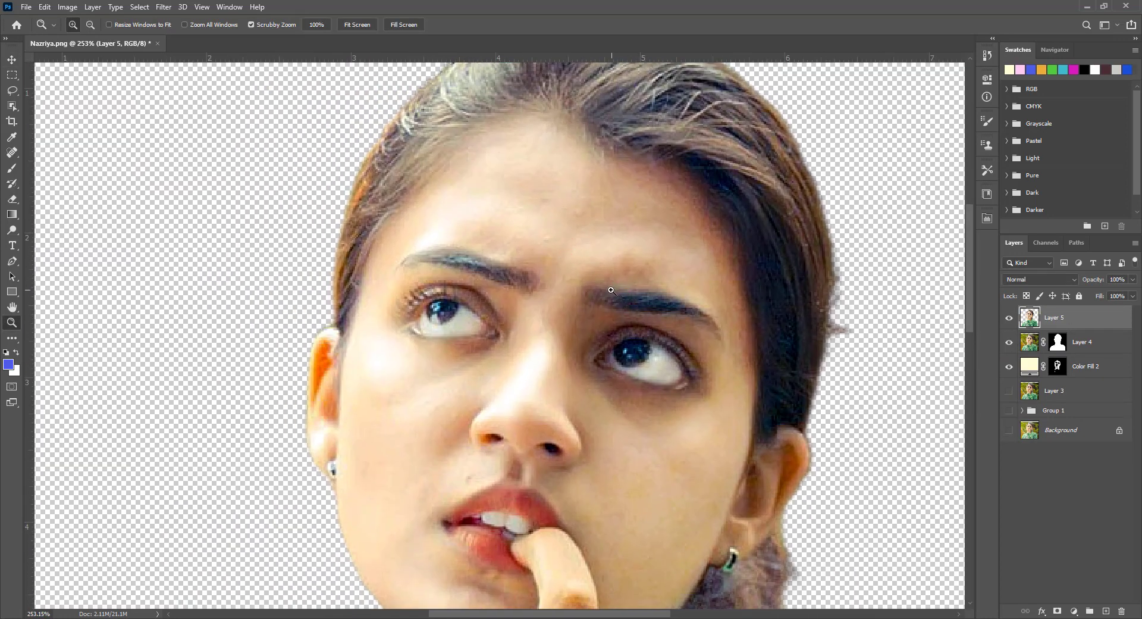
# Step: Switch to the Smudge tool with a 15 px Soft Round brush at 31% strength
pyautogui.press('v')
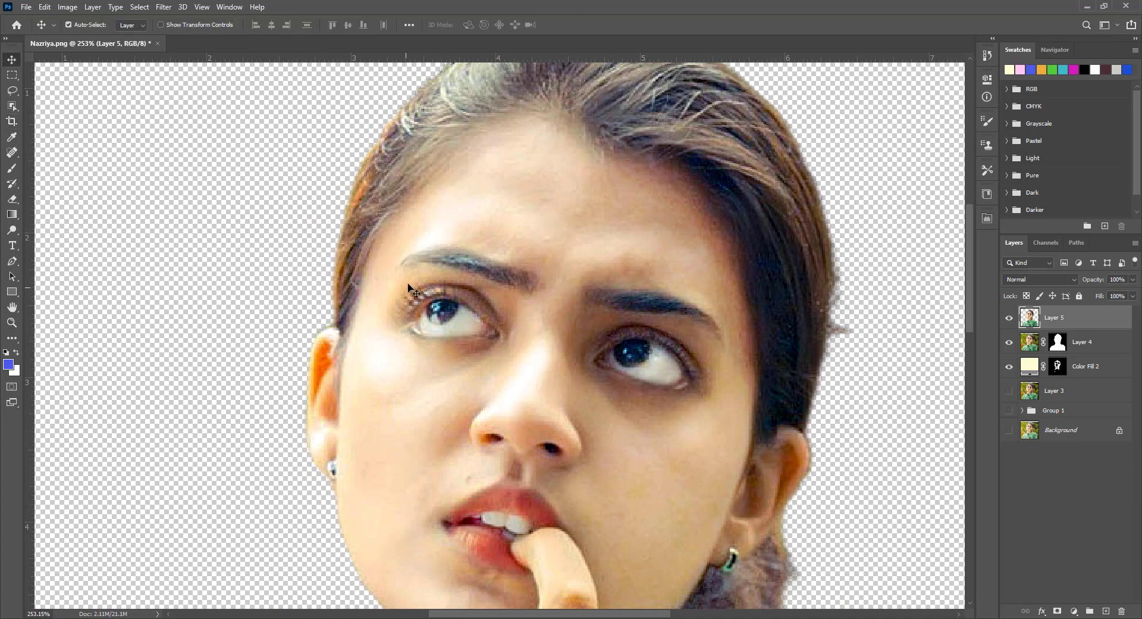
pyautogui.rightClick(12, 230)
pyautogui.click(59, 260)
pyautogui.rightClick(485, 221)
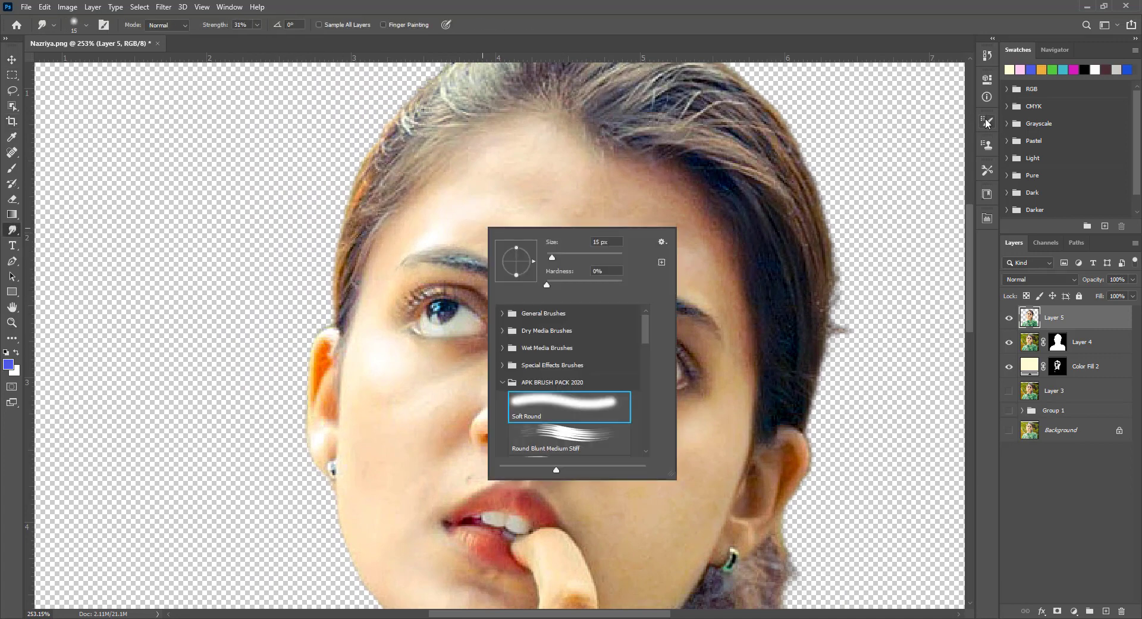
pyautogui.click(988, 122)
pyautogui.click(783, 224)
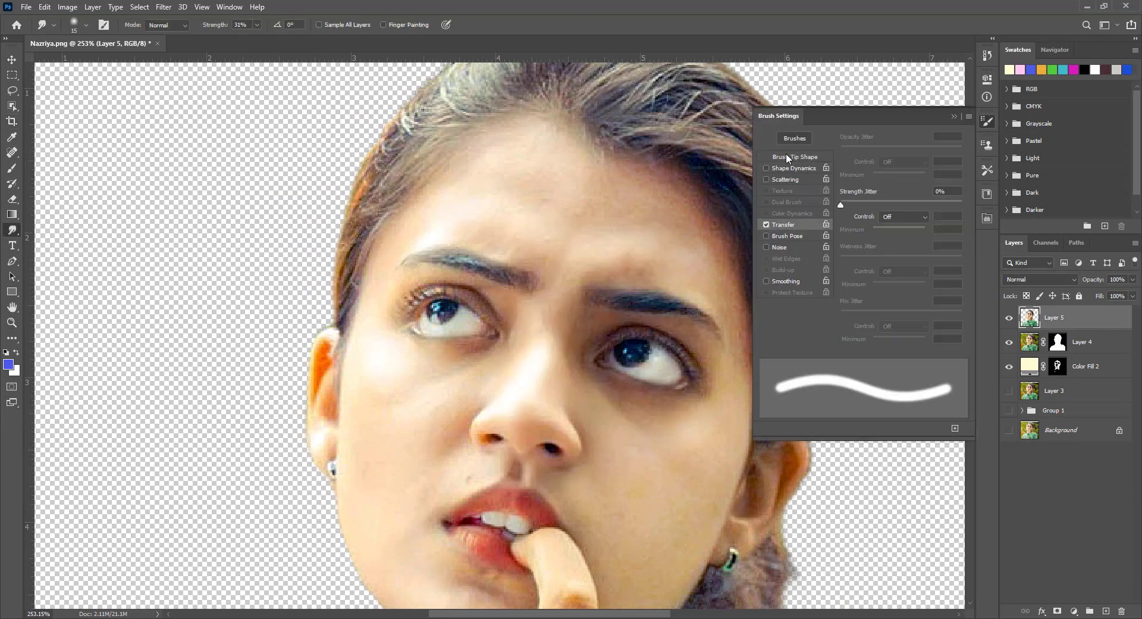
pyautogui.click(787, 157)
pyautogui.press('F5')
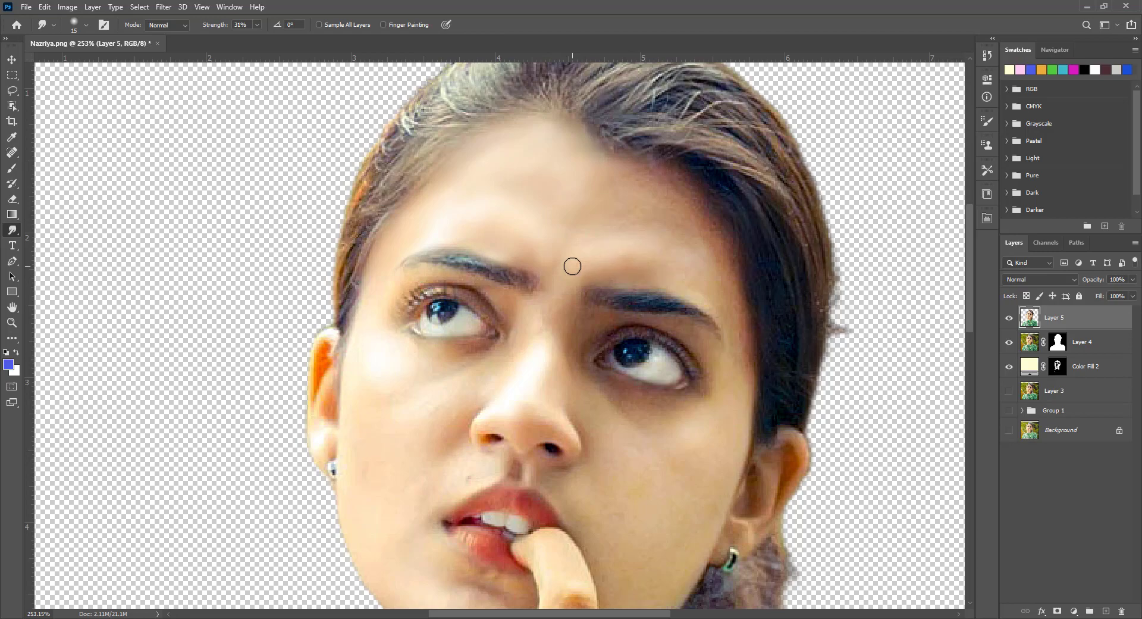
# Step: Rotate the view and smudge the cheek shading beside the hair with a soft brush
pyautogui.press('r')
pyautogui.moveTo(632, 191)
pyautogui.mouseDown()
pyautogui.moveTo(566, 324)
pyautogui.moveTo(347, 463)
pyautogui.mouseUp()
pyautogui.click(12, 230)
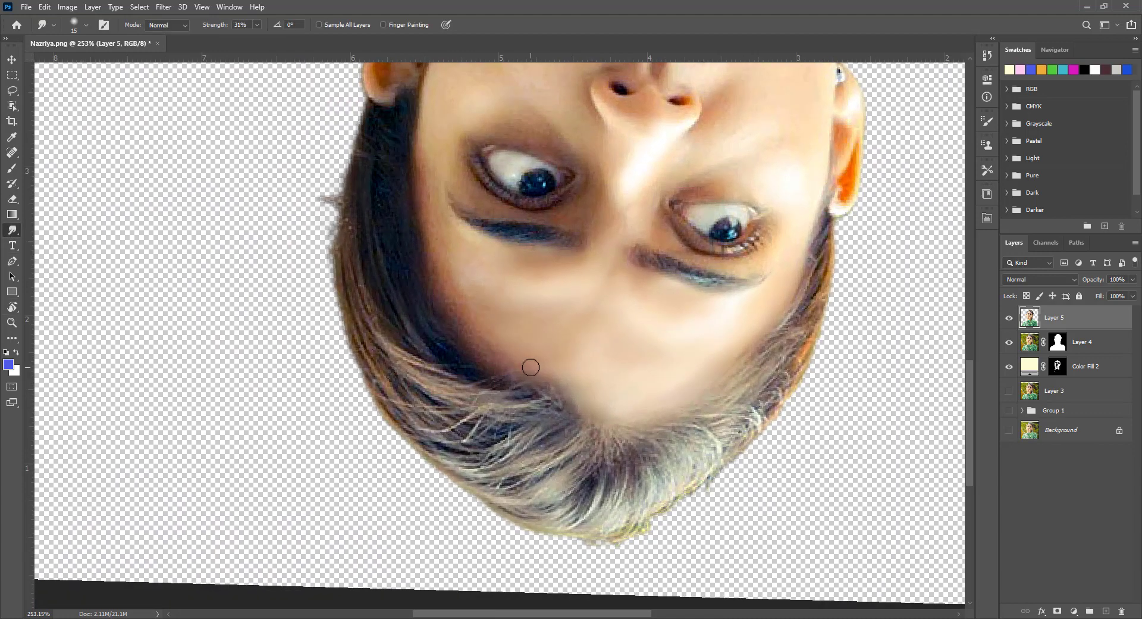
pyautogui.rightClick(507, 325)
pyautogui.press('Escape')
pyautogui.press('F5')
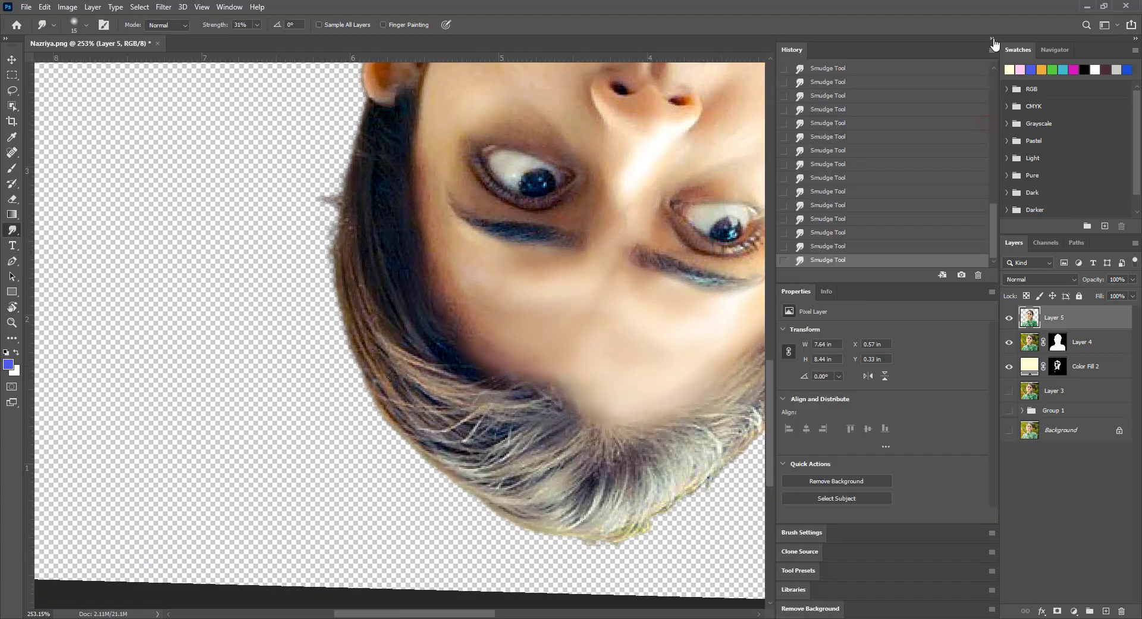
pyautogui.press('F5')
pyautogui.moveTo(499, 352)
pyautogui.mouseDown()
pyautogui.moveTo(466, 331)
pyautogui.moveTo(502, 349)
pyautogui.moveTo(492, 326)
pyautogui.moveTo(551, 316)
pyautogui.moveTo(528, 352)
pyautogui.moveTo(470, 345)
pyautogui.moveTo(476, 296)
pyautogui.moveTo(512, 354)
pyautogui.moveTo(453, 321)
pyautogui.moveTo(492, 273)
pyautogui.moveTo(526, 272)
pyautogui.moveTo(478, 313)
pyautogui.moveTo(448, 300)
pyautogui.moveTo(480, 245)
pyautogui.mouseUp()
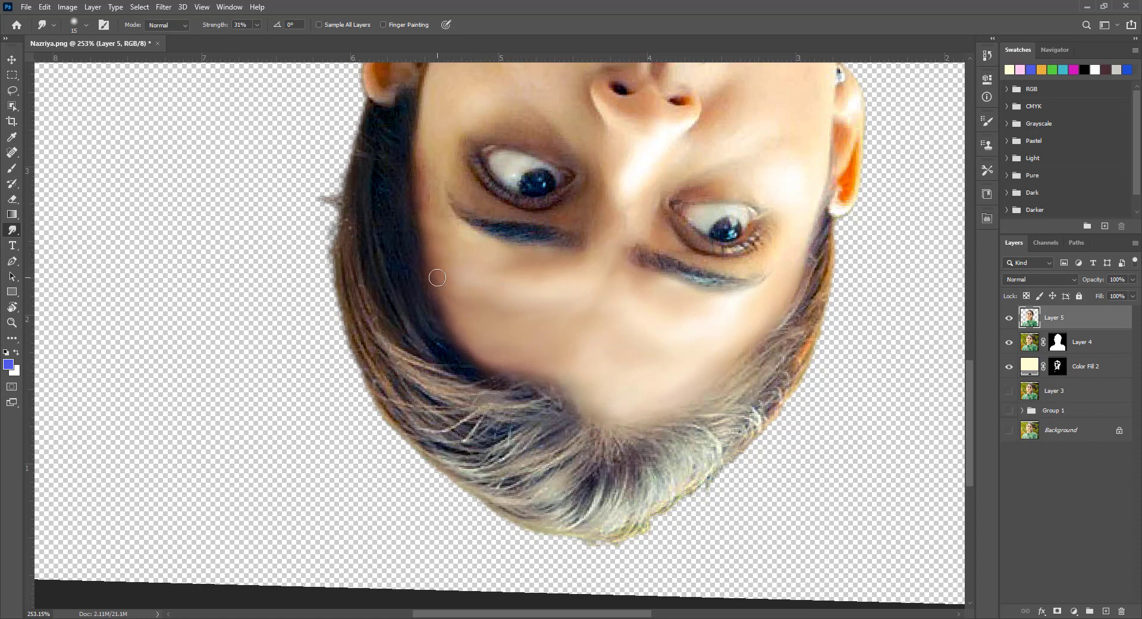
# Step: Reset the view rotation to 0°, centre the face, and shrink the brush to size 9
pyautogui.press('r')
pyautogui.click(181, 24)
pyautogui.moveTo(437, 314); pyautogui.dragTo(538, 237)
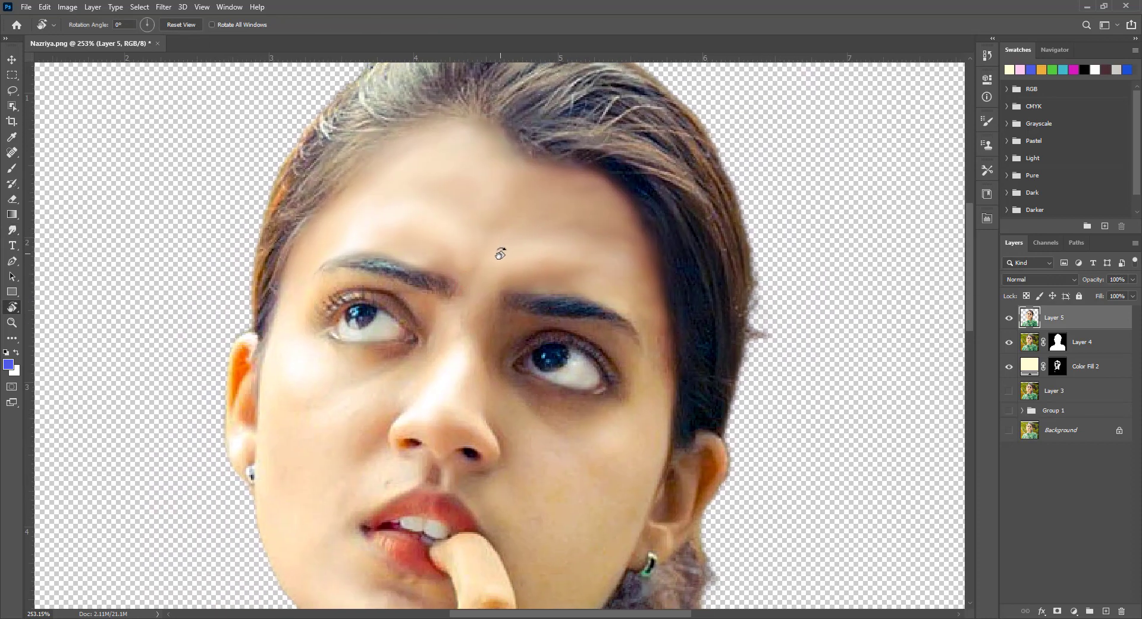
pyautogui.moveTo(619, 357); pyautogui.dragTo(594, 217)
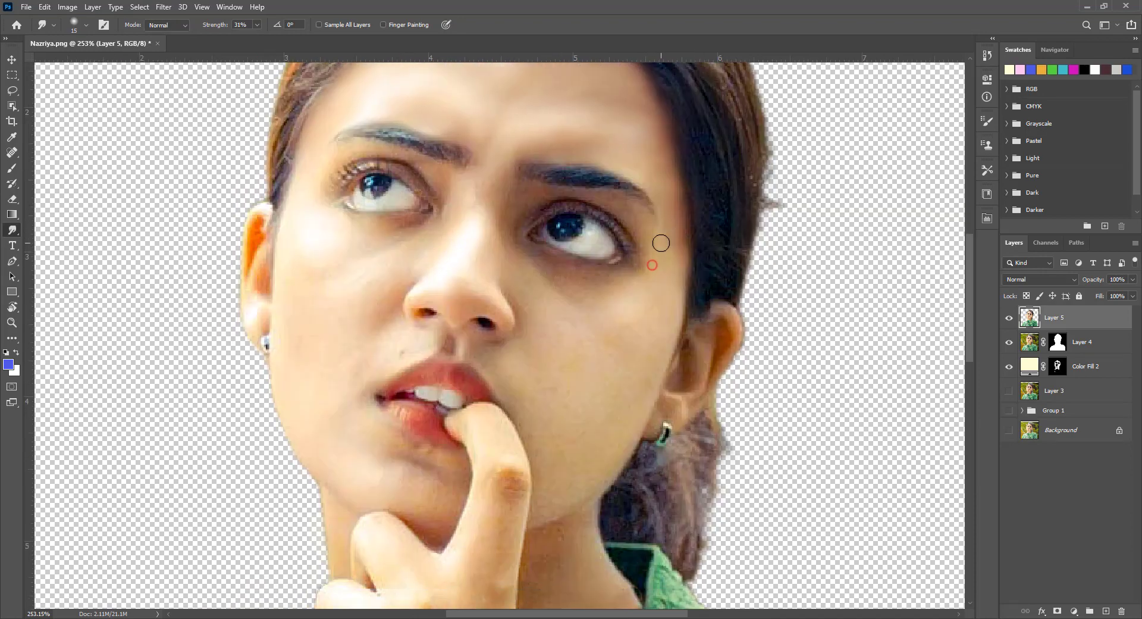
pyautogui.moveTo(434, 240); pyautogui.dragTo(536, 203)
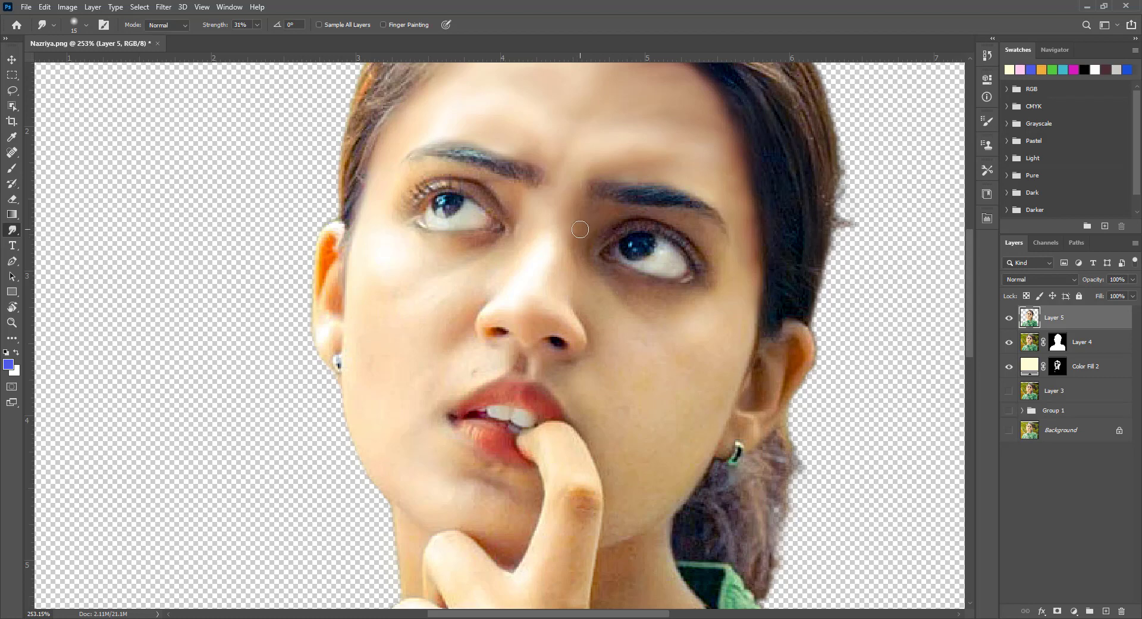
pyautogui.press('[')
pyautogui.press('[')
# Step: Trace a closed Pen path around the right eye and brow and make it a selection
pyautogui.press('p')
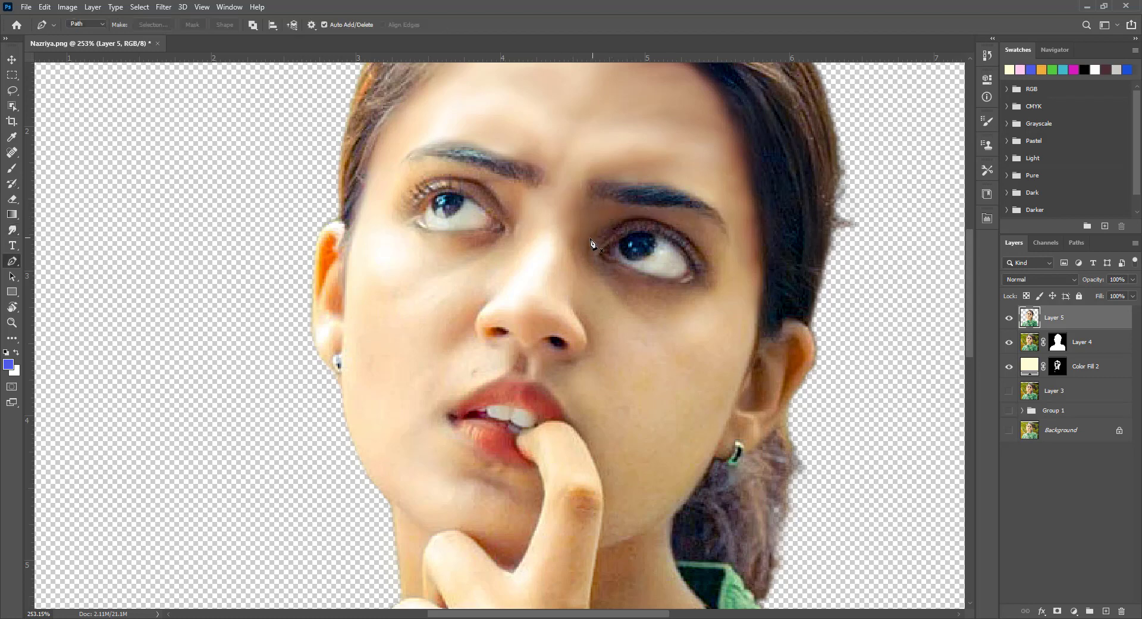
pyautogui.click(587, 254)
pyautogui.moveTo(713, 274); pyautogui.dragTo(720, 292)
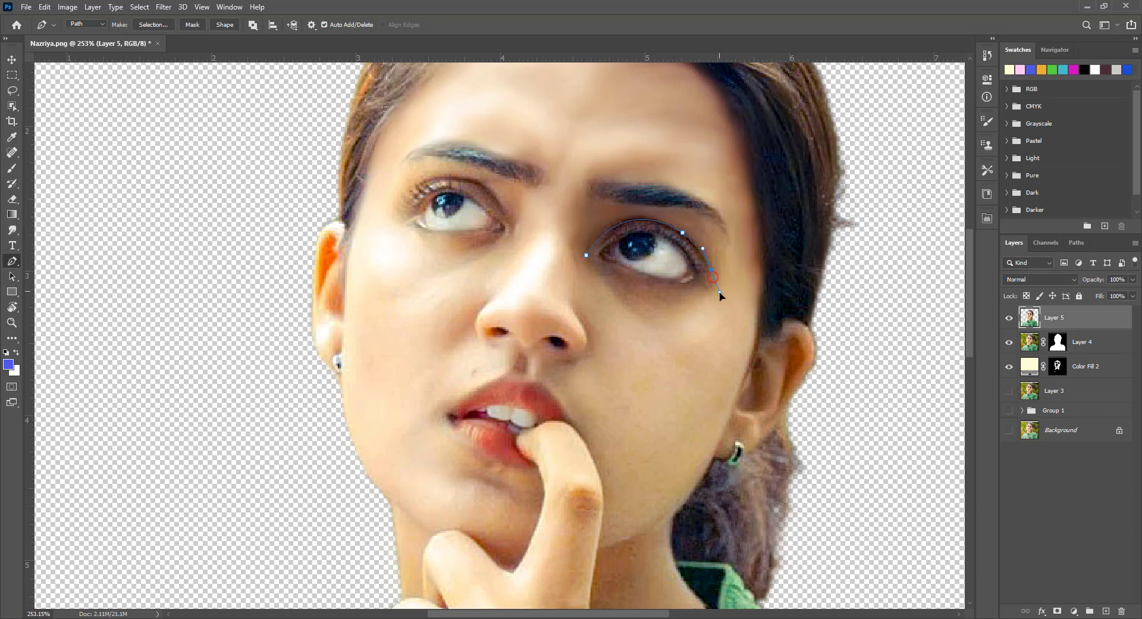
pyautogui.click(720, 287)
pyautogui.moveTo(703, 214); pyautogui.dragTo(660, 191)
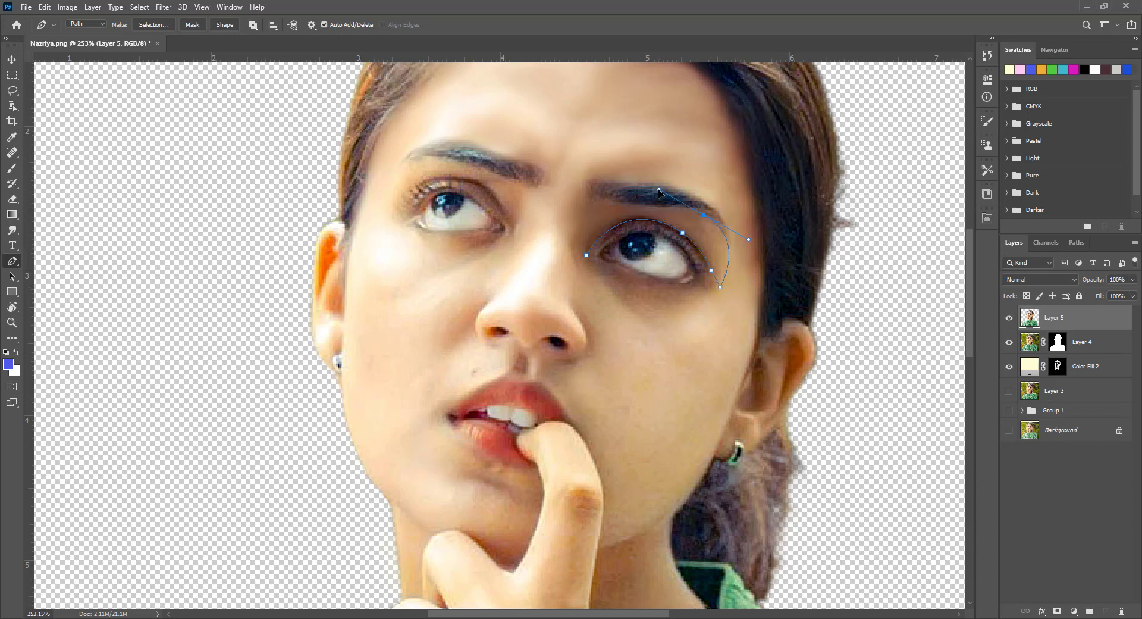
pyautogui.moveTo(584, 217); pyautogui.dragTo(549, 241)
pyautogui.rightClick(593, 228)
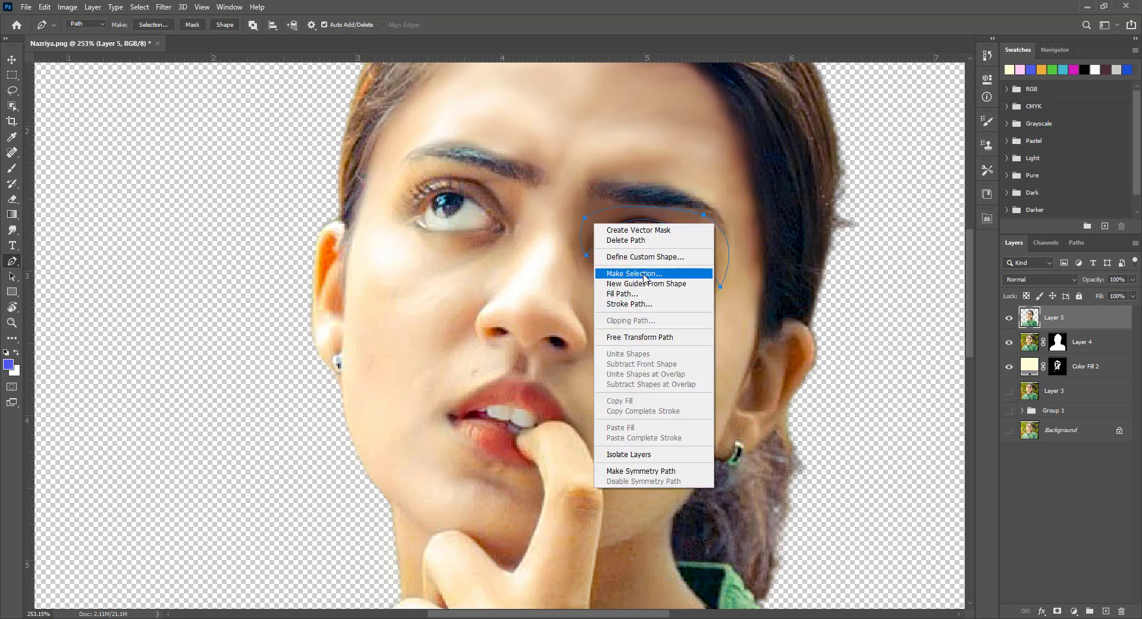
pyautogui.click(625, 262)
pyautogui.click(12, 230)
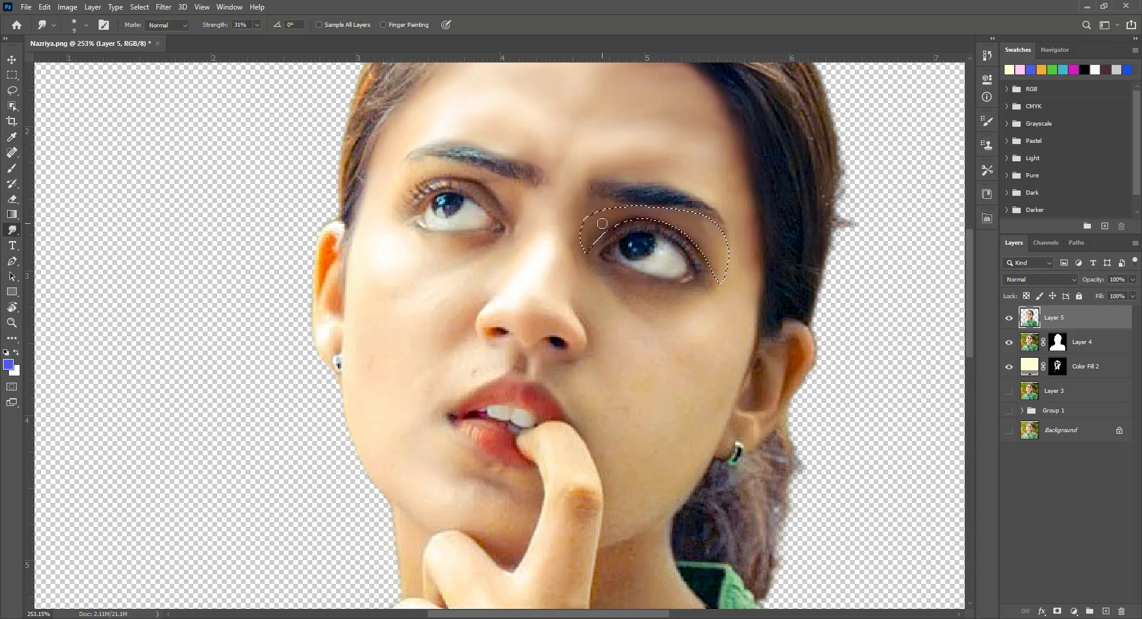
# Step: Deselect and smudge the skin around the nose, enlarging the brush to size 15
pyautogui.hotkey('ctrl', 'd')
pyautogui.moveTo(499, 311); pyautogui.dragTo(505, 303)
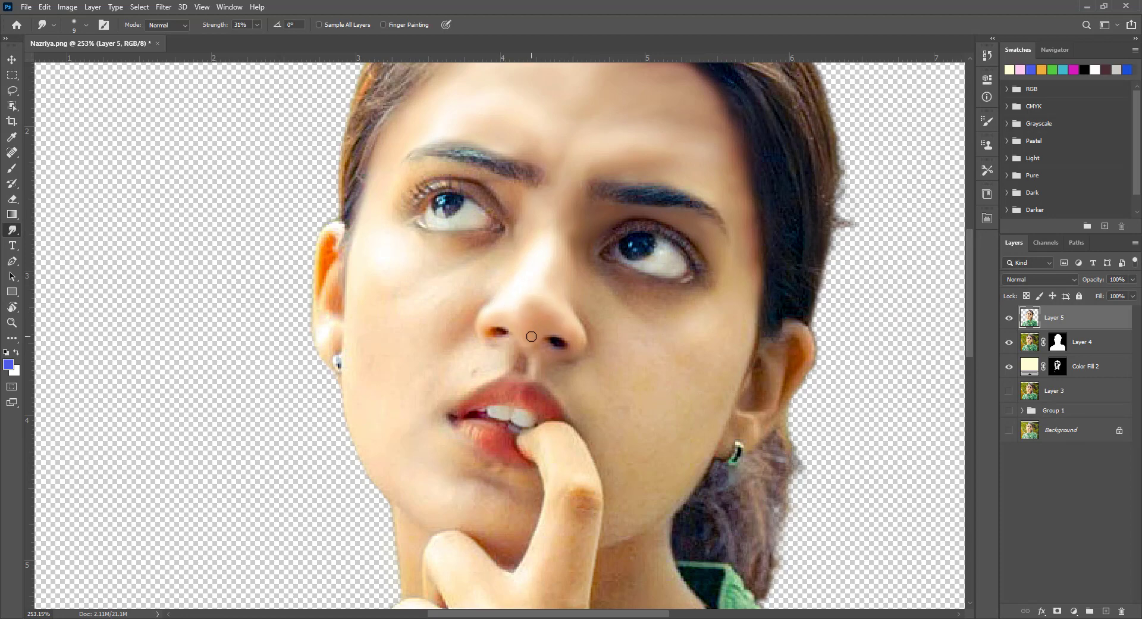
pyautogui.moveTo(587, 302); pyautogui.dragTo(511, 307)
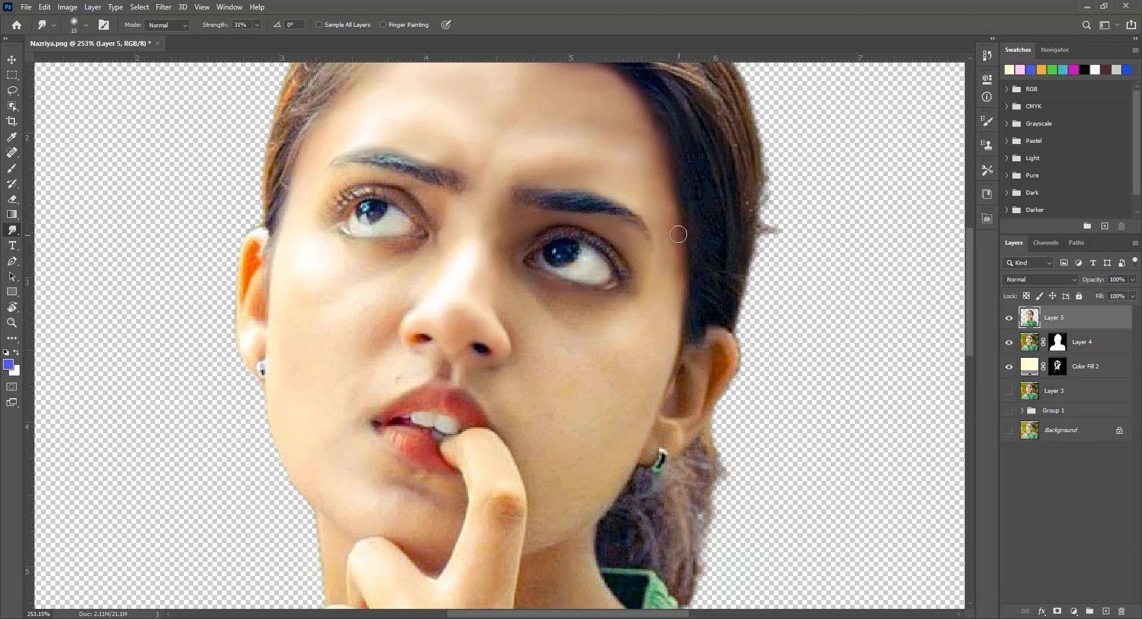
pyautogui.press(']')
pyautogui.press(']')
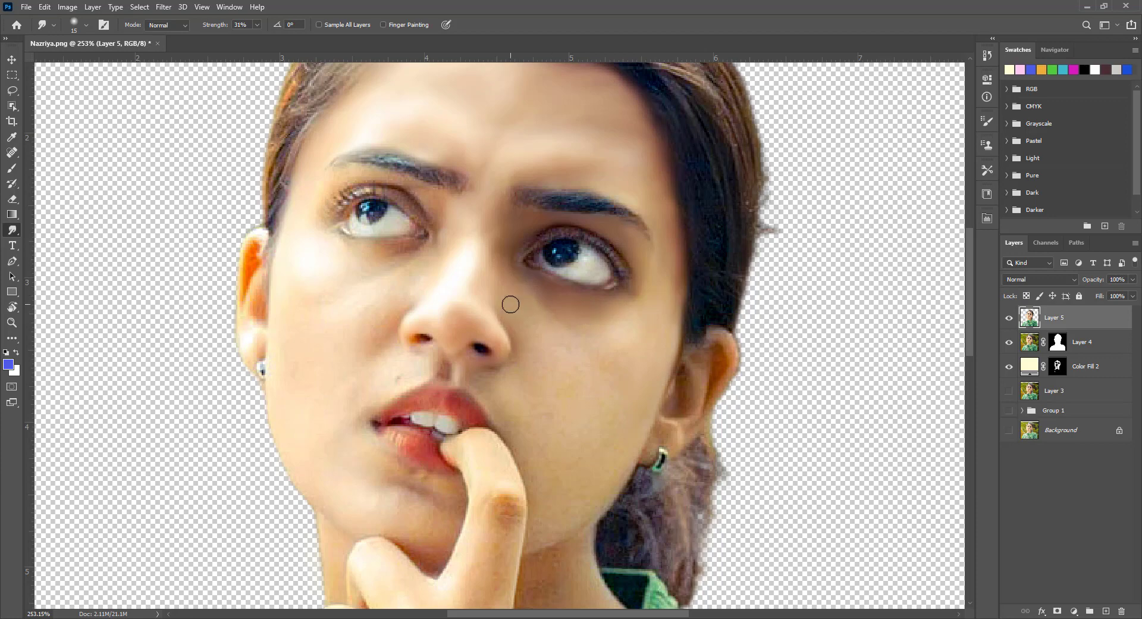
pyautogui.scroll(-3, 652, 262)
pyautogui.hscroll(-2, 653, 263)
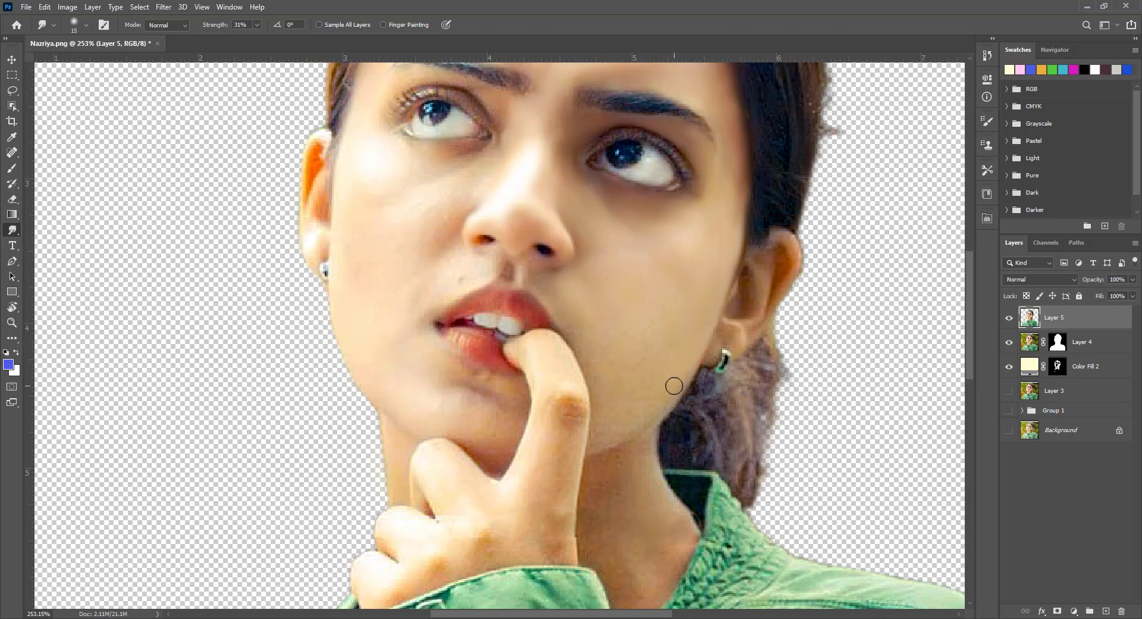
pyautogui.scroll(2, 662, 271)
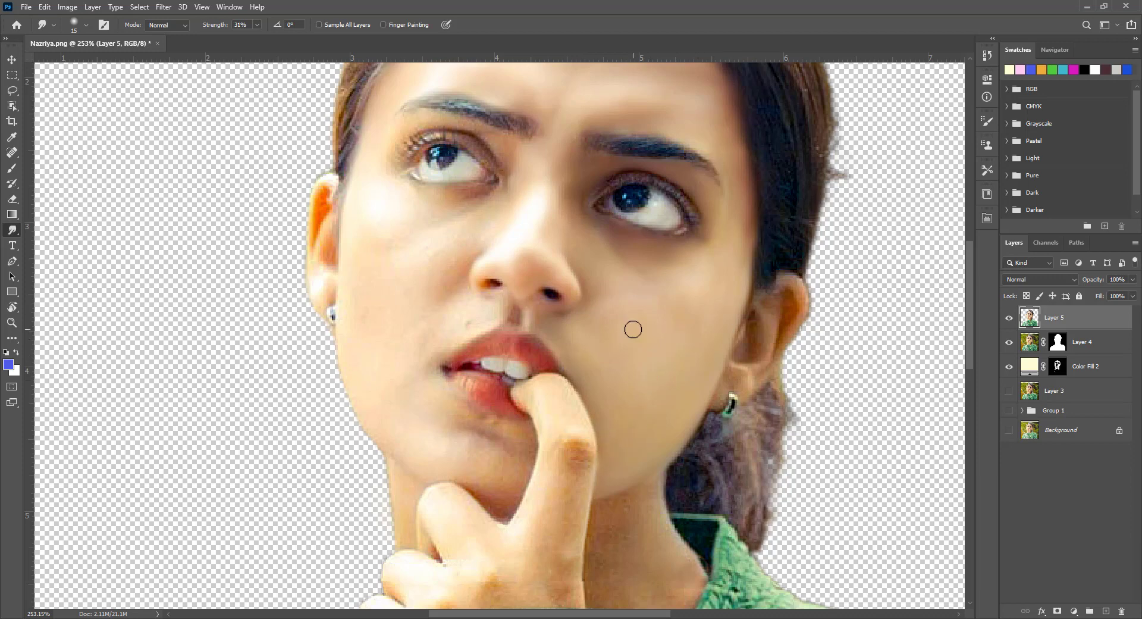
# Step: Smudge the orange tint along the ear edge at brush size 8–9, then reset the view upright
pyautogui.moveTo(772, 290); pyautogui.dragTo(710, 308)
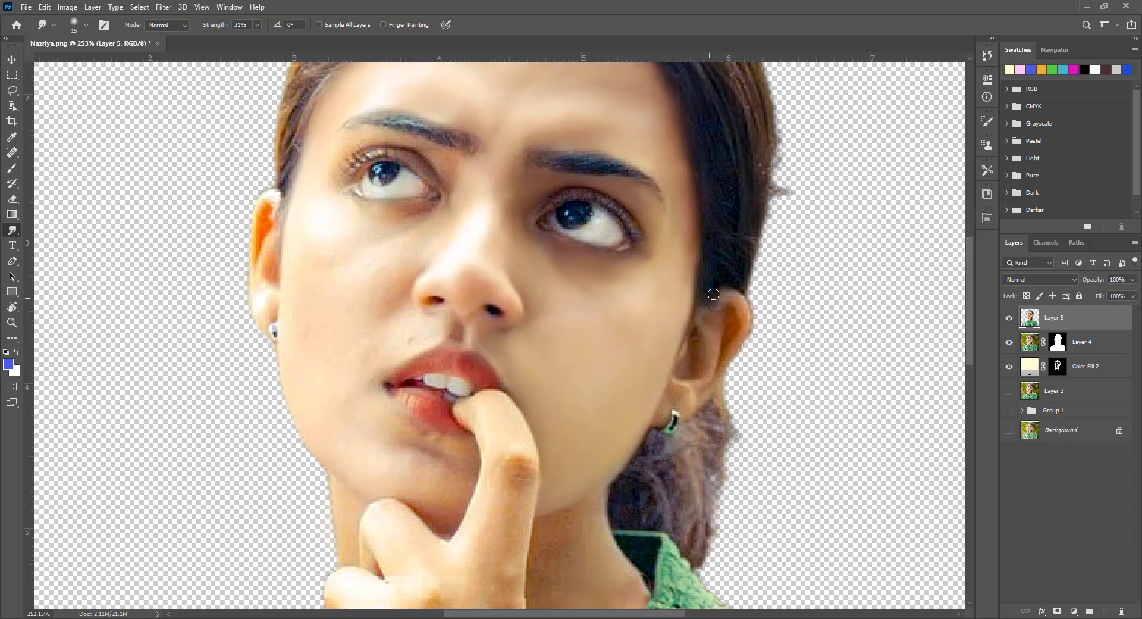
pyautogui.press('[')
pyautogui.press('[')
pyautogui.press('[')
pyautogui.moveTo(421, 375); pyautogui.dragTo(589, 454)
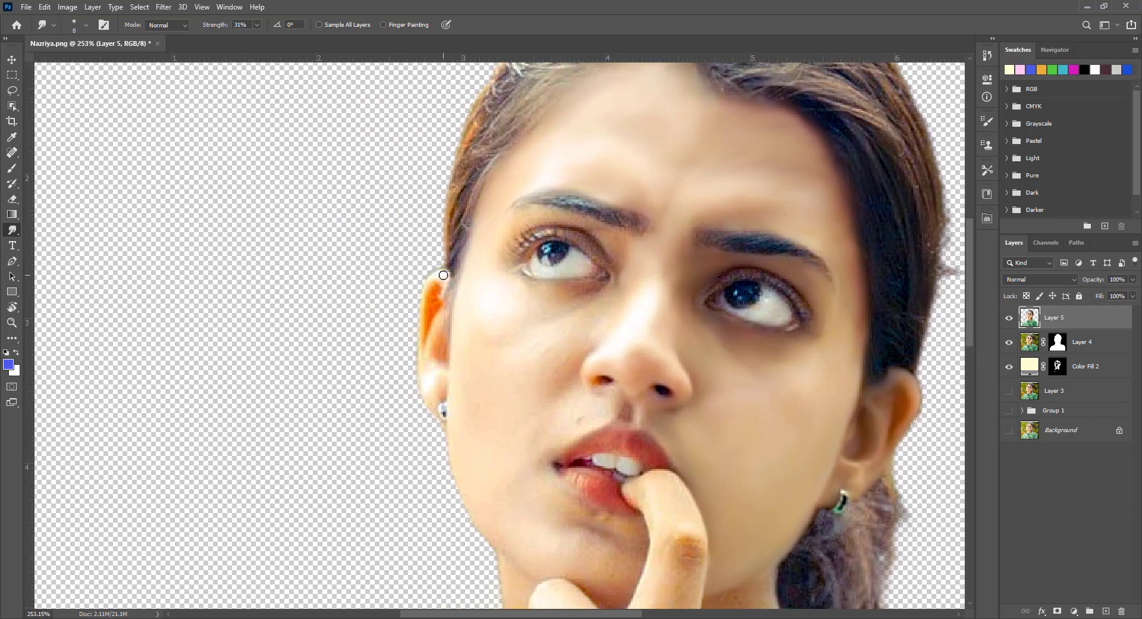
pyautogui.moveTo(427, 299); pyautogui.dragTo(442, 310)
pyautogui.press(']')
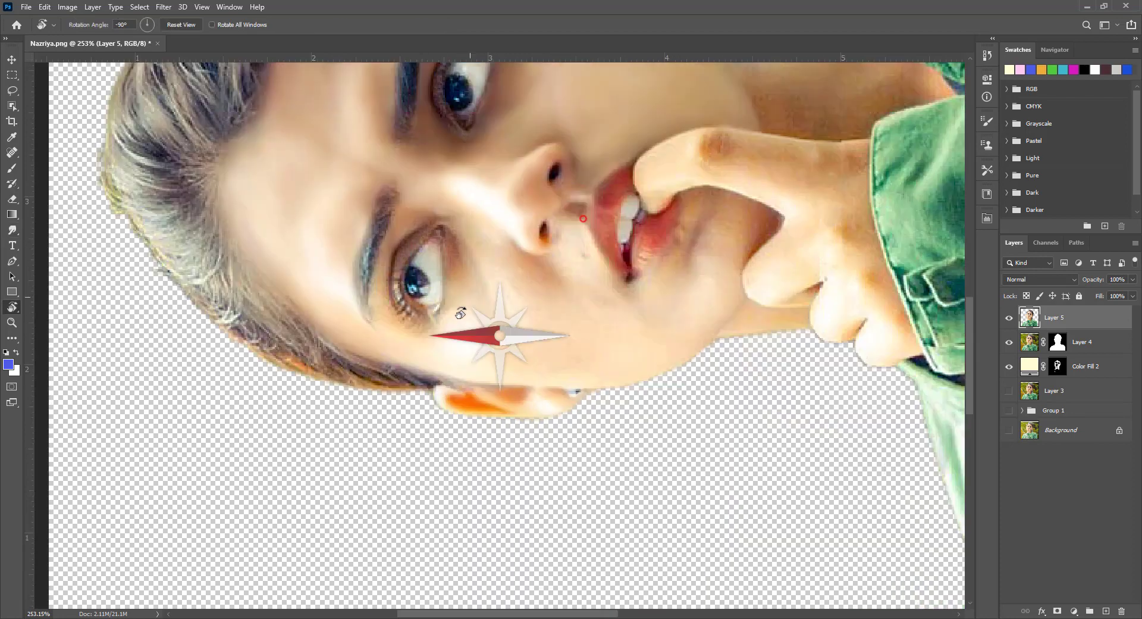
pyautogui.moveTo(575, 246); pyautogui.dragTo(384, 257)
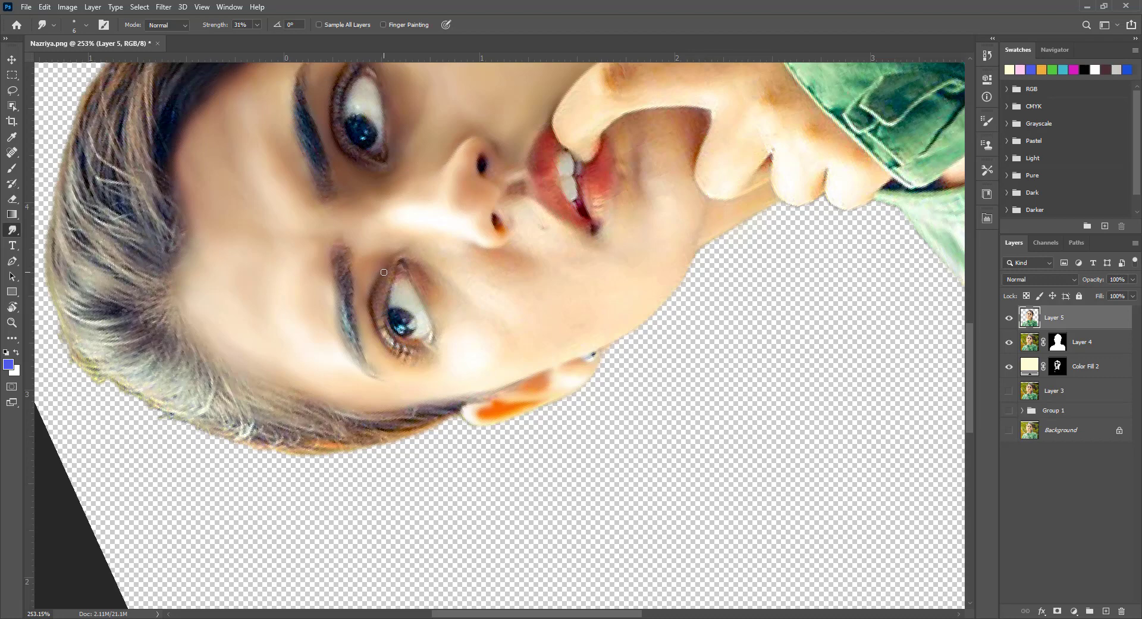
pyautogui.press('r')
pyautogui.click(181, 24)
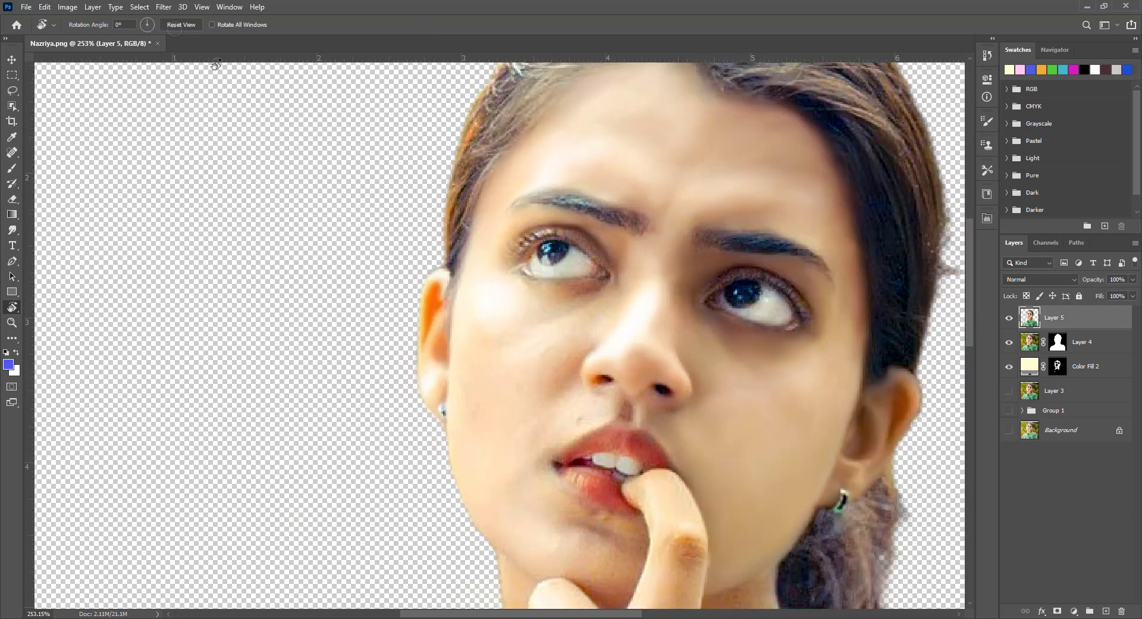
# Step: Outline the left upper eyelid with the Pen tool and convert the path to a selection
pyautogui.press('p')
pyautogui.click(608, 274)
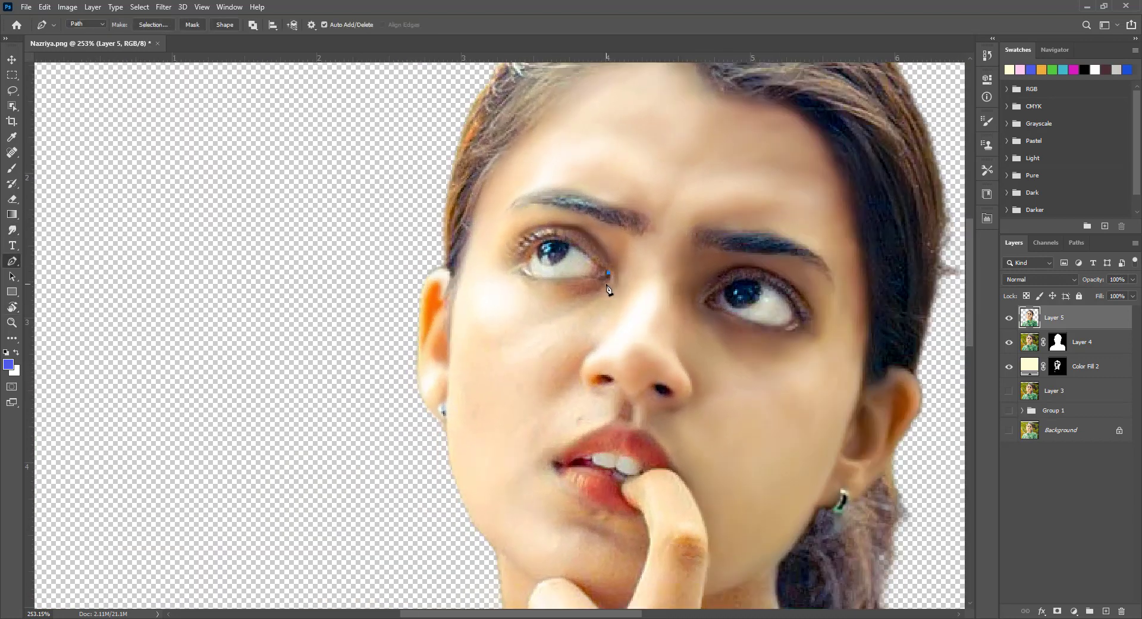
pyautogui.click(570, 242)
pyautogui.click(520, 256)
pyautogui.hotkey('ctrl', 'z')
pyautogui.hotkey('ctrl', 'z')
pyautogui.moveTo(521, 256); pyautogui.dragTo(510, 265)
pyautogui.moveTo(586, 229); pyautogui.dragTo(666, 242)
pyautogui.rightClick(583, 242)
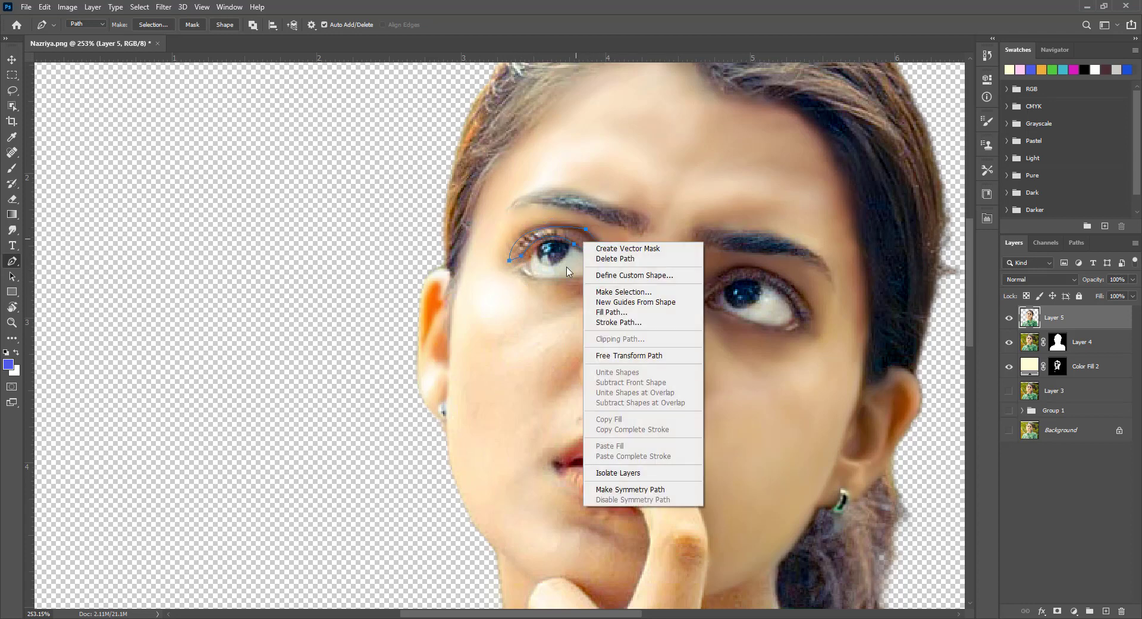
pyautogui.click(613, 294)
pyautogui.press('Return')
pyautogui.press('r')
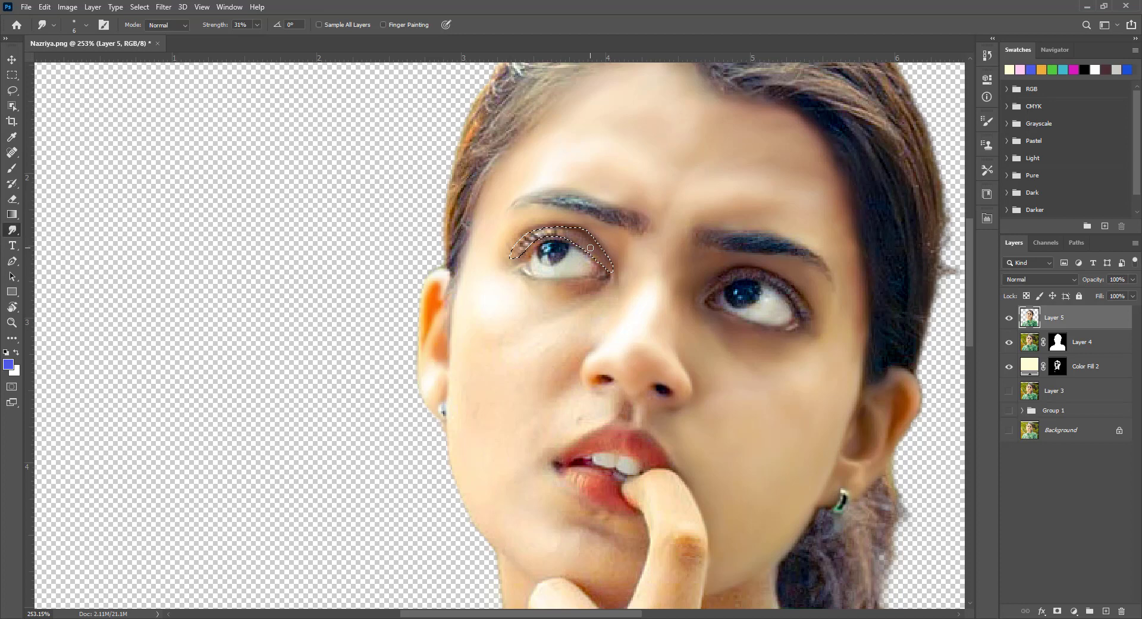
# Step: Smudge the eyelid, deselect, then smooth cheek and chin skin at brush sizes 20 and 9
pyautogui.moveTo(590, 248); pyautogui.dragTo(527, 235)
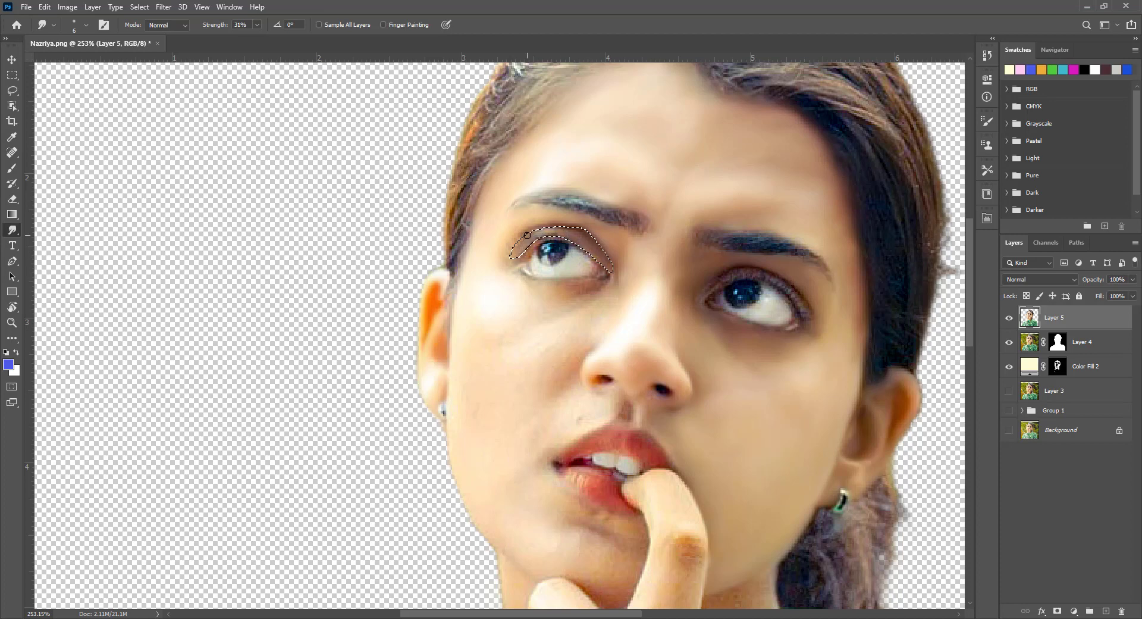
pyautogui.hotkey('ctrl', 'd')
pyautogui.press(']')
pyautogui.press(']')
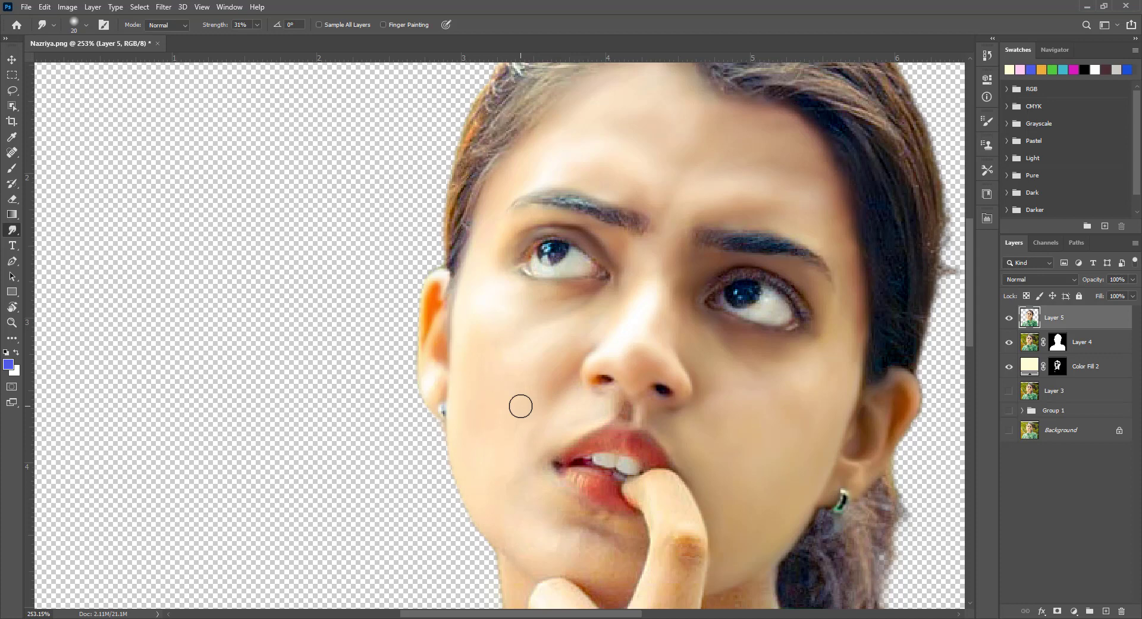
pyautogui.scroll(-3, 522, 441)
pyautogui.hscroll(1, 523, 441)
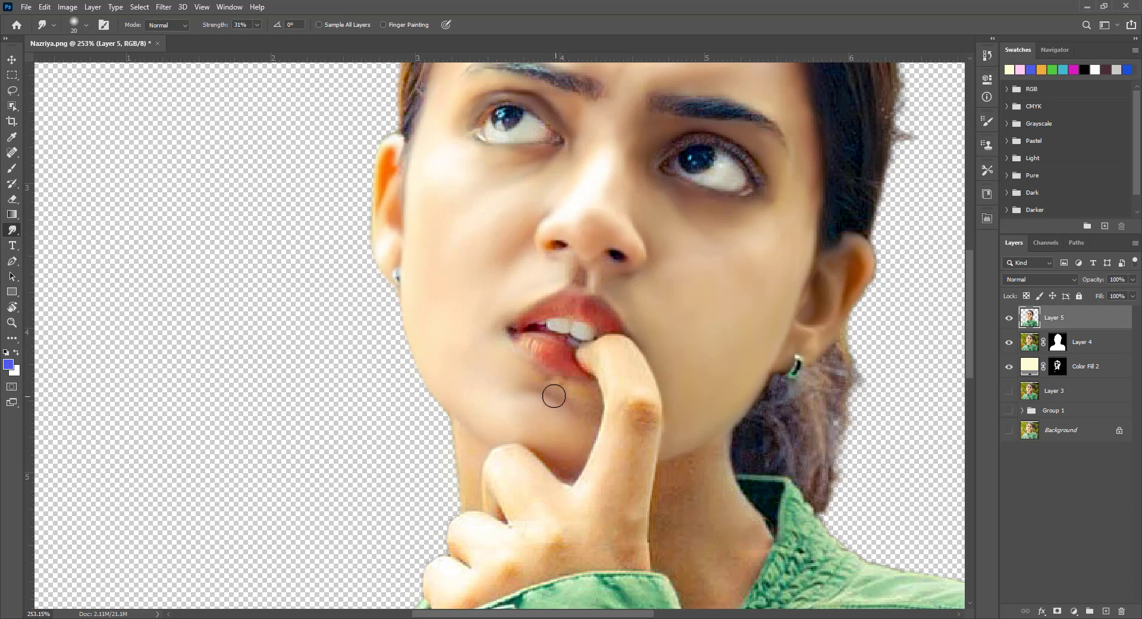
pyautogui.press('[')
pyautogui.press('[')
pyautogui.press('[')
pyautogui.scroll(2, 526, 369)
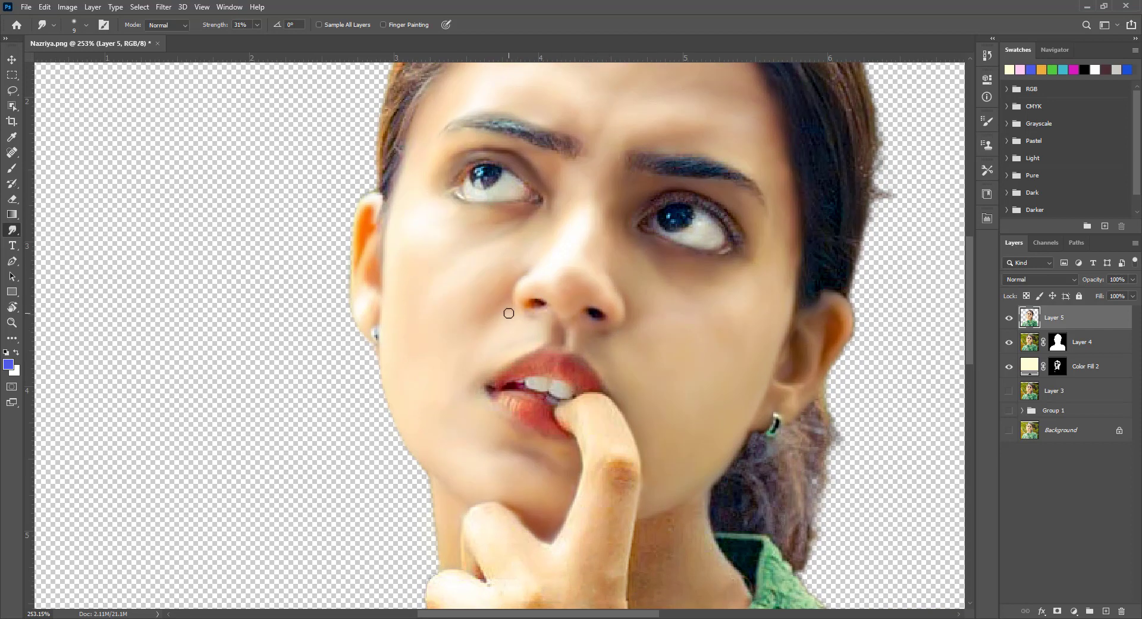
pyautogui.click(12, 90)
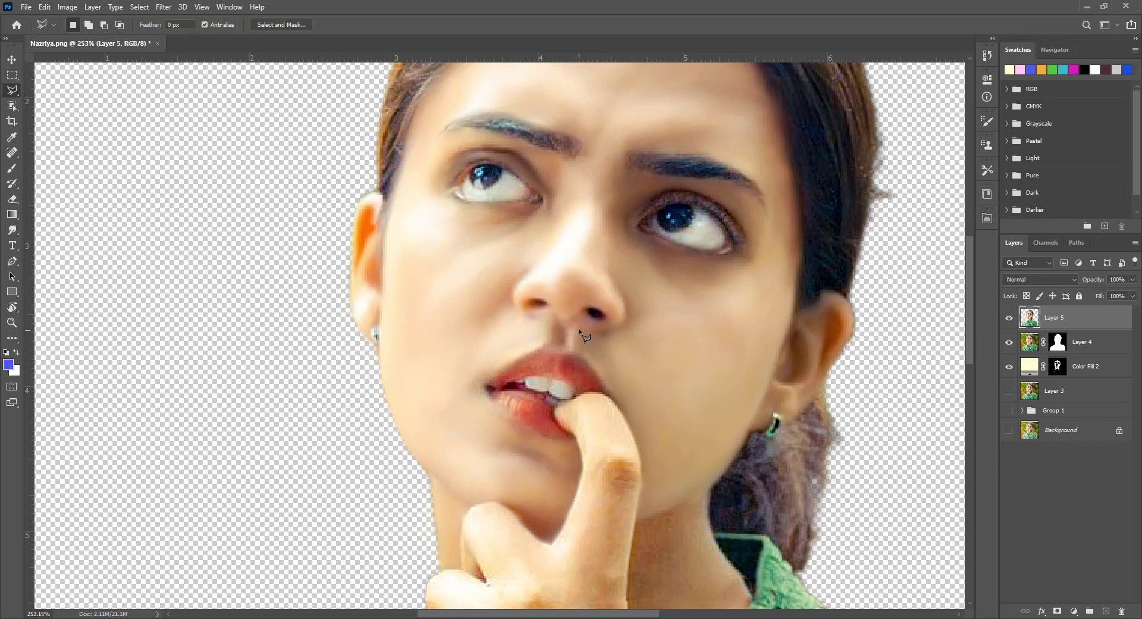
# Step: At Smudge brush size 15, smudge away the brown blemish on the finger and the blotchy hand skin
pyautogui.press('r')
pyautogui.scroll(-4, 657, 417)
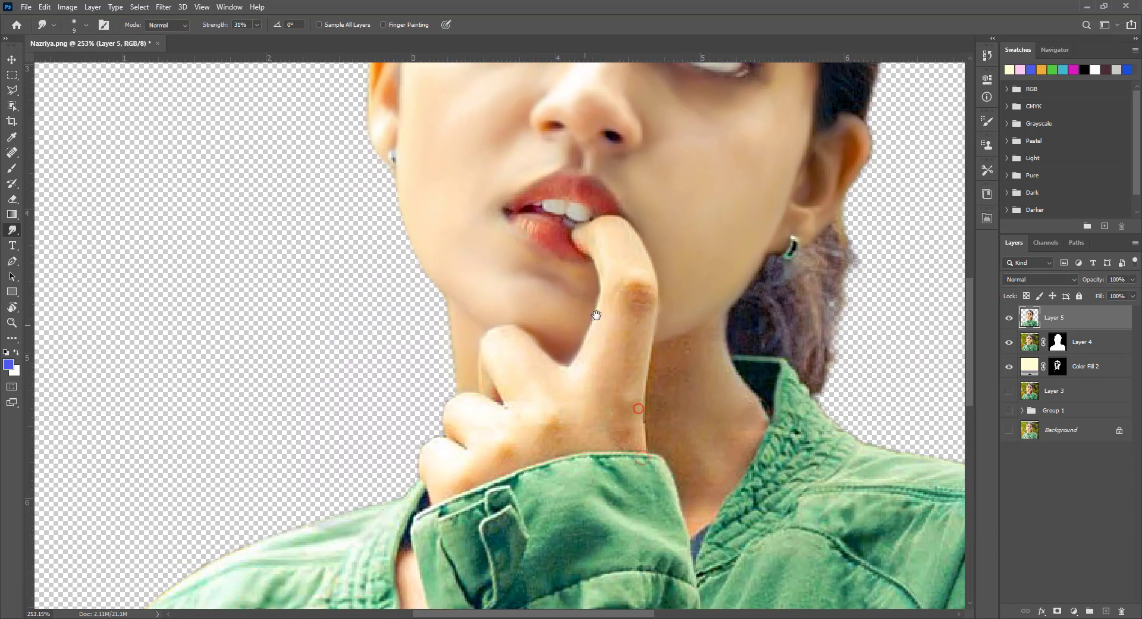
pyautogui.moveTo(596, 315); pyautogui.dragTo(591, 330)
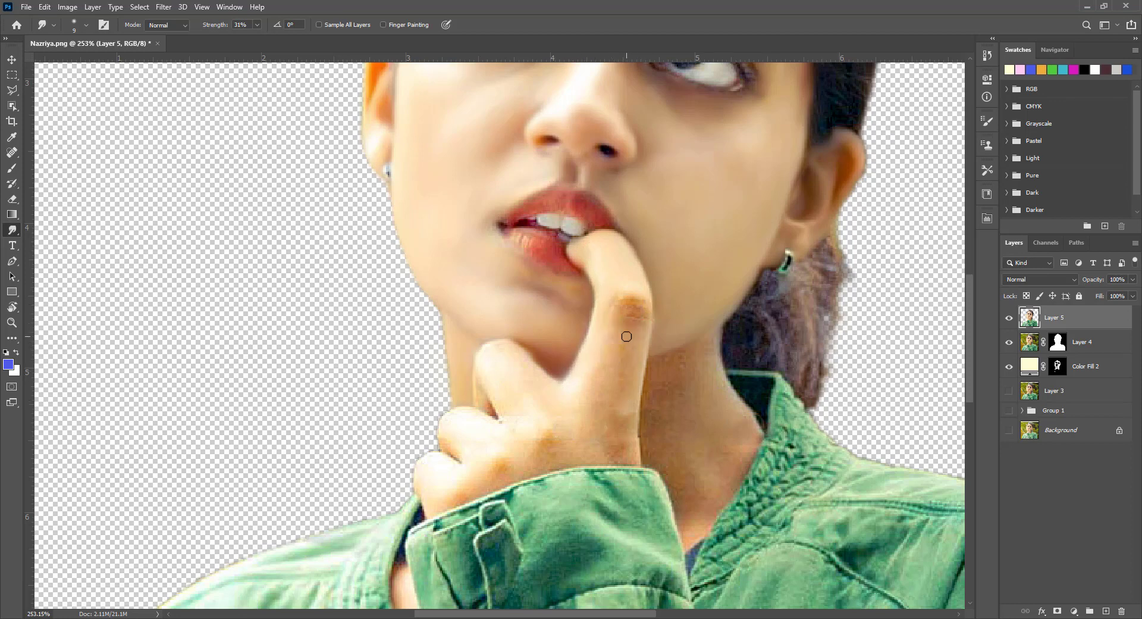
pyautogui.press(']')
pyautogui.press(']')
pyautogui.moveTo(638, 304); pyautogui.dragTo(632, 309)
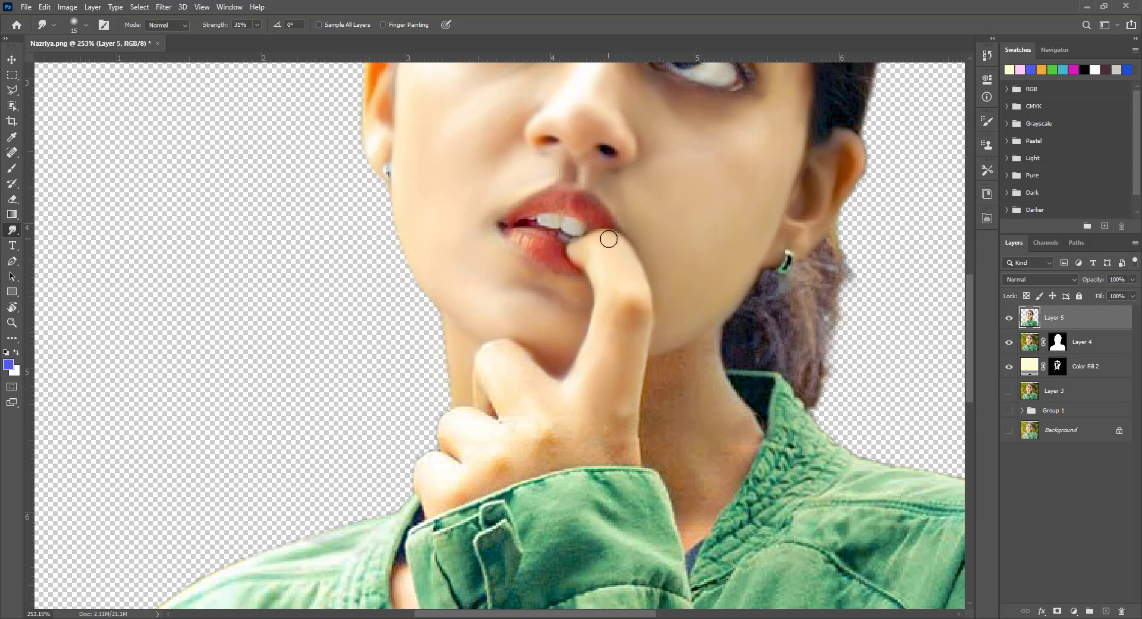
pyautogui.scroll(-3, 630, 333)
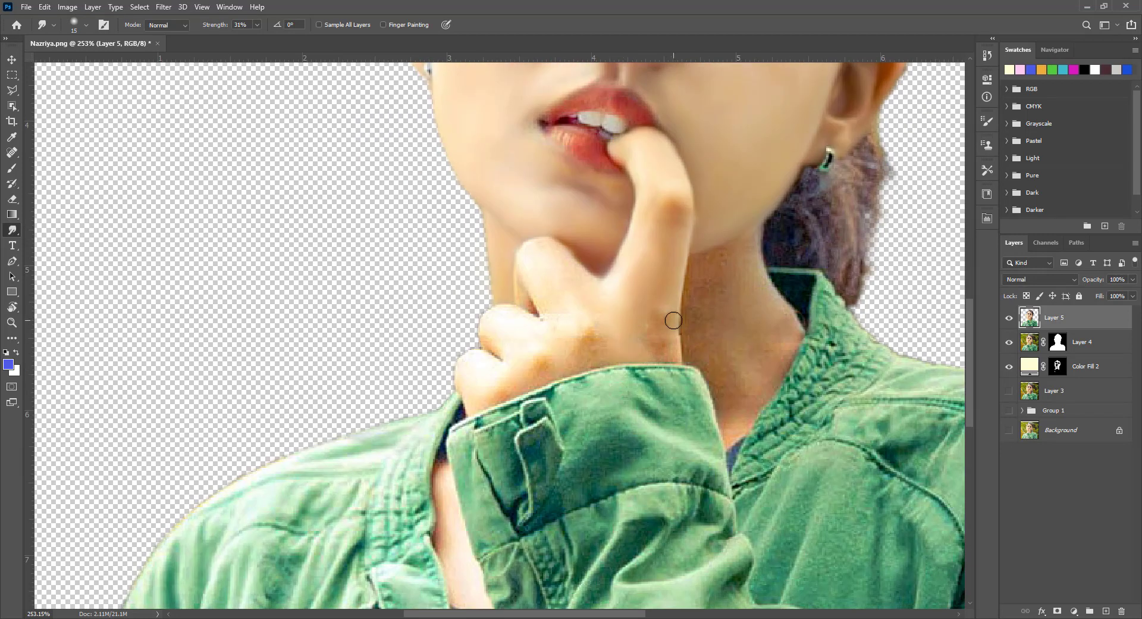
pyautogui.hscroll(-3, 633, 351)
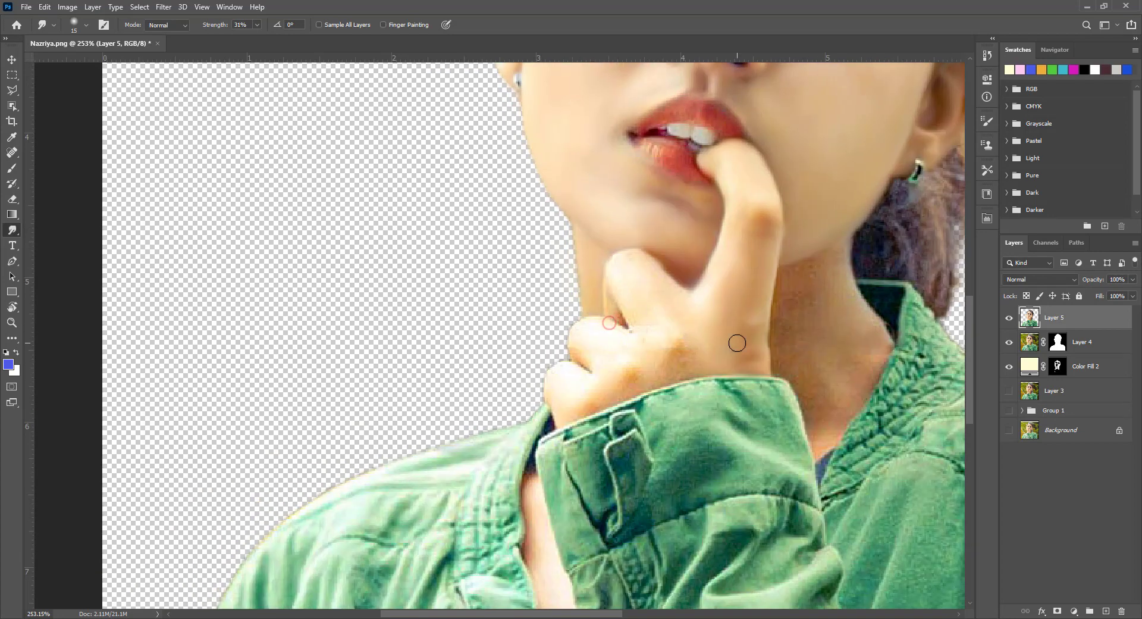
pyautogui.scroll(1, 736, 339)
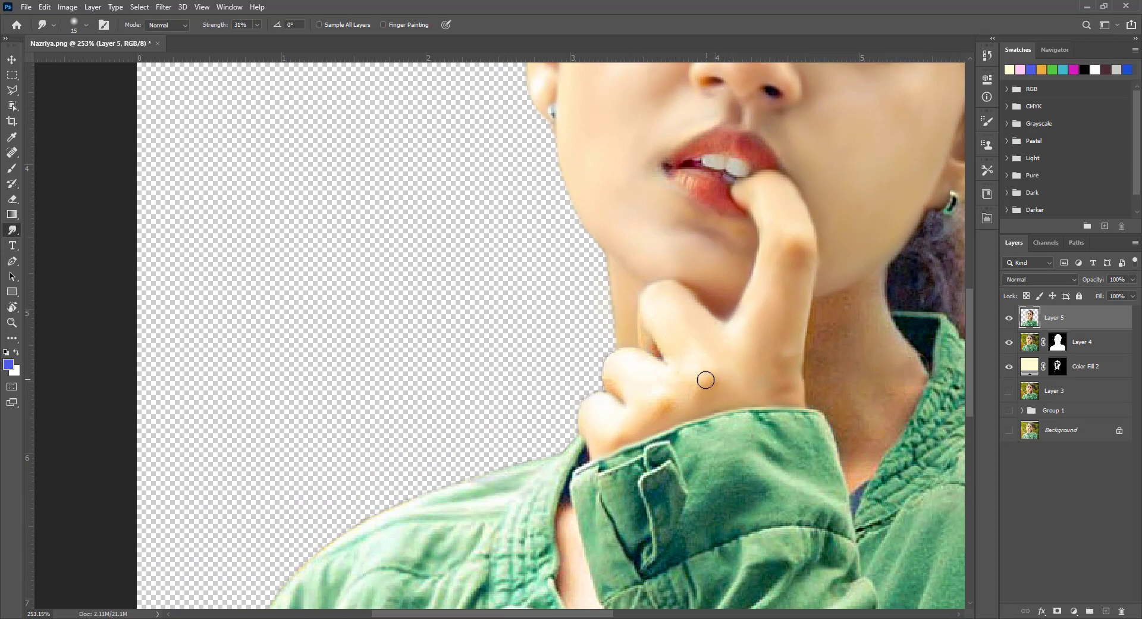
pyautogui.moveTo(707, 379)
pyautogui.mouseDown()
pyautogui.moveTo(681, 408)
pyautogui.moveTo(708, 382)
pyautogui.mouseUp()
# Step: Finish smoothing the hand skin with finer brush sizes and save the portrait as Nazriya.psd
pyautogui.press('[')
pyautogui.press('[')
pyautogui.press('[')
pyautogui.hscroll(3, 924, 311)
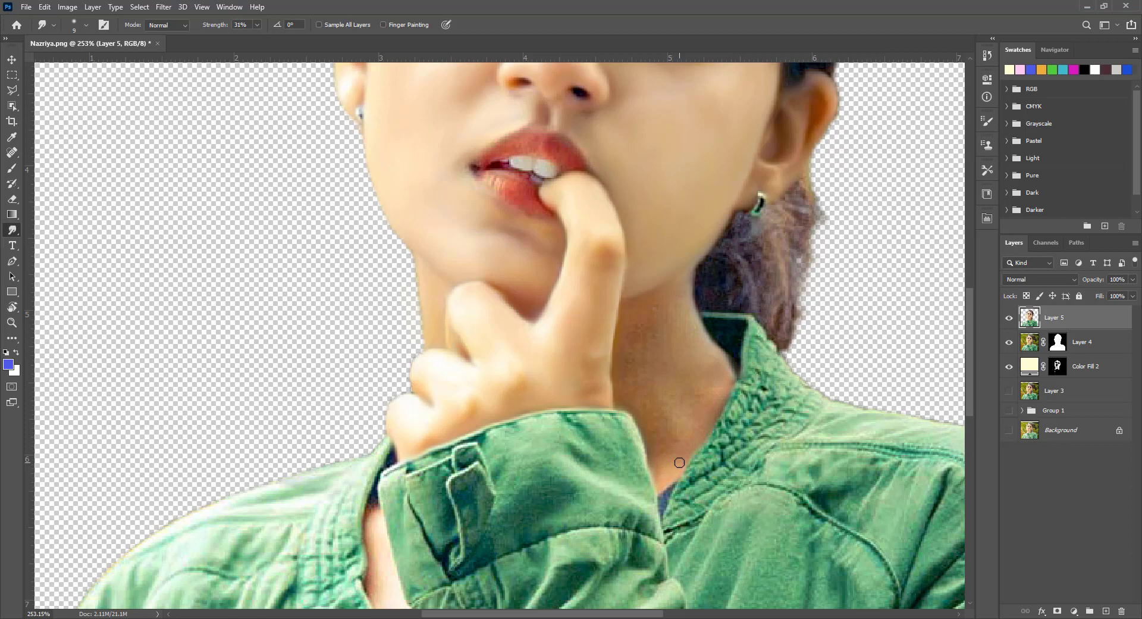
pyautogui.press(']')
pyautogui.press(']')
pyautogui.scroll(-4, 651, 332)
pyautogui.hscroll(-3, 651, 332)
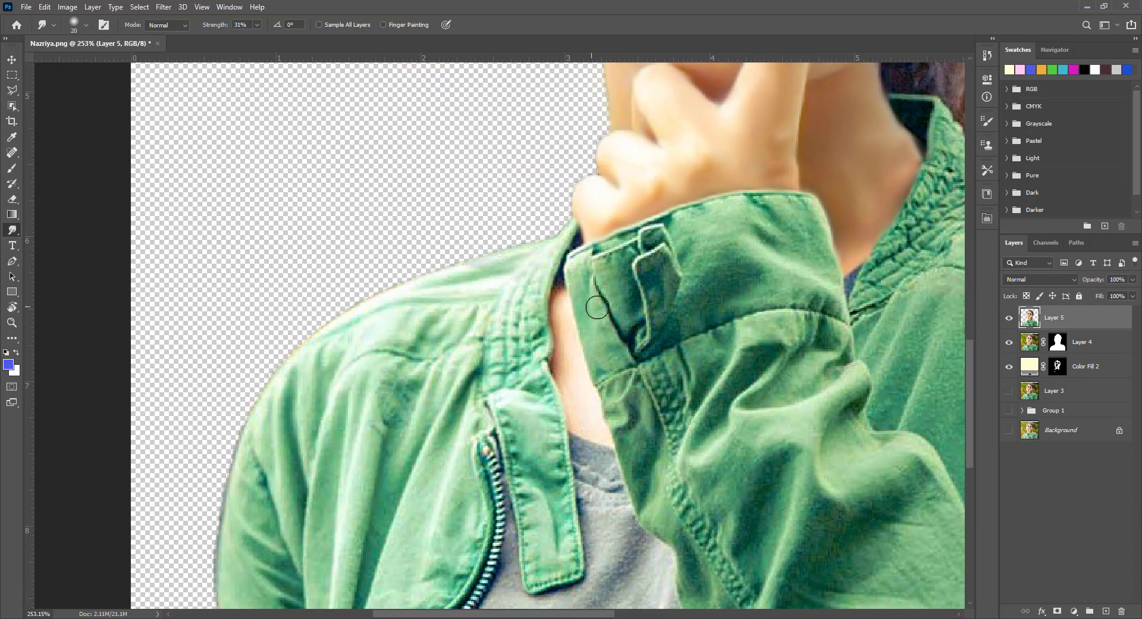
pyautogui.press('[')
pyautogui.press('[')
pyautogui.press('[')
pyautogui.press('[')
pyautogui.scroll(2, 576, 354)
pyautogui.hscroll(3, 576, 354)
pyautogui.scroll(1, 602, 429)
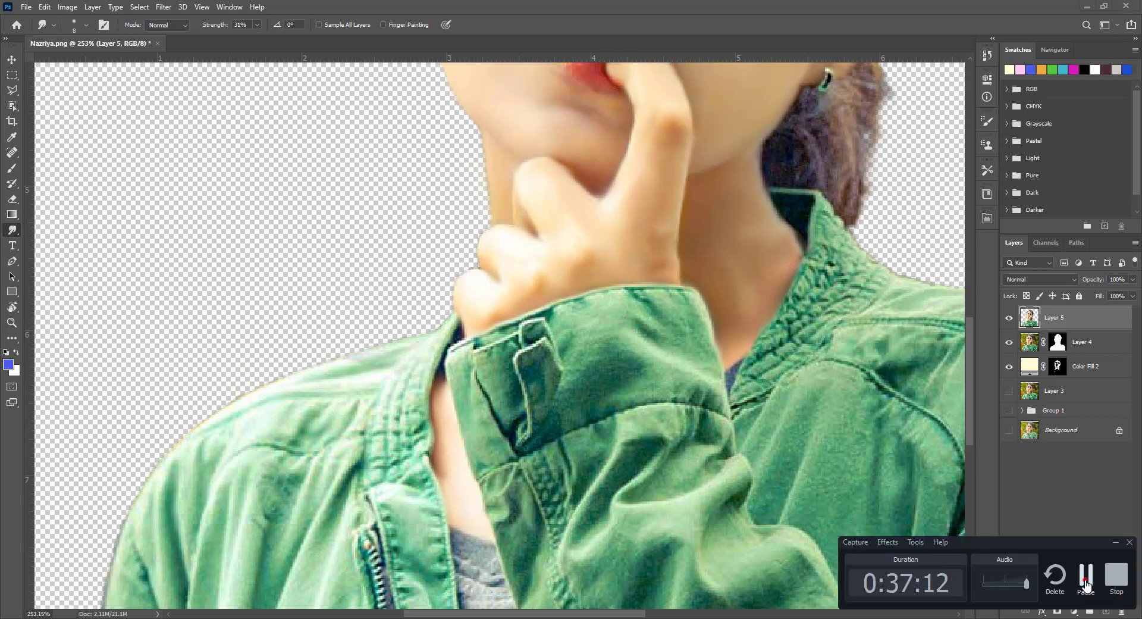
pyautogui.hotkey('ctrl', 's')
# Step: Smudge a spot on the jacket cuff and lower Smudge strength to 15%
pyautogui.moveTo(493, 334); pyautogui.dragTo(700, 213)
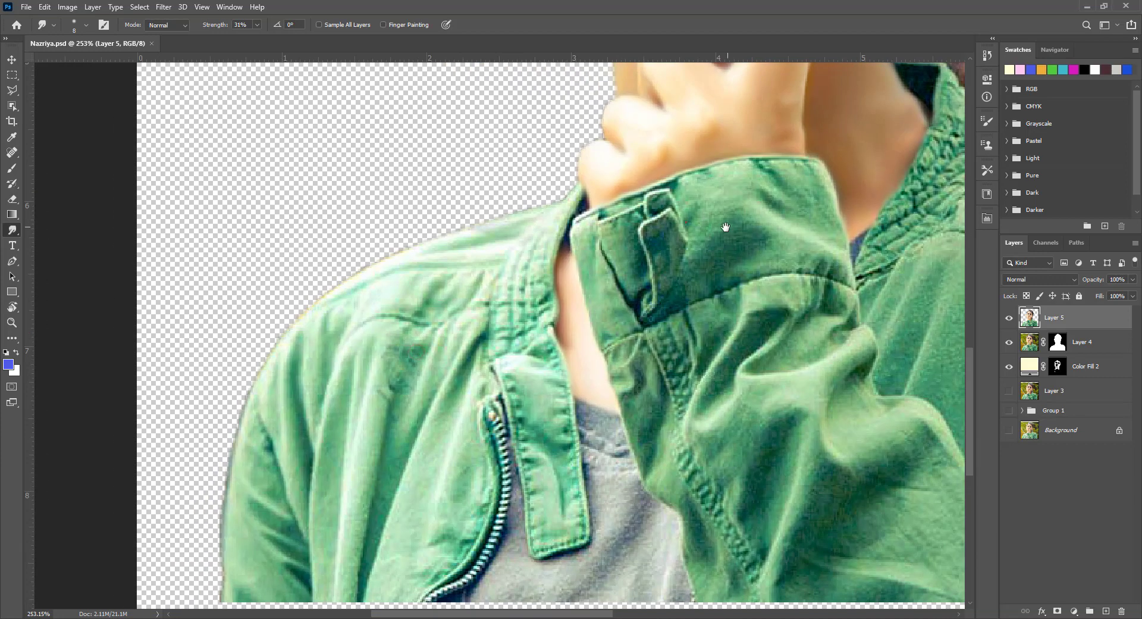
pyautogui.click(657, 198)
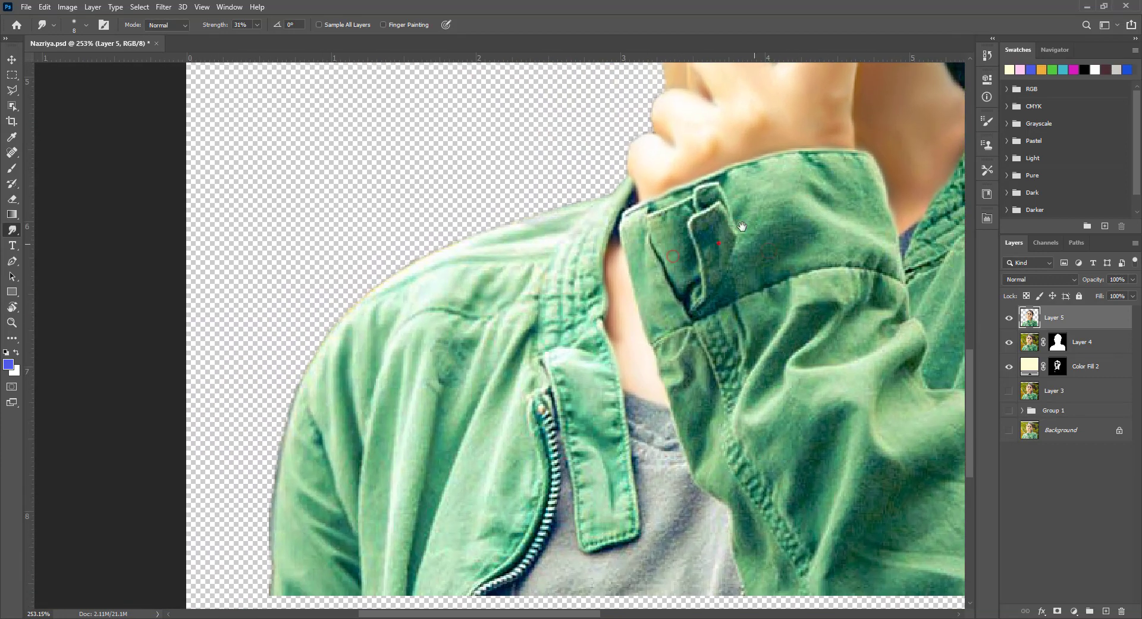
pyautogui.moveTo(779, 236); pyautogui.dragTo(741, 225)
pyautogui.moveTo(257, 25); pyautogui.dragTo(252, 39)
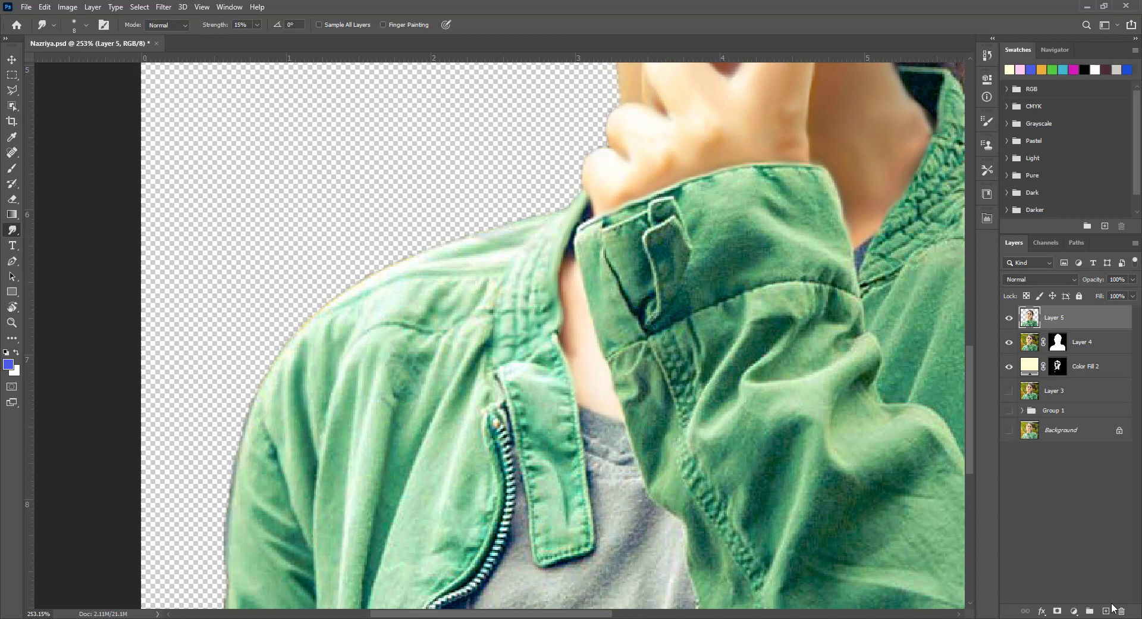
# Step: Add empty Layer 6, choose the Lasso tool, and make Layer 5 active
pyautogui.click(1105, 611)
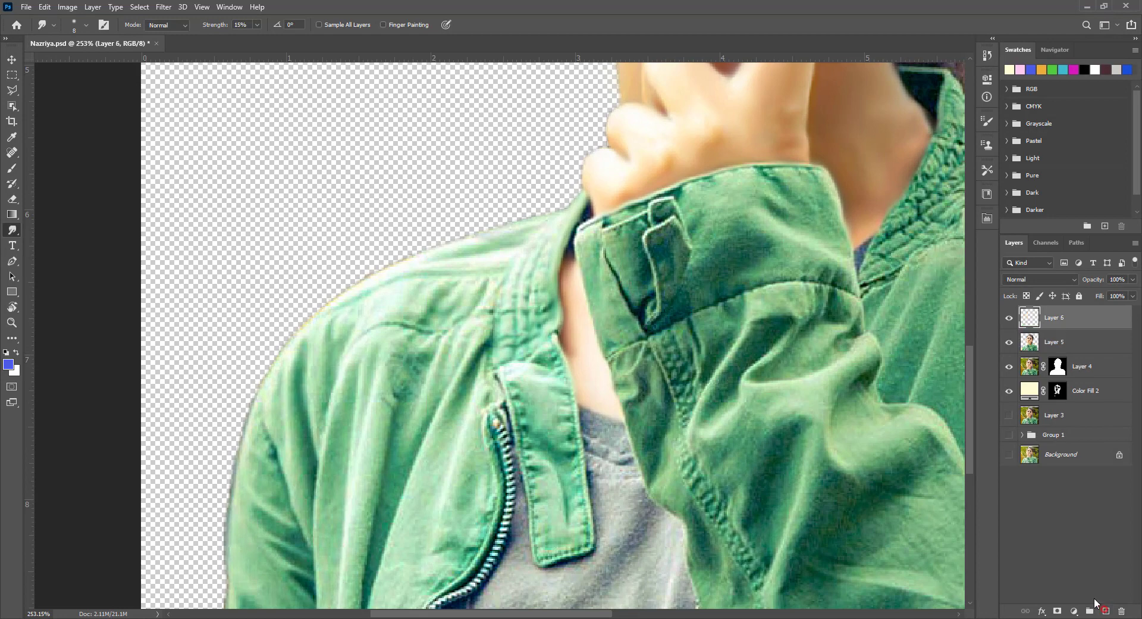
pyautogui.scroll(-5, 815, 298)
pyautogui.scroll(4, 658, 319)
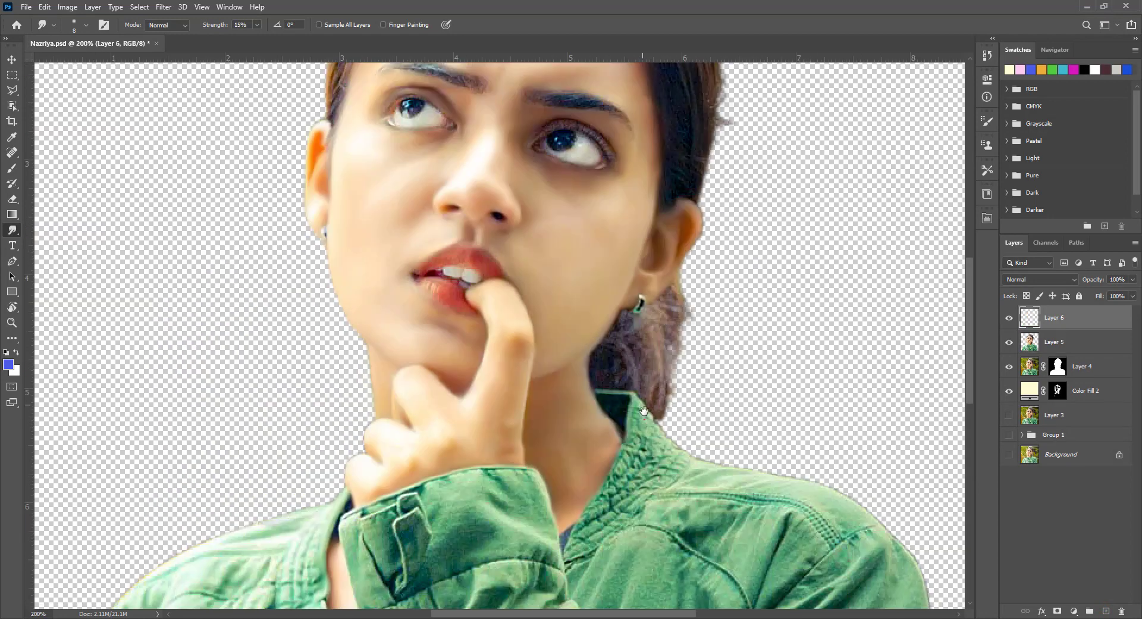
pyautogui.click(12, 90)
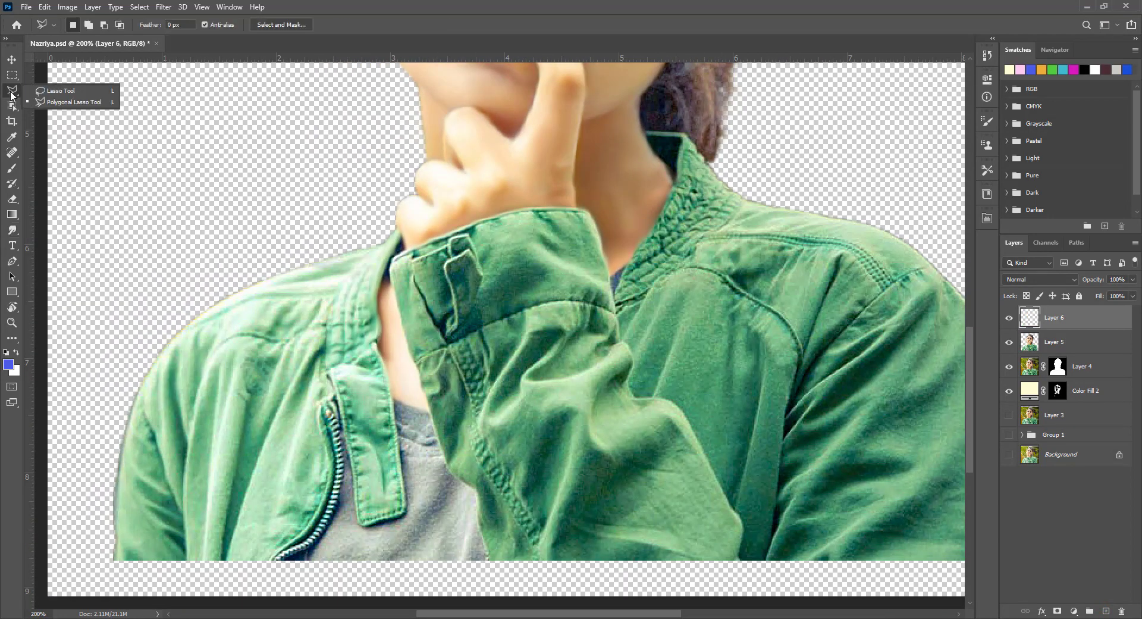
pyautogui.moveTo(189, 141); pyautogui.dragTo(172, 184)
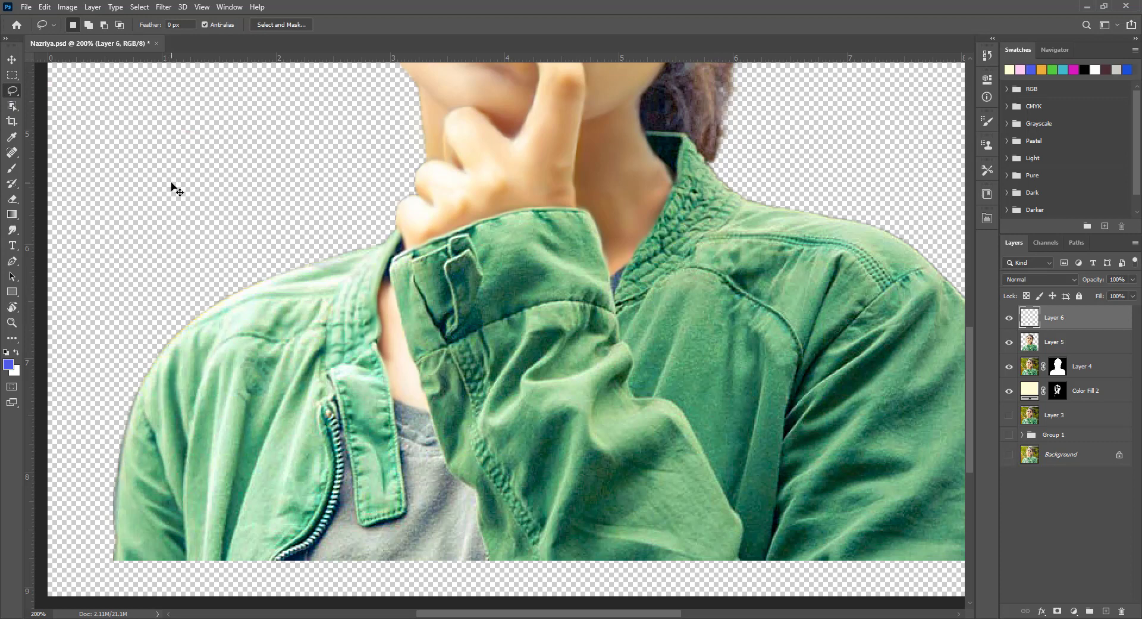
pyautogui.click(1071, 341)
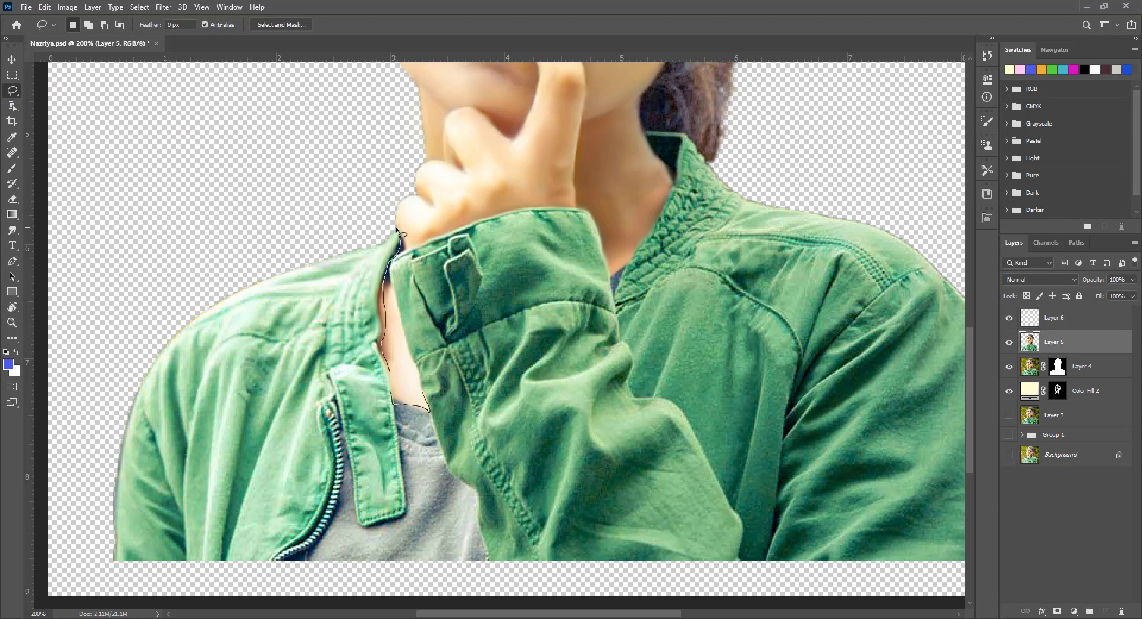
# Step: Lasso the jacket along the cuff's top edge, neck, right shoulder, bottom and left side
pyautogui.moveTo(396, 228); pyautogui.dragTo(535, 207)
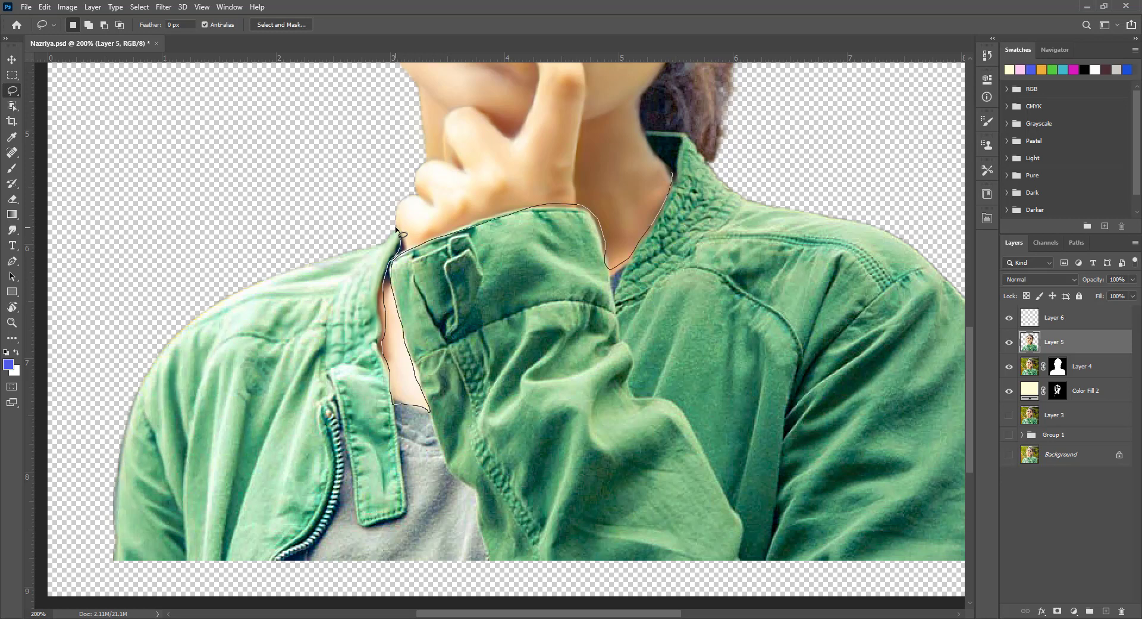
pyautogui.moveTo(673, 174); pyautogui.dragTo(959, 265)
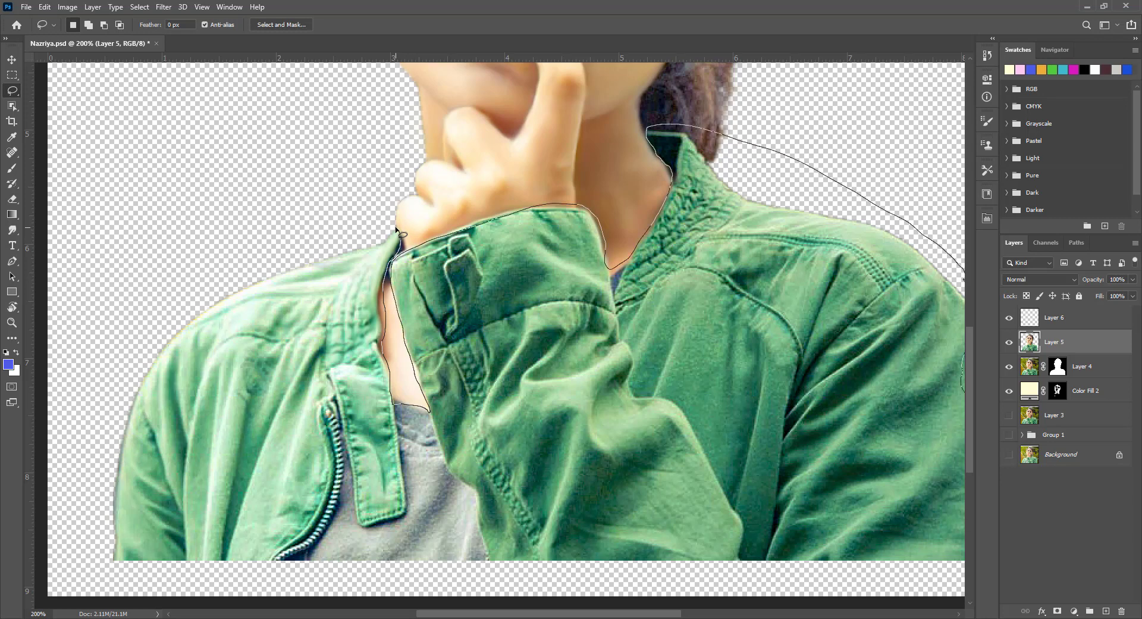
pyautogui.moveTo(964, 562)
pyautogui.mouseDown()
pyautogui.moveTo(279, 577)
pyautogui.moveTo(68, 470)
pyautogui.moveTo(318, 228)
pyautogui.mouseUp()
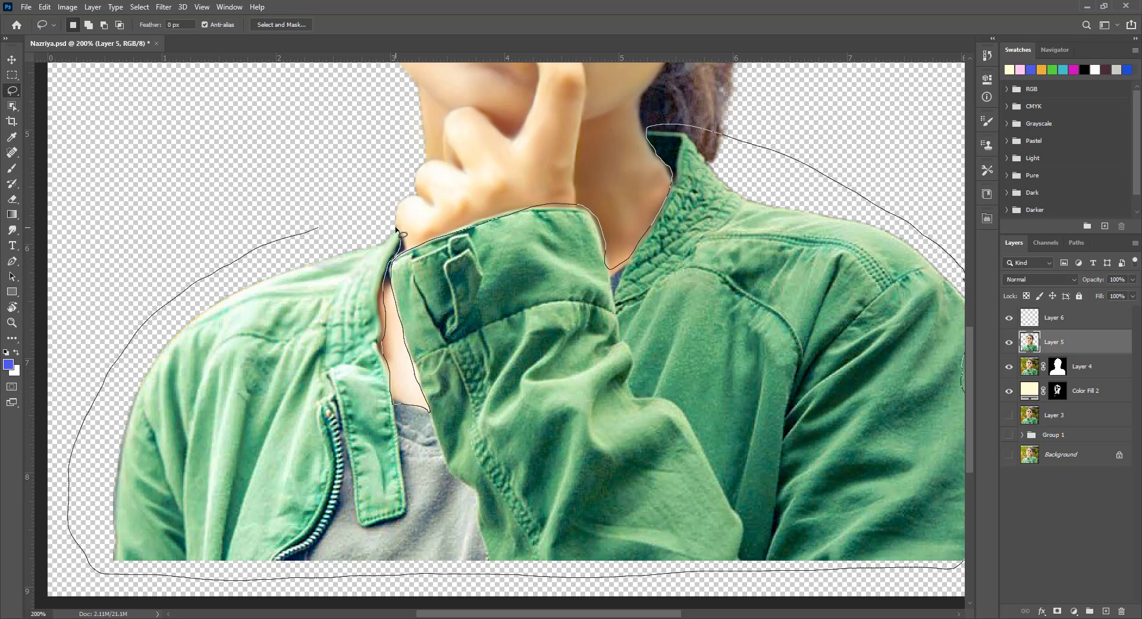
pyautogui.moveTo(396, 229); pyautogui.dragTo(399, 230)
pyautogui.moveTo(643, 614); pyautogui.dragTo(698, 616)
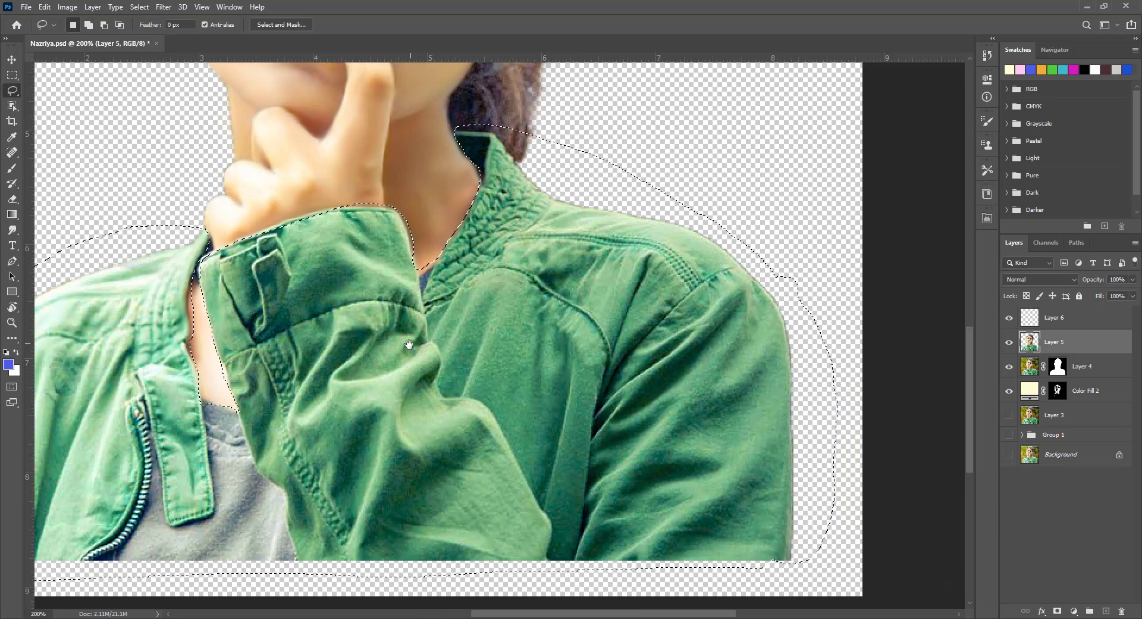
pyautogui.moveTo(410, 344); pyautogui.dragTo(642, 392)
pyautogui.moveTo(349, 198); pyautogui.dragTo(302, 150)
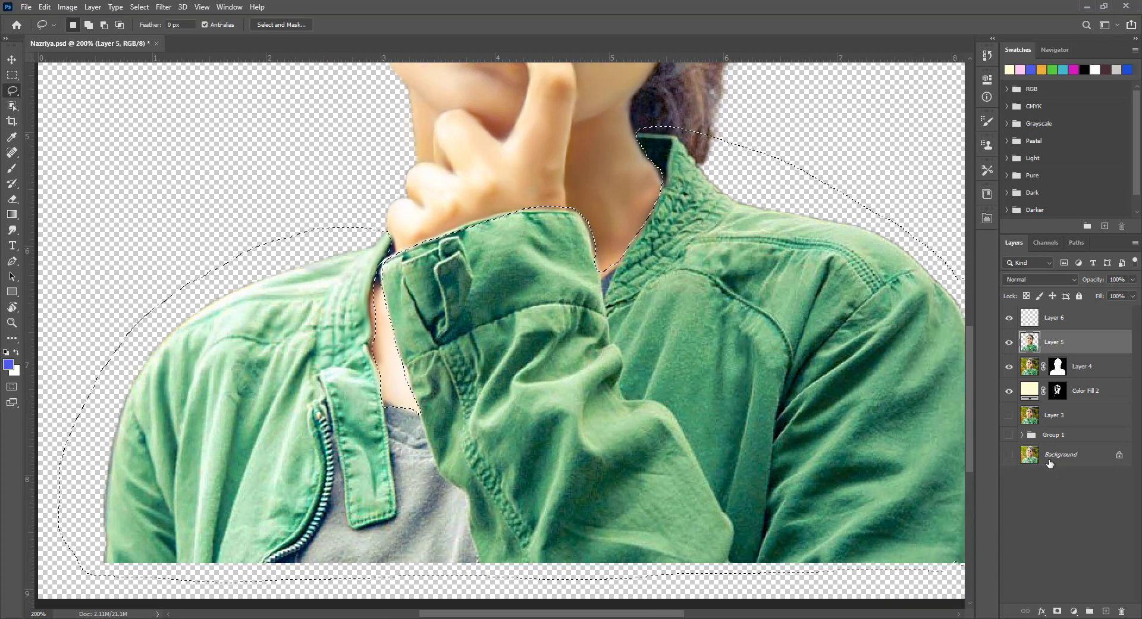
# Step: Add a Brightness/Contrast adjustment layer with Brightness -10 and Contrast 58
pyautogui.click(1073, 611)
pyautogui.click(1065, 440)
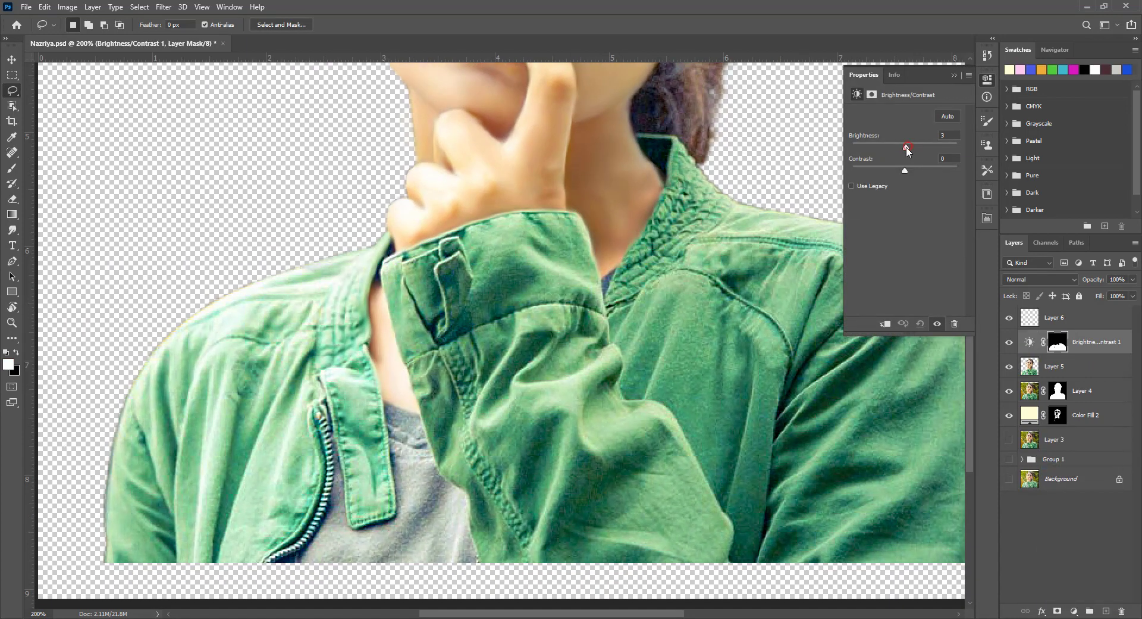
pyautogui.moveTo(907, 147)
pyautogui.mouseDown()
pyautogui.moveTo(892, 149)
pyautogui.moveTo(940, 170)
pyautogui.mouseUp()
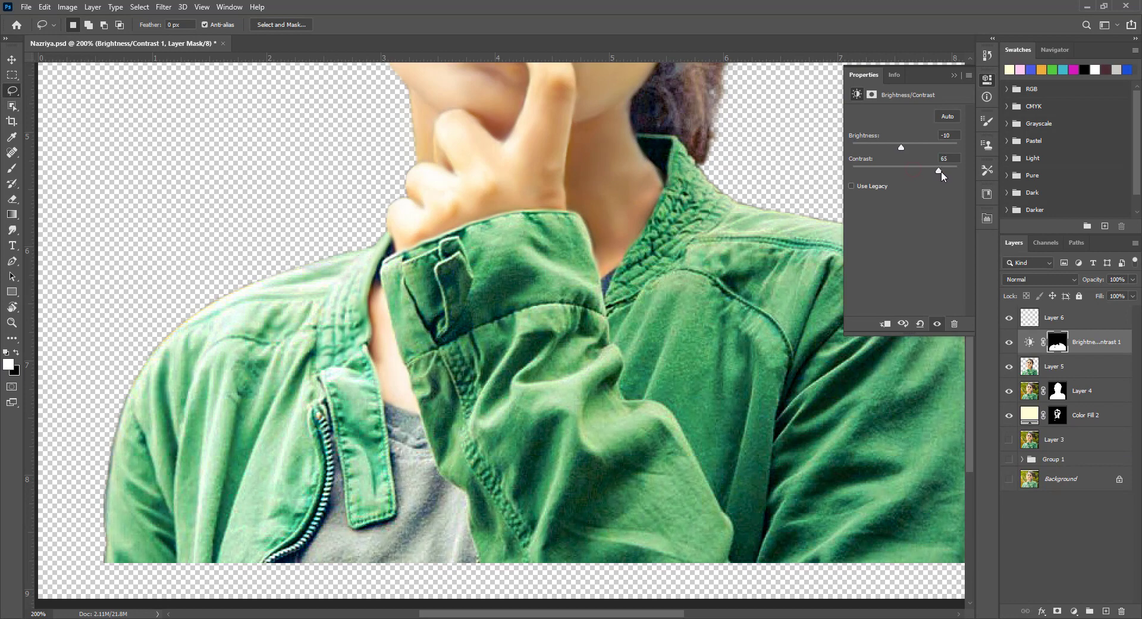
pyautogui.click(954, 75)
pyautogui.hotkey('ctrl', '0')
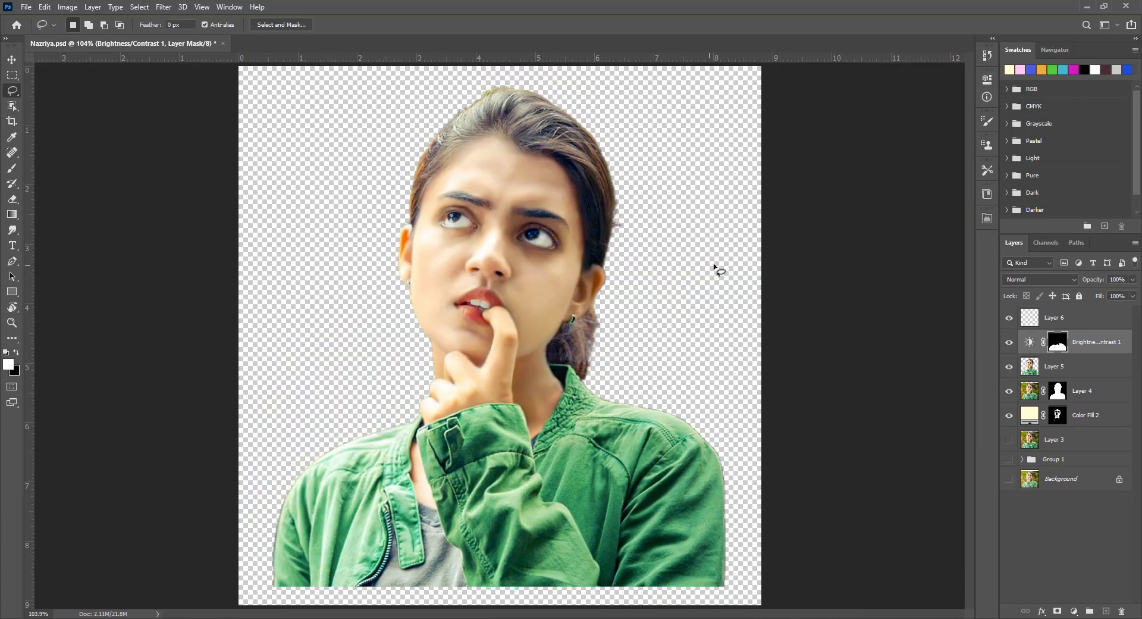
pyautogui.press('z')
pyautogui.moveTo(651, 285); pyautogui.dragTo(744, 280)
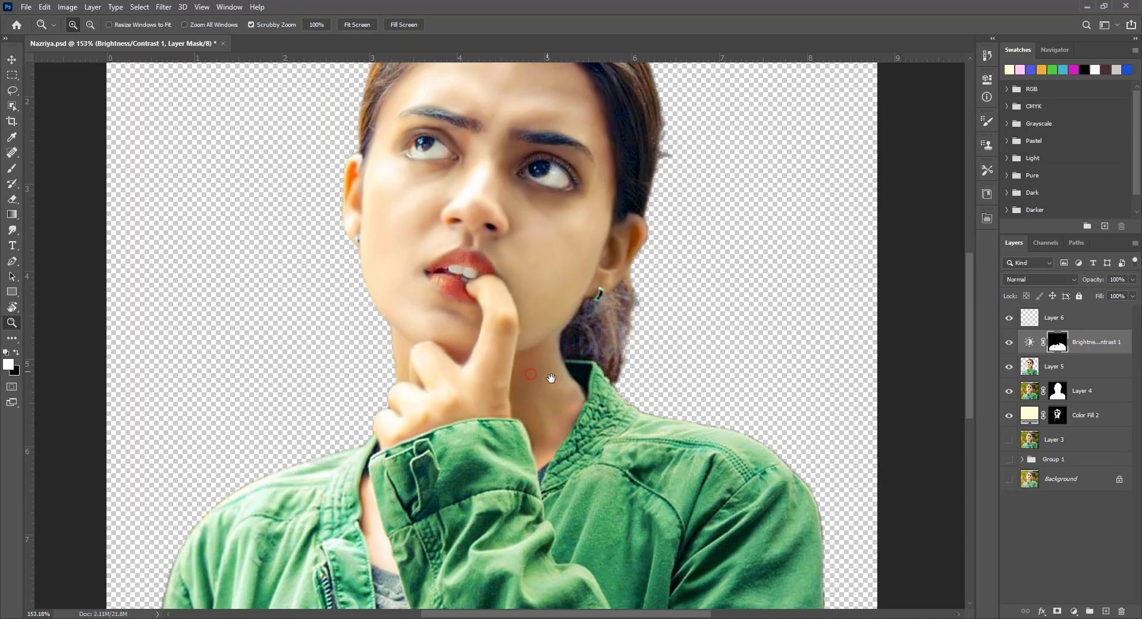
# Step: Rename Layer 6 to 'Cloth'
pyautogui.click(1062, 320)
pyautogui.doubleClick(1061, 320)
pyautogui.write('Cloth')
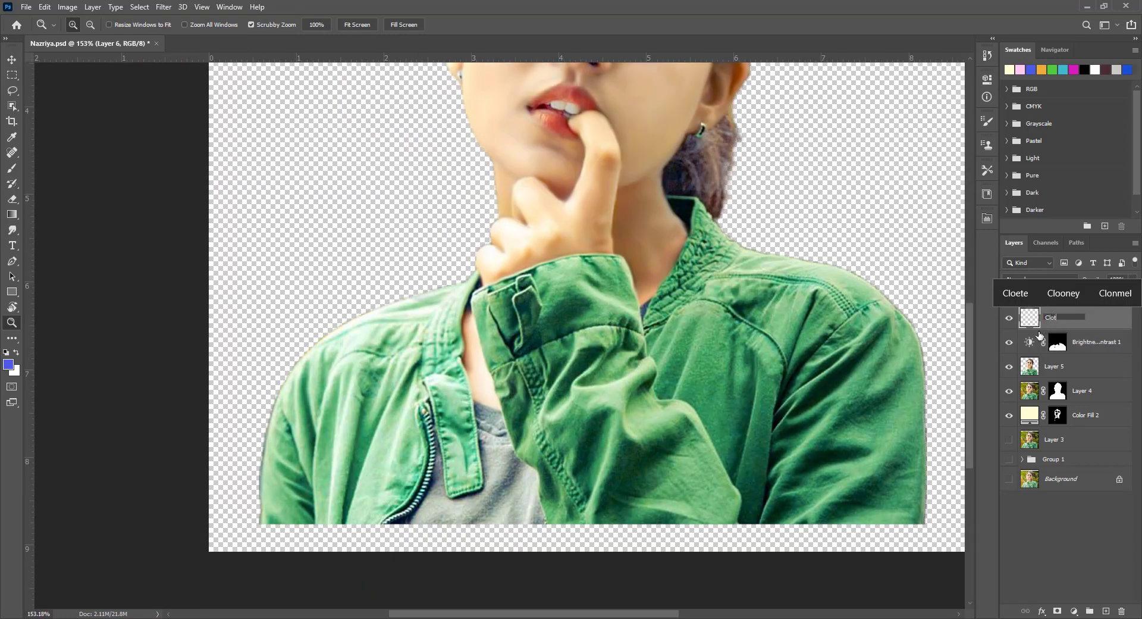
pyautogui.press('Return')
pyautogui.click(504, 388)
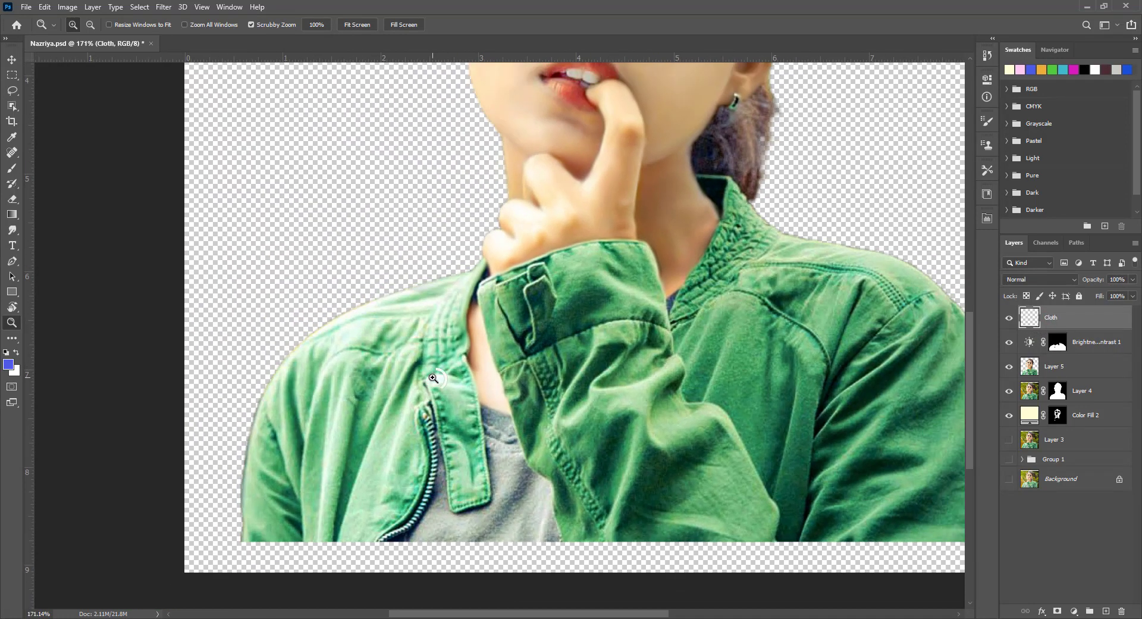
# Step: Load the jacket mask as a selection and add Hue/Saturation with Hue -5, Saturation -10
pyautogui.click(1058, 342)
pyautogui.keyDown('ctrl'); pyautogui.click(1059, 353); pyautogui.keyUp('ctrl')
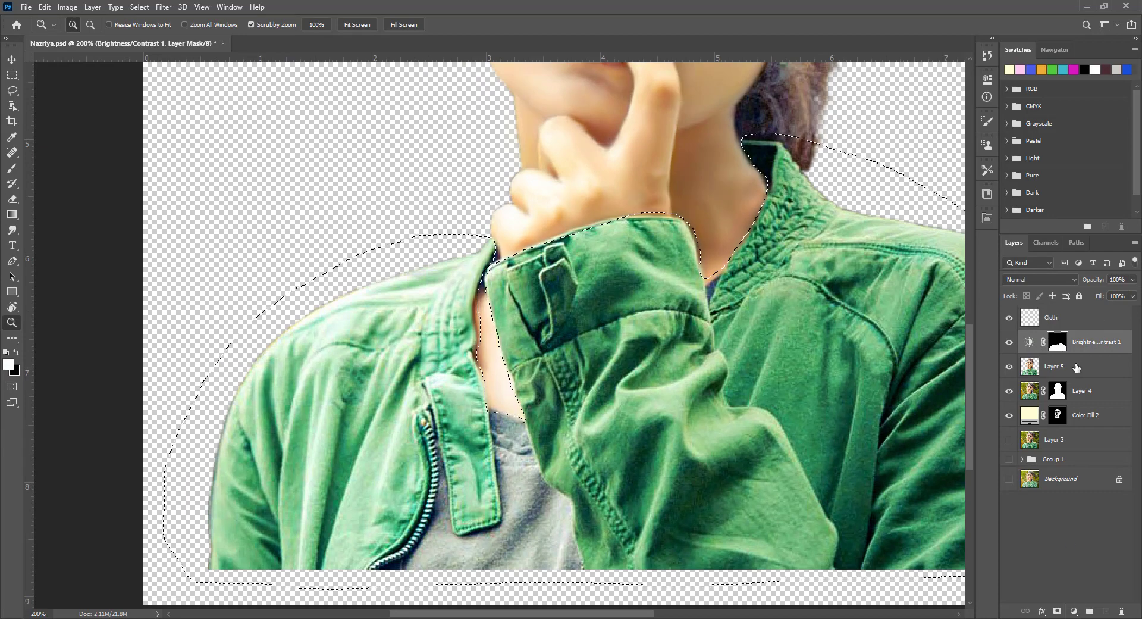
pyautogui.click(1074, 611)
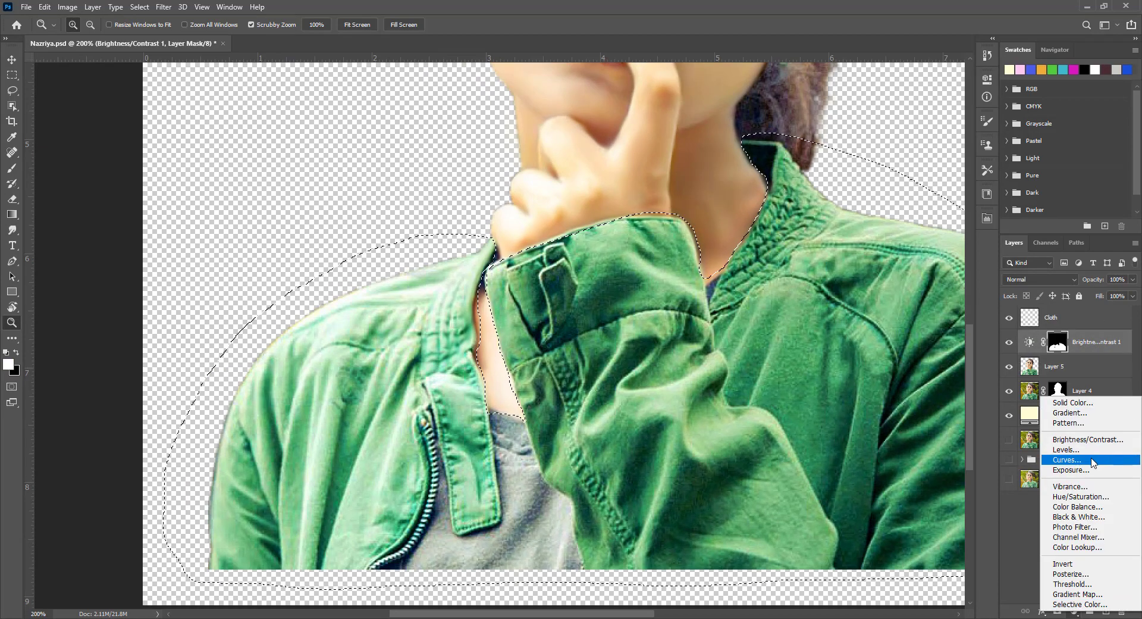
pyautogui.click(1065, 494)
pyautogui.moveTo(907, 159)
pyautogui.mouseDown()
pyautogui.moveTo(904, 204)
pyautogui.moveTo(903, 161)
pyautogui.mouseUp()
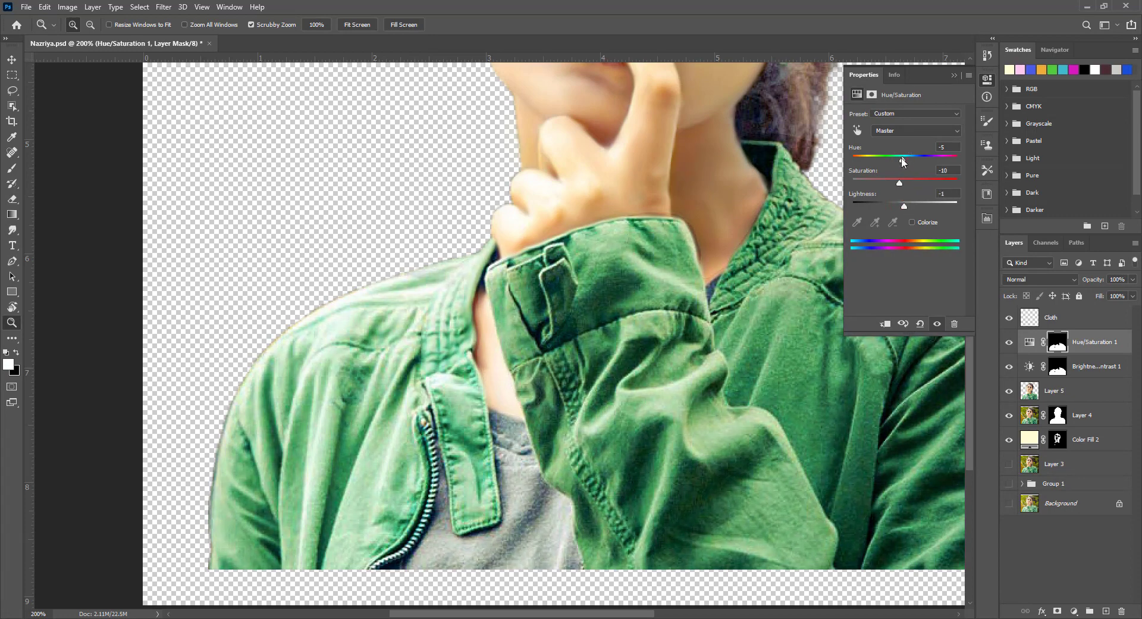
pyautogui.click(954, 75)
pyautogui.hotkey('ctrl', '0')
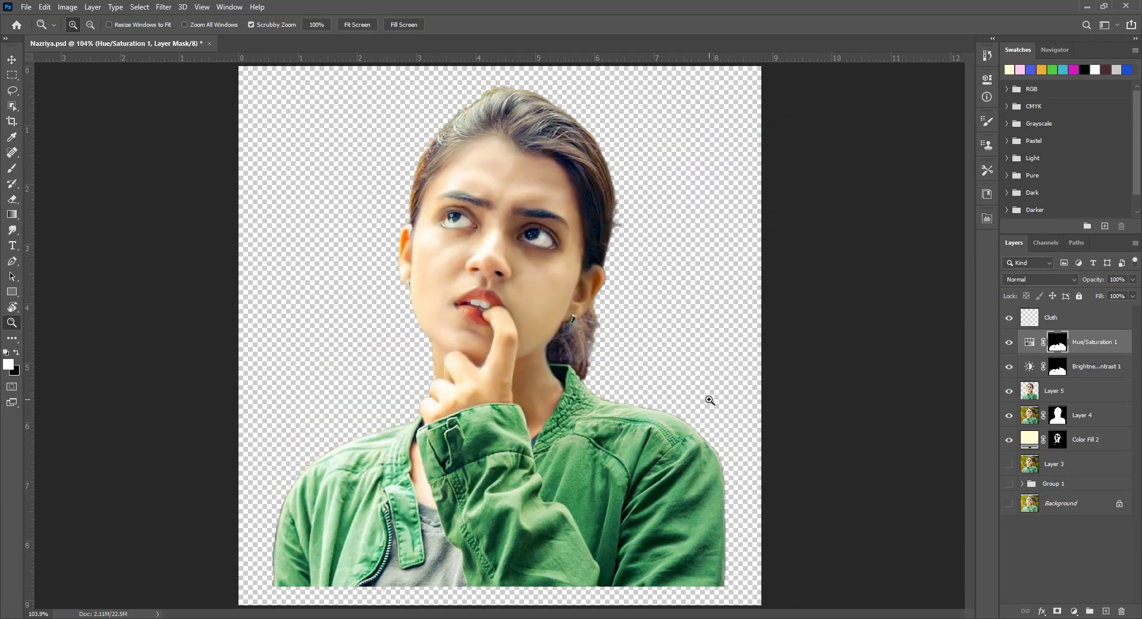
pyautogui.click(1051, 319)
# Step: Set Smudge strength to 45% and blend the jacket collar edge
pyautogui.moveTo(357, 572)
pyautogui.mouseDown()
pyautogui.moveTo(603, 348)
pyautogui.moveTo(736, 306)
pyautogui.mouseUp()
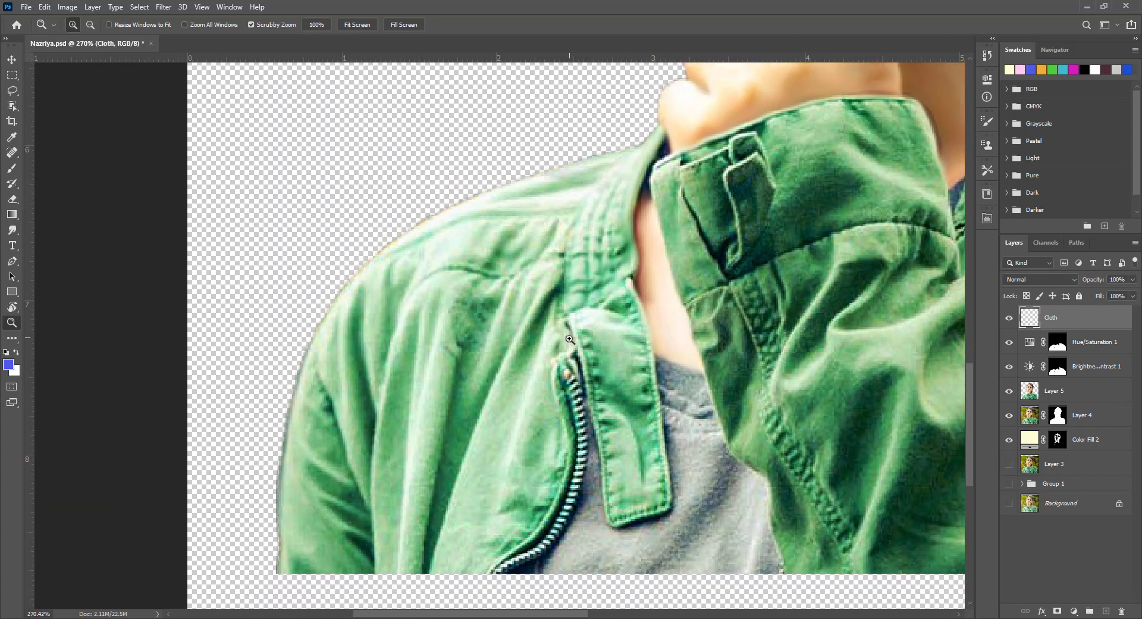
pyautogui.press('r')
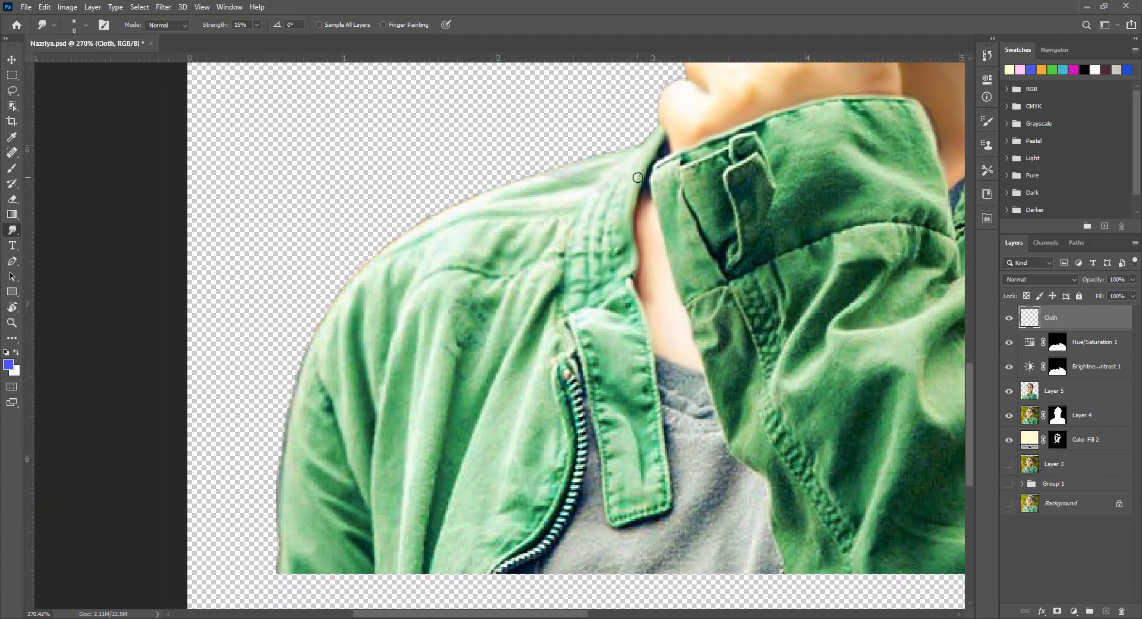
pyautogui.moveTo(257, 25); pyautogui.dragTo(268, 40)
pyautogui.click(546, 216)
pyautogui.moveTo(661, 145); pyautogui.dragTo(607, 260)
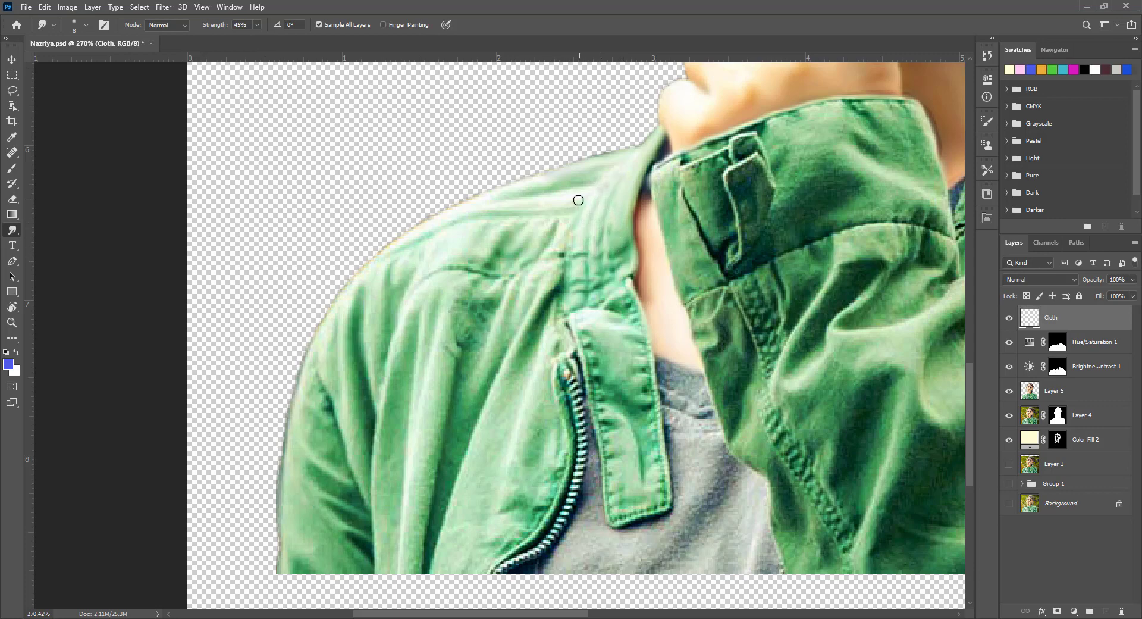
# Step: Smooth the shoulder edge inside the jacket selection, set strength to 3%, and choose the Dodge Tool
pyautogui.keyDown('ctrl'); pyautogui.click(1028, 320); pyautogui.keyUp('ctrl')
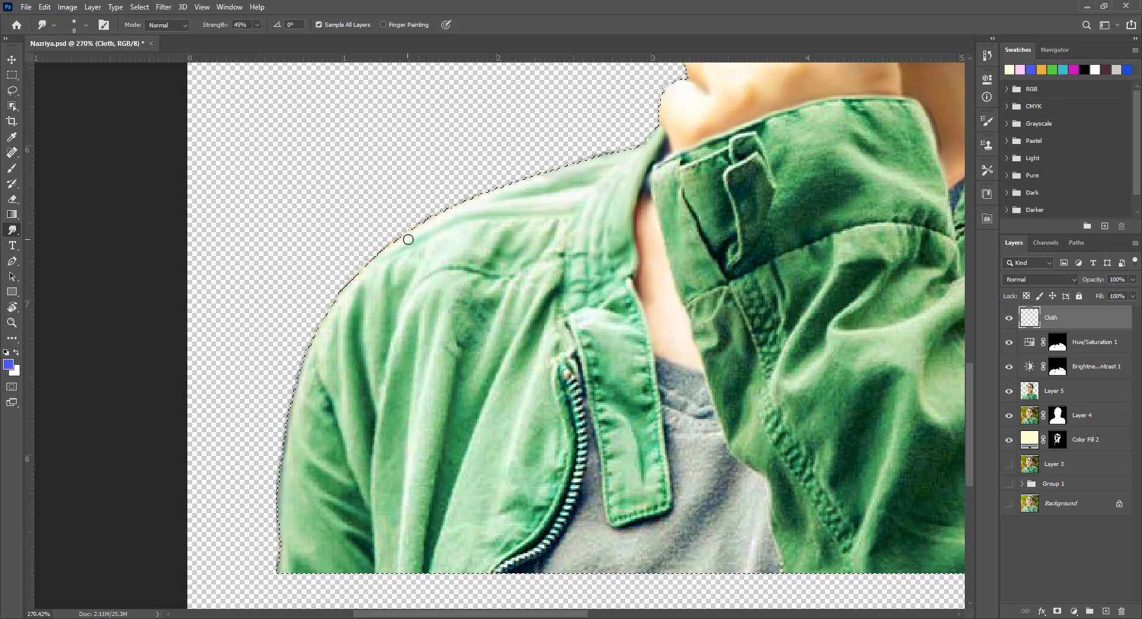
pyautogui.moveTo(408, 239); pyautogui.dragTo(305, 364)
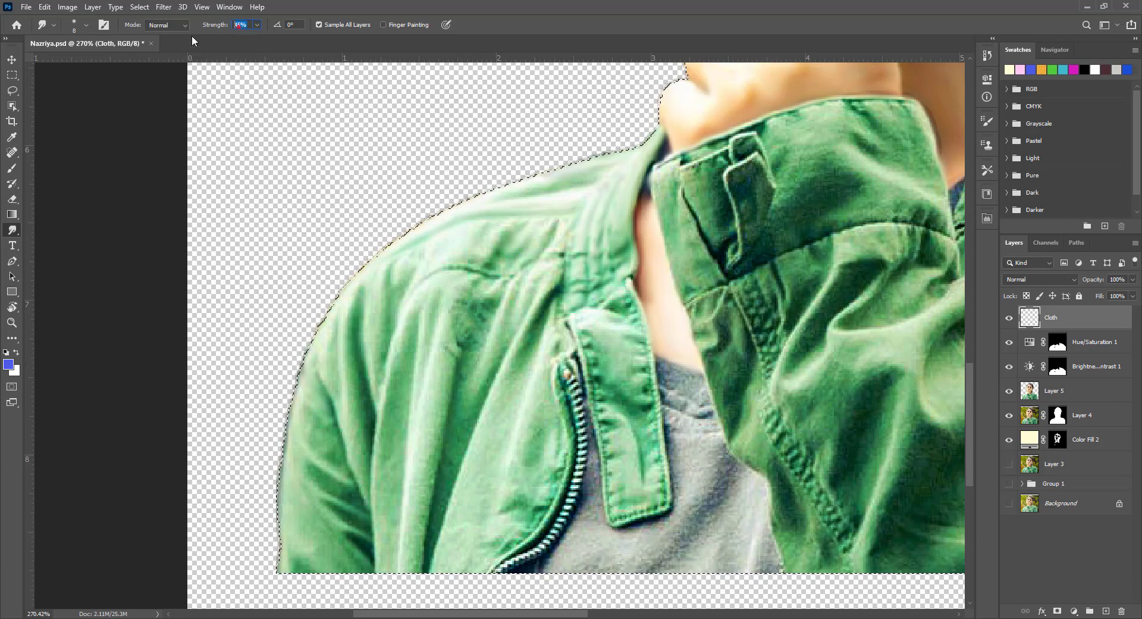
pyautogui.press('0')
pyautogui.press('3')
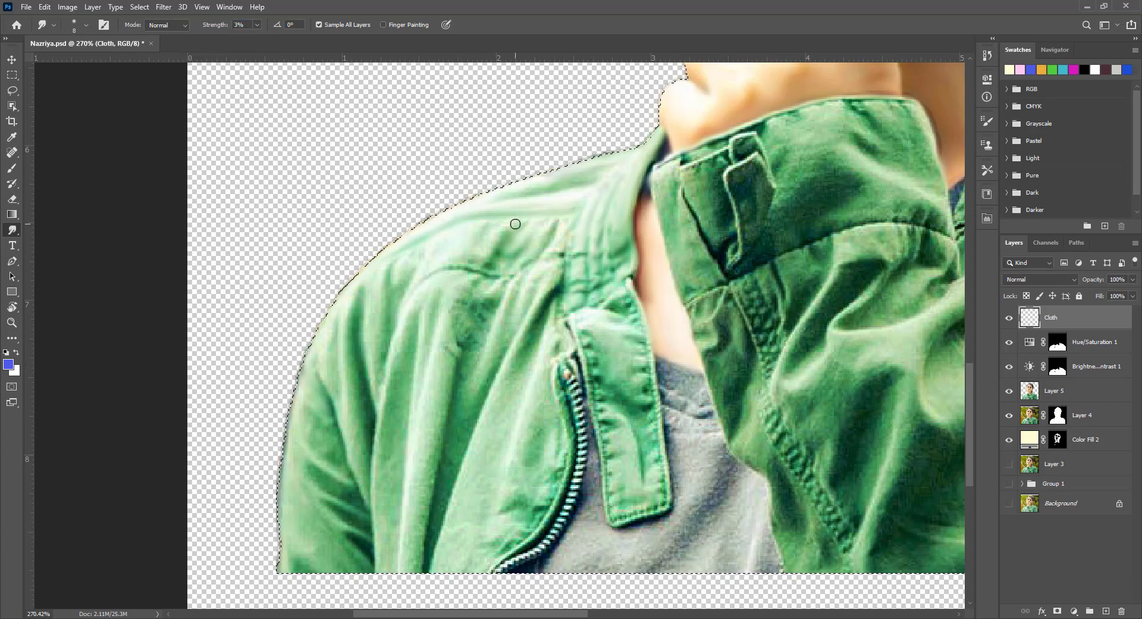
pyautogui.rightClick(12, 230)
pyautogui.click(54, 265)
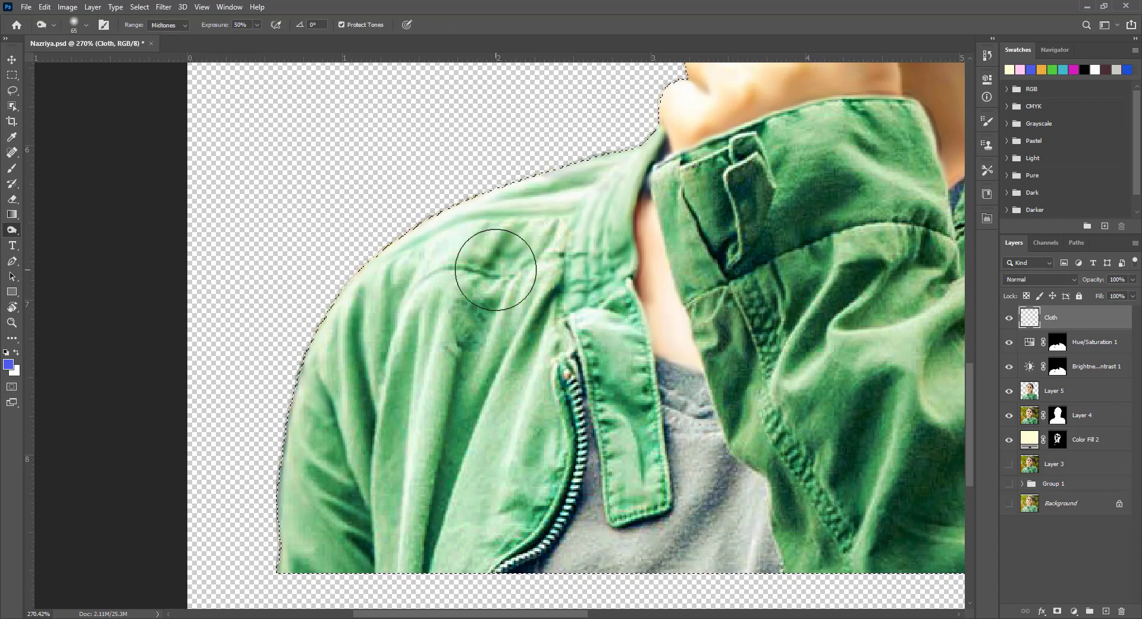
# Step: On Layer 5, dodge the grey shirt under the collar, try Burn, then return to Smudge
pyautogui.hotkey('alt', '[')
pyautogui.hotkey('alt', '[')
pyautogui.hotkey('alt', '[')
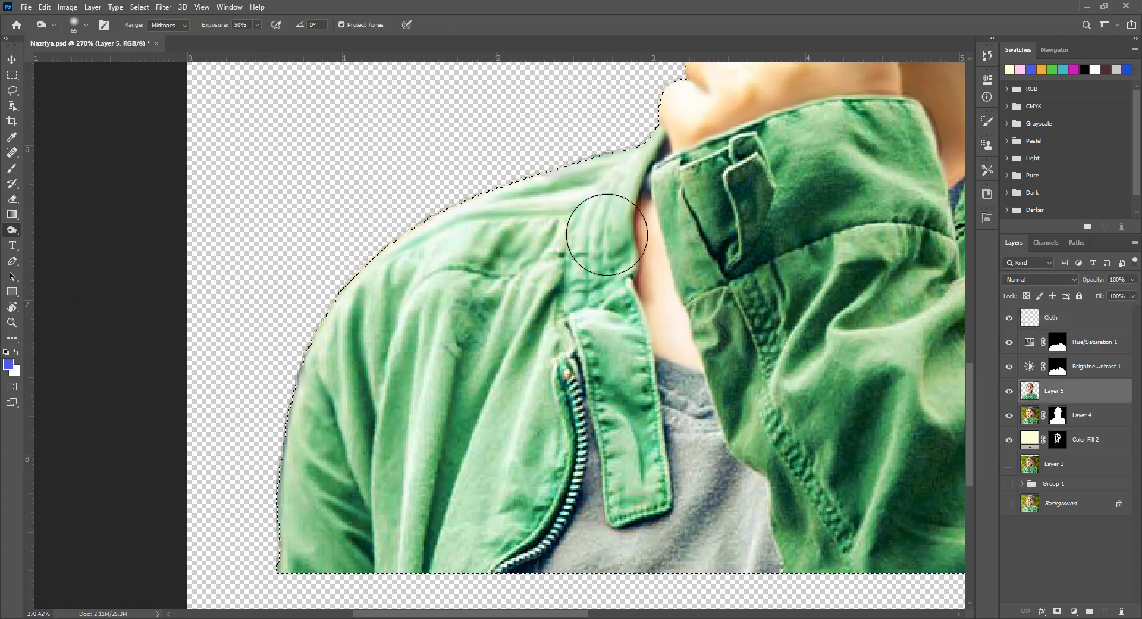
pyautogui.moveTo(677, 545)
pyautogui.mouseDown()
pyautogui.moveTo(495, 504)
pyautogui.moveTo(538, 262)
pyautogui.moveTo(524, 226)
pyautogui.mouseUp()
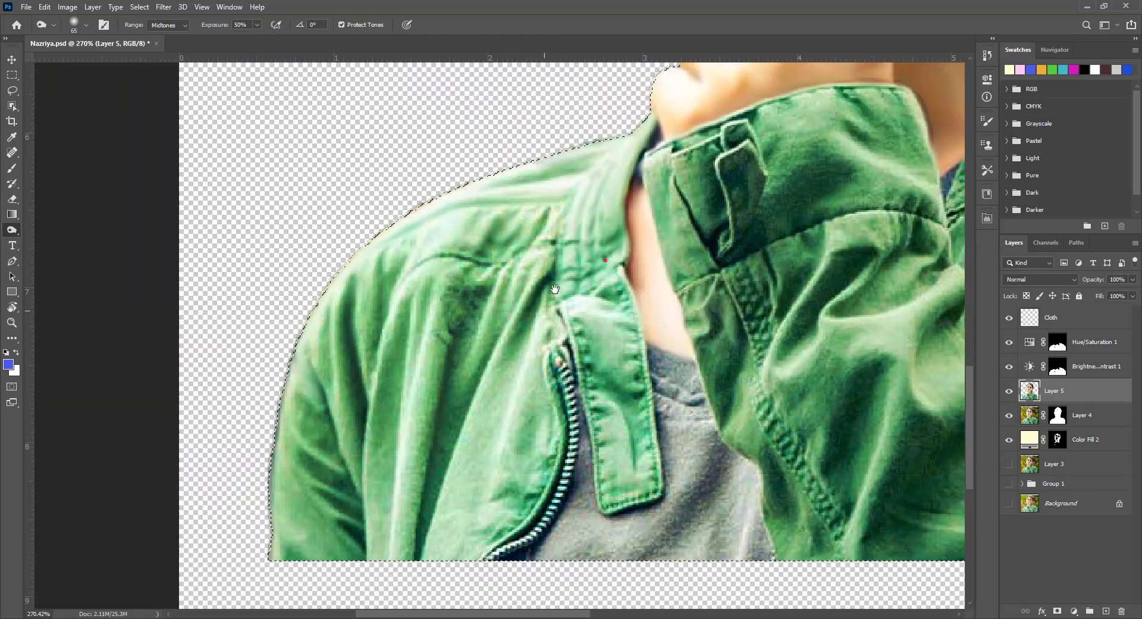
pyautogui.rightClick(12, 229)
pyautogui.click(54, 231)
pyautogui.moveTo(684, 464); pyautogui.dragTo(569, 439)
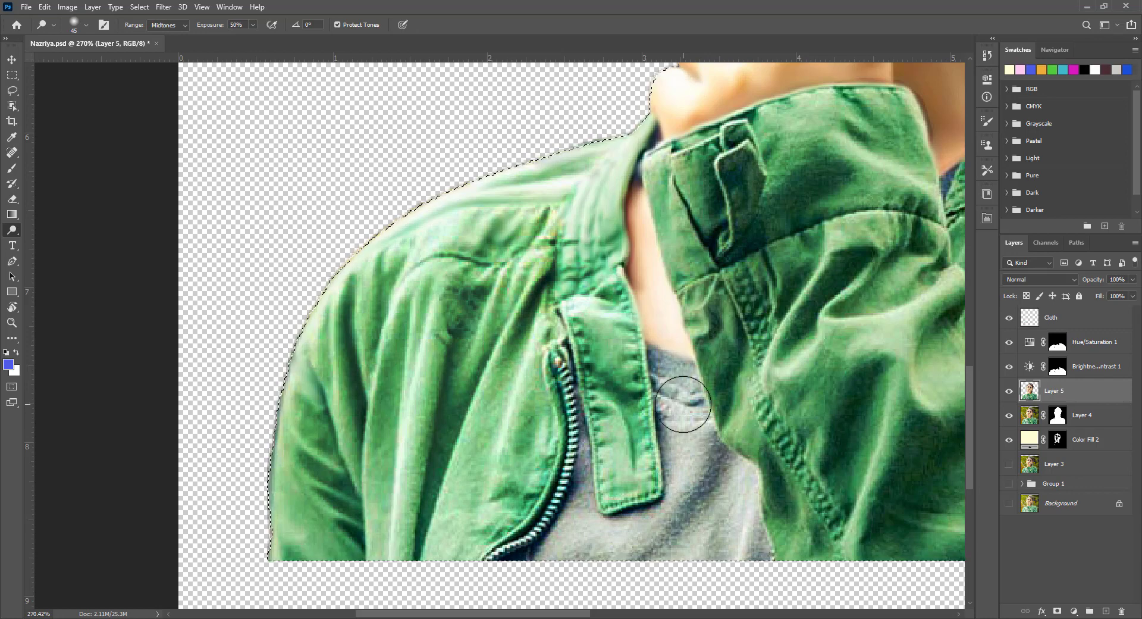
pyautogui.rightClick(12, 230)
pyautogui.click(54, 247)
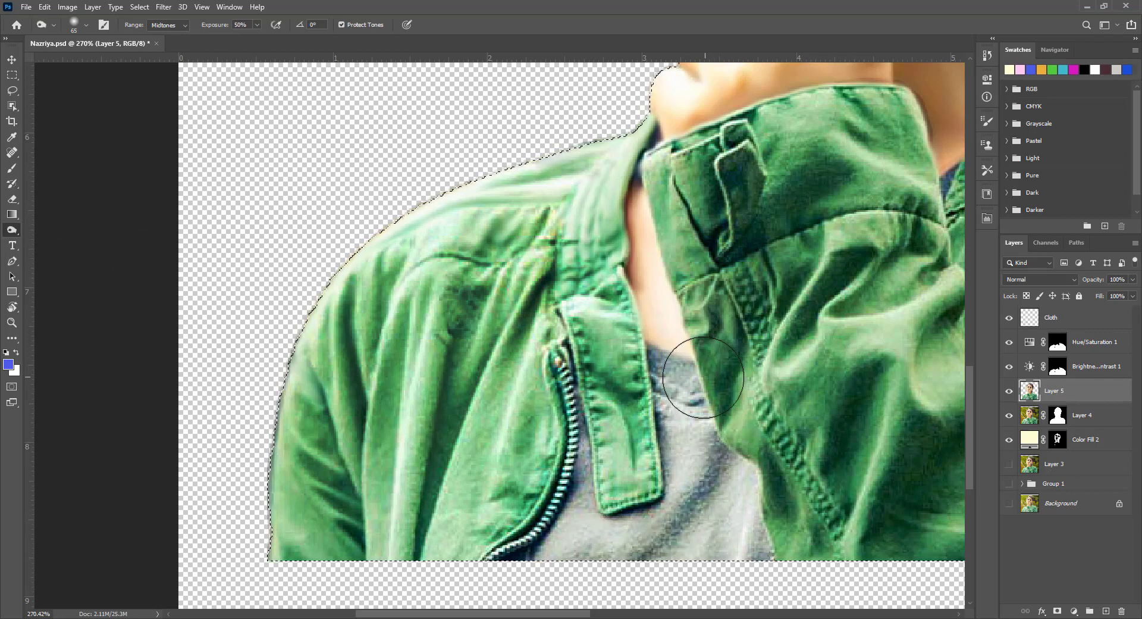
pyautogui.rightClick(11, 230)
pyautogui.click(62, 253)
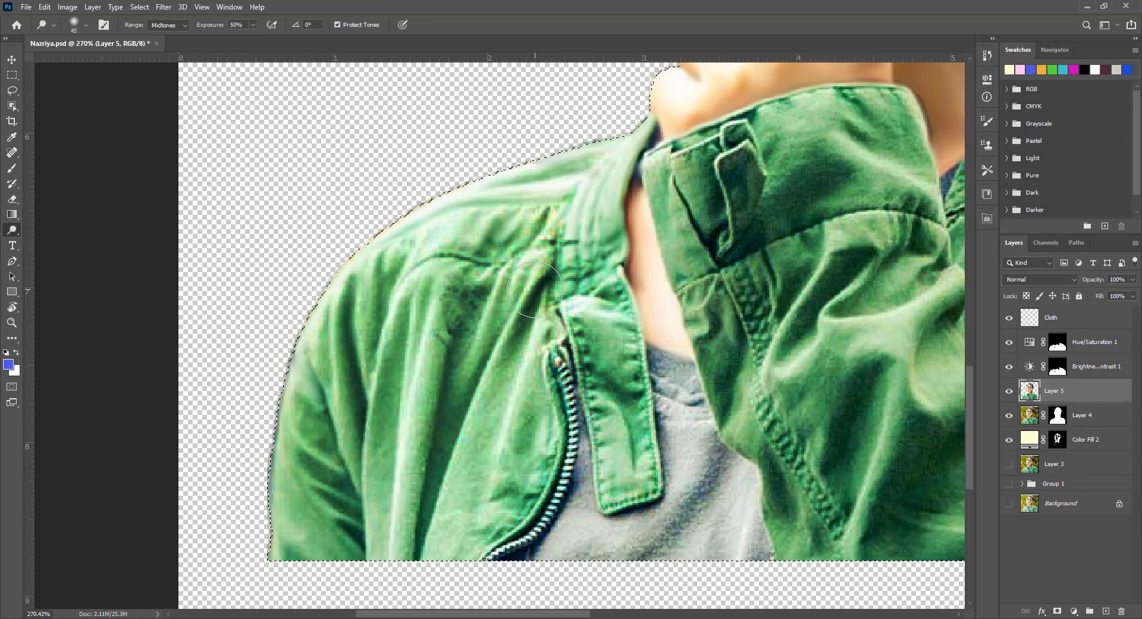
pyautogui.click(12, 214)
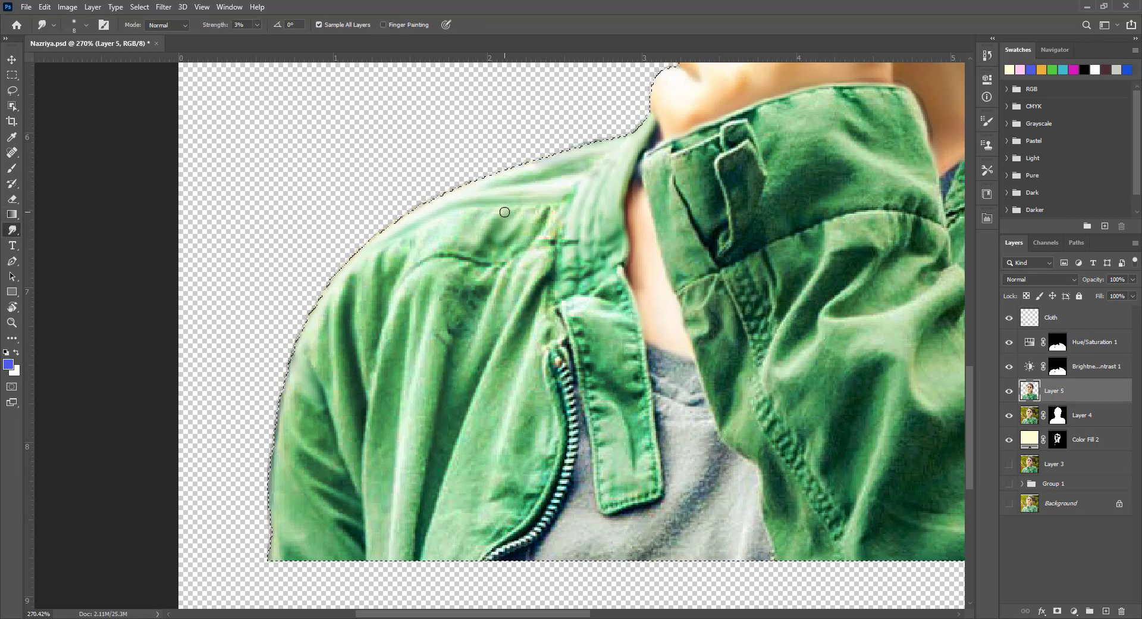
# Step: Zoom to the shoulder, load the Cloth layer as a selection, and set Smudge strength to 35%
pyautogui.press('z')
pyautogui.moveTo(502, 240); pyautogui.dragTo(518, 250)
pyautogui.press('z')
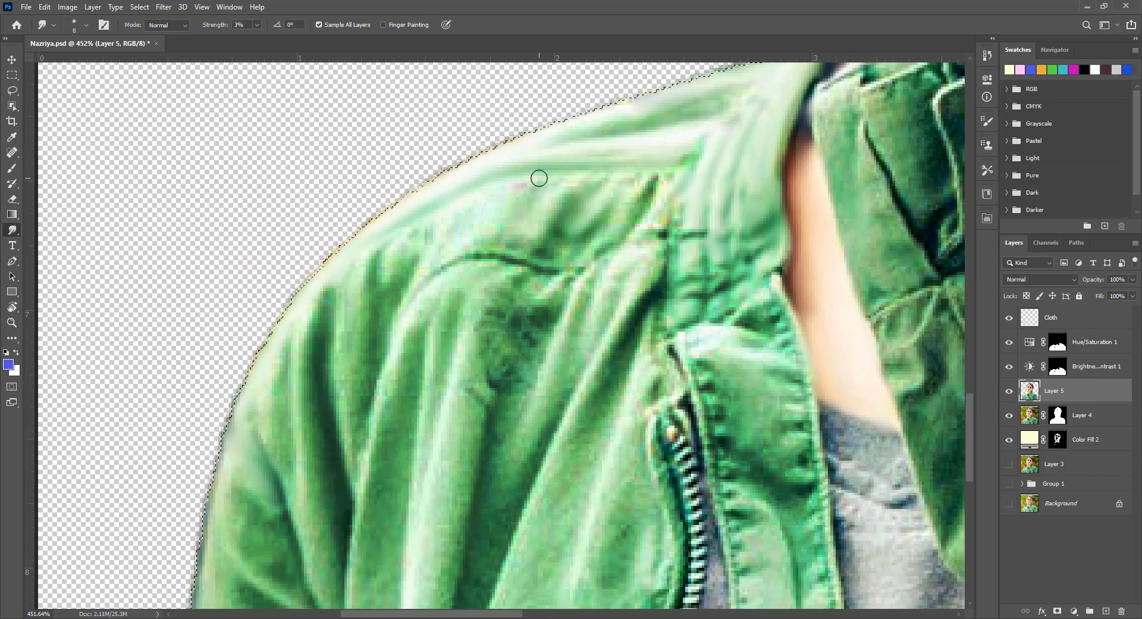
pyautogui.click(1059, 317)
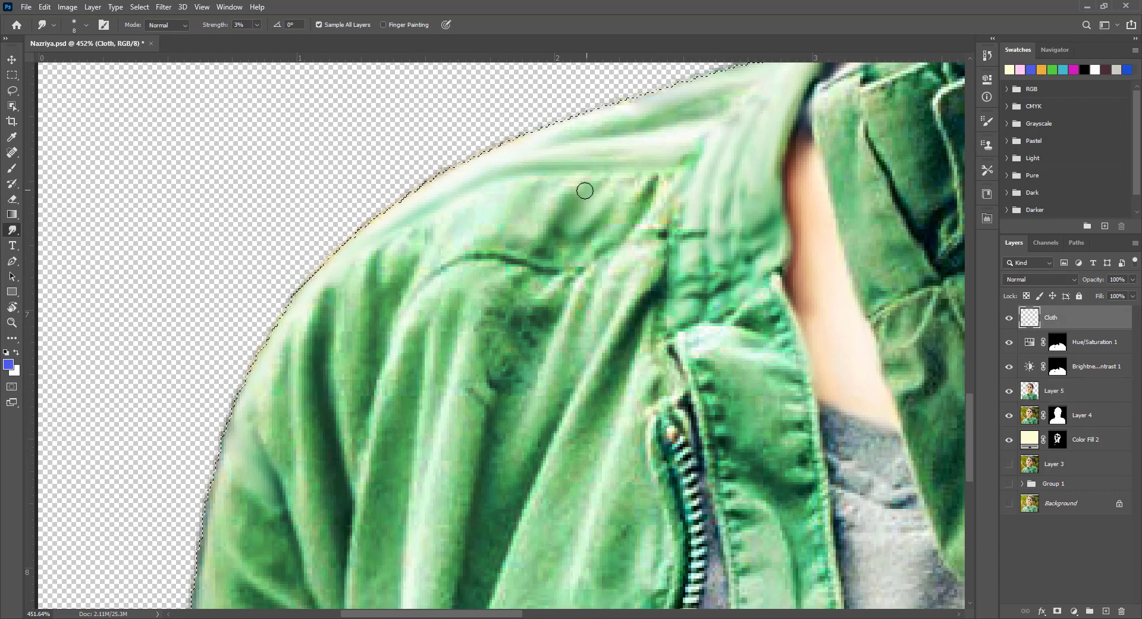
pyautogui.keyDown('ctrl'); pyautogui.click(1031, 320); pyautogui.keyUp('ctrl')
pyautogui.press('3')
pyautogui.press('5')
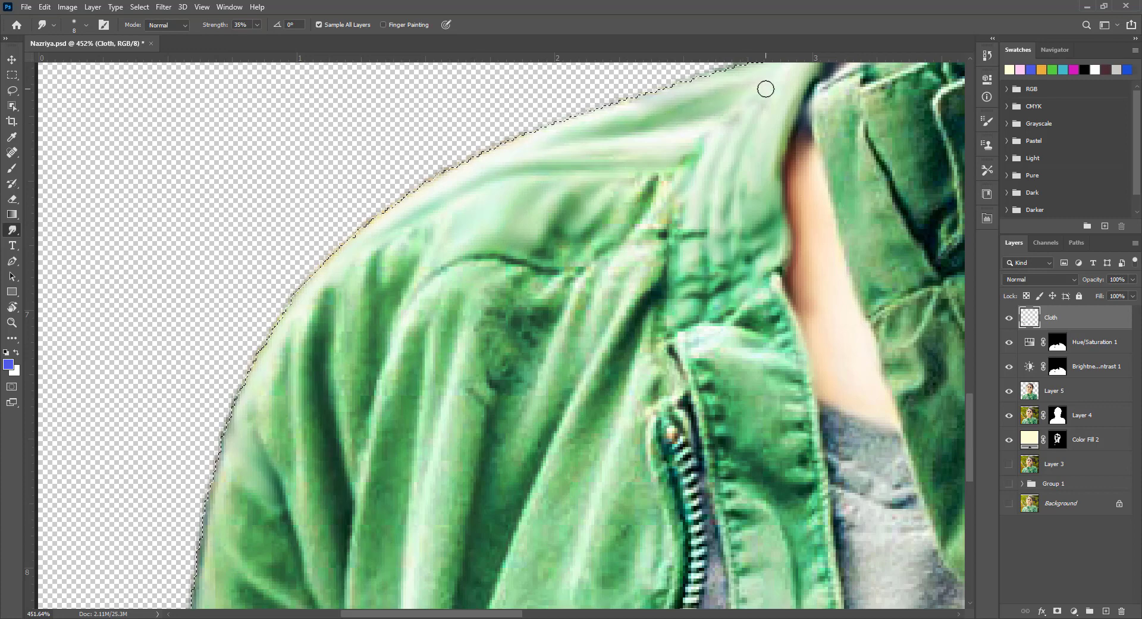
# Step: Soften the dark creases on the shoulder, below it, and on the lower jacket
pyautogui.moveTo(795, 98)
pyautogui.mouseDown()
pyautogui.moveTo(668, 214)
pyautogui.moveTo(754, 87)
pyautogui.mouseUp()
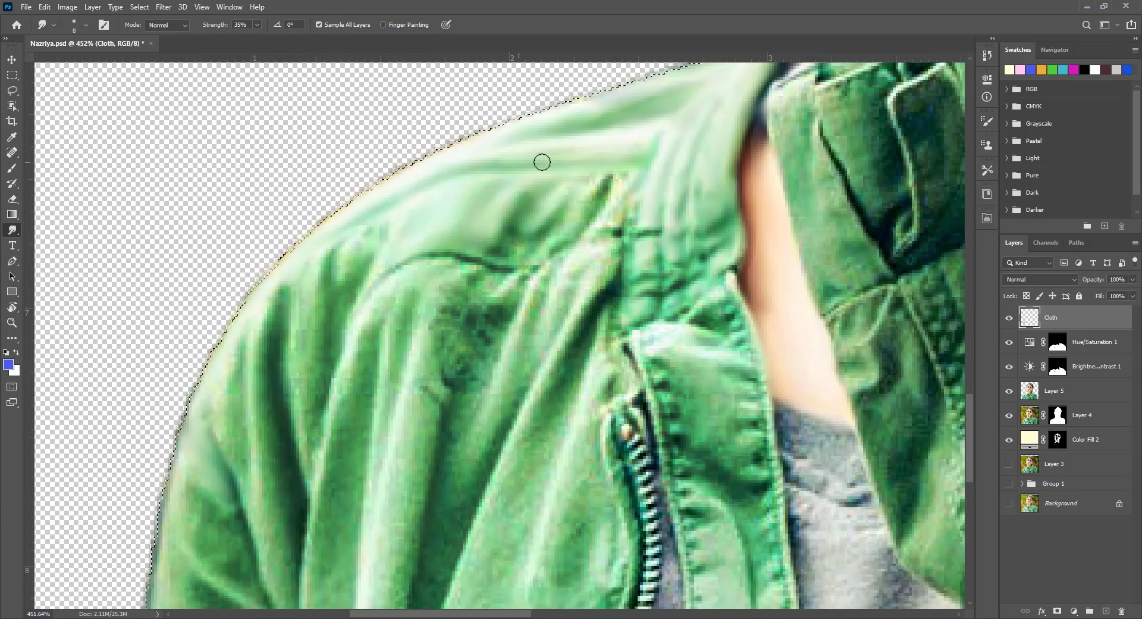
pyautogui.moveTo(610, 190)
pyautogui.mouseDown()
pyautogui.moveTo(617, 174)
pyautogui.moveTo(543, 257)
pyautogui.moveTo(637, 216)
pyautogui.moveTo(539, 286)
pyautogui.moveTo(594, 261)
pyautogui.mouseUp()
pyautogui.moveTo(571, 314)
pyautogui.mouseDown()
pyautogui.moveTo(543, 383)
pyautogui.moveTo(533, 375)
pyautogui.mouseUp()
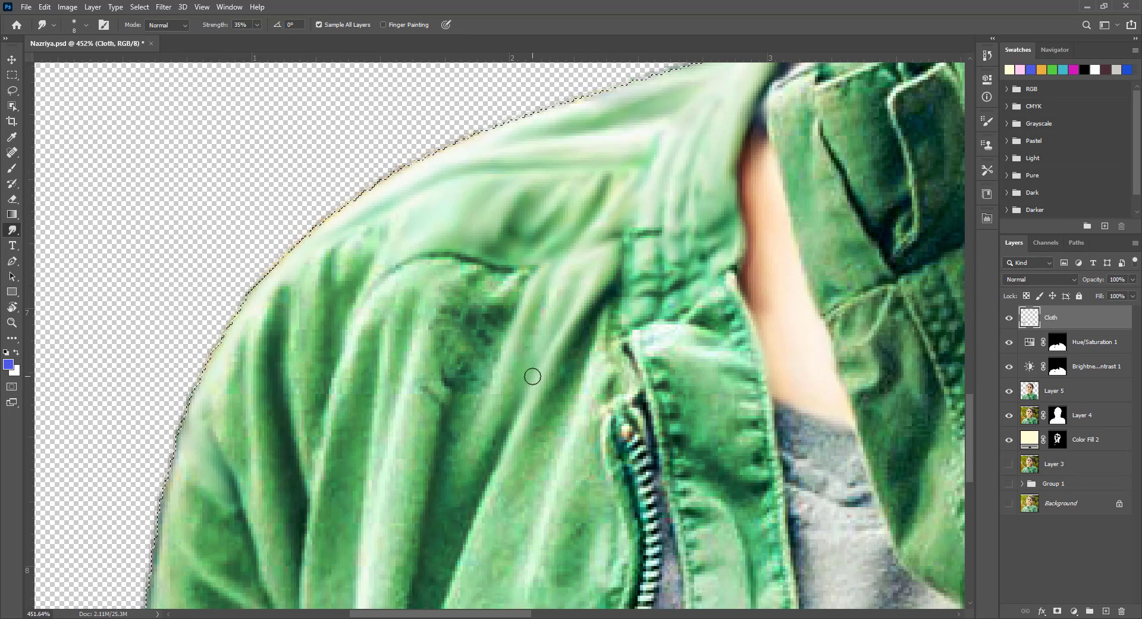
pyautogui.scroll(-5, 554, 258)
pyautogui.scroll(-2, 589, 217)
pyautogui.hscroll(-2, 589, 217)
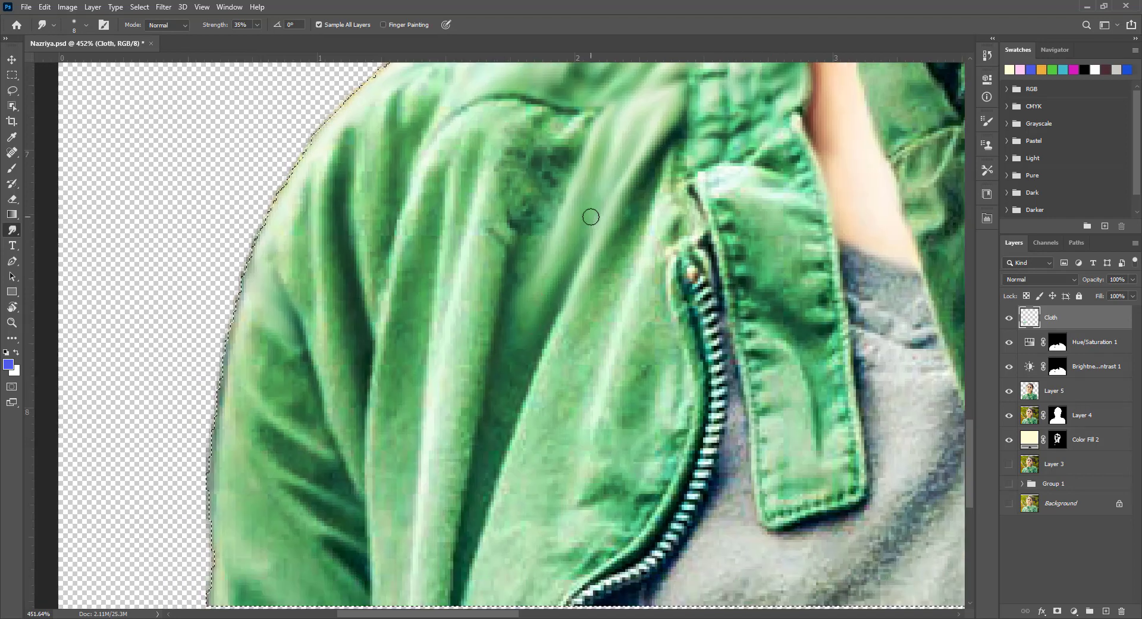
pyautogui.scroll(-1, 504, 339)
pyautogui.moveTo(507, 415); pyautogui.dragTo(478, 436)
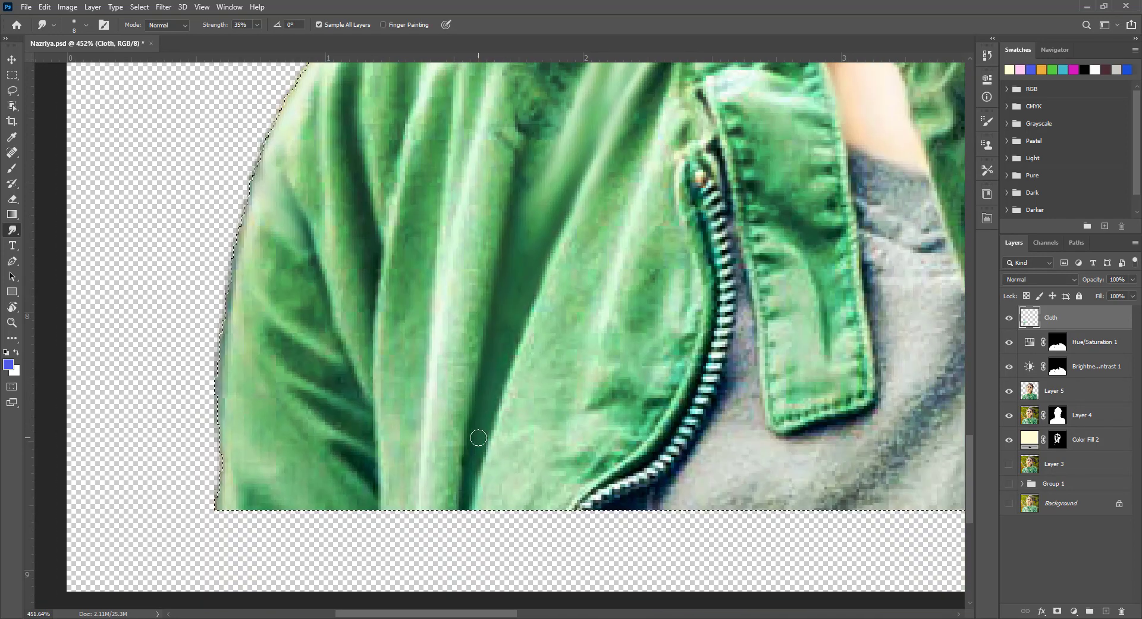
pyautogui.scroll(2, 527, 287)
pyautogui.hscroll(2, 528, 288)
# Step: At brush size 9, smooth the dark fold and fabric along the zipper
pyautogui.press(']')
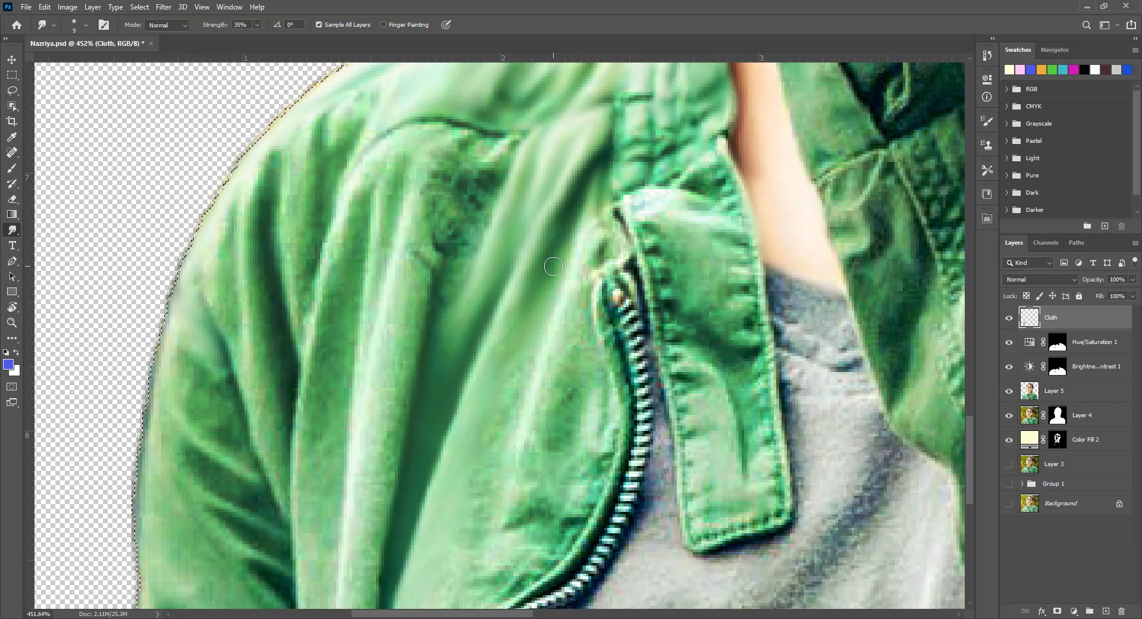
pyautogui.scroll(-3, 488, 506)
pyautogui.hscroll(-1, 524, 449)
pyautogui.scroll(3, 551, 456)
pyautogui.hscroll(1, 552, 456)
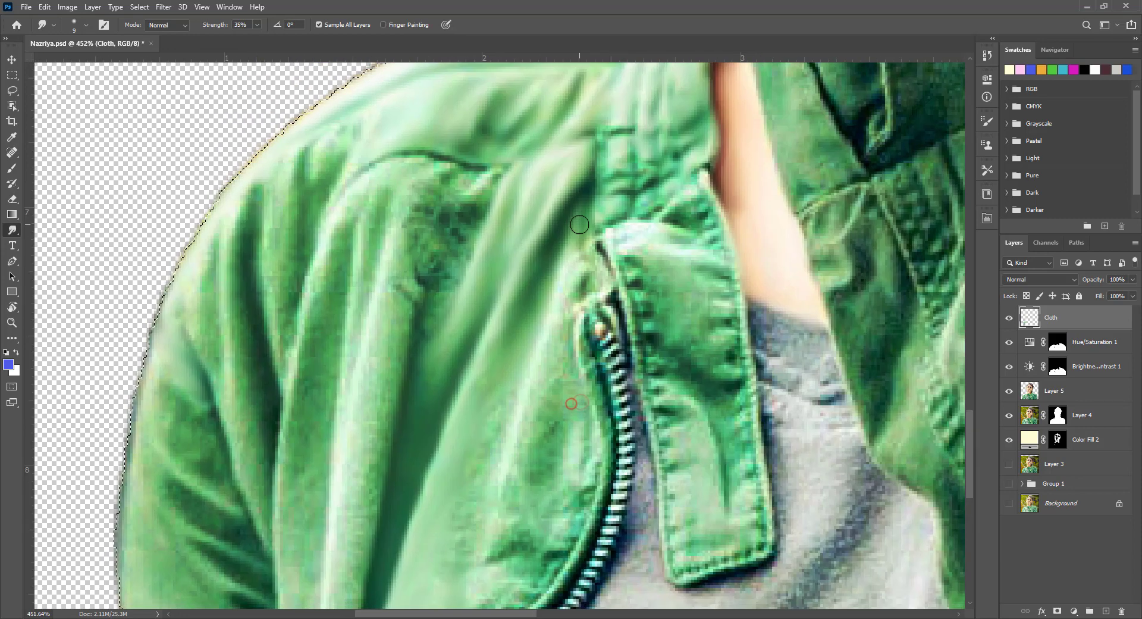
pyautogui.scroll(-2, 553, 321)
pyautogui.hscroll(-1, 544, 285)
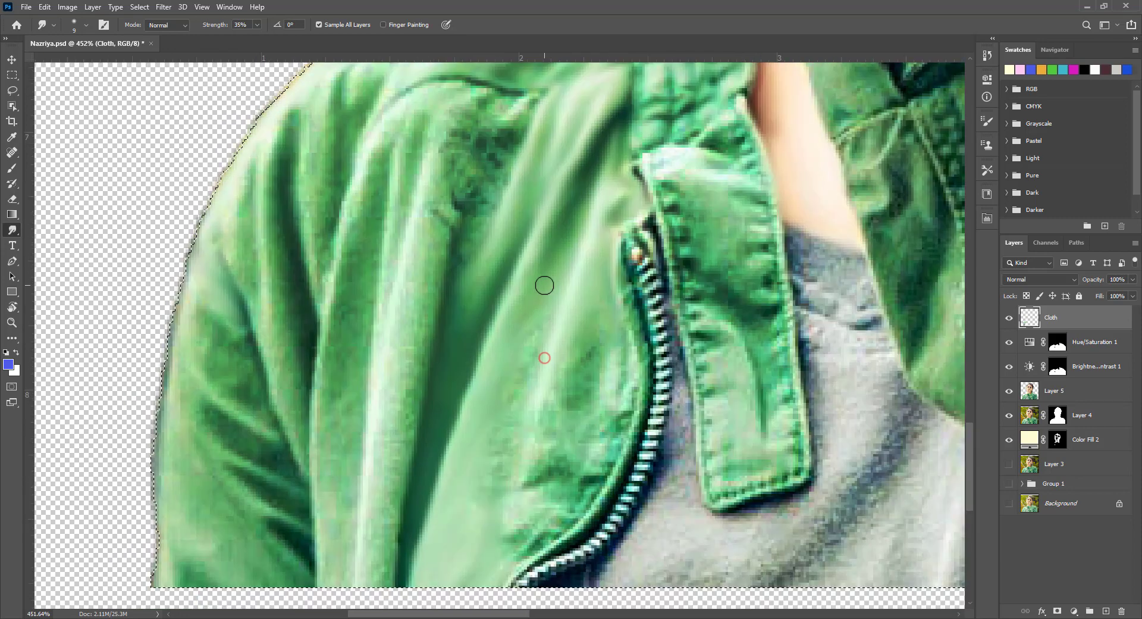
pyautogui.moveTo(504, 485); pyautogui.dragTo(525, 461)
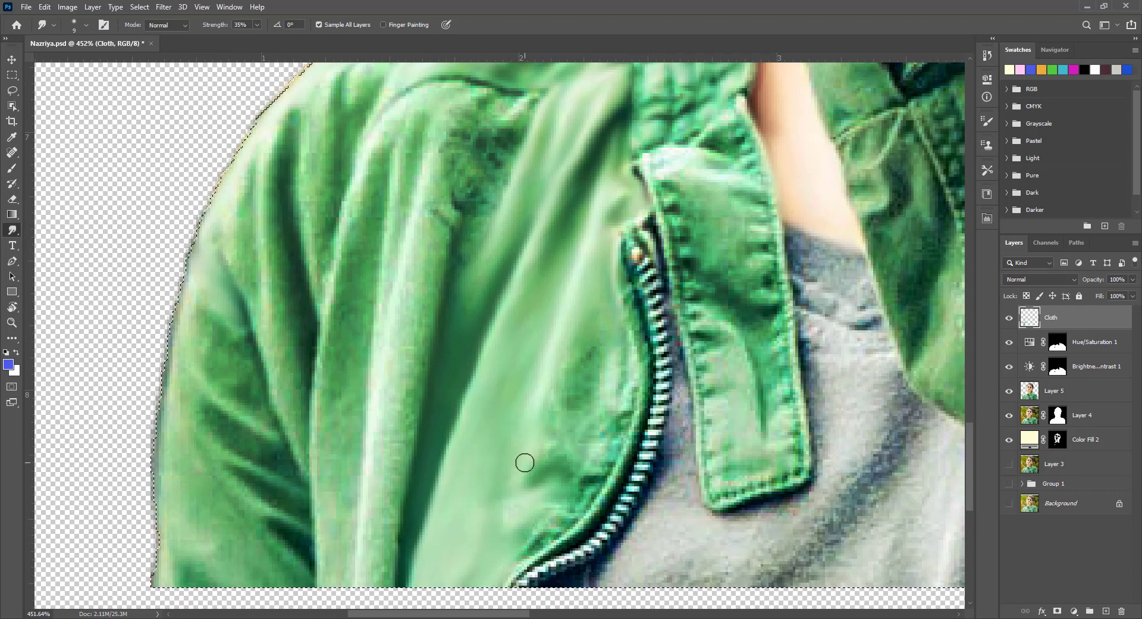
pyautogui.moveTo(612, 319)
pyautogui.mouseDown()
pyautogui.moveTo(618, 411)
pyautogui.moveTo(553, 426)
pyautogui.moveTo(543, 489)
pyautogui.moveTo(566, 512)
pyautogui.moveTo(520, 533)
pyautogui.moveTo(521, 559)
pyautogui.mouseUp()
# Step: Shrink the brush to size 5 and move the view up toward the collar flap
pyautogui.press('[')
pyautogui.press('[')
pyautogui.press('[')
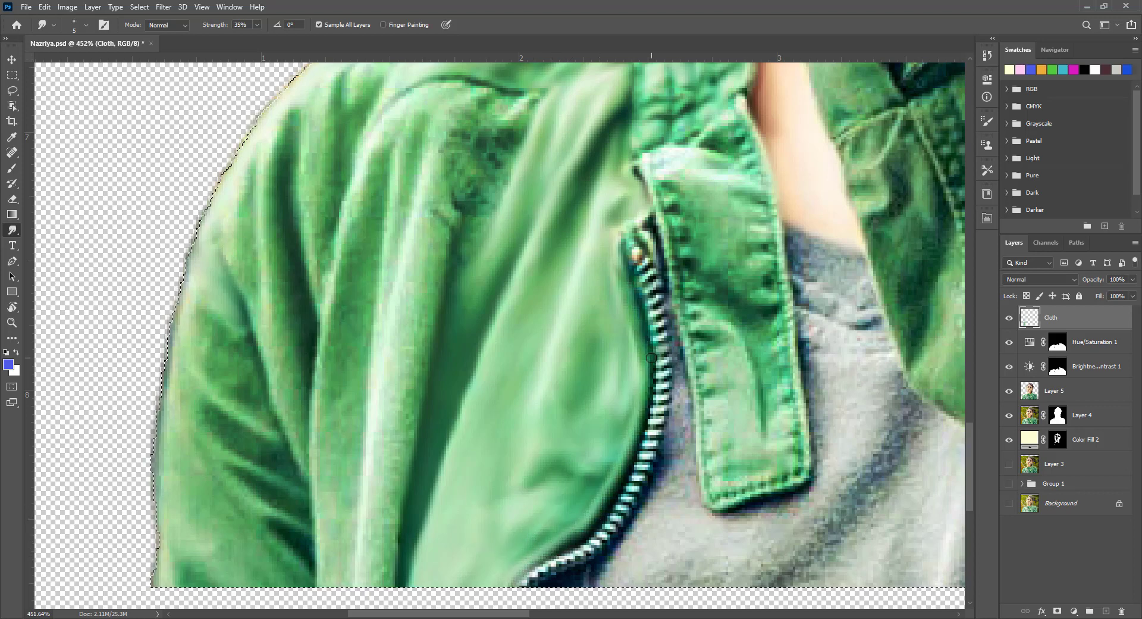
pyautogui.scroll(2, 612, 491)
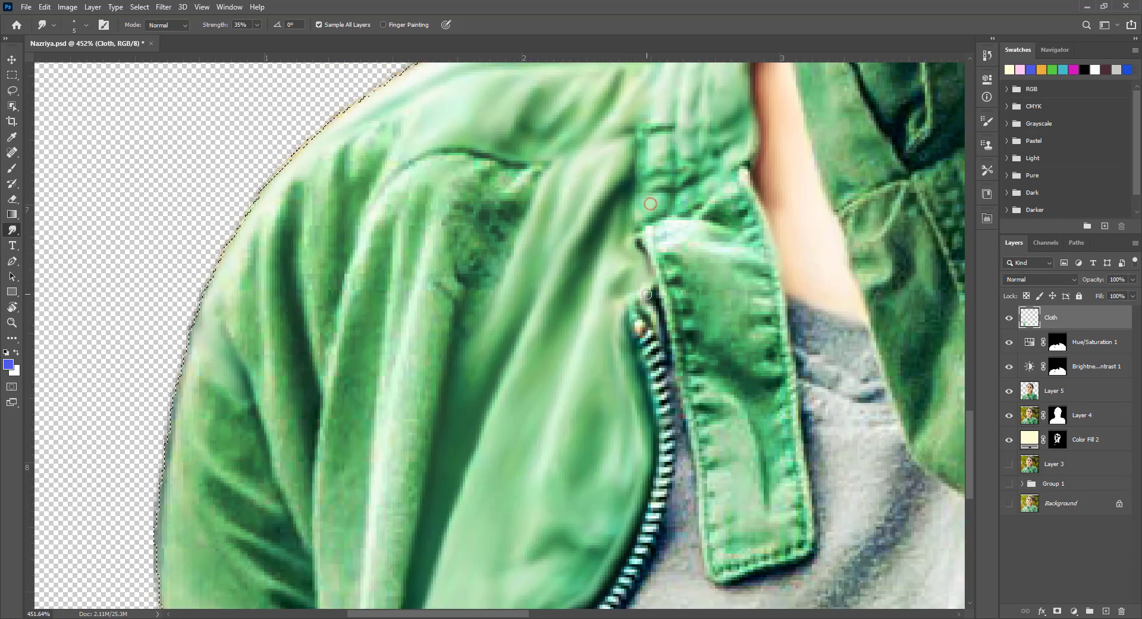
pyautogui.scroll(5, 662, 319)
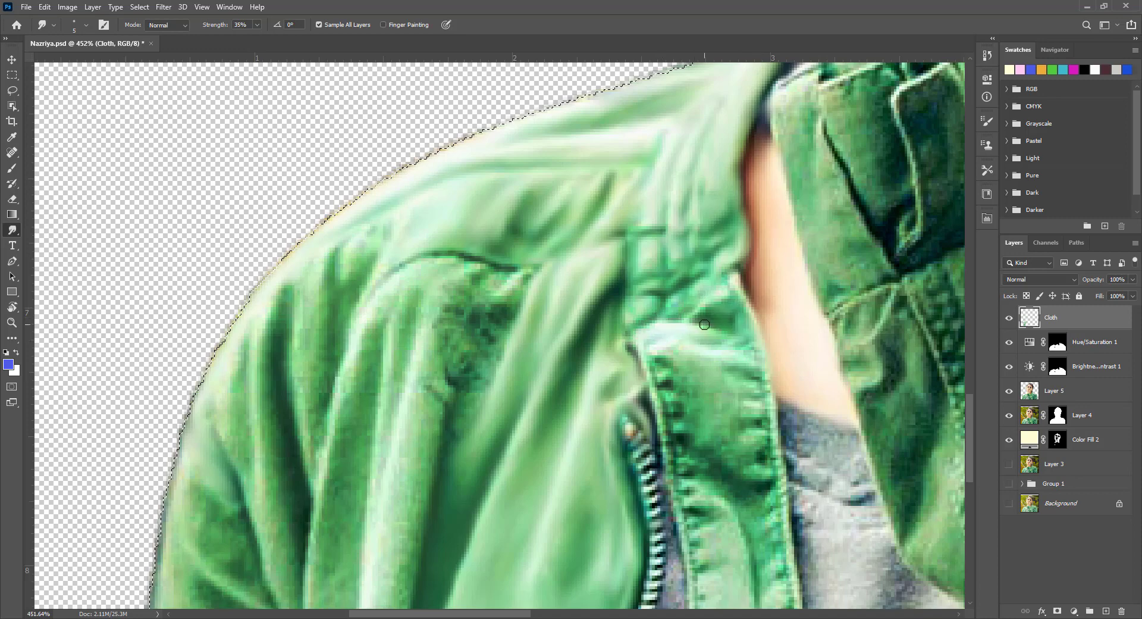
pyautogui.moveTo(674, 358); pyautogui.dragTo(653, 268)
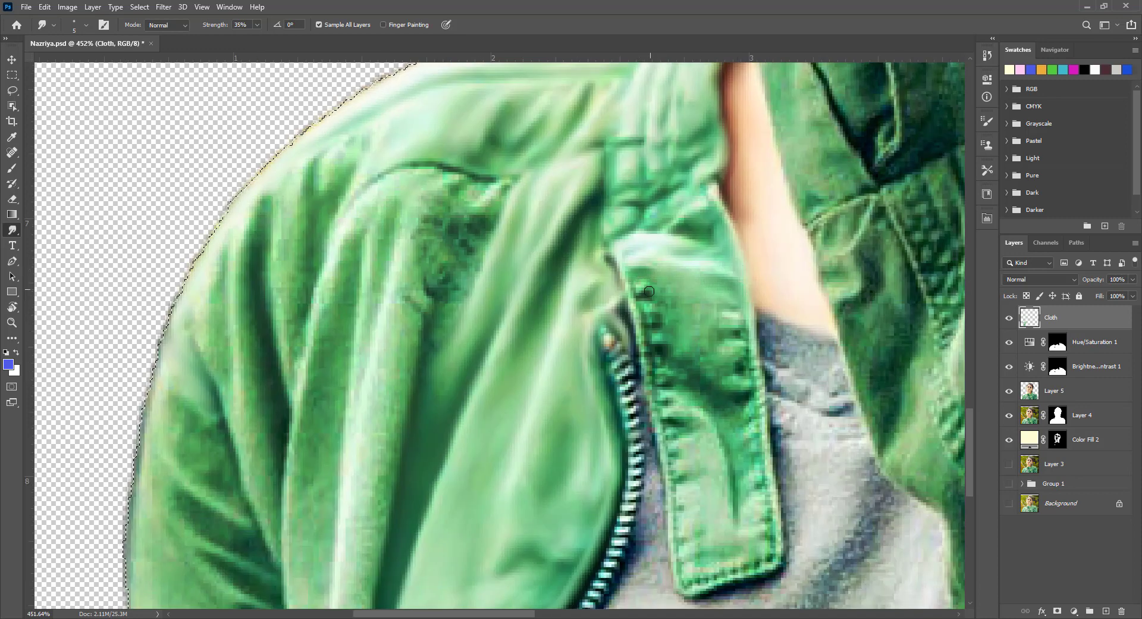
pyautogui.scroll(-4, 649, 291)
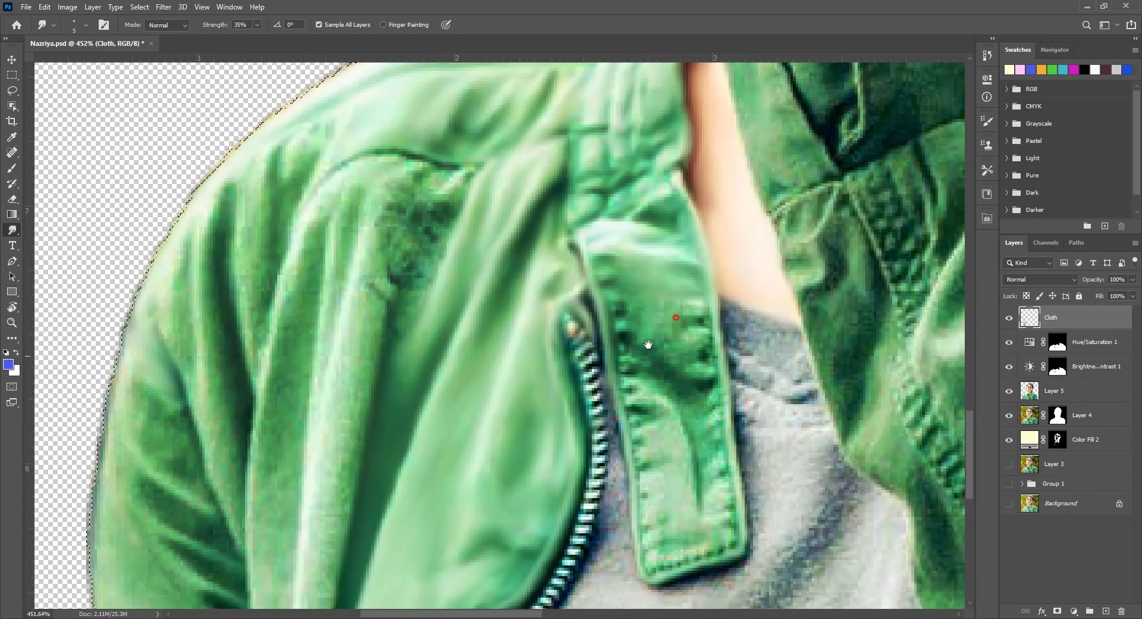
pyautogui.scroll(3, 649, 339)
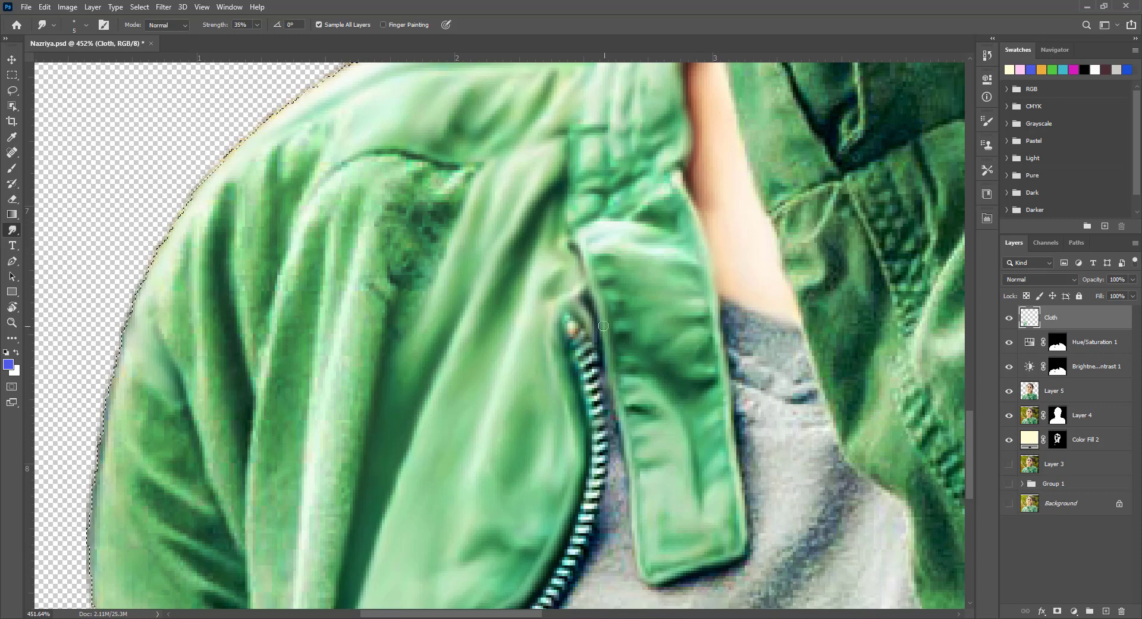
pyautogui.scroll(-2, 599, 275)
pyautogui.scroll(-2, 600, 275)
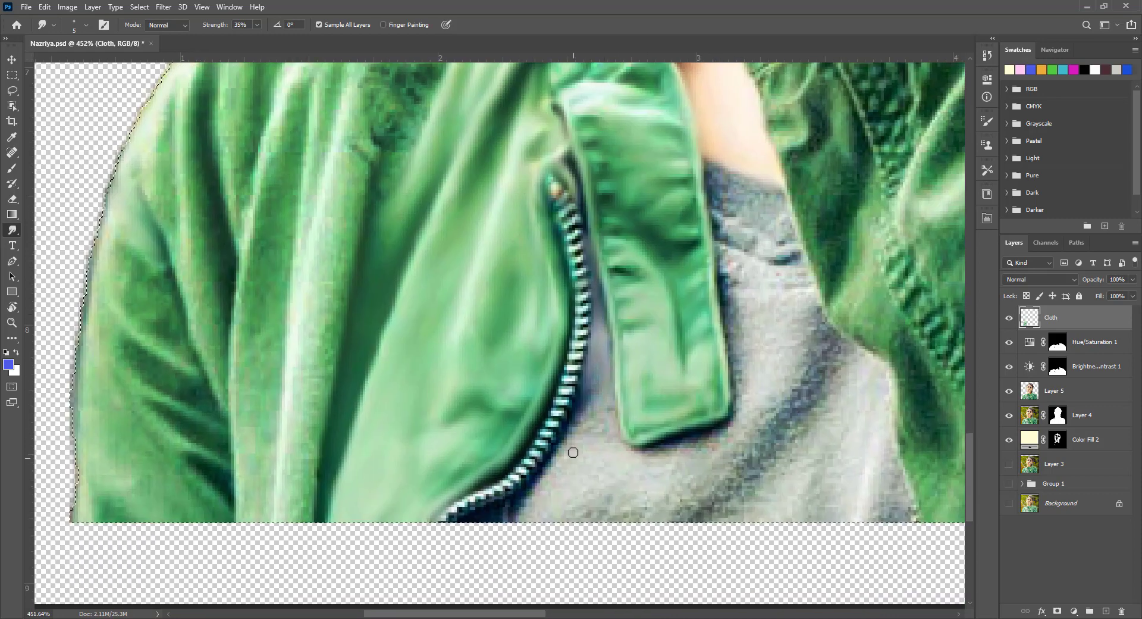
# Step: At brush size 10, blend away the dark diagonal streak on the shirt beside the collar strap
pyautogui.press(']')
pyautogui.press(']')
pyautogui.press(']')
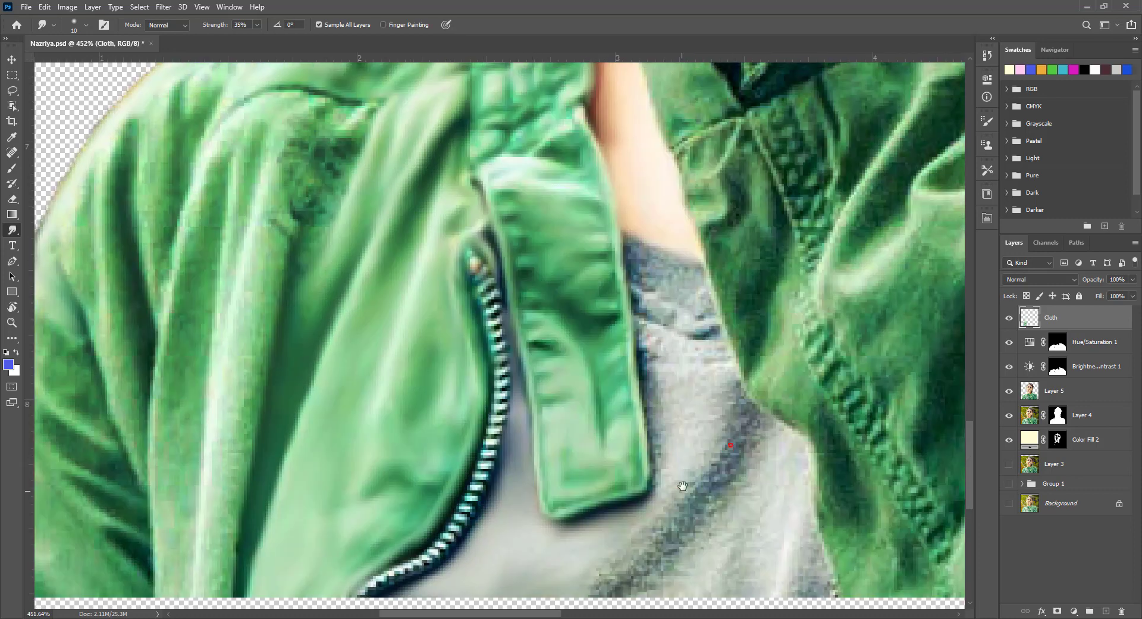
pyautogui.moveTo(613, 516); pyautogui.dragTo(533, 586)
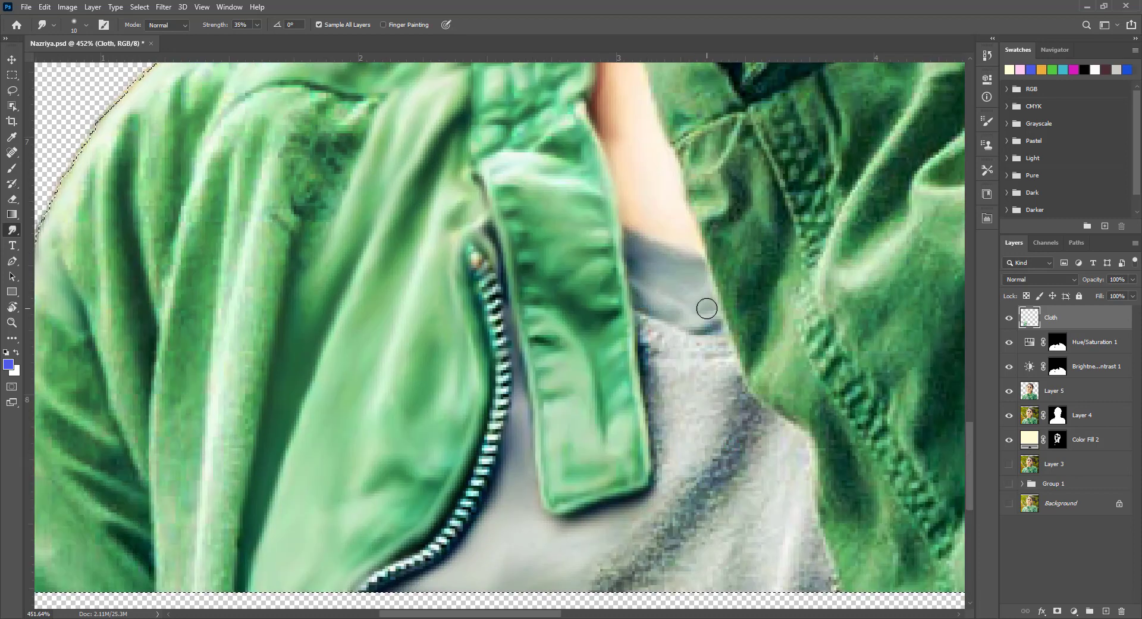
pyautogui.moveTo(650, 324); pyautogui.dragTo(714, 332)
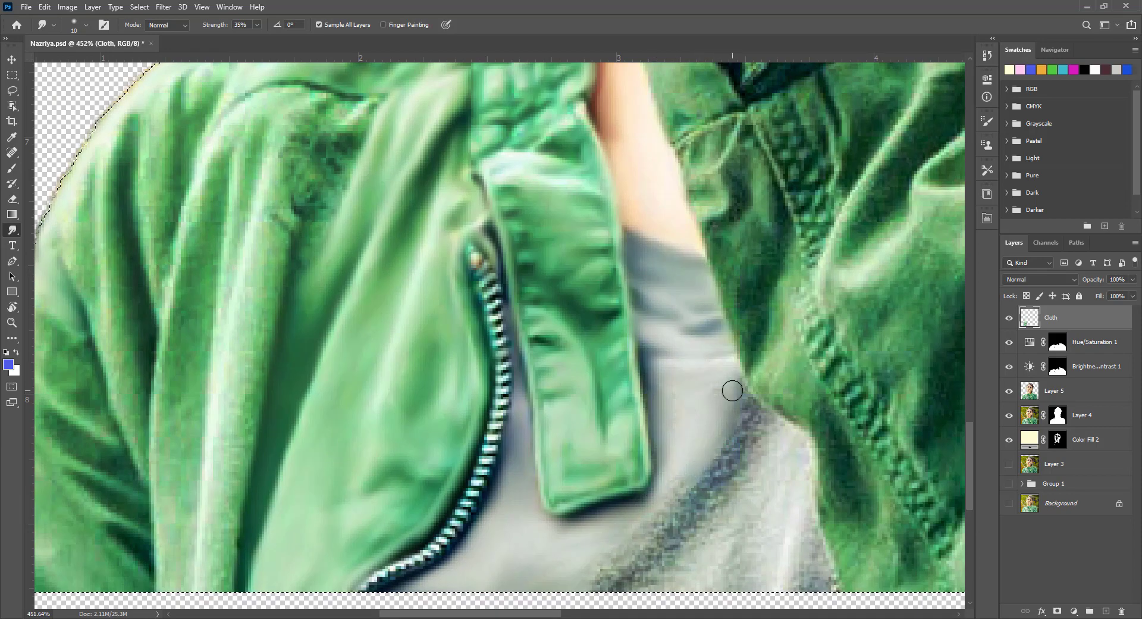
pyautogui.scroll(-3, 690, 387)
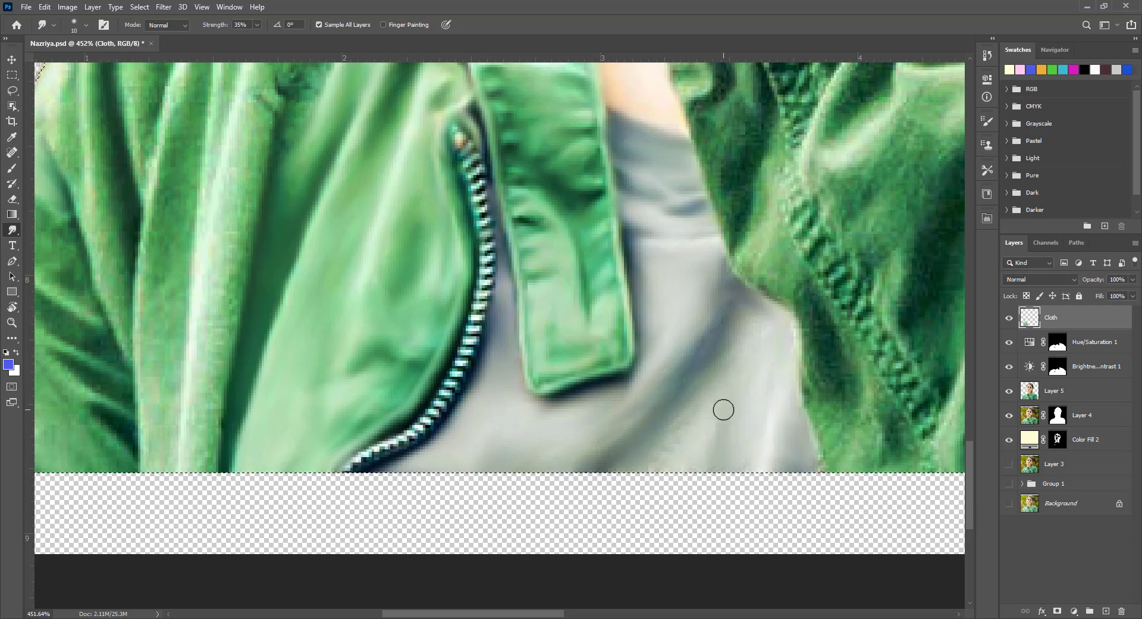
pyautogui.scroll(5, 677, 423)
pyautogui.hscroll(-8, 661, 415)
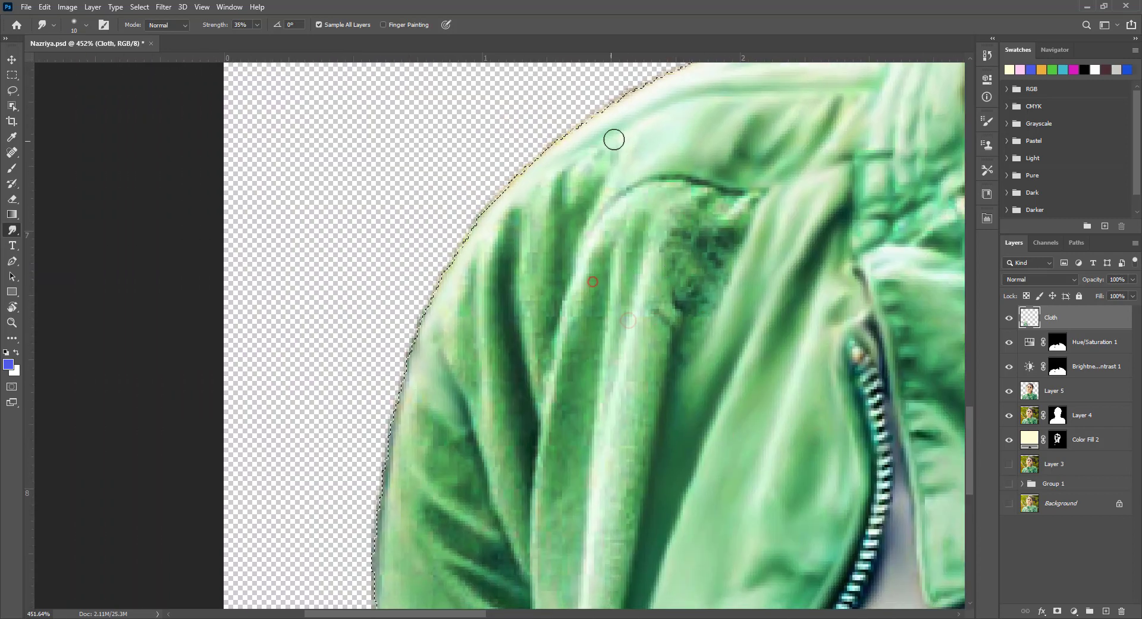
# Step: Smudge the jacket's shoulder edge smoother and lighter
pyautogui.moveTo(549, 174)
pyautogui.mouseDown()
pyautogui.moveTo(515, 196)
pyautogui.moveTo(467, 300)
pyautogui.moveTo(465, 262)
pyautogui.moveTo(515, 224)
pyautogui.moveTo(505, 312)
pyautogui.mouseUp()
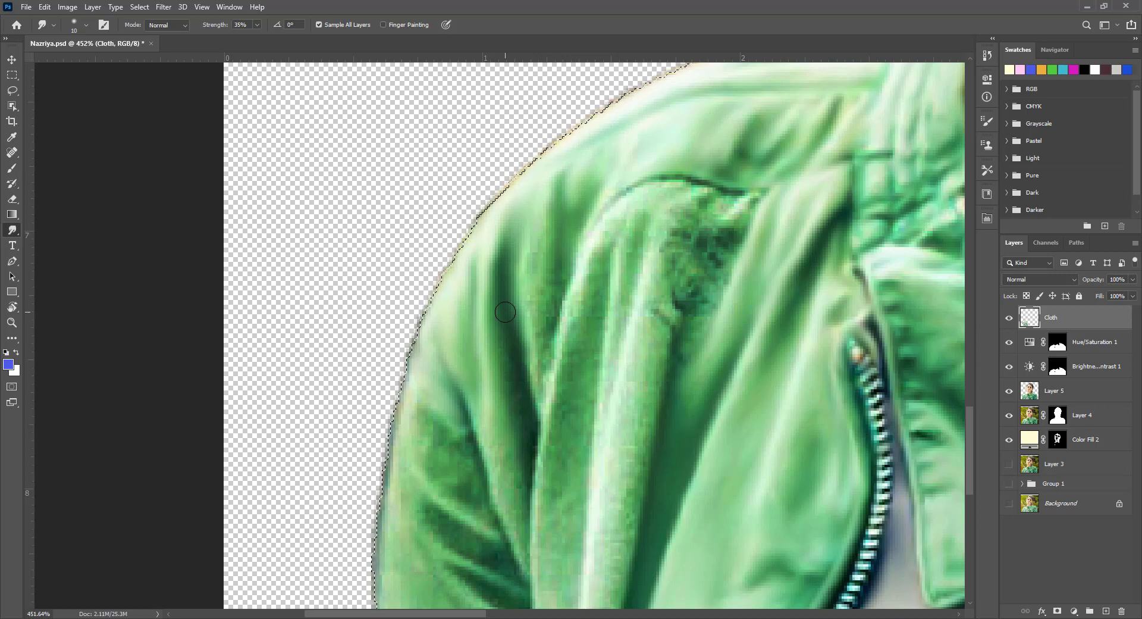
pyautogui.moveTo(528, 245); pyautogui.dragTo(502, 176)
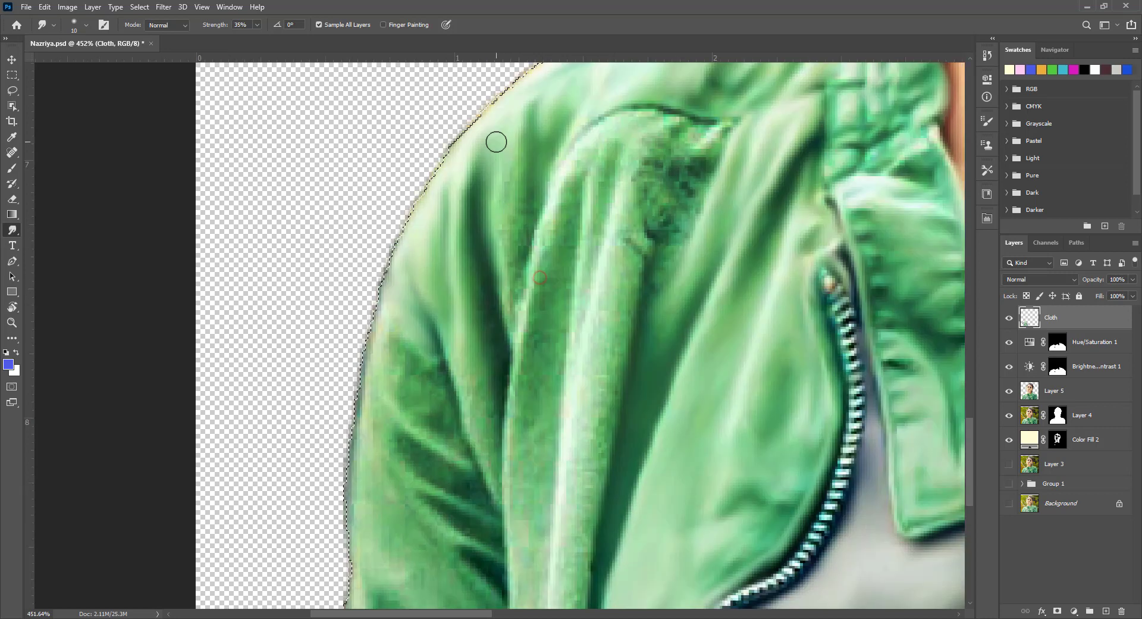
pyautogui.scroll(2, 668, 122)
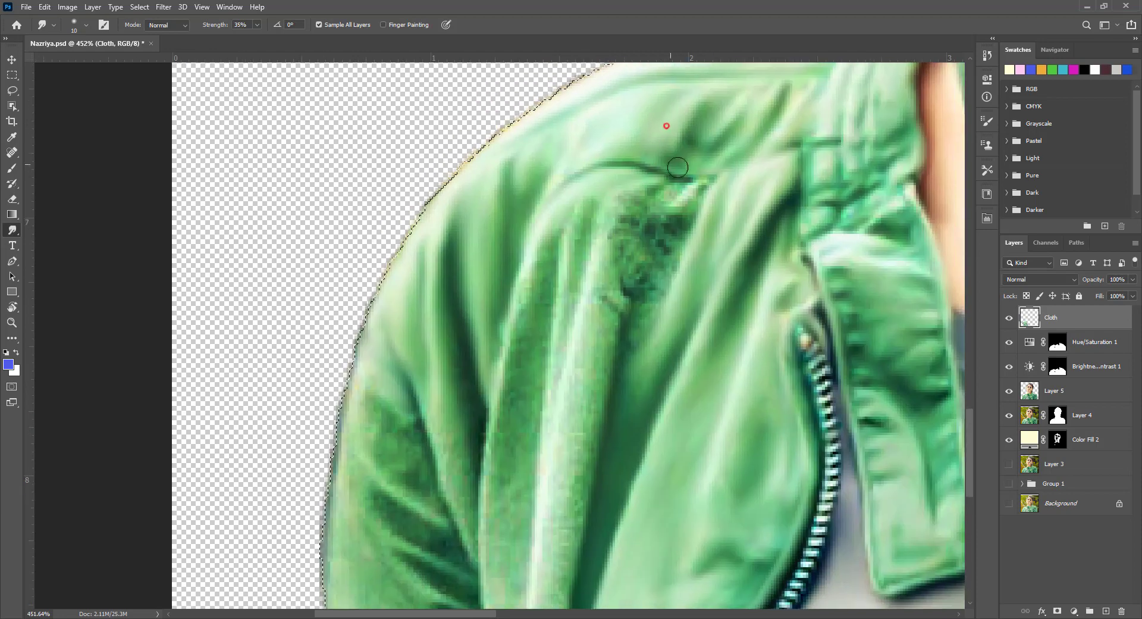
pyautogui.scroll(-1, 668, 137)
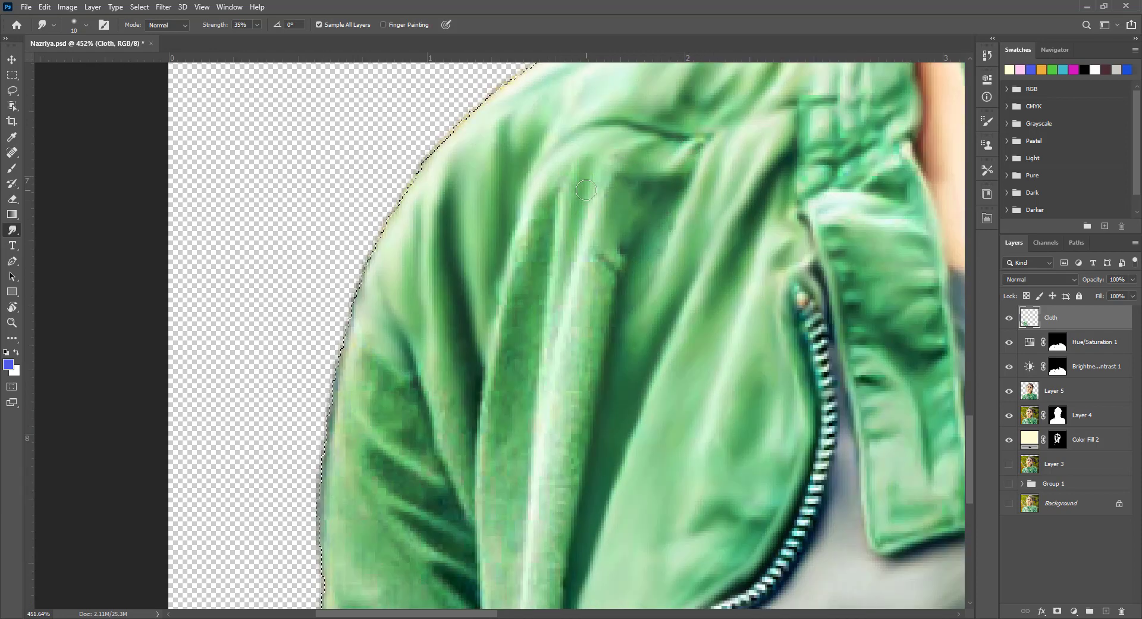
pyautogui.scroll(-1, 618, 125)
pyautogui.scroll(-1, 616, 197)
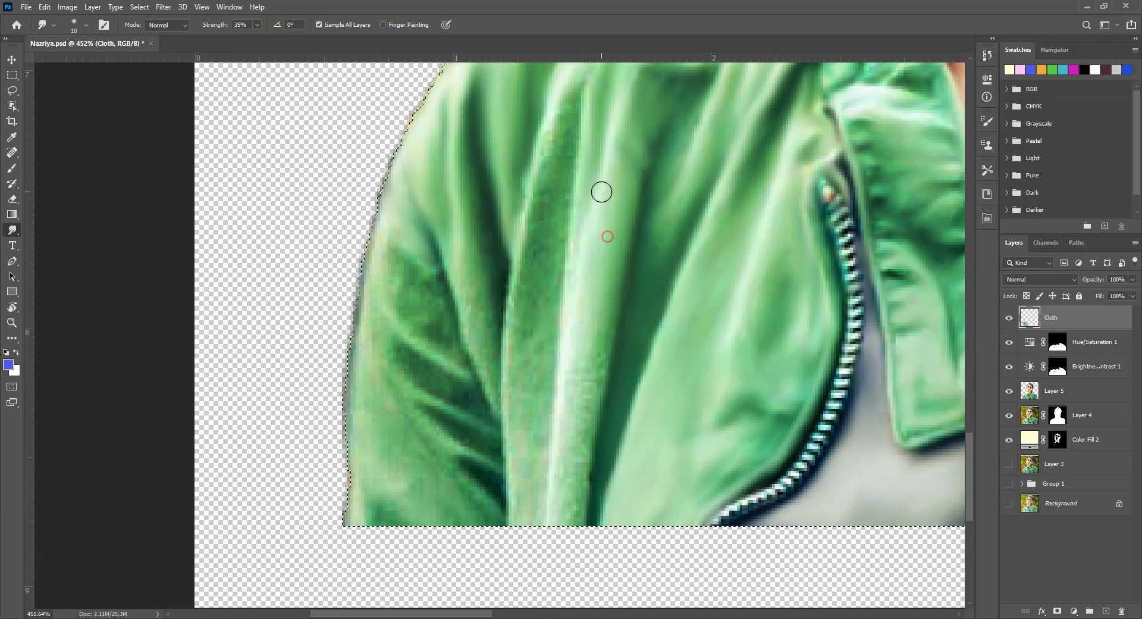
pyautogui.scroll(1, 618, 250)
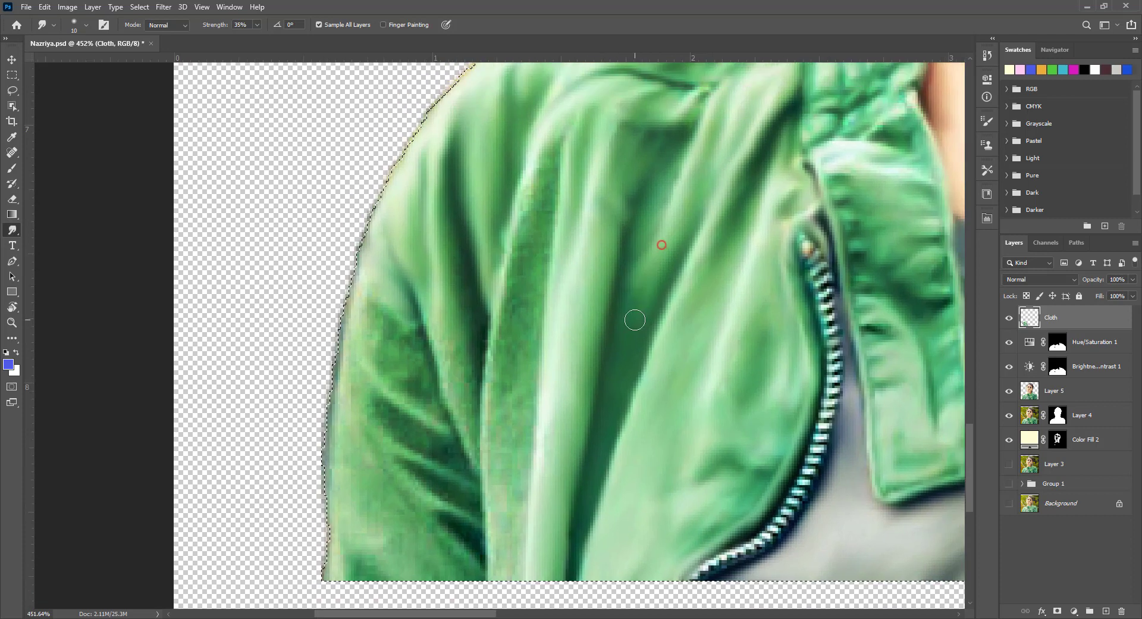
pyautogui.scroll(1, 654, 274)
pyautogui.scroll(1, 648, 307)
pyautogui.scroll(1, 624, 238)
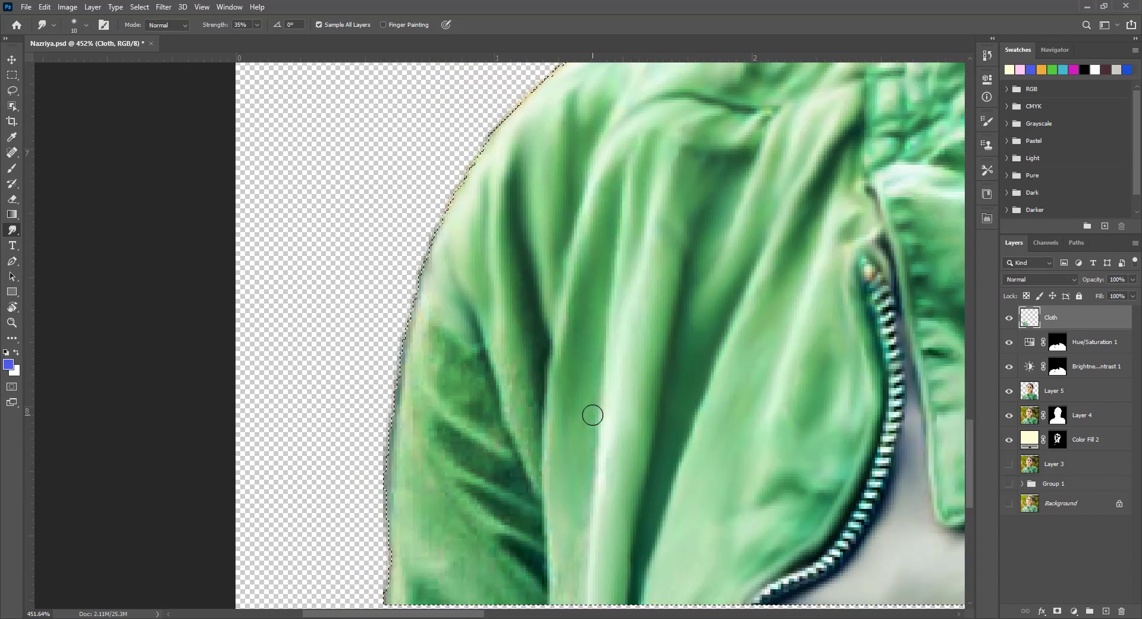
pyautogui.hscroll(-2, 573, 282)
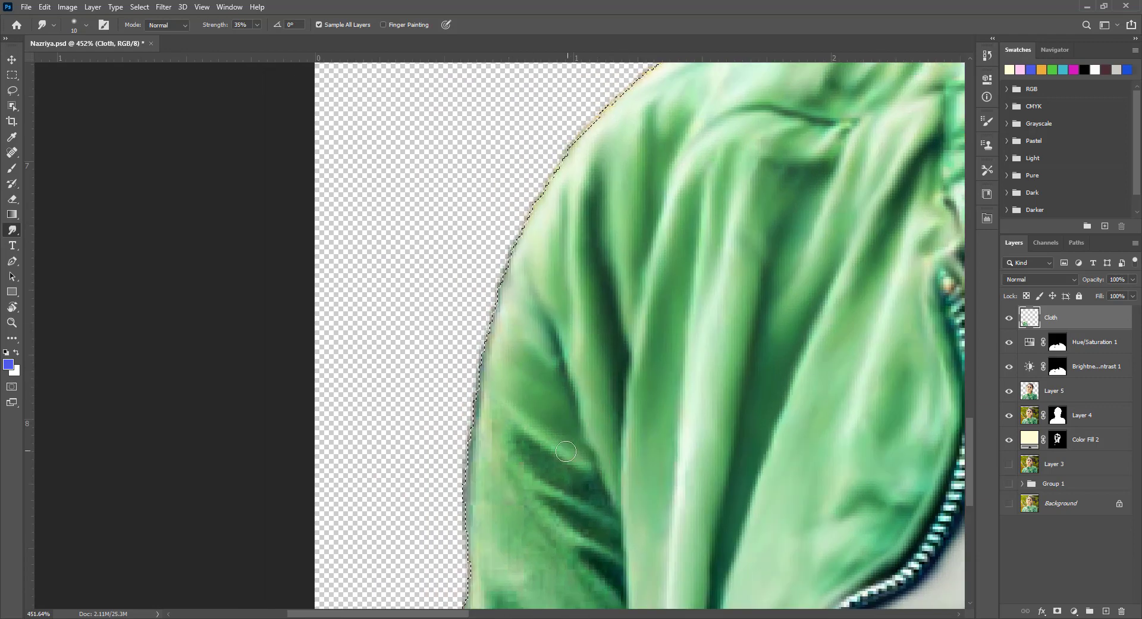
# Step: Blend the dark folds on the left sleeve and the cloth edge near the lower-left fold
pyautogui.moveTo(548, 458)
pyautogui.mouseDown()
pyautogui.moveTo(505, 333)
pyautogui.moveTo(534, 240)
pyautogui.mouseUp()
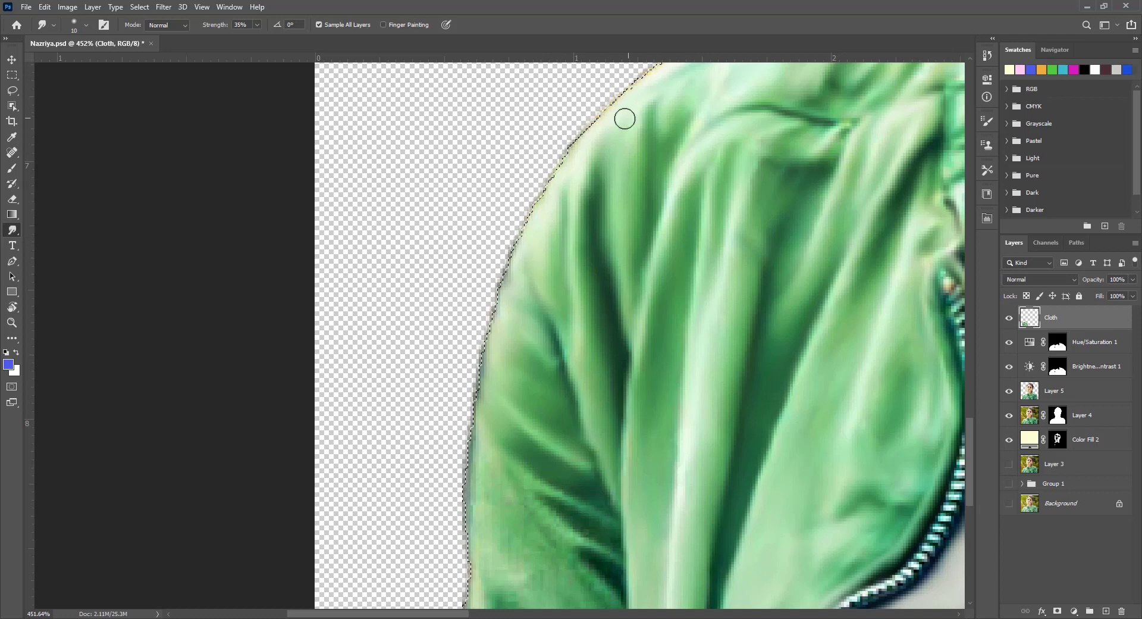
pyautogui.moveTo(484, 413)
pyautogui.mouseDown()
pyautogui.moveTo(630, 541)
pyautogui.moveTo(595, 485)
pyautogui.moveTo(630, 513)
pyautogui.mouseUp()
pyautogui.scroll(-3, 630, 513)
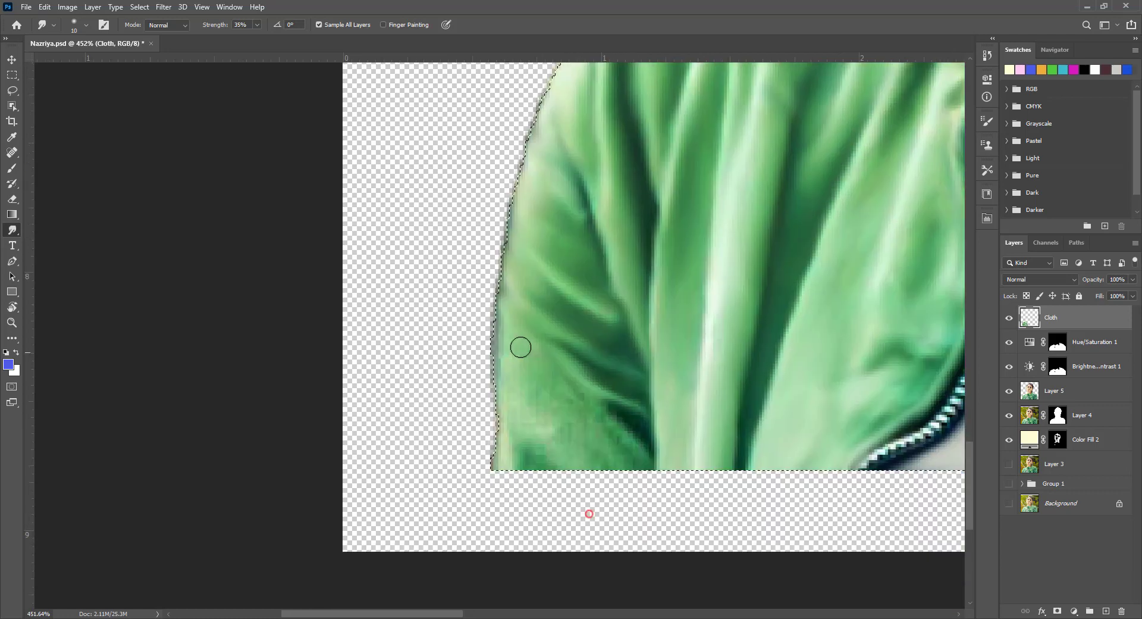
pyautogui.moveTo(520, 345)
pyautogui.mouseDown()
pyautogui.moveTo(510, 337)
pyautogui.moveTo(553, 443)
pyautogui.mouseUp()
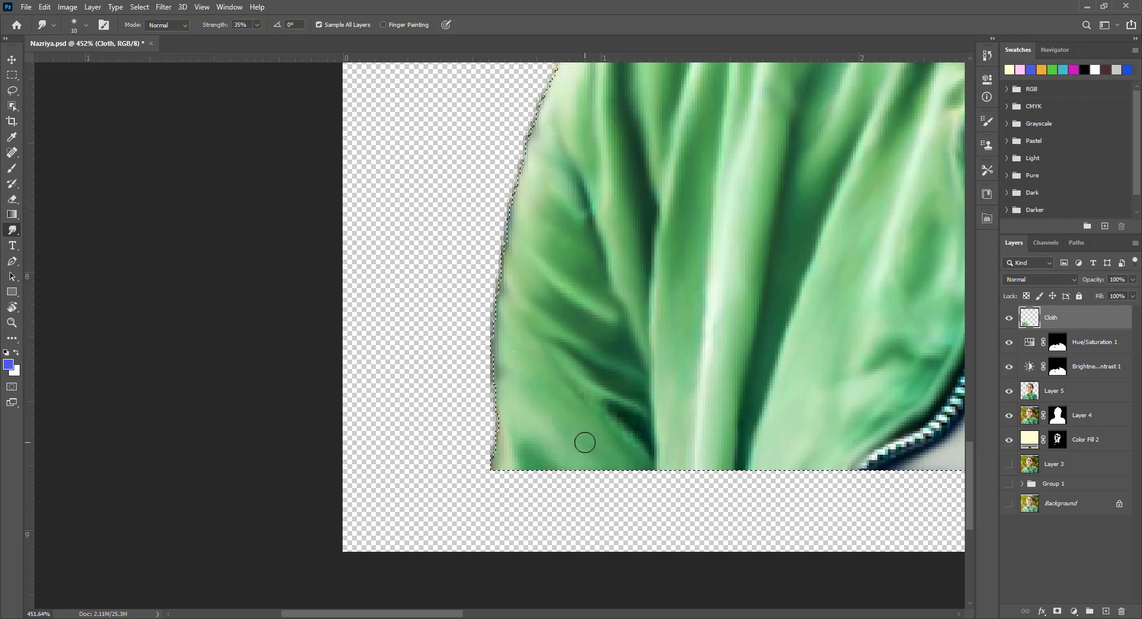
pyautogui.moveTo(942, 269); pyautogui.dragTo(554, 518)
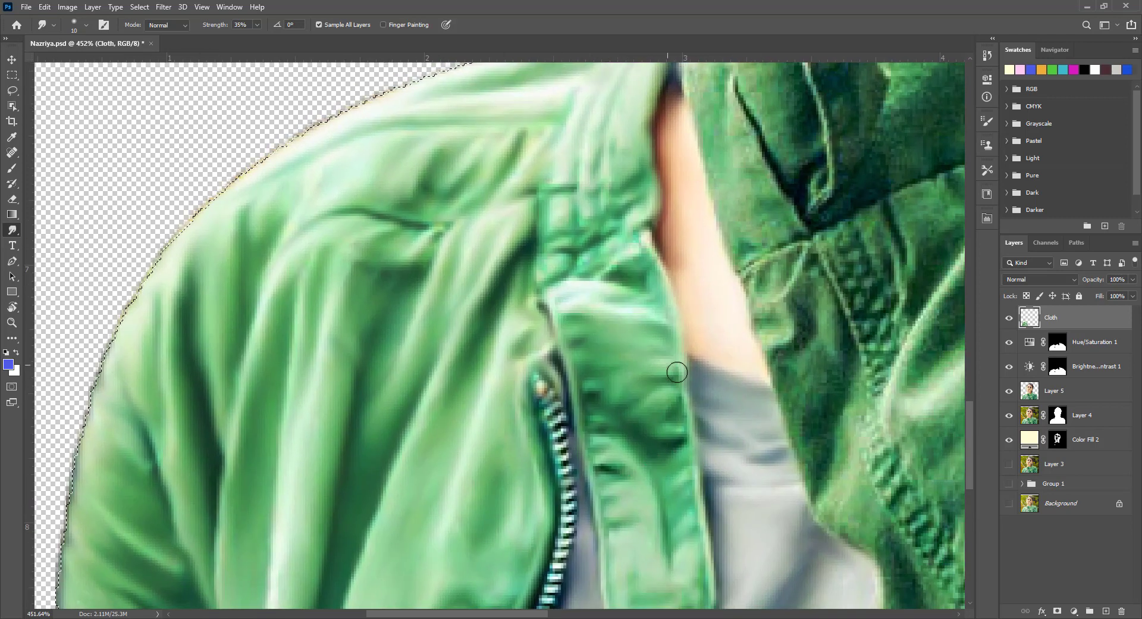
# Step: Blend the collar fabric by the zipper, then soften the cuff's stitching, sleeve crease and right edge
pyautogui.moveTo(648, 468); pyautogui.dragTo(595, 468)
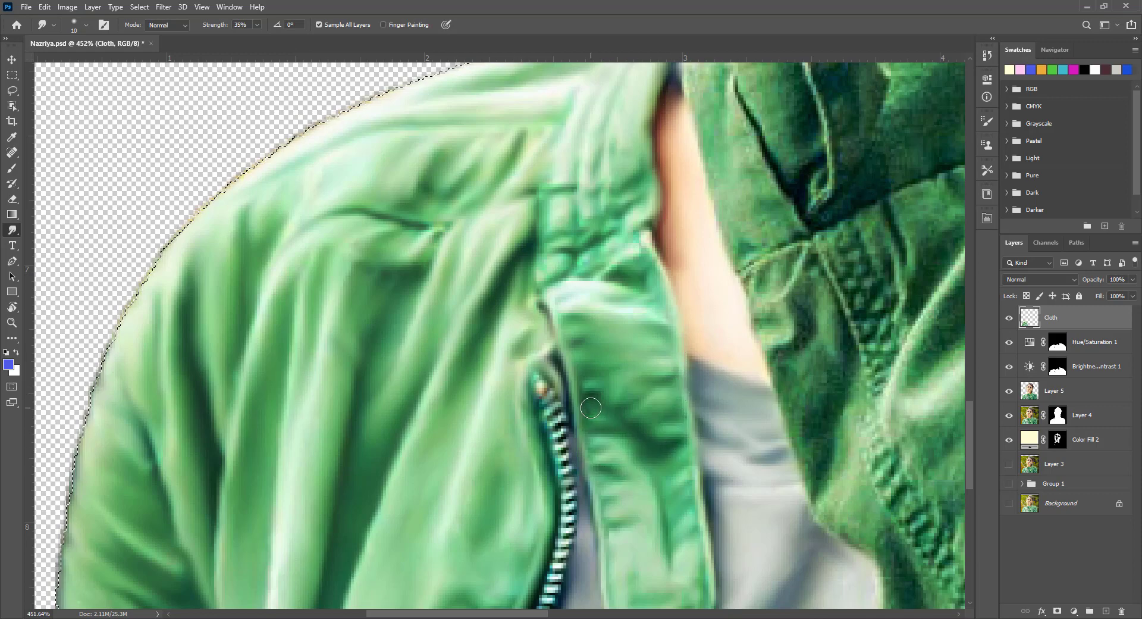
pyautogui.moveTo(591, 408)
pyautogui.mouseDown()
pyautogui.moveTo(612, 408)
pyautogui.moveTo(605, 400)
pyautogui.moveTo(534, 531)
pyautogui.mouseUp()
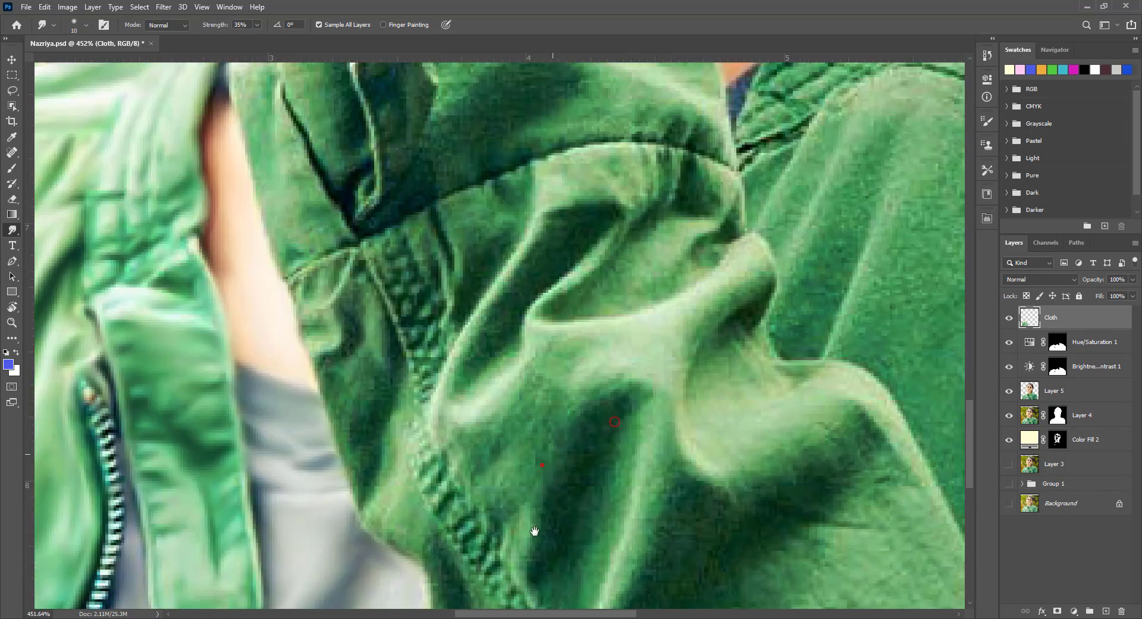
pyautogui.moveTo(530, 179); pyautogui.dragTo(539, 461)
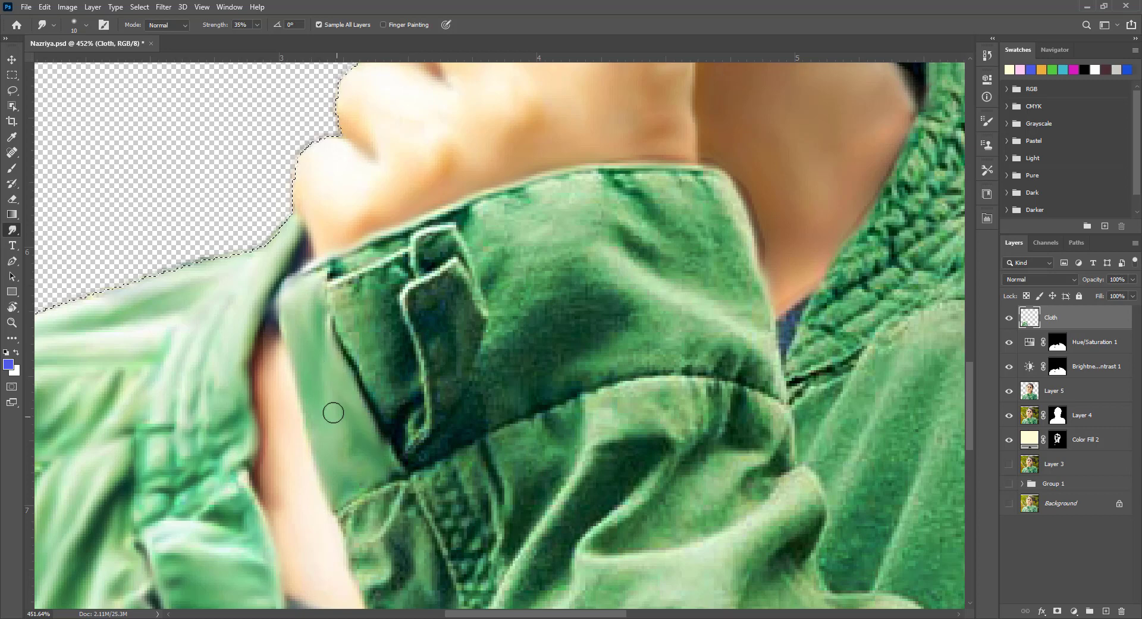
pyautogui.moveTo(333, 412)
pyautogui.mouseDown()
pyautogui.moveTo(345, 286)
pyautogui.moveTo(387, 267)
pyautogui.moveTo(368, 381)
pyautogui.moveTo(422, 437)
pyautogui.moveTo(416, 285)
pyautogui.moveTo(393, 250)
pyautogui.moveTo(464, 220)
pyautogui.moveTo(443, 296)
pyautogui.moveTo(461, 349)
pyautogui.moveTo(445, 420)
pyautogui.moveTo(490, 249)
pyautogui.moveTo(612, 184)
pyautogui.moveTo(651, 256)
pyautogui.moveTo(599, 210)
pyautogui.mouseUp()
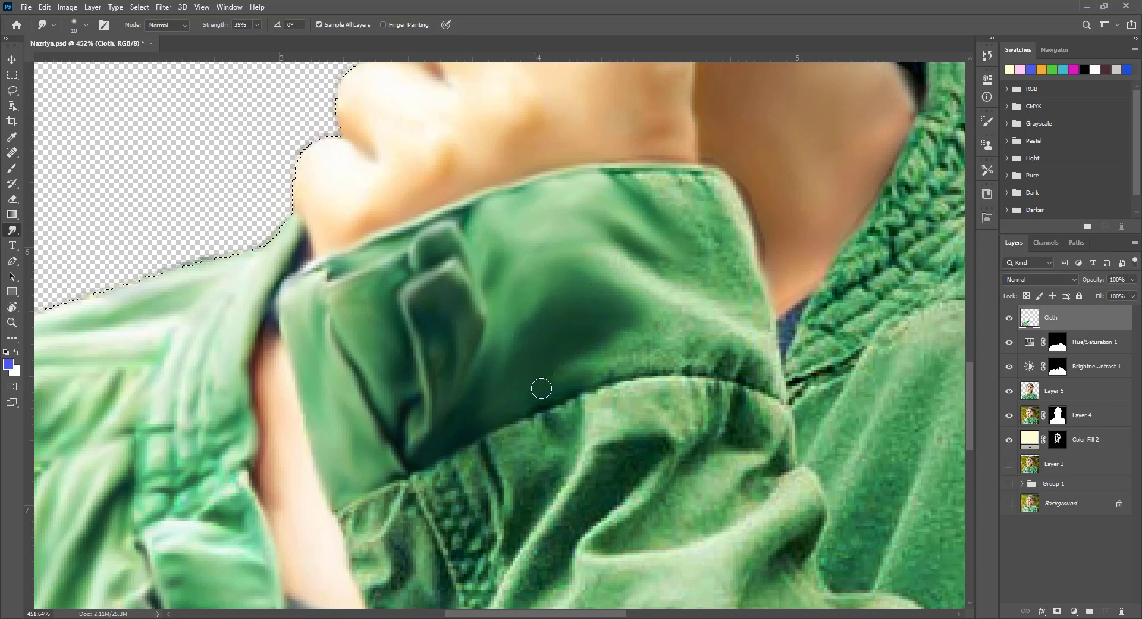
pyautogui.moveTo(541, 389)
pyautogui.mouseDown()
pyautogui.moveTo(711, 366)
pyautogui.moveTo(667, 304)
pyautogui.moveTo(779, 369)
pyautogui.moveTo(741, 214)
pyautogui.mouseUp()
pyautogui.moveTo(761, 274); pyautogui.dragTo(750, 190)
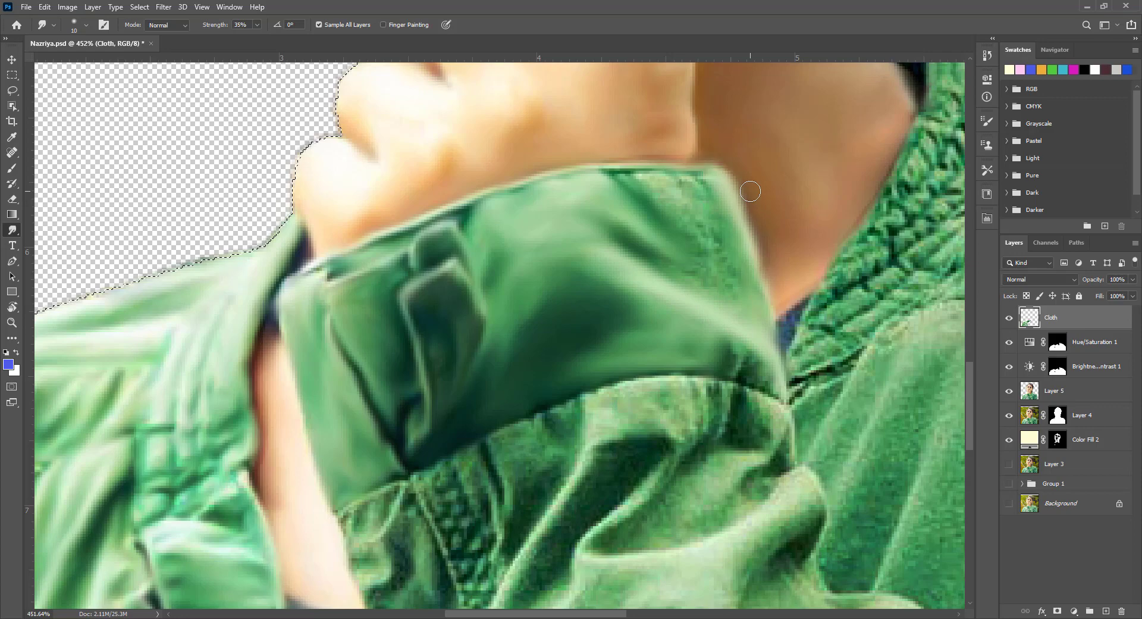
pyautogui.moveTo(740, 379)
pyautogui.mouseDown()
pyautogui.moveTo(737, 229)
pyautogui.moveTo(821, 204)
pyautogui.mouseUp()
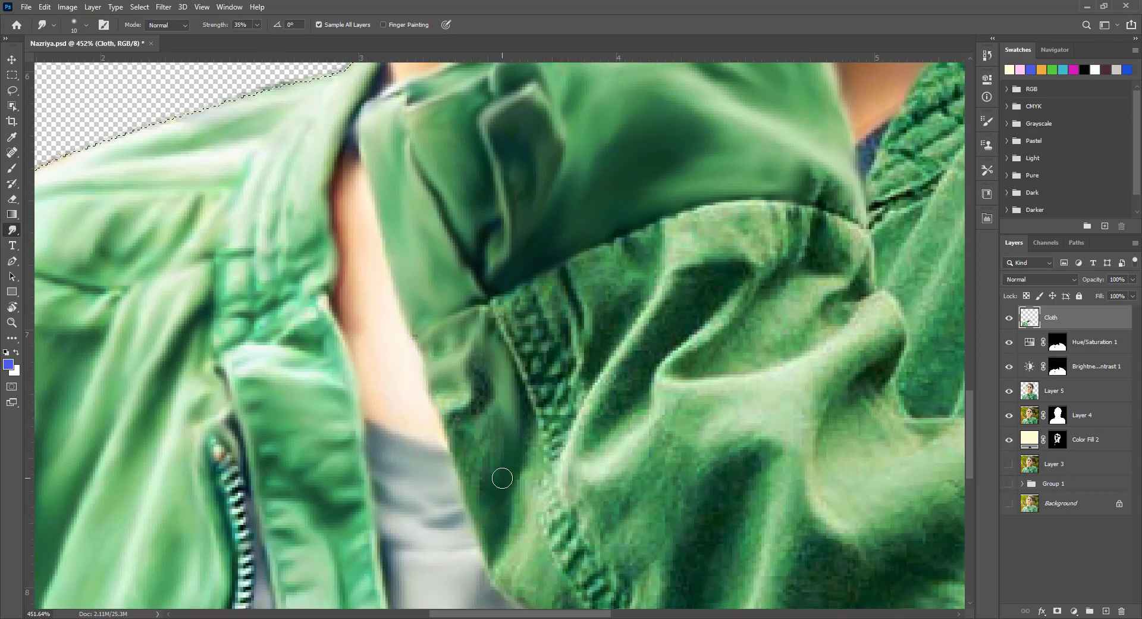
# Step: Smudge the jacket cloth beside the stitched seam near the zipper
pyautogui.scroll(-2, 488, 435)
pyautogui.hscroll(2, 488, 435)
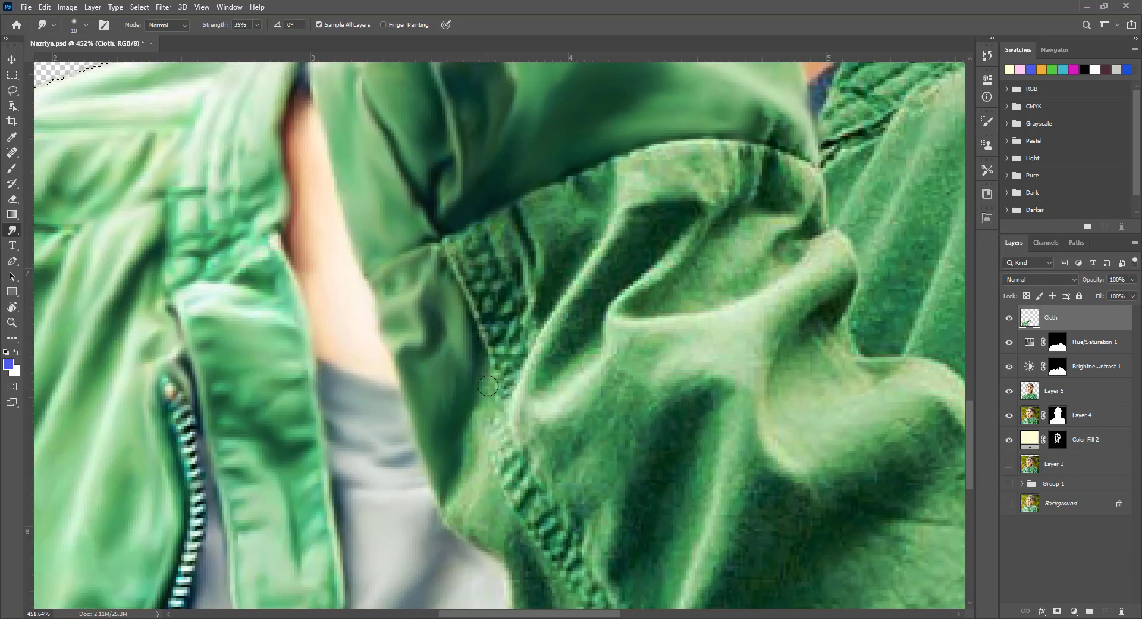
pyautogui.scroll(-3, 491, 354)
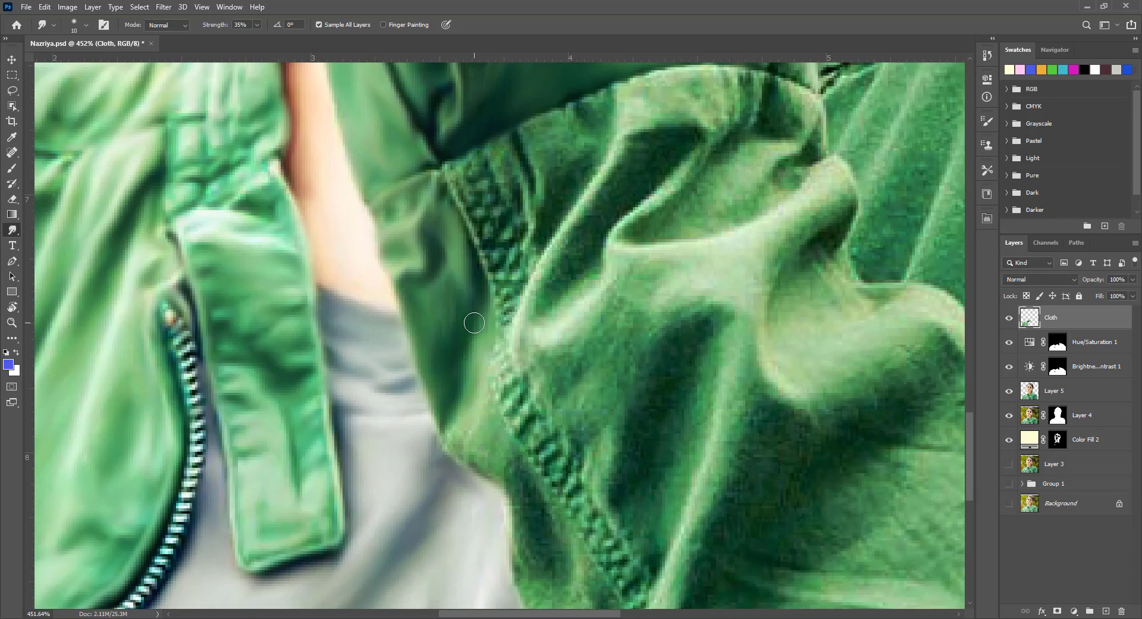
pyautogui.scroll(-4, 484, 343)
pyautogui.hscroll(1, 484, 343)
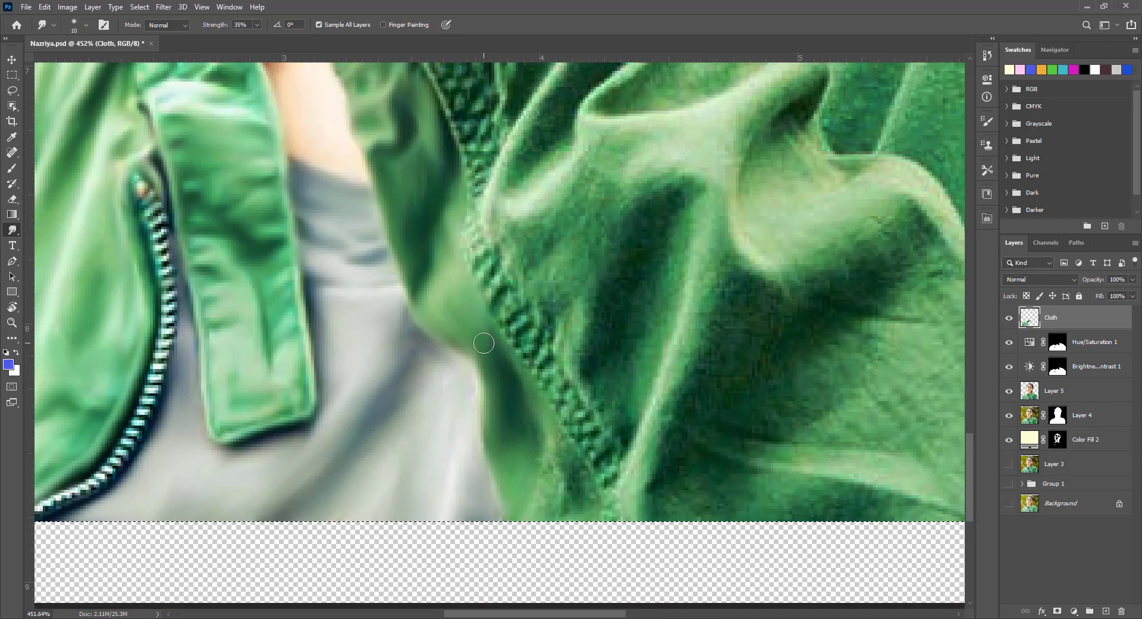
pyautogui.moveTo(508, 464); pyautogui.dragTo(566, 496)
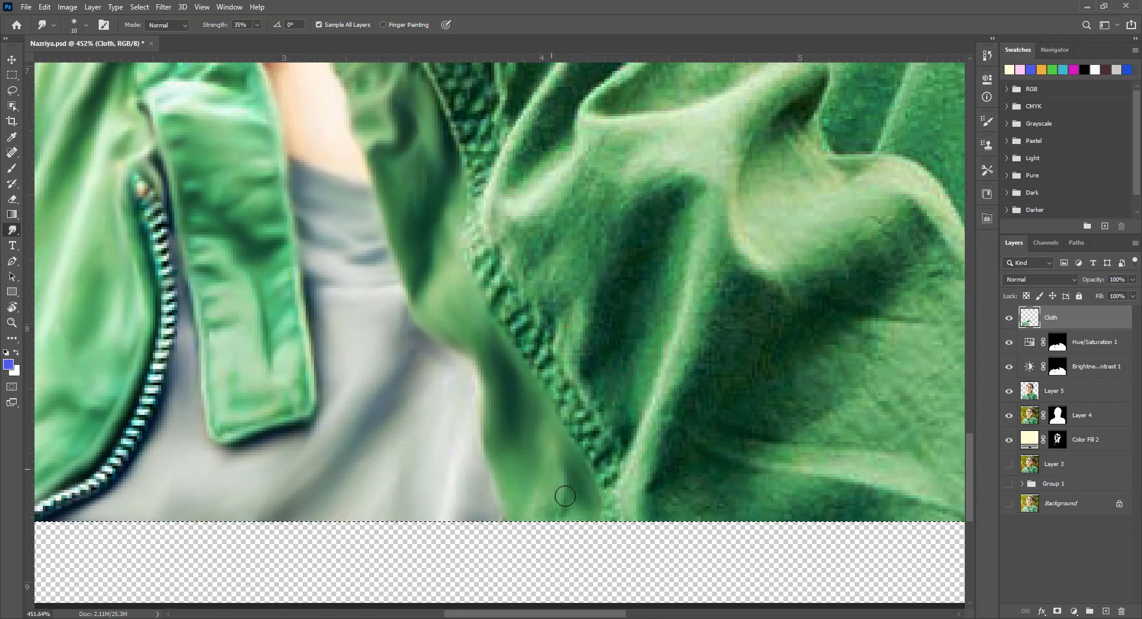
# Step: Smudge the collar edge and the dark folds below the collar smooth
pyautogui.scroll(10, 739, 385)
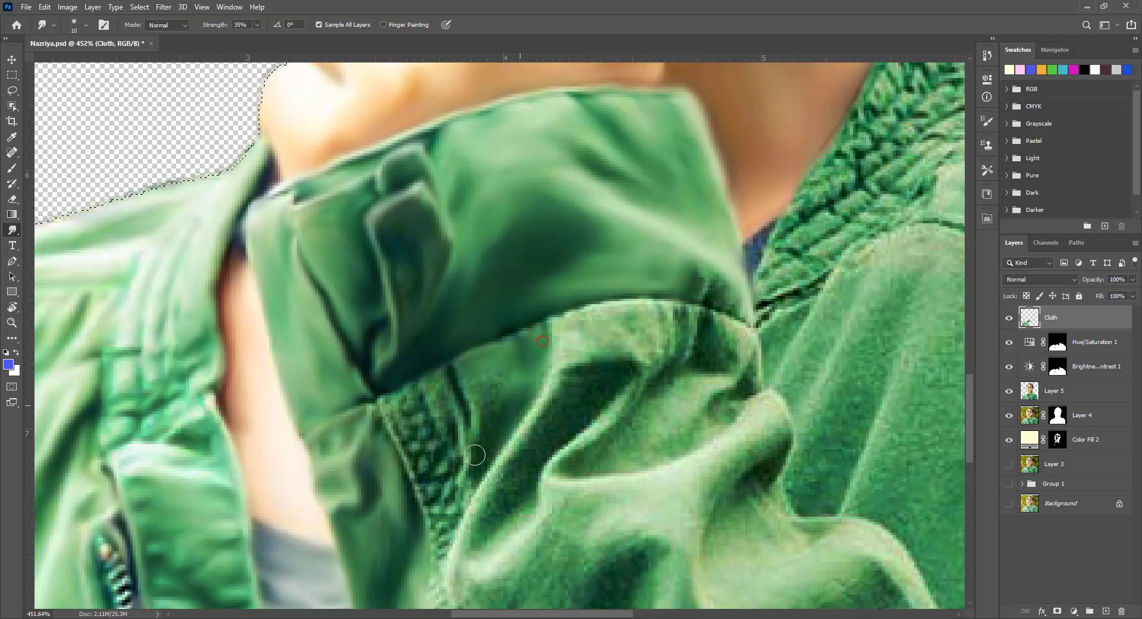
pyautogui.moveTo(574, 316)
pyautogui.mouseDown()
pyautogui.moveTo(502, 503)
pyautogui.moveTo(573, 452)
pyautogui.mouseUp()
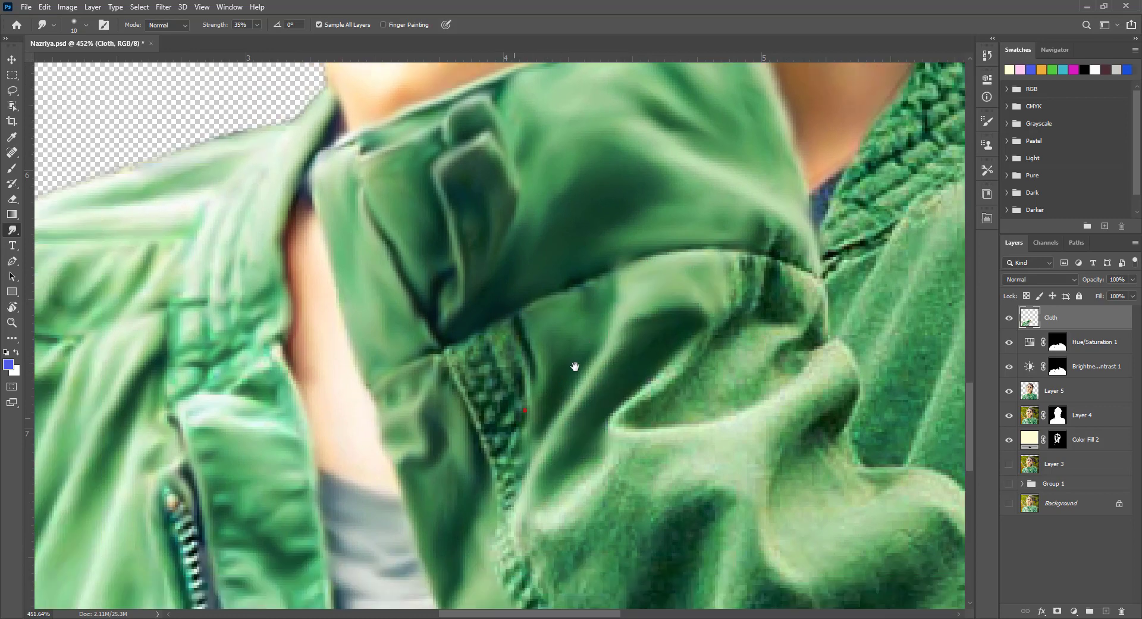
pyautogui.moveTo(573, 364); pyautogui.dragTo(489, 367)
pyautogui.hscroll(1, 572, 324)
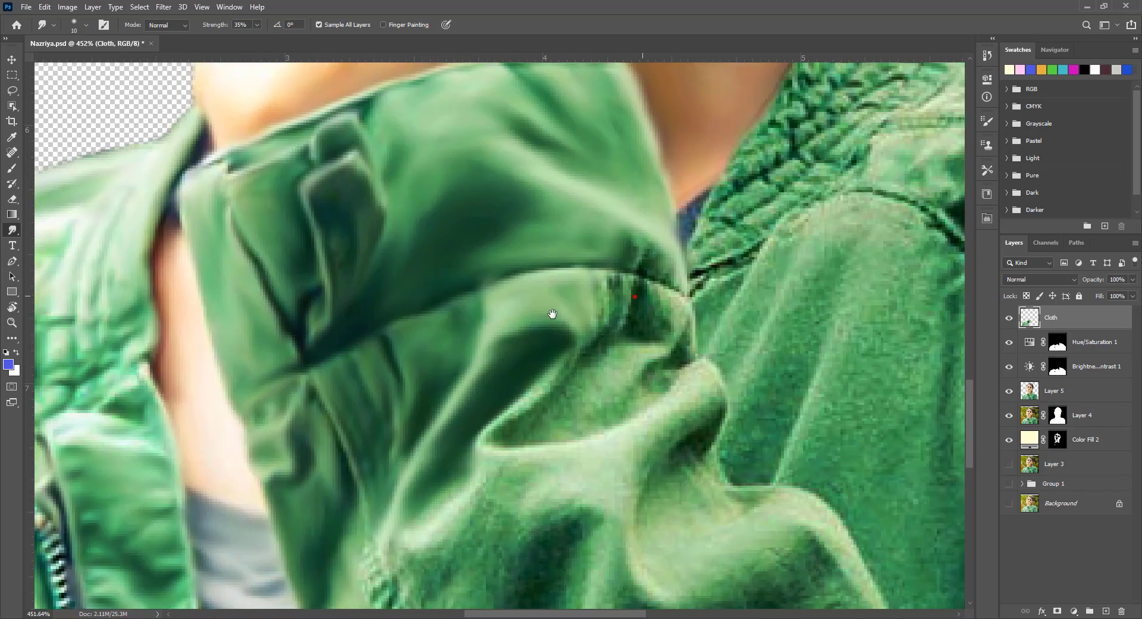
pyautogui.hscroll(3, 551, 316)
pyautogui.moveTo(645, 238)
pyautogui.mouseDown()
pyautogui.moveTo(657, 308)
pyautogui.moveTo(629, 410)
pyautogui.mouseUp()
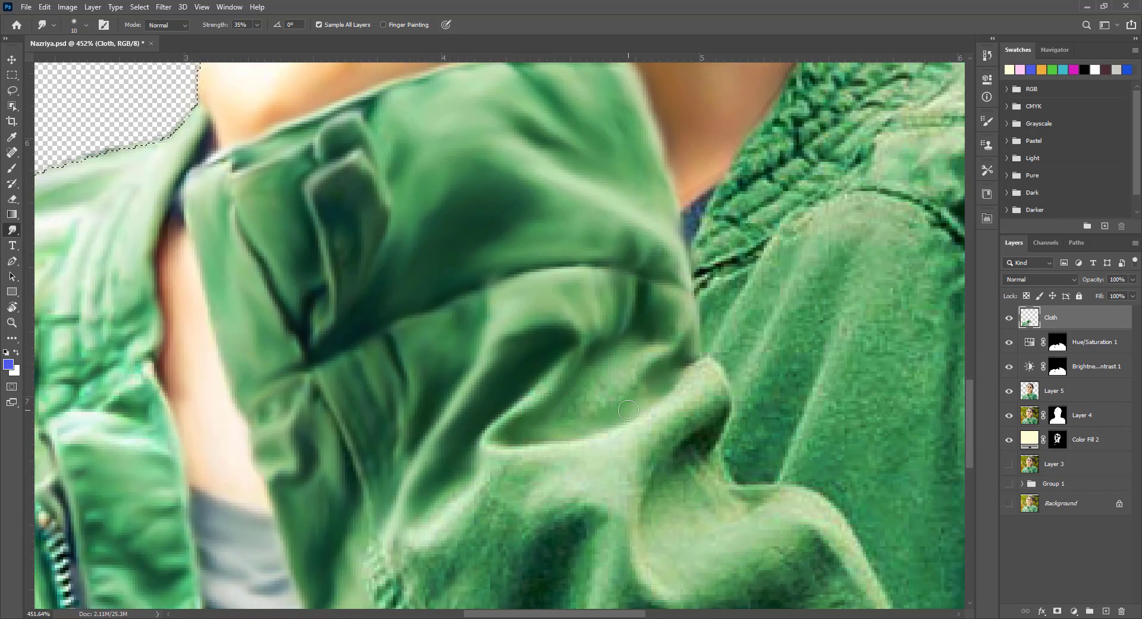
pyautogui.scroll(-3, 617, 352)
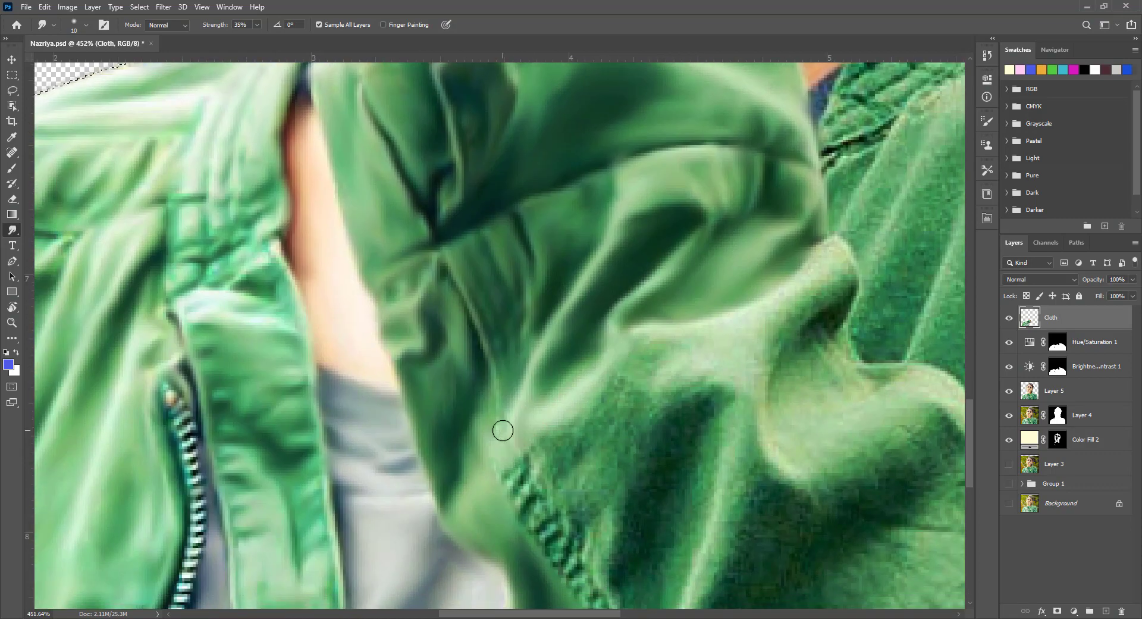
pyautogui.moveTo(503, 429)
pyautogui.mouseDown()
pyautogui.moveTo(506, 294)
pyautogui.moveTo(464, 339)
pyautogui.mouseUp()
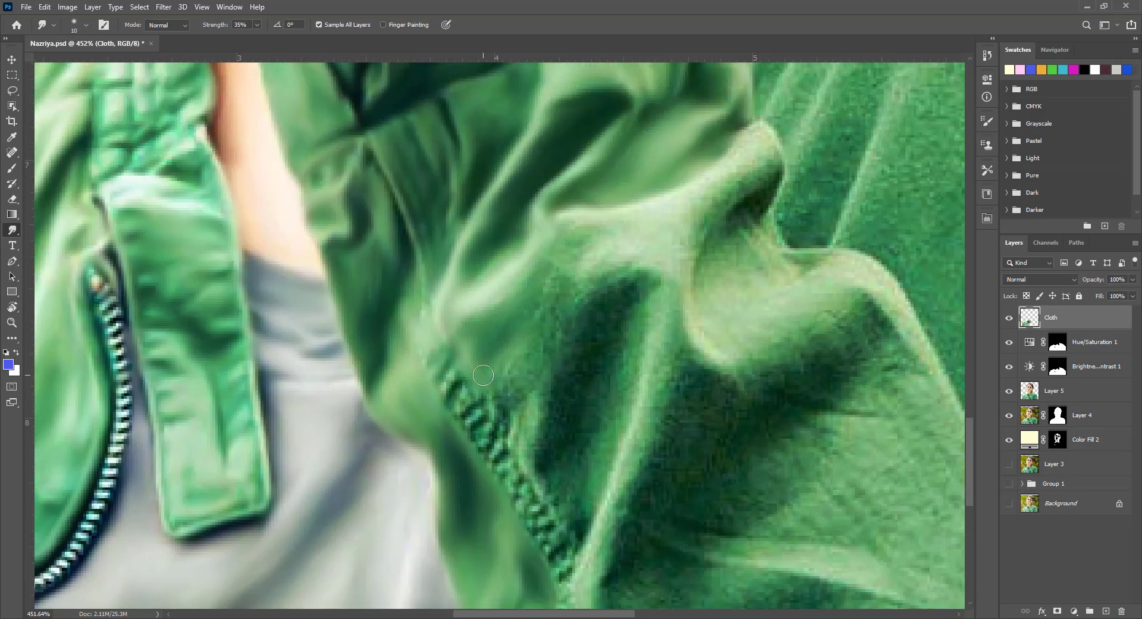
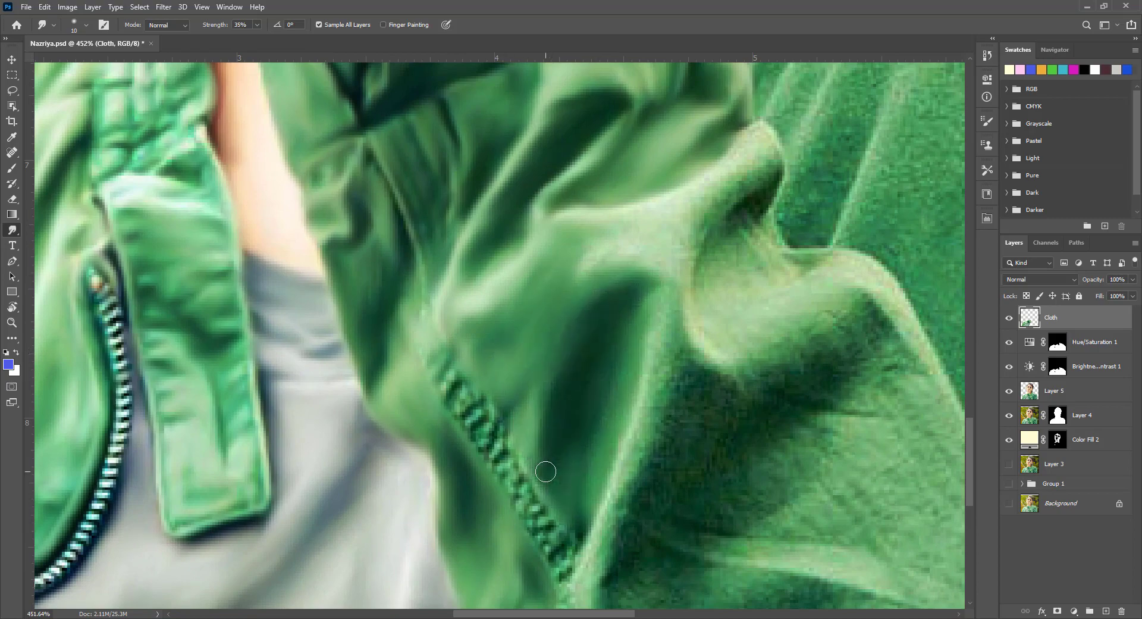
# Step: Smear the zipper texture along the jacket fold and the fold edge near the notch
pyautogui.moveTo(564, 546); pyautogui.dragTo(446, 383)
pyautogui.moveTo(638, 355)
pyautogui.mouseDown()
pyautogui.moveTo(593, 371)
pyautogui.moveTo(472, 451)
pyautogui.mouseUp()
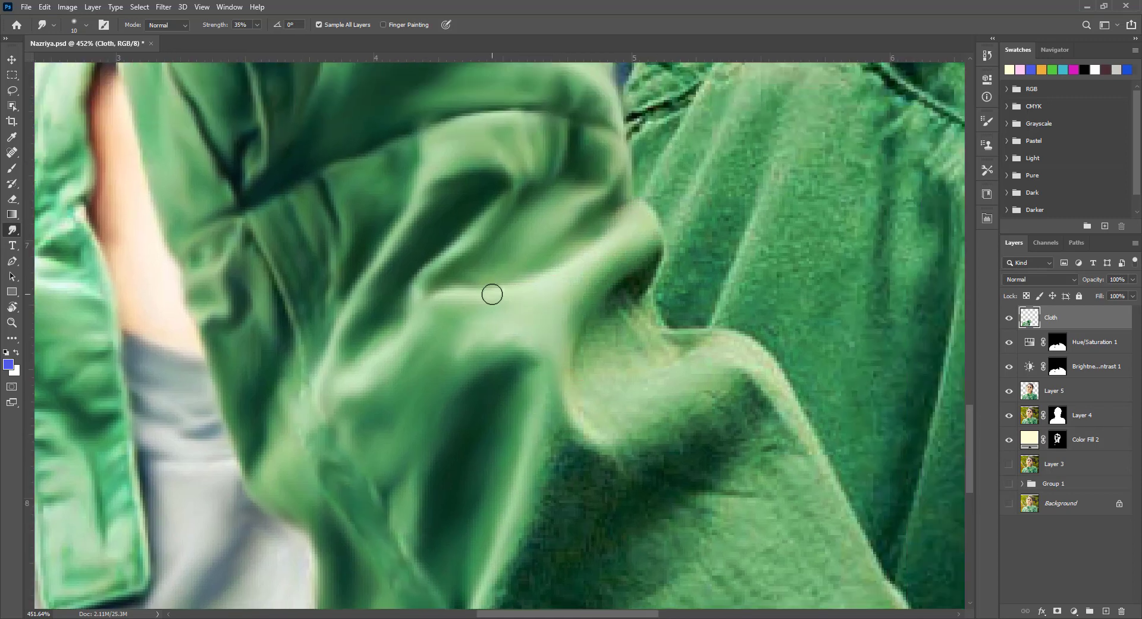
pyautogui.moveTo(492, 294); pyautogui.dragTo(375, 284)
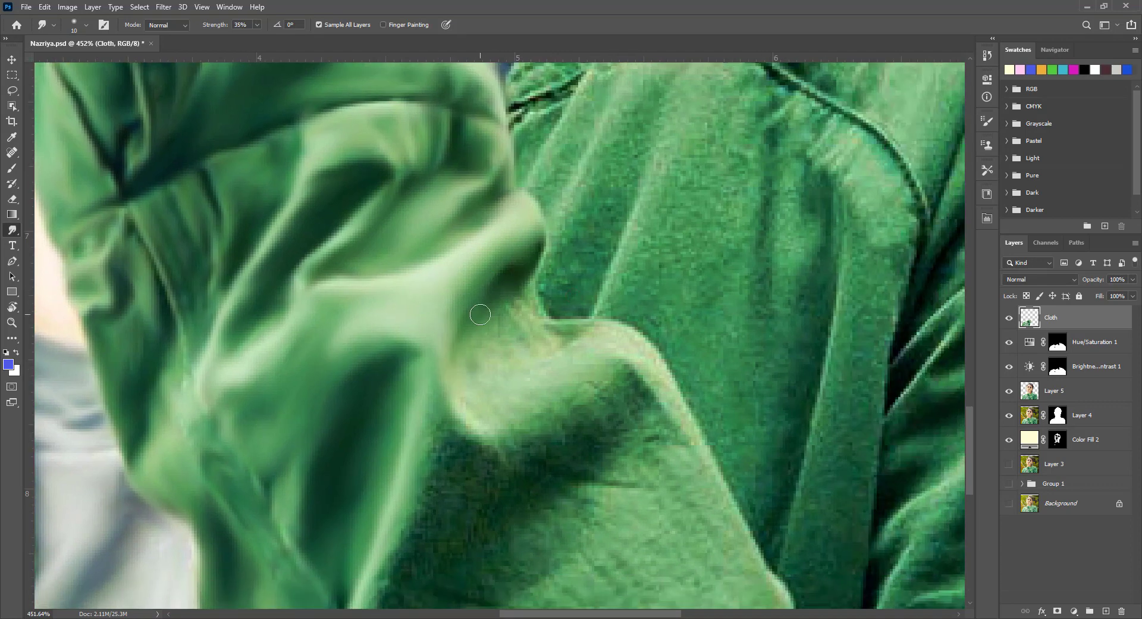
pyautogui.moveTo(524, 331); pyautogui.dragTo(564, 342)
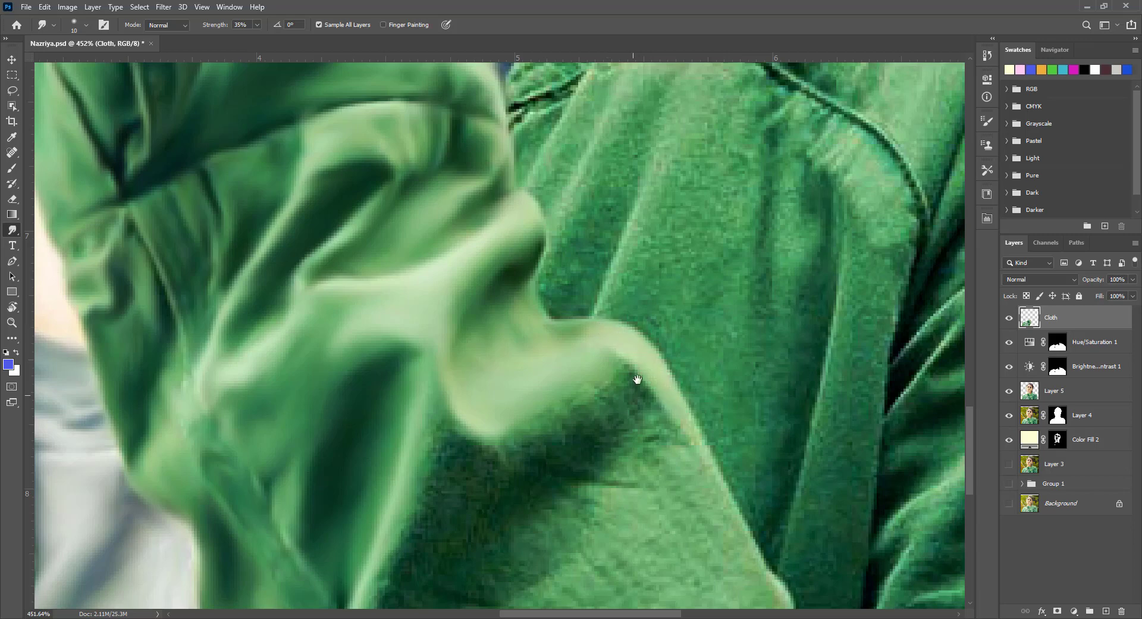
# Step: Smooth the dark shadowed fold, its lighter right edge and the textured bottom fold into the fabric
pyautogui.scroll(-2, 633, 377)
pyautogui.scroll(-2, 490, 470)
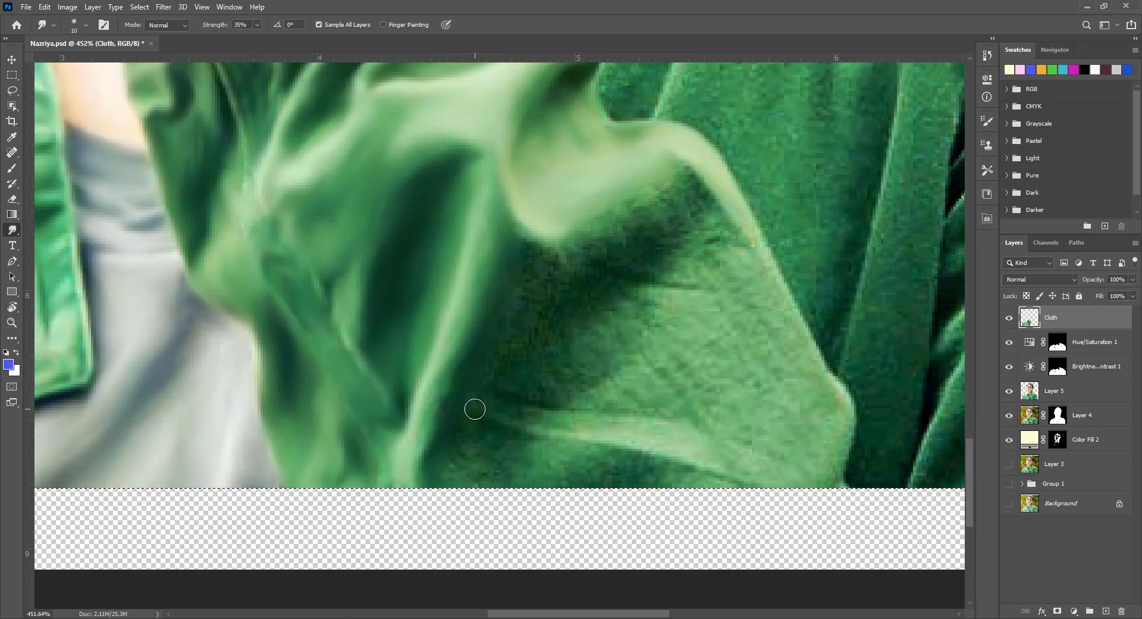
pyautogui.moveTo(529, 245); pyautogui.dragTo(730, 238)
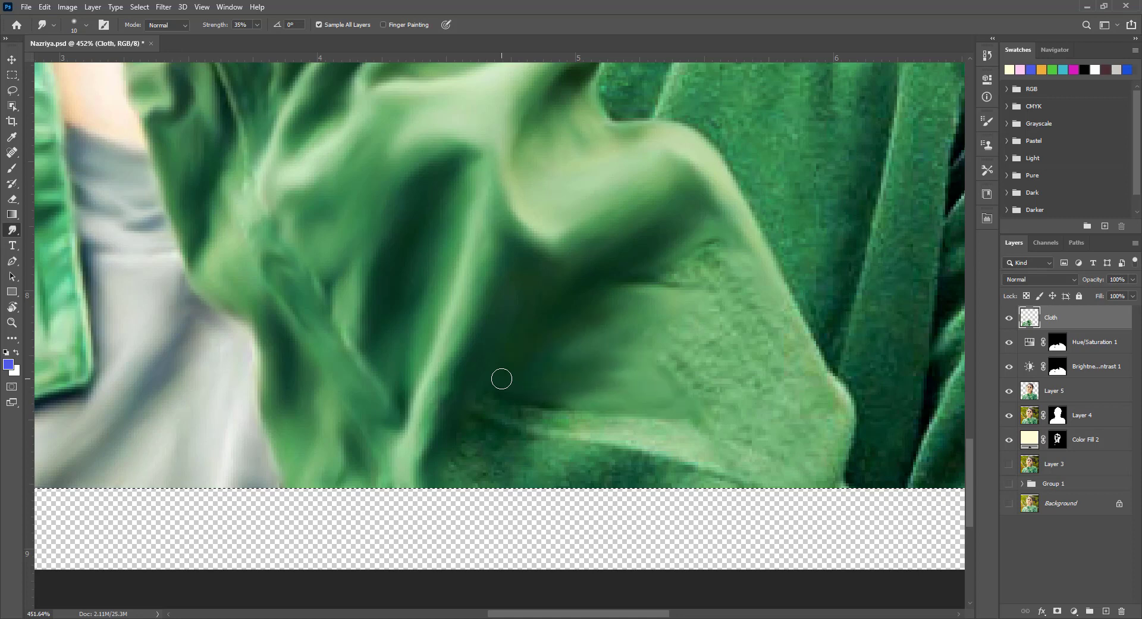
pyautogui.moveTo(637, 284); pyautogui.dragTo(714, 281)
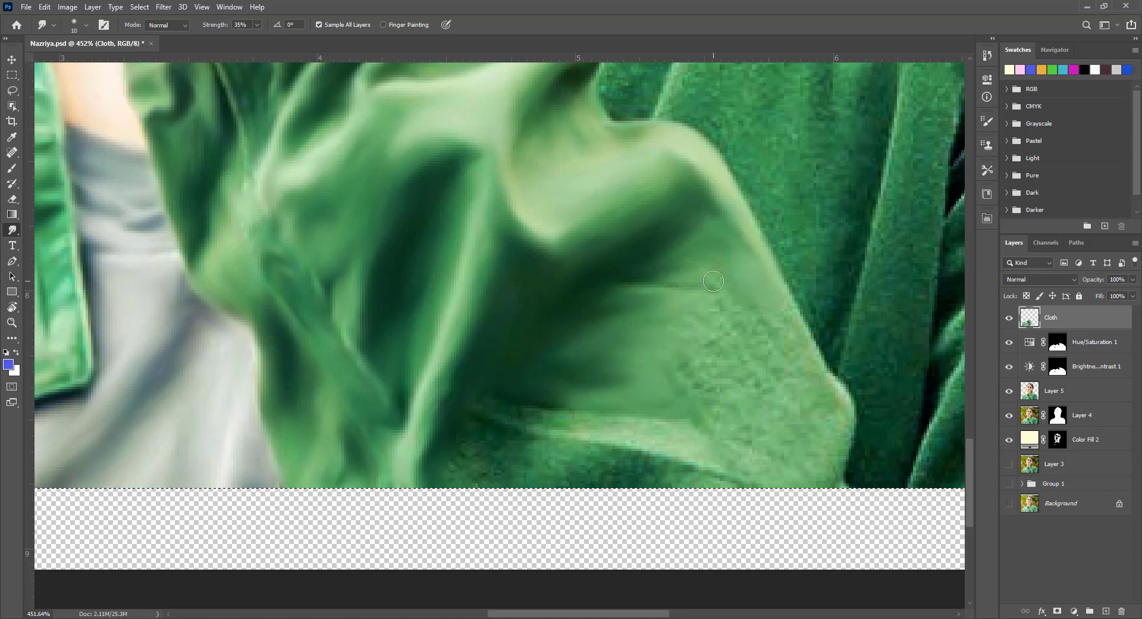
pyautogui.moveTo(774, 304); pyautogui.dragTo(822, 363)
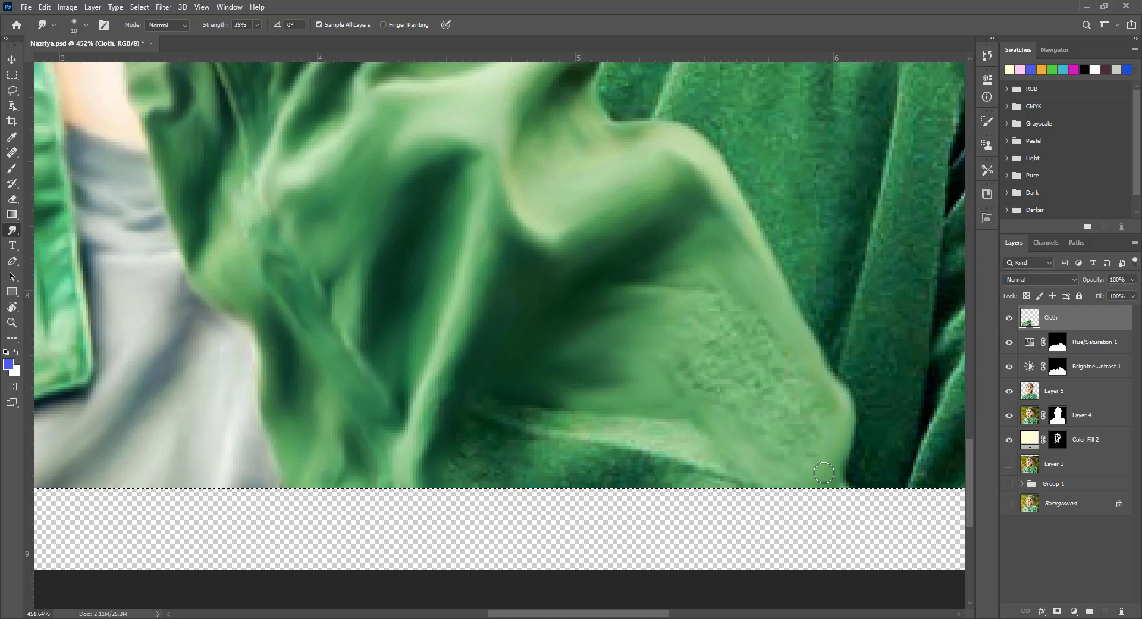
pyautogui.moveTo(645, 275); pyautogui.dragTo(735, 303)
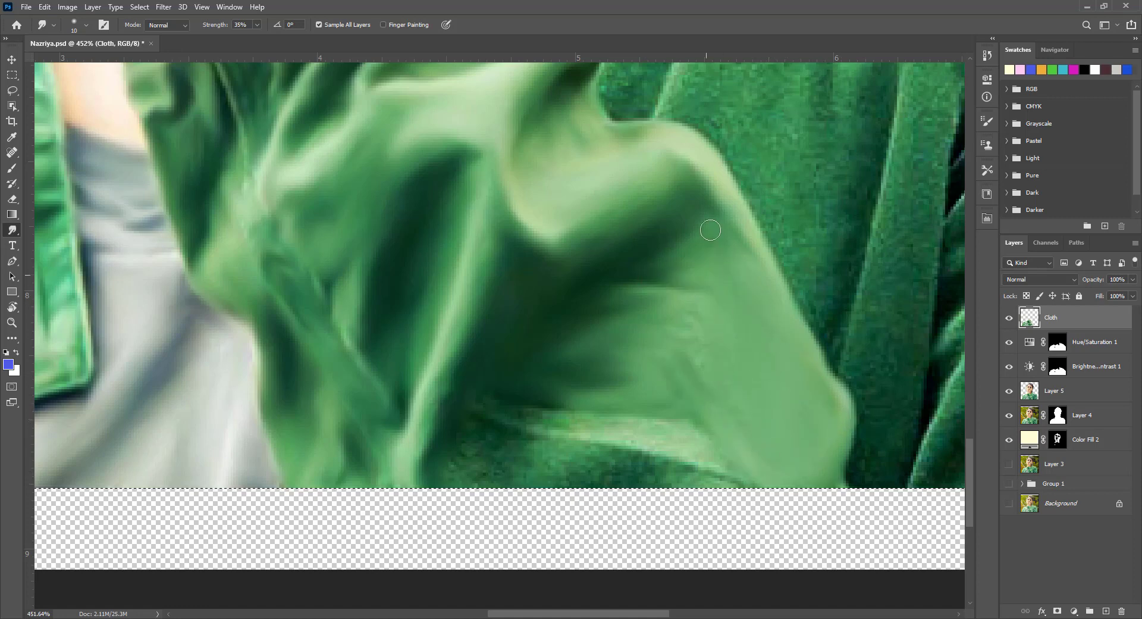
pyautogui.moveTo(710, 230)
pyautogui.mouseDown()
pyautogui.moveTo(681, 226)
pyautogui.moveTo(677, 360)
pyautogui.mouseUp()
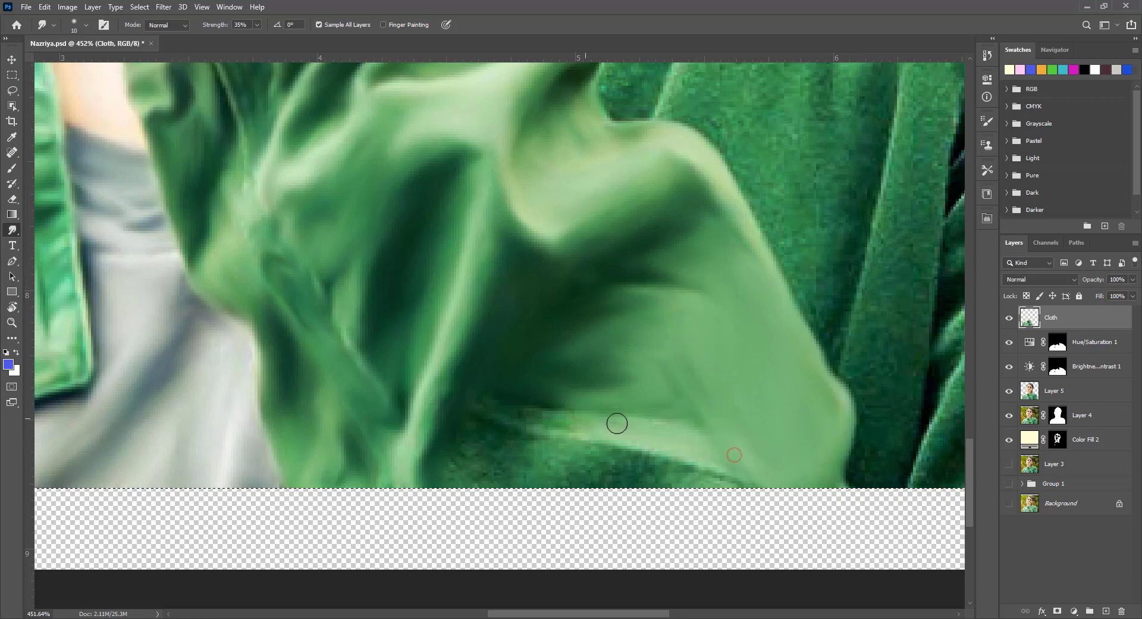
pyautogui.moveTo(526, 462)
pyautogui.mouseDown()
pyautogui.moveTo(441, 424)
pyautogui.moveTo(611, 458)
pyautogui.mouseUp()
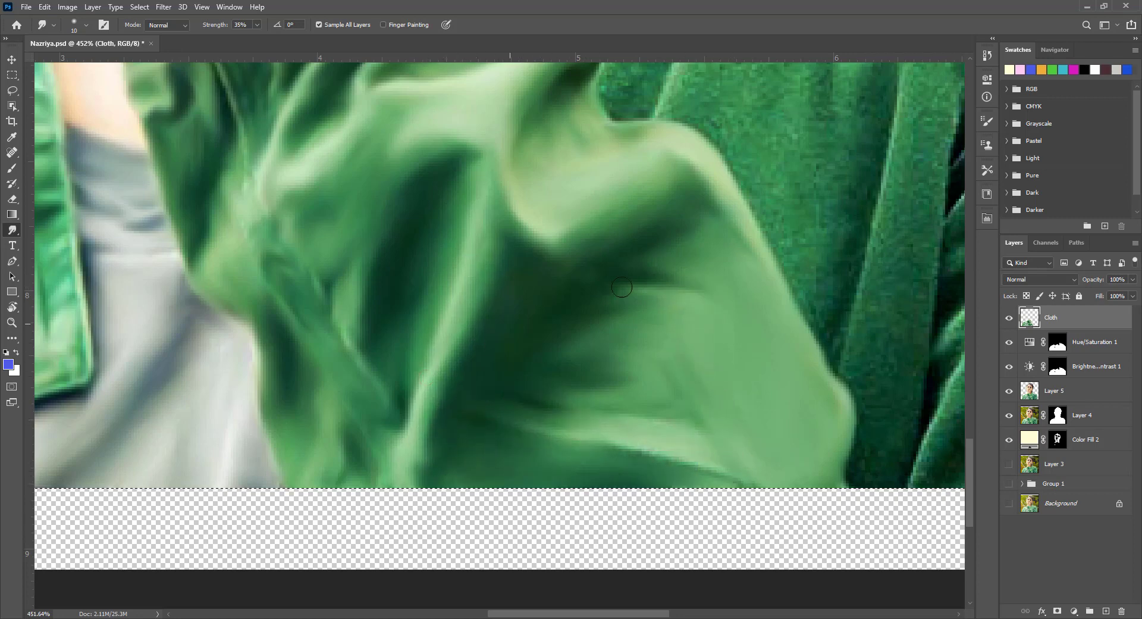
pyautogui.moveTo(708, 400)
pyautogui.mouseDown()
pyautogui.moveTo(547, 415)
pyautogui.moveTo(484, 406)
pyautogui.mouseUp()
# Step: Smudge the grainy fabric downward from the shoulder seam on the Cloth layer
pyautogui.scroll(5, 670, 484)
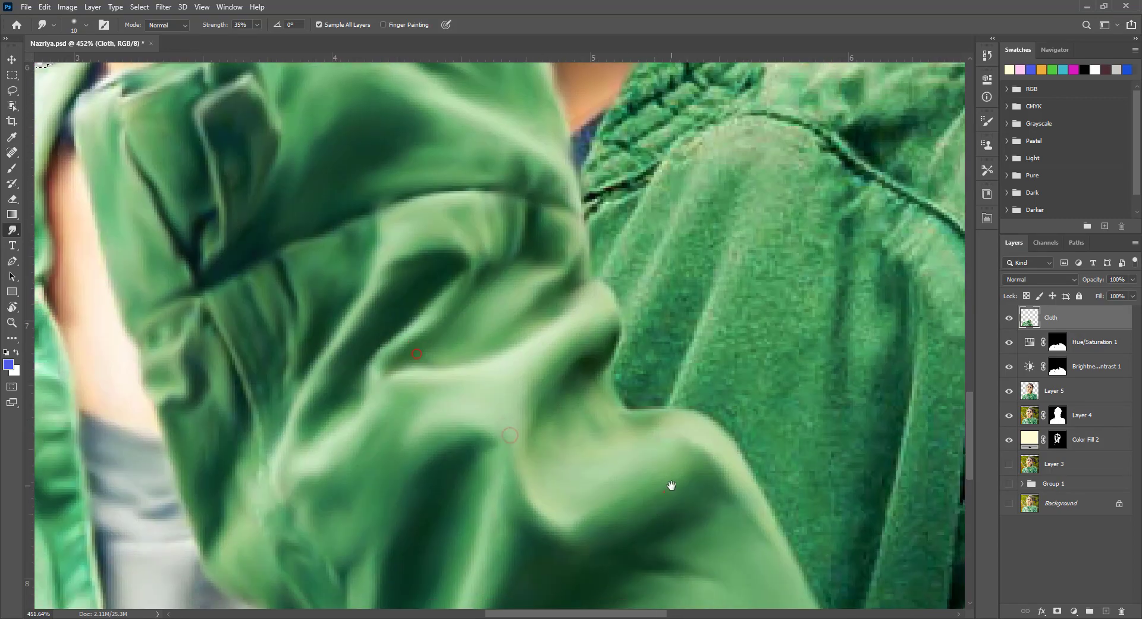
pyautogui.scroll(5, 711, 466)
pyautogui.scroll(3, 594, 331)
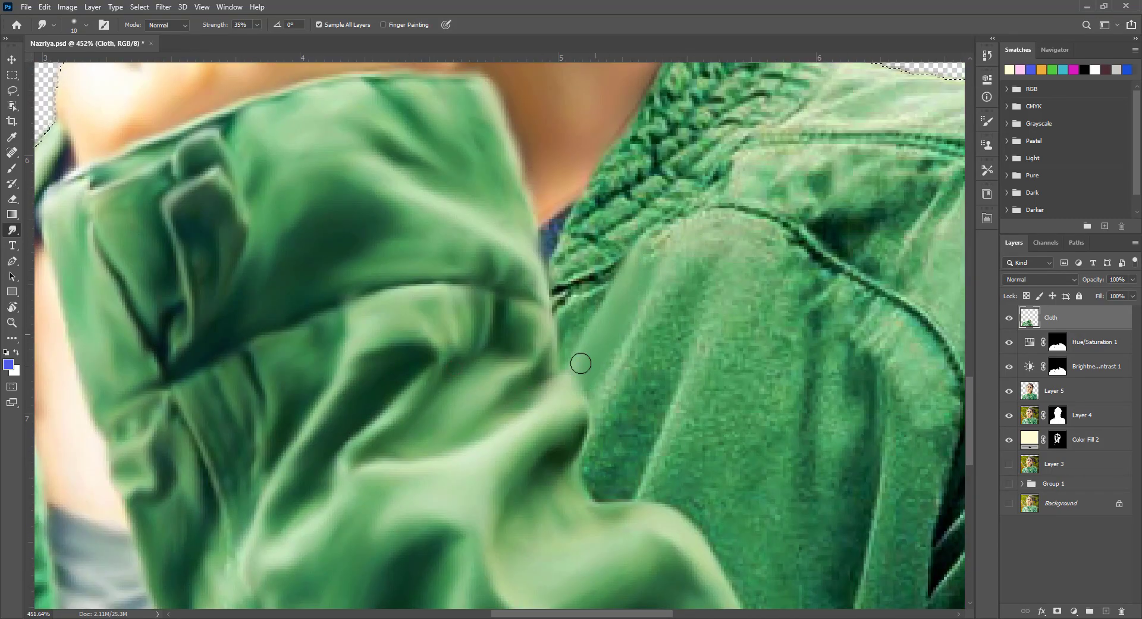
pyautogui.moveTo(716, 224); pyautogui.dragTo(627, 430)
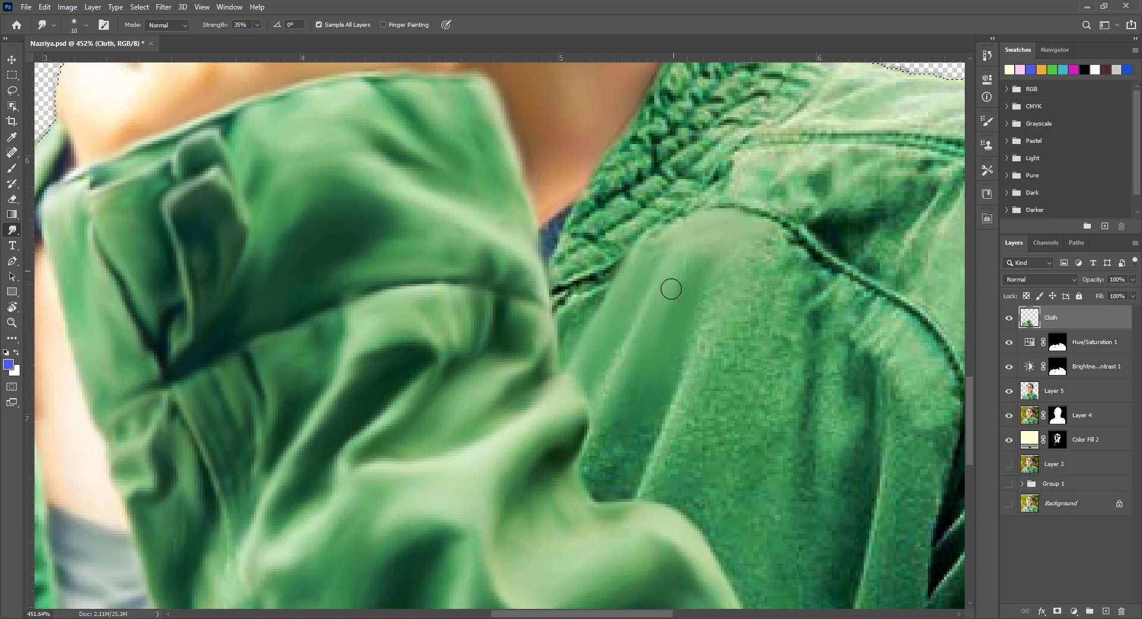
pyautogui.moveTo(670, 288)
pyautogui.mouseDown()
pyautogui.moveTo(598, 440)
pyautogui.moveTo(594, 476)
pyautogui.moveTo(606, 454)
pyautogui.moveTo(595, 491)
pyautogui.moveTo(657, 484)
pyautogui.mouseUp()
pyautogui.moveTo(781, 236); pyautogui.dragTo(700, 420)
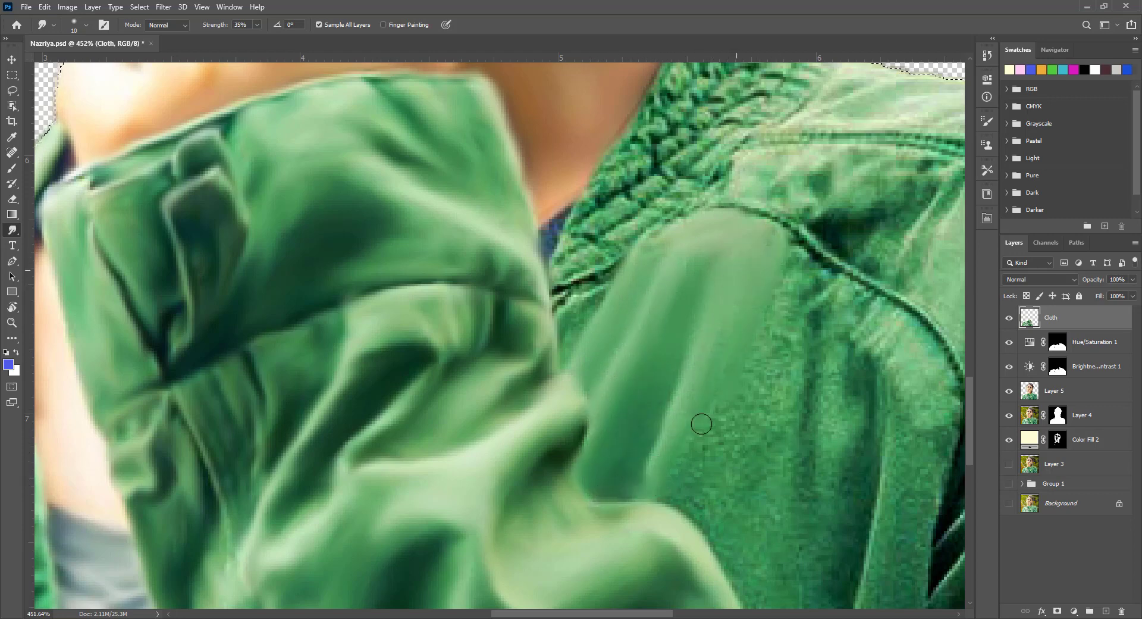
pyautogui.moveTo(748, 267)
pyautogui.mouseDown()
pyautogui.moveTo(724, 415)
pyautogui.moveTo(745, 501)
pyautogui.moveTo(724, 488)
pyautogui.mouseUp()
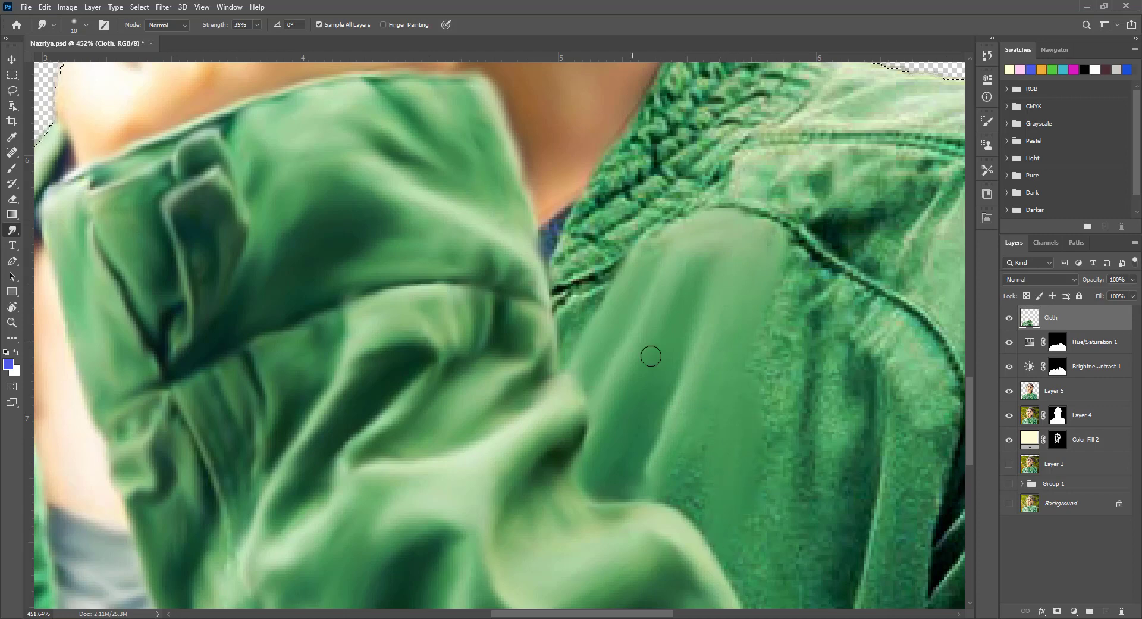
# Step: Hide and re-show Layer 5 to compare the smudged cloth, zooming back in on the shoulder
pyautogui.scroll(-2, 661, 331)
pyautogui.hscroll(3, 604, 310)
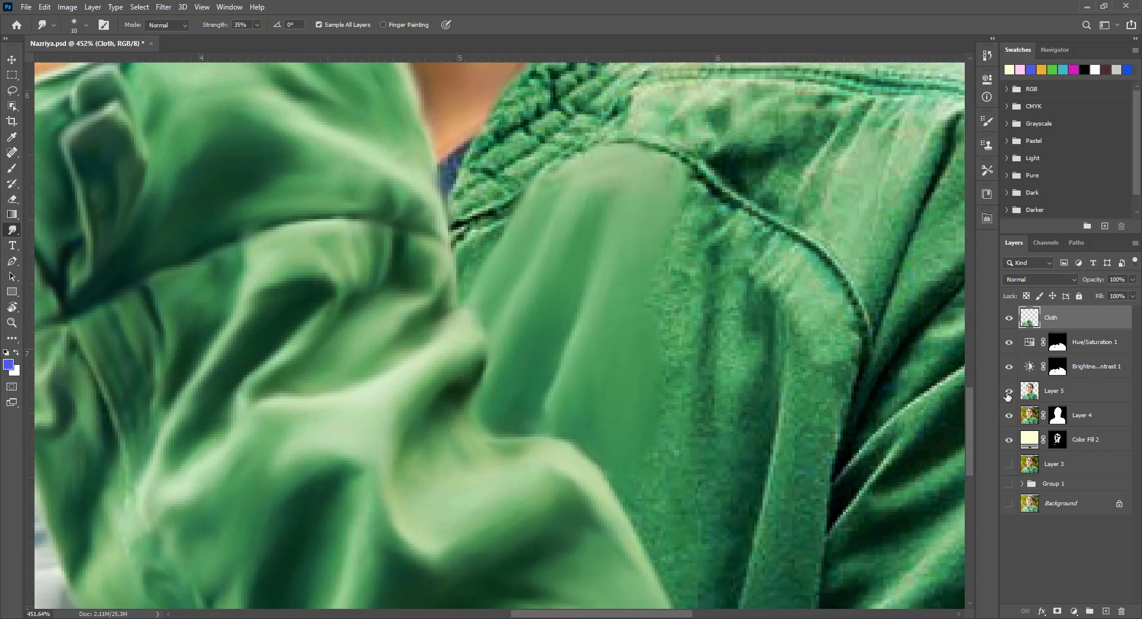
pyautogui.click(1010, 392)
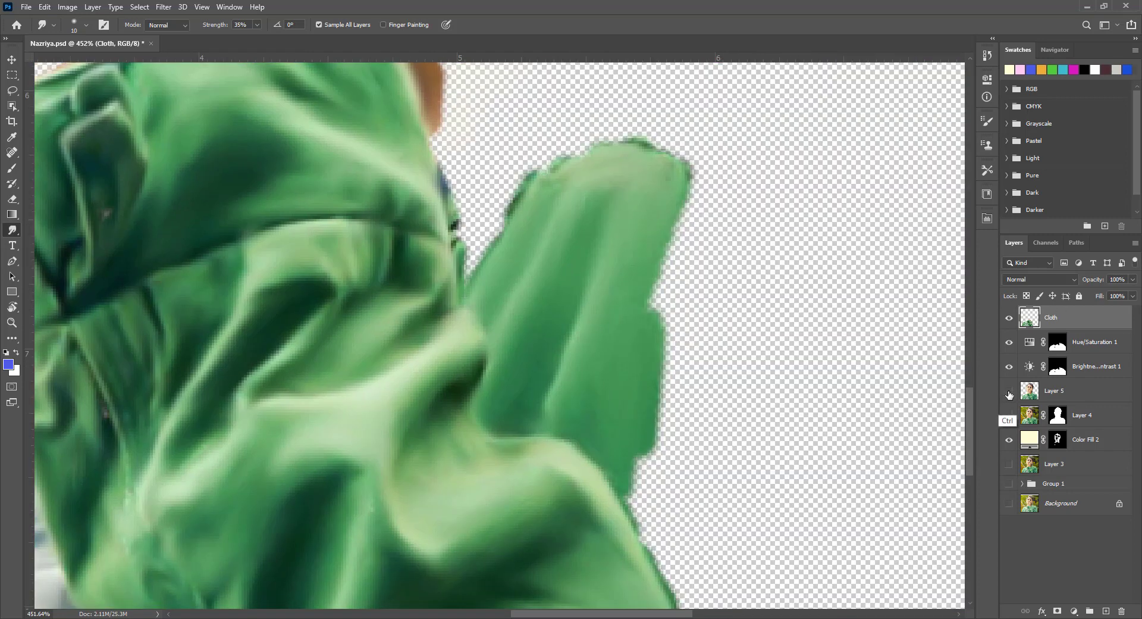
pyautogui.hotkey('ctrl', '0')
pyautogui.hotkey('ctrl', '+')
pyautogui.click(1010, 391)
pyautogui.hotkey('ctrl', '+')
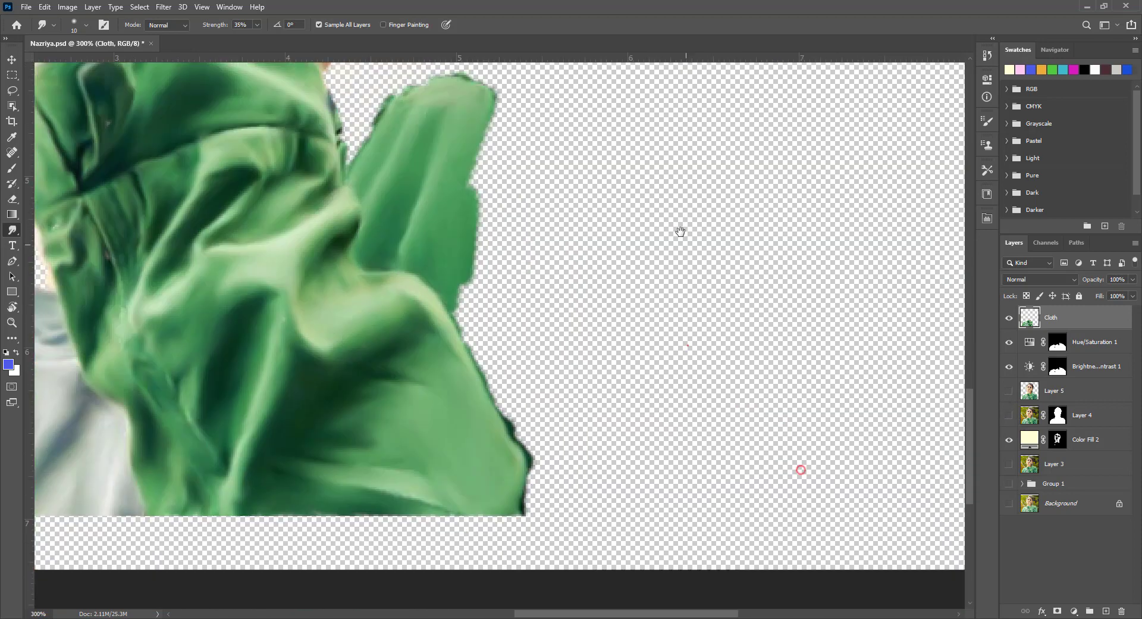
pyautogui.scroll(-3, 711, 425)
pyautogui.hscroll(3, 660, 398)
pyautogui.scroll(5, 822, 412)
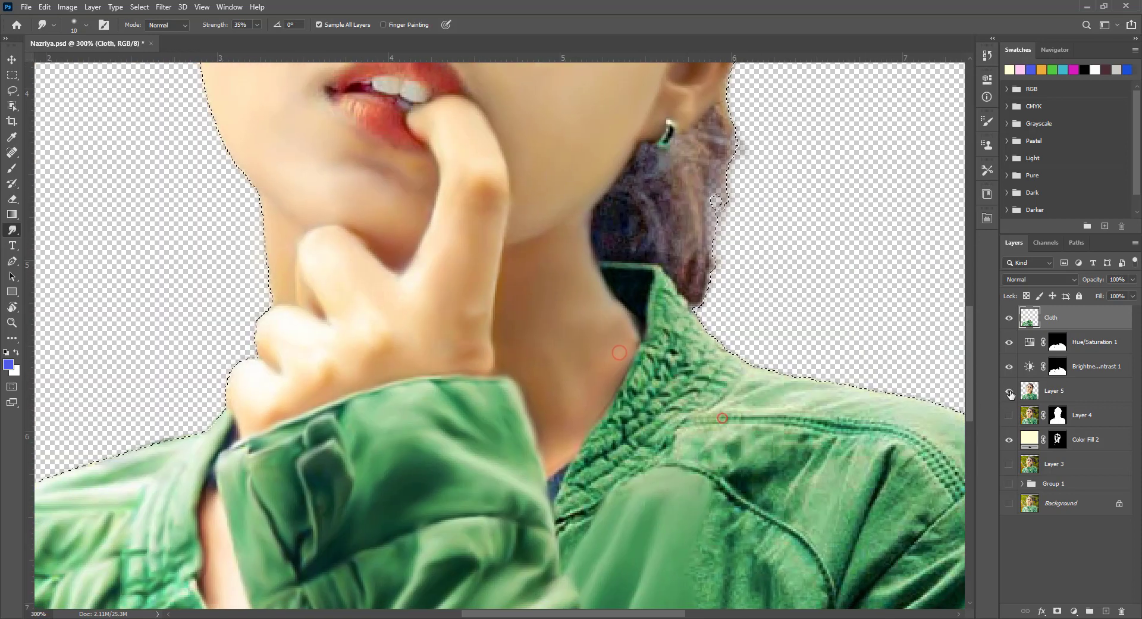
pyautogui.scroll(-5, 752, 475)
pyautogui.hotkey('ctrl', 'd')
# Step: With a larger brush, smooth the fabric near the shoulder seam, the sleeve panel and the knitted collar
pyautogui.moveTo(581, 323); pyautogui.dragTo(579, 319)
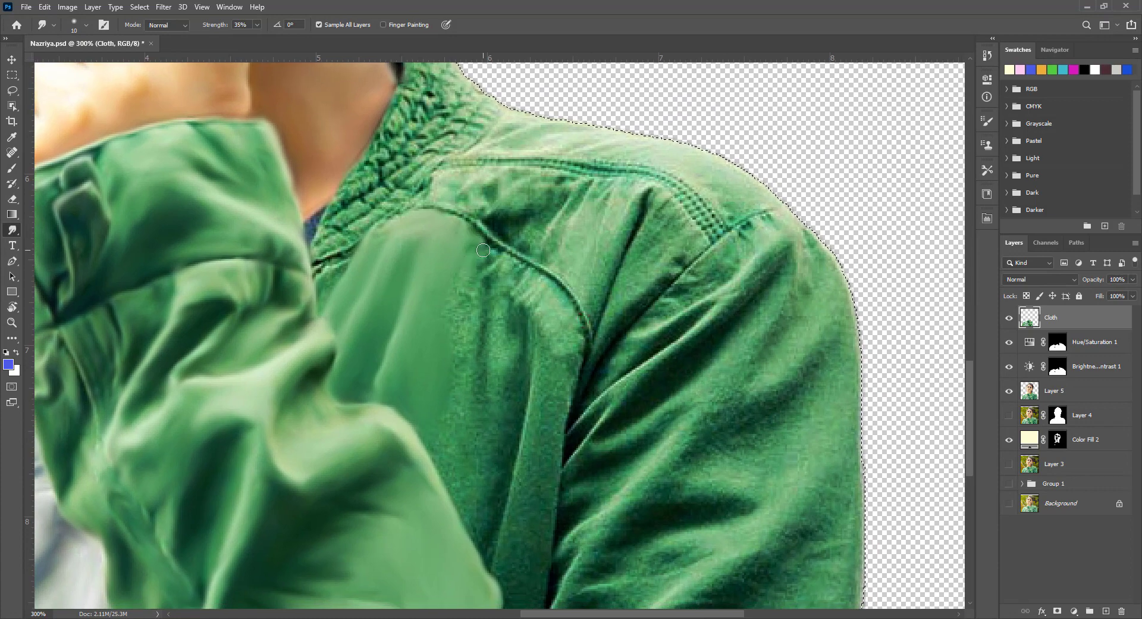
pyautogui.press(']')
pyautogui.press(']')
pyautogui.press(']')
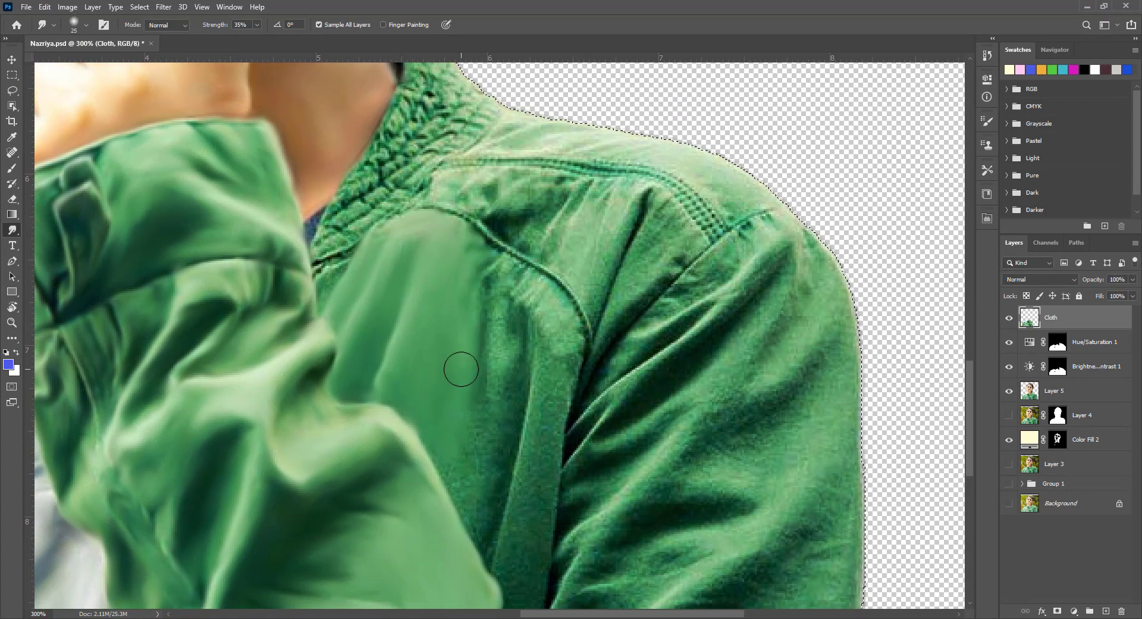
pyautogui.moveTo(461, 333); pyautogui.dragTo(476, 523)
pyautogui.moveTo(514, 386)
pyautogui.mouseDown()
pyautogui.moveTo(492, 289)
pyautogui.moveTo(467, 438)
pyautogui.mouseUp()
pyautogui.moveTo(754, 402); pyautogui.dragTo(758, 309)
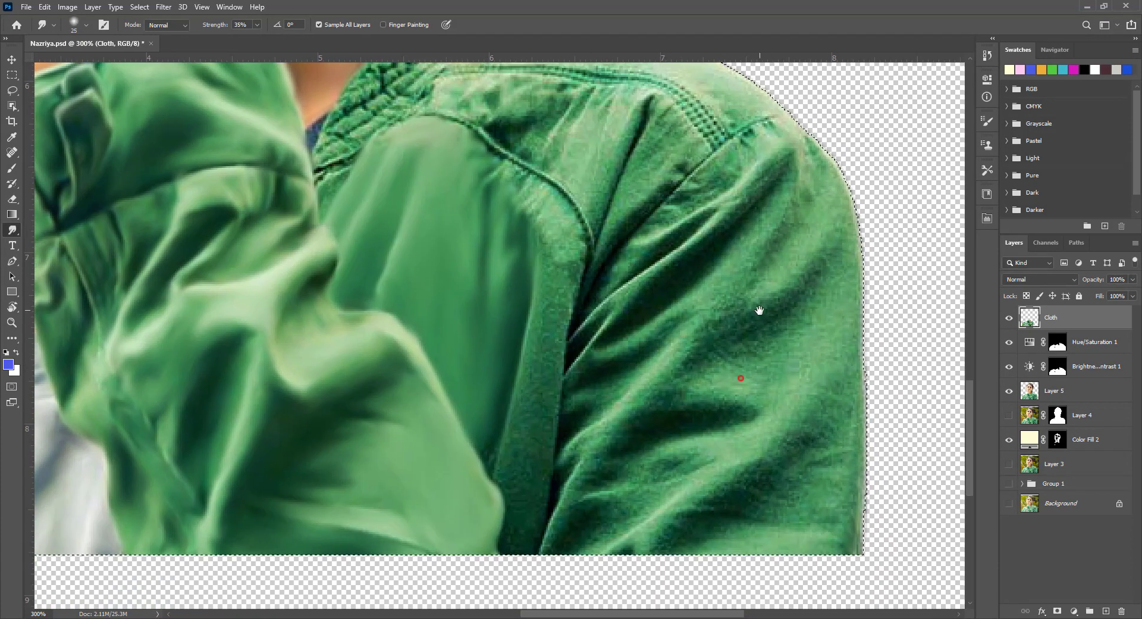
pyautogui.moveTo(522, 444); pyautogui.dragTo(522, 490)
pyautogui.moveTo(555, 348); pyautogui.dragTo(492, 490)
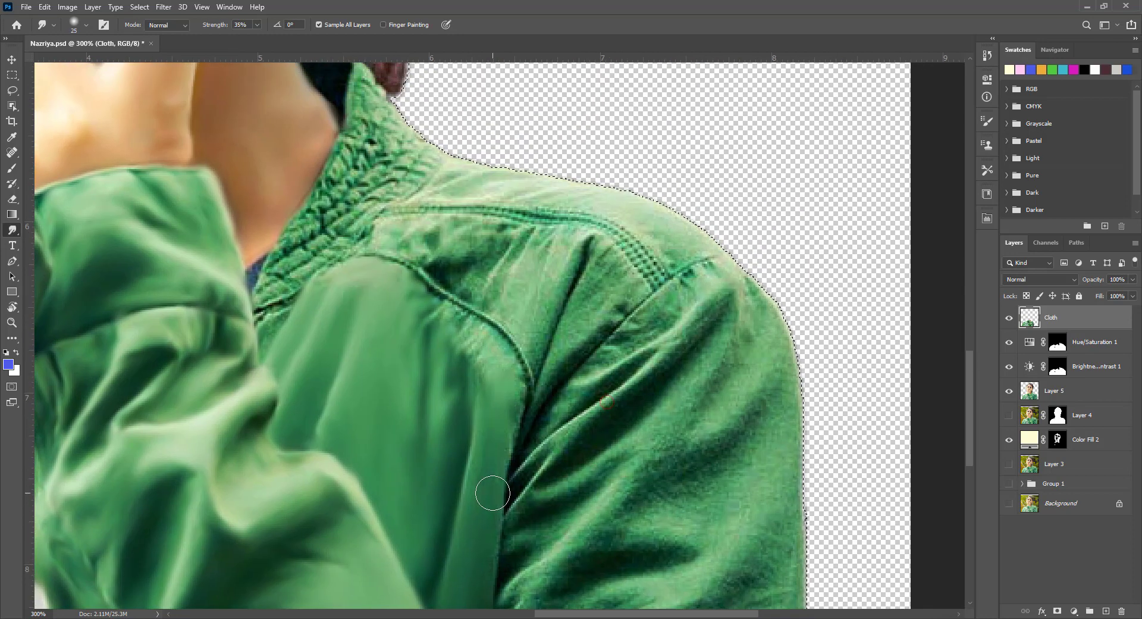
pyautogui.moveTo(520, 311); pyautogui.dragTo(600, 451)
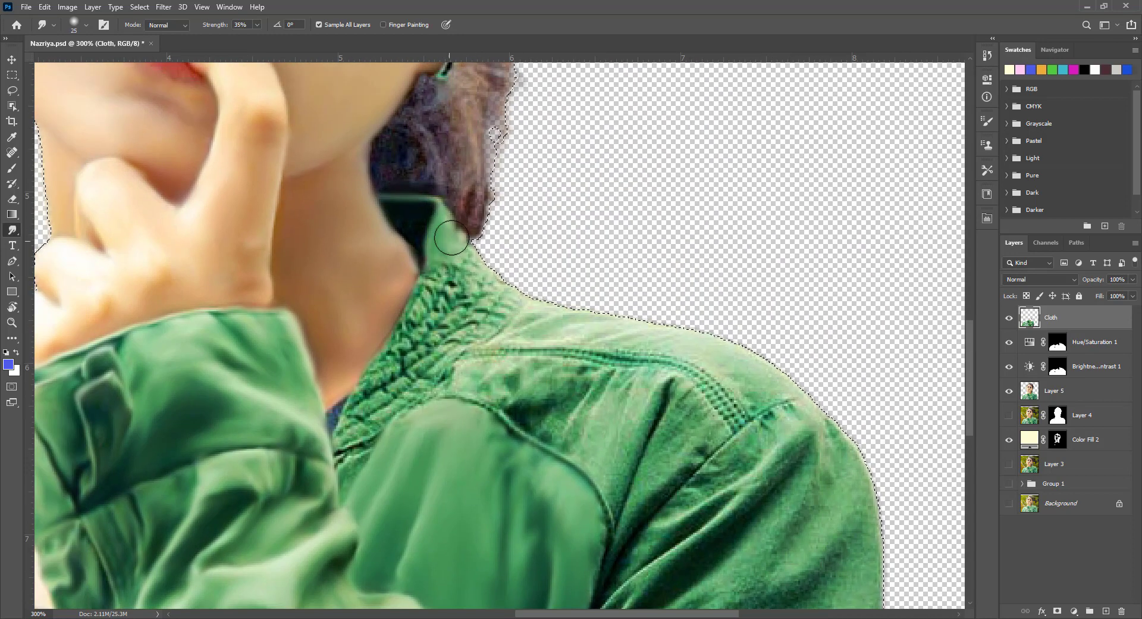
pyautogui.moveTo(348, 472)
pyautogui.mouseDown()
pyautogui.moveTo(379, 379)
pyautogui.moveTo(432, 279)
pyautogui.moveTo(425, 357)
pyautogui.moveTo(334, 425)
pyautogui.mouseUp()
pyautogui.moveTo(526, 321); pyautogui.dragTo(423, 311)
# Step: With a smaller brush, blend away the dotted stitching and rough patches along the shoulder seam
pyautogui.press('[')
pyautogui.press('[')
pyautogui.press('[')
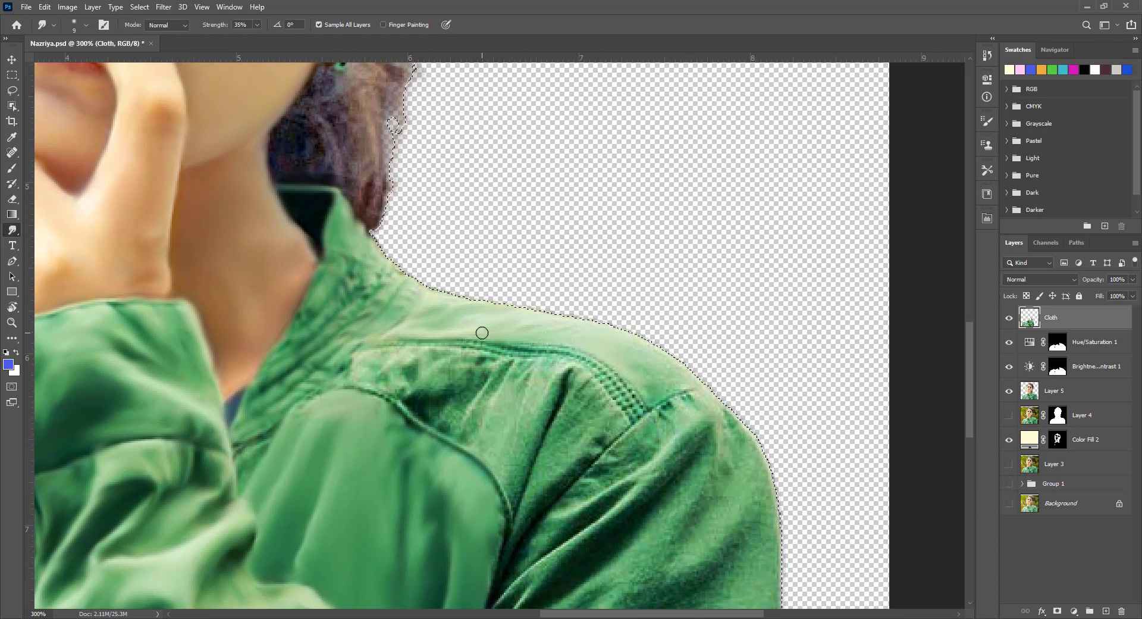
pyautogui.moveTo(523, 324)
pyautogui.mouseDown()
pyautogui.moveTo(600, 292)
pyautogui.moveTo(512, 202)
pyautogui.mouseUp()
pyautogui.moveTo(645, 280); pyautogui.dragTo(695, 331)
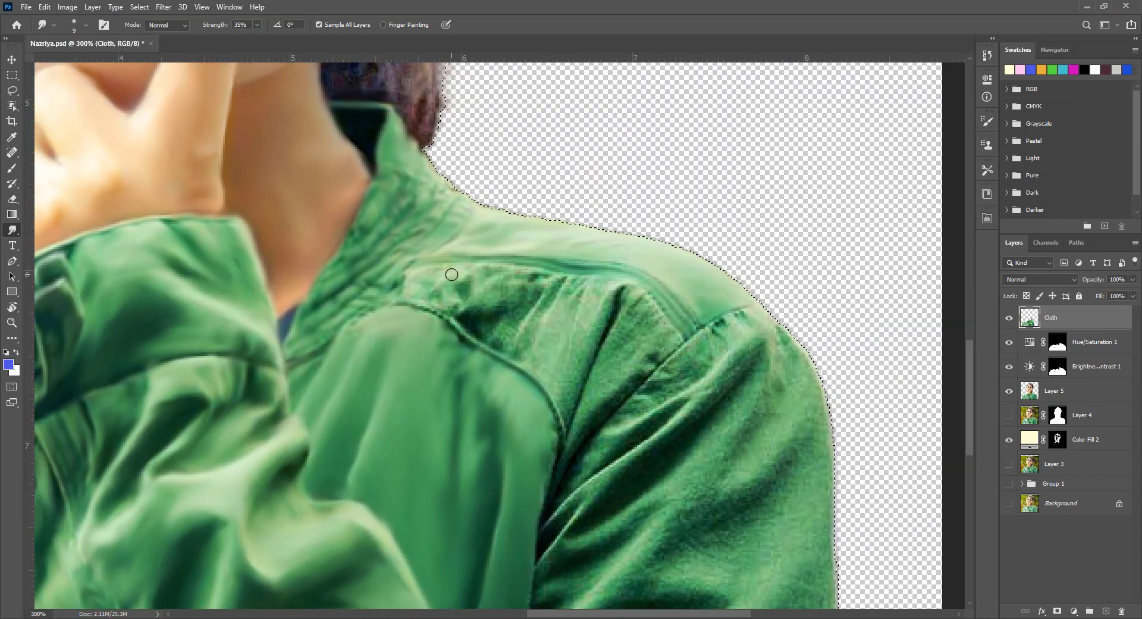
pyautogui.moveTo(438, 290)
pyautogui.mouseDown()
pyautogui.moveTo(474, 301)
pyautogui.moveTo(552, 277)
pyautogui.mouseUp()
pyautogui.moveTo(477, 319); pyautogui.dragTo(576, 291)
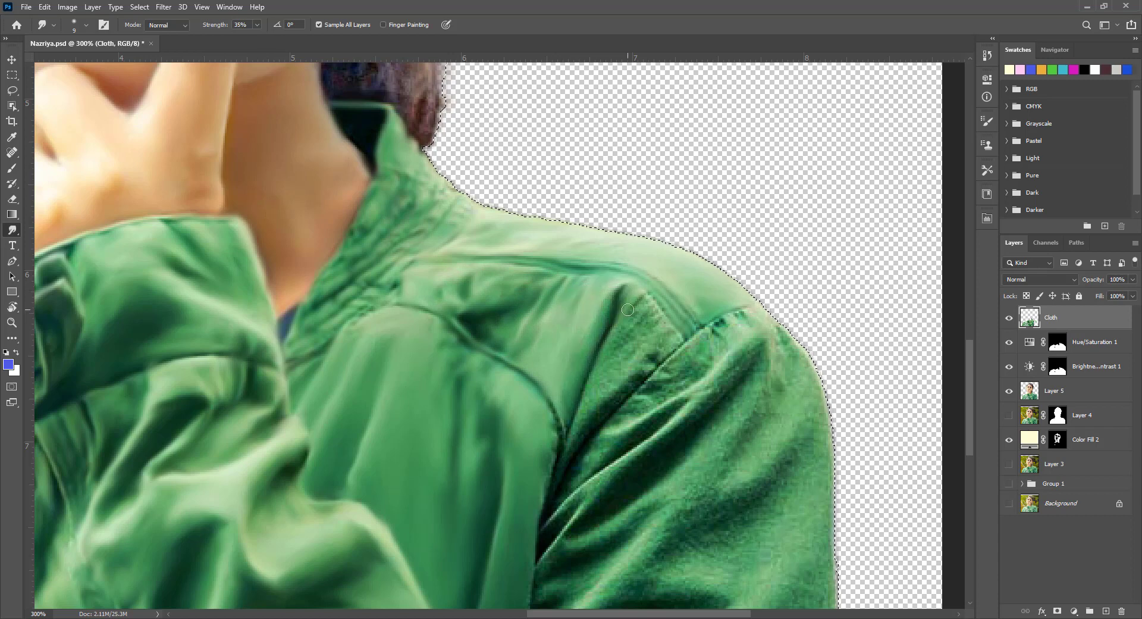
pyautogui.moveTo(628, 310); pyautogui.dragTo(674, 338)
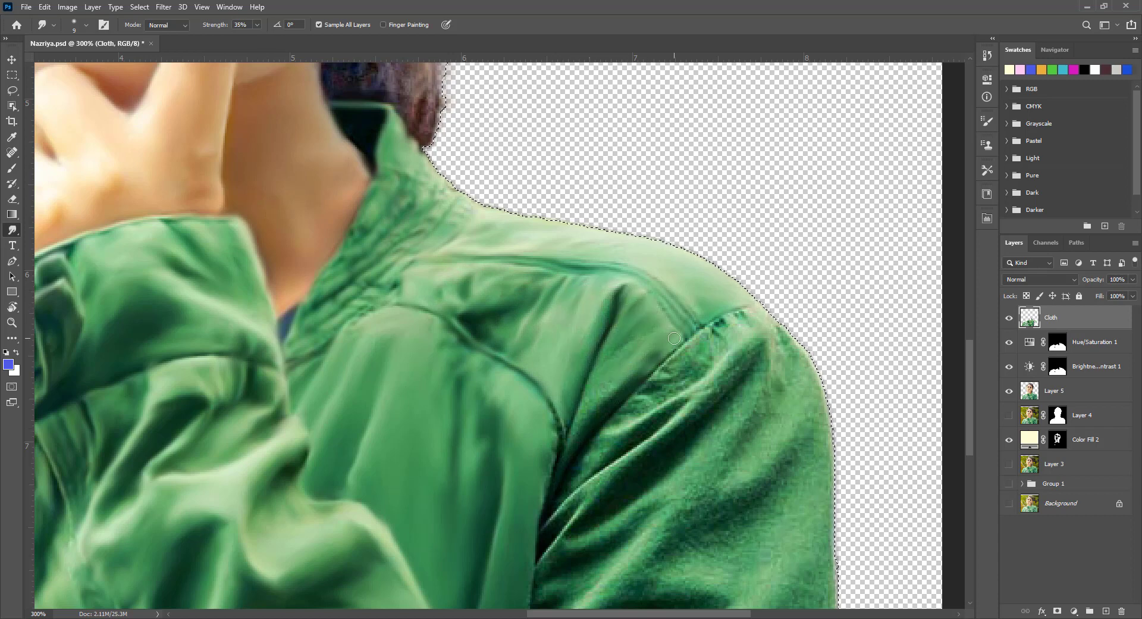
pyautogui.moveTo(674, 338); pyautogui.dragTo(607, 244)
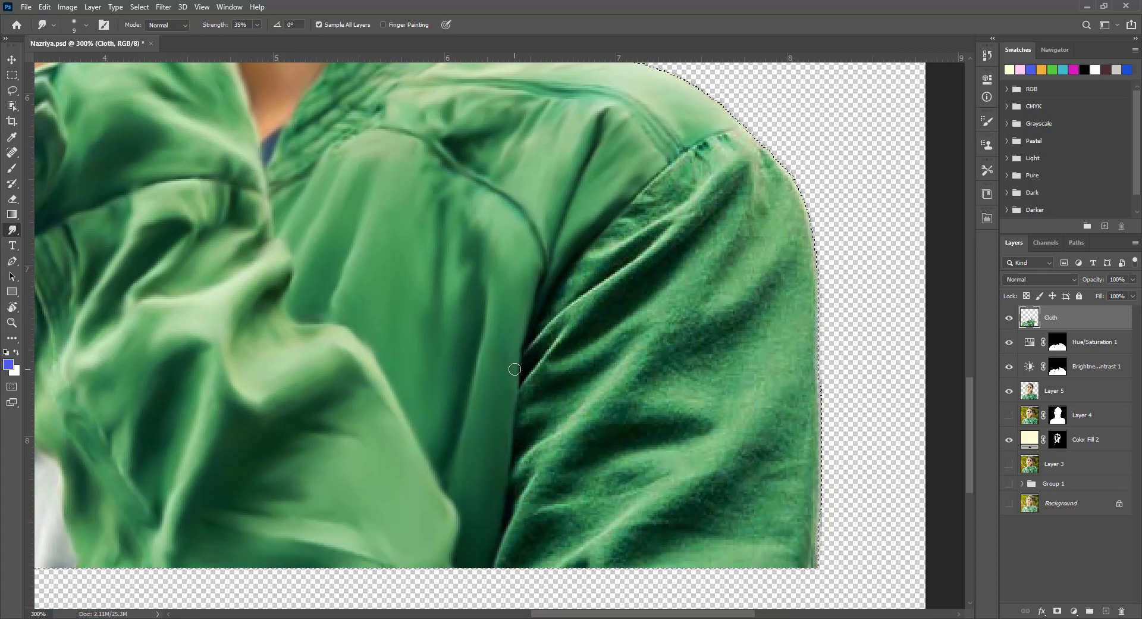
pyautogui.moveTo(671, 224); pyautogui.dragTo(667, 252)
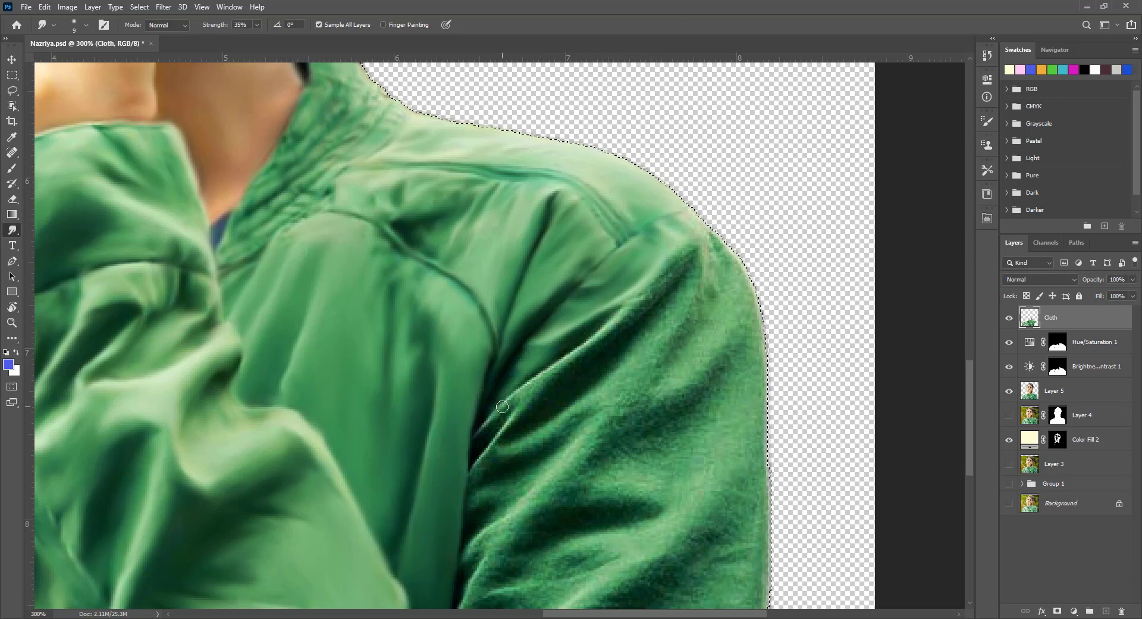
# Step: Save the document and smudge across the shoulder, enlarging the brush to size 15
pyautogui.hotkey('ctrl', 's')
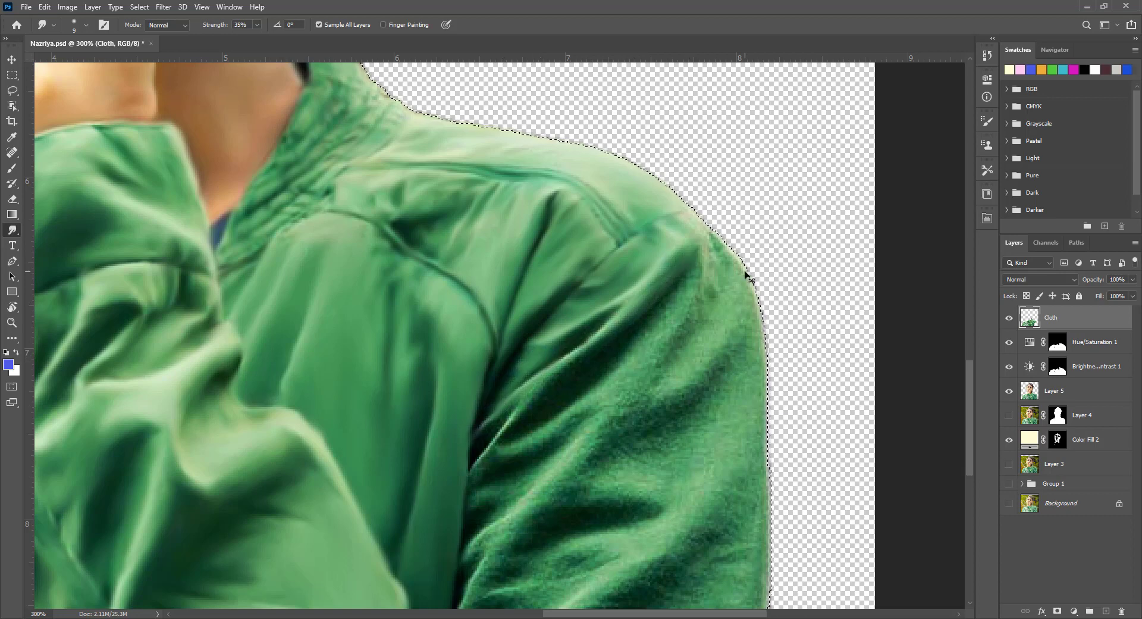
pyautogui.moveTo(661, 292); pyautogui.dragTo(587, 357)
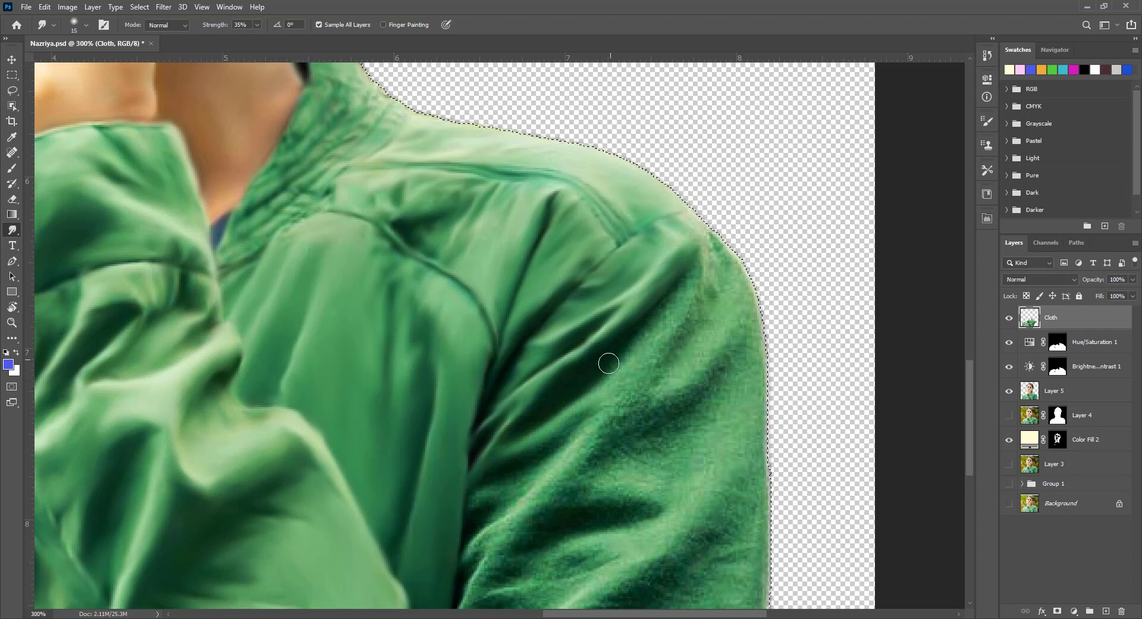
pyautogui.press(']')
pyautogui.press(']')
# Step: Smear the dark right-shoulder texture and the speckled lower sleeve fold smooth
pyautogui.moveTo(706, 284); pyautogui.dragTo(693, 214)
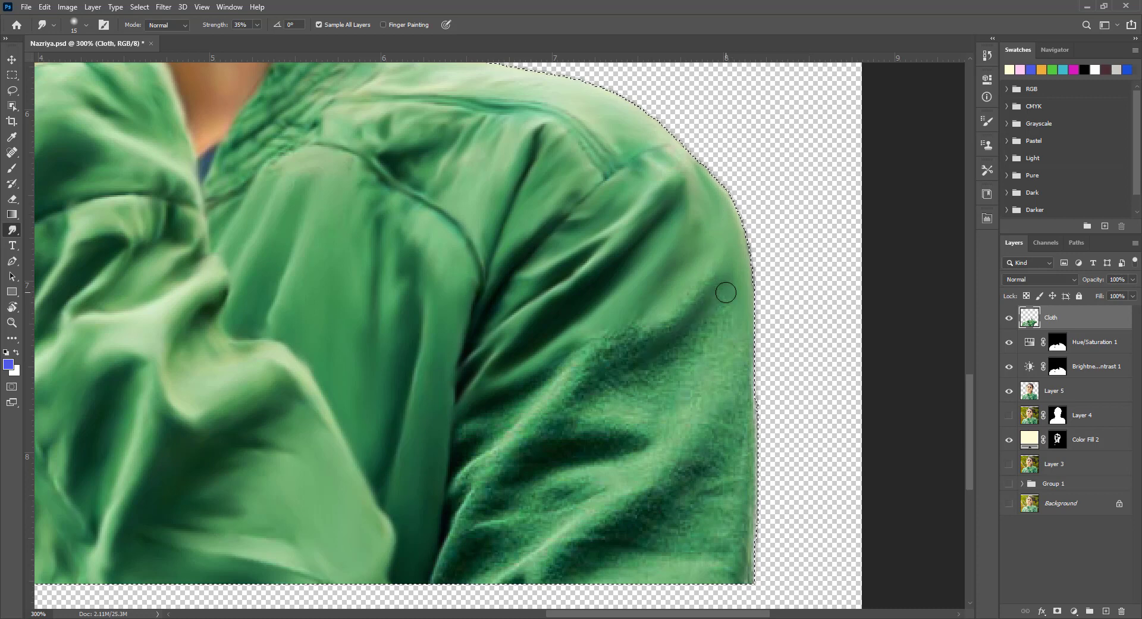
pyautogui.moveTo(714, 295)
pyautogui.mouseDown()
pyautogui.moveTo(462, 438)
pyautogui.moveTo(569, 406)
pyautogui.moveTo(742, 428)
pyautogui.moveTo(743, 570)
pyautogui.mouseUp()
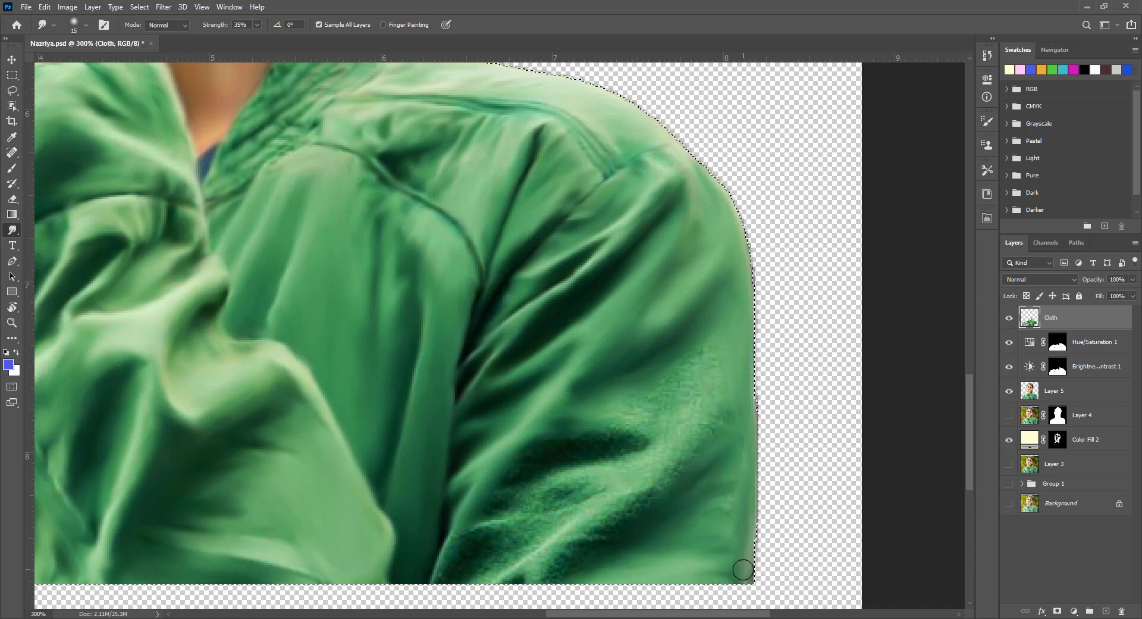
pyautogui.moveTo(743, 569)
pyautogui.mouseDown()
pyautogui.moveTo(556, 534)
pyautogui.moveTo(636, 520)
pyautogui.moveTo(586, 452)
pyautogui.moveTo(631, 410)
pyautogui.moveTo(536, 494)
pyautogui.mouseUp()
pyautogui.moveTo(607, 482); pyautogui.dragTo(452, 547)
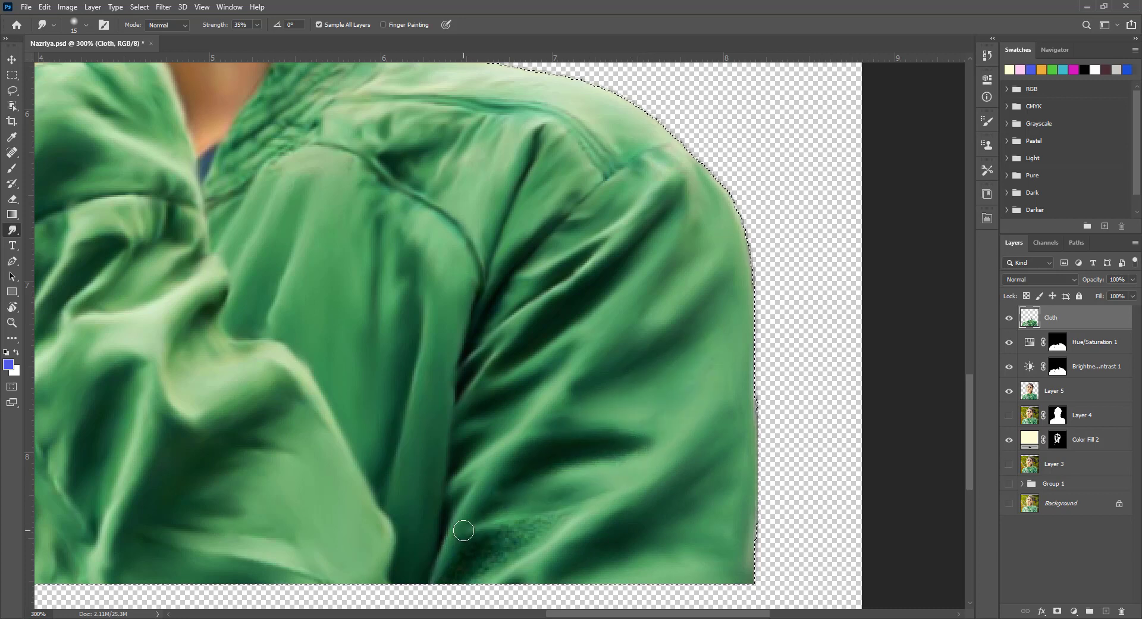
pyautogui.moveTo(524, 530); pyautogui.dragTo(466, 555)
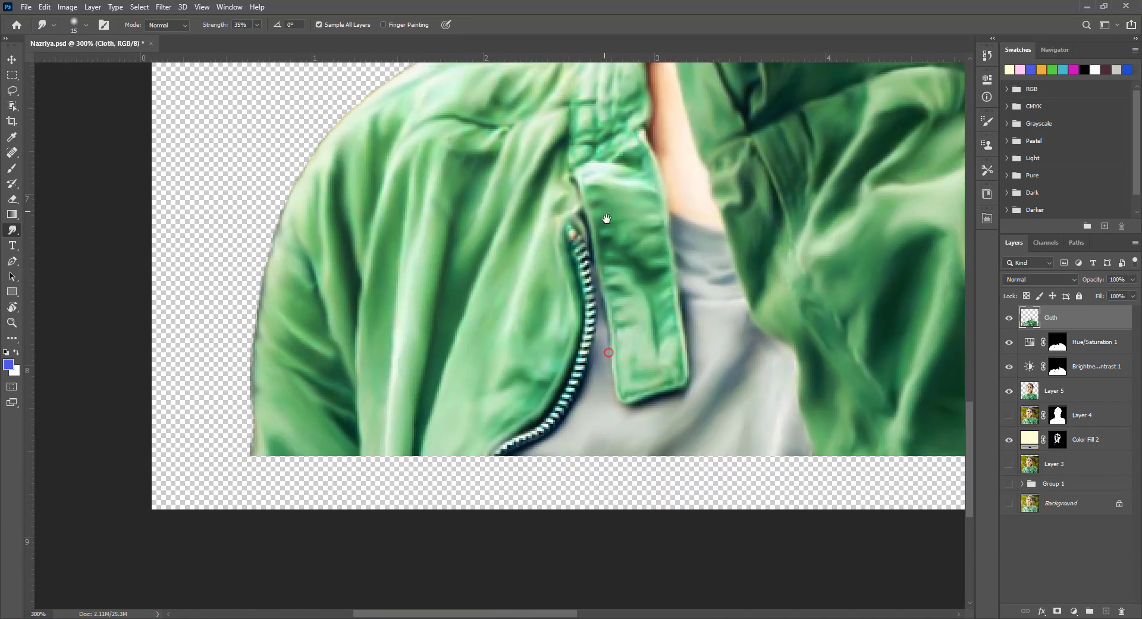
# Step: Soften the jacket's bottom edge, undo two stray smears, and smooth the lower-left corner
pyautogui.moveTo(731, 478)
pyautogui.mouseDown()
pyautogui.moveTo(723, 254)
pyautogui.moveTo(403, 407)
pyautogui.mouseUp()
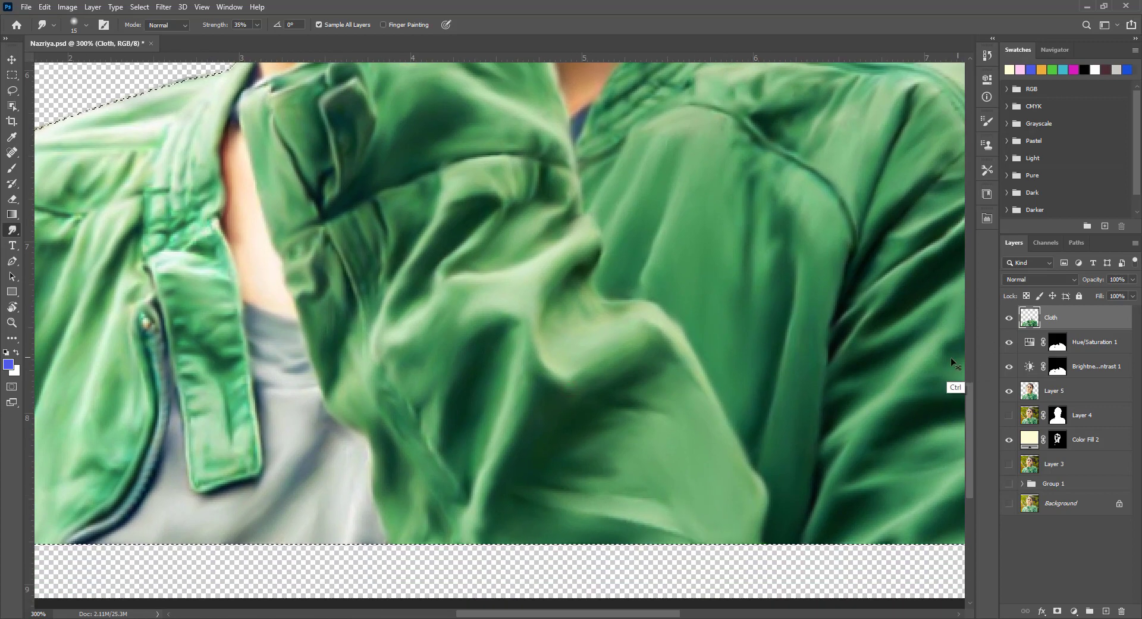
pyautogui.moveTo(288, 162); pyautogui.dragTo(658, 312)
pyautogui.moveTo(196, 378)
pyautogui.mouseDown()
pyautogui.moveTo(214, 410)
pyautogui.moveTo(245, 380)
pyautogui.moveTo(321, 418)
pyautogui.moveTo(382, 392)
pyautogui.moveTo(321, 425)
pyautogui.mouseUp()
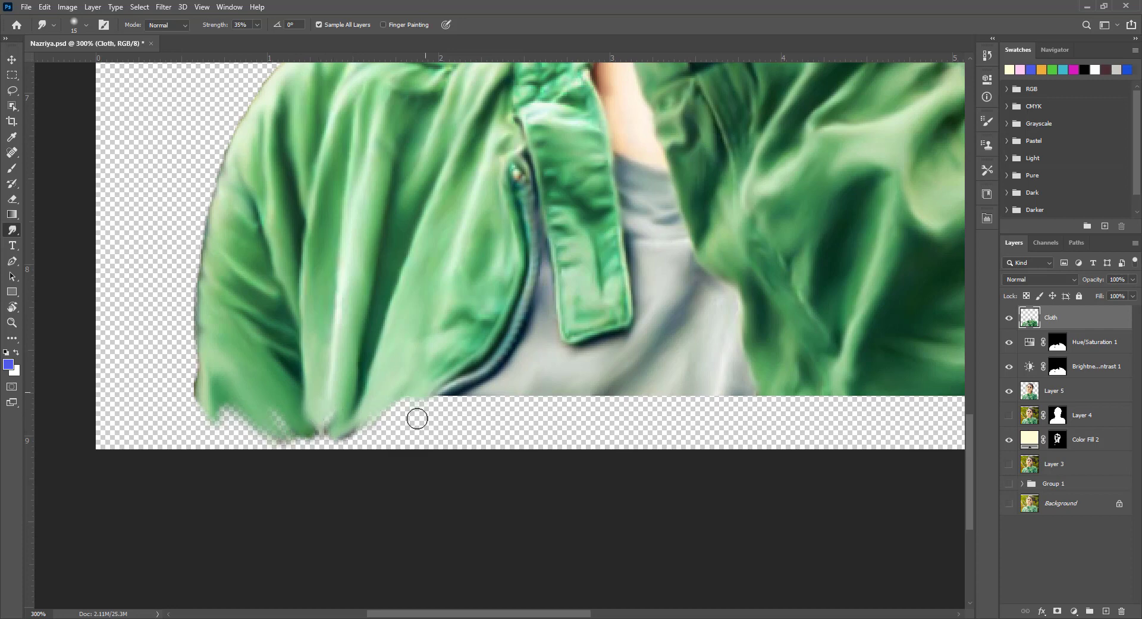
pyautogui.hotkey('ctrl', 'z')
pyautogui.hotkey('ctrl', 'z')
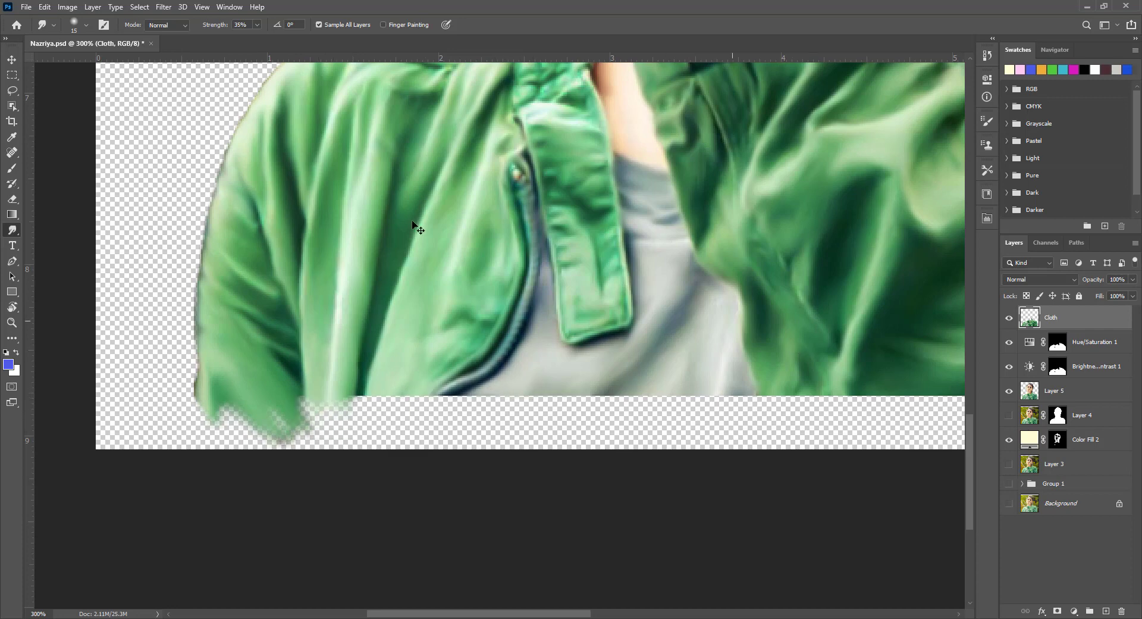
pyautogui.hotkey('ctrl', 'z')
pyautogui.hotkey('ctrl', 'z')
pyautogui.moveTo(205, 340); pyautogui.dragTo(204, 387)
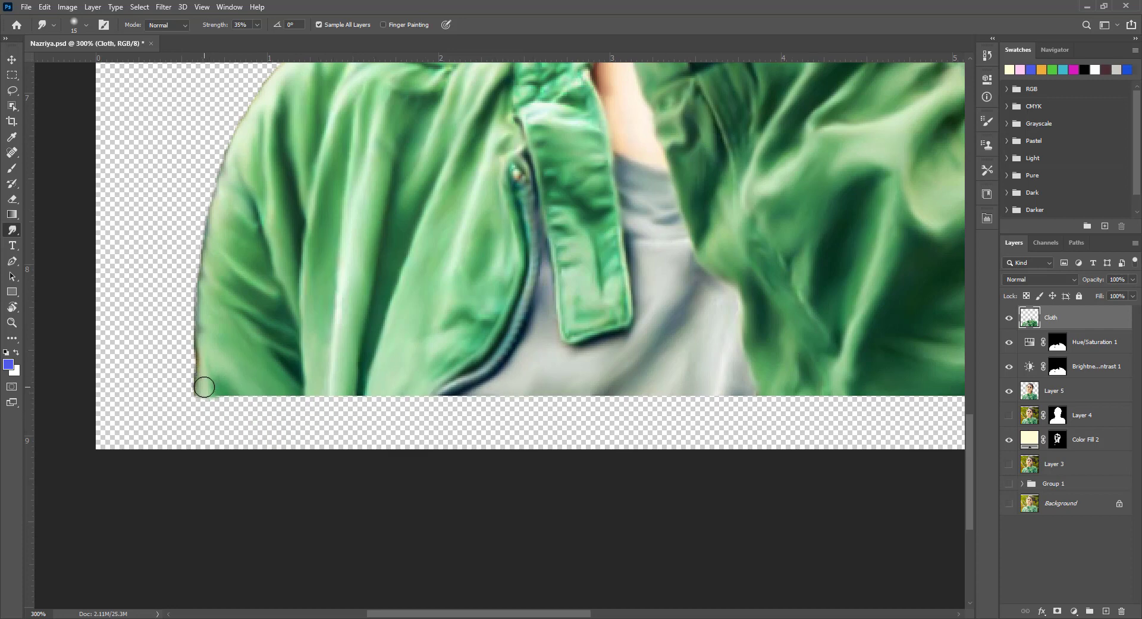
pyautogui.scroll(5, 651, 331)
pyautogui.hscroll(3, 650, 331)
pyautogui.scroll(5, 650, 370)
pyautogui.scroll(5, 642, 352)
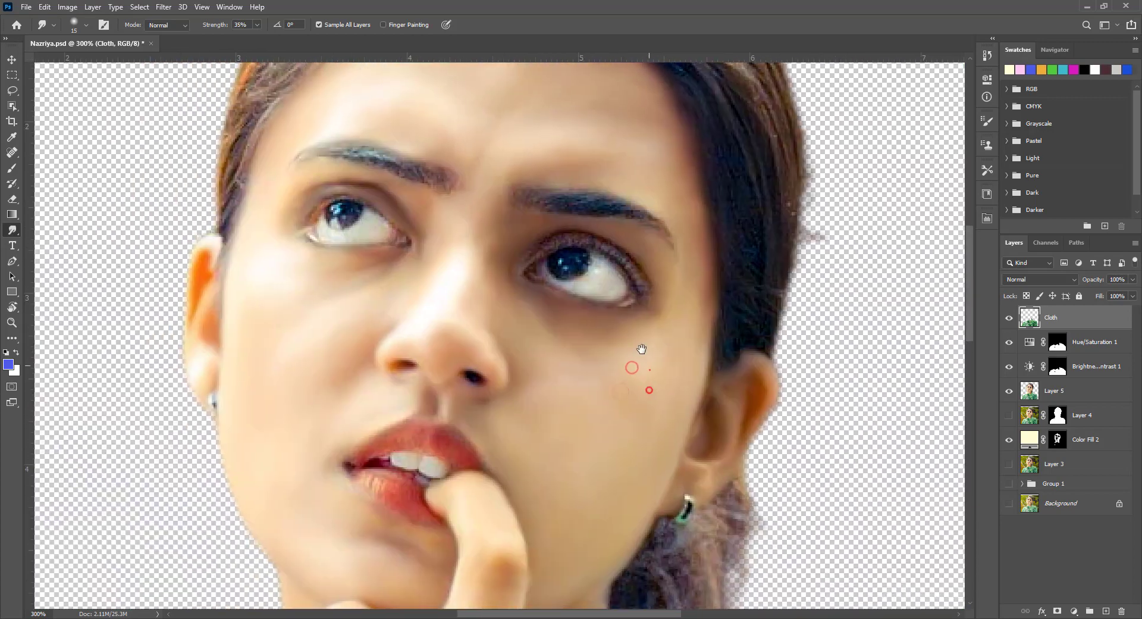
# Step: Add a new layer above Cloth and name it EYE
pyautogui.click(1106, 612)
pyautogui.doubleClick(1053, 317)
pyautogui.write('YE')
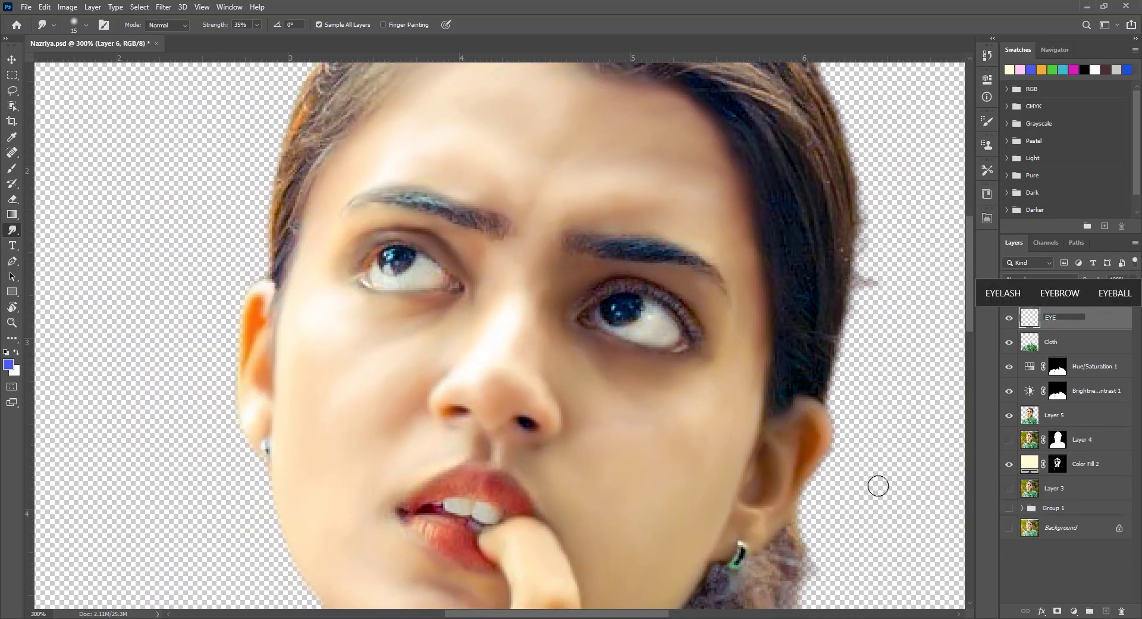
pyautogui.press('Return')
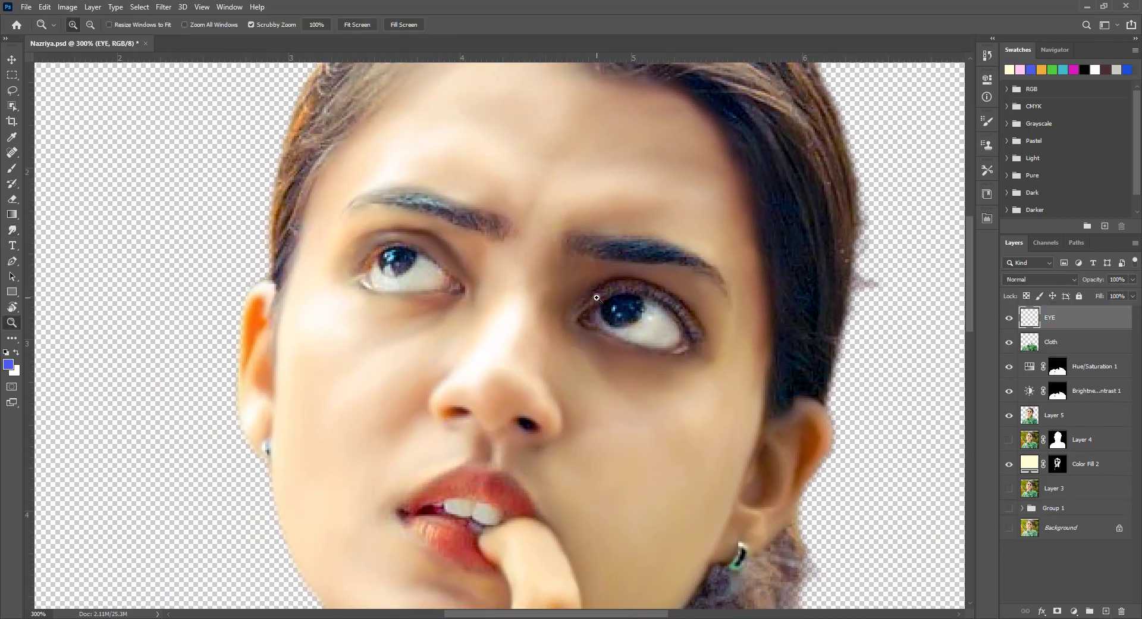
# Step: Zoom to the right-hand eye and draw a Pen path along the upper eyelid to the outer corner
pyautogui.scroll(1, 592, 302)
pyautogui.hotkey('alt', '[')
pyautogui.hotkey('alt', '[')
pyautogui.hotkey('alt', '[')
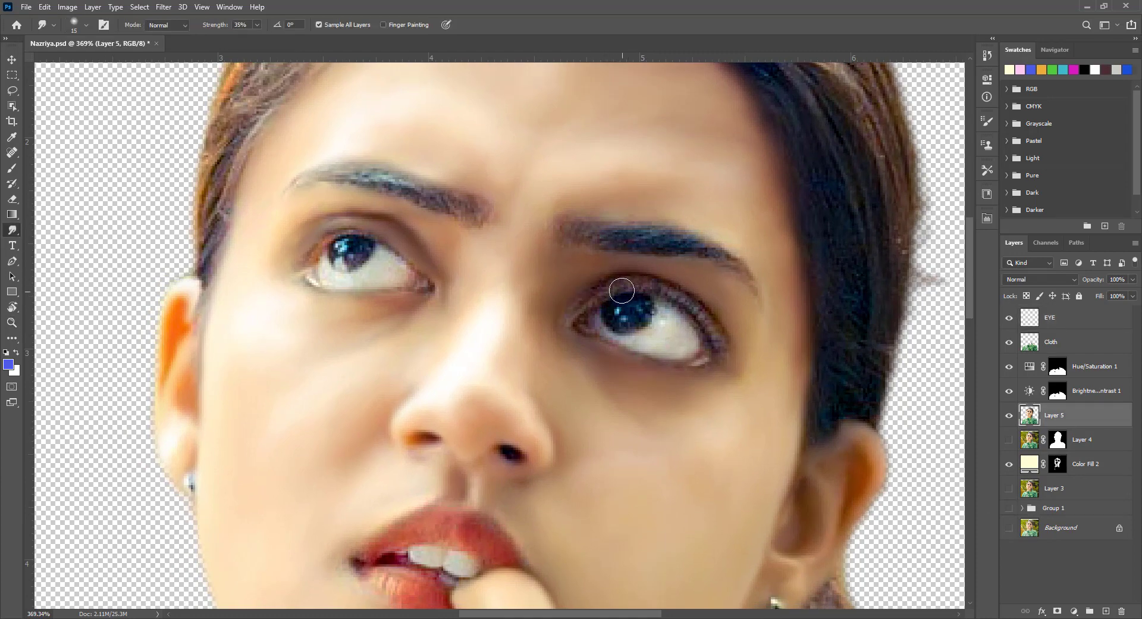
pyautogui.press('p')
pyautogui.click(559, 313)
pyautogui.moveTo(571, 326); pyautogui.dragTo(575, 302)
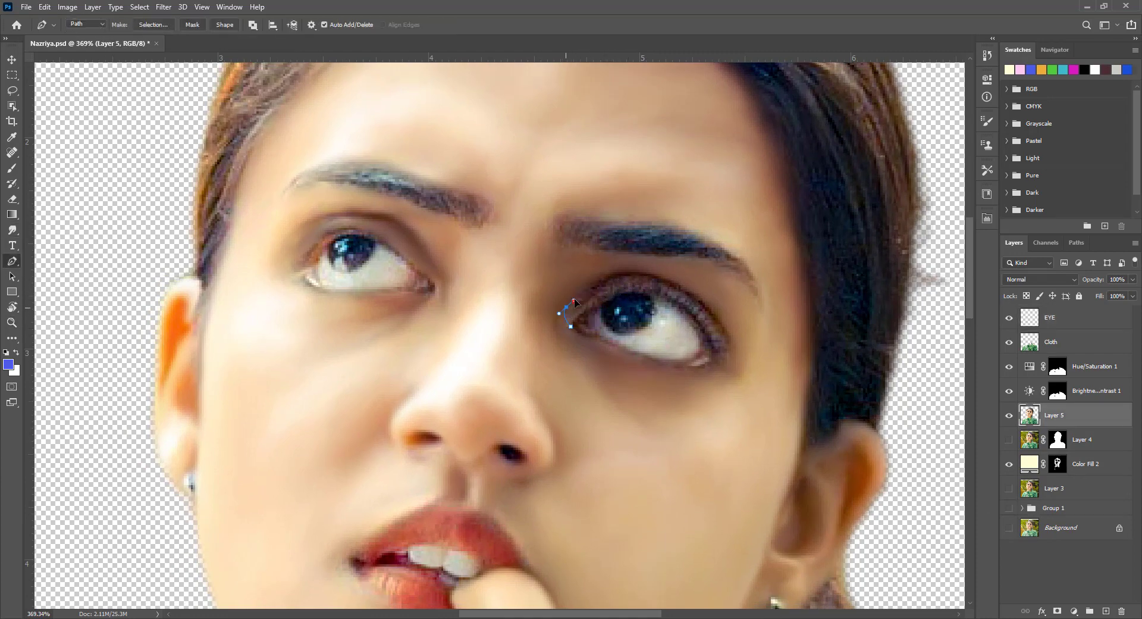
pyautogui.moveTo(729, 337); pyautogui.dragTo(816, 463)
pyautogui.moveTo(729, 337); pyautogui.dragTo(732, 339)
# Step: Close the path along the lower eyelid and convert the eye outline into a selection
pyautogui.keyDown('alt'); pyautogui.click(732, 337); pyautogui.keyUp('alt')
pyautogui.click(721, 370)
pyautogui.moveTo(604, 302); pyautogui.dragTo(517, 344)
pyautogui.keyDown('alt'); pyautogui.click(605, 303); pyautogui.keyUp('alt')
pyautogui.rightClick(628, 288)
pyautogui.click(650, 332)
pyautogui.press('Return')
# Step: Deselect and set the Smudge tool to 63% strength and size 5 on the EYE layer
pyautogui.press('r')
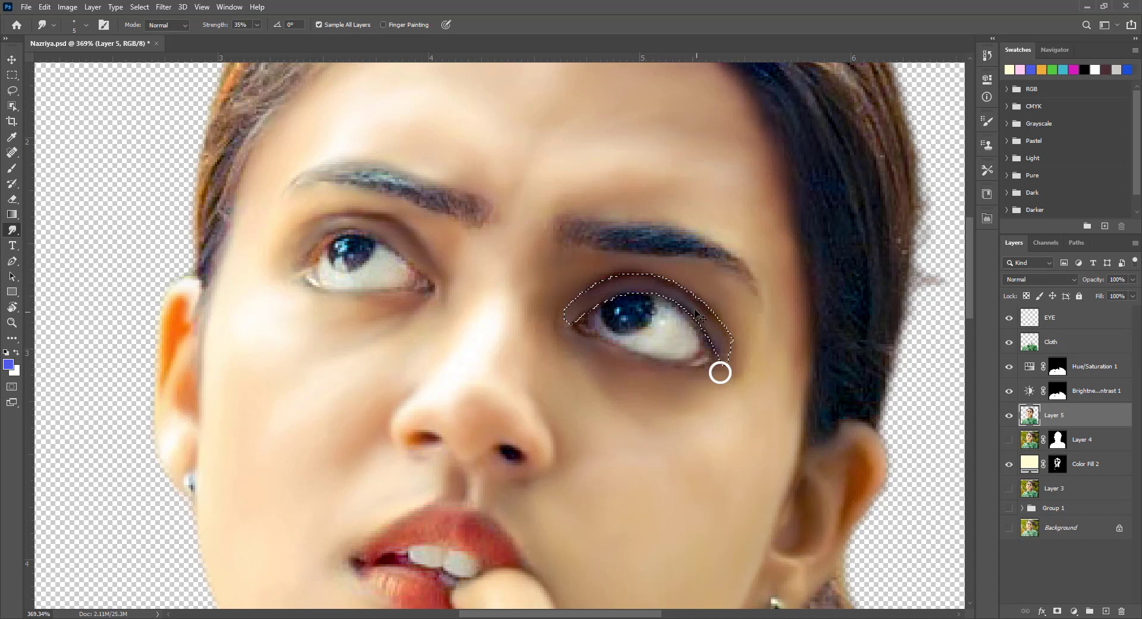
pyautogui.hotkey('ctrl', 'd')
pyautogui.hotkey('alt', '.')
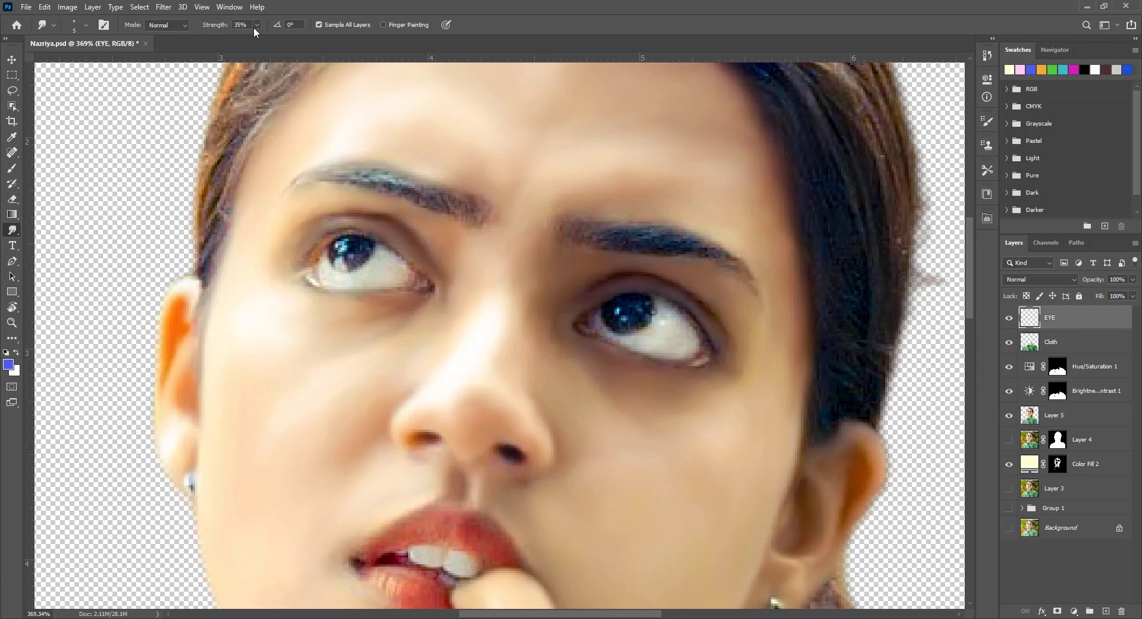
pyautogui.moveTo(257, 25); pyautogui.dragTo(275, 40)
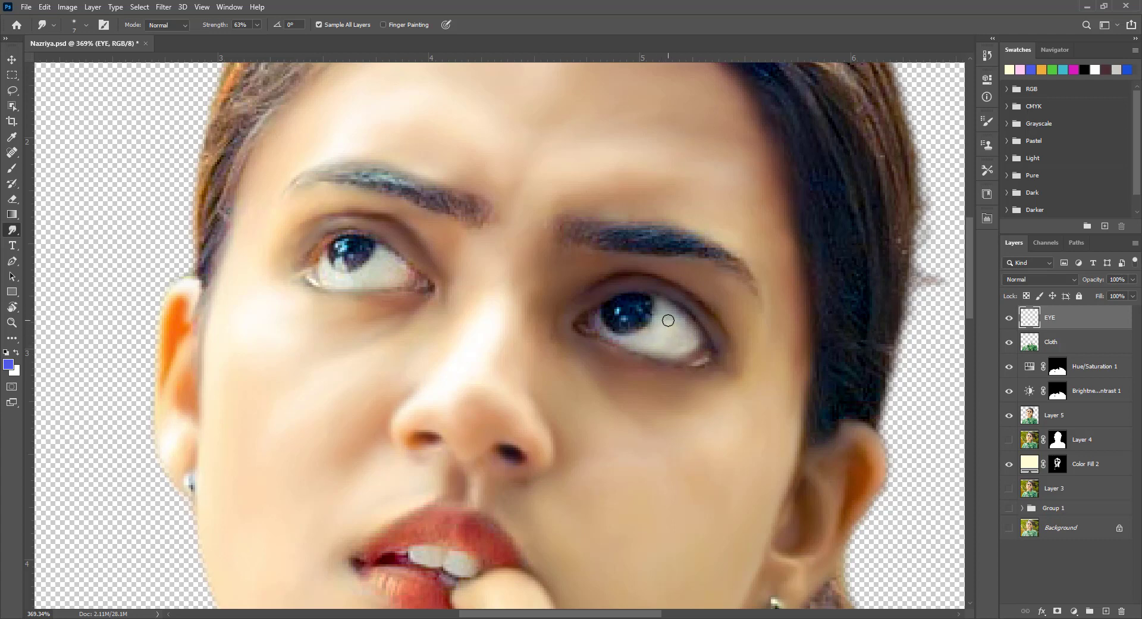
pyautogui.press('[')
pyautogui.press('[')
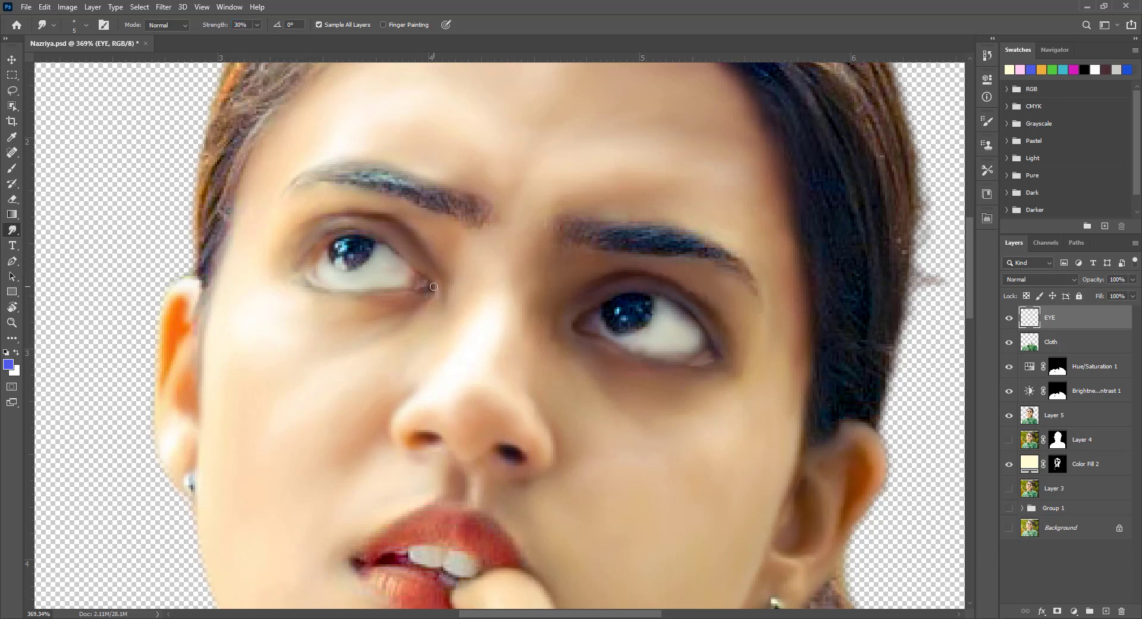
# Step: Add a new layer above EYE named Eyeball
pyautogui.click(1106, 611)
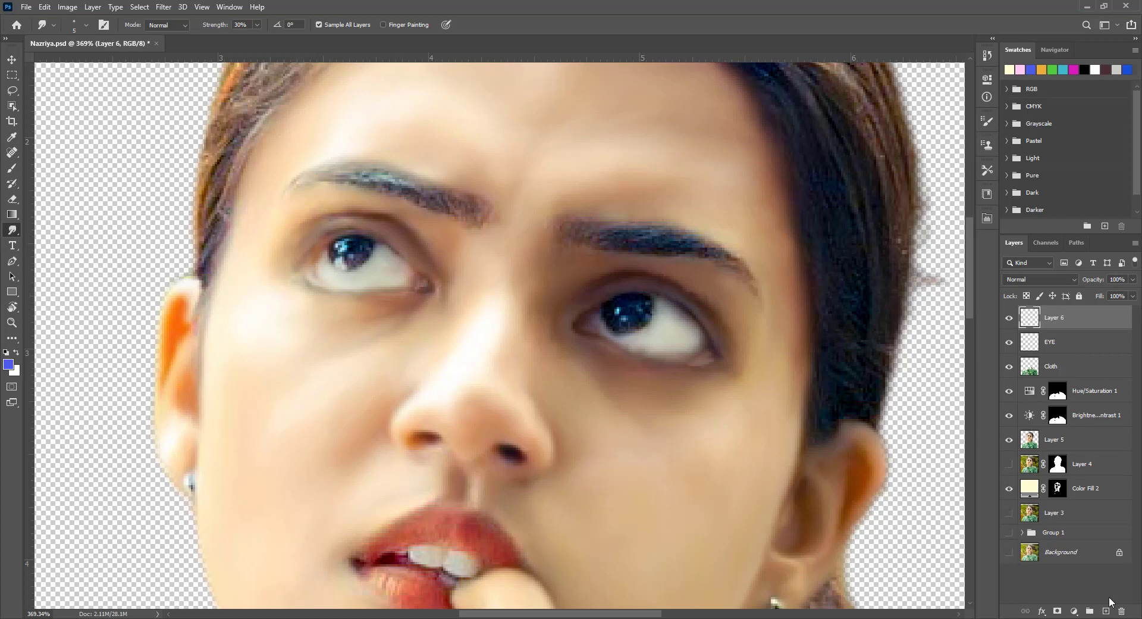
pyautogui.doubleClick(1051, 319)
pyautogui.write('Eyeball')
pyautogui.press('Return')
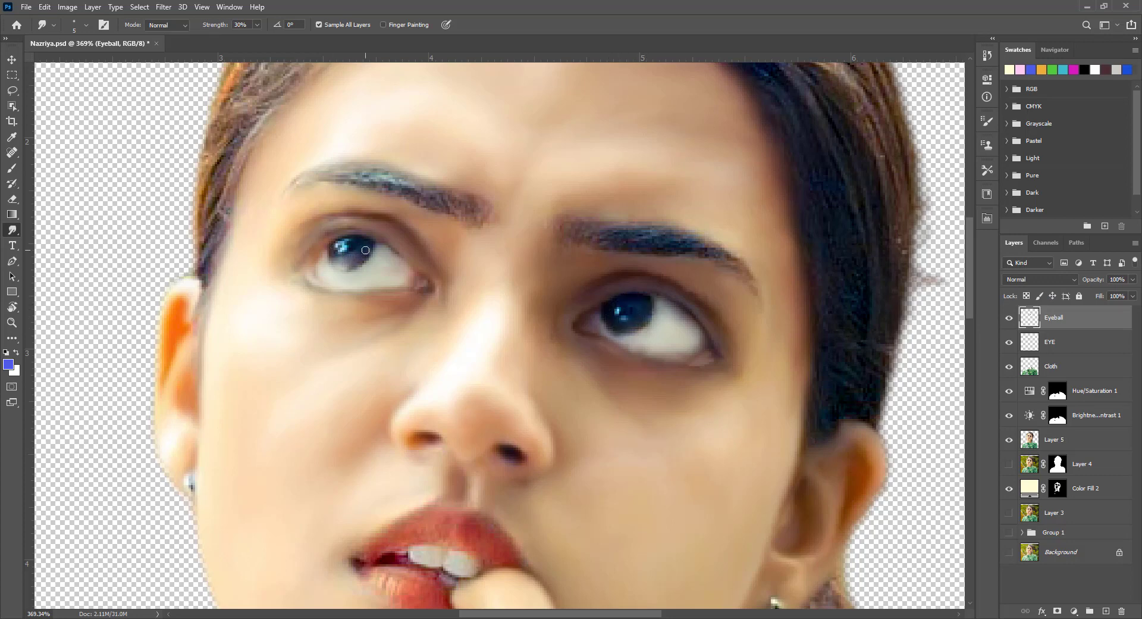
# Step: At 47% strength, smudge the left iris, its catchlight and the right eye white, then lasso the left eye white
pyautogui.moveTo(257, 24); pyautogui.dragTo(267, 39)
pyautogui.moveTo(352, 256); pyautogui.dragTo(368, 256)
pyautogui.moveTo(354, 252); pyautogui.dragTo(351, 247)
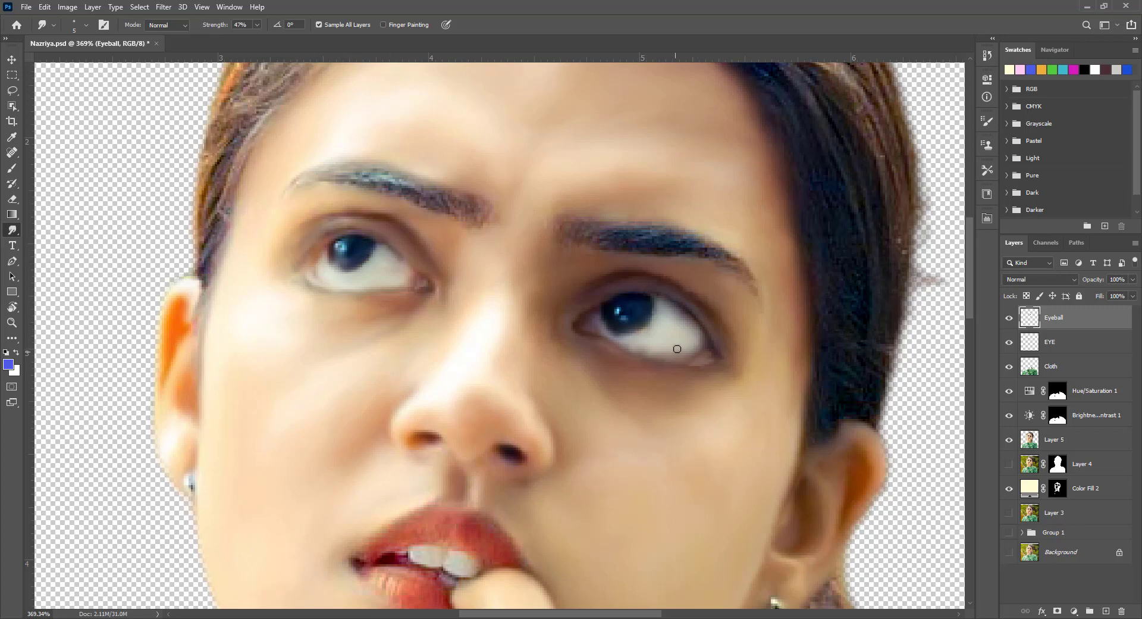
pyautogui.moveTo(677, 348); pyautogui.dragTo(673, 314)
pyautogui.click(12, 90)
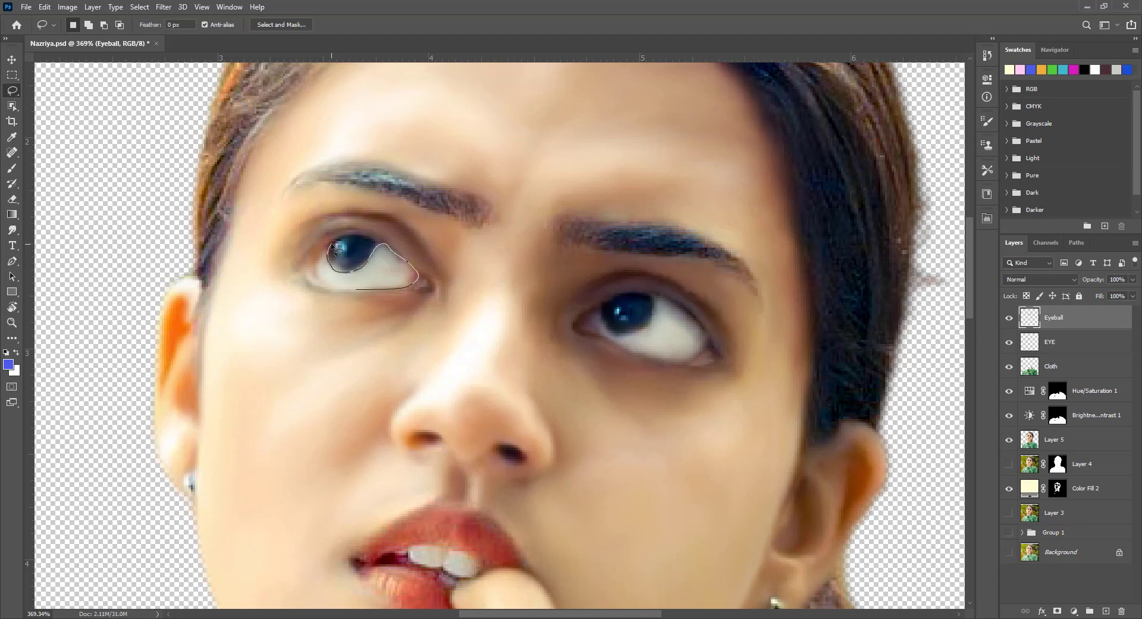
pyautogui.moveTo(335, 247); pyautogui.dragTo(332, 246)
# Step: On a new layer, paint near-white sampled from the eye inside the left eye-white selection, then deselect
pyautogui.hotkey('ctrl', 'shift', 'alt', 'n')
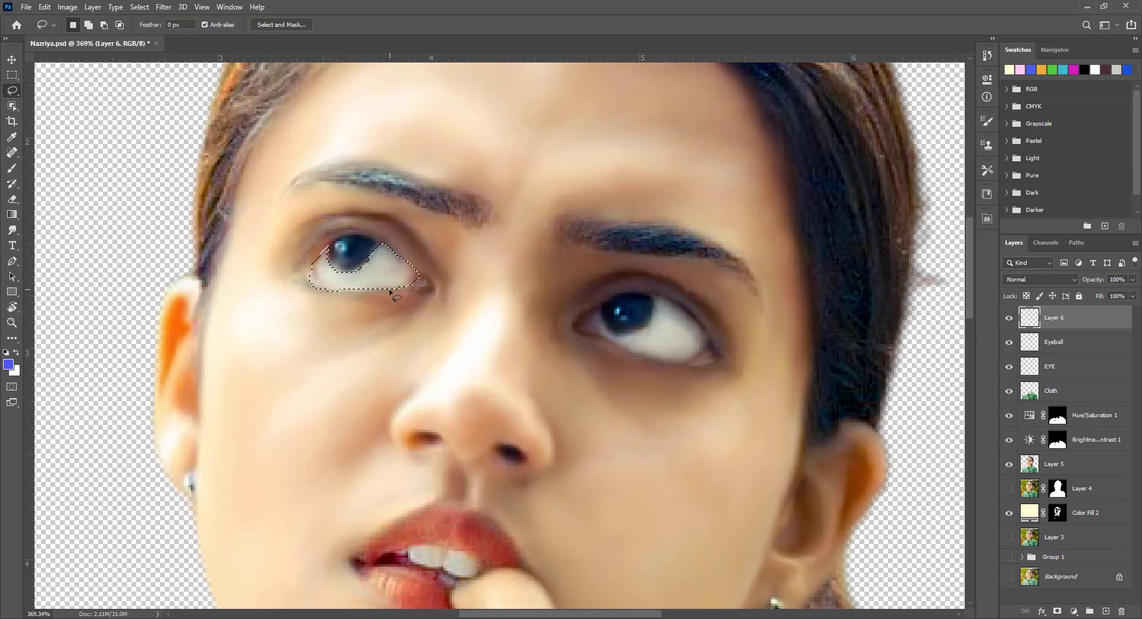
pyautogui.press('i')
pyautogui.click(379, 270)
pyautogui.click(8, 364)
pyautogui.click(421, 153)
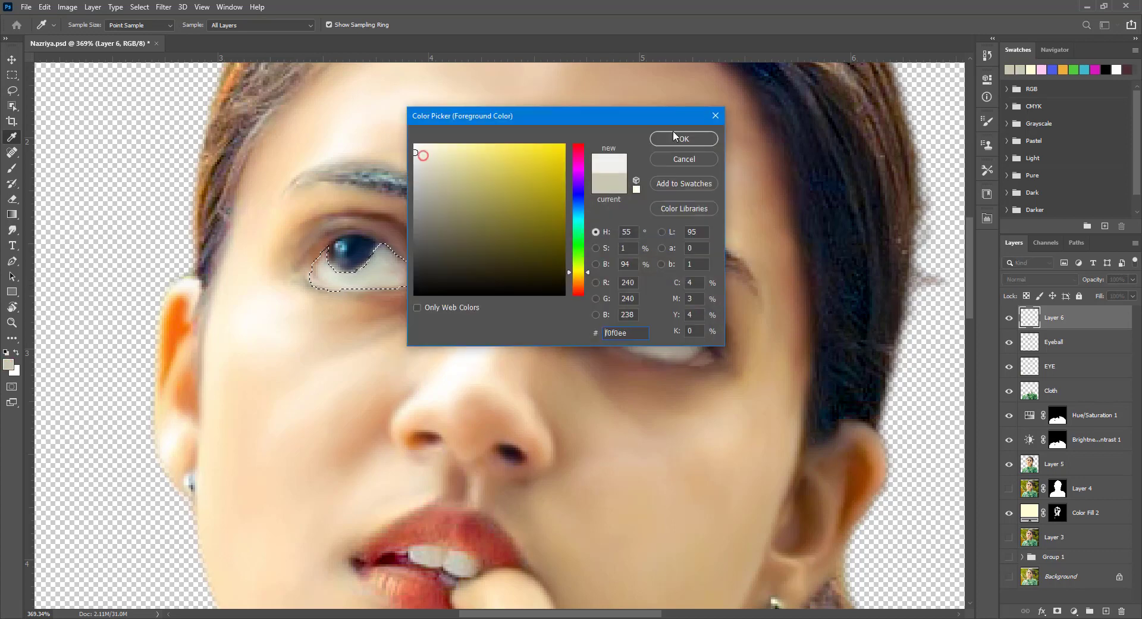
pyautogui.click(678, 135)
pyautogui.press('b')
pyautogui.rightClick(390, 274)
pyautogui.moveTo(333, 276); pyautogui.dragTo(383, 255)
pyautogui.hotkey('ctrl', 'd')
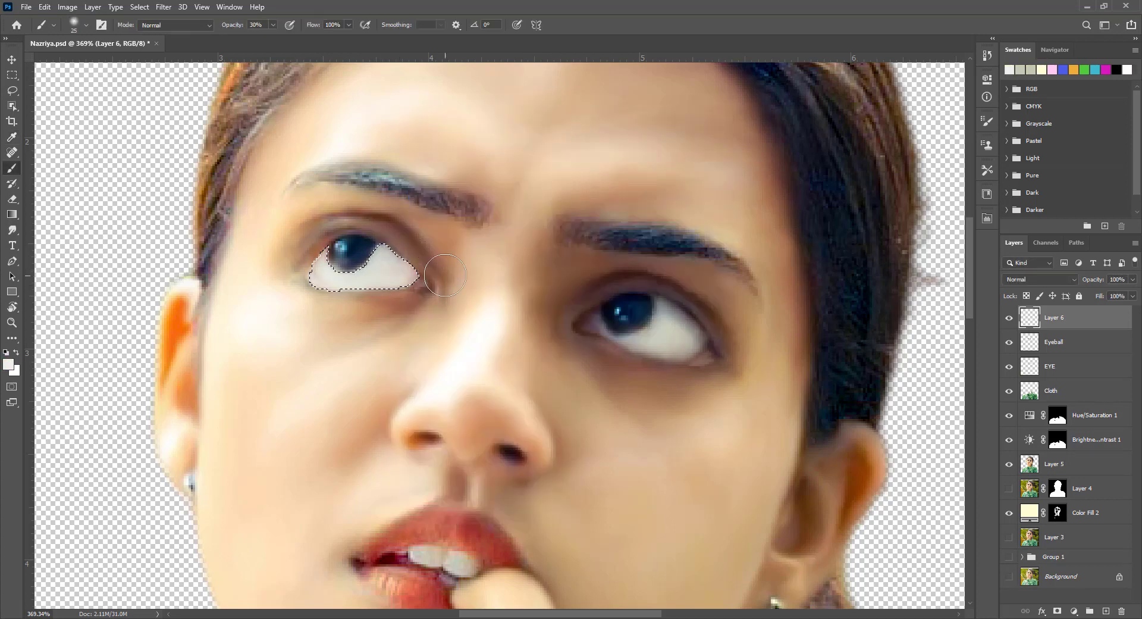
# Step: Set Layer 6 to Overlay and paint the right eye white brighter with a smaller brush
pyautogui.click(1043, 279)
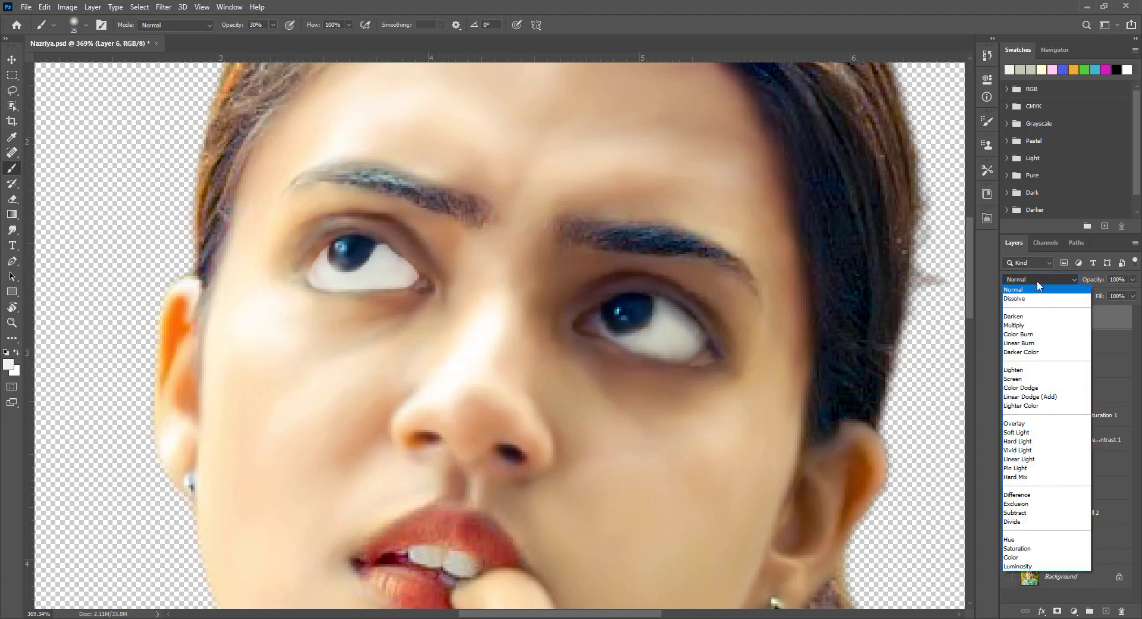
pyautogui.click(1036, 279)
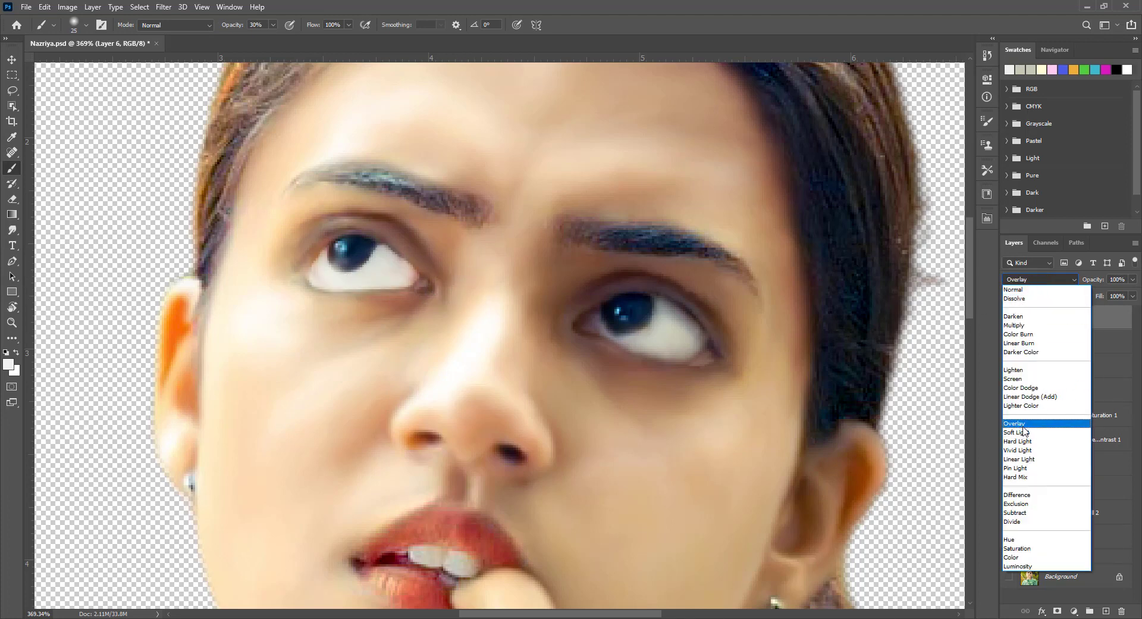
pyautogui.click(1023, 426)
pyautogui.moveTo(676, 342)
pyautogui.mouseDown()
pyautogui.moveTo(676, 309)
pyautogui.moveTo(612, 336)
pyautogui.moveTo(684, 333)
pyautogui.mouseUp()
pyautogui.press('[')
pyautogui.press('[')
pyautogui.press('[')
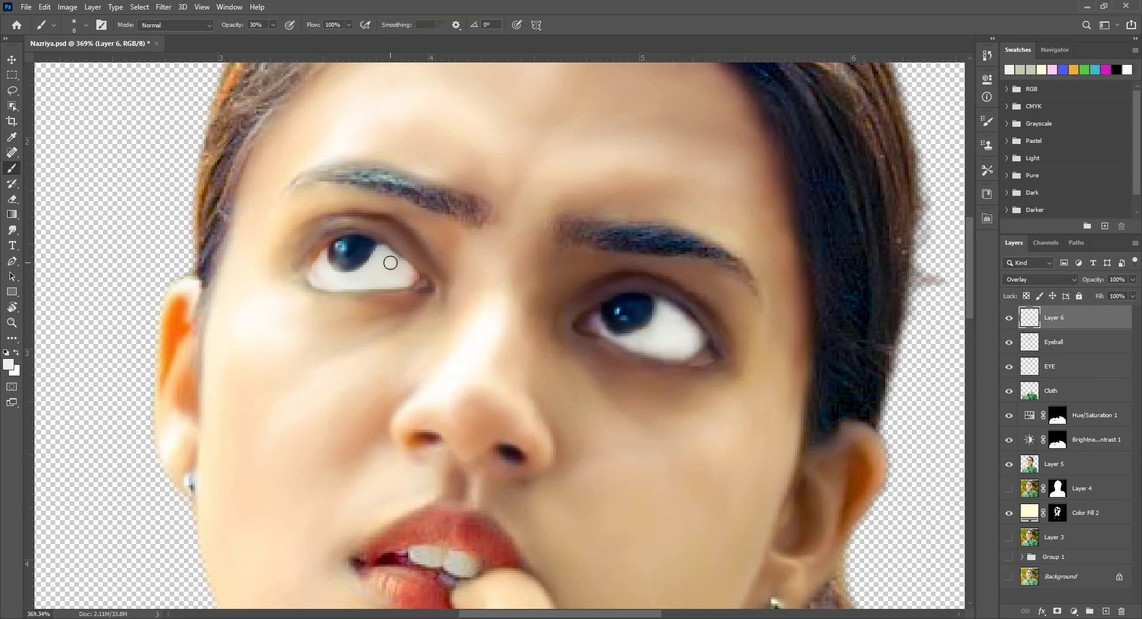
pyautogui.press('e')
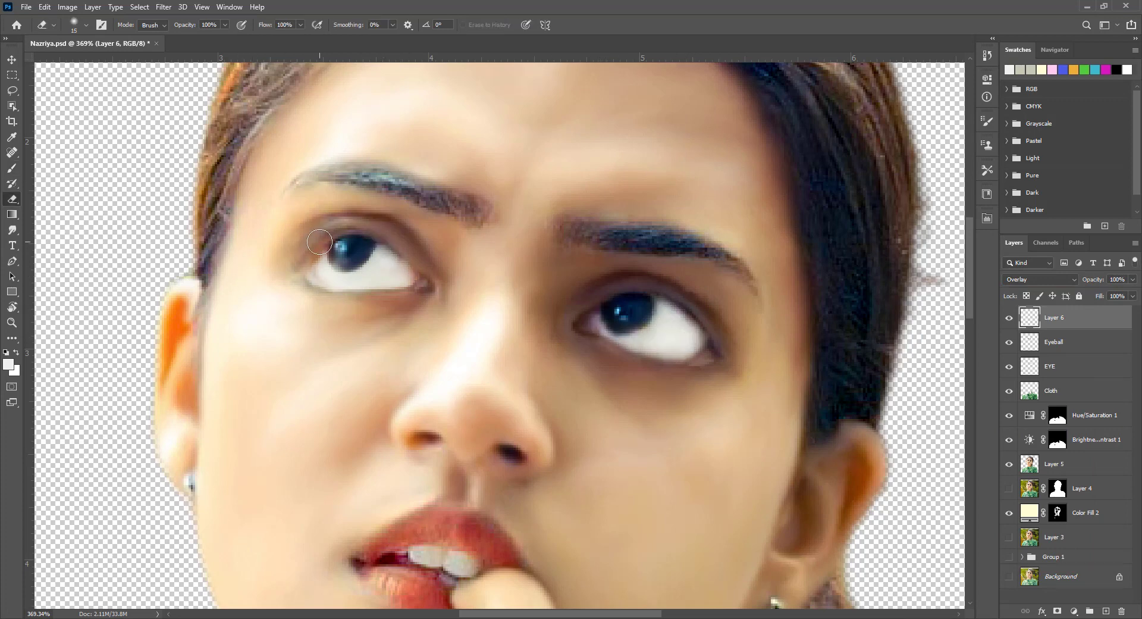
pyautogui.press('b')
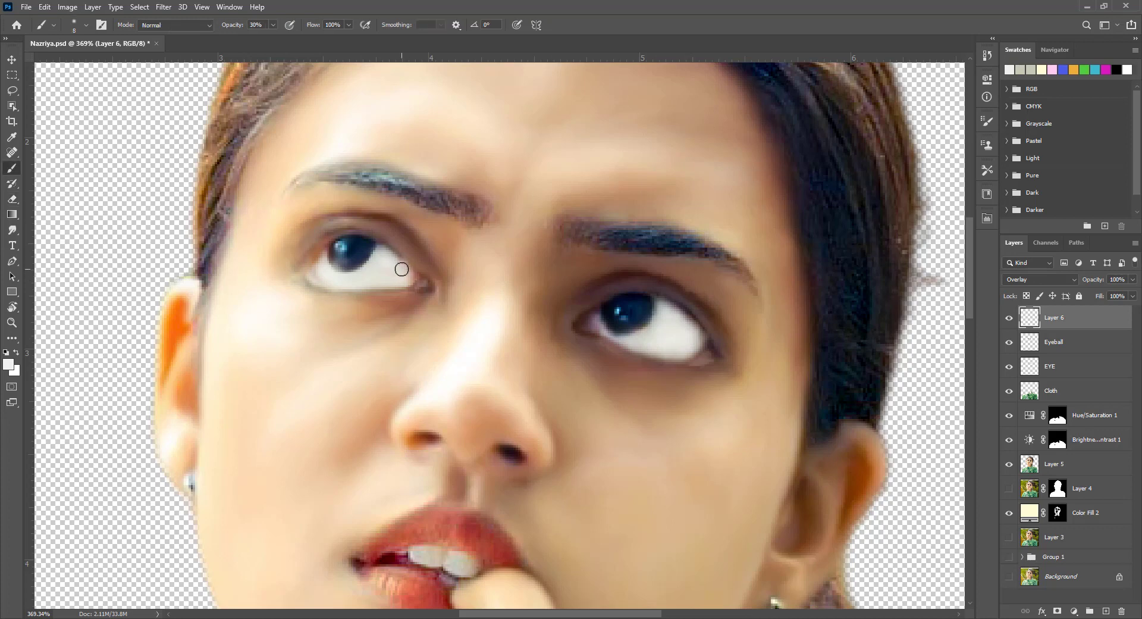
# Step: Brighten both eye whites' inner corners and lower edge and enlarge the left iris catchlight
pyautogui.moveTo(619, 338); pyautogui.dragTo(586, 324)
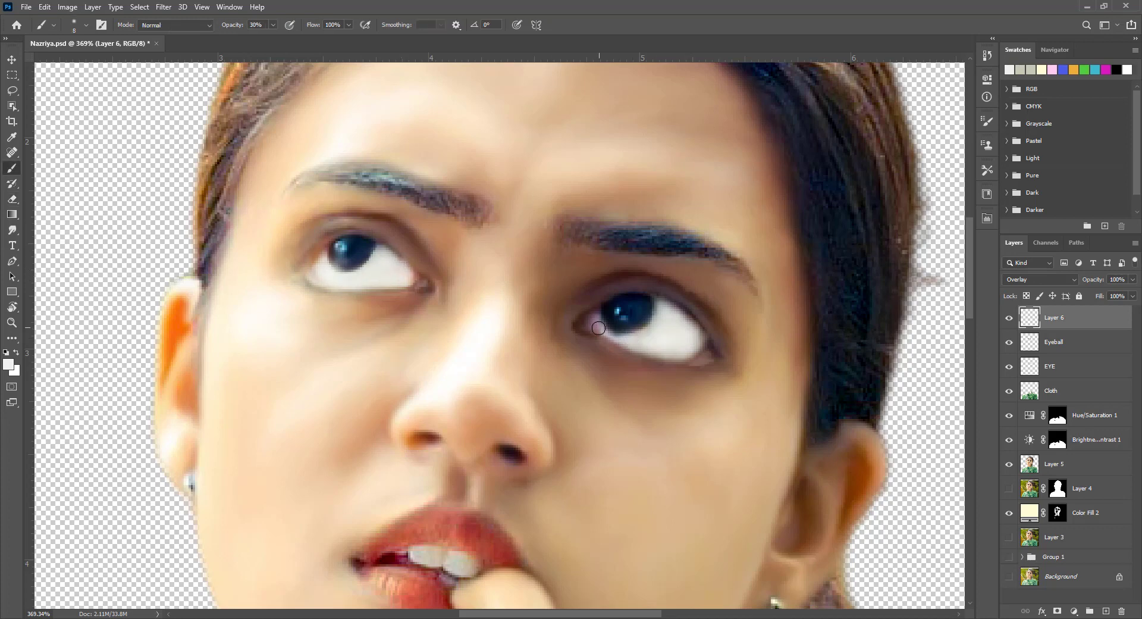
pyautogui.moveTo(683, 326); pyautogui.dragTo(710, 355)
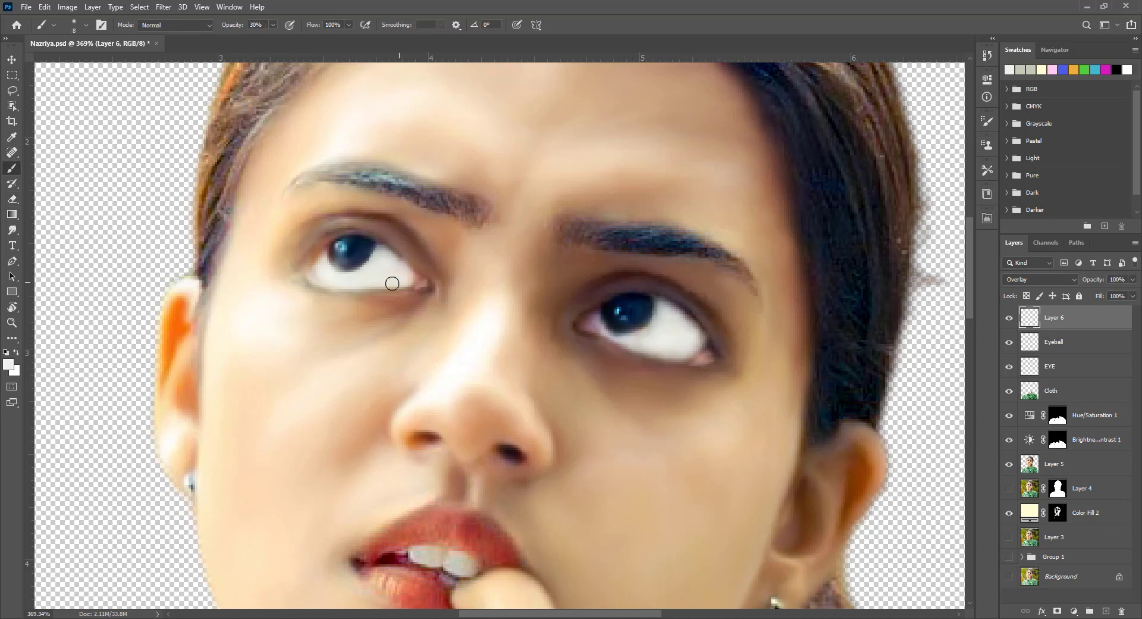
pyautogui.moveTo(309, 271); pyautogui.dragTo(325, 262)
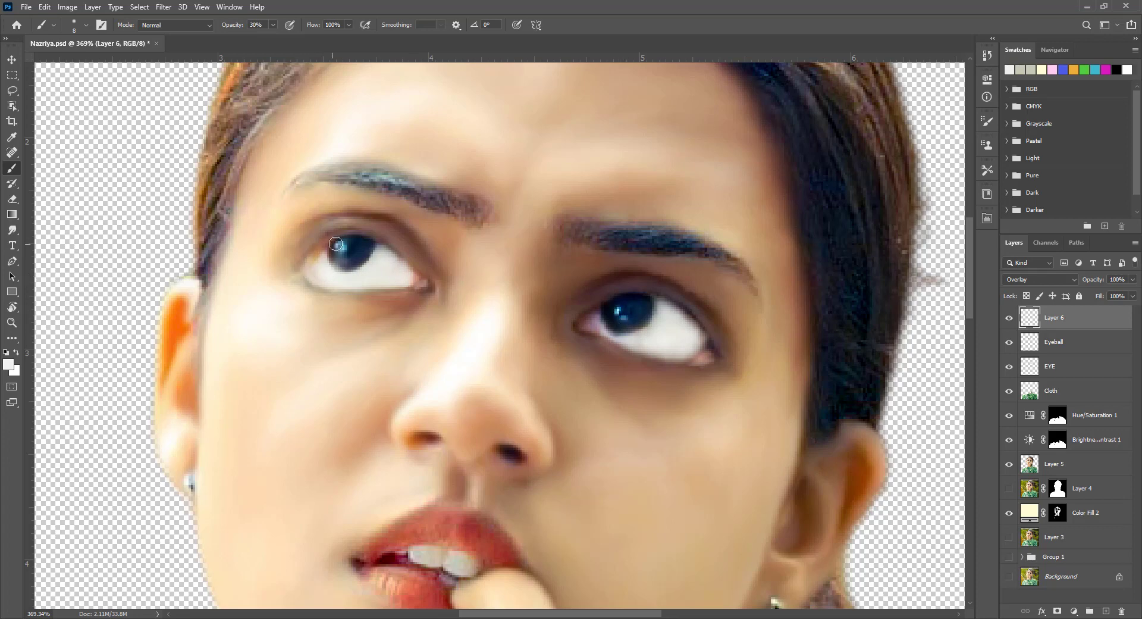
pyautogui.click(341, 251)
pyautogui.hotkey('ctrl', '-')
pyautogui.hotkey('ctrl', '-')
pyautogui.hotkey('ctrl', '-')
pyautogui.hotkey('ctrl', '+')
pyautogui.hotkey('ctrl', '-')
# Step: Zoom in on the lips and smudge them around the upper teeth on Layer 5
pyautogui.hotkey('ctrl', '+')
pyautogui.hotkey('ctrl', '+')
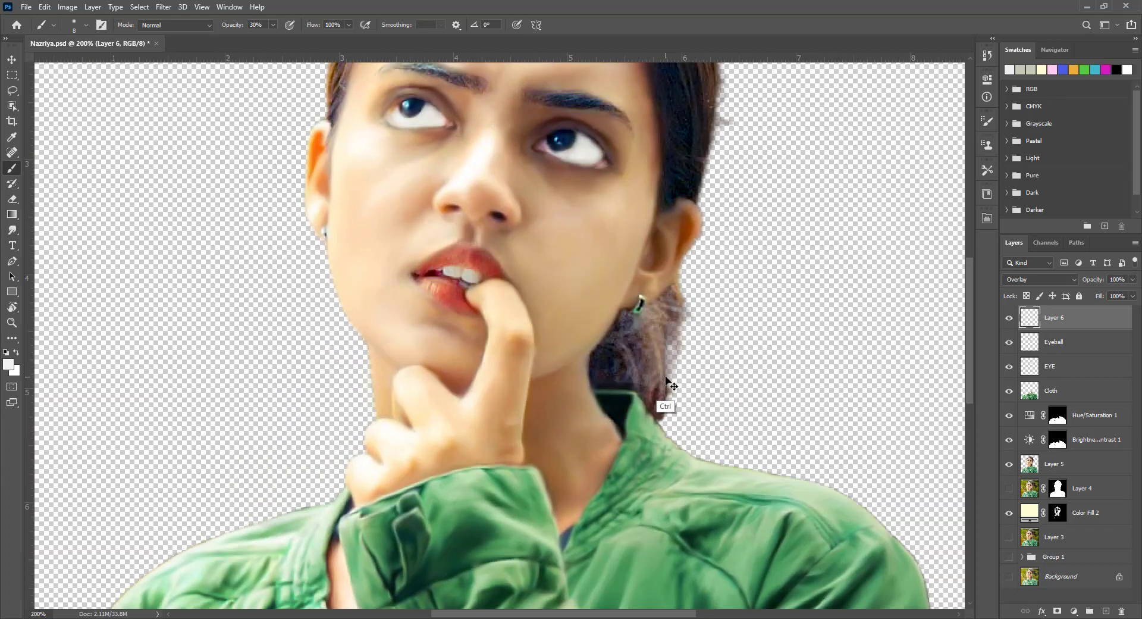
pyautogui.hotkey('ctrl', '-')
pyautogui.hotkey('ctrl', '-')
pyautogui.hotkey('ctrl', '+')
pyautogui.hotkey('ctrl', '+')
pyautogui.press('z')
pyautogui.moveTo(666, 378); pyautogui.dragTo(956, 330)
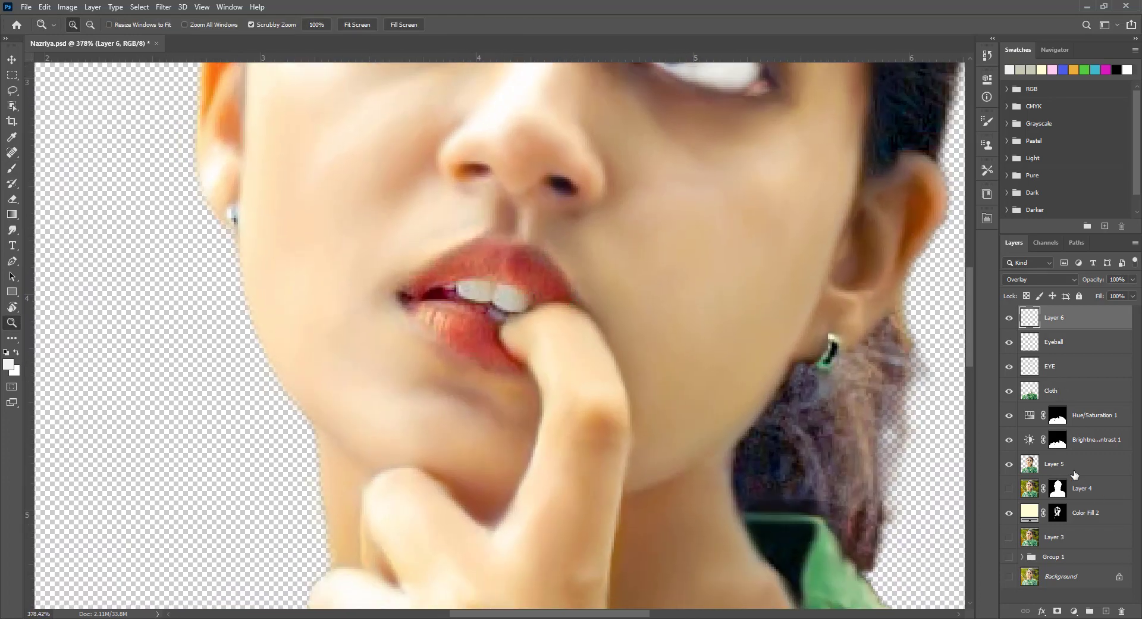
pyautogui.click(1071, 465)
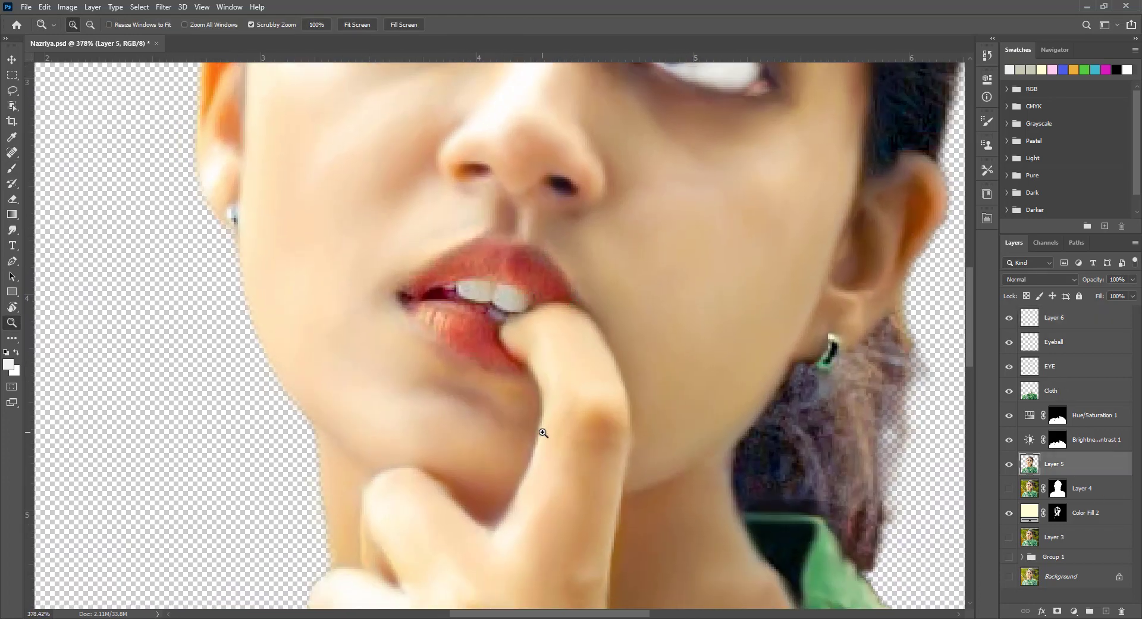
pyautogui.press('r')
pyautogui.moveTo(461, 285); pyautogui.dragTo(509, 297)
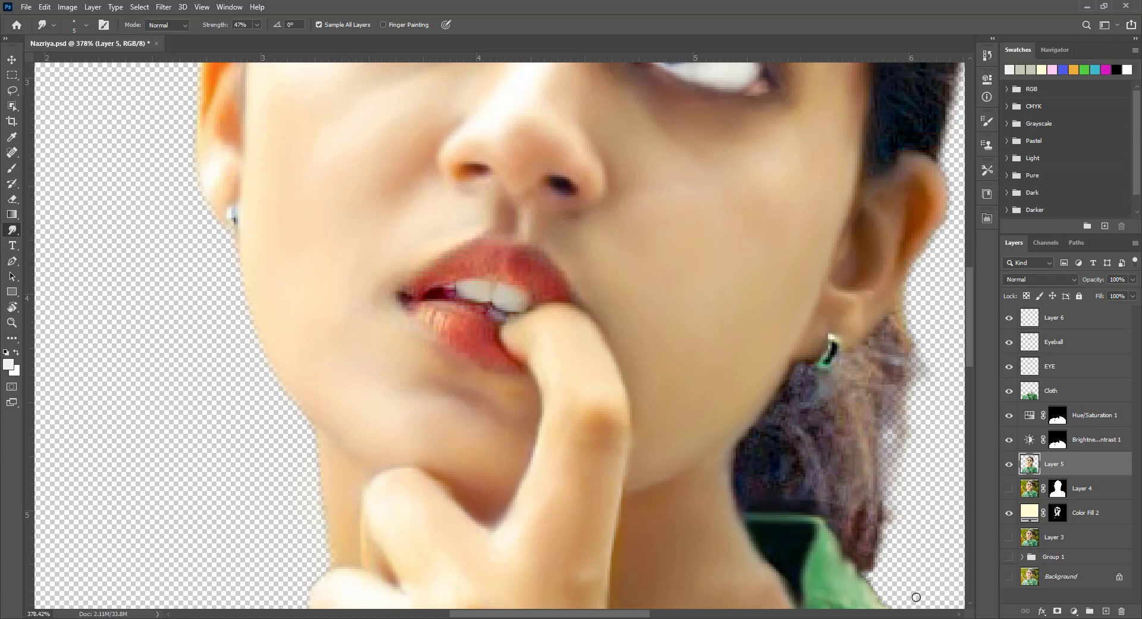
# Step: Group Layer 6, Eyeball and EYE into Group 2
pyautogui.click(1065, 366)
pyautogui.keyDown('shift'); pyautogui.click(1065, 317); pyautogui.keyUp('shift')
pyautogui.hotkey('ctrl', 'g')
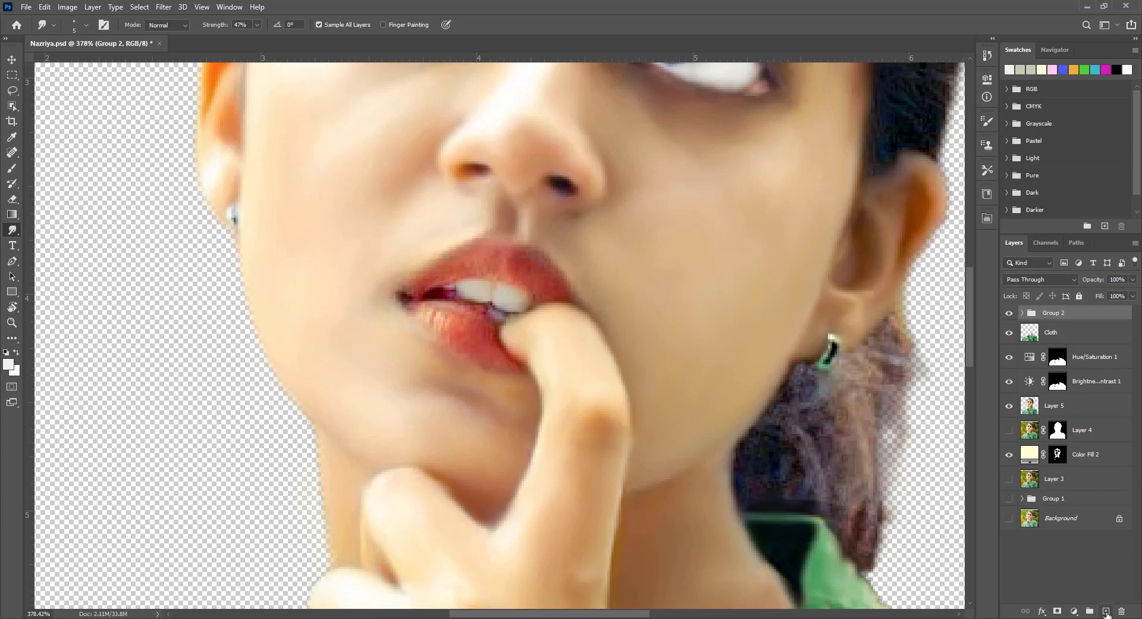
# Step: Add a colorized Hue/Saturation adjustment with its hue shifted toward cyan
pyautogui.click(1074, 611)
pyautogui.click(1082, 501)
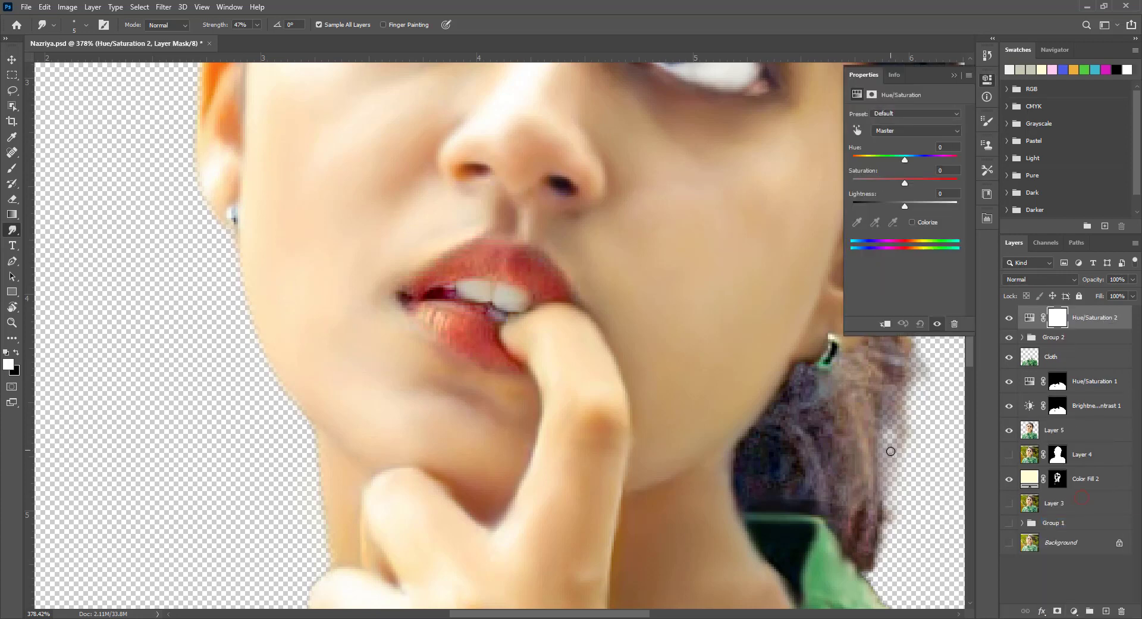
pyautogui.click(912, 222)
pyautogui.moveTo(906, 158); pyautogui.dragTo(857, 159)
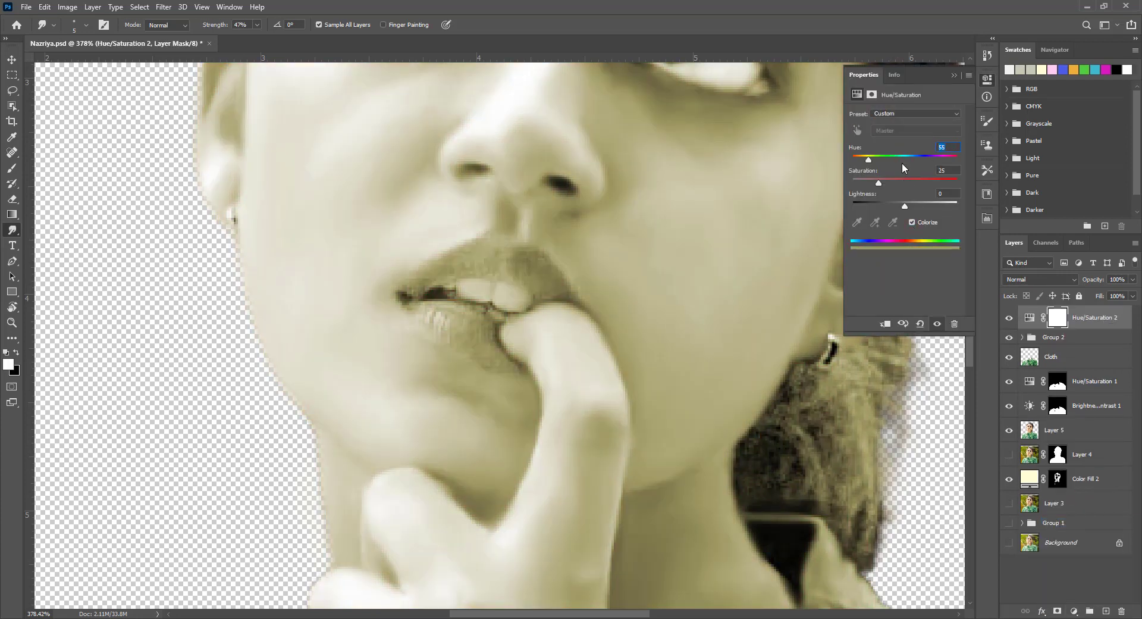
pyautogui.click(903, 159)
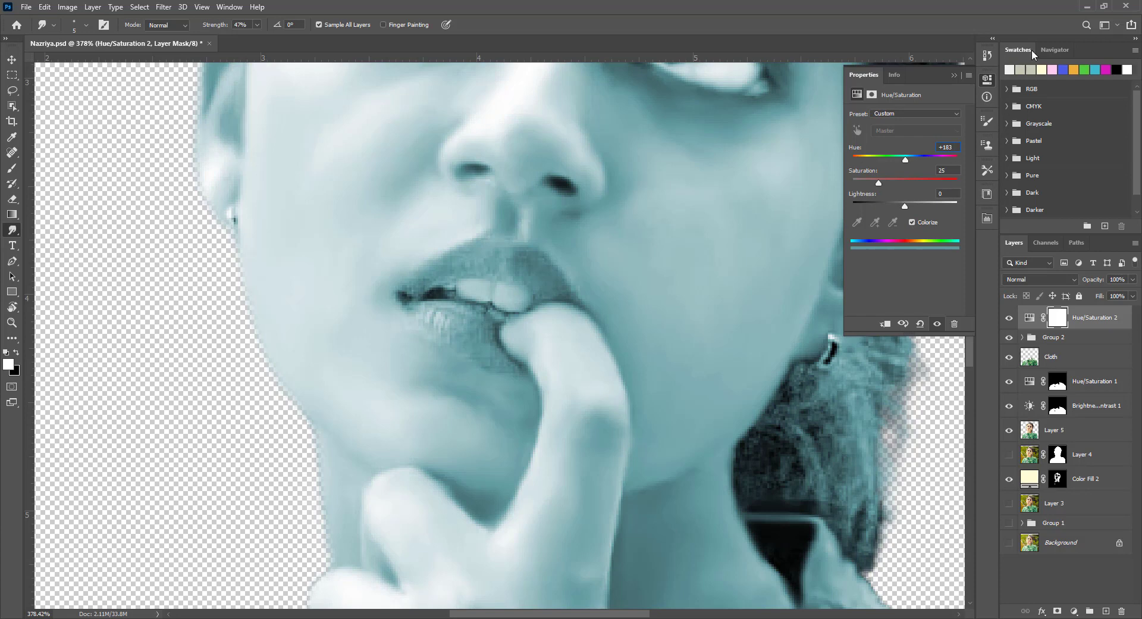
pyautogui.click(952, 75)
pyautogui.scroll(5, 512, 416)
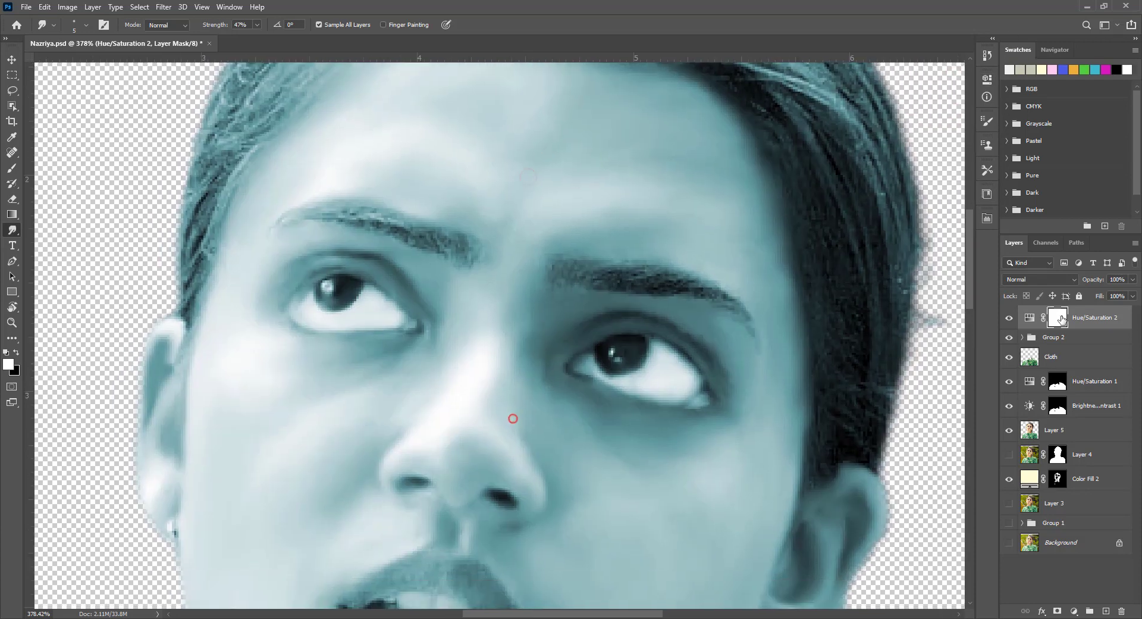
# Step: Invert the adjustment mask and paint white at full opacity over the irises
pyautogui.hotkey('ctrl', 'i')
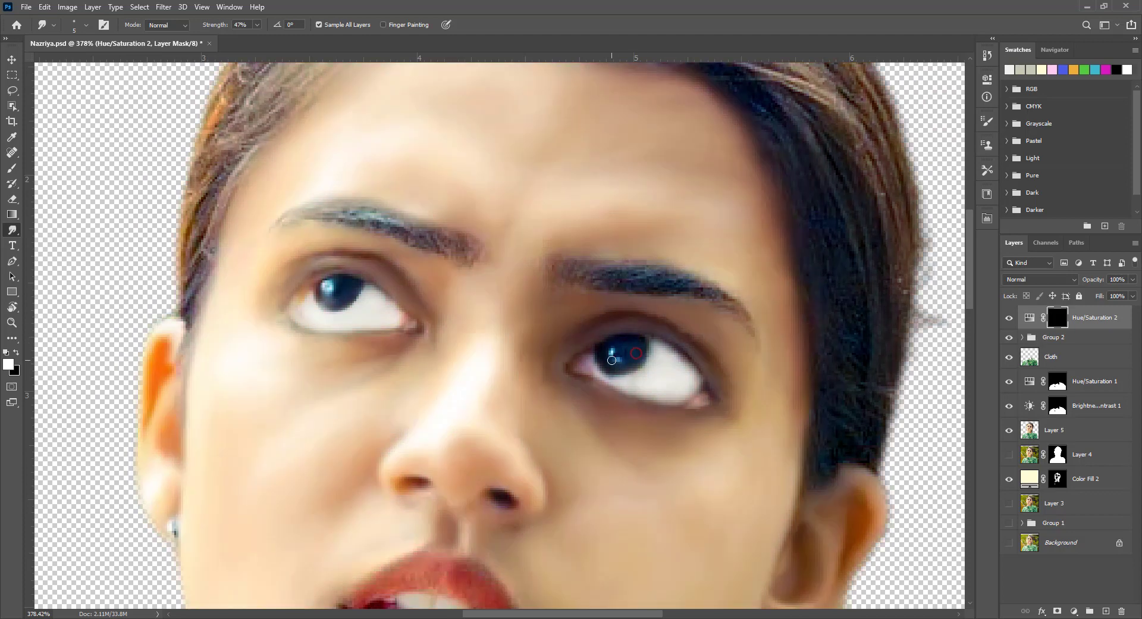
pyautogui.press('x')
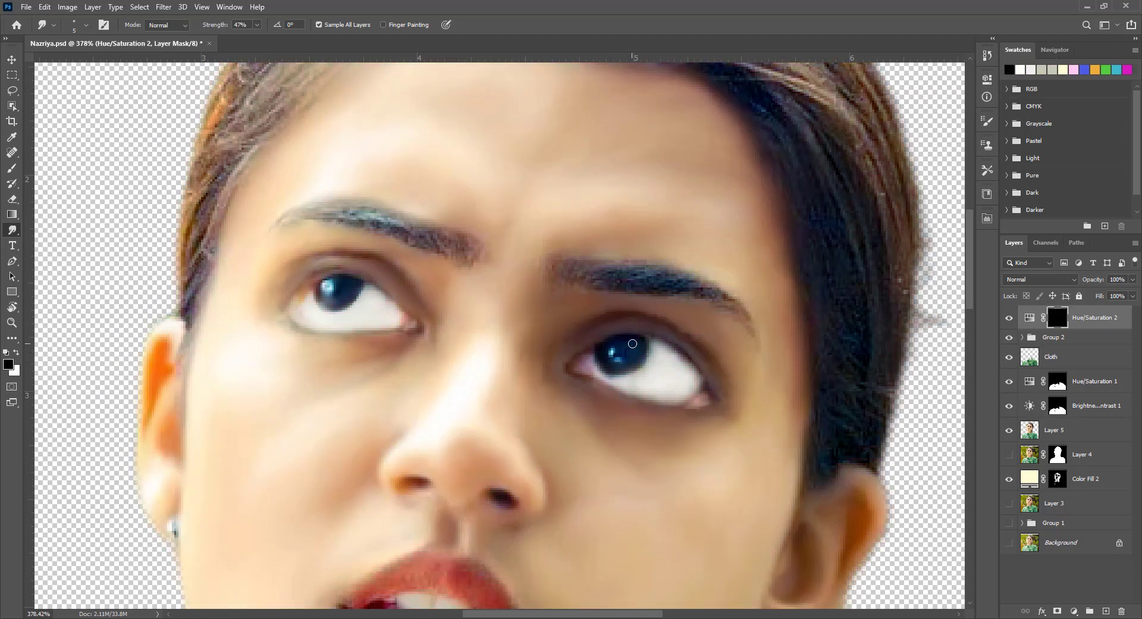
pyautogui.press('x')
pyautogui.press('0')
pyautogui.keyDown('alt'); pyautogui.click(1057, 317); pyautogui.keyUp('alt')
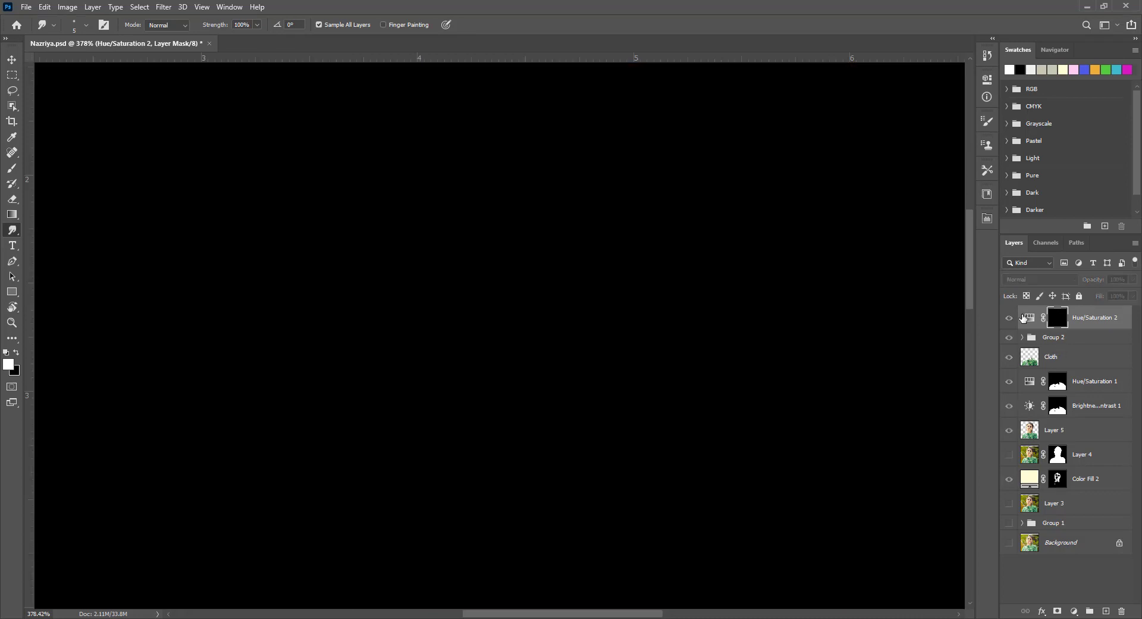
pyautogui.keyDown('alt'); pyautogui.click(1058, 317); pyautogui.keyUp('alt')
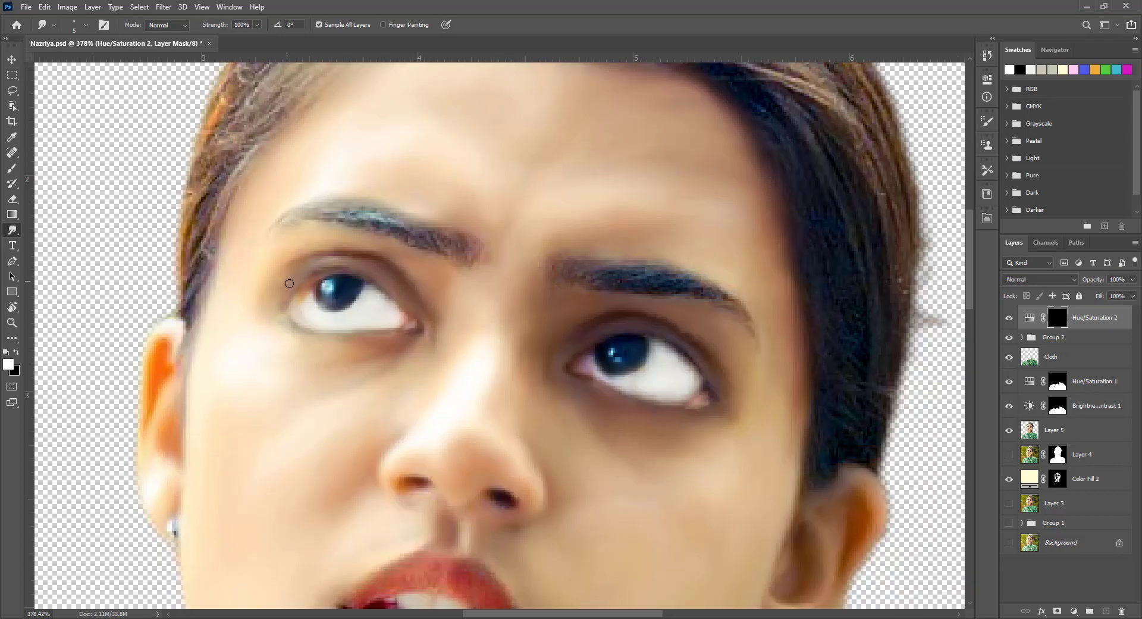
pyautogui.press('b')
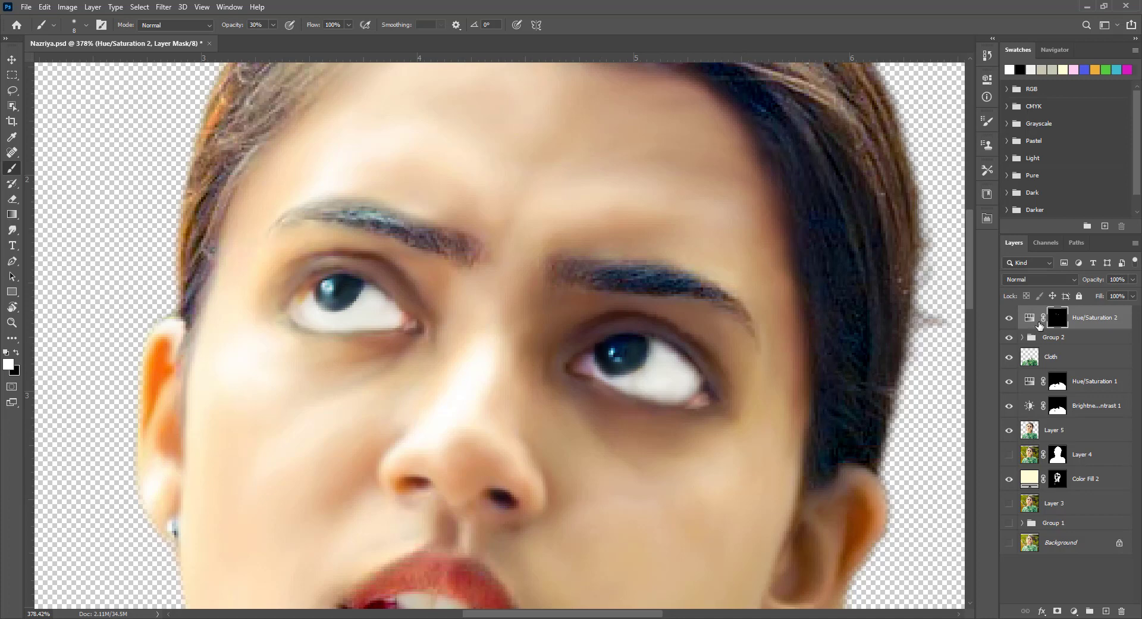
pyautogui.press('0')
# Step: Experiment with the Hue/Saturation 2 saturation and hue values, trying hue 283
pyautogui.doubleClick(1030, 317)
pyautogui.moveTo(909, 184); pyautogui.dragTo(890, 183)
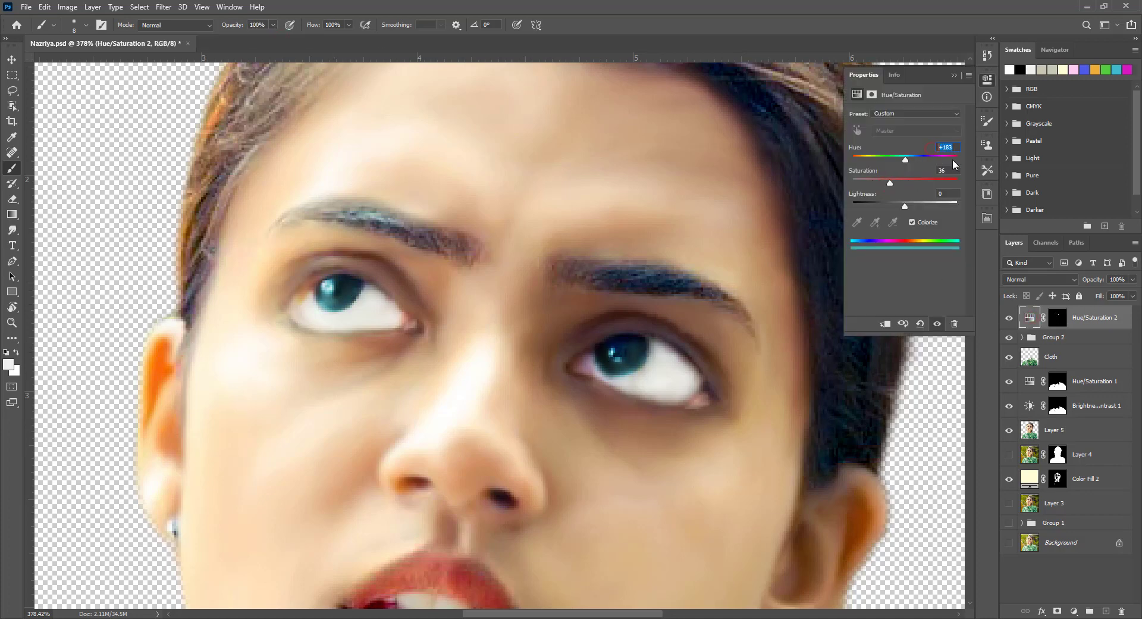
pyautogui.write('0')
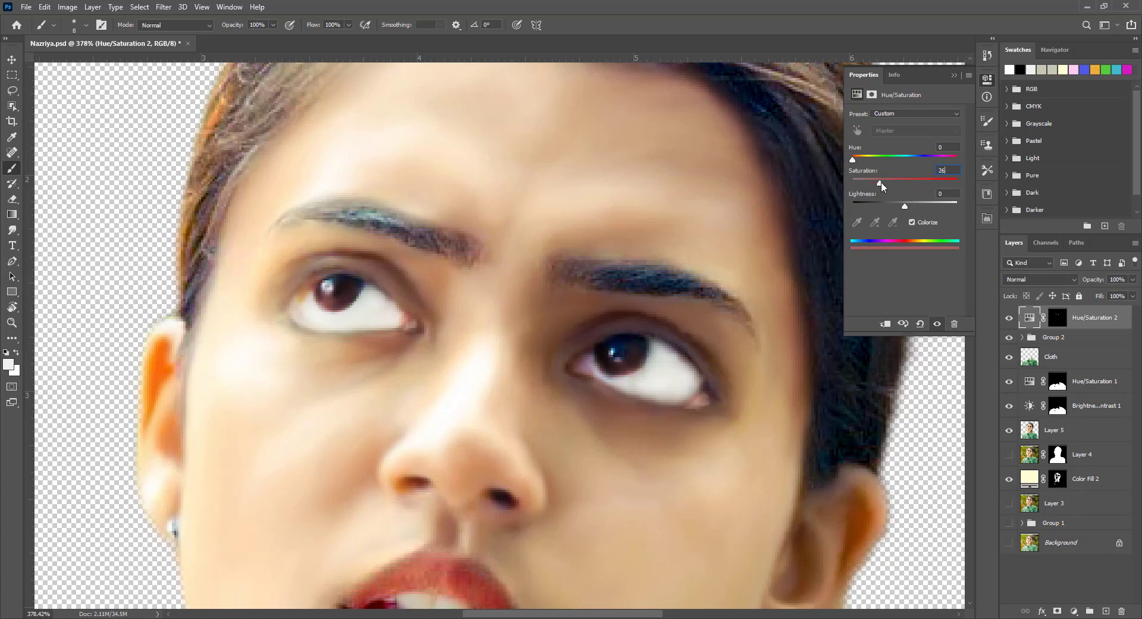
pyautogui.moveTo(890, 183)
pyautogui.mouseDown()
pyautogui.moveTo(853, 183)
pyautogui.moveTo(884, 206)
pyautogui.mouseUp()
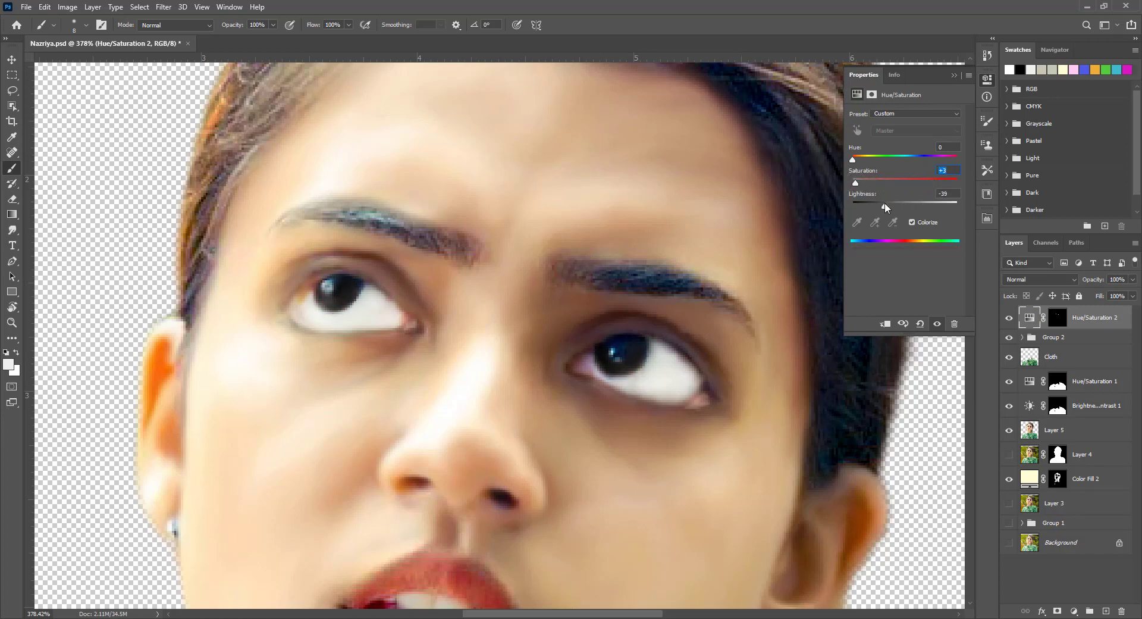
pyautogui.moveTo(926, 160); pyautogui.dragTo(933, 159)
pyautogui.write('0')
pyautogui.moveTo(929, 160); pyautogui.dragTo(921, 157)
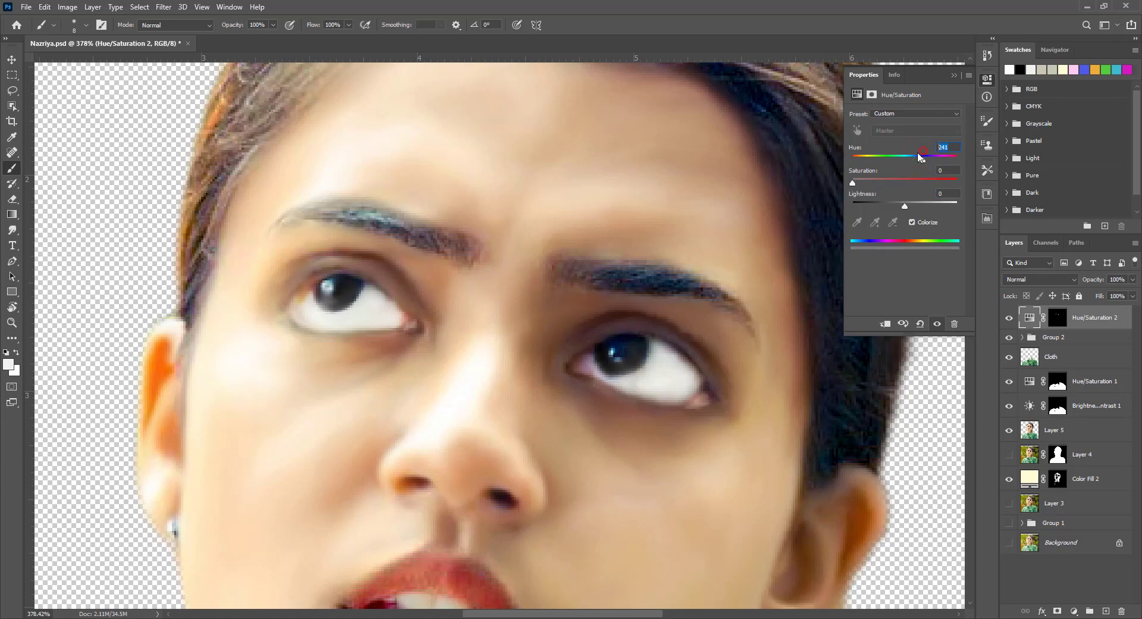
pyautogui.write('283')
pyautogui.press('Return')
# Step: Settle the iris tint at Hue 183 and Saturation 25, then zoom out
pyautogui.write('183')
pyautogui.press('Tab')
pyautogui.write('25')
pyautogui.press('BackSpace')
pyautogui.press('BackSpace')
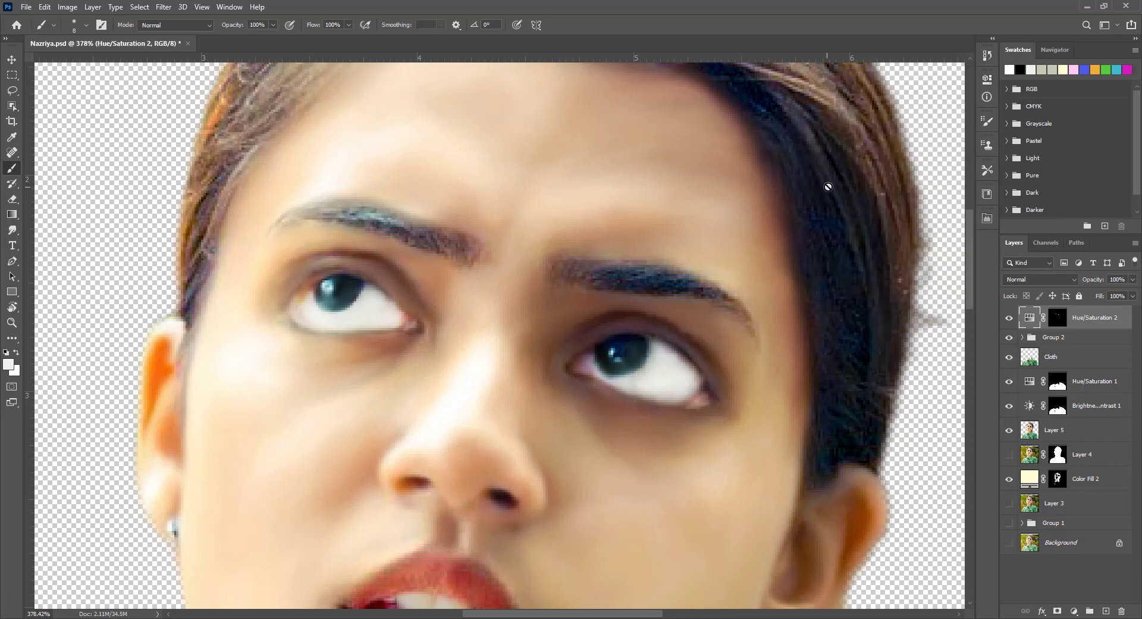
pyautogui.keyDown('ctrl'); pyautogui.click(836, 185); pyautogui.keyUp('ctrl')
pyautogui.hotkey('ctrl', '-')
pyautogui.hotkey('ctrl', '-')
pyautogui.hotkey('ctrl', '-')
pyautogui.hotkey('ctrl', '+')
pyautogui.hotkey('ctrl', '-')
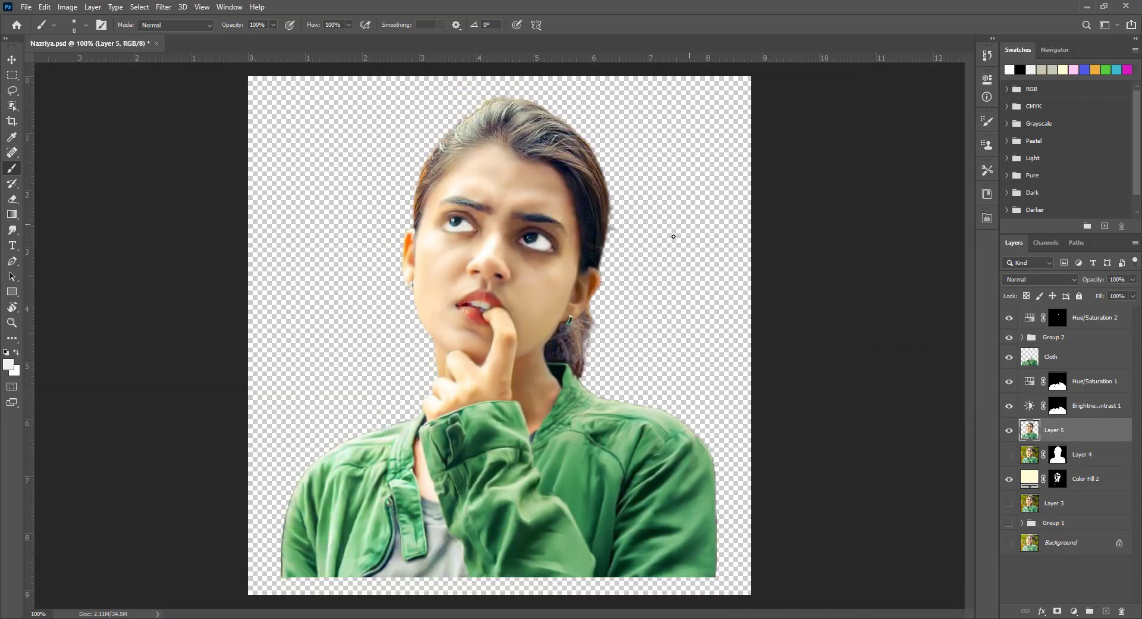
# Step: Add a Hue/Saturation 3 layer colorized red at hue 6, saturation 41, with its mask inverted
pyautogui.click(1080, 317)
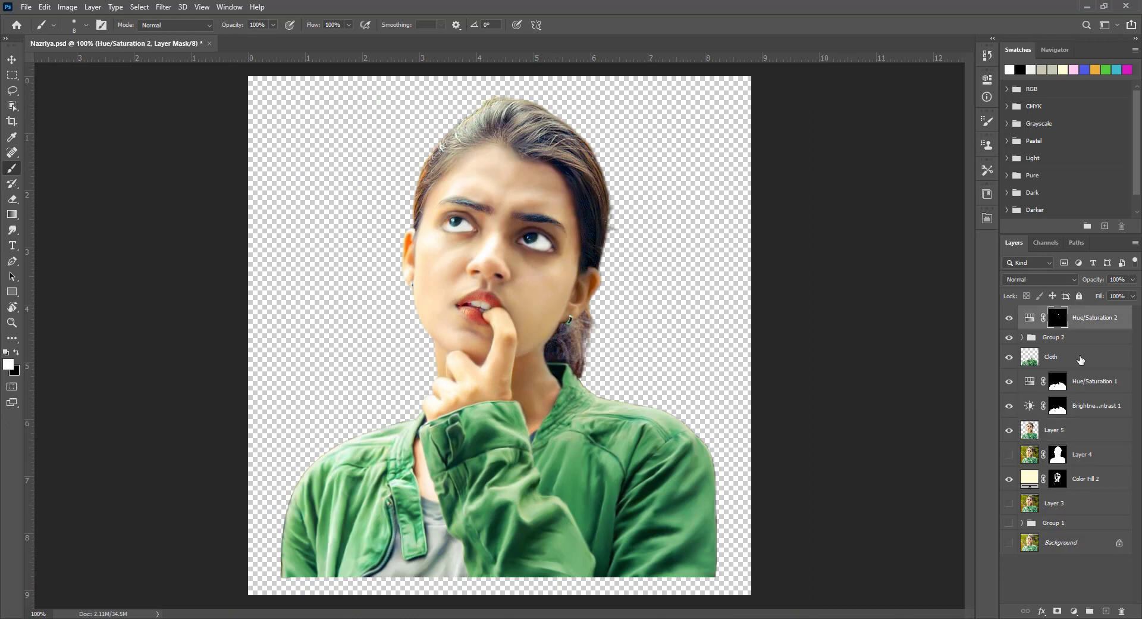
pyautogui.click(1074, 611)
pyautogui.click(1091, 497)
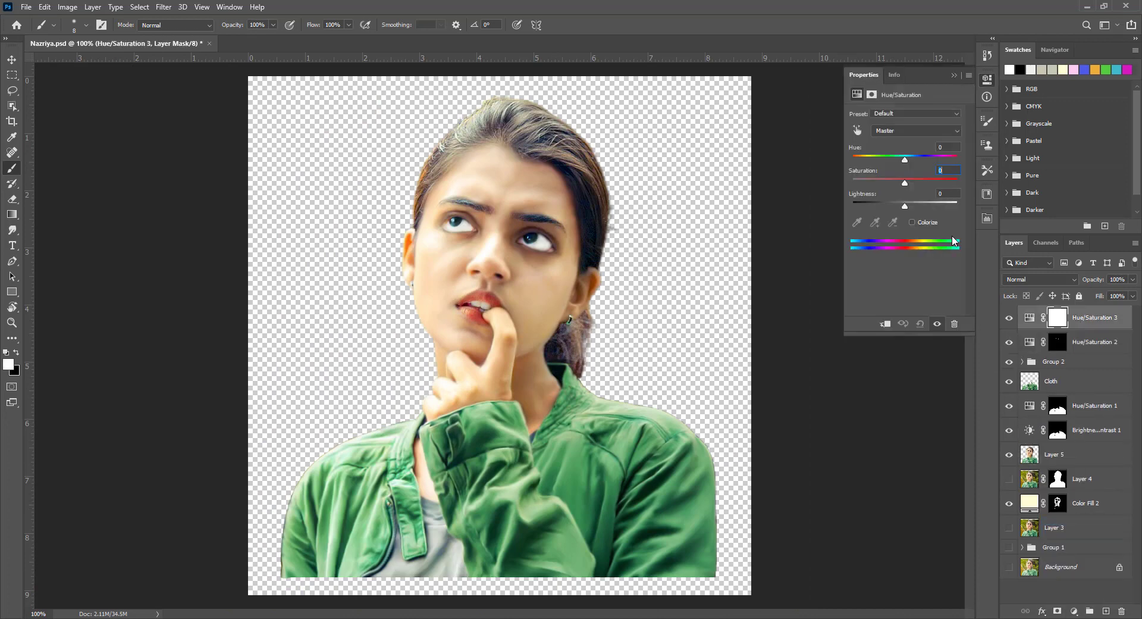
pyautogui.click(925, 222)
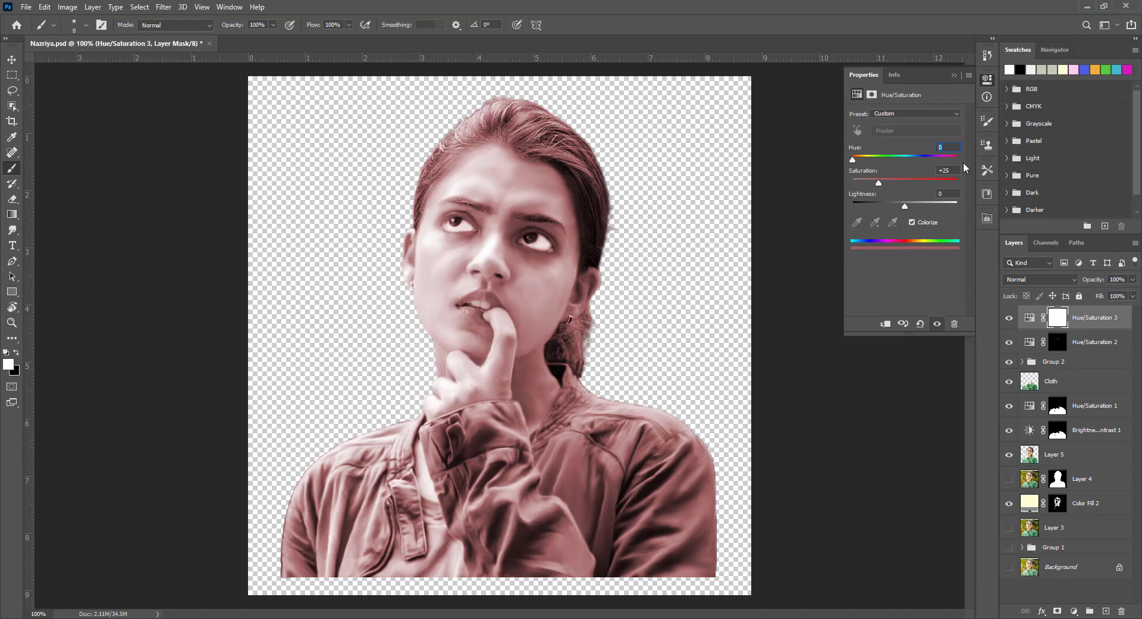
pyautogui.write('6')
pyautogui.moveTo(878, 182); pyautogui.dragTo(913, 186)
pyautogui.click(954, 75)
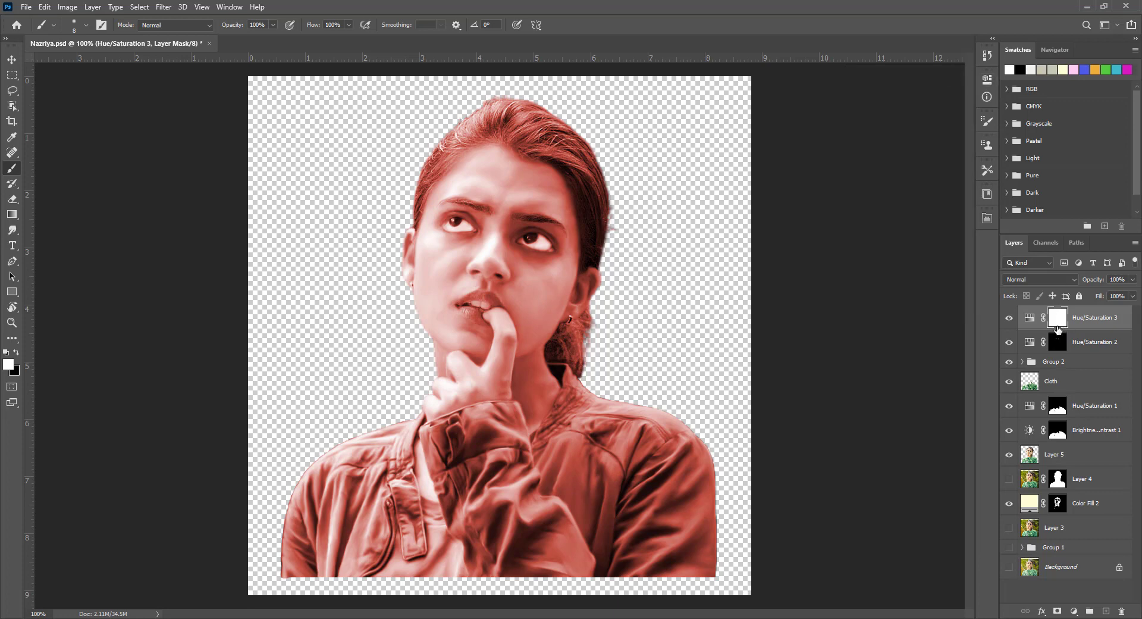
pyautogui.hotkey('ctrl', 'i')
# Step: Choose the Soft Round brush, zoom to the mouth and add a layer named Lips above Group 2
pyautogui.rightClick(553, 257)
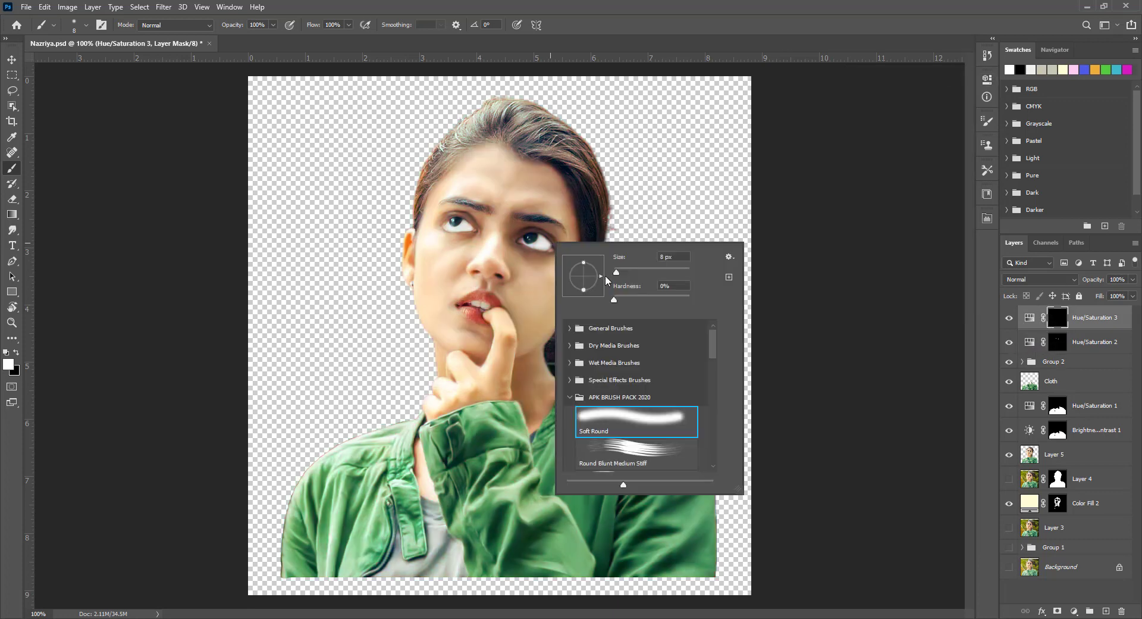
pyautogui.click(799, 212)
pyautogui.press('z')
pyautogui.moveTo(477, 311); pyautogui.dragTo(517, 311)
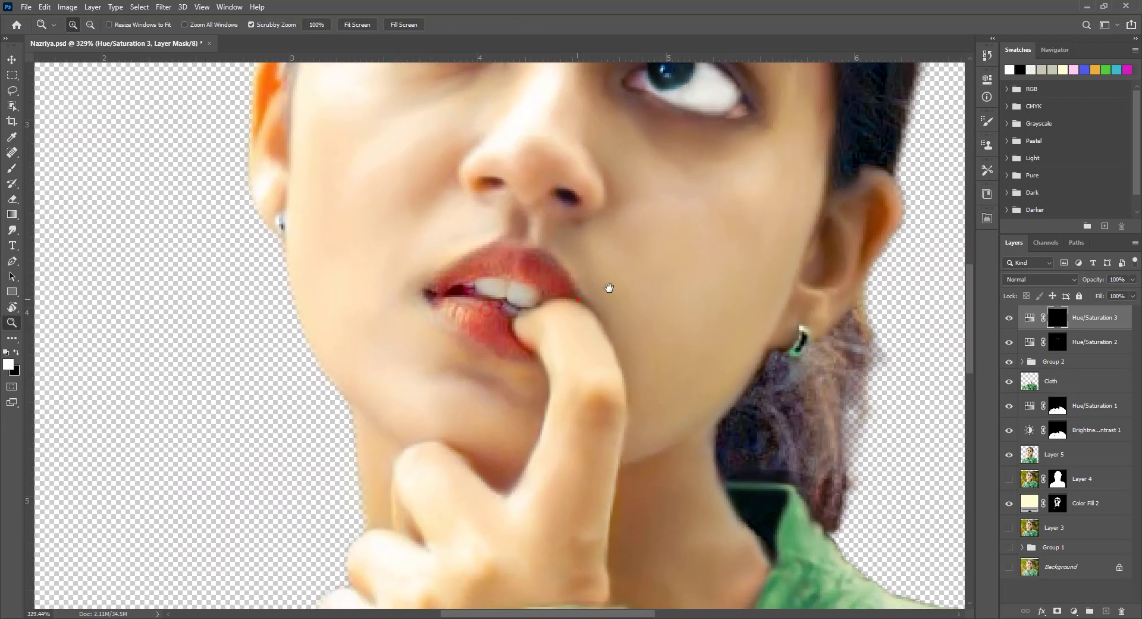
pyautogui.click(1054, 361)
pyautogui.click(1105, 612)
pyautogui.doubleClick(1051, 365)
pyautogui.write('Lips')
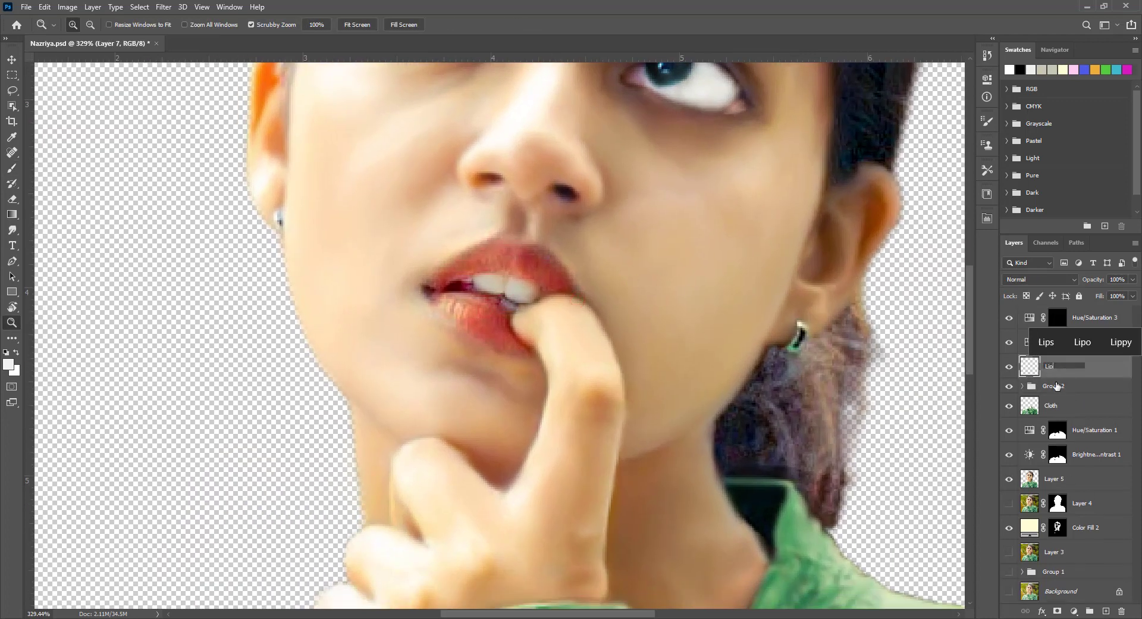
pyautogui.press('Return')
# Step: Smudge the lips smooth at 35% strength and add an empty layer above Lips
pyautogui.press('r')
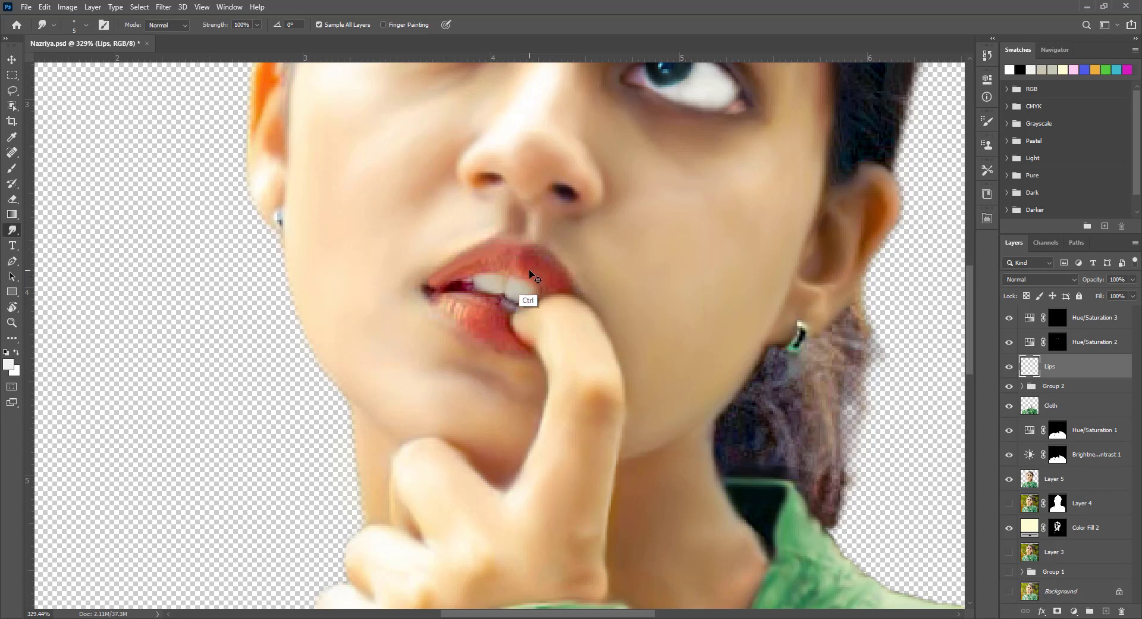
pyautogui.press('Delete')
pyautogui.hotkey('ctrl', 'z')
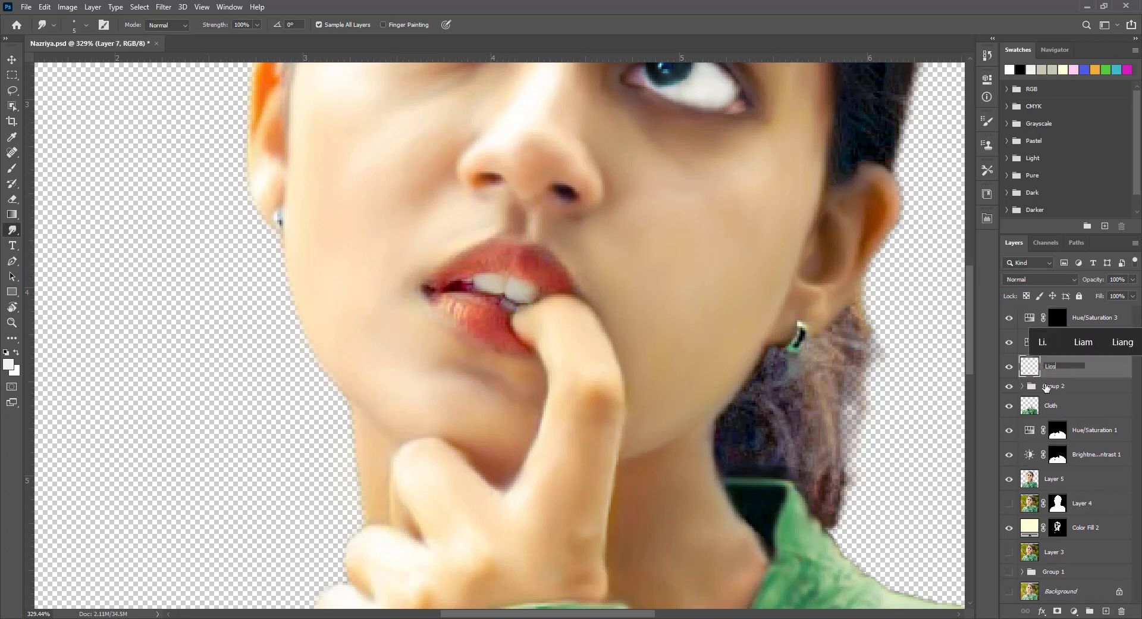
pyautogui.press('Return')
pyautogui.write('35')
pyautogui.press('Return')
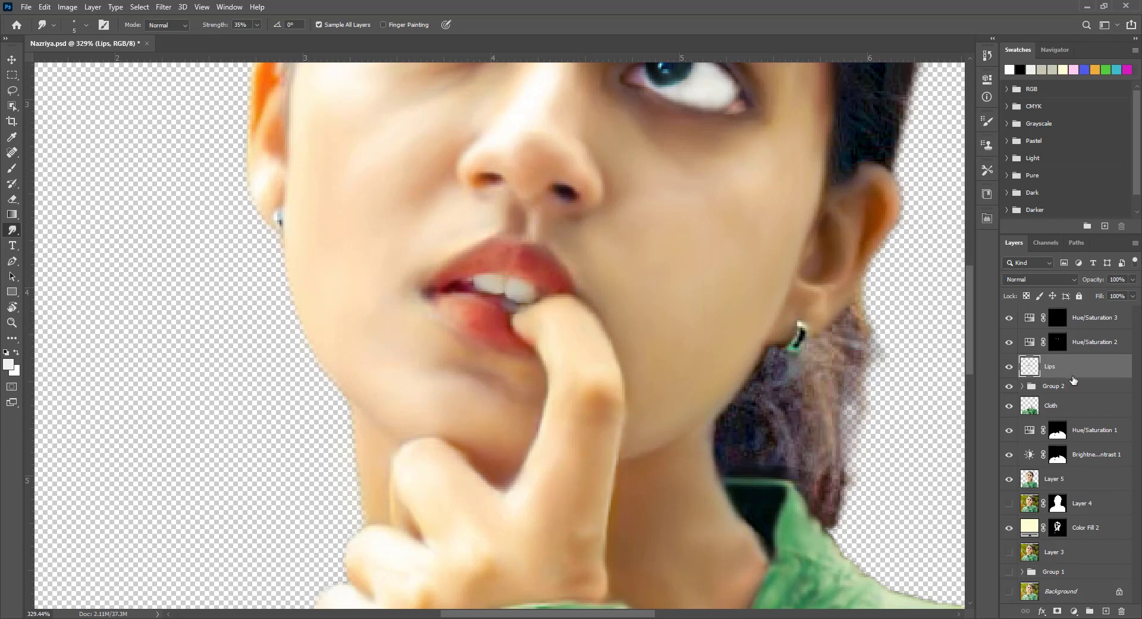
pyautogui.click(1106, 611)
# Step: Pick a colour and paint a first pass over the teeth on Layer 7
pyautogui.press('i')
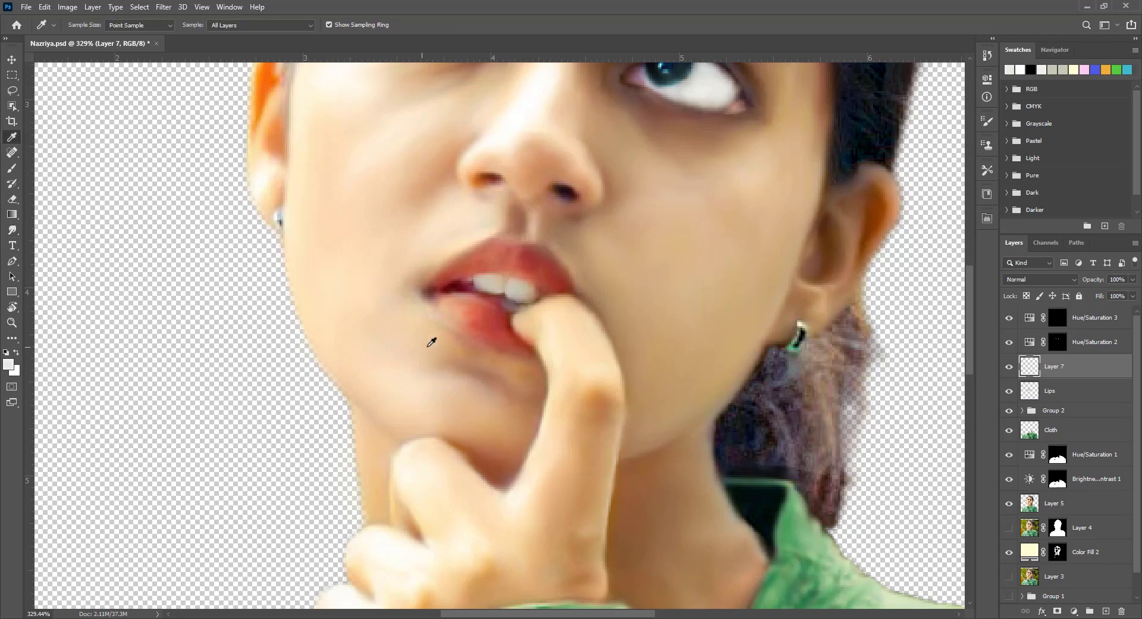
pyautogui.click(8, 364)
pyautogui.click(441, 158)
pyautogui.click(684, 135)
pyautogui.press('b')
pyautogui.moveTo(470, 288); pyautogui.dragTo(518, 288)
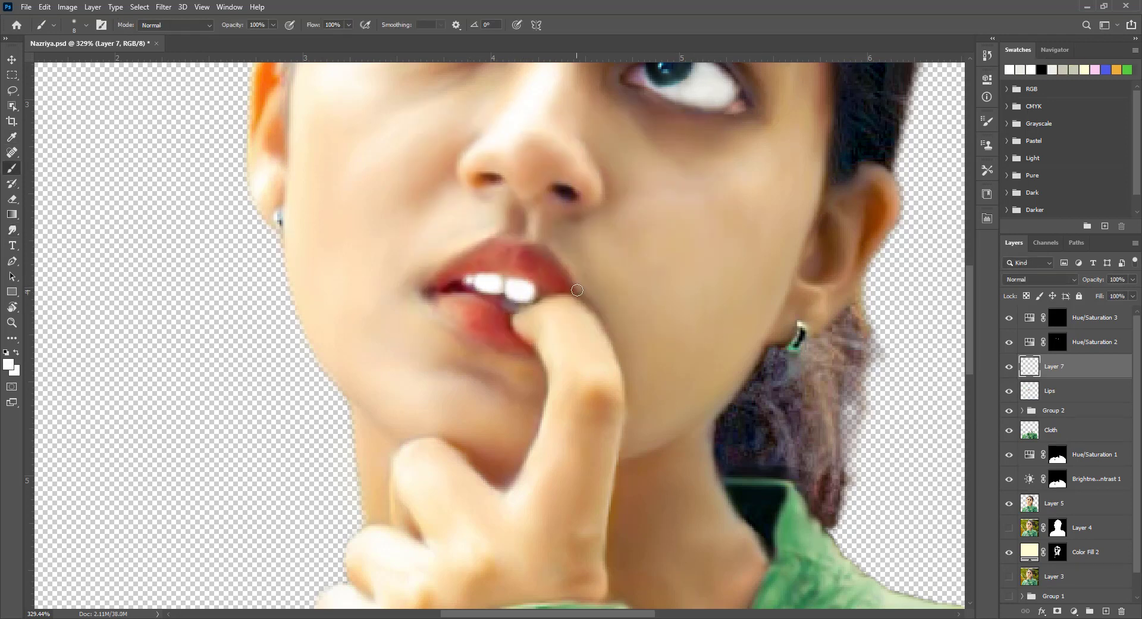
# Step: Sample the teeth, choose a lighter shade of it and repaint the teeth
pyautogui.press('i')
pyautogui.click(517, 302)
pyautogui.click(9, 364)
pyautogui.click(423, 152)
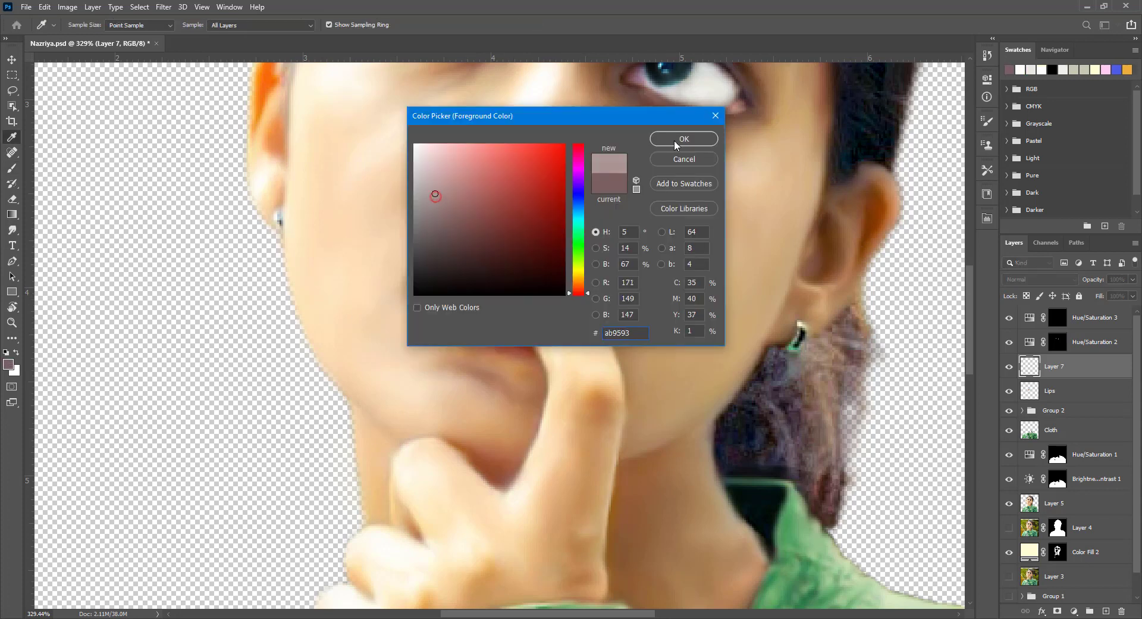
pyautogui.click(684, 138)
pyautogui.press('b')
pyautogui.moveTo(515, 295); pyautogui.dragTo(504, 304)
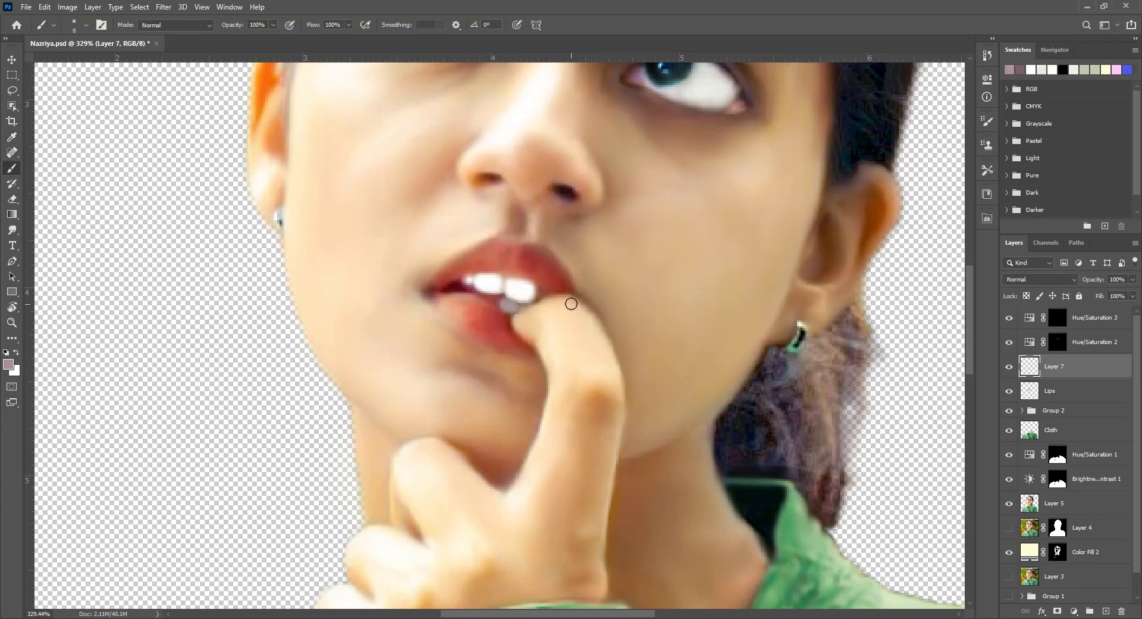
# Step: Set Layer 7's blend mode to Overlay and zoom to check the result
pyautogui.press('v')
pyautogui.click(1040, 279)
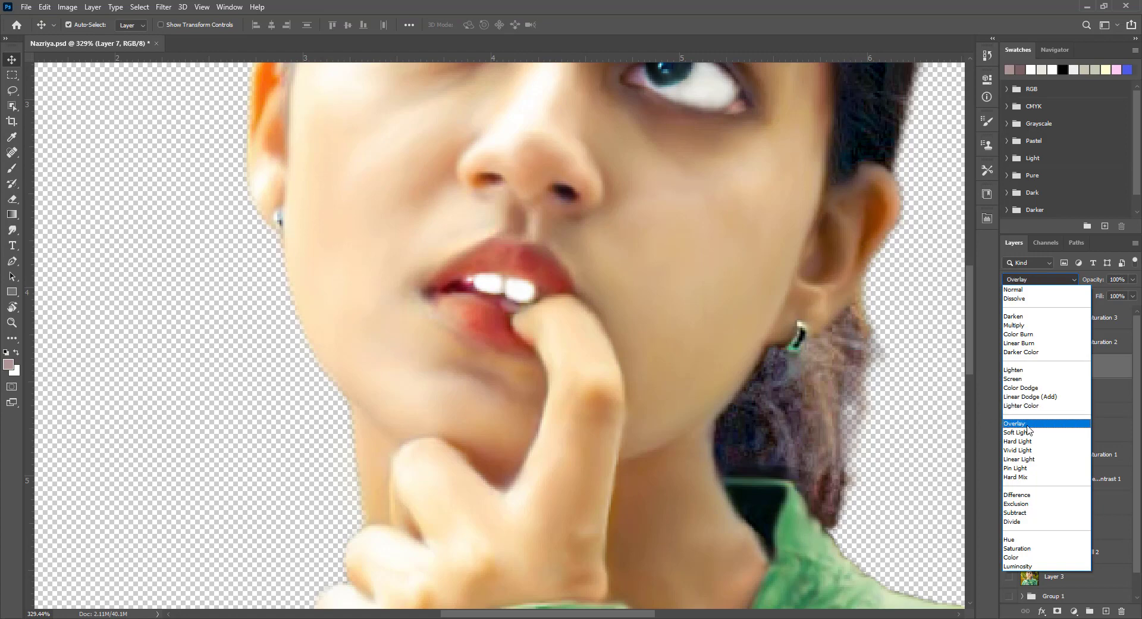
pyautogui.click(1031, 423)
pyautogui.hotkey('ctrl', '1')
pyautogui.hotkey('ctrl', '+')
pyautogui.hotkey('ctrl', '+')
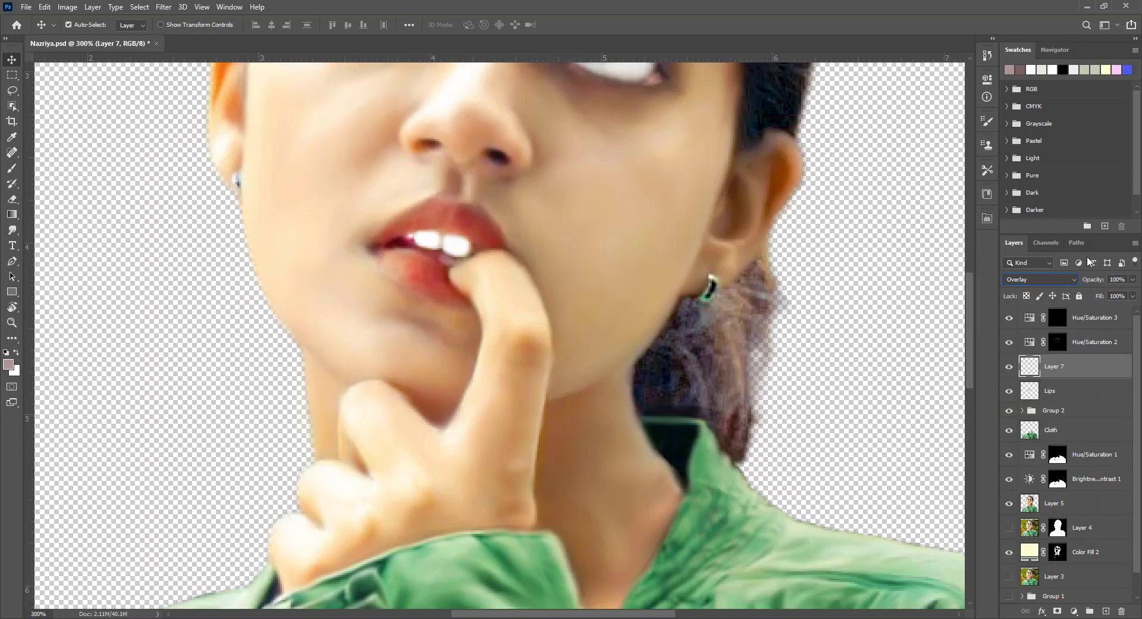
pyautogui.click(1056, 279)
pyautogui.press('Escape')
pyautogui.keyDown('ctrl'); pyautogui.click(842, 312); pyautogui.keyUp('ctrl')
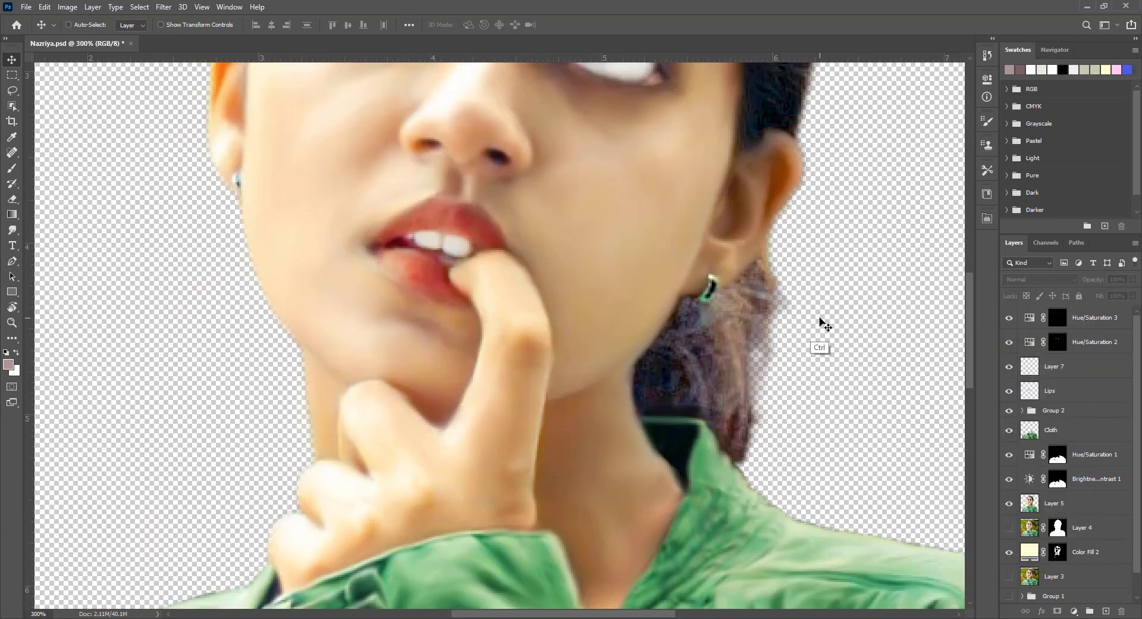
pyautogui.hotkey('ctrl', '1')
pyautogui.hotkey('ctrl', '+')
# Step: Paint white with a soft brush on the Hue/Saturation 3 mask over the lips
pyautogui.moveTo(599, 311); pyautogui.dragTo(681, 475)
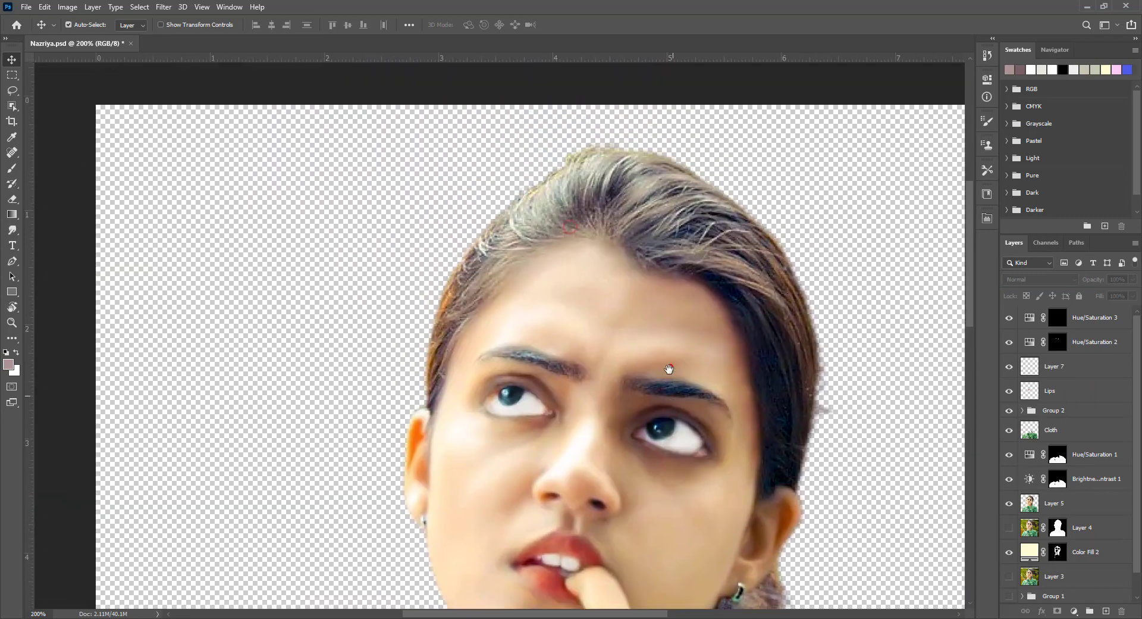
pyautogui.click(1057, 317)
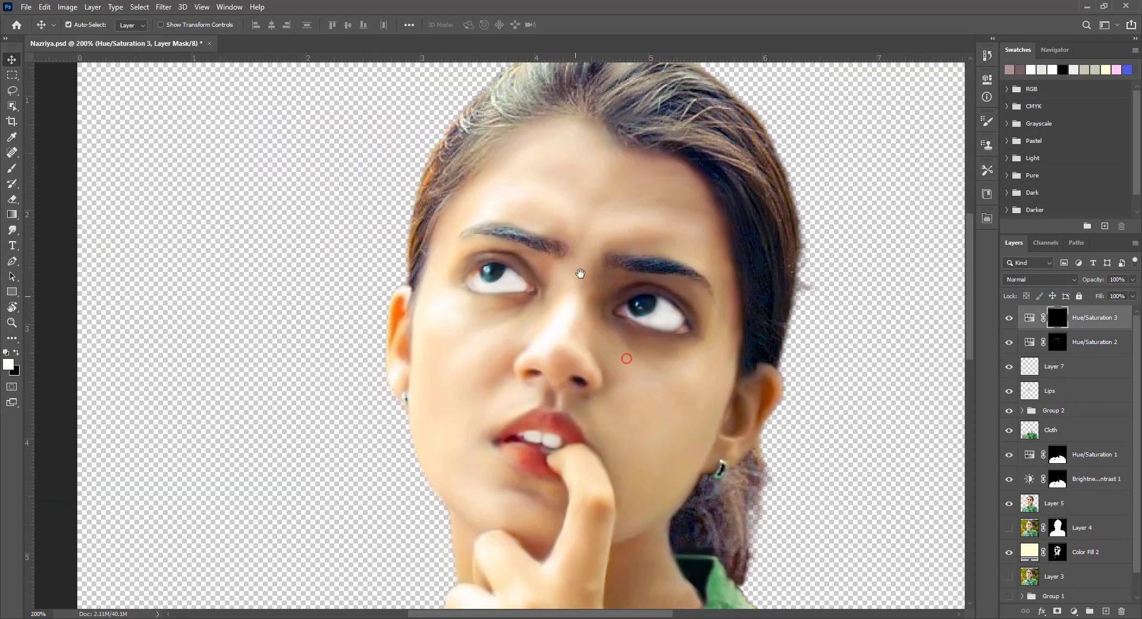
pyautogui.moveTo(580, 273); pyautogui.dragTo(598, 186)
pyautogui.press('b')
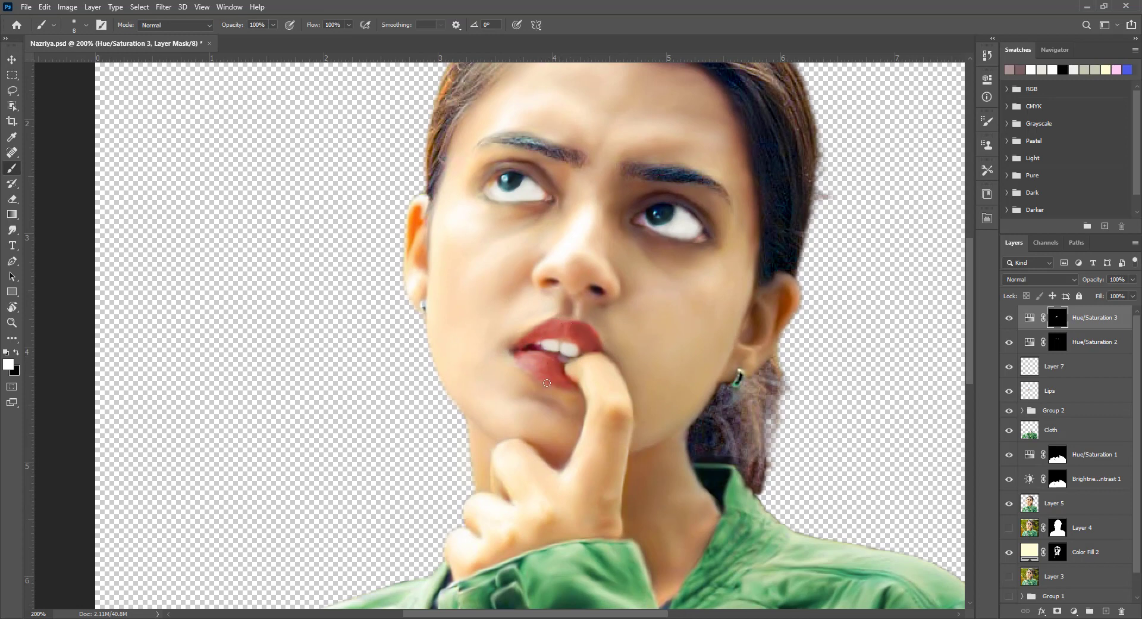
pyautogui.hotkey('ctrl', '2')
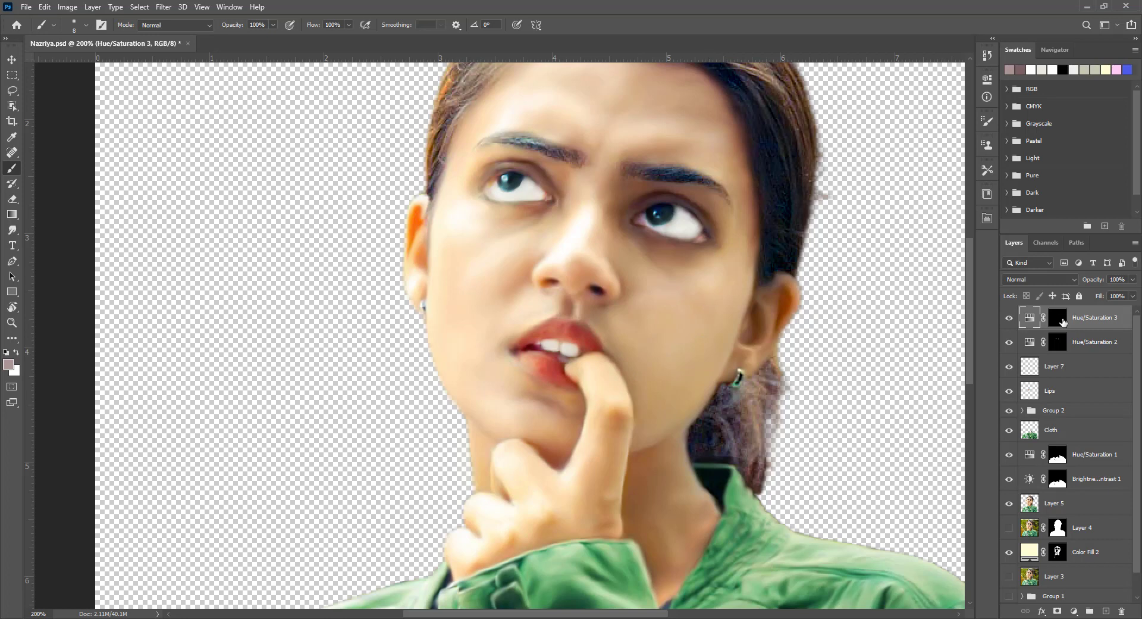
pyautogui.click(1063, 322)
pyautogui.press('F5')
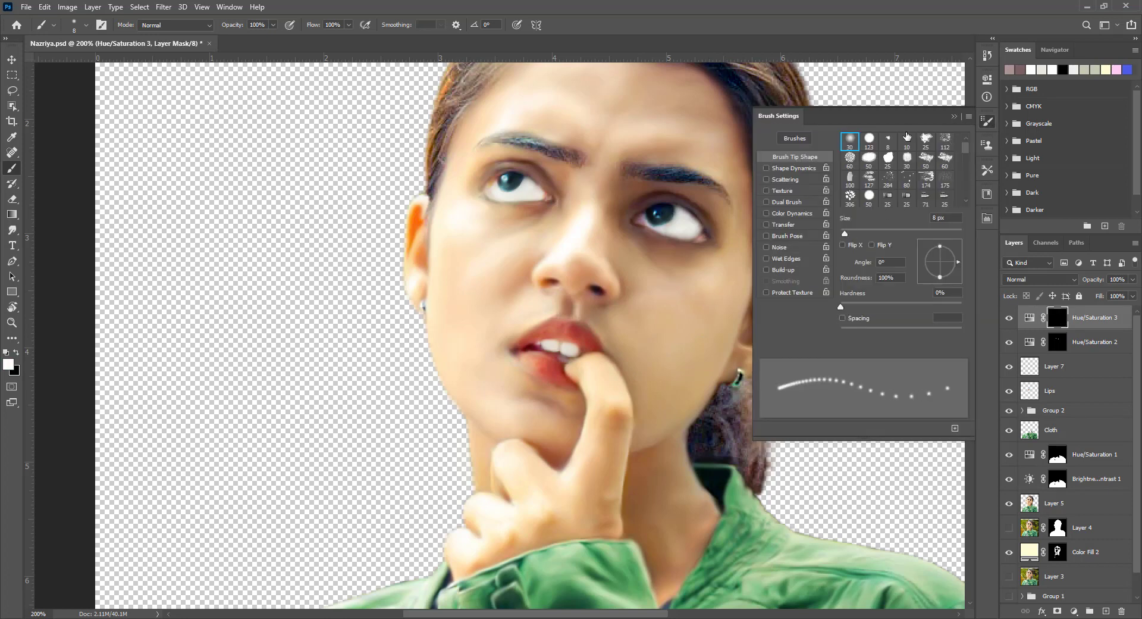
pyautogui.click(953, 116)
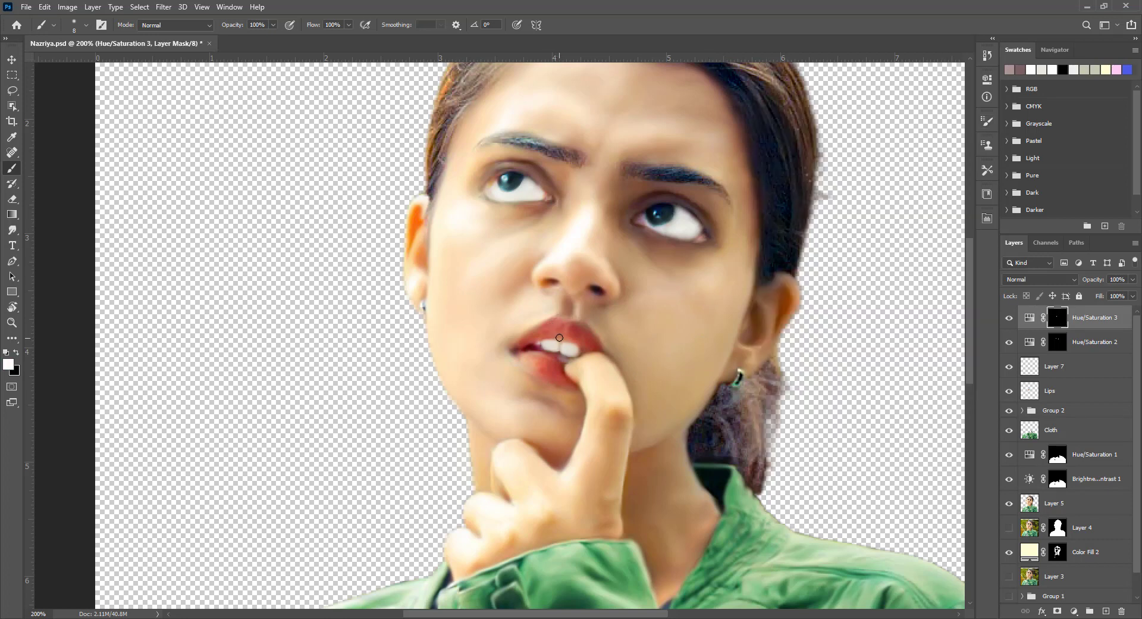
pyautogui.moveTo(545, 331)
pyautogui.mouseDown()
pyautogui.moveTo(564, 324)
pyautogui.moveTo(593, 364)
pyautogui.moveTo(517, 342)
pyautogui.moveTo(502, 384)
pyautogui.moveTo(461, 390)
pyautogui.moveTo(542, 433)
pyautogui.mouseUp()
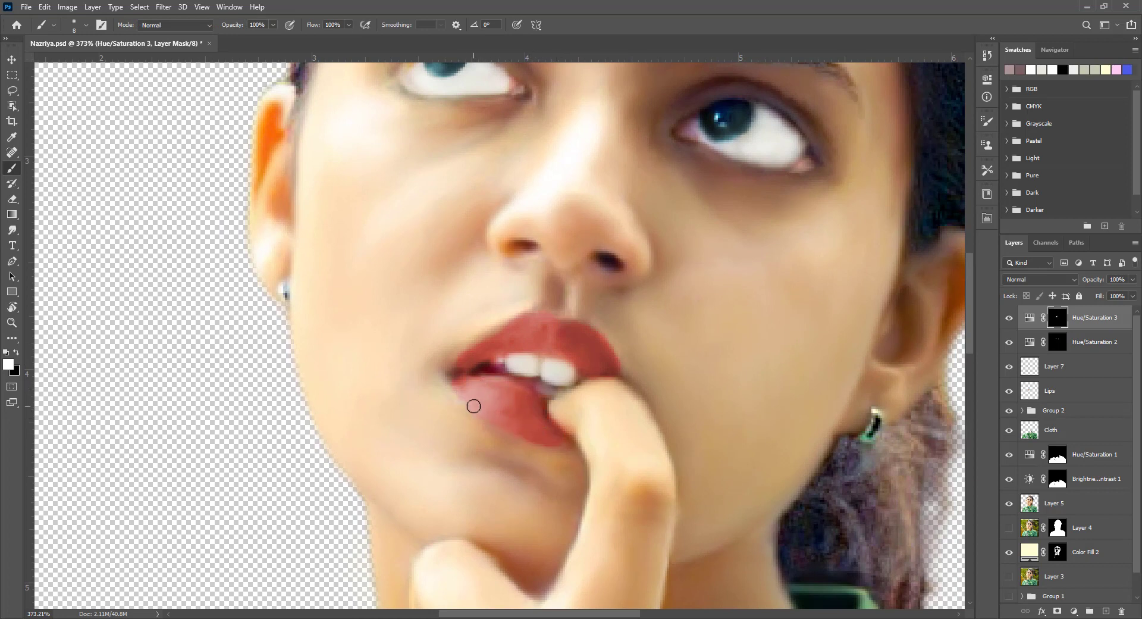
# Step: Erase the red tint spilling past the lip edges and zoom to fit the portrait
pyautogui.press('e')
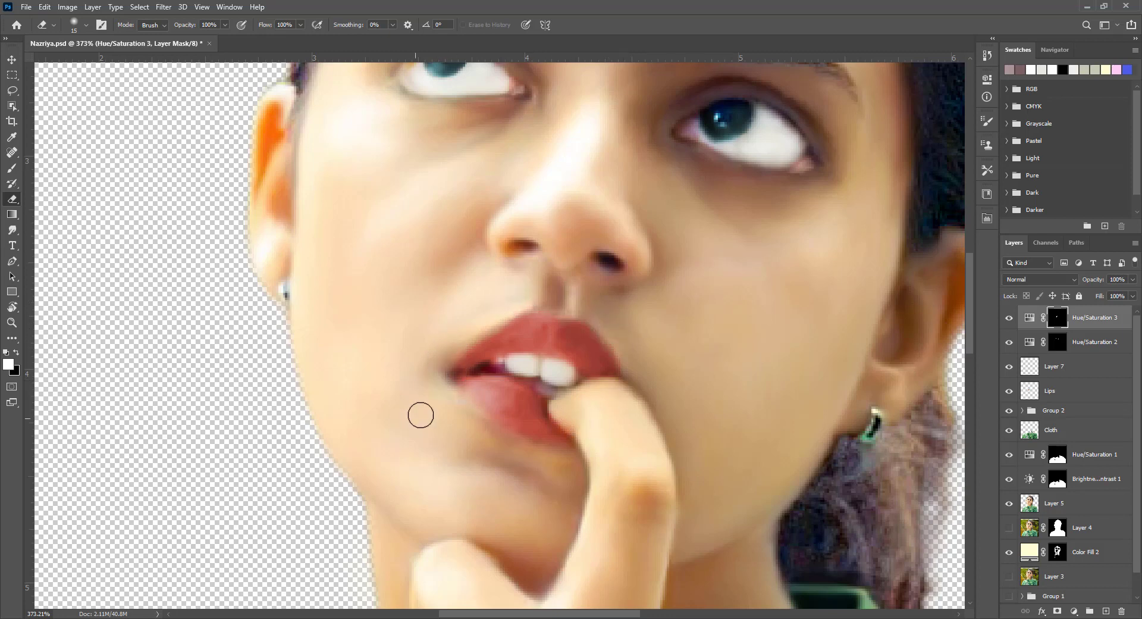
pyautogui.press('b')
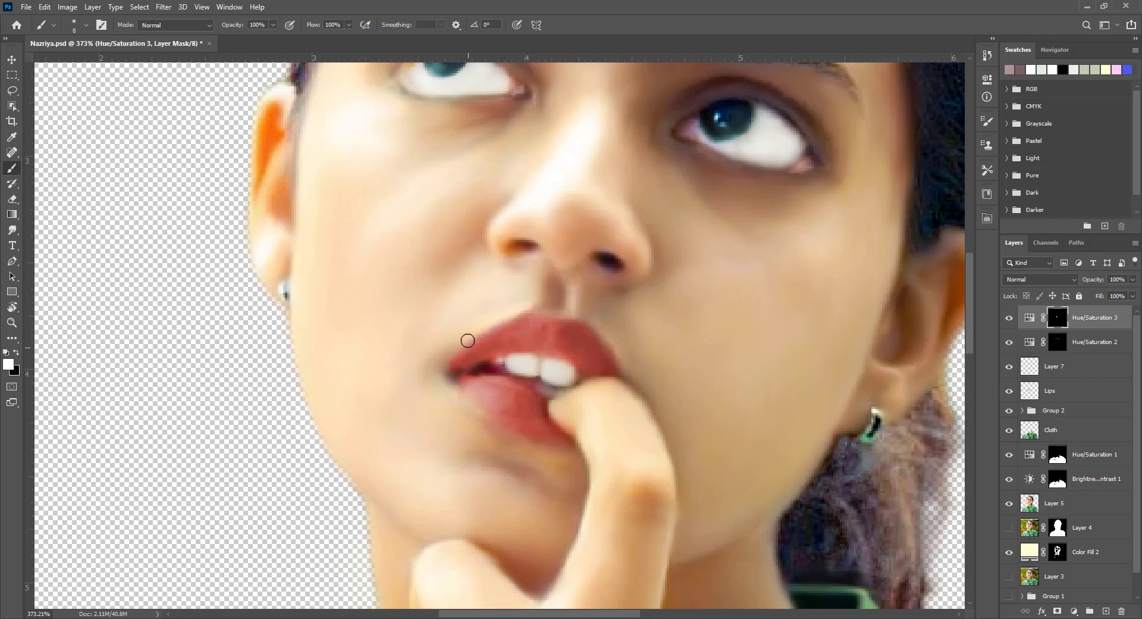
pyautogui.press('e')
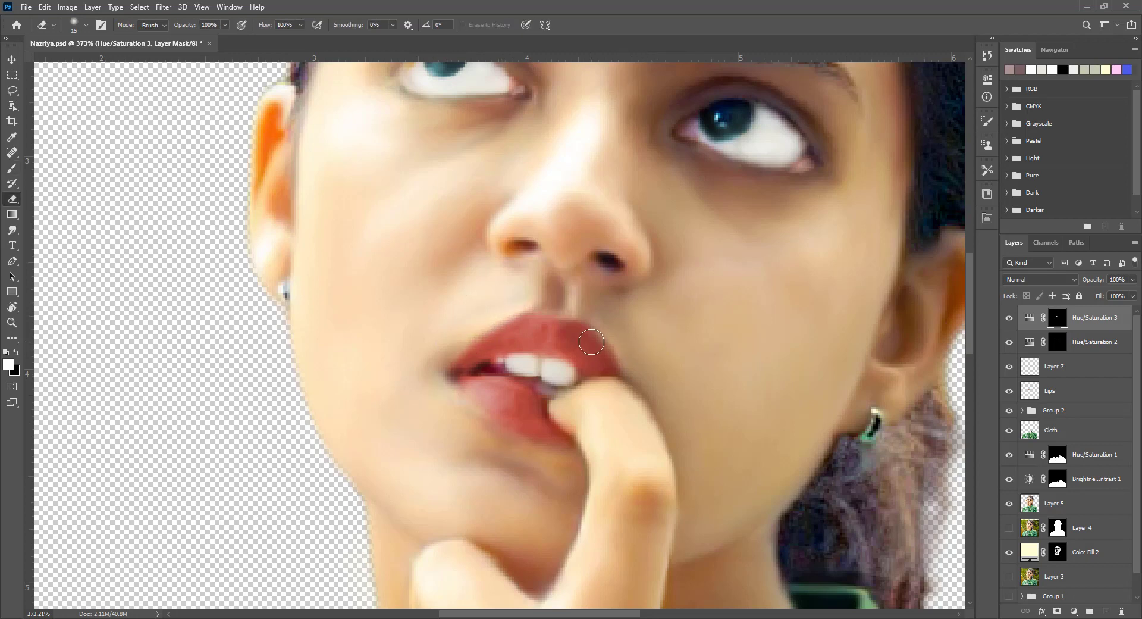
pyautogui.hotkey('ctrl', '0')
pyautogui.press('v')
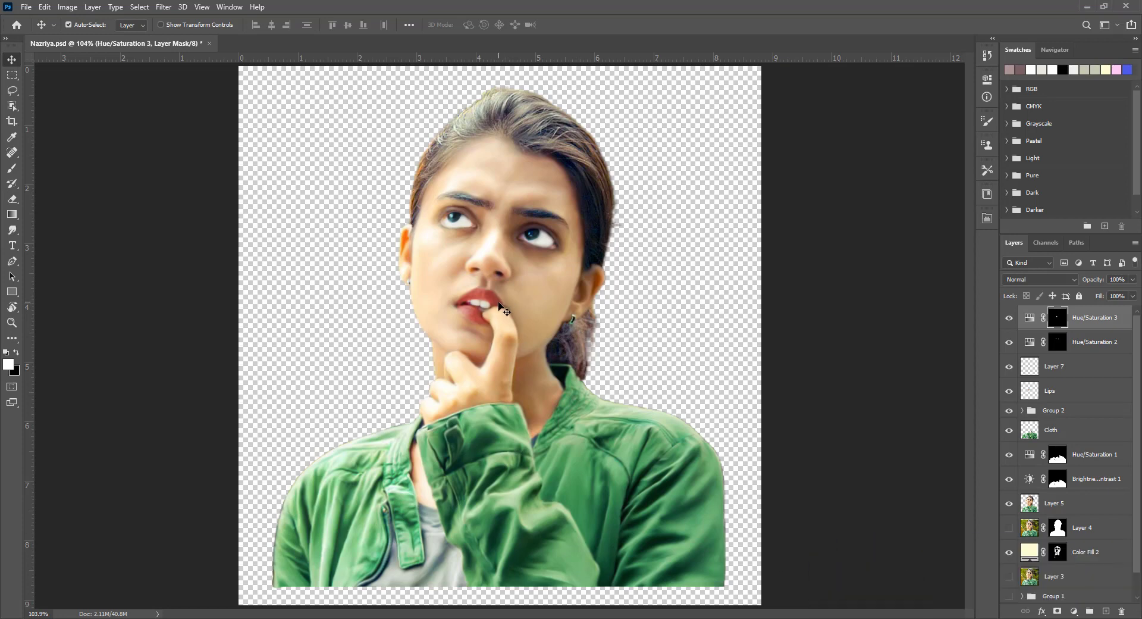
# Step: Add Layer 8 in Overlay mode with foreground colour #ffe064, zoomed in on the face
pyautogui.click(1105, 611)
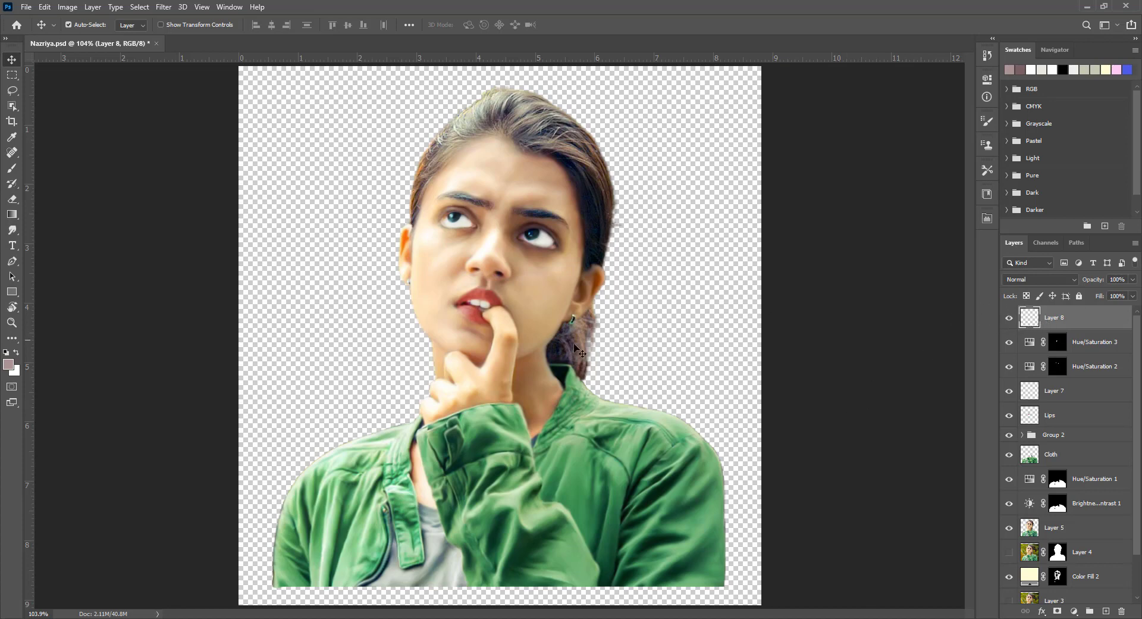
pyautogui.press('i')
pyautogui.click(8, 364)
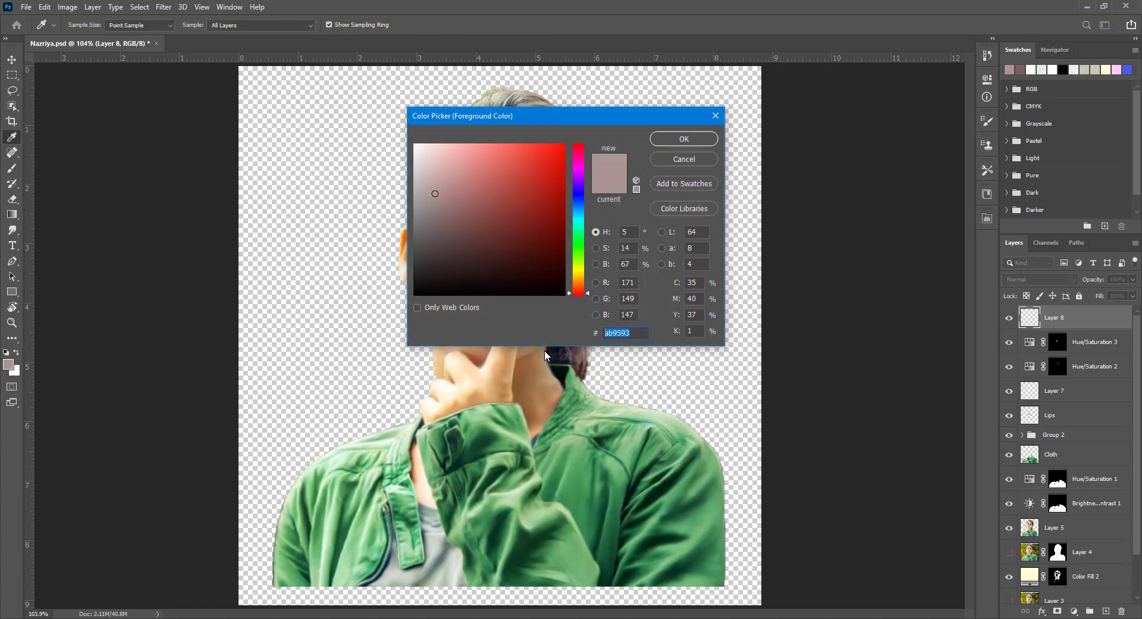
pyautogui.write('ffe06')
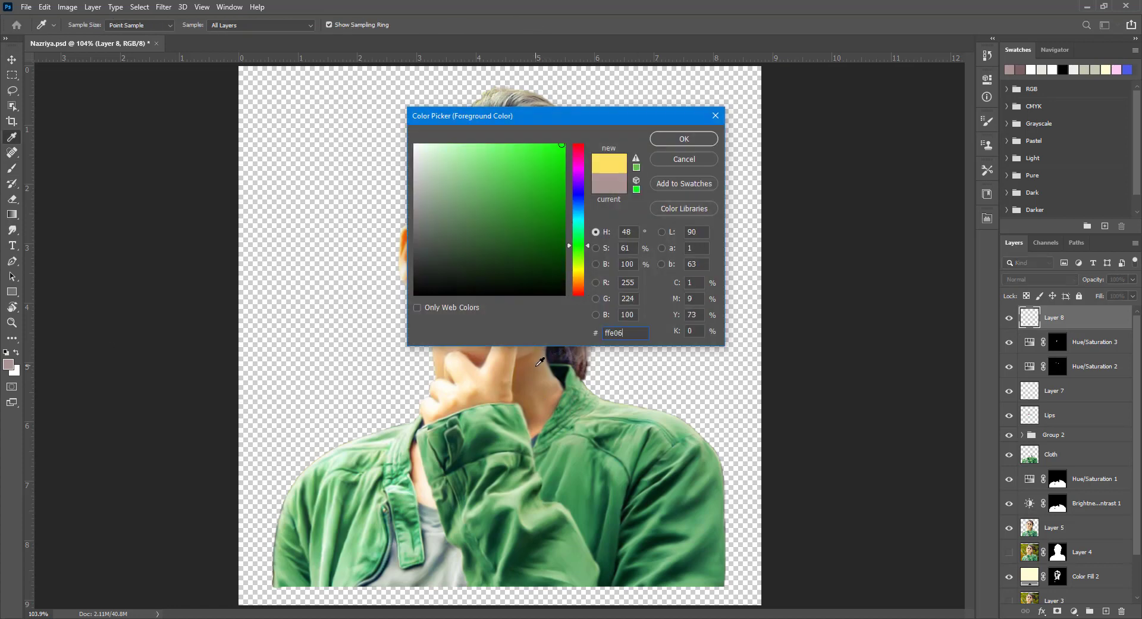
pyautogui.write('4')
pyautogui.click(684, 139)
pyautogui.press('z')
pyautogui.moveTo(501, 225); pyautogui.dragTo(571, 226)
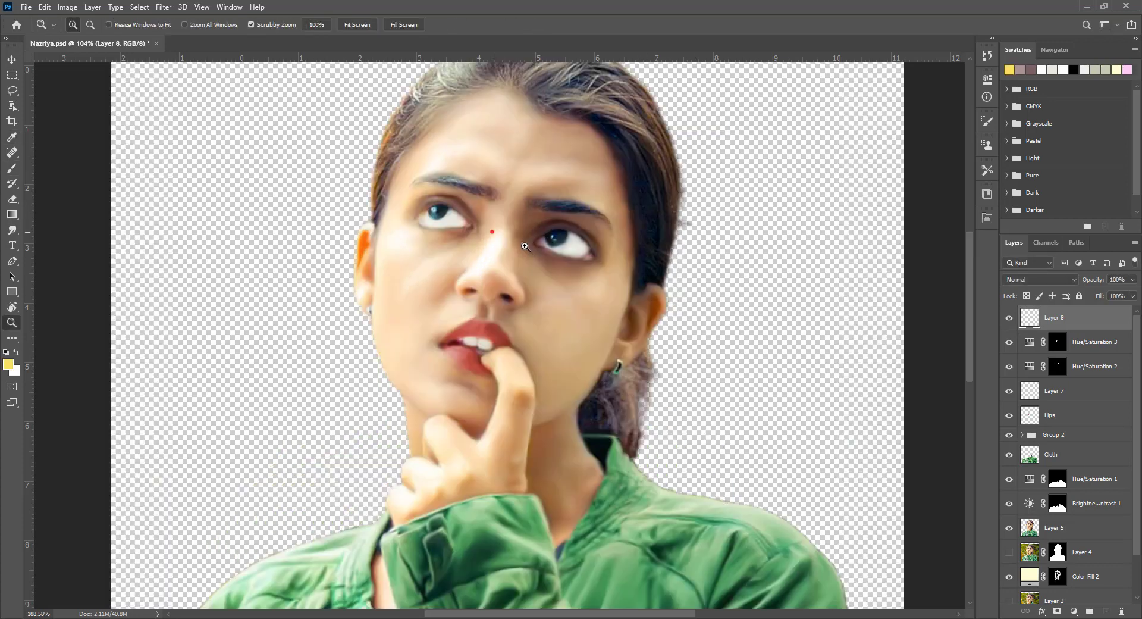
pyautogui.click(1032, 279)
pyautogui.click(1015, 423)
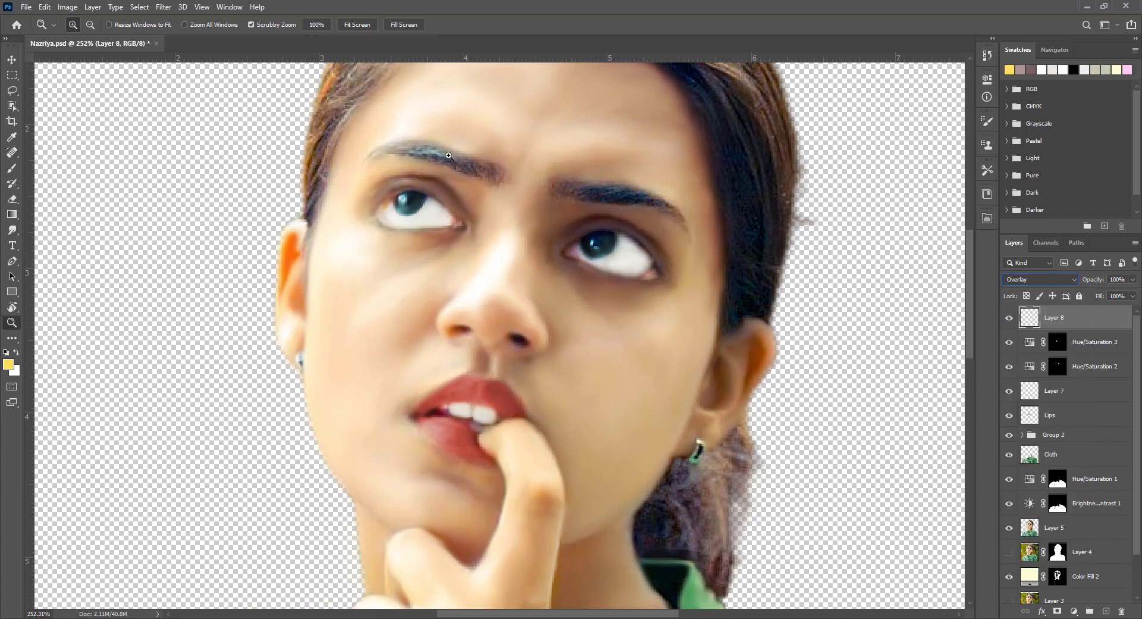
# Step: Paint a soft yellow glow across the face with a 30 px brush
pyautogui.press('b')
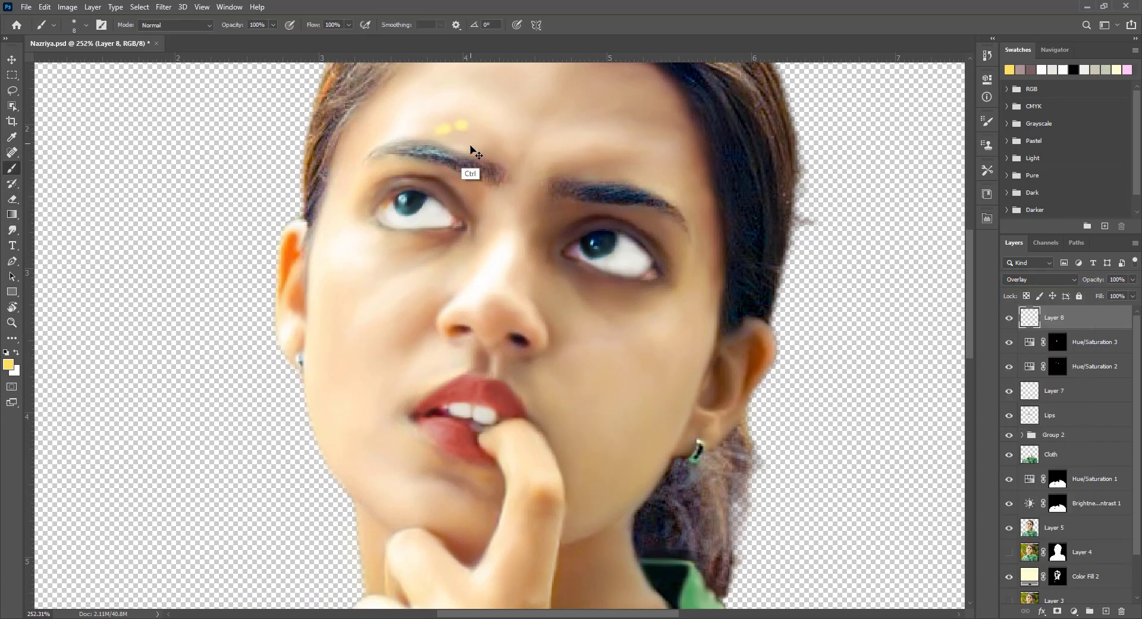
pyautogui.click(987, 122)
pyautogui.click(987, 121)
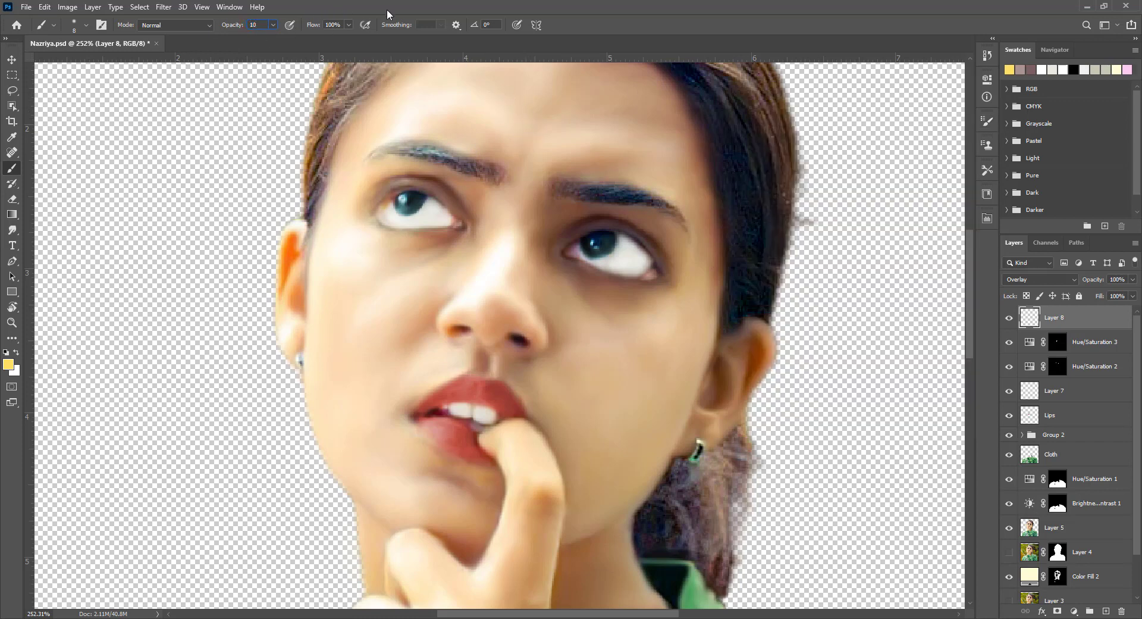
pyautogui.press(']')
pyautogui.press(']')
pyautogui.press(']')
pyautogui.scroll(3, 421, 187)
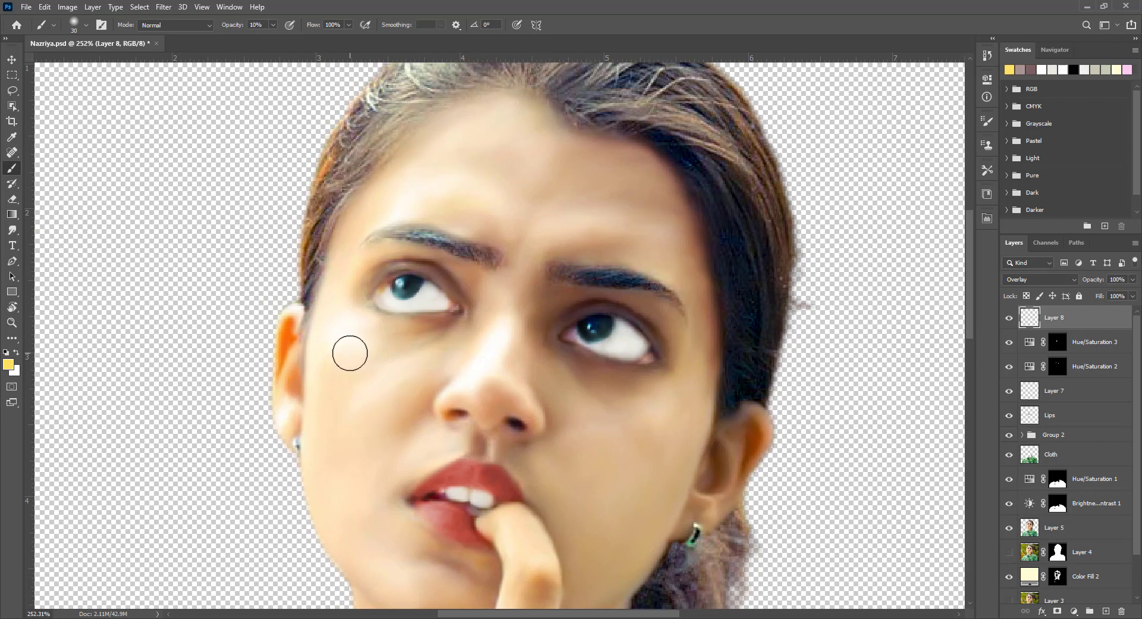
pyautogui.scroll(-5, 350, 353)
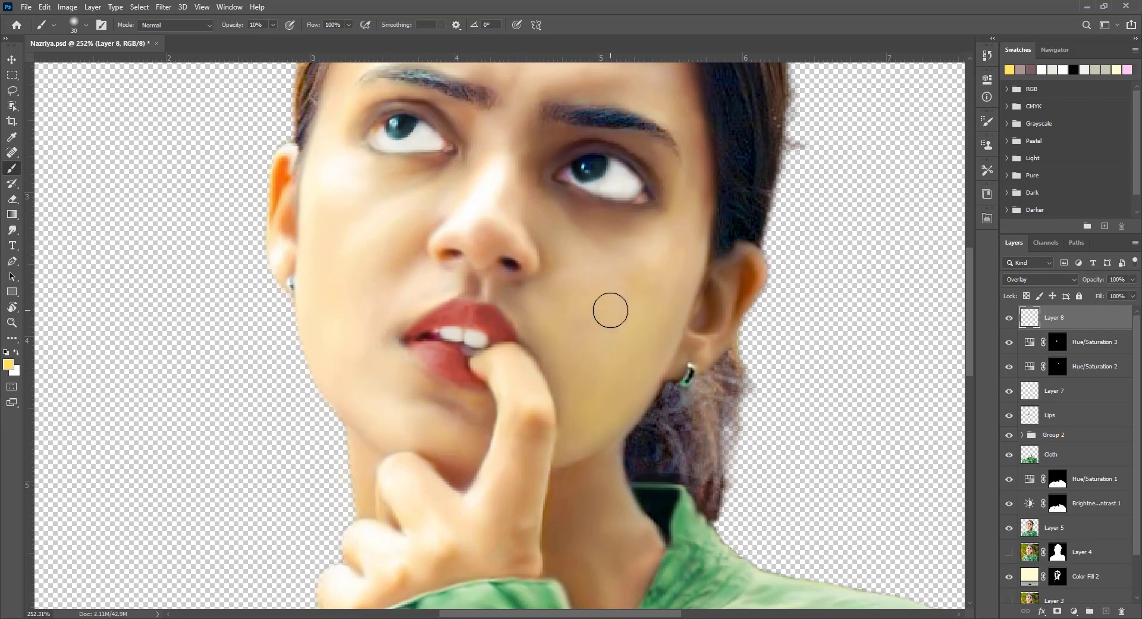
pyautogui.scroll(3, 610, 310)
pyautogui.scroll(1, 640, 298)
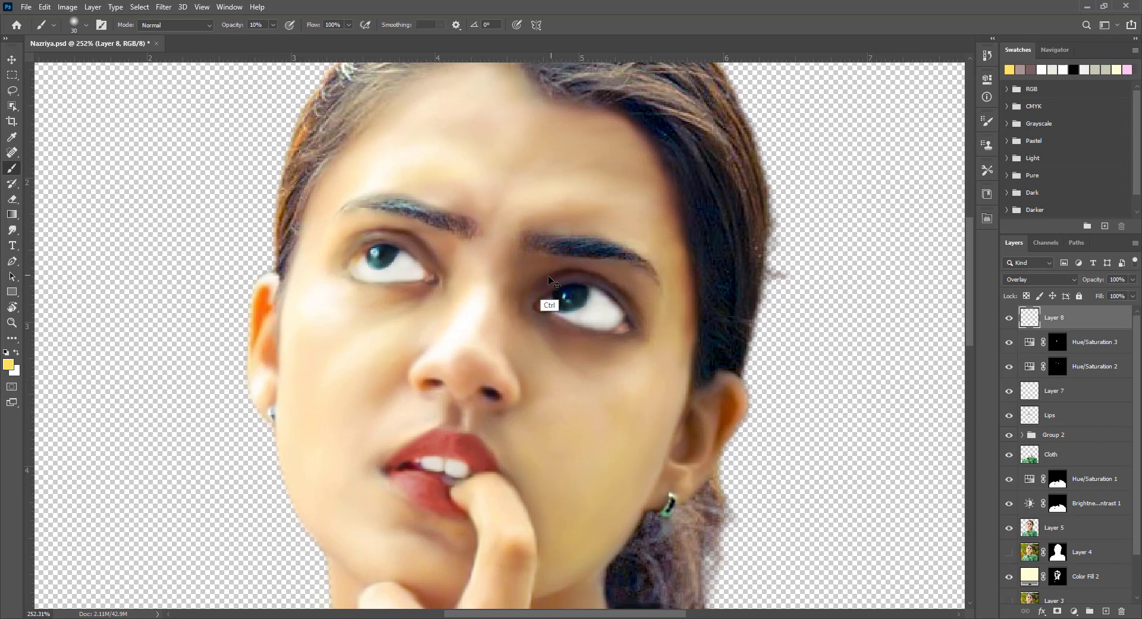
pyautogui.scroll(-6, 637, 319)
pyautogui.scroll(-1, 467, 263)
pyautogui.scroll(5, 429, 226)
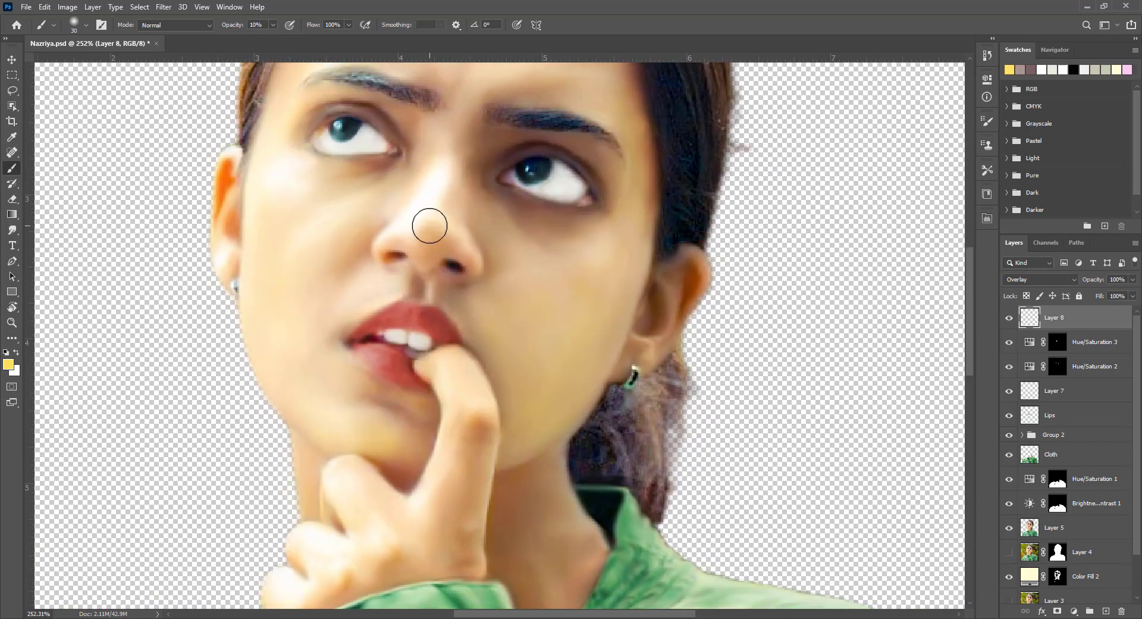
pyautogui.scroll(-4, 429, 226)
pyautogui.scroll(-1, 533, 161)
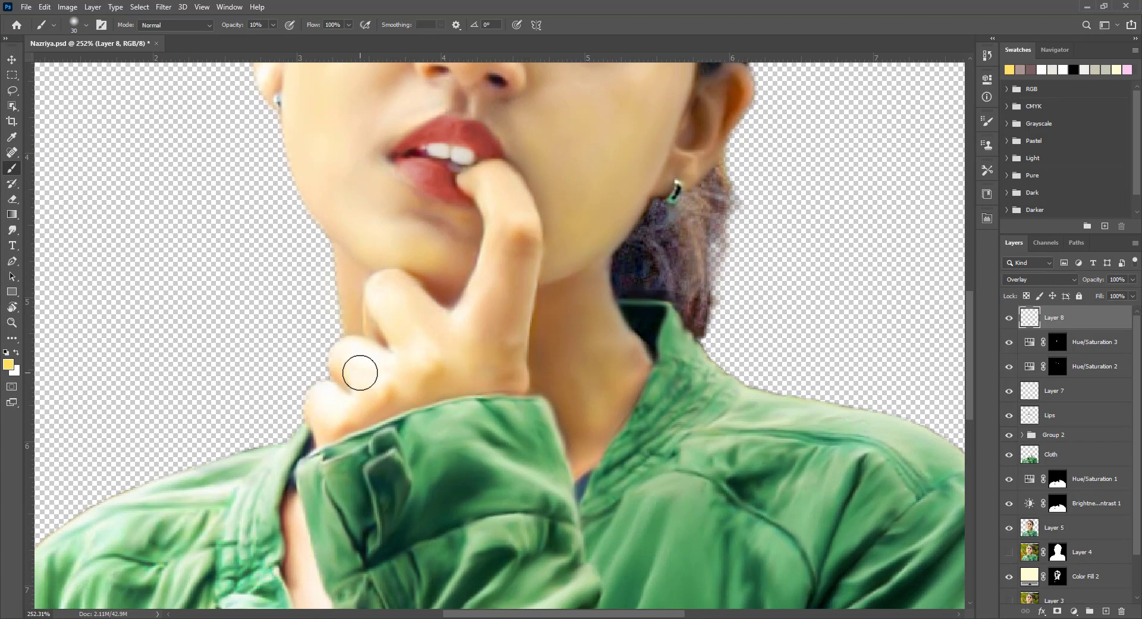
pyautogui.scroll(-3, 306, 492)
pyautogui.scroll(5, 452, 361)
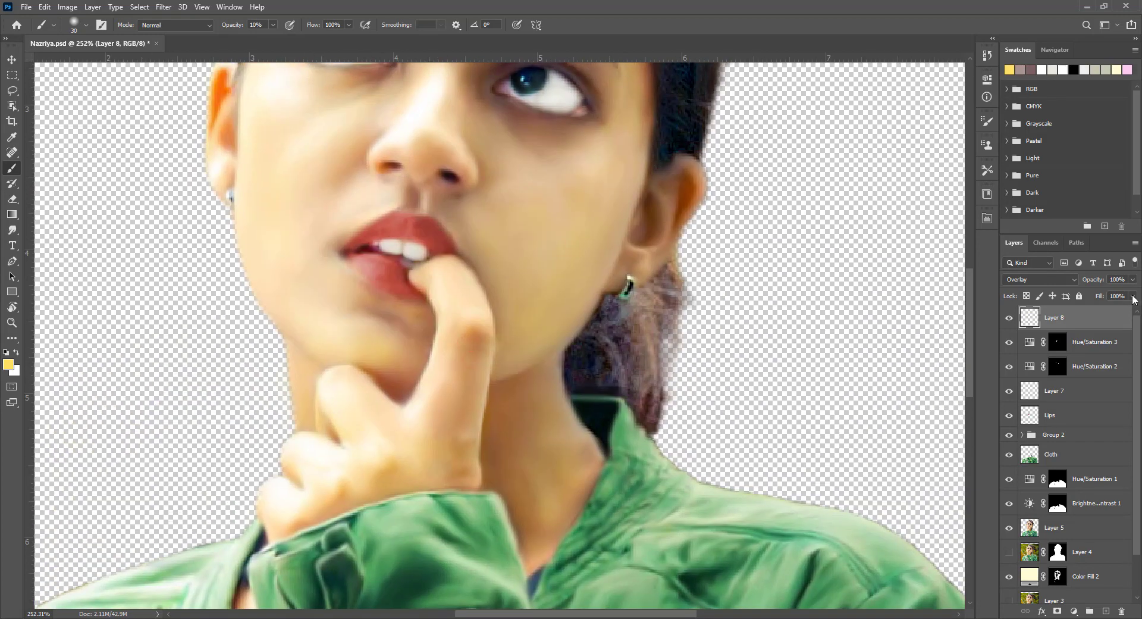
# Step: Set Layer 8's fill to 30% and add an empty layer above it
pyautogui.click(1132, 295)
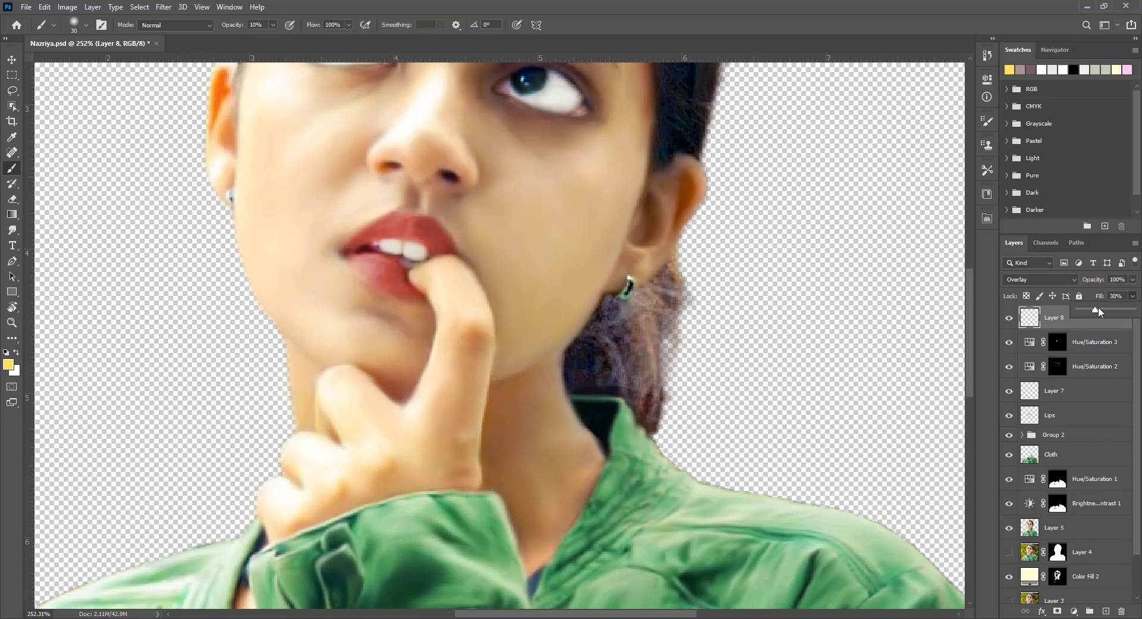
pyautogui.click(913, 282)
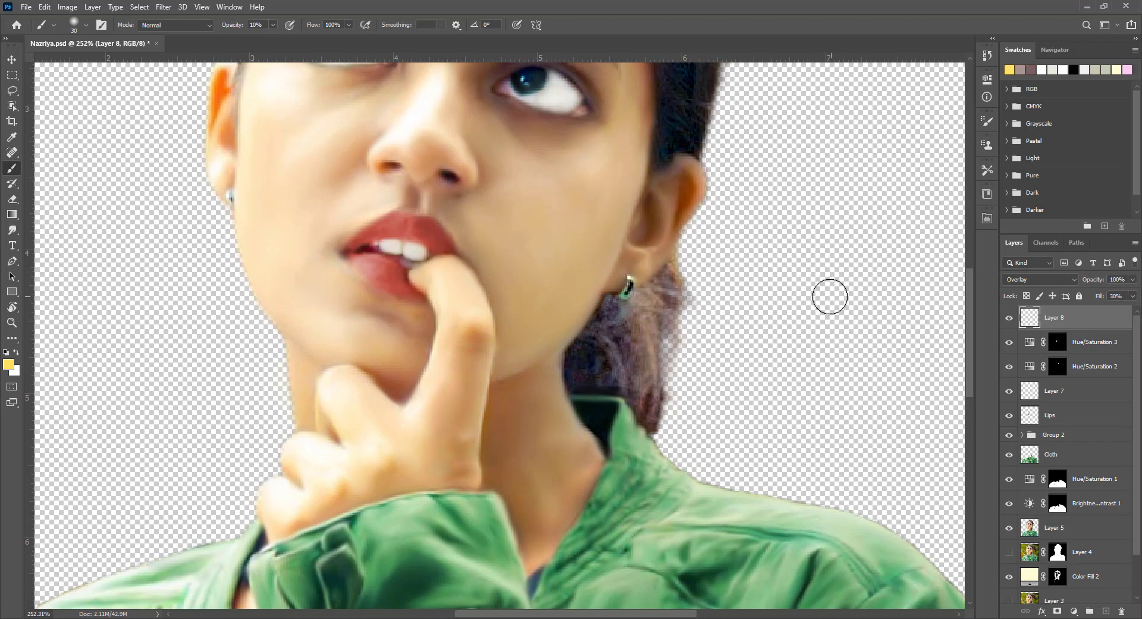
pyautogui.press('v')
pyautogui.hotkey('ctrl', '-')
pyautogui.hotkey('ctrl', 'shift', 'alt', 'n')
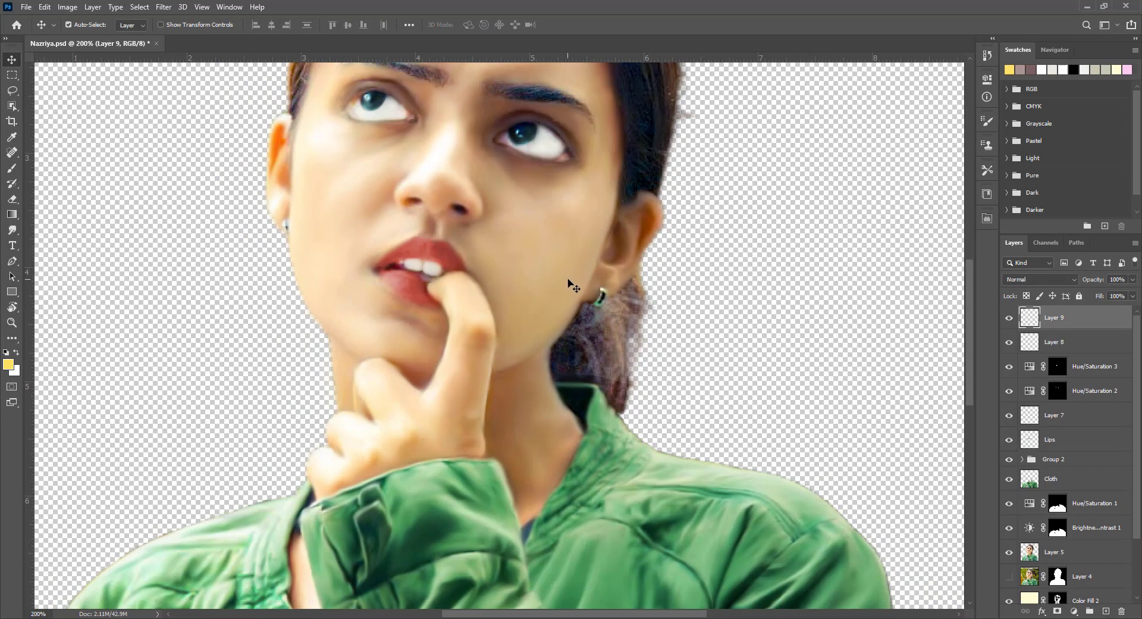
# Step: Set Layer 9 to Overlay and choose orange #e6591c as the foreground colour
pyautogui.click(1039, 279)
pyautogui.click(1029, 437)
pyautogui.press('i')
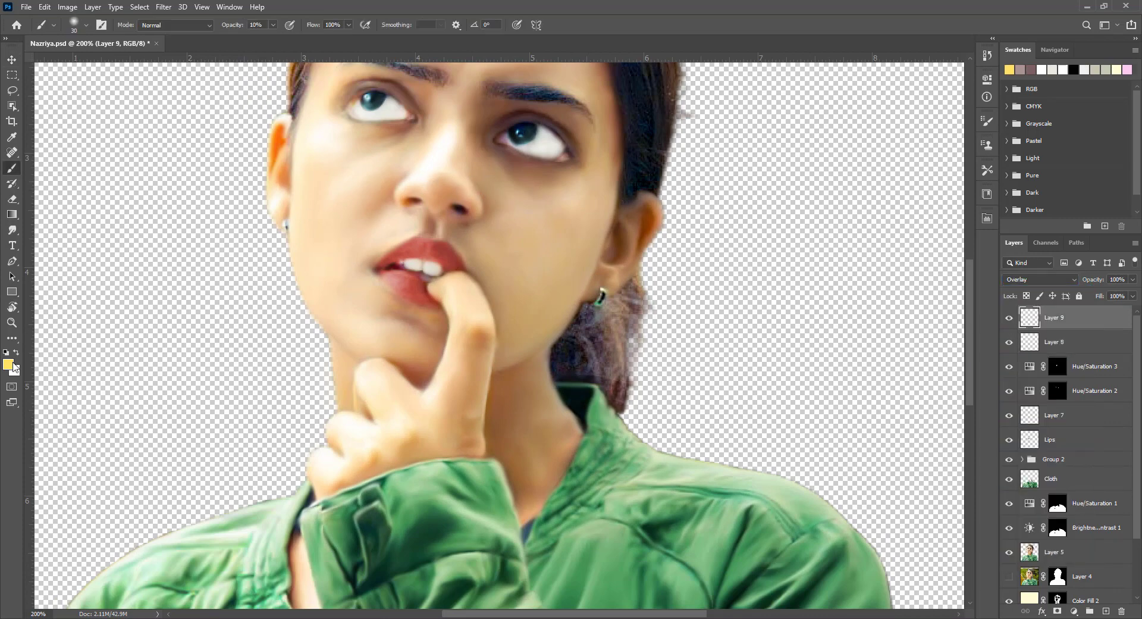
pyautogui.click(9, 364)
pyautogui.click(598, 333)
pyautogui.write('00e659')
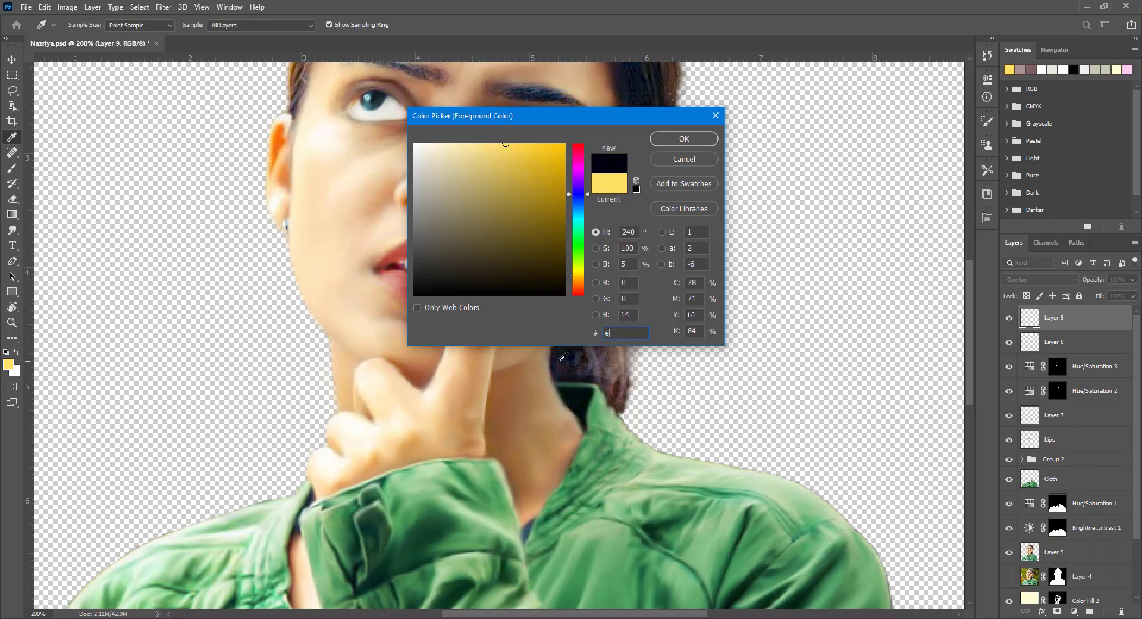
pyautogui.write('1c')
pyautogui.press('Return')
# Step: Brush a faint orange glow near the left temple on Layer 9
pyautogui.press('b')
pyautogui.scroll(2, 372, 153)
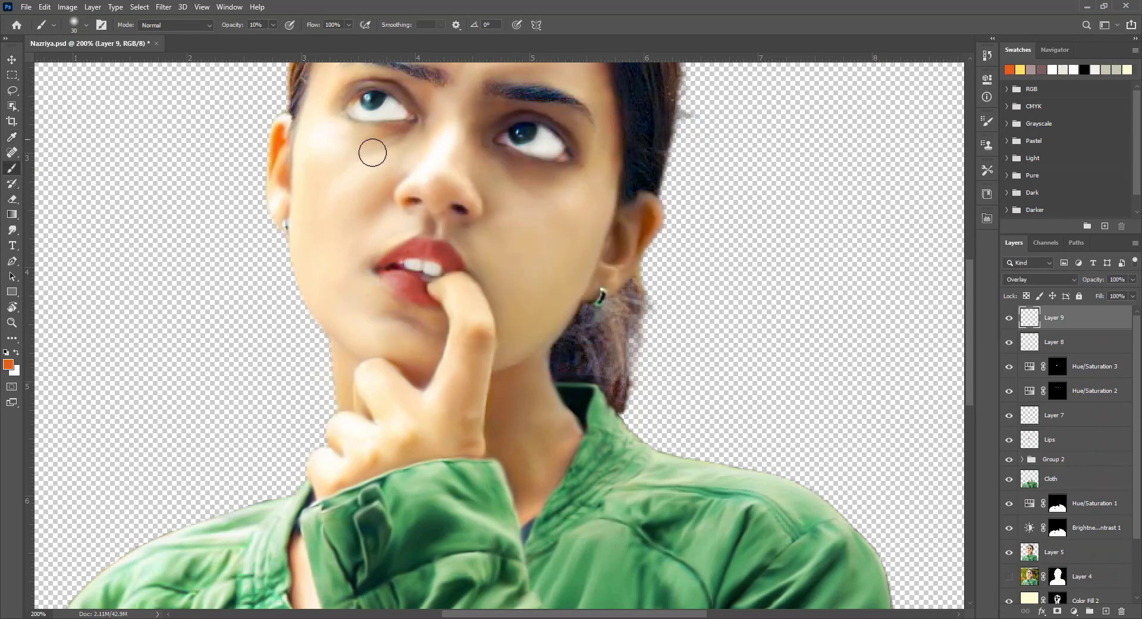
pyautogui.scroll(3, 456, 168)
pyautogui.scroll(2, 492, 117)
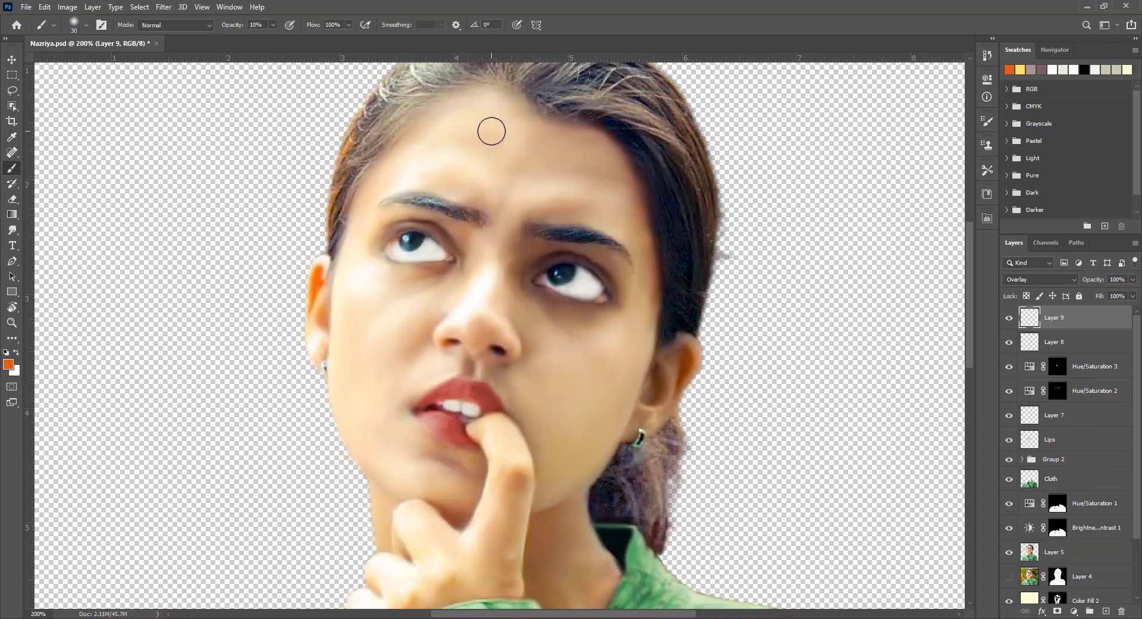
pyautogui.moveTo(492, 117); pyautogui.dragTo(344, 242)
pyautogui.scroll(-3, 357, 410)
pyautogui.hscroll(2, 357, 409)
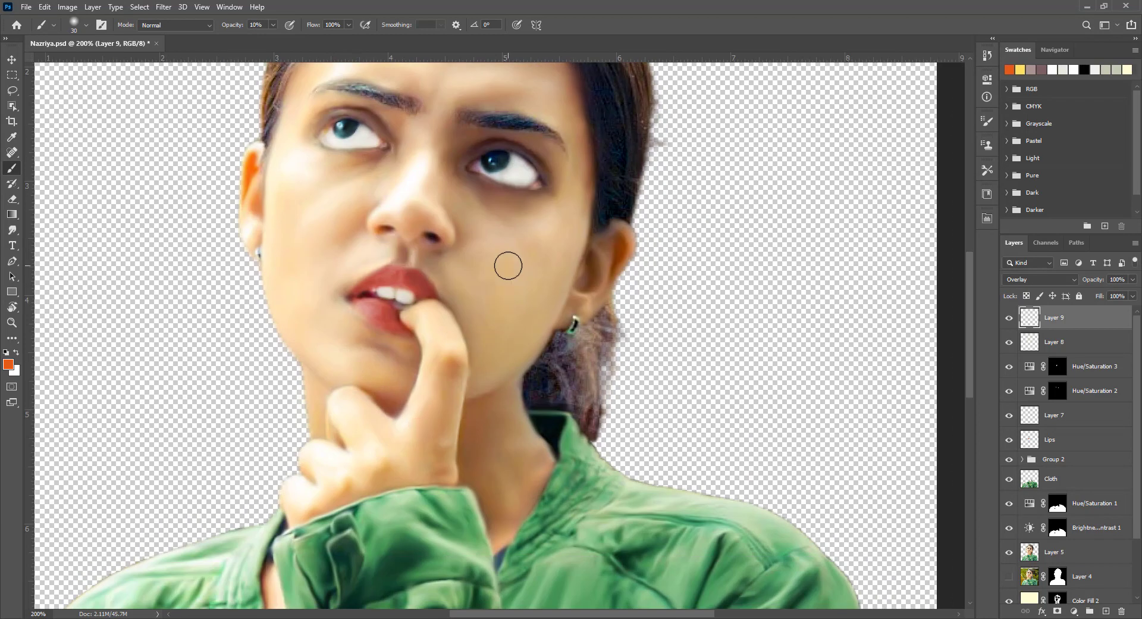
pyautogui.scroll(-4, 535, 255)
pyautogui.hscroll(-2, 536, 254)
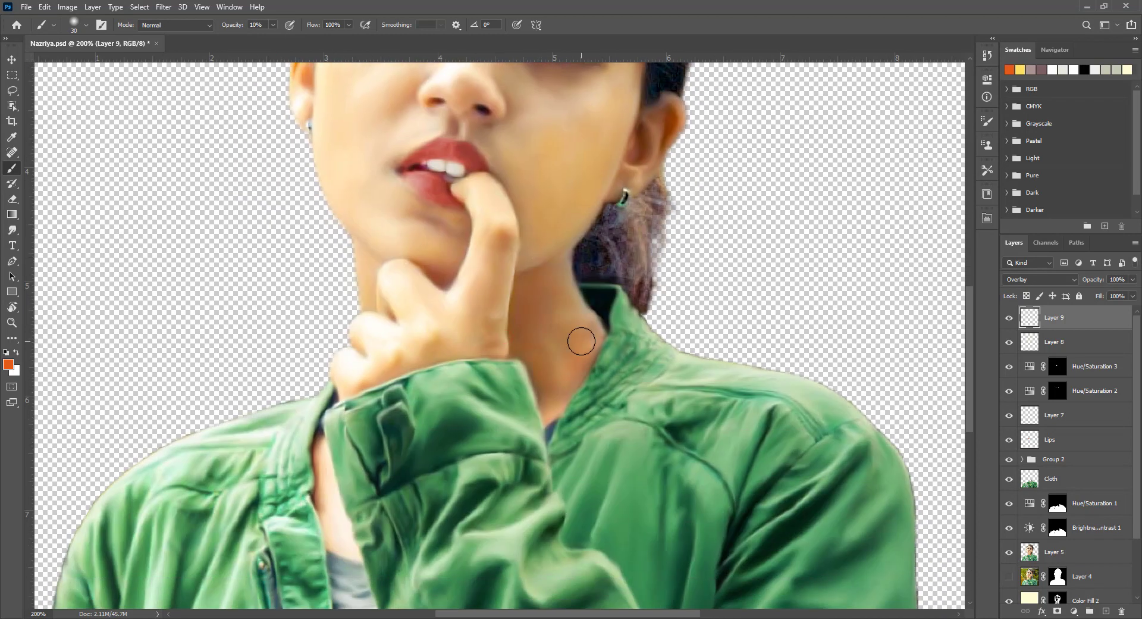
pyautogui.scroll(-1, 390, 334)
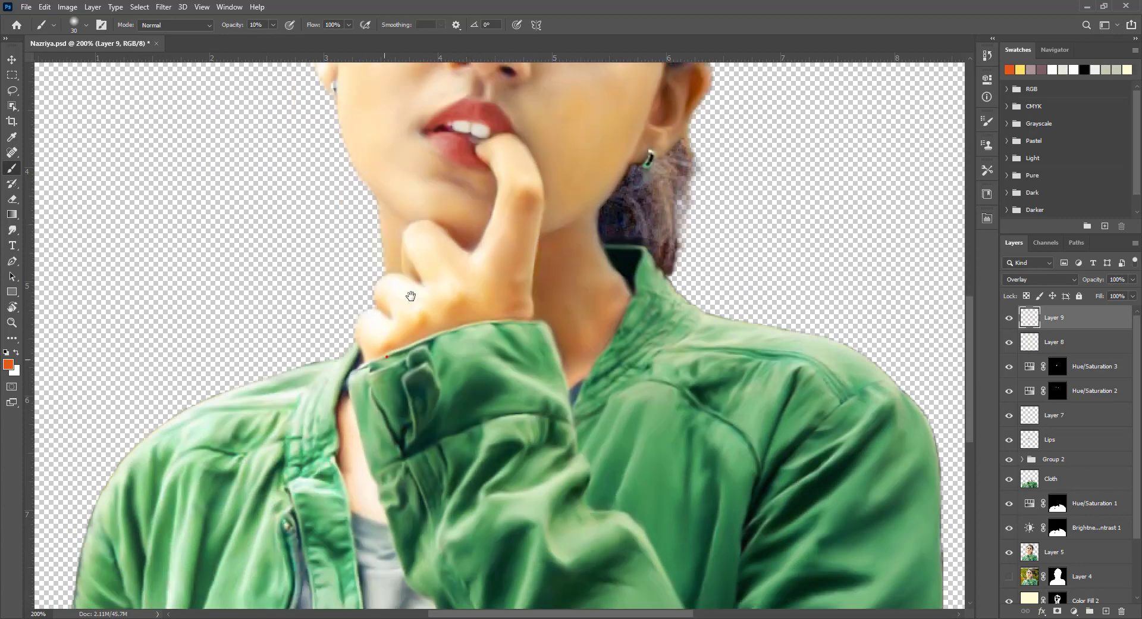
pyautogui.scroll(-3, 408, 293)
pyautogui.scroll(8, 372, 360)
pyautogui.hscroll(-1, 372, 360)
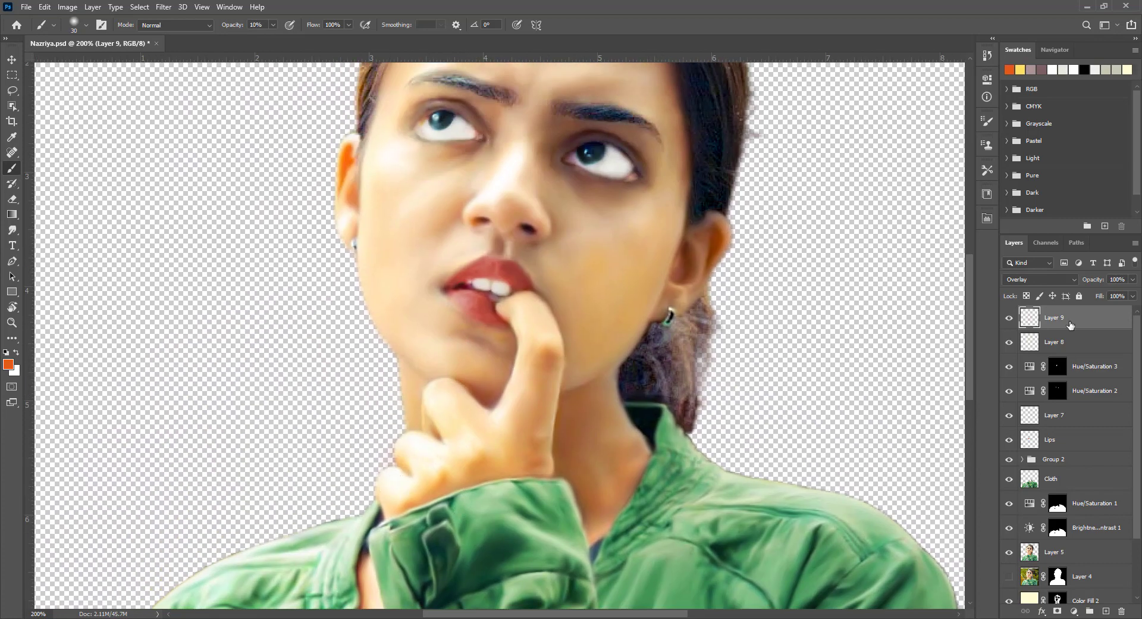
# Step: Try loading Layer 9's pixels as a selection and dismiss the empty-selection warning
pyautogui.keyDown('ctrl'); pyautogui.click(1035, 322); pyautogui.keyUp('ctrl')
pyautogui.press('Return')
pyautogui.keyDown('ctrl'); pyautogui.click(1034, 322); pyautogui.keyUp('ctrl')
pyautogui.click(566, 229)
pyautogui.scroll(3, 589, 212)
pyautogui.hscroll(1, 589, 212)
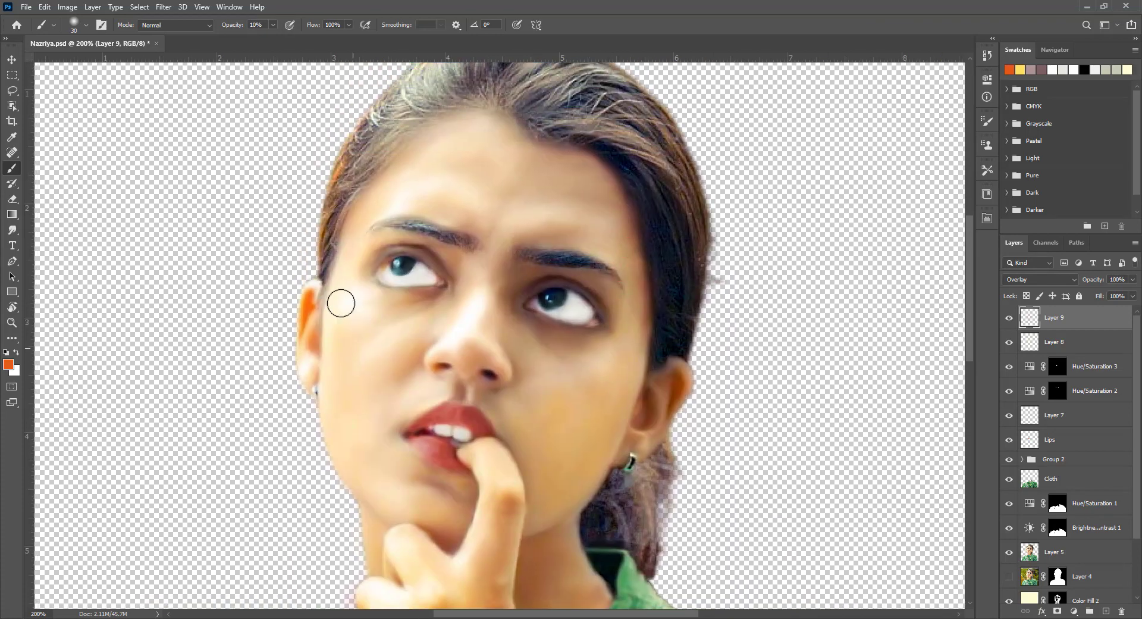
# Step: Briefly work on Layer 8 with the Eraser, then return to brushing on Layer 9
pyautogui.press('e')
pyautogui.hotkey('alt', '[')
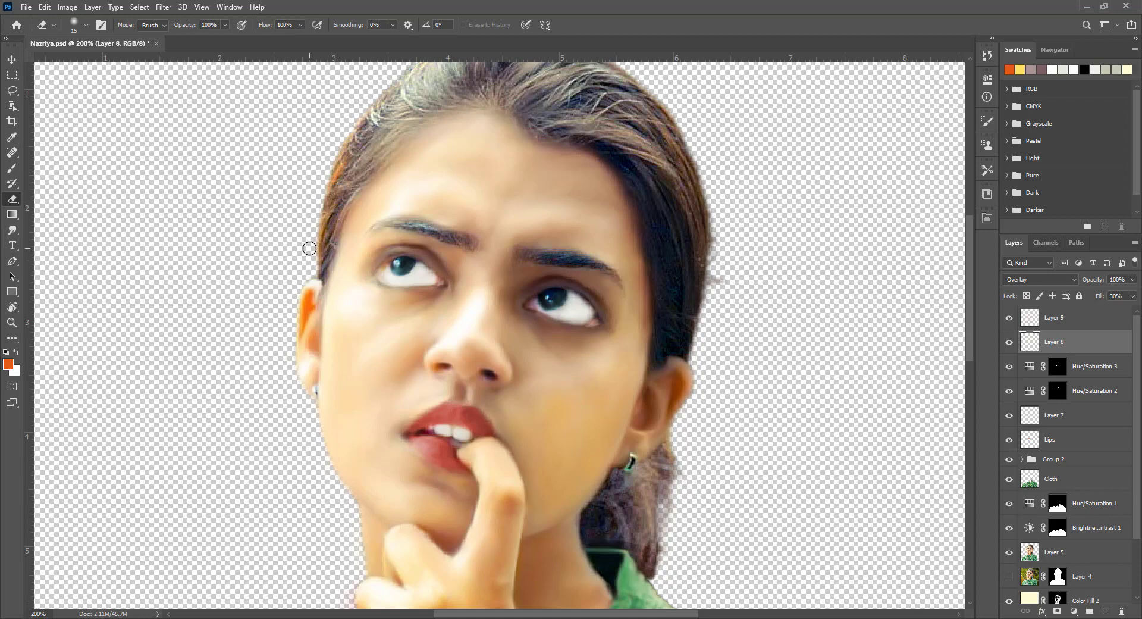
pyautogui.scroll(-3, 320, 403)
pyautogui.hscroll(1, 320, 403)
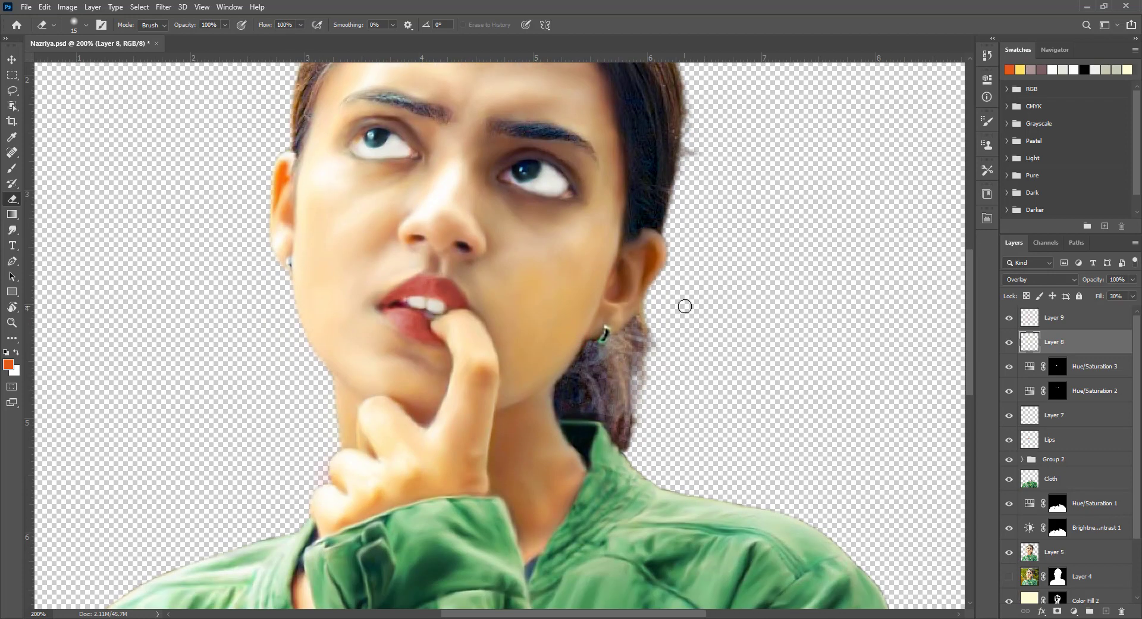
pyautogui.scroll(1, 605, 305)
pyautogui.hscroll(-2, 606, 305)
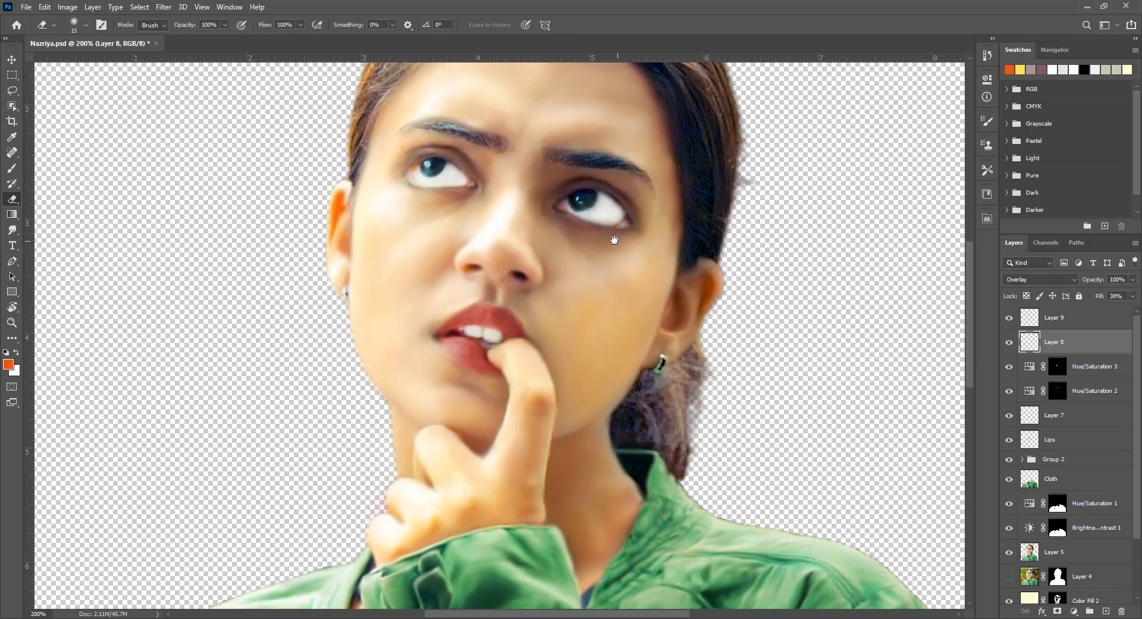
pyautogui.moveTo(614, 240); pyautogui.dragTo(557, 299)
pyautogui.press('b')
pyautogui.hotkey('alt', ']')
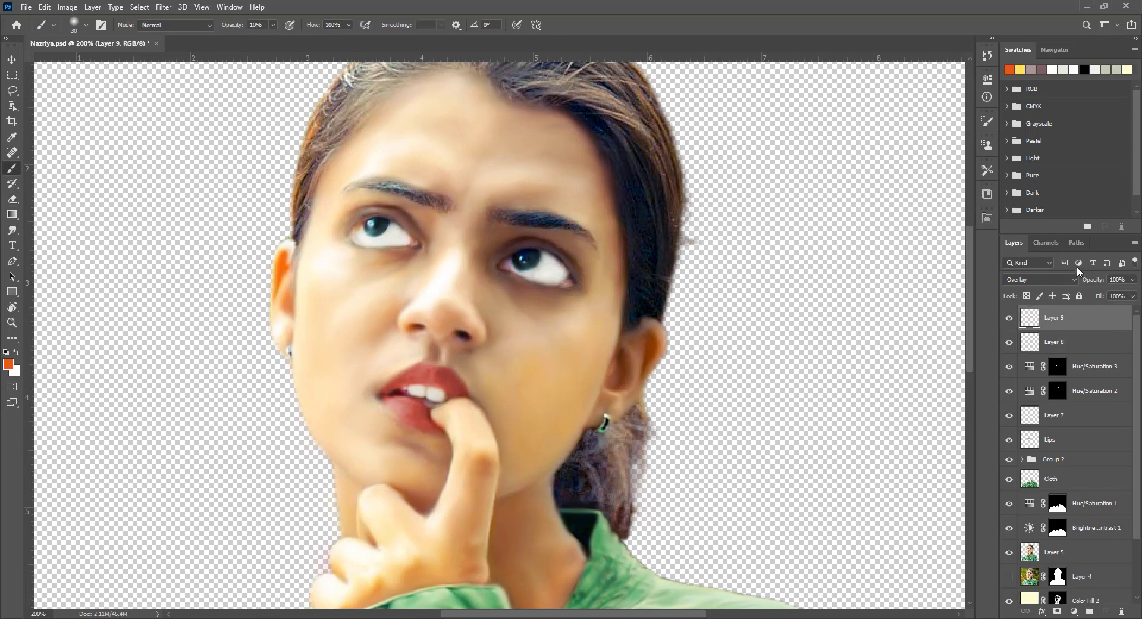
# Step: Lower Layer 9's fill to 30%
pyautogui.click(1119, 296)
pyautogui.write('30')
pyautogui.scroll(-1, 571, 351)
pyautogui.hscroll(-1, 571, 351)
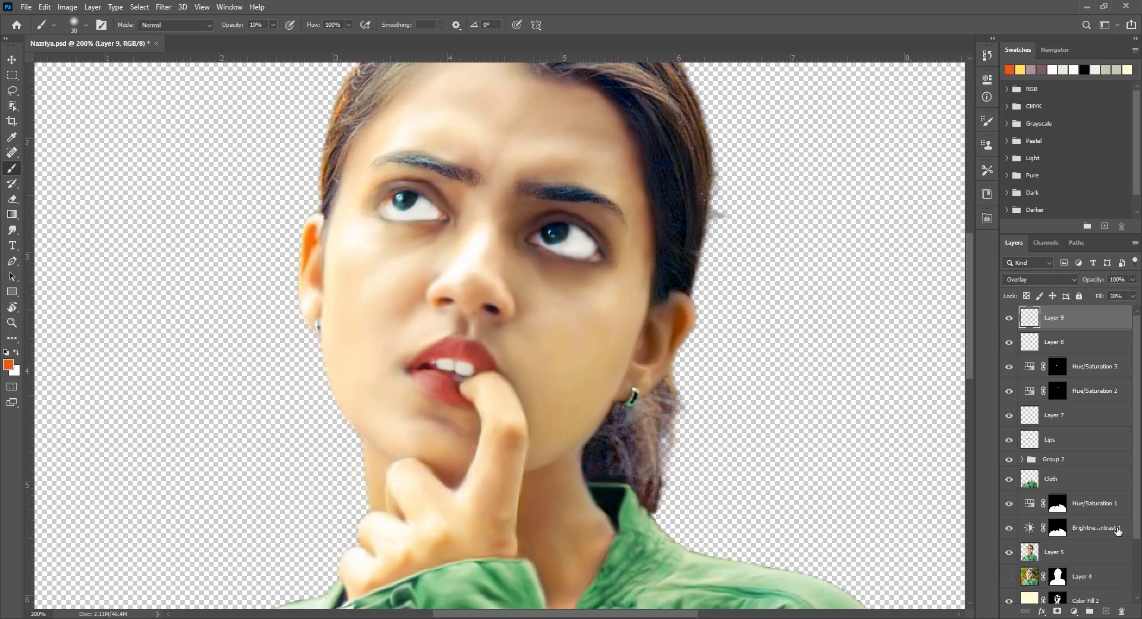
# Step: Add Layer 10 in Overlay mode and dab magenta #e61a97 near the eyebrow
pyautogui.click(1106, 611)
pyautogui.click(1041, 279)
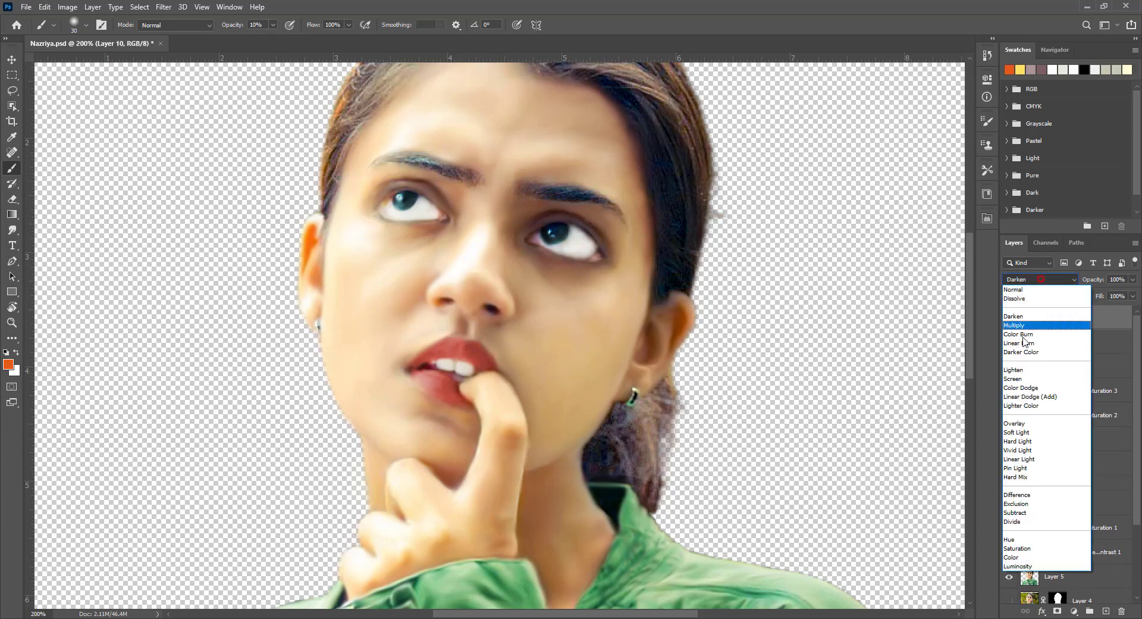
pyautogui.click(1041, 426)
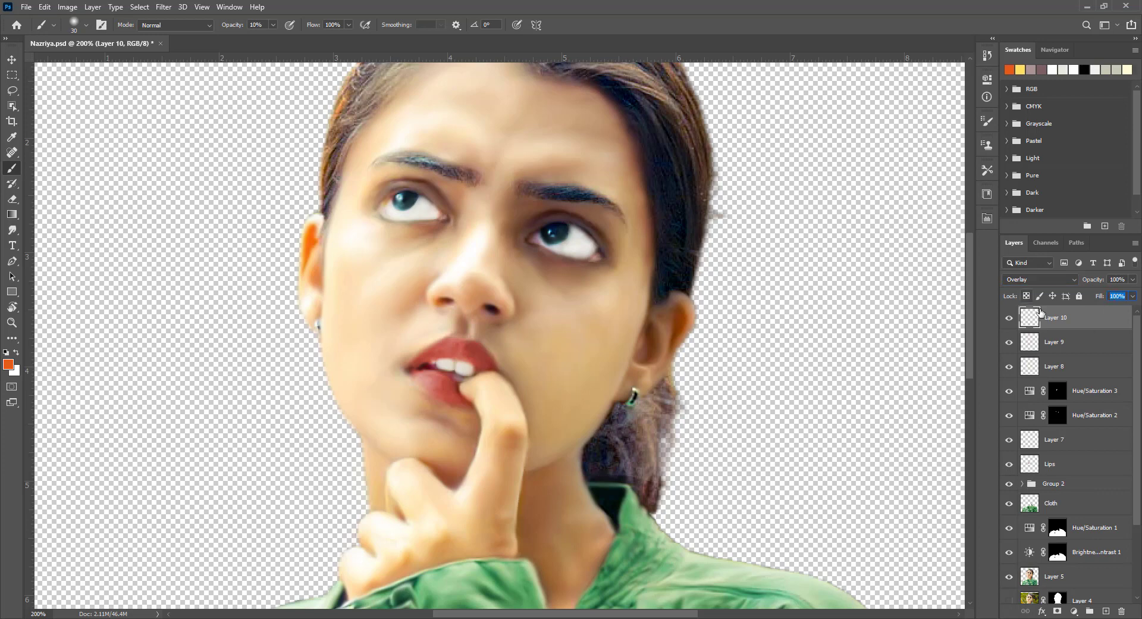
pyautogui.click(4, 364)
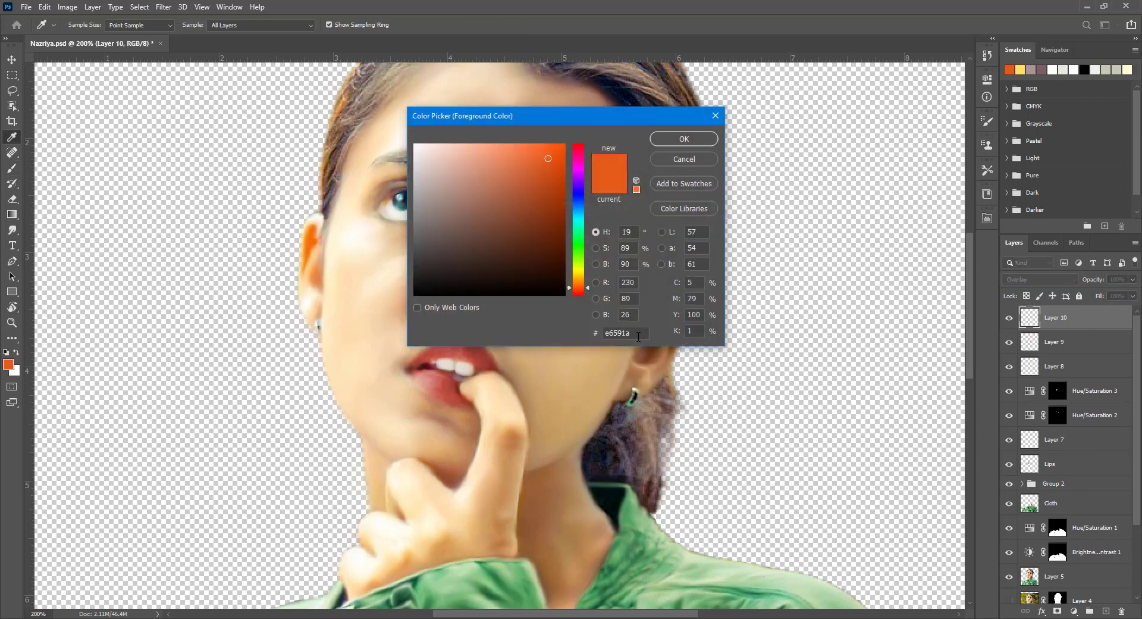
pyautogui.write('e61a')
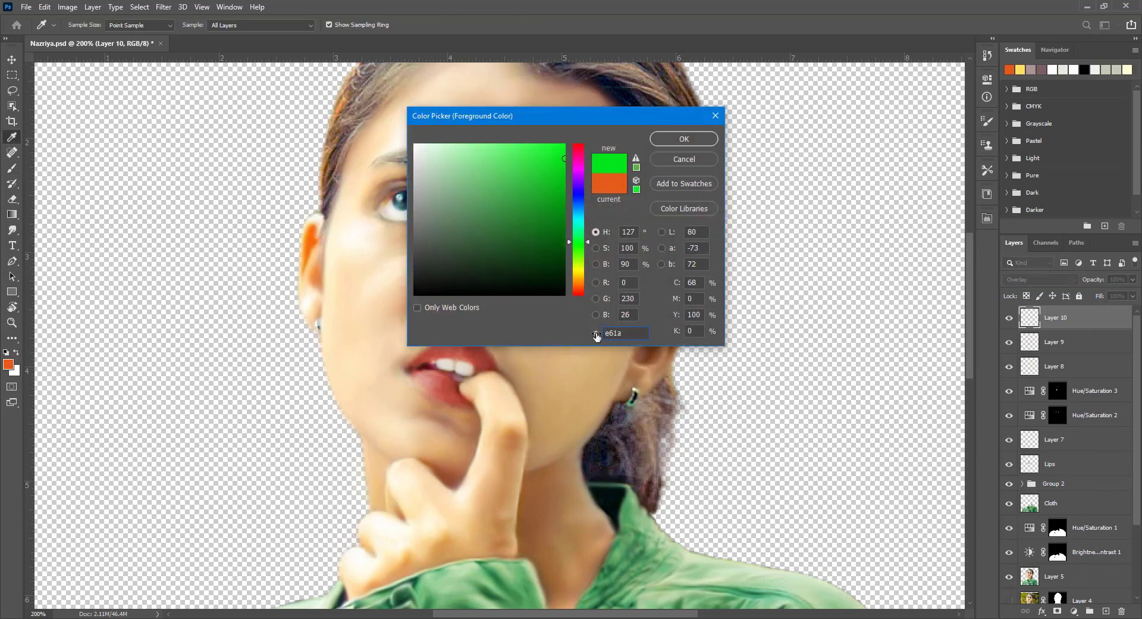
pyautogui.write('97')
pyautogui.press('Return')
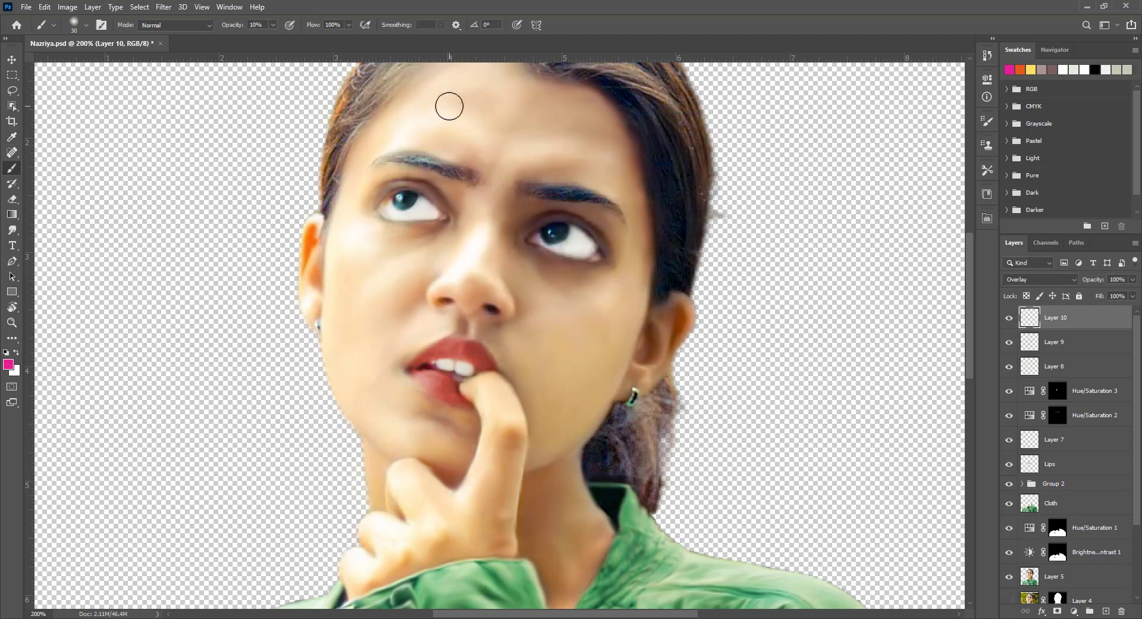
pyautogui.click(377, 163)
# Step: Compare with Group 2 hidden, then add Layer 11 above Layer 6 inside Group 2
pyautogui.click(1009, 393)
pyautogui.click(1010, 440)
pyautogui.click(1009, 440)
pyautogui.click(1010, 484)
pyautogui.click(1010, 484)
pyautogui.click(1010, 483)
pyautogui.click(1010, 504)
pyautogui.click(1077, 531)
pyautogui.click(1054, 504)
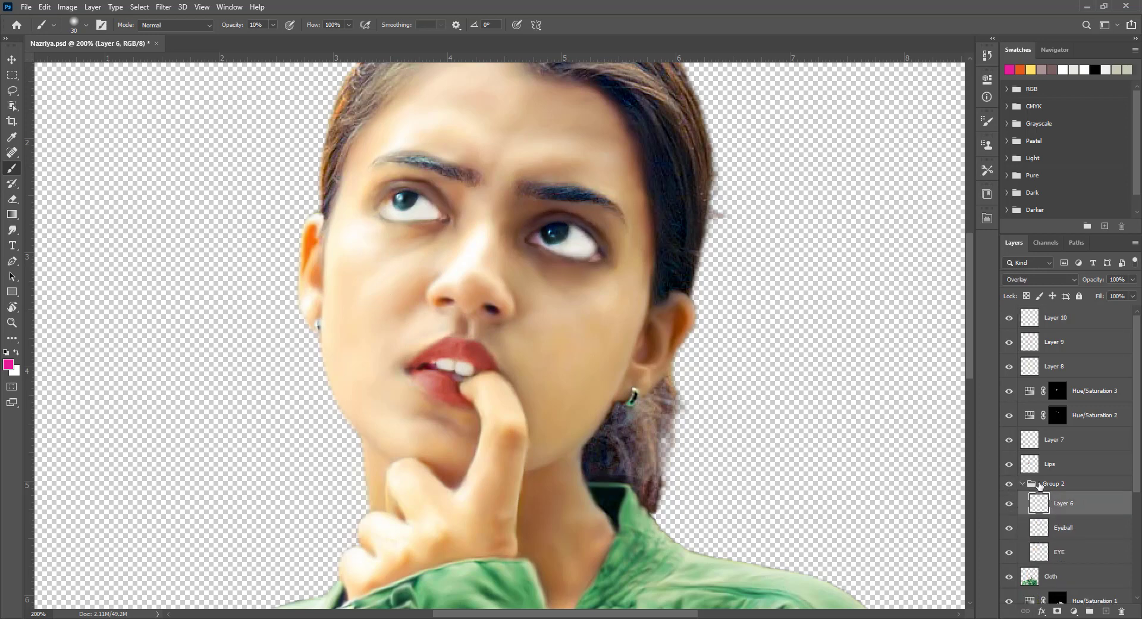
pyautogui.click(1106, 611)
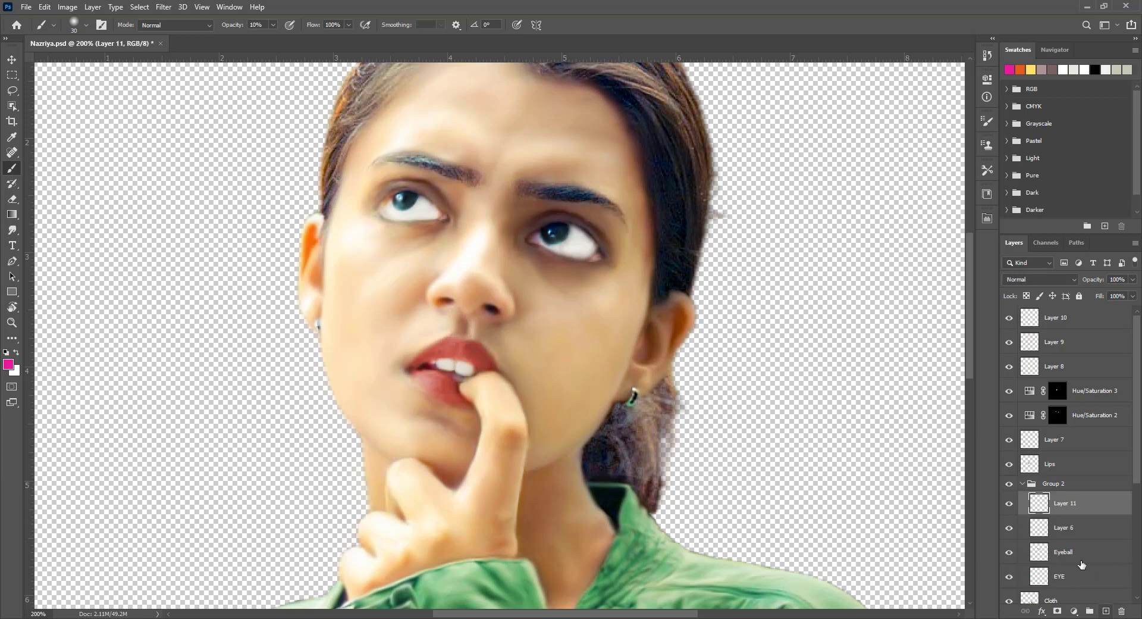
# Step: Return to Layer 10 with a larger brush and open its fill slider
pyautogui.click(1075, 319)
pyautogui.press(']')
pyautogui.press(']')
pyautogui.press(']')
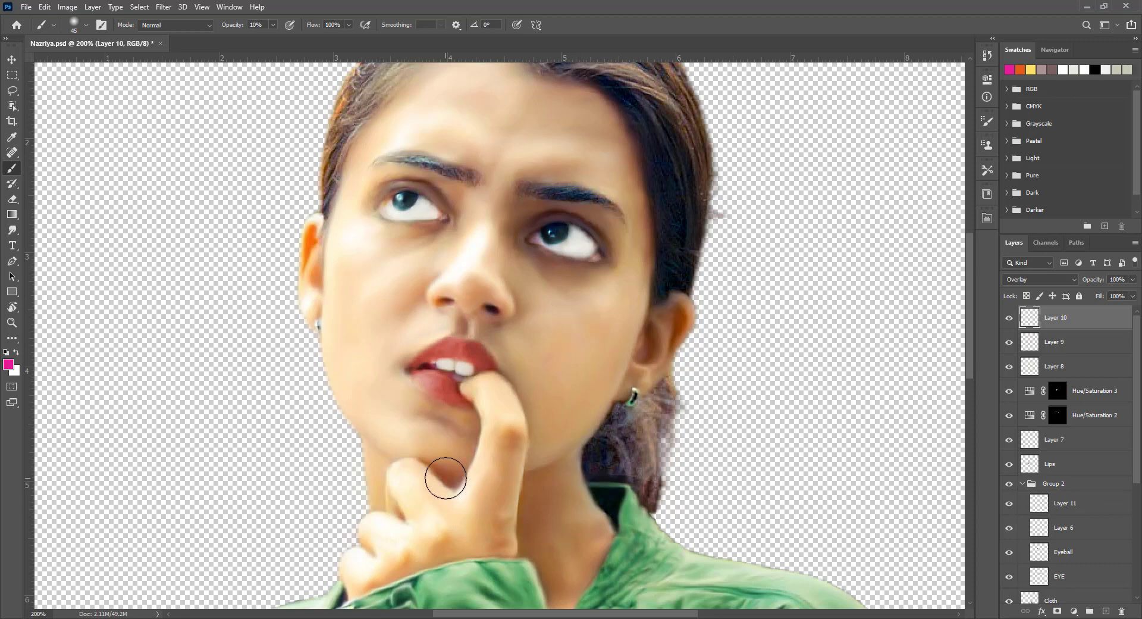
pyautogui.scroll(-4, 446, 478)
pyautogui.scroll(4, 462, 480)
pyautogui.scroll(2, 528, 391)
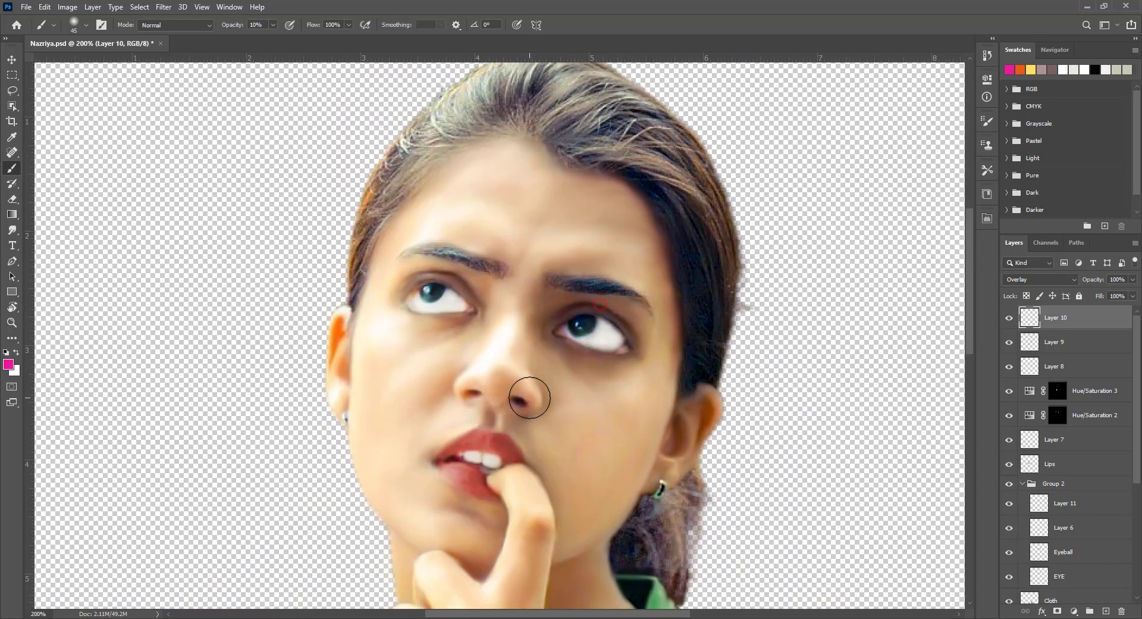
pyautogui.click(1133, 296)
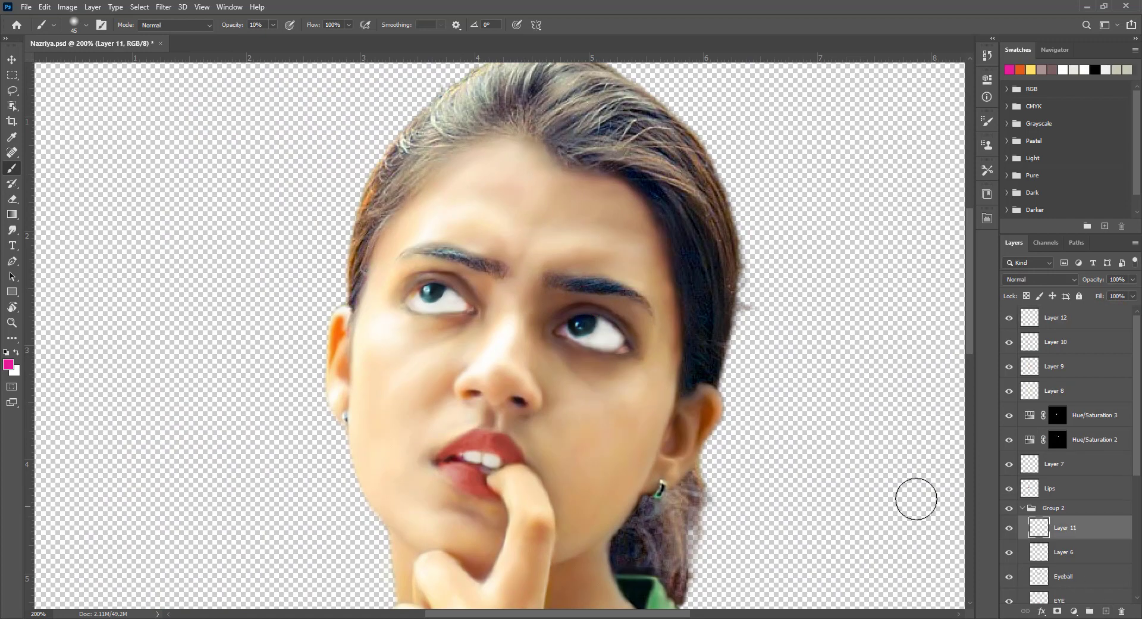
pyautogui.scroll(1, 545, 382)
pyautogui.scroll(5, 454, 306)
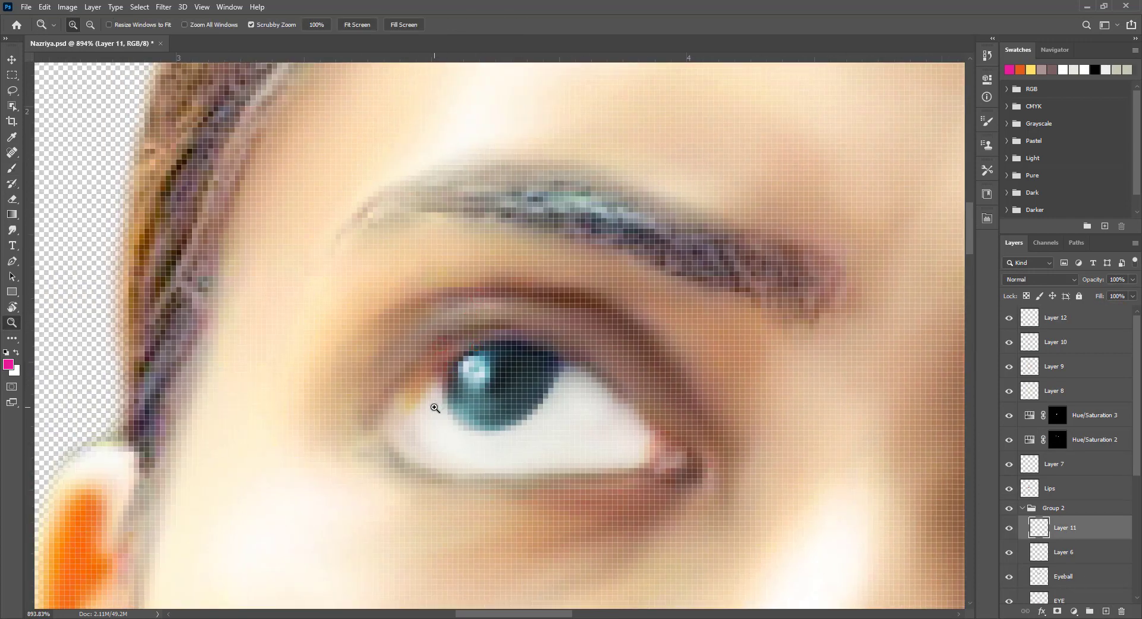
# Step: With a smaller brush, paint sampled eye-white into the left eye's inner corner on Layer 11
pyautogui.press('[')
pyautogui.press('[')
pyautogui.press('[')
pyautogui.keyDown('alt'); pyautogui.click(510, 429); pyautogui.keyUp('alt')
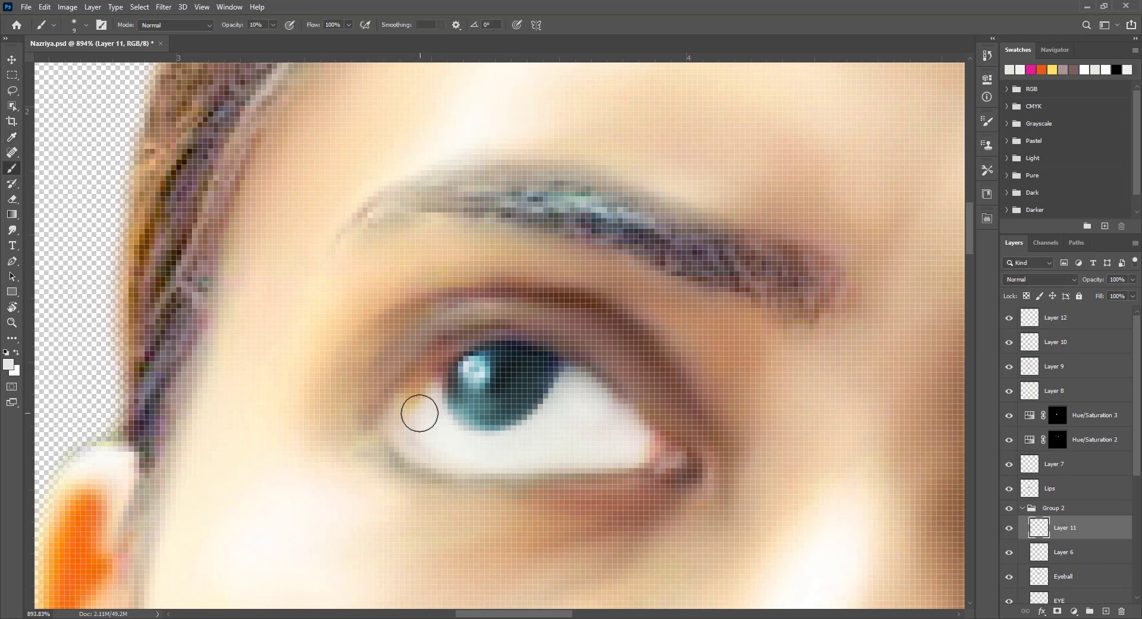
pyautogui.moveTo(418, 413); pyautogui.dragTo(425, 377)
pyautogui.click(412, 401)
pyautogui.click(415, 416)
pyautogui.scroll(-4, 640, 442)
pyautogui.scroll(-2, 518, 326)
pyautogui.scroll(2, 405, 363)
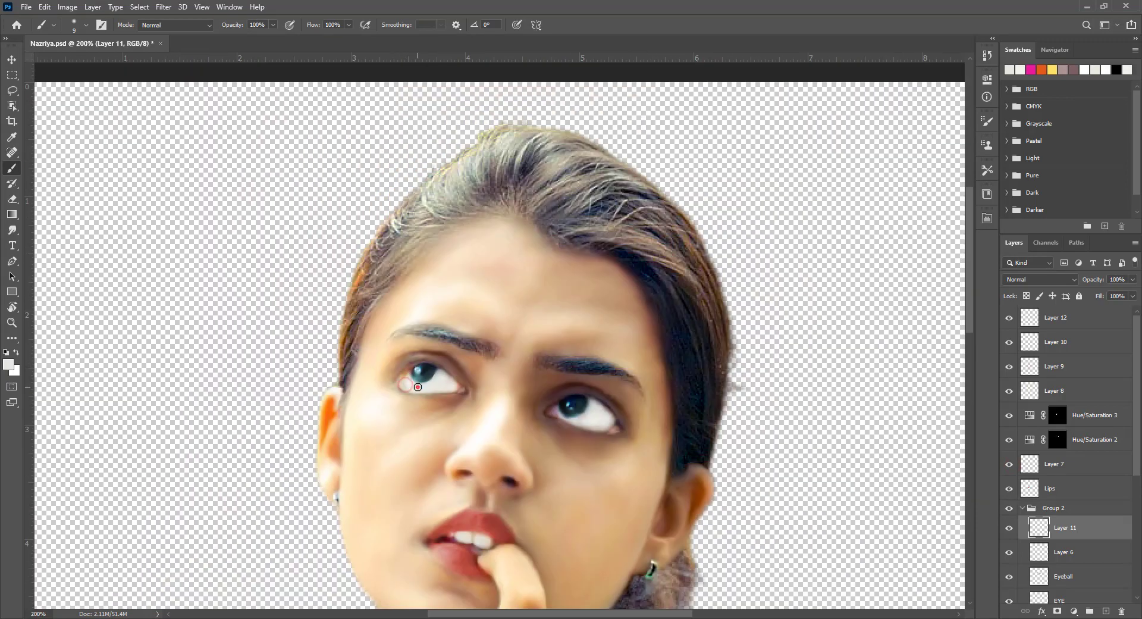
# Step: Check Group 2's blend options, collapse it, and select Layer 12 with the Brush active
pyautogui.click(1055, 508)
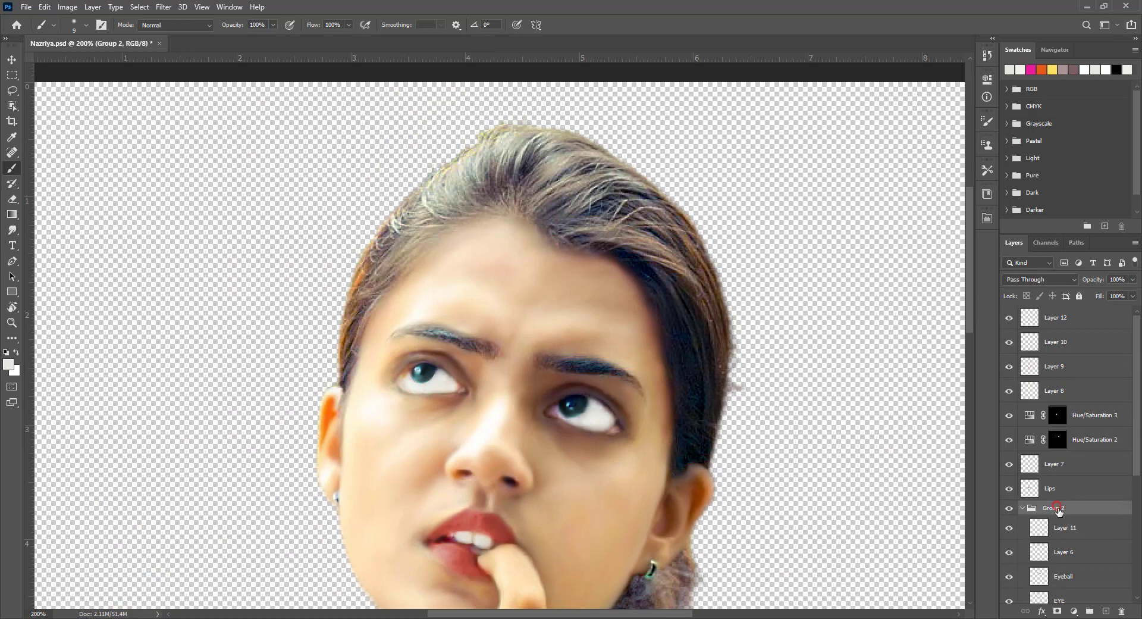
pyautogui.click(1040, 279)
pyautogui.click(1034, 308)
pyautogui.click(1066, 527)
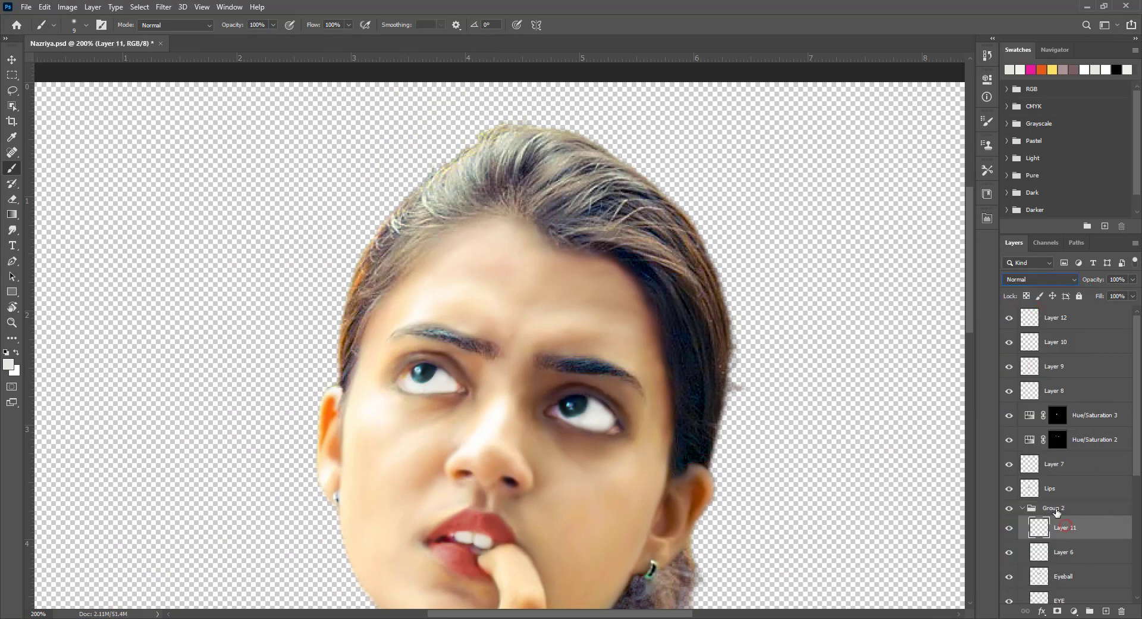
pyautogui.click(1059, 510)
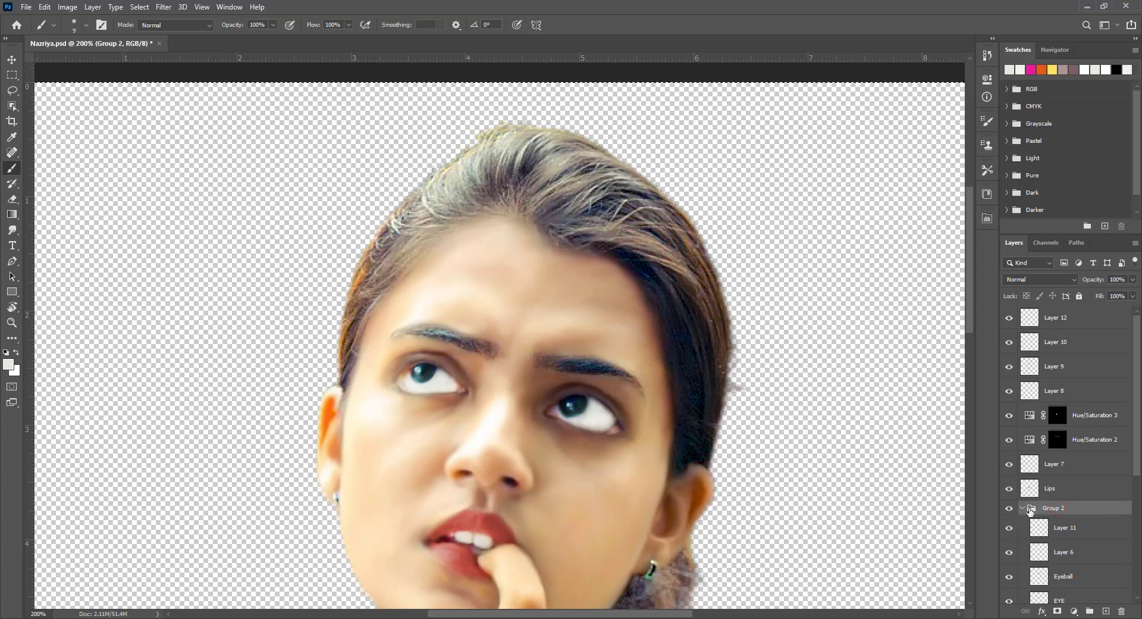
pyautogui.click(1022, 508)
pyautogui.press('z')
pyautogui.click(1071, 318)
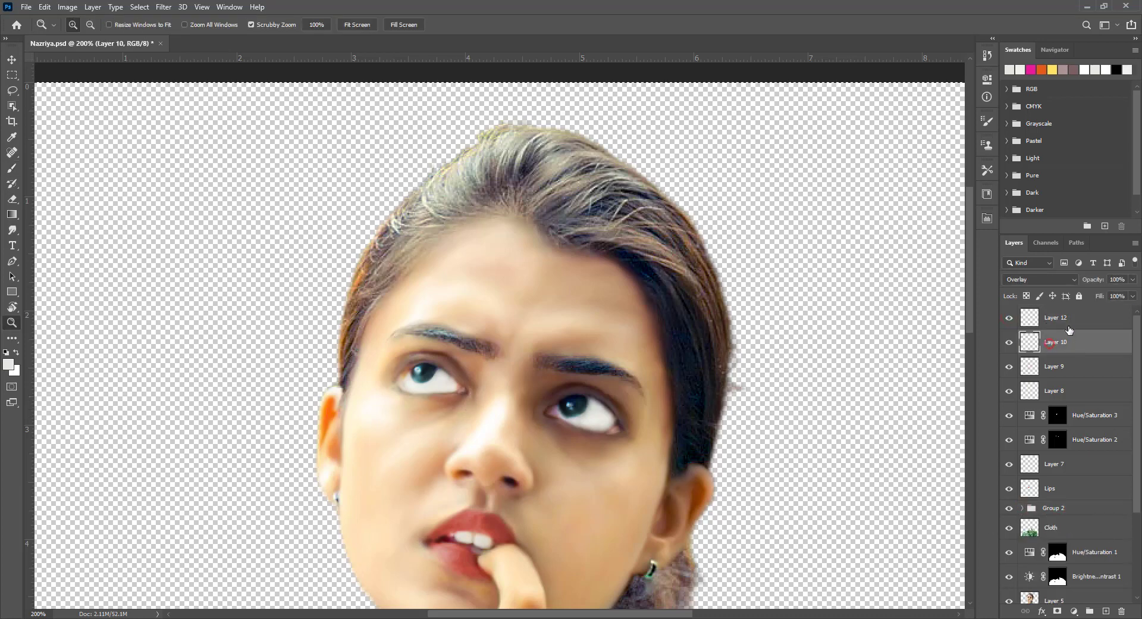
pyautogui.press('b')
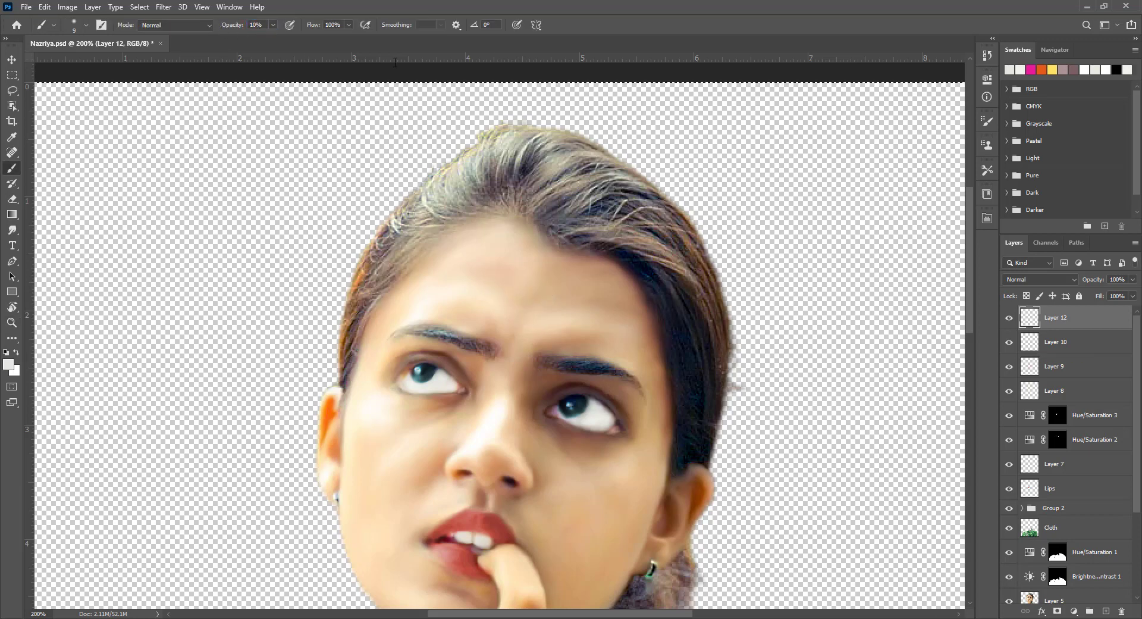
pyautogui.click(8, 364)
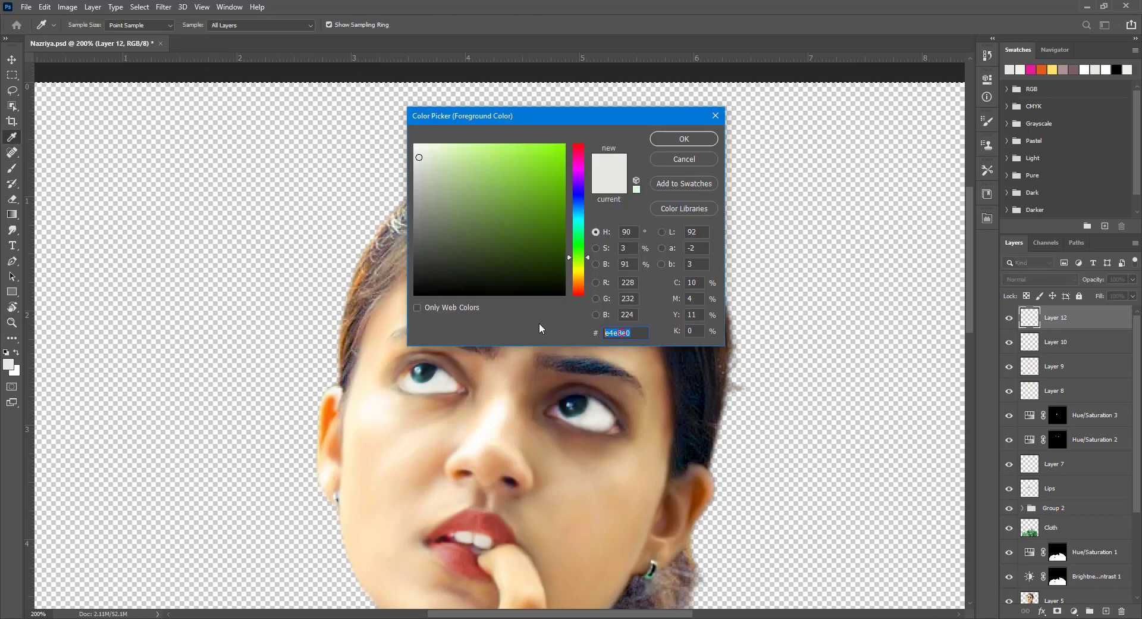
# Step: Paint soft cyan strokes over the forehead and cheek on Layer 12
pyautogui.write('2ff')
pyautogui.press('BackSpace')
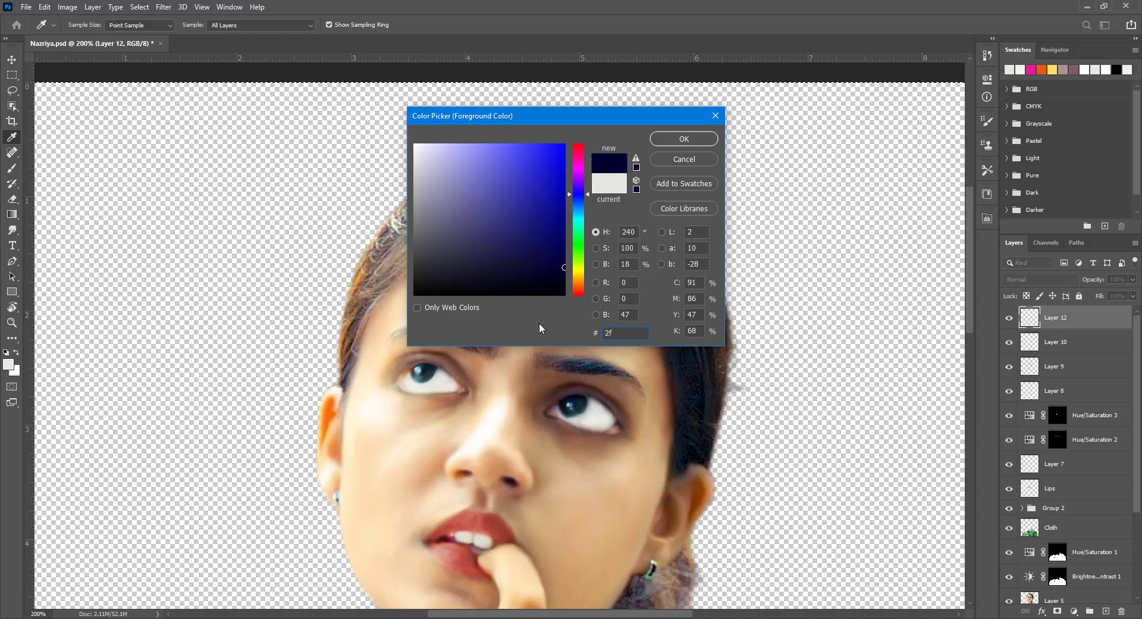
pyautogui.write('ffff')
pyautogui.press('Return')
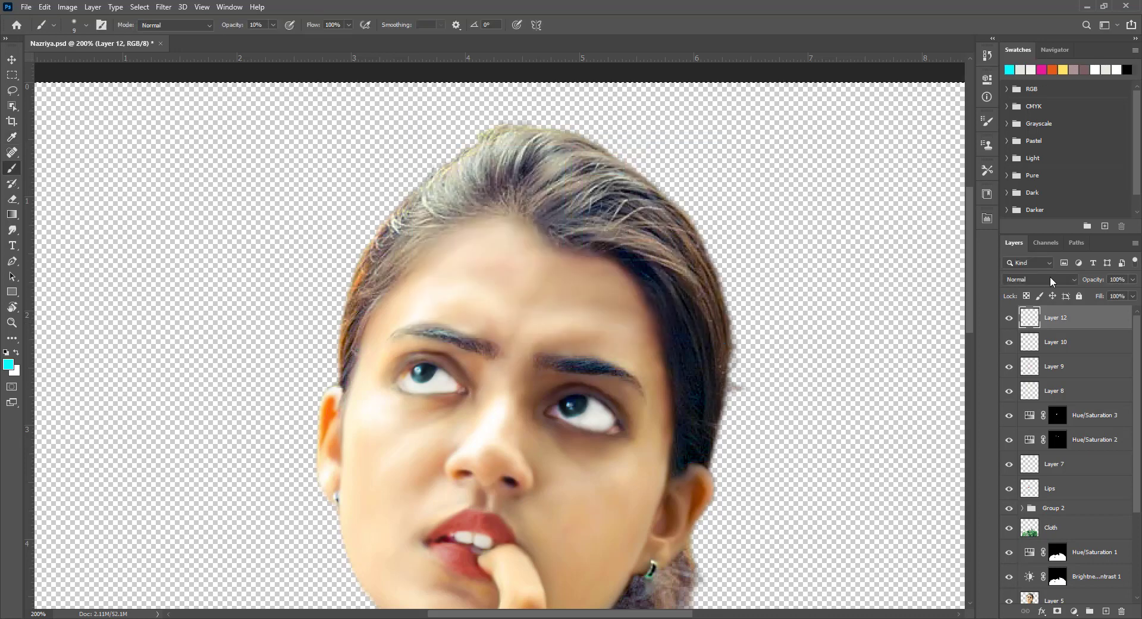
pyautogui.press(']')
pyautogui.press(']')
pyautogui.press(']')
pyautogui.moveTo(428, 279); pyautogui.dragTo(476, 285)
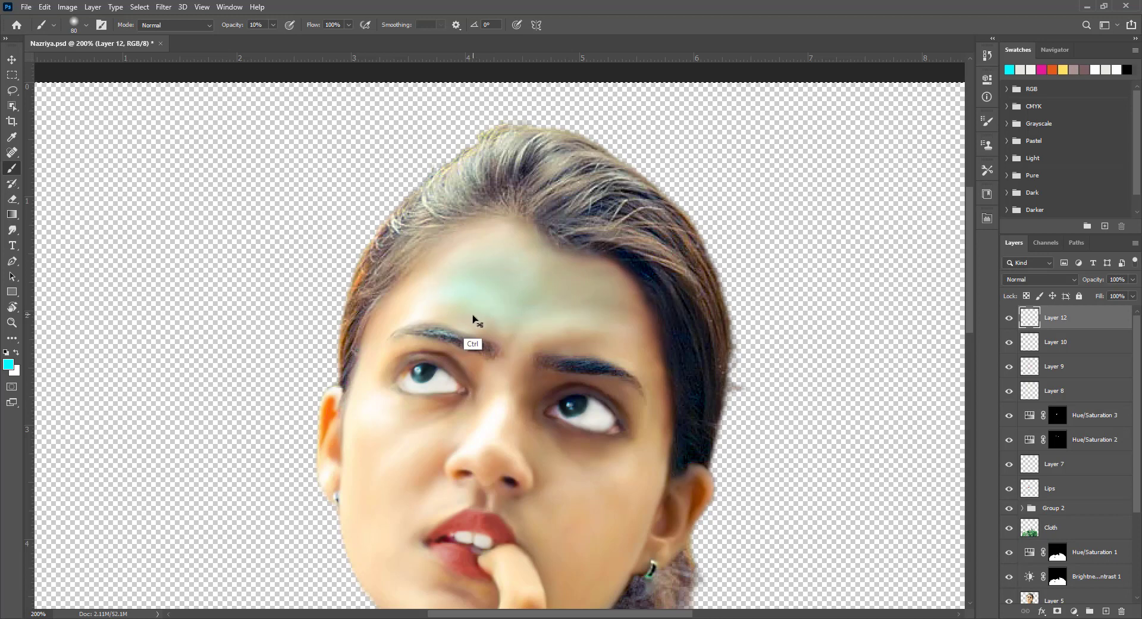
pyautogui.moveTo(371, 396); pyautogui.dragTo(405, 455)
pyautogui.scroll(-3, 395, 441)
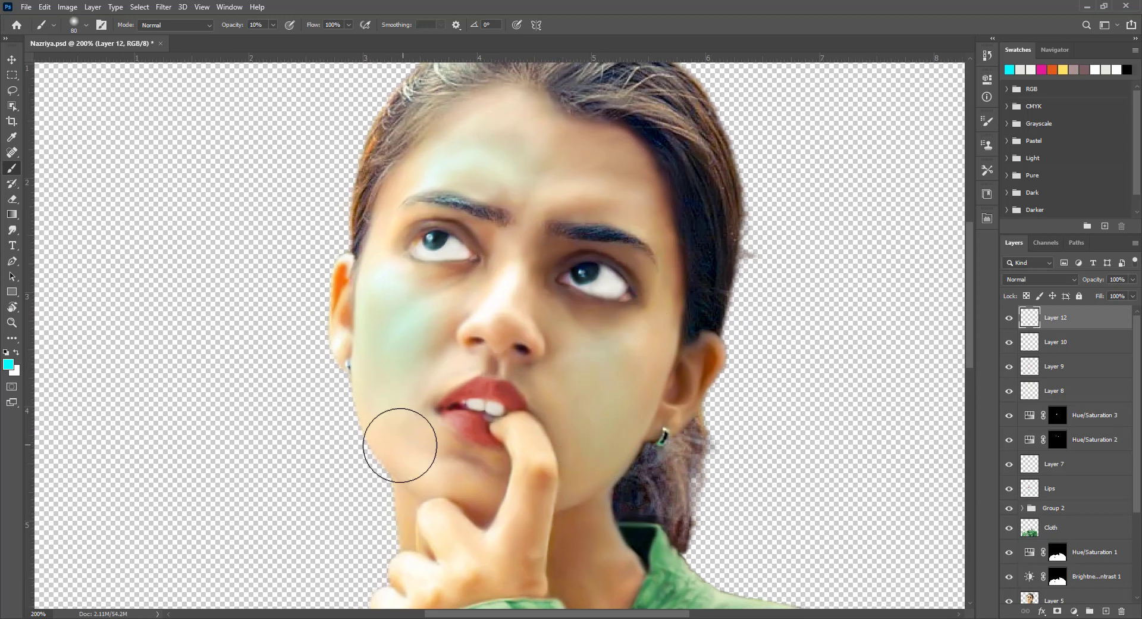
pyautogui.scroll(-4, 417, 417)
# Step: Set Layer 12 to Overlay with 25% fill and switch to a larger Eraser
pyautogui.click(1040, 279)
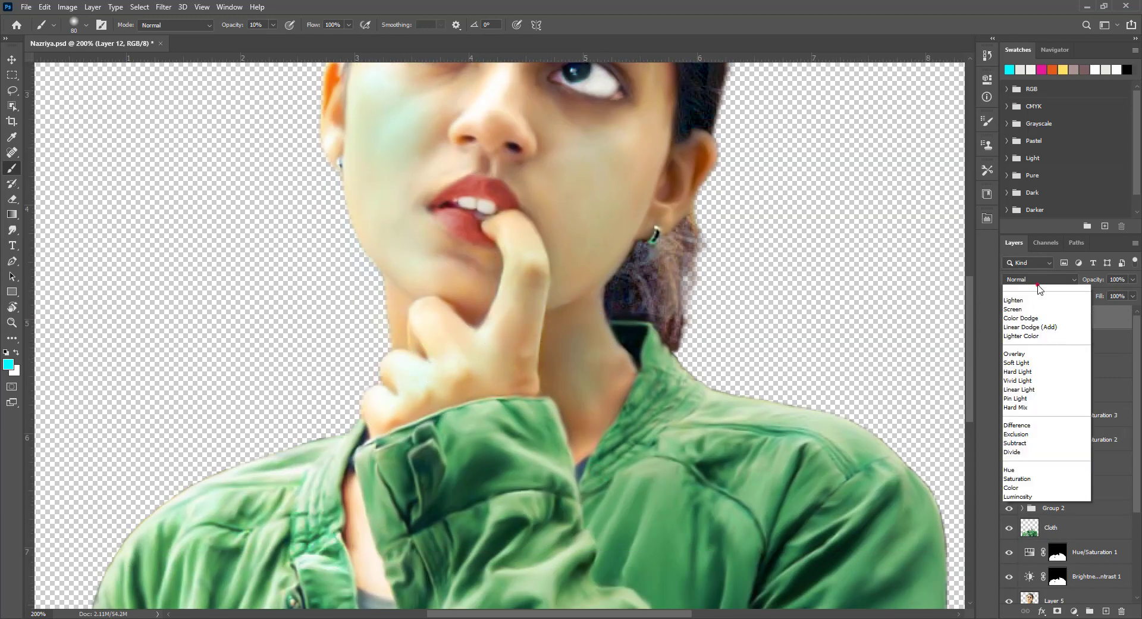
pyautogui.click(1029, 440)
pyautogui.scroll(5, 604, 277)
pyautogui.click(1132, 296)
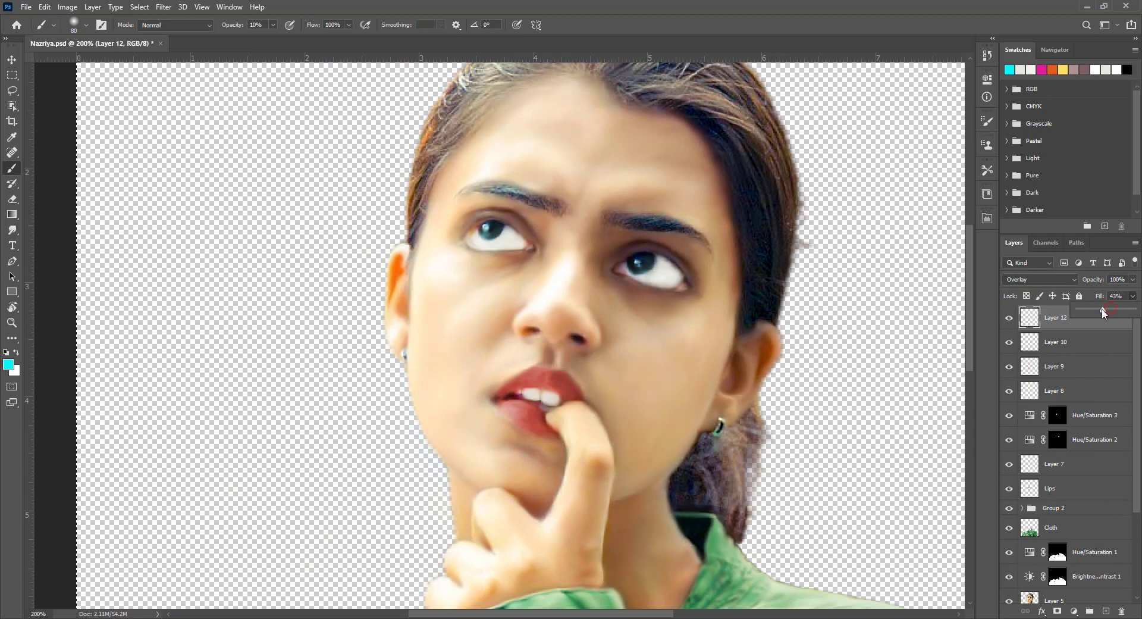
pyautogui.moveTo(1102, 312); pyautogui.dragTo(1098, 308)
pyautogui.press('e')
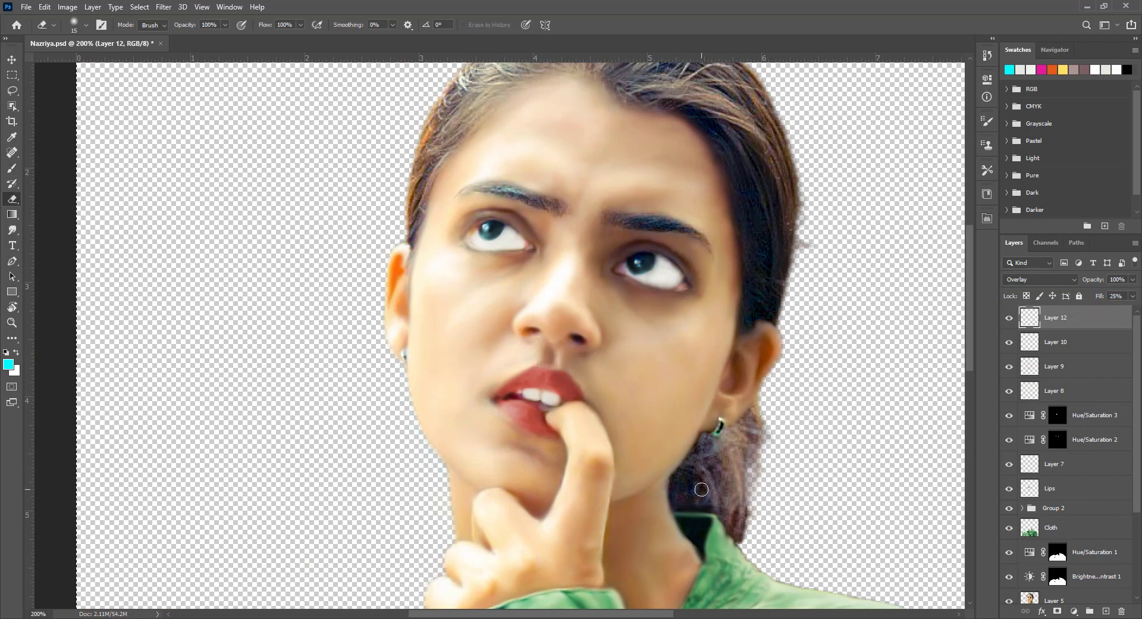
pyautogui.press(']')
pyautogui.press(']')
pyautogui.press(']')
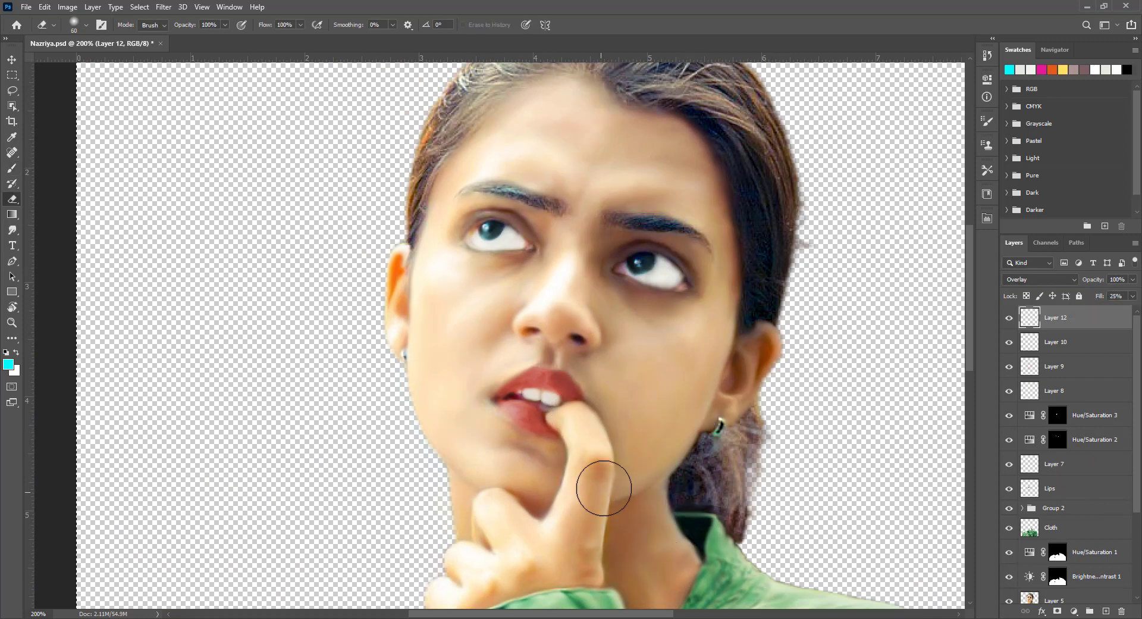
pyautogui.scroll(3, 610, 416)
# Step: Add Layer 13, then group Layers 8–12 into a group named 'Color'
pyautogui.press('v')
pyautogui.click(1106, 611)
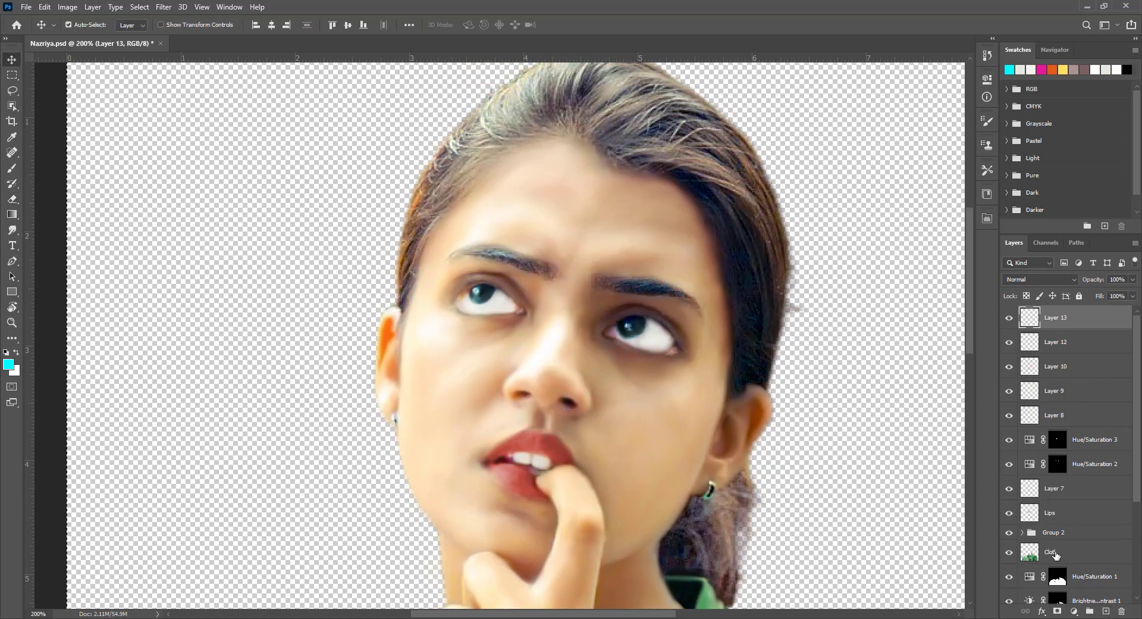
pyautogui.click(1071, 346)
pyautogui.keyDown('shift'); pyautogui.click(1065, 414); pyautogui.keyUp('shift')
pyautogui.hotkey('ctrl', 'g')
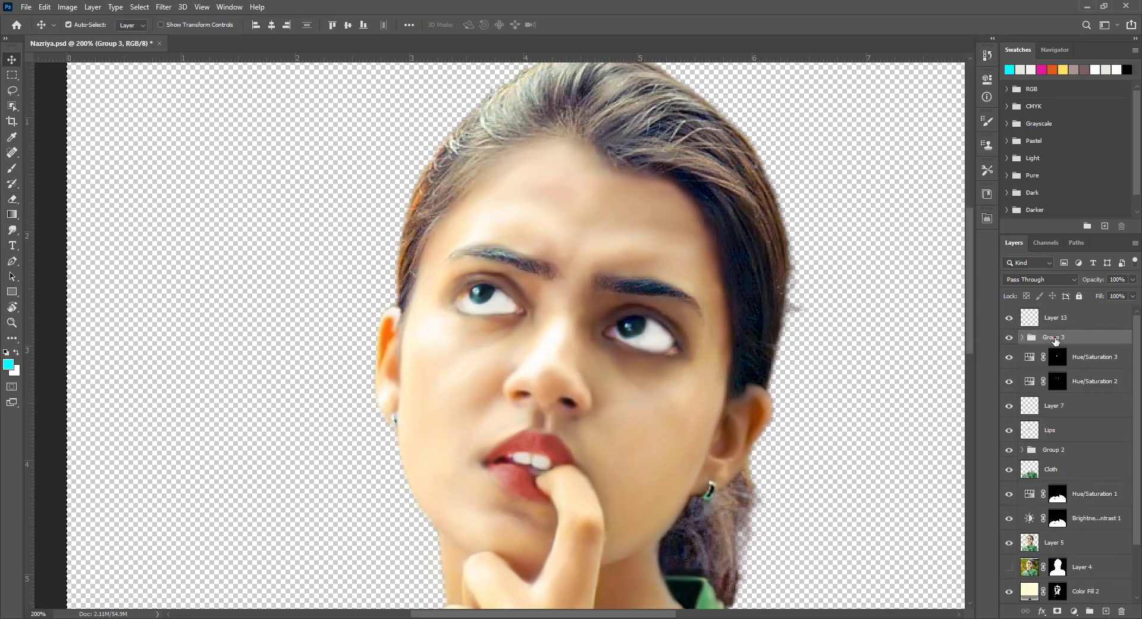
pyautogui.doubleClick(1054, 337)
pyautogui.write('Color')
pyautogui.press('Return')
# Step: Create a neutral-grey-filled Overlay Layer 14 and delete the empty Layer 13
pyautogui.click(1050, 324)
pyautogui.hotkey('ctrl', 'shift', 'n')
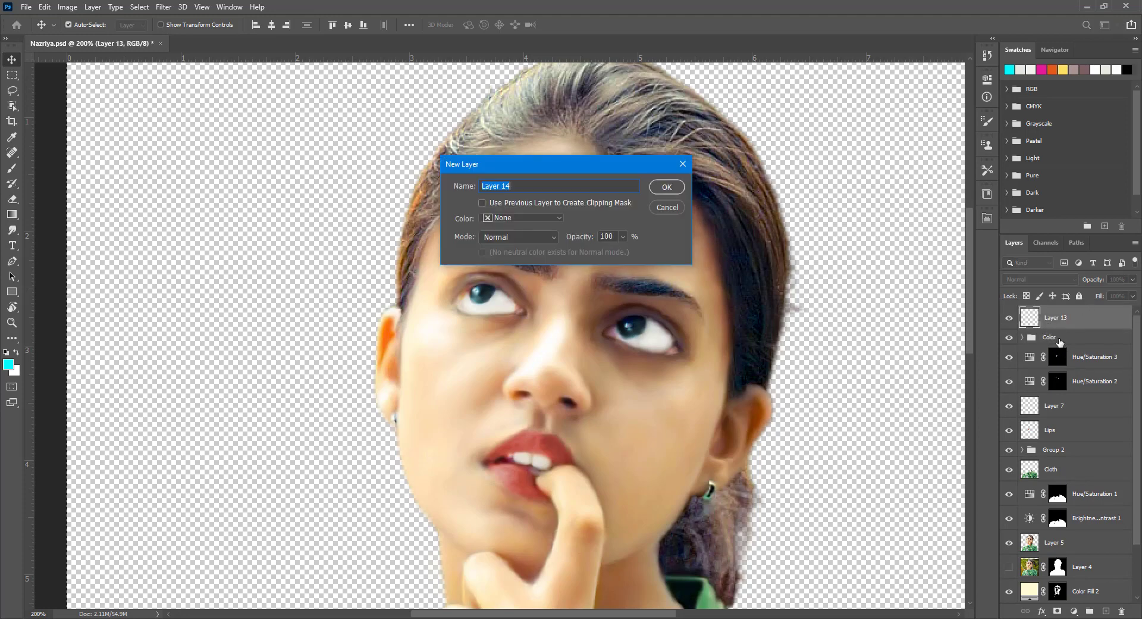
pyautogui.click(511, 235)
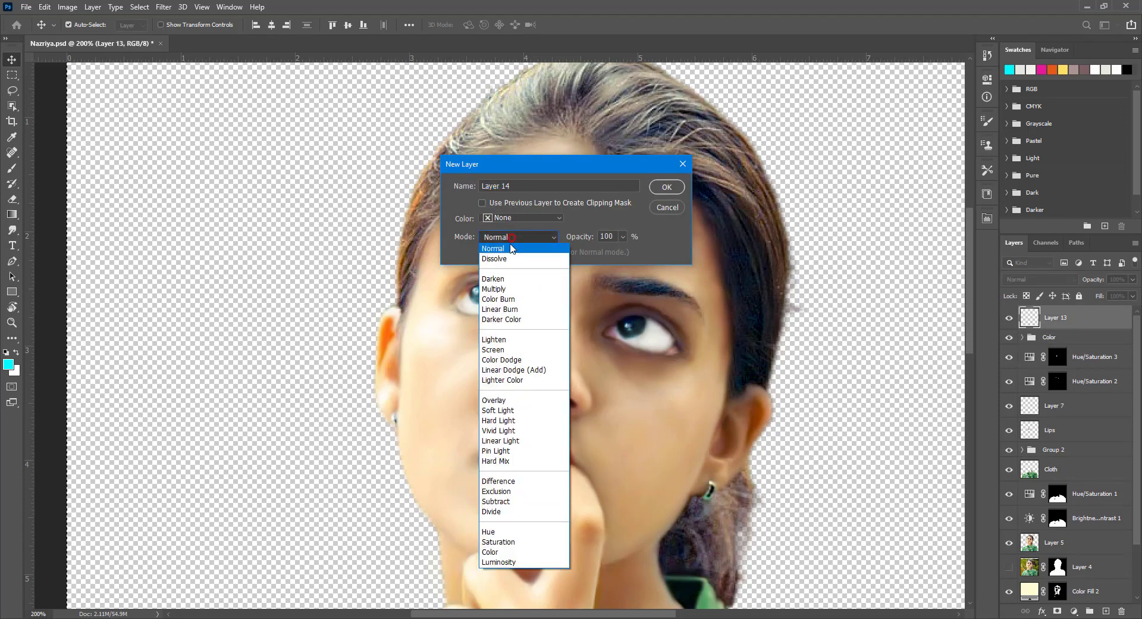
pyautogui.click(510, 402)
pyautogui.click(522, 217)
pyautogui.click(512, 310)
pyautogui.click(667, 188)
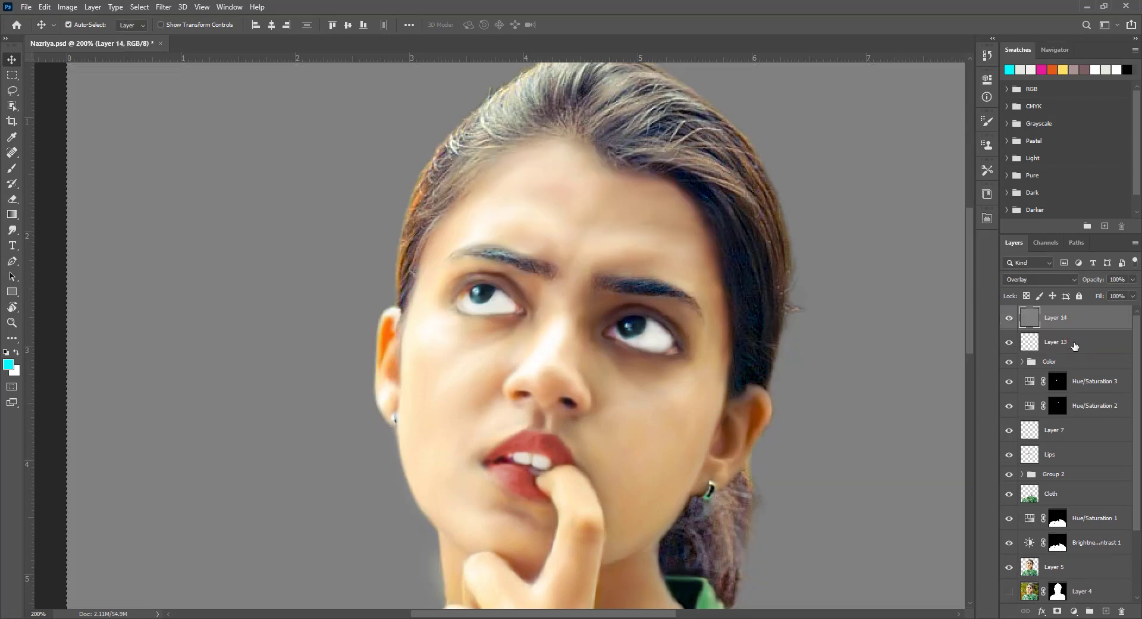
pyautogui.click(1121, 612)
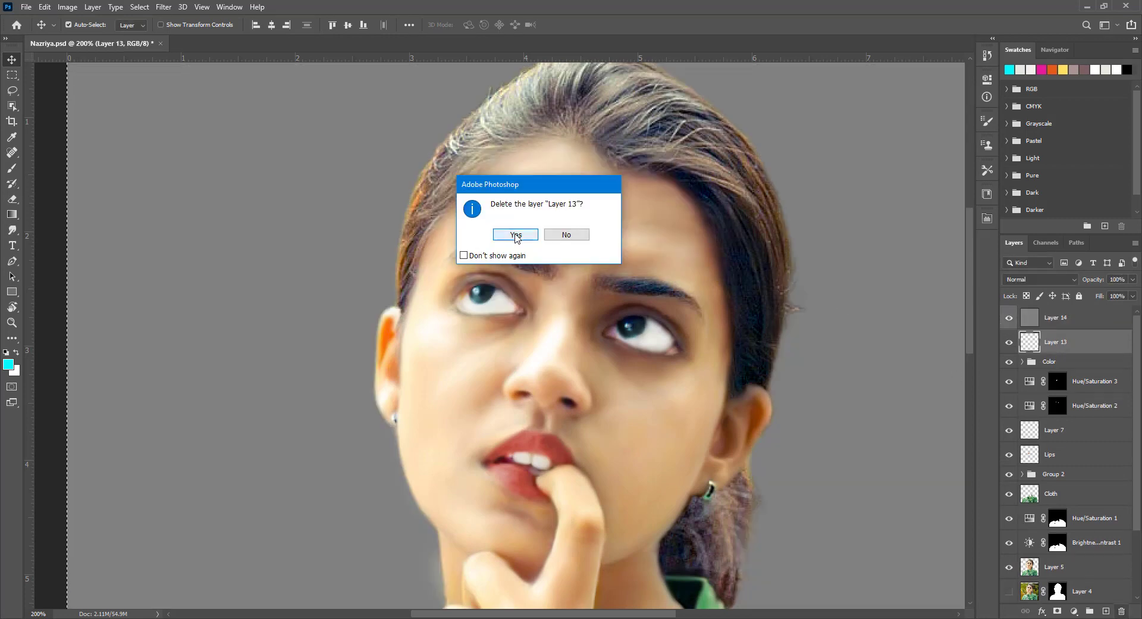
pyautogui.click(516, 237)
pyautogui.click(1009, 317)
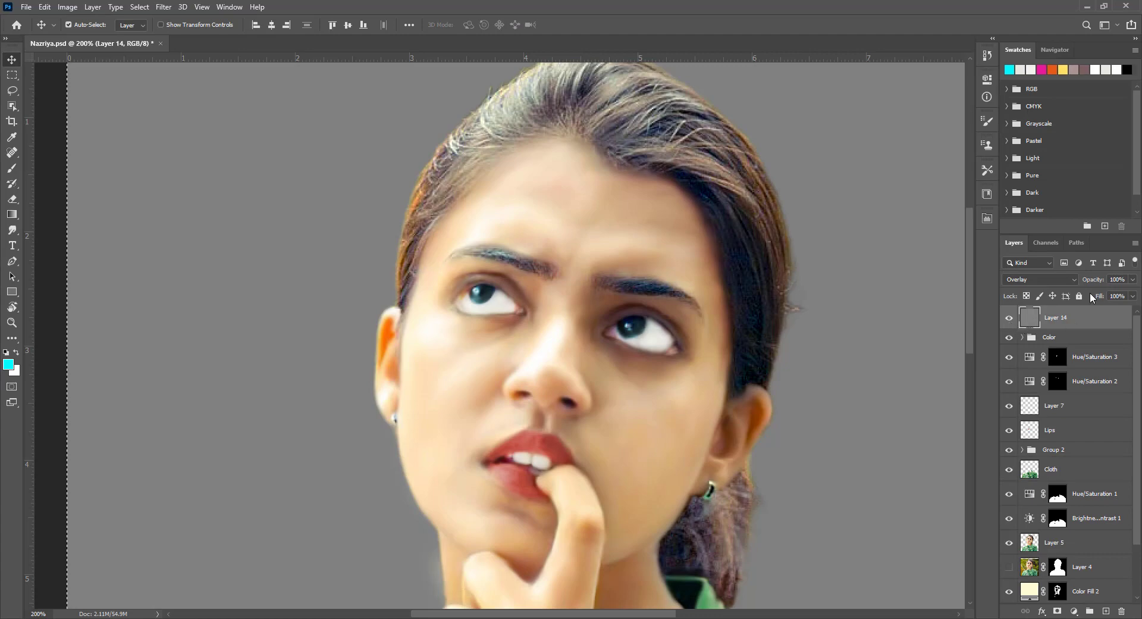
# Step: Set the Color group to Normal blending, compare the grey layer, and load the person's selection
pyautogui.hotkey('ctrl', 'd')
pyautogui.click(1059, 337)
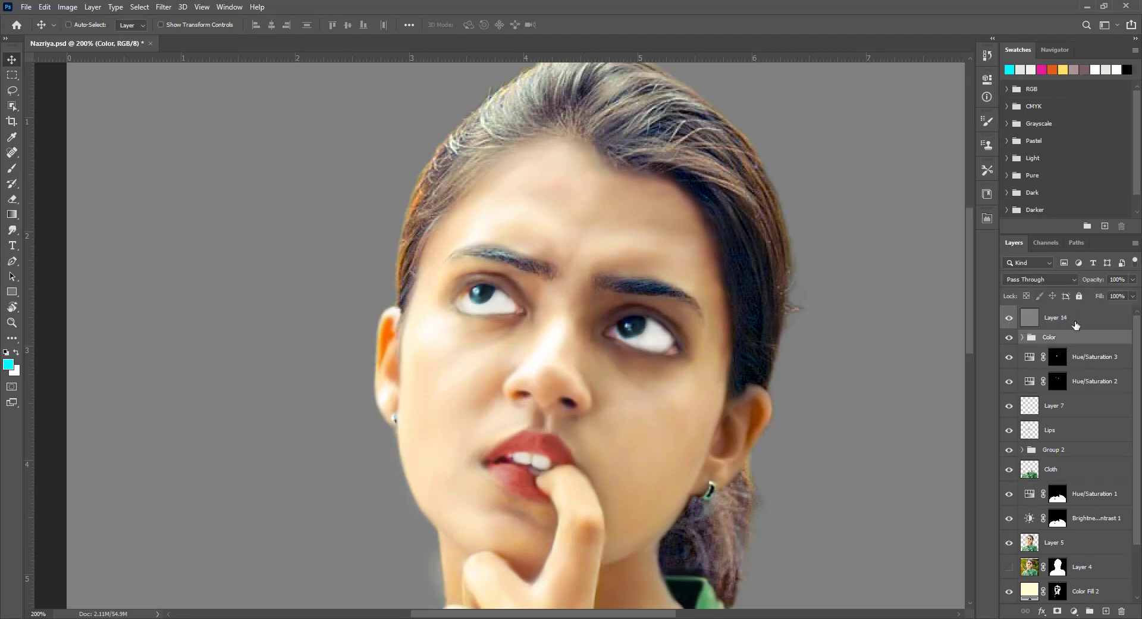
pyautogui.click(1040, 279)
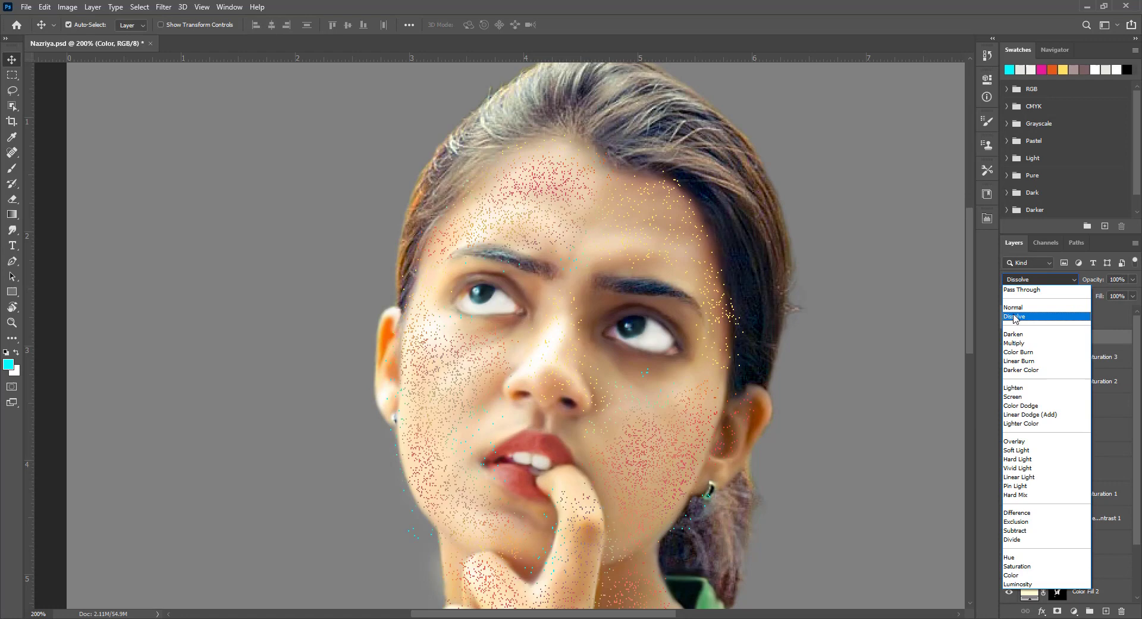
pyautogui.click(1013, 307)
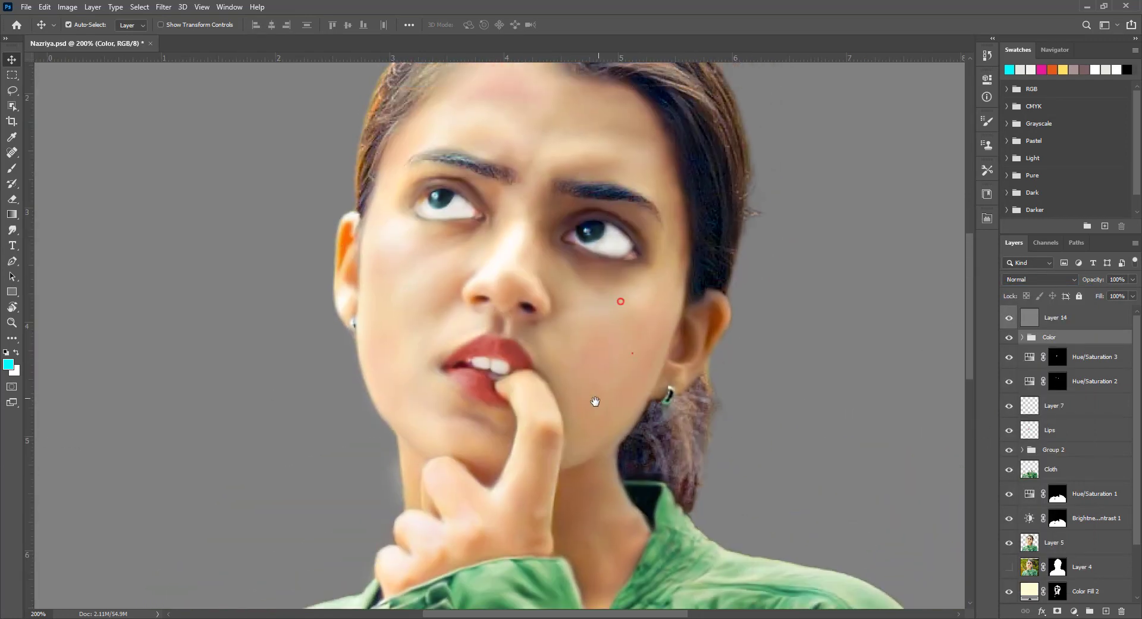
pyautogui.click(1055, 450)
pyautogui.click(1048, 315)
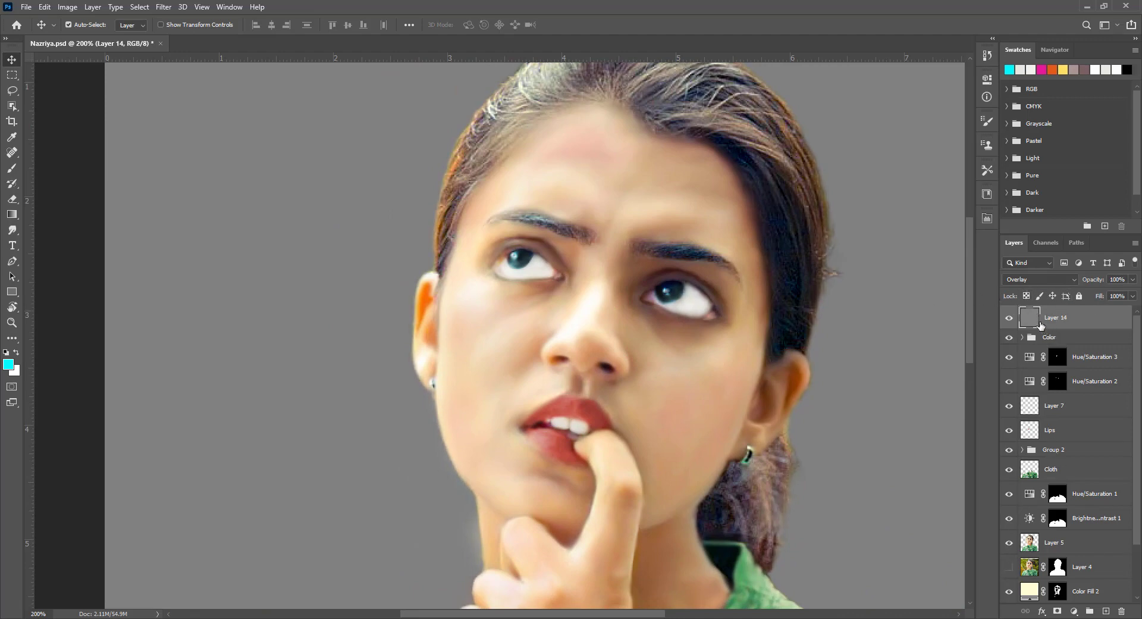
pyautogui.click(1009, 318)
pyautogui.click(1009, 318)
pyautogui.click(1009, 317)
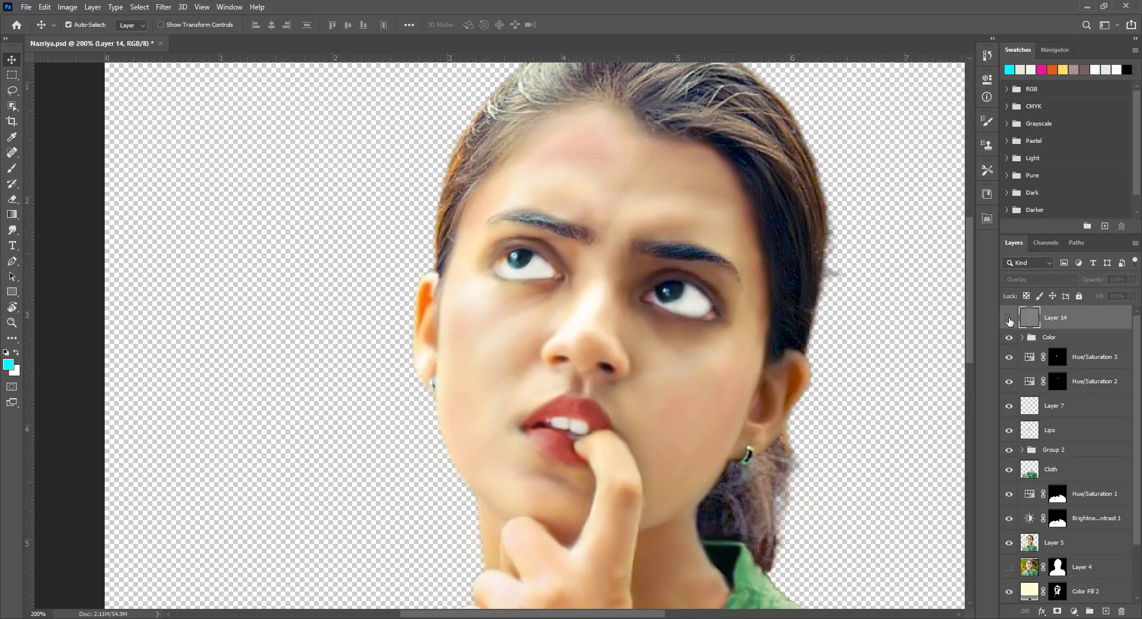
pyautogui.keyDown('ctrl'); pyautogui.click(1030, 566); pyautogui.keyUp('ctrl')
pyautogui.click(1009, 318)
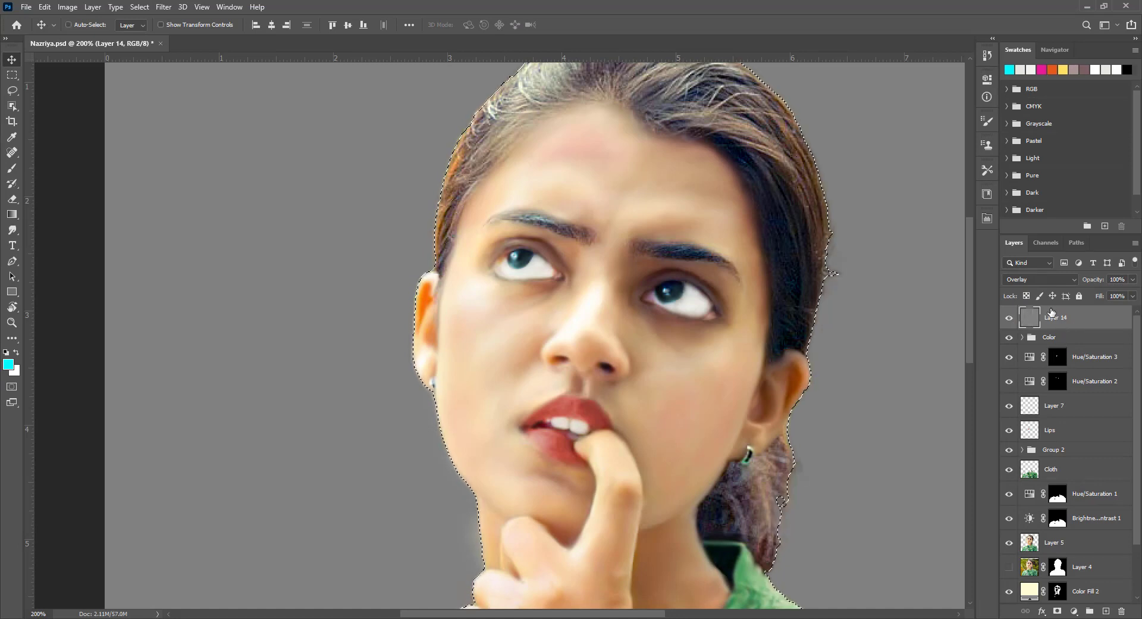
# Step: Invert the person selection, delete the grey outside the person, and deselect
pyautogui.press('ctrl')
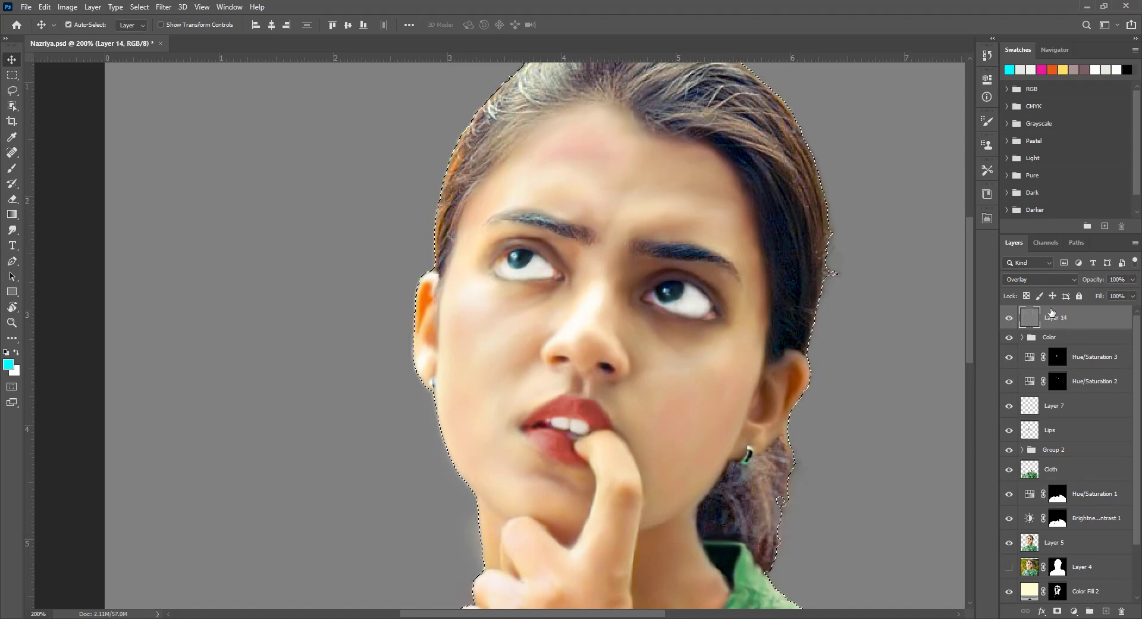
pyautogui.hotkey('ctrl', 'shift', 'i')
pyautogui.press('Delete')
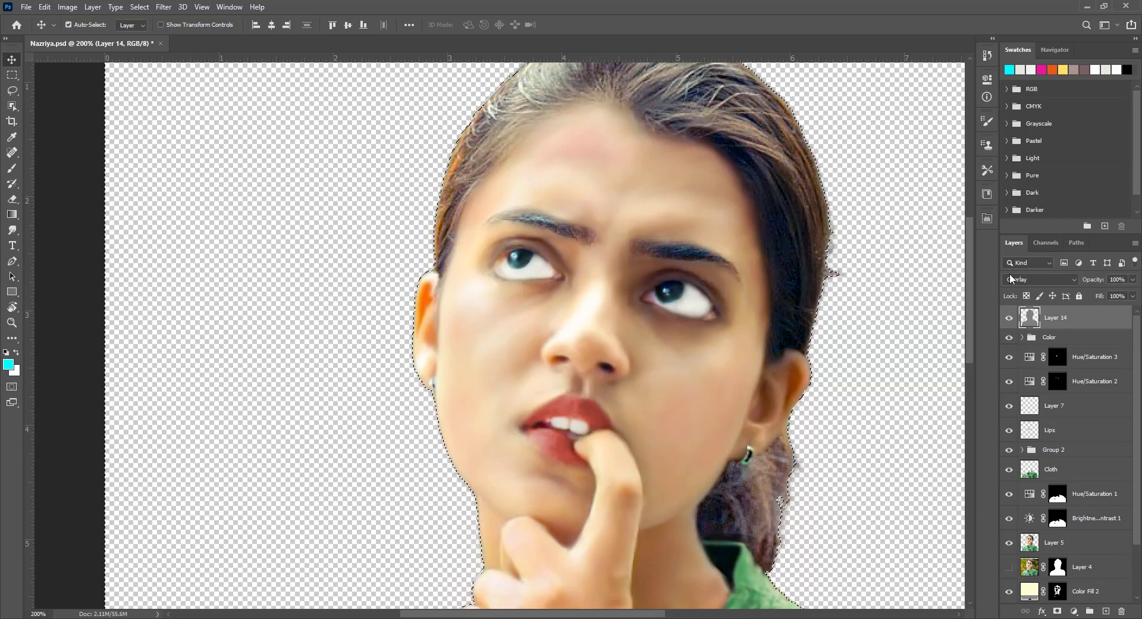
pyautogui.hotkey('ctrl', 'd')
# Step: Use the Dodge Tool to brighten the right ear and around the left eye
pyautogui.click(12, 229)
pyautogui.rightClick(12, 230)
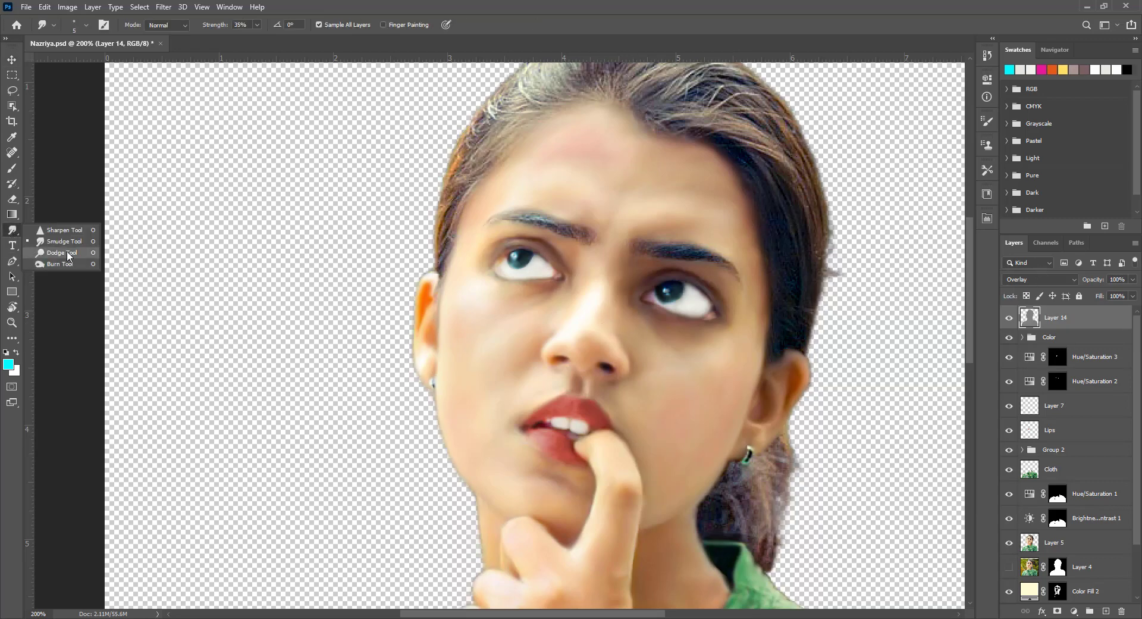
pyautogui.click(62, 252)
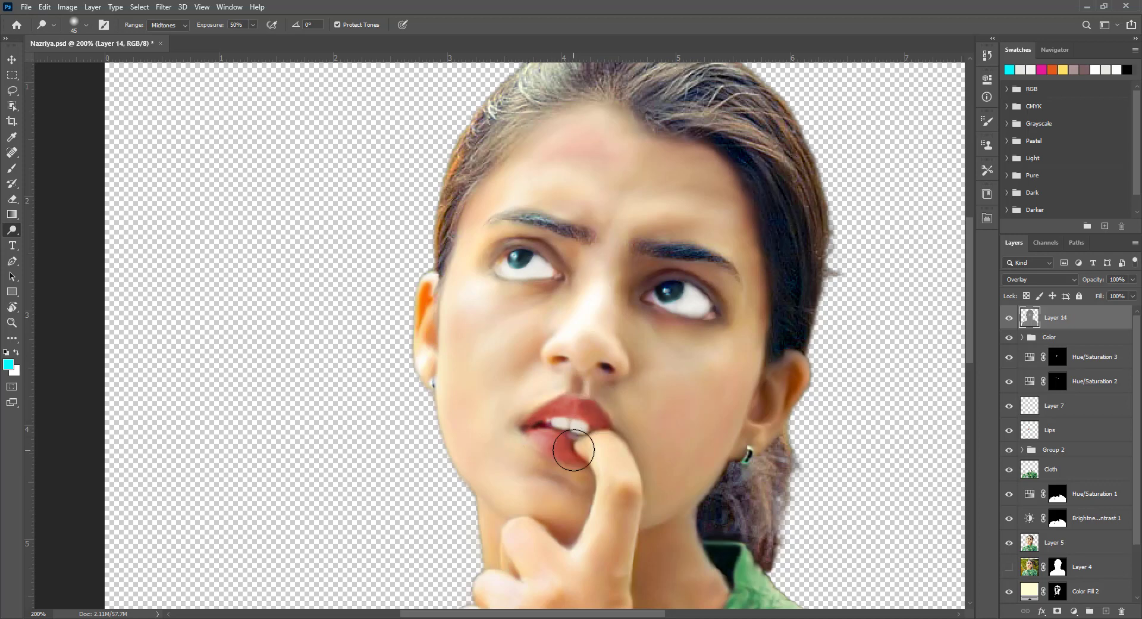
pyautogui.moveTo(784, 380); pyautogui.dragTo(767, 423)
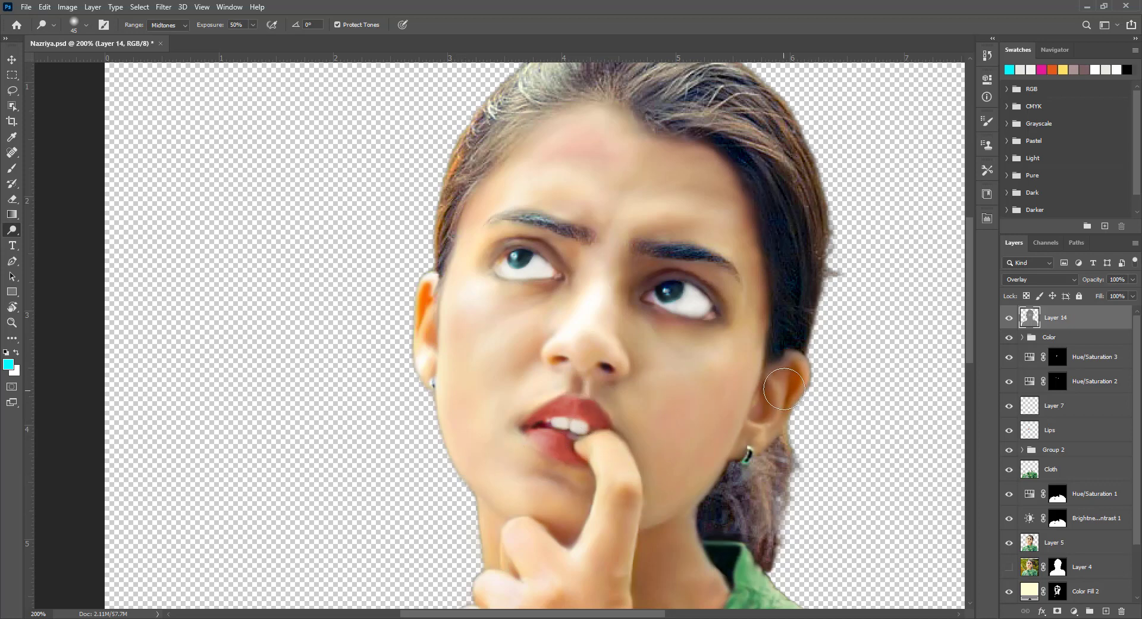
pyautogui.press('v')
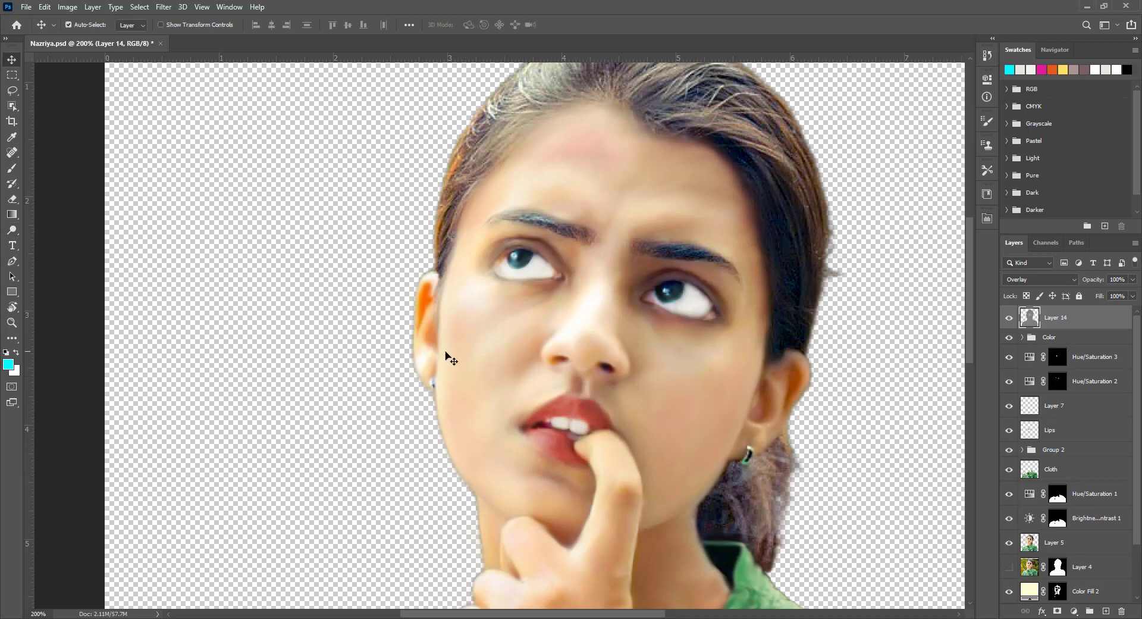
pyautogui.press('o')
pyautogui.moveTo(472, 234); pyautogui.dragTo(515, 249)
# Step: Add a new layer for lip sparkles and set the brush colour to white
pyautogui.click(1106, 611)
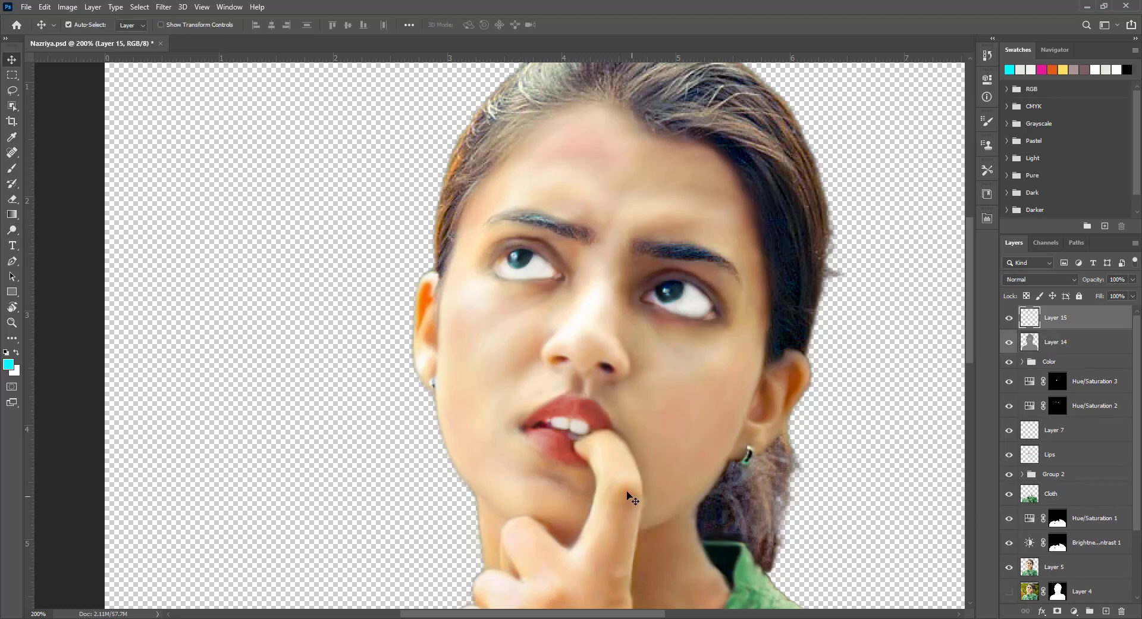
pyautogui.press('b')
pyautogui.scroll(5, 518, 368)
pyautogui.scroll(-2, 523, 357)
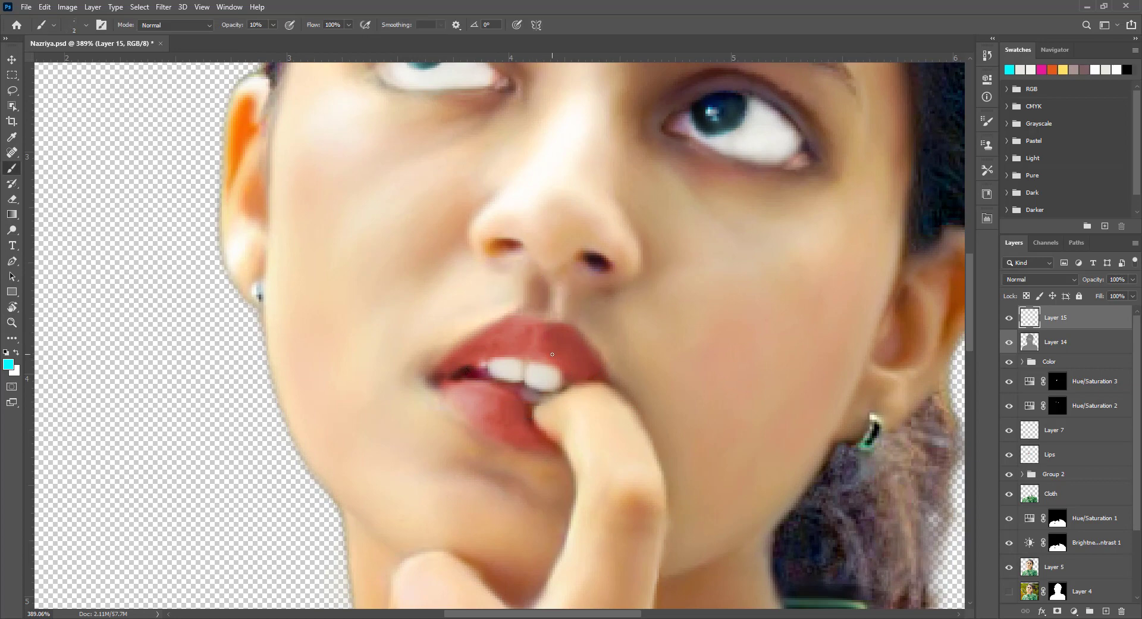
pyautogui.click(8, 365)
pyautogui.click(426, 191)
pyautogui.press('Return')
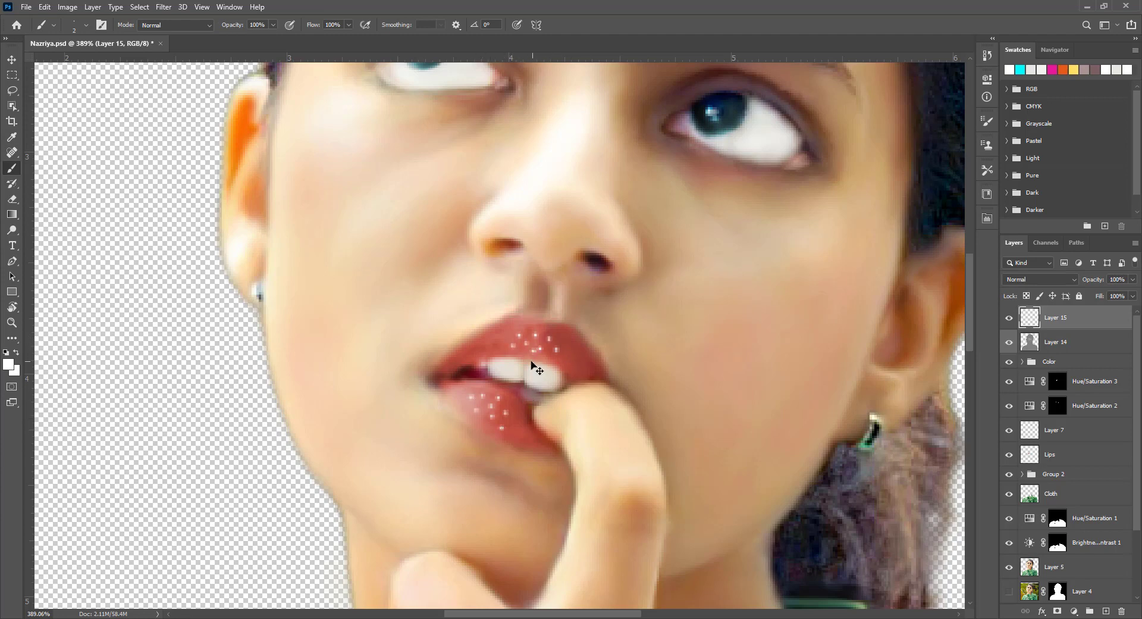
# Step: Soften the sparkle layer: Fill 40%, Soft Light blend mode, Opacity 77%
pyautogui.press('v')
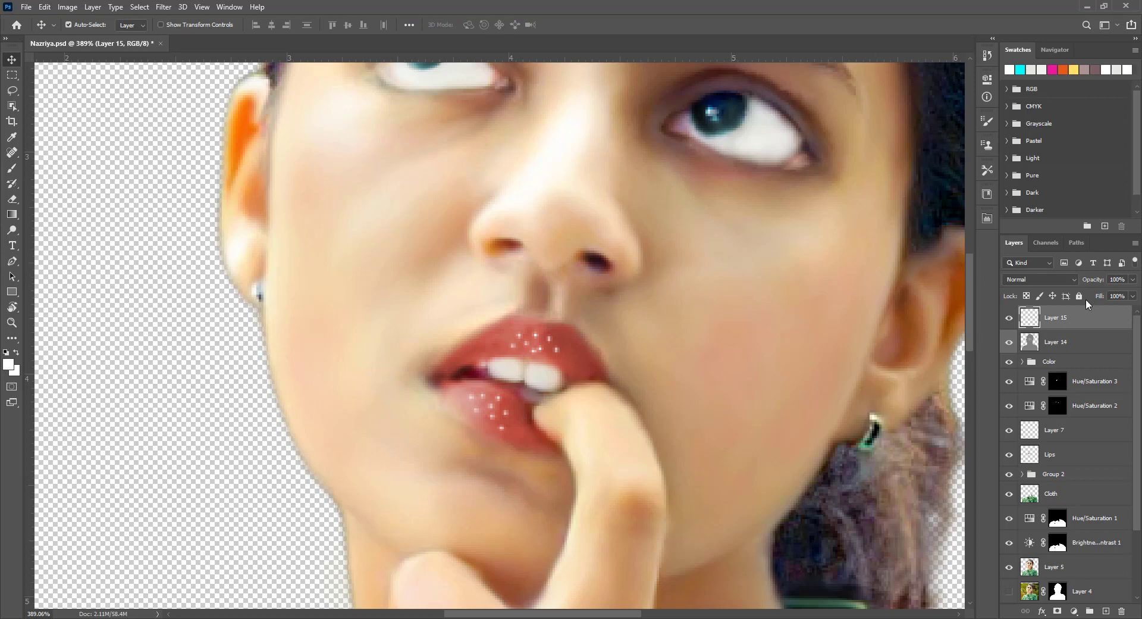
pyautogui.moveTo(1087, 299); pyautogui.dragTo(1073, 299)
pyautogui.click(1009, 317)
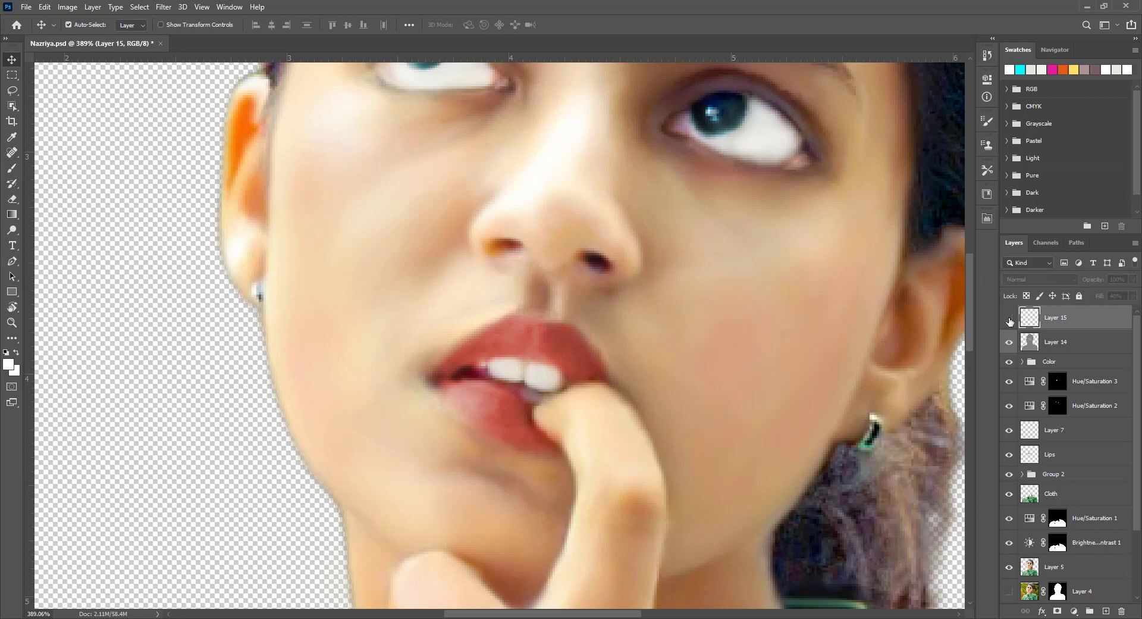
pyautogui.hotkey('ctrl', '-')
pyautogui.hotkey('ctrl', '-')
pyautogui.hotkey('ctrl', '-')
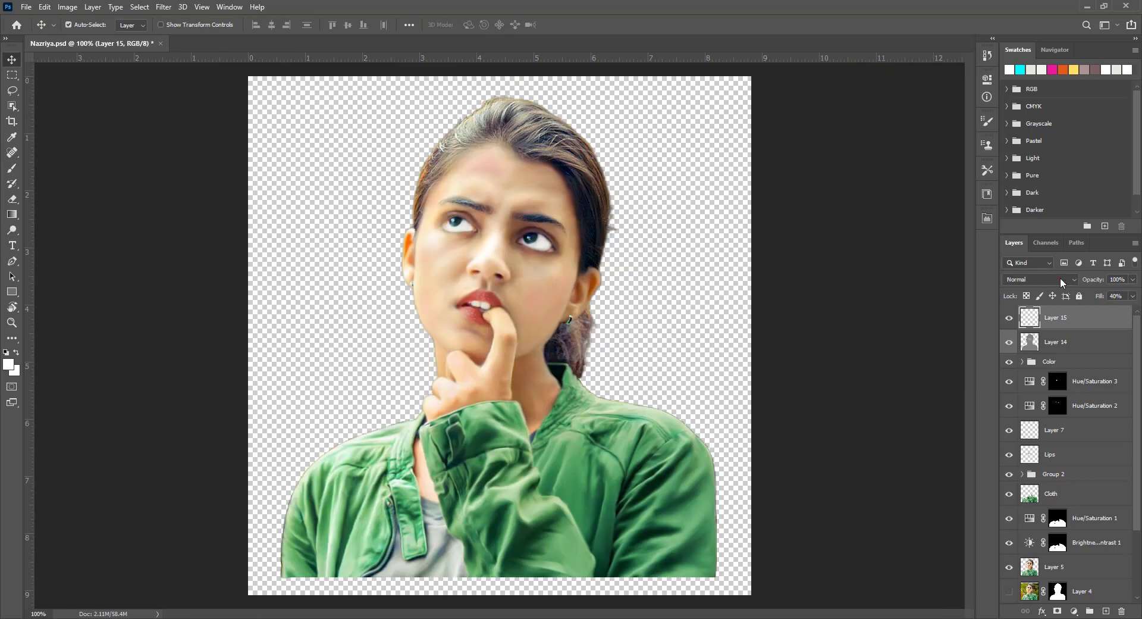
pyautogui.click(1063, 280)
pyautogui.click(1021, 427)
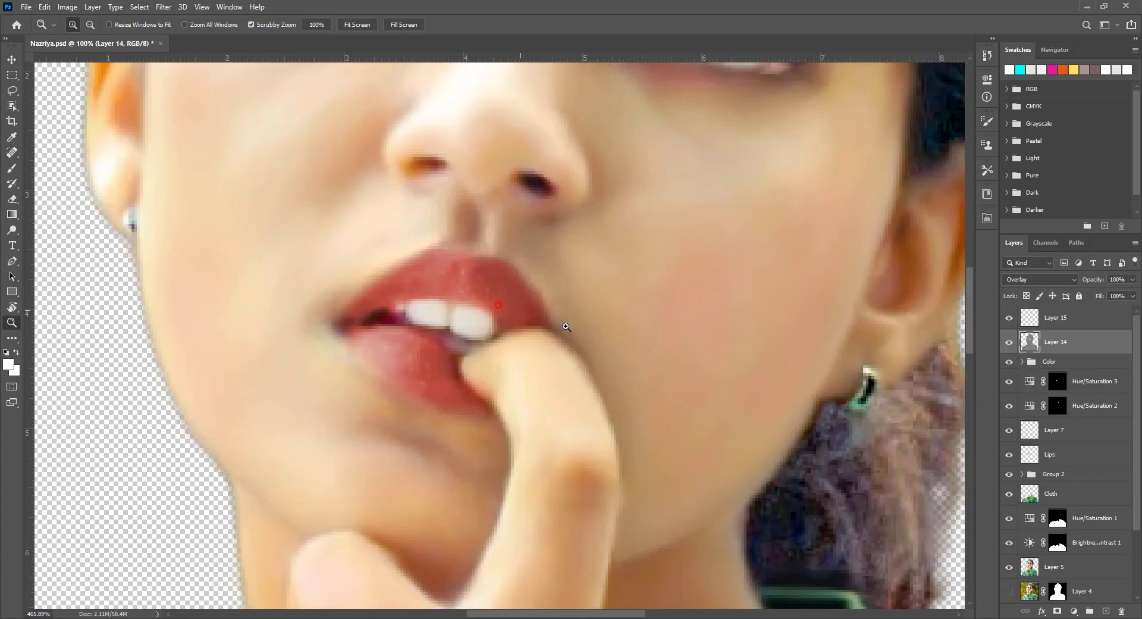
pyautogui.moveTo(650, 311); pyautogui.dragTo(672, 311)
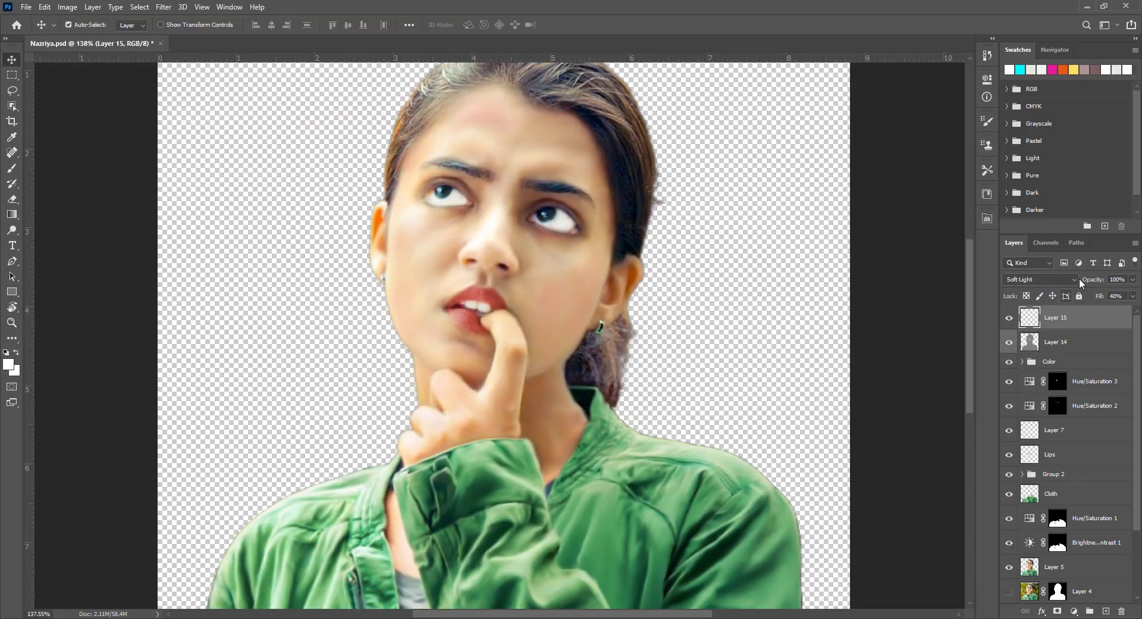
pyautogui.click(1133, 279)
pyautogui.moveTo(1131, 292); pyautogui.dragTo(1125, 295)
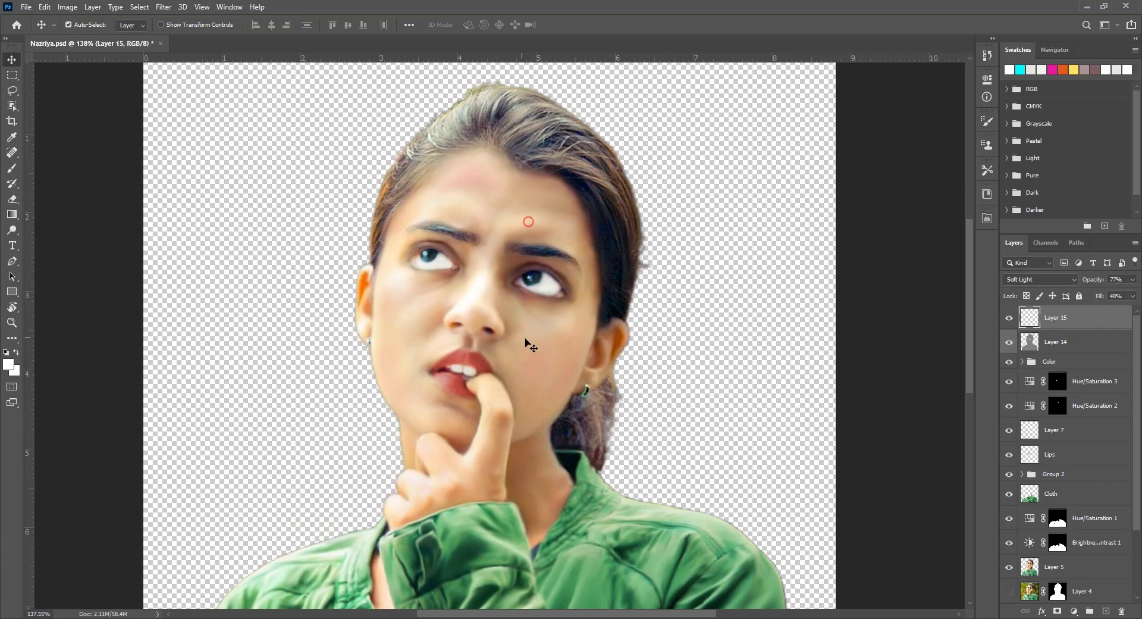
# Step: Zoom in close on the eyes and add Layer 16 for eye highlights
pyautogui.press('z')
pyautogui.moveTo(593, 287); pyautogui.dragTo(602, 338)
pyautogui.press('b')
pyautogui.click(1106, 610)
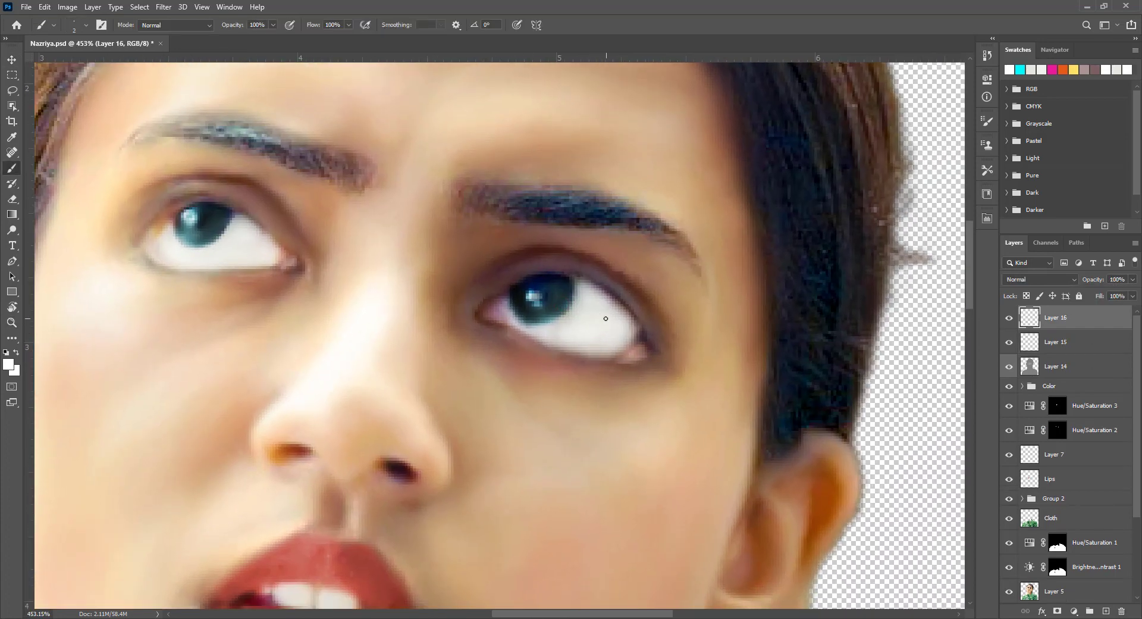
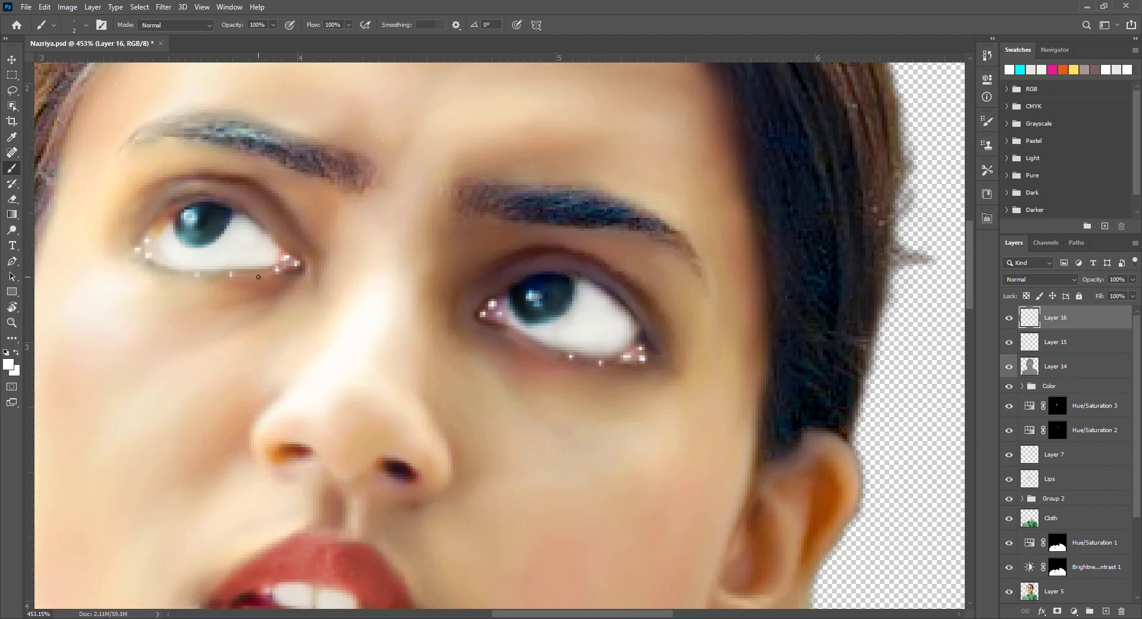
# Step: Set Layer 16 to Soft Light blending with 57% fill
pyautogui.press('v')
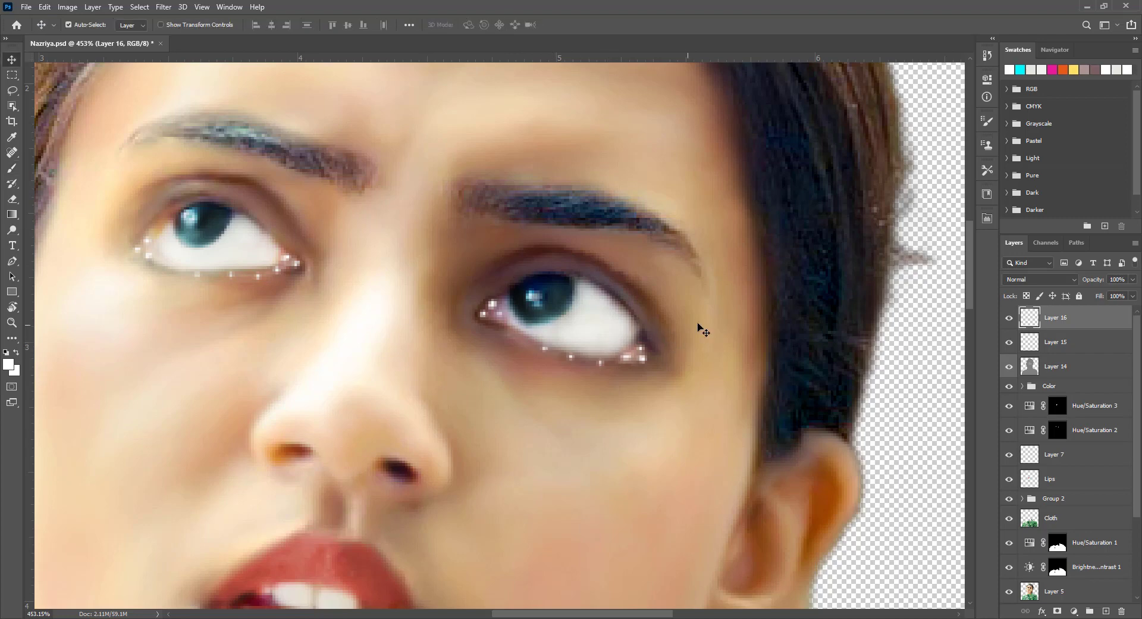
pyautogui.click(1133, 296)
pyautogui.moveTo(1133, 314)
pyautogui.mouseDown()
pyautogui.moveTo(1110, 314)
pyautogui.moveTo(1112, 298)
pyautogui.mouseUp()
pyautogui.click(1041, 279)
pyautogui.click(1041, 451)
pyautogui.click(1132, 279)
pyautogui.click(1041, 279)
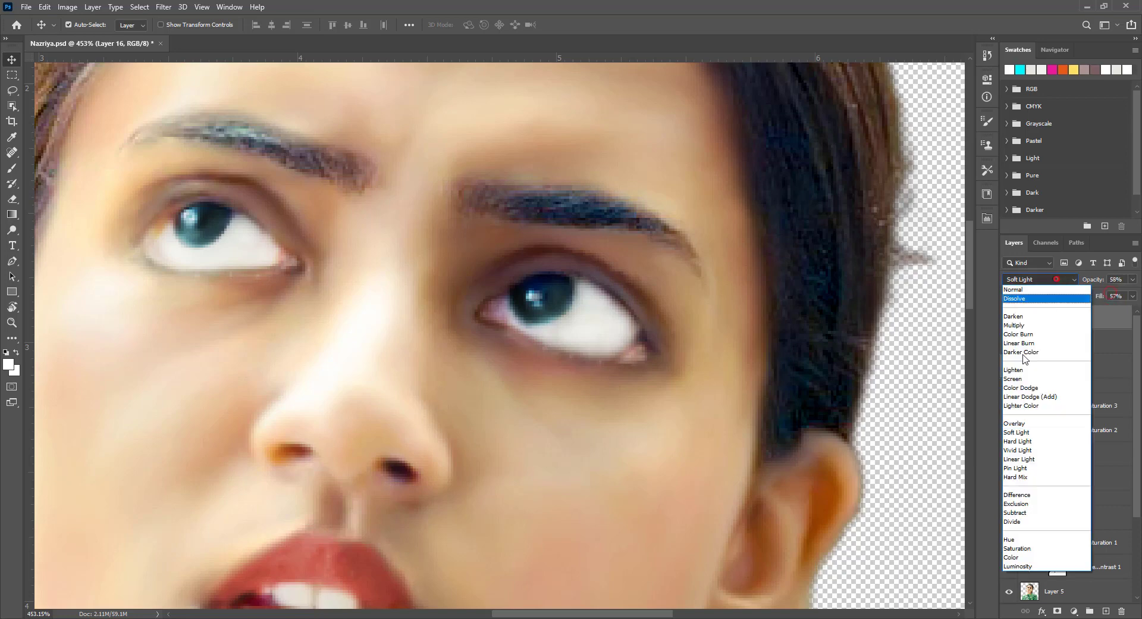
pyautogui.click(1041, 426)
# Step: Compare with Layer 15, then raise Layer 16's opacity to 80%
pyautogui.click(1083, 335)
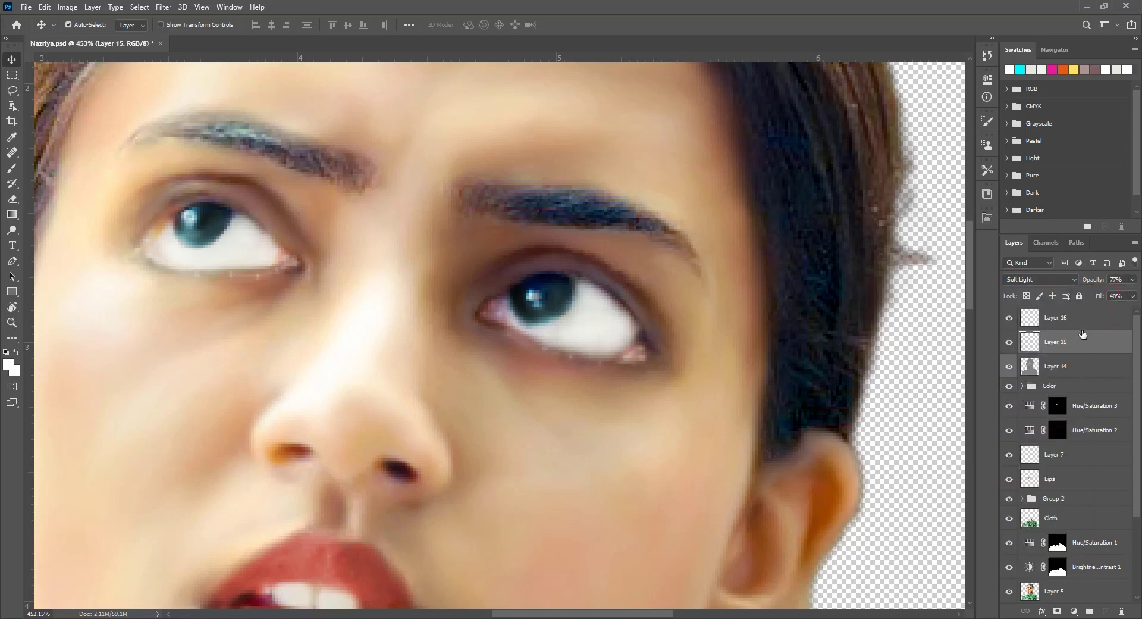
pyautogui.click(1056, 317)
pyautogui.click(1041, 279)
pyautogui.click(1041, 439)
pyautogui.click(1133, 279)
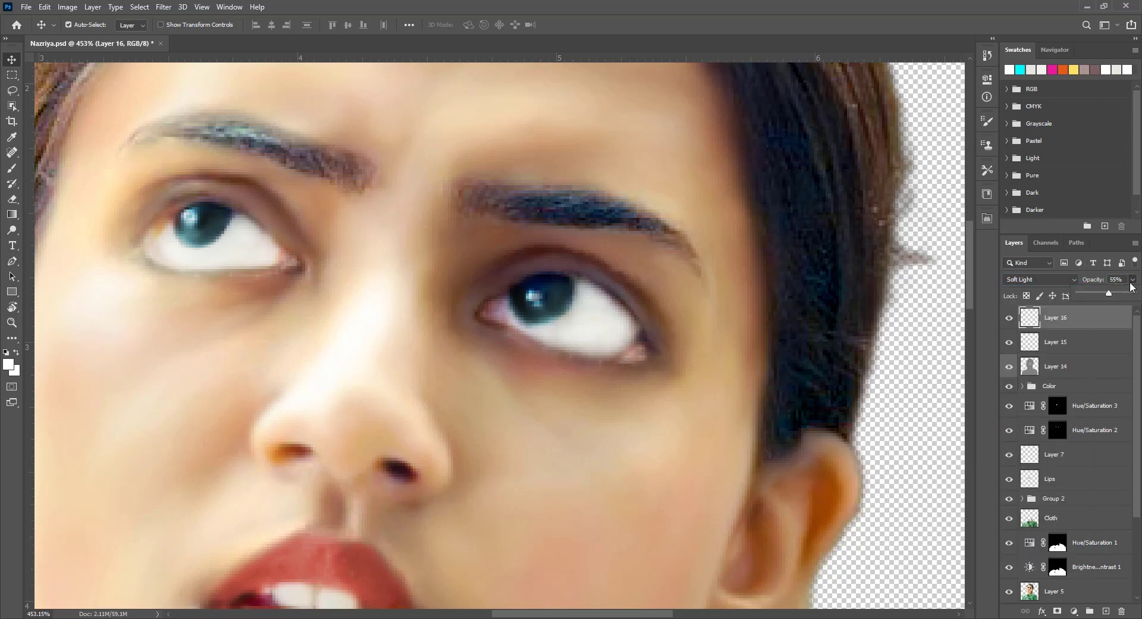
pyautogui.moveTo(1123, 295); pyautogui.dragTo(1124, 295)
pyautogui.click(1104, 322)
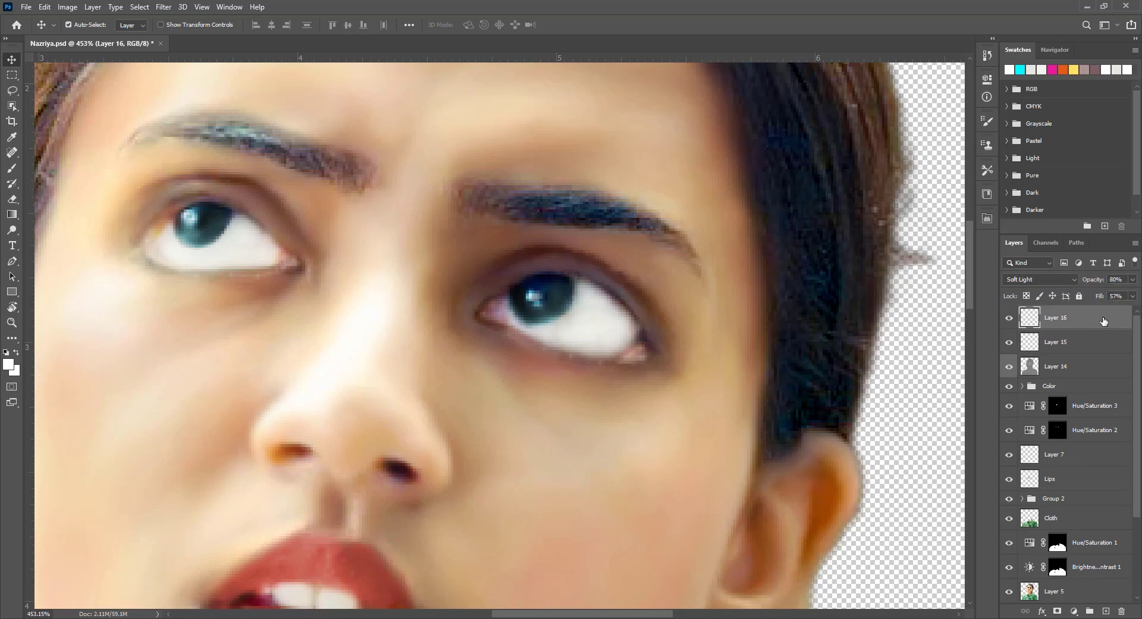
pyautogui.click(510, 344)
# Step: Add empty Layer 17, reset colours to black, and pick a thin brush preset
pyautogui.hotkey('ctrl', 'shift', 'alt', 'n')
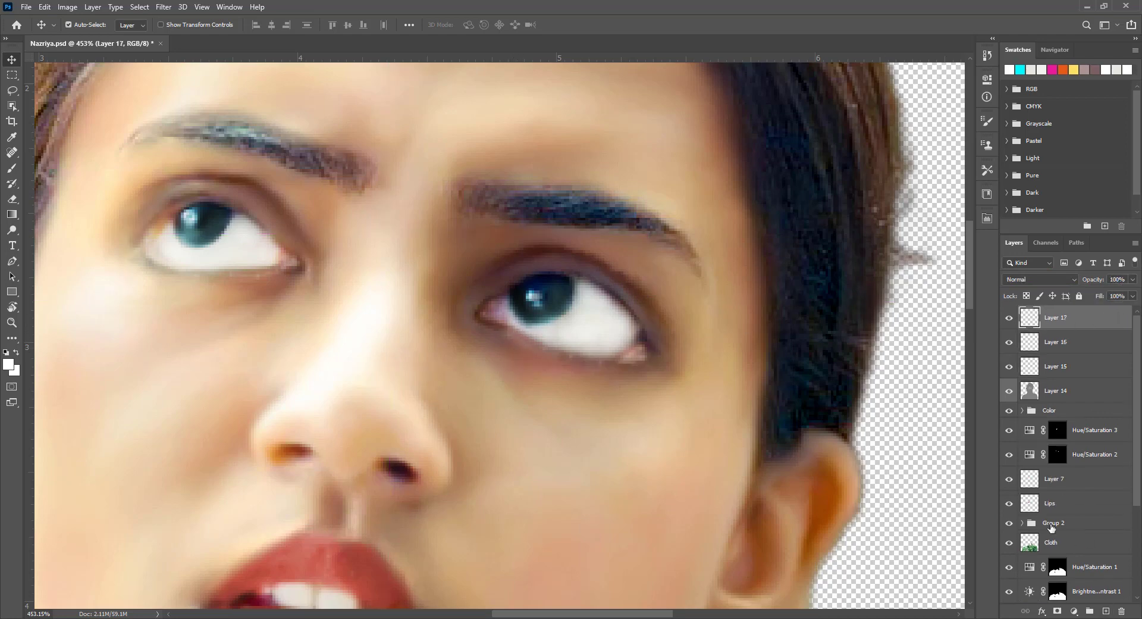
pyautogui.press('d')
pyautogui.rightClick(381, 285)
pyautogui.press('Escape')
pyautogui.press('b')
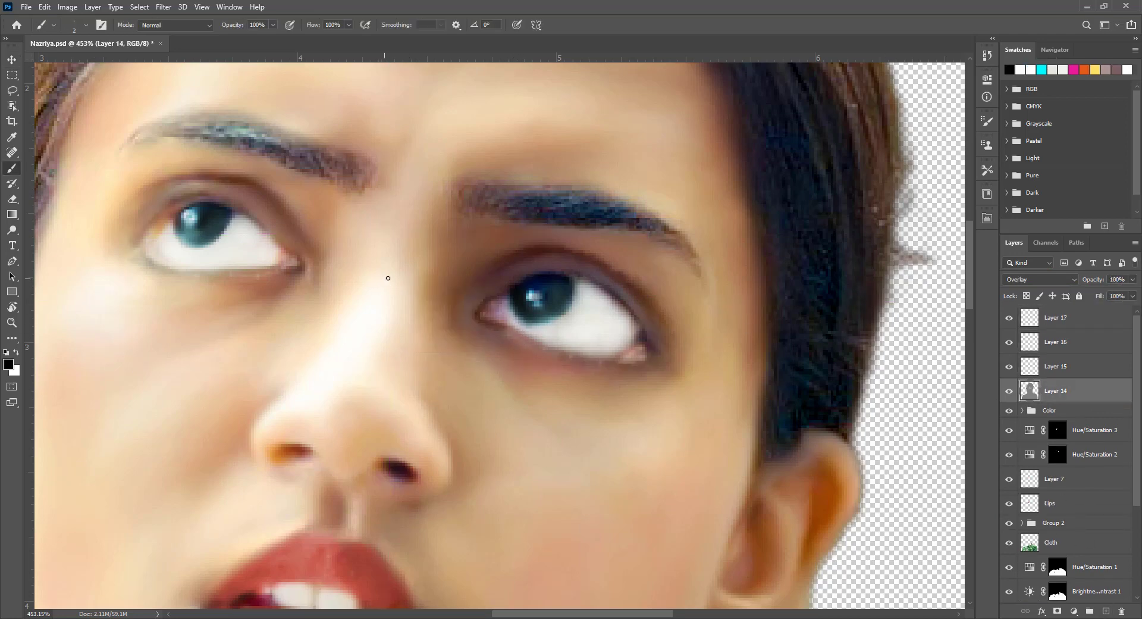
pyautogui.rightClick(398, 316)
pyautogui.scroll(-3, 573, 416)
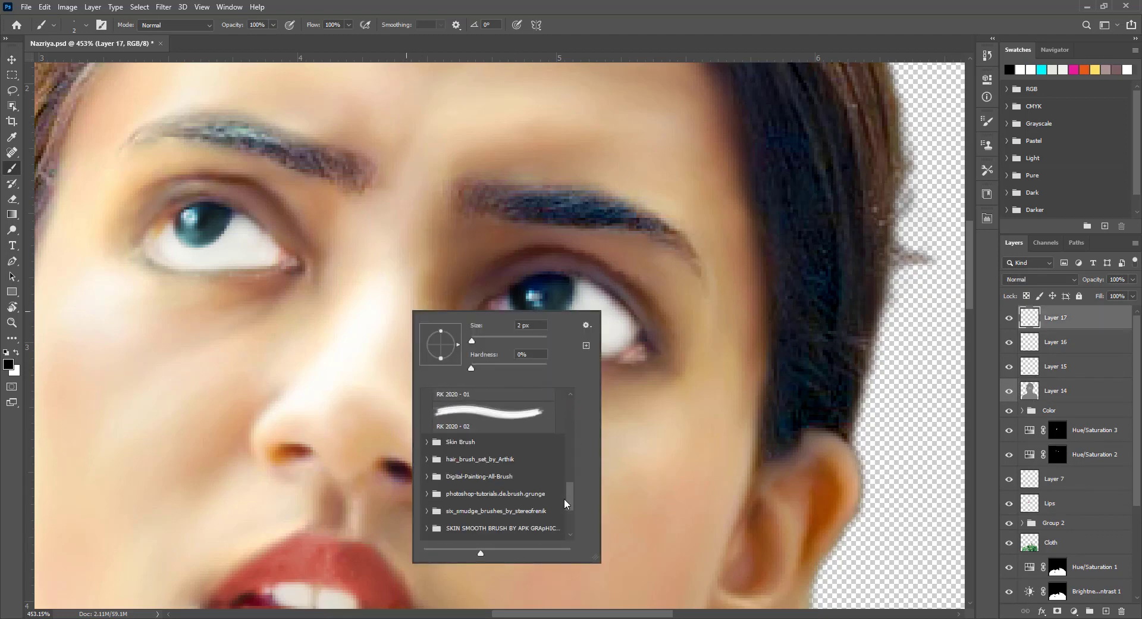
pyautogui.scroll(-3, 573, 417)
pyautogui.scroll(-2, 584, 501)
pyautogui.doubleClick(506, 523)
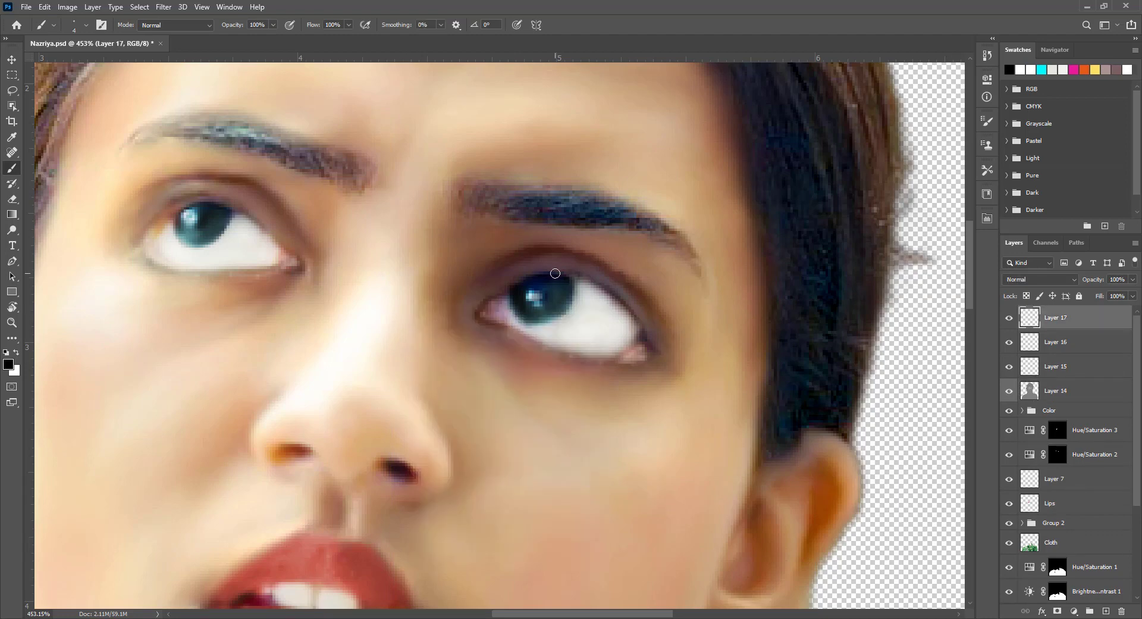
# Step: Paint test strokes around the right eye, then undo them
pyautogui.moveTo(658, 274); pyautogui.dragTo(671, 322)
pyautogui.moveTo(697, 259)
pyautogui.mouseDown()
pyautogui.moveTo(725, 330)
pyautogui.moveTo(741, 327)
pyautogui.mouseUp()
pyautogui.moveTo(711, 301)
pyautogui.mouseDown()
pyautogui.moveTo(646, 392)
pyautogui.moveTo(580, 425)
pyautogui.mouseUp()
pyautogui.hotkey('ctrl', 'z')
pyautogui.hotkey('ctrl', 'z')
pyautogui.hotkey('ctrl', 'z')
pyautogui.hotkey('ctrl', 'z')
# Step: Show only the original photo on Layer 3 alongside Layer 17, fitting the image in view
pyautogui.click(1070, 344)
pyautogui.scroll(-3, 1098, 508)
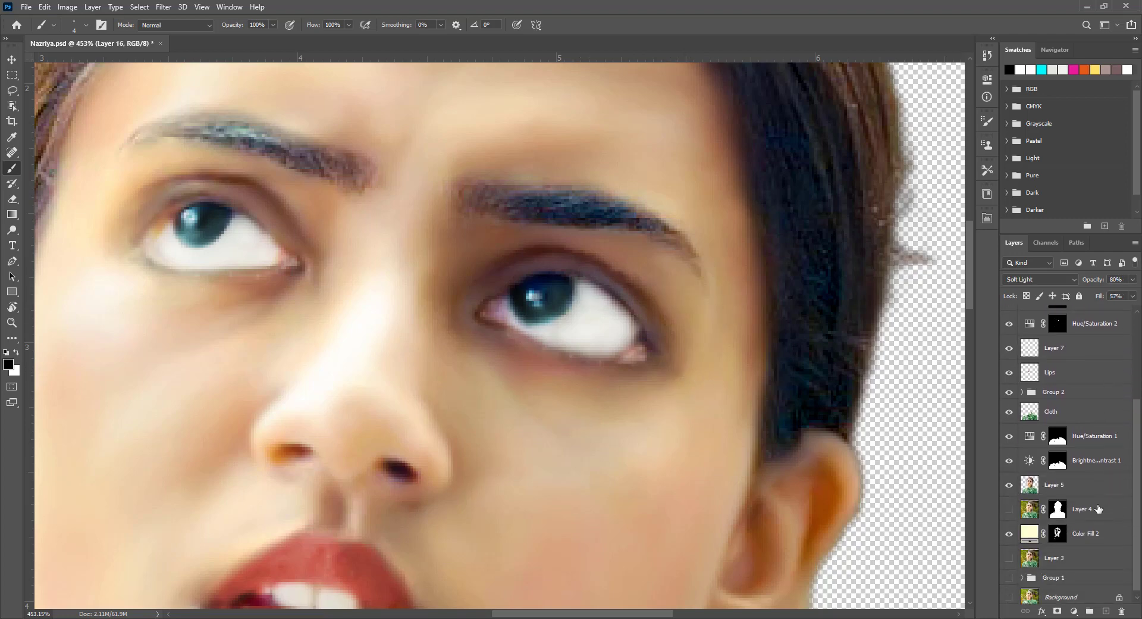
pyautogui.keyDown('alt'); pyautogui.click(1010, 560); pyautogui.keyUp('alt')
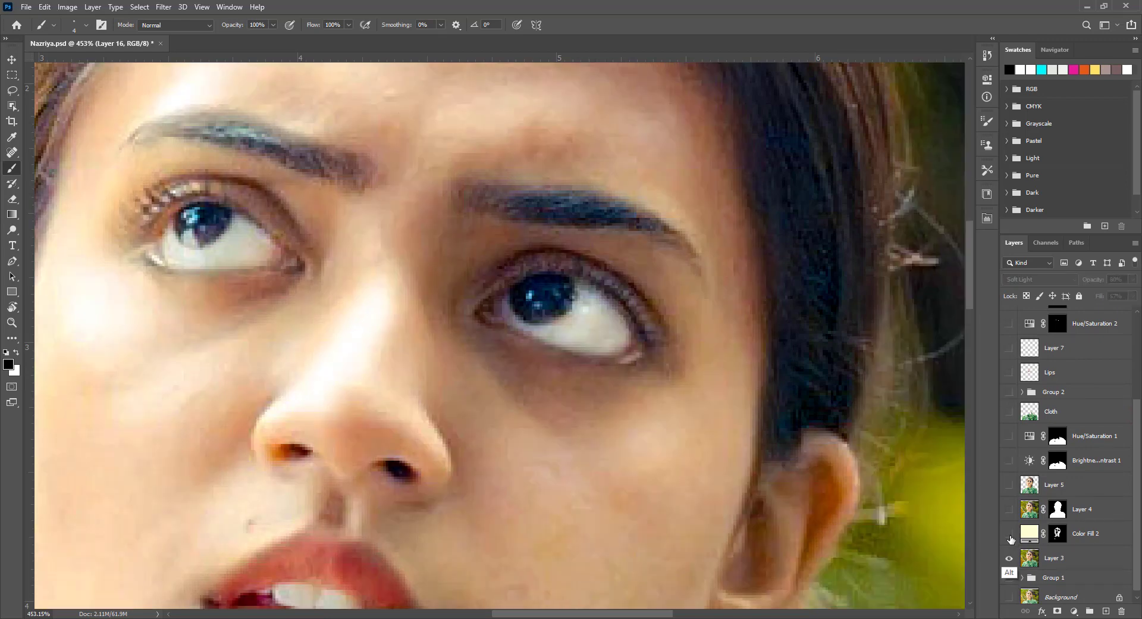
pyautogui.scroll(1, 1137, 490)
pyautogui.scroll(3, 1138, 490)
pyautogui.click(1011, 320)
pyautogui.scroll(-3, 1078, 423)
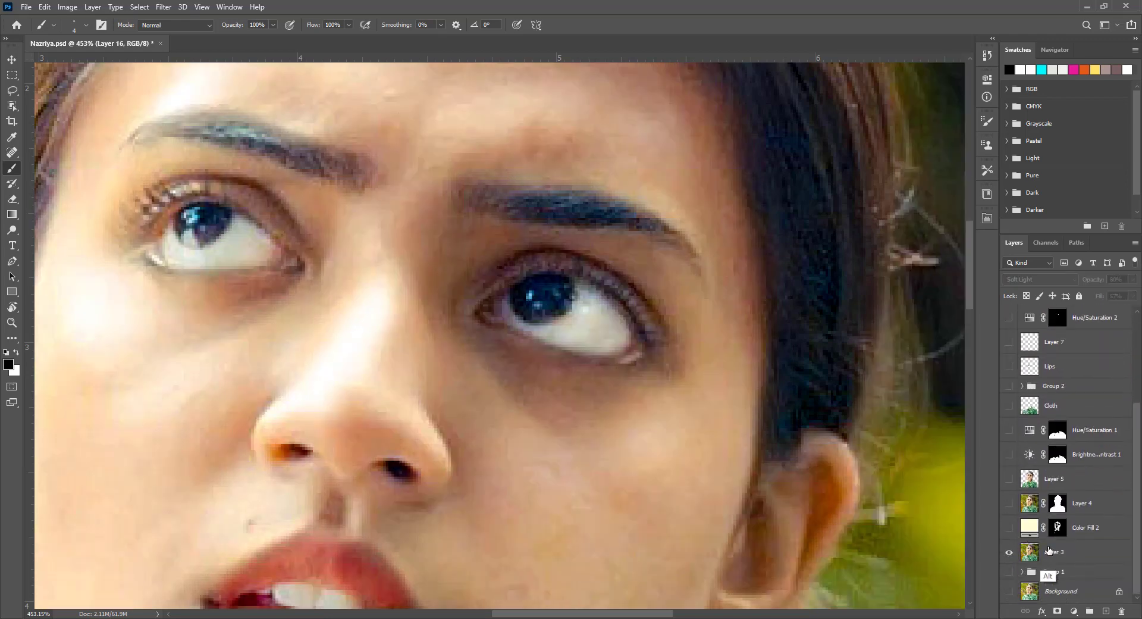
pyautogui.click(1022, 546)
pyautogui.hotkey('ctrl', '0')
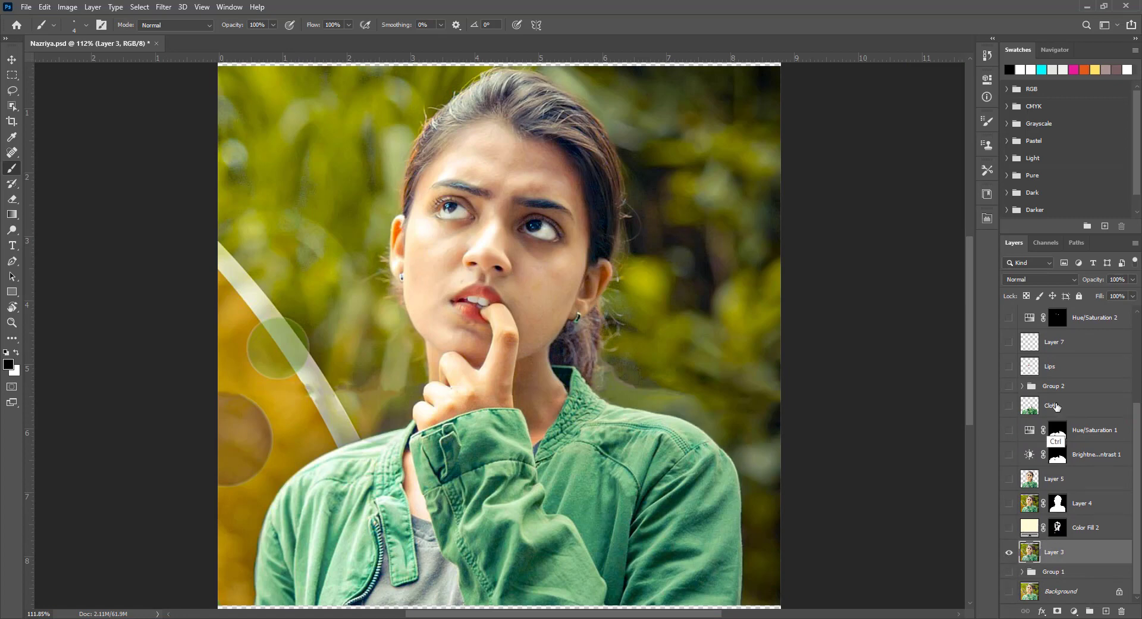
# Step: Hide Layer 3 and show the retouch layers from Hue/Saturation 2 to Layer 5 plus the Color group
pyautogui.scroll(1, 1009, 477)
pyautogui.click(1010, 560)
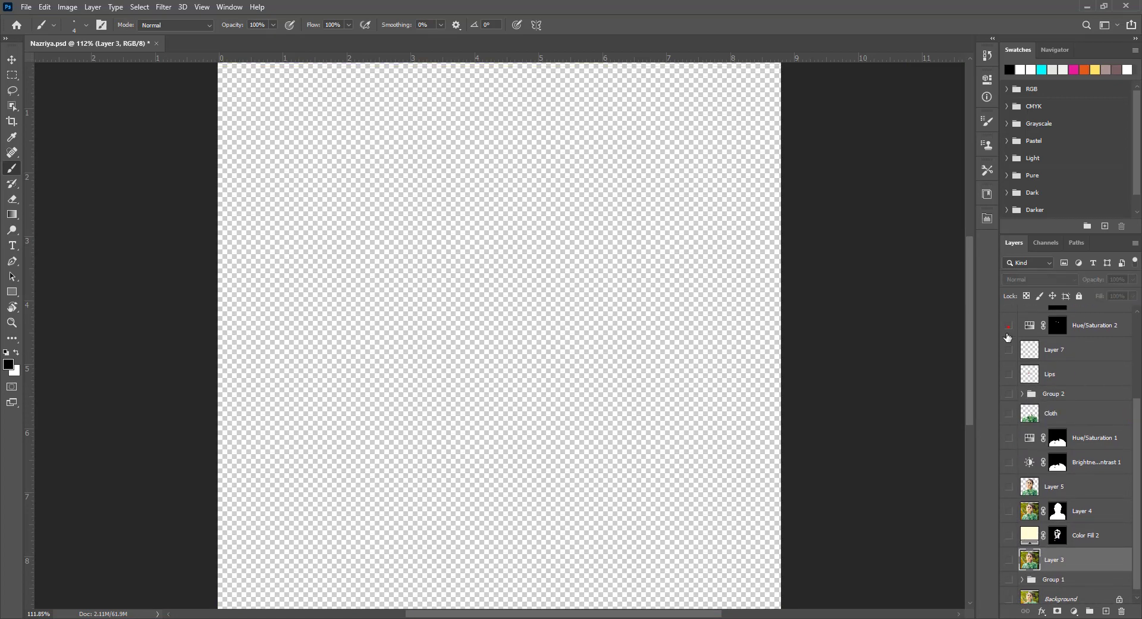
pyautogui.moveTo(1009, 325); pyautogui.dragTo(1009, 487)
pyautogui.moveTo(1136, 474); pyautogui.dragTo(1136, 416)
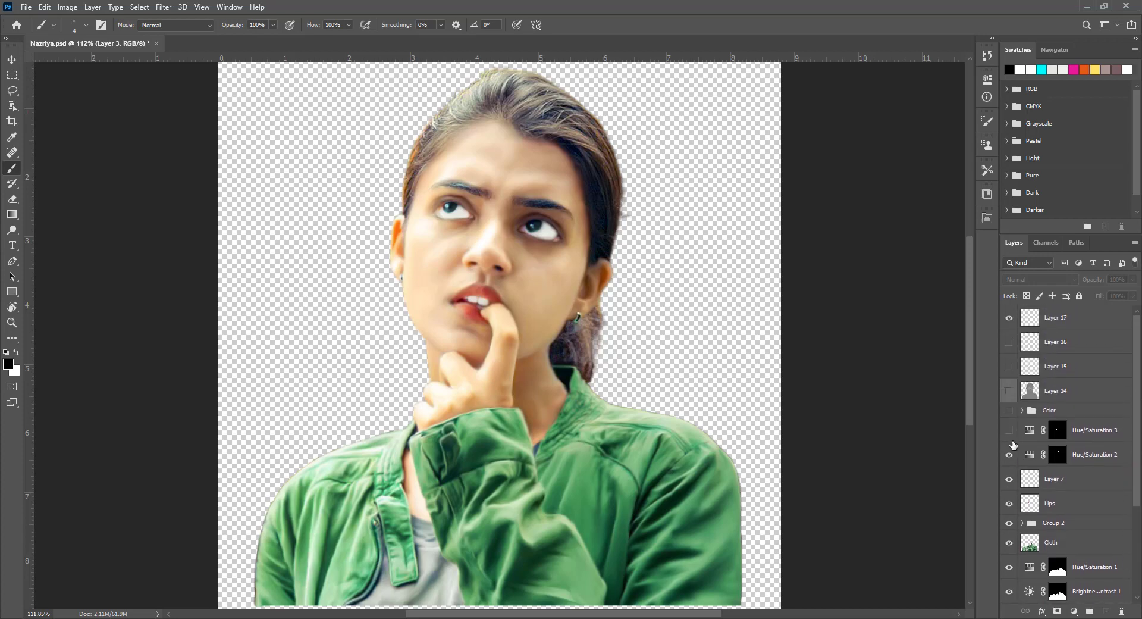
pyautogui.click(1009, 410)
pyautogui.click(1126, 406)
pyautogui.scroll(-5, 1123, 428)
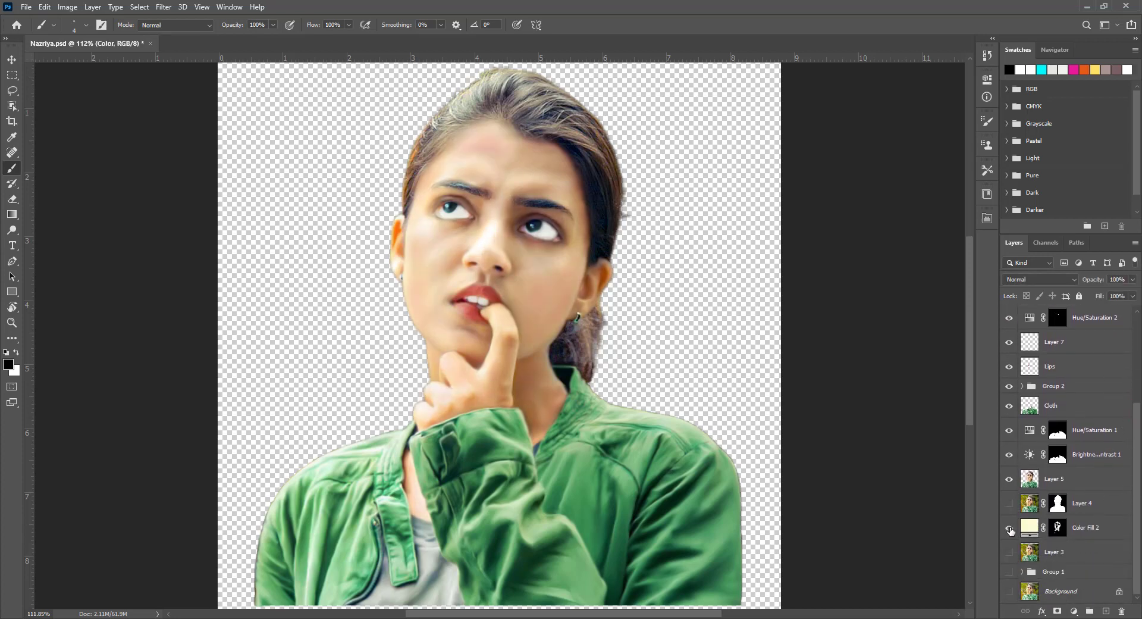
# Step: Group the retouch layers into Group 3, hide it, and show Layer 3
pyautogui.click(1010, 571)
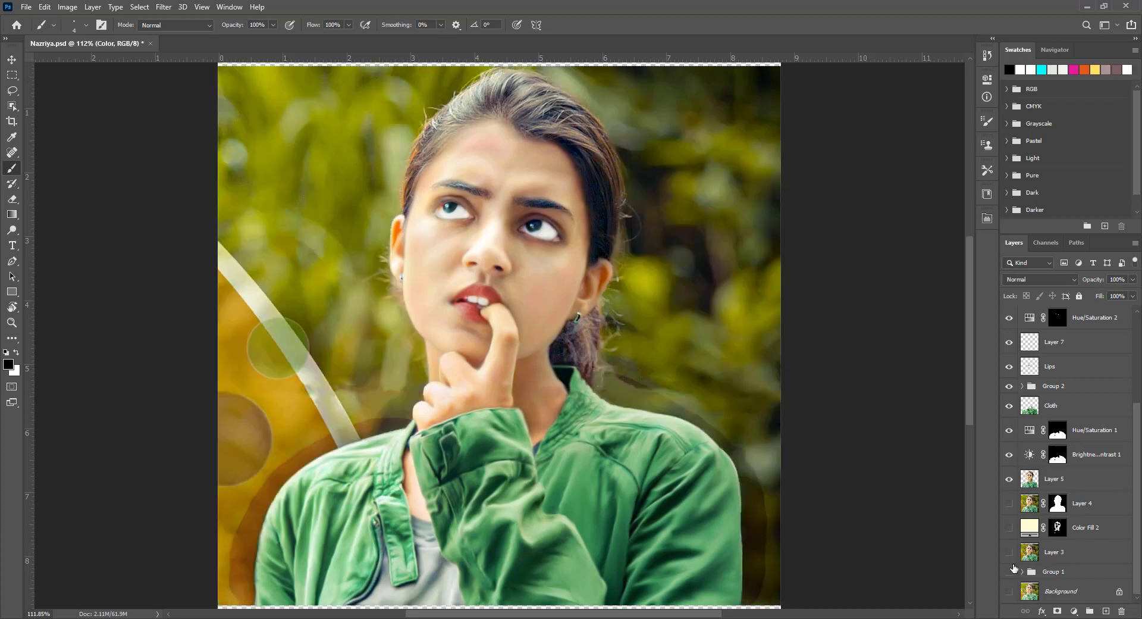
pyautogui.keyDown('ctrl'); pyautogui.click(1065, 478); pyautogui.keyUp('ctrl')
pyautogui.scroll(5, 1080, 416)
pyautogui.hotkey('ctrl', 'g')
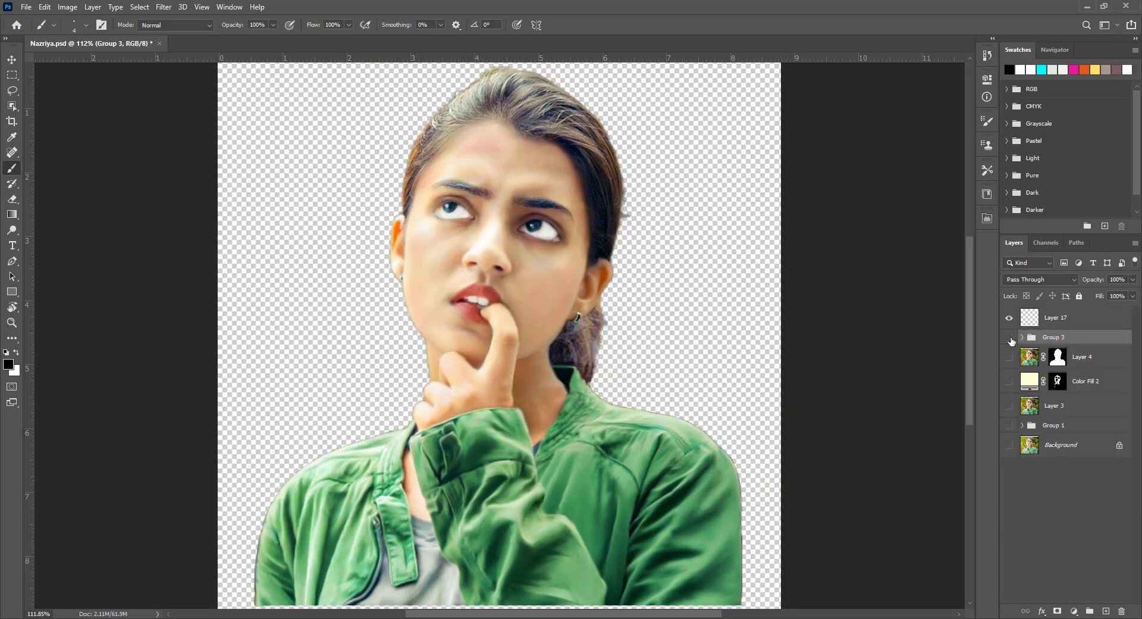
pyautogui.click(1009, 337)
pyautogui.click(1009, 405)
# Step: Zoom into the eyes and paint thin eyelashes at the left eye's outer corner on Layer 17
pyautogui.press('z')
pyautogui.moveTo(476, 215); pyautogui.dragTo(499, 307)
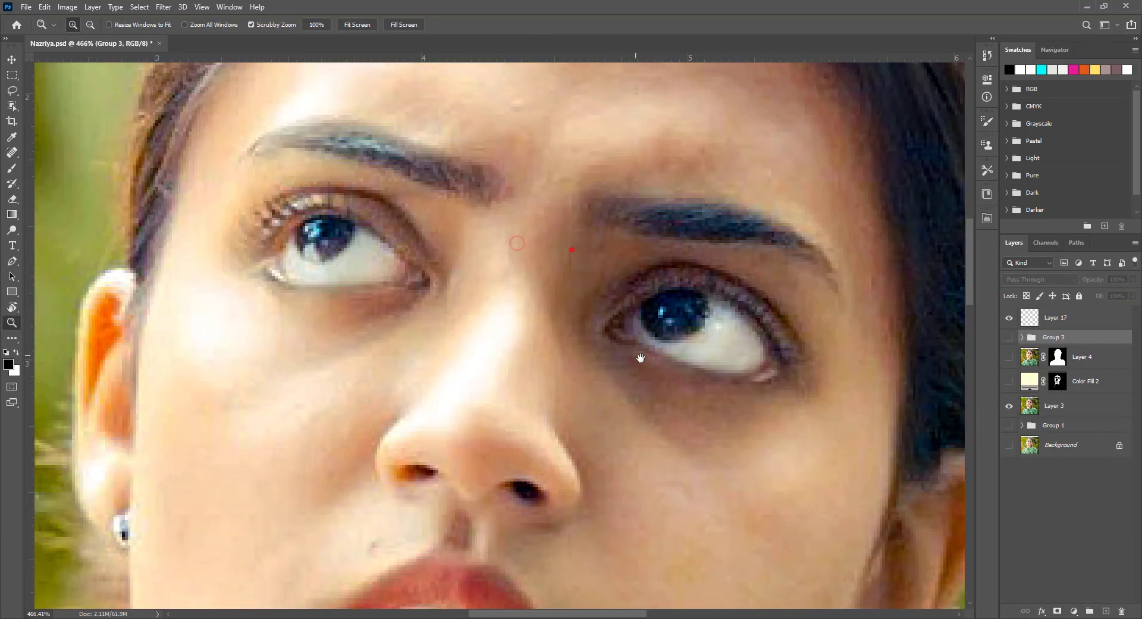
pyautogui.press('b')
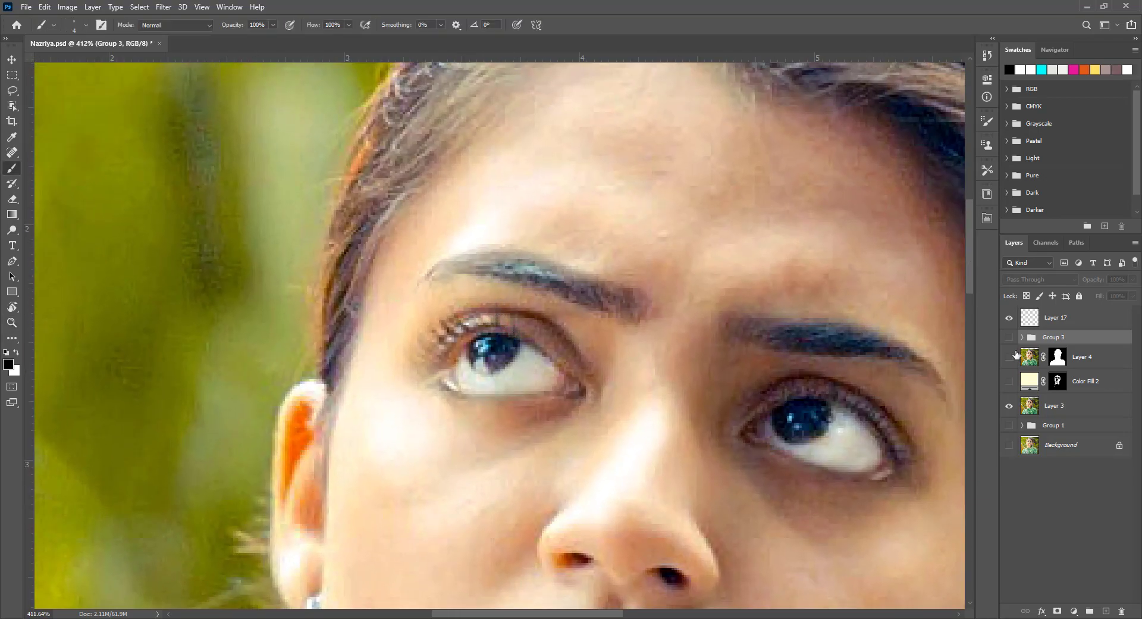
pyautogui.hotkey('alt', ']')
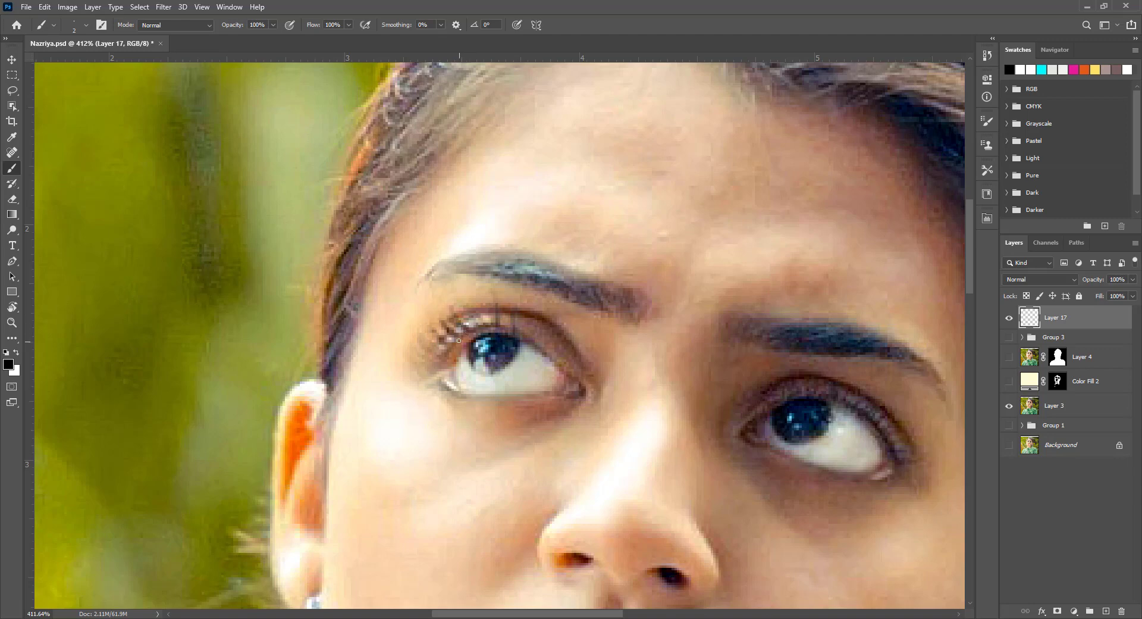
pyautogui.moveTo(446, 358); pyautogui.dragTo(422, 330)
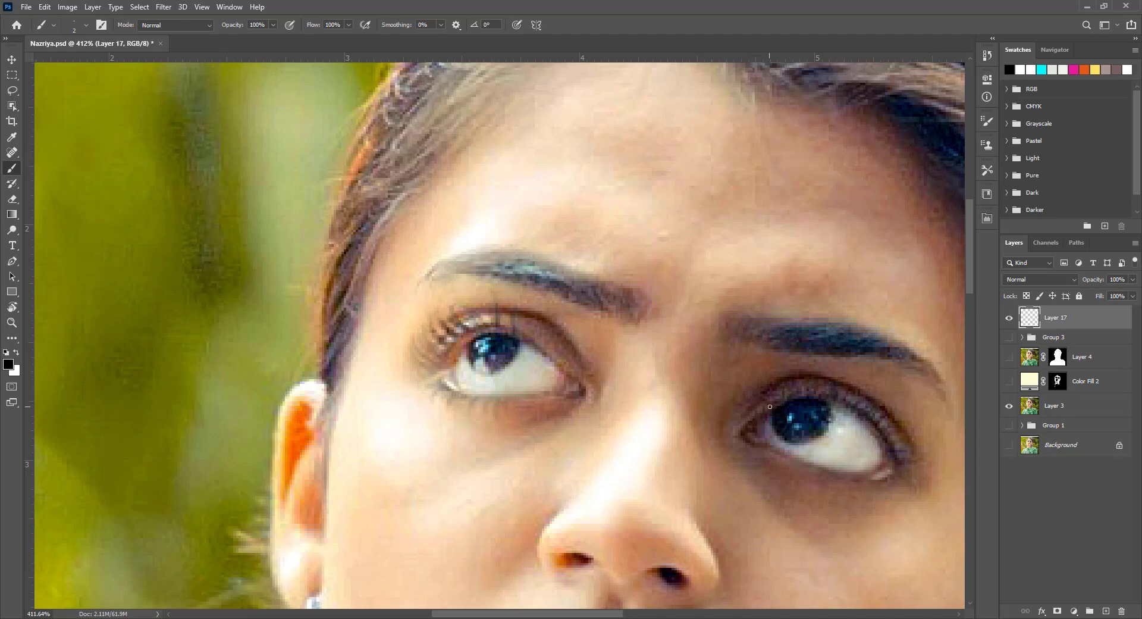
# Step: Show Group 3 to preview the retouched face and hide the original Layer 3
pyautogui.click(1010, 338)
pyautogui.click(1011, 337)
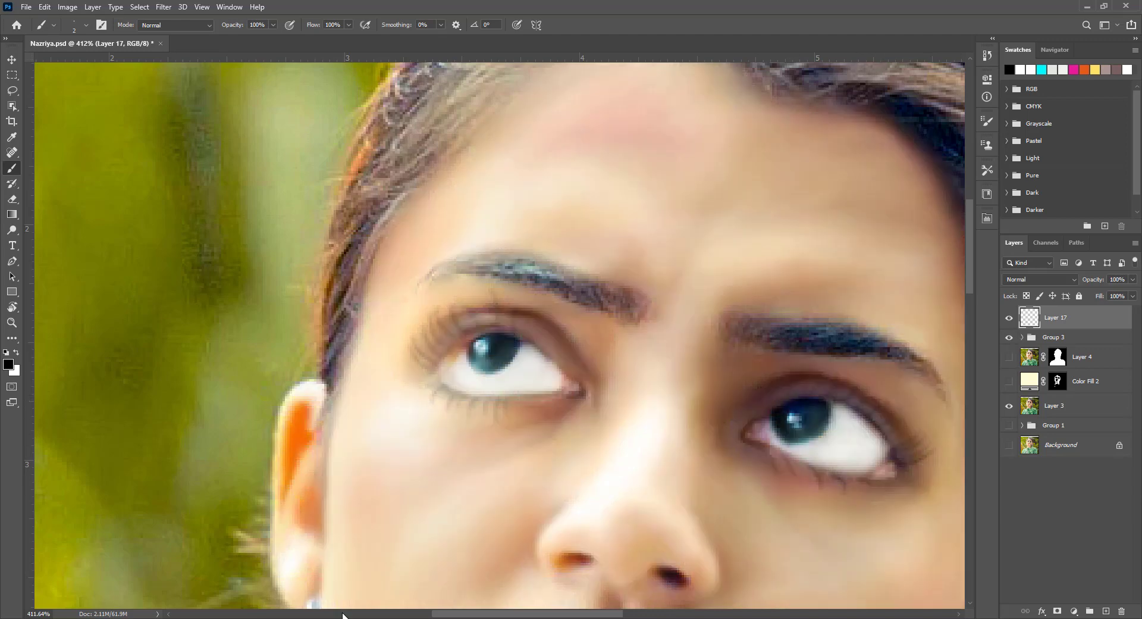
pyautogui.hotkey('ctrl', '0')
pyautogui.click(1009, 405)
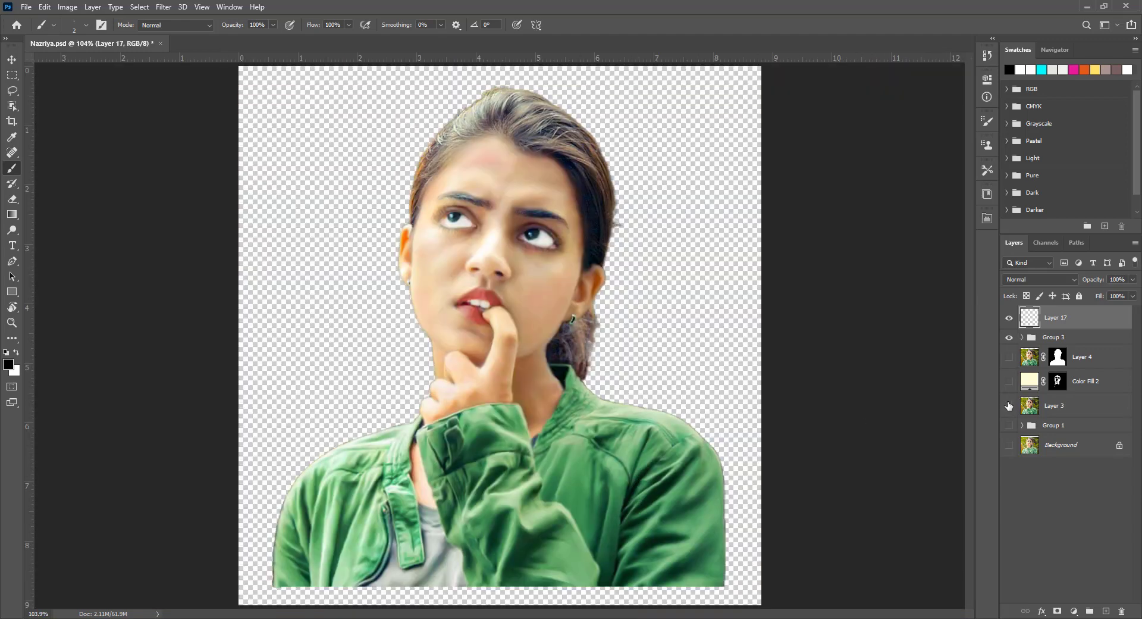
pyautogui.press('v')
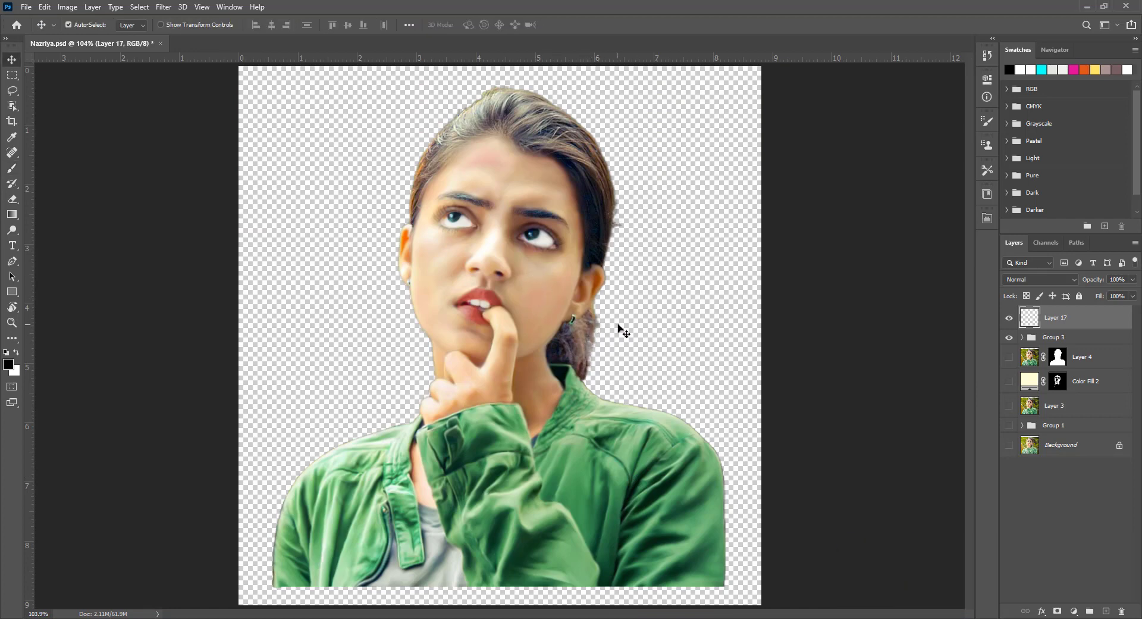
# Step: Add Layer 18, zoom into the eyes, and set white as the brush colour
pyautogui.press('z')
pyautogui.moveTo(476, 179); pyautogui.dragTo(594, 178)
pyautogui.hotkey('ctrl', 'shift', 'alt', 'n')
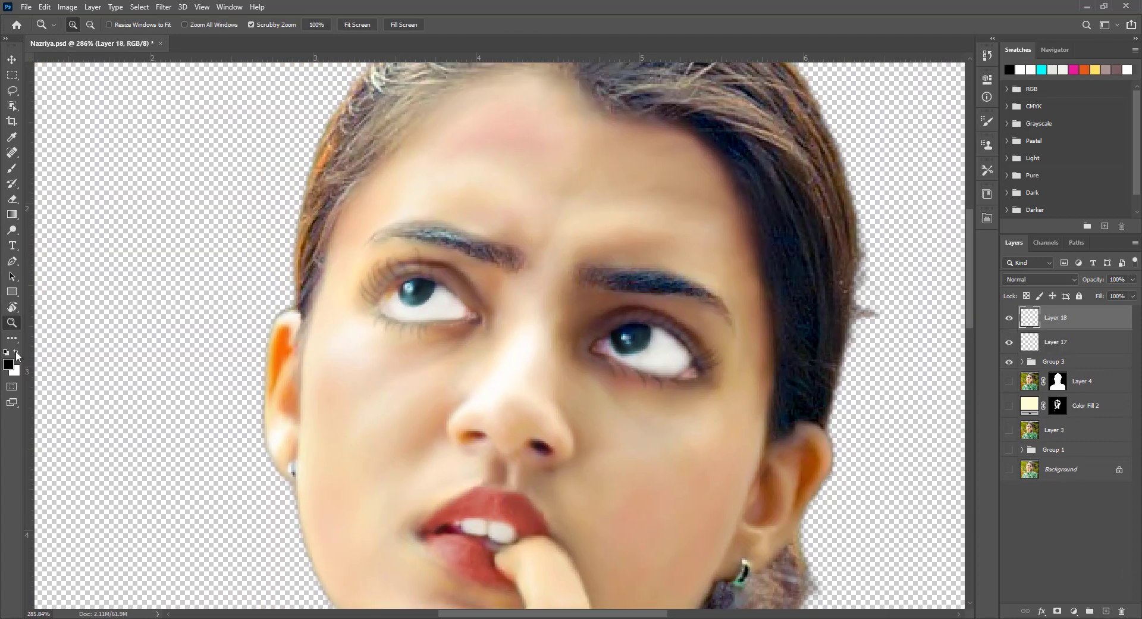
pyautogui.press('x')
pyautogui.moveTo(500, 315); pyautogui.dragTo(523, 330)
pyautogui.press('b')
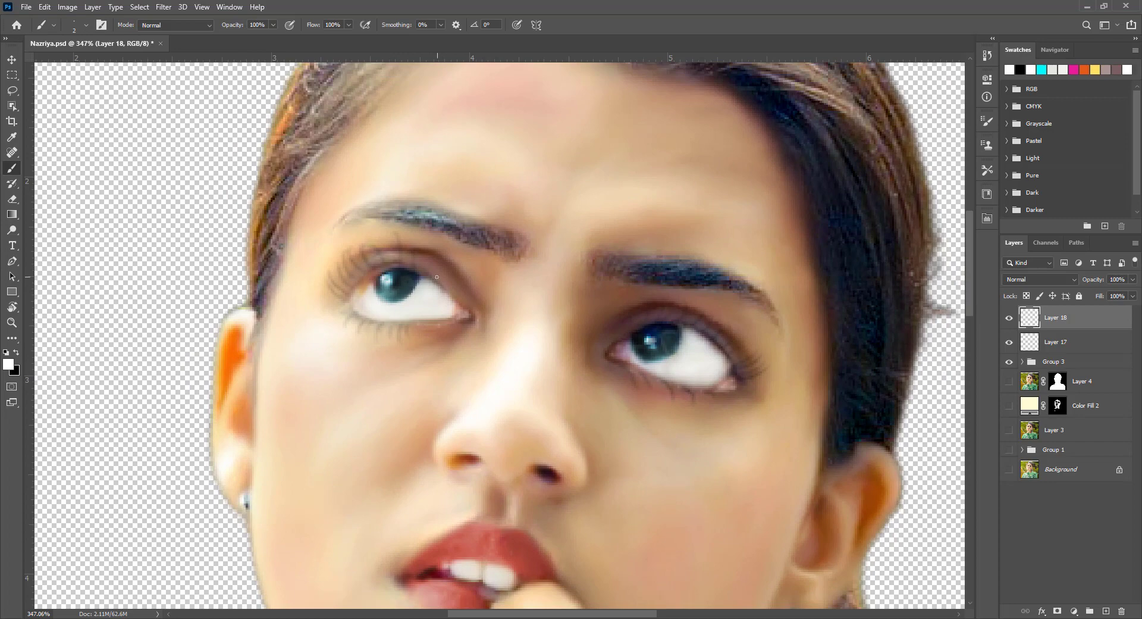
pyautogui.press('v')
pyautogui.hotkey('ctrl', '-')
pyautogui.hotkey('ctrl', '-')
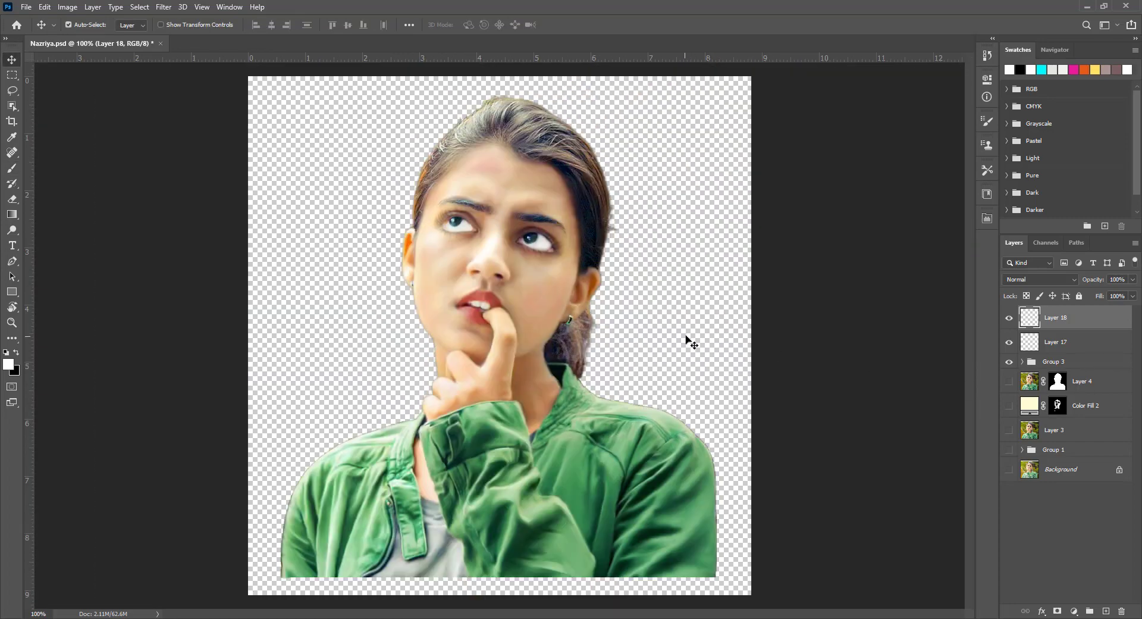
# Step: Group Layer 18, Layer 17 and Group 3 into Group 4, then add a new layer above
pyautogui.keyDown('shift'); pyautogui.click(1075, 364); pyautogui.keyUp('shift')
pyautogui.hotkey('ctrl', 'g')
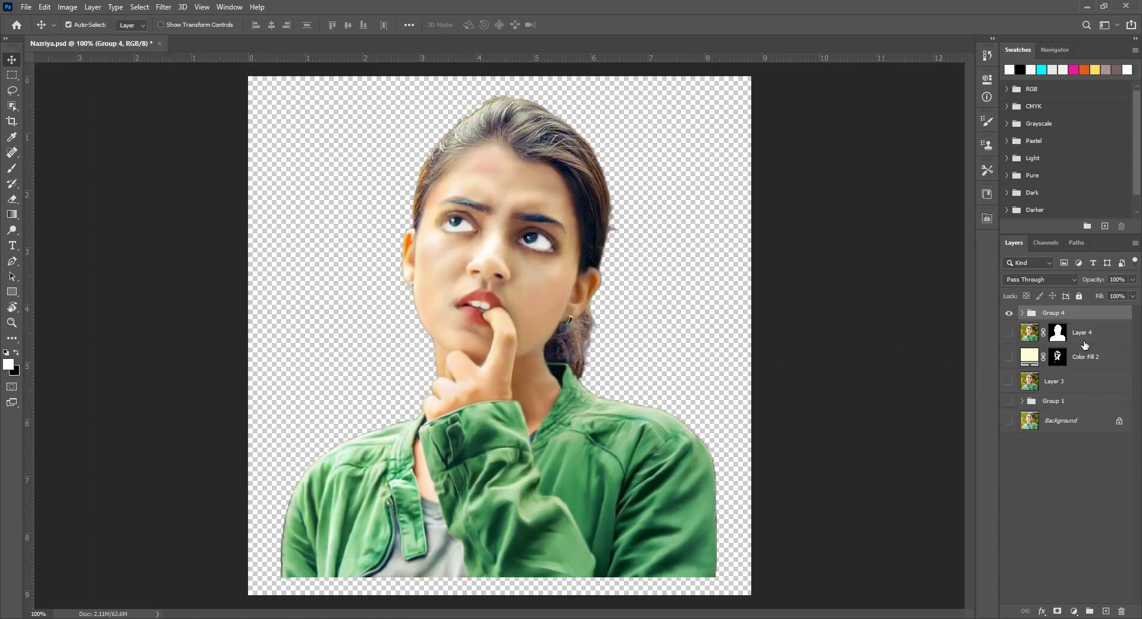
pyautogui.press('z')
pyautogui.moveTo(527, 240); pyautogui.dragTo(563, 262)
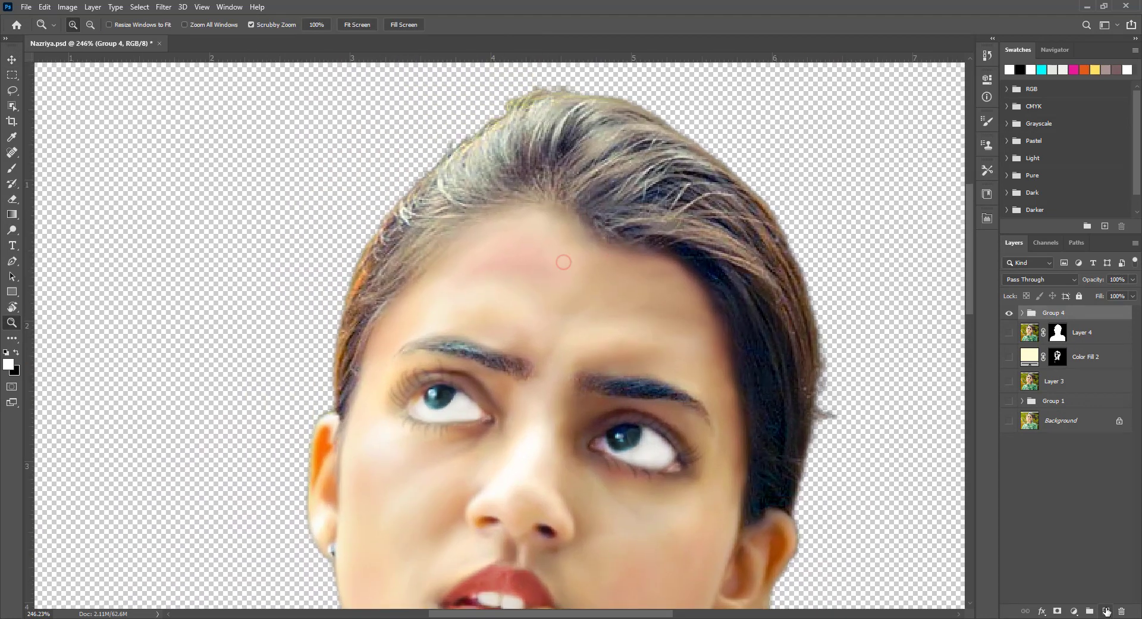
pyautogui.click(1106, 611)
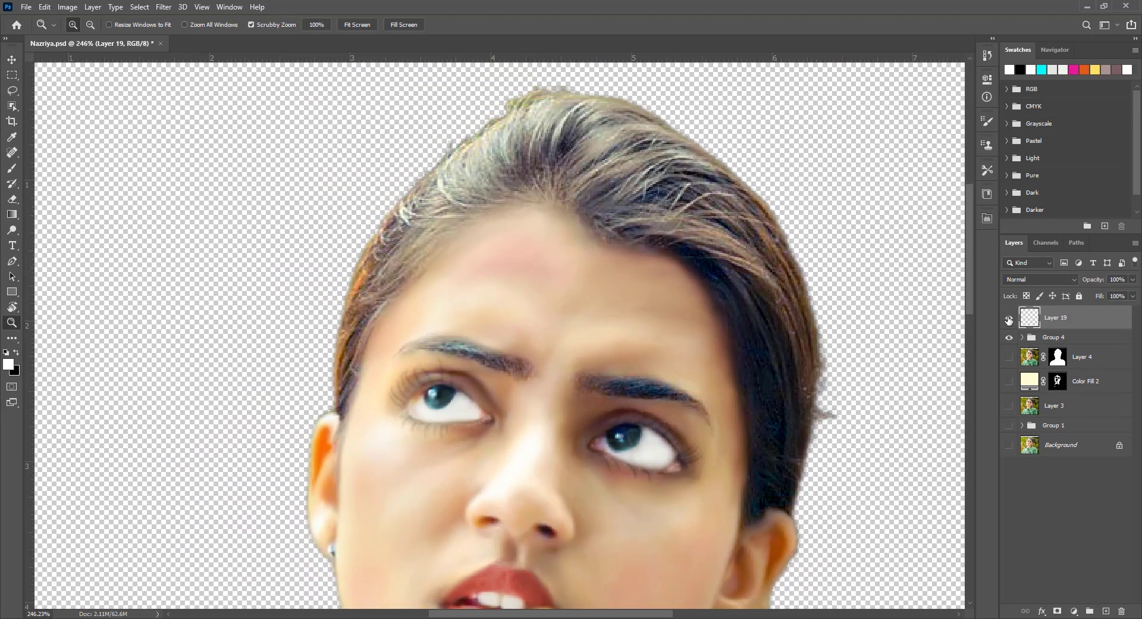
# Step: Colour-code the new layer red and rename it 'Hair'
pyautogui.rightClick(1009, 319)
pyautogui.click(1035, 350)
pyautogui.rightClick(1010, 319)
pyautogui.click(1035, 354)
pyautogui.doubleClick(1054, 317)
pyautogui.write('Ha')
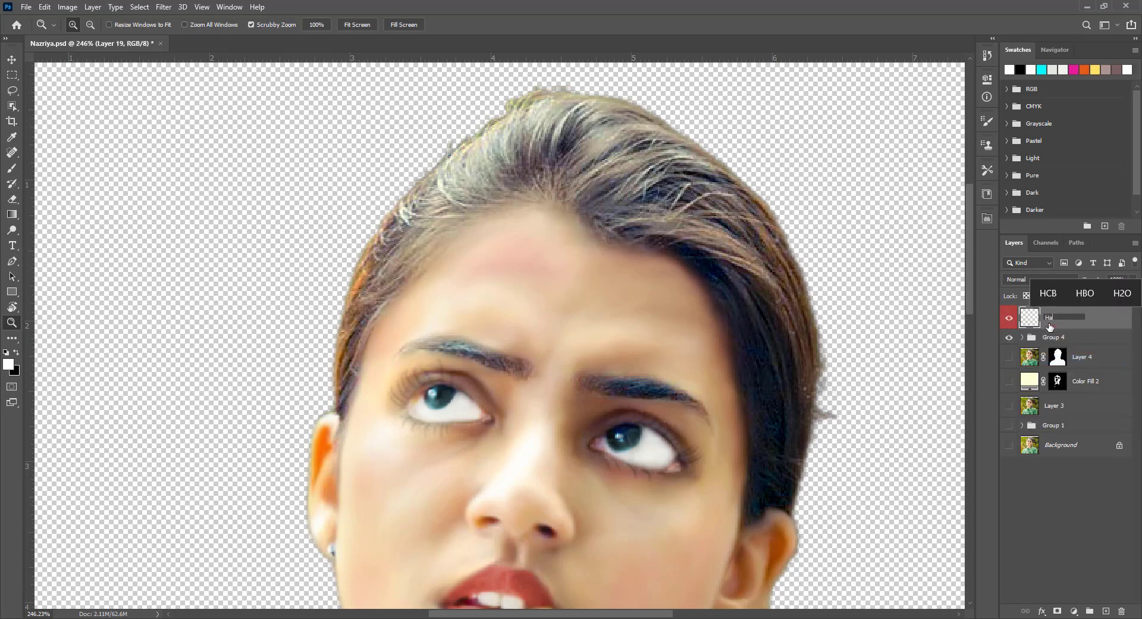
pyautogui.write('ir')
pyautogui.press('Return')
# Step: Save the document and inspect the contents of Group 4 and Group 3
pyautogui.keyDown('ctrl'); pyautogui.click(1030, 360); pyautogui.keyUp('ctrl')
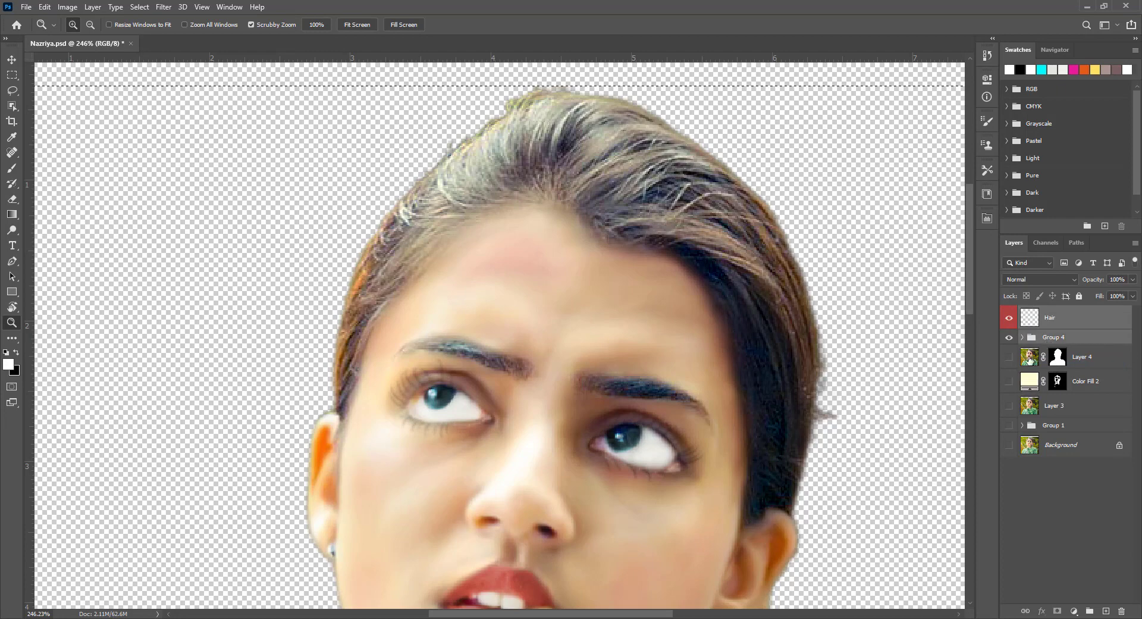
pyautogui.hotkey('ctrl', 's')
pyautogui.click(1023, 337)
pyautogui.click(1031, 401)
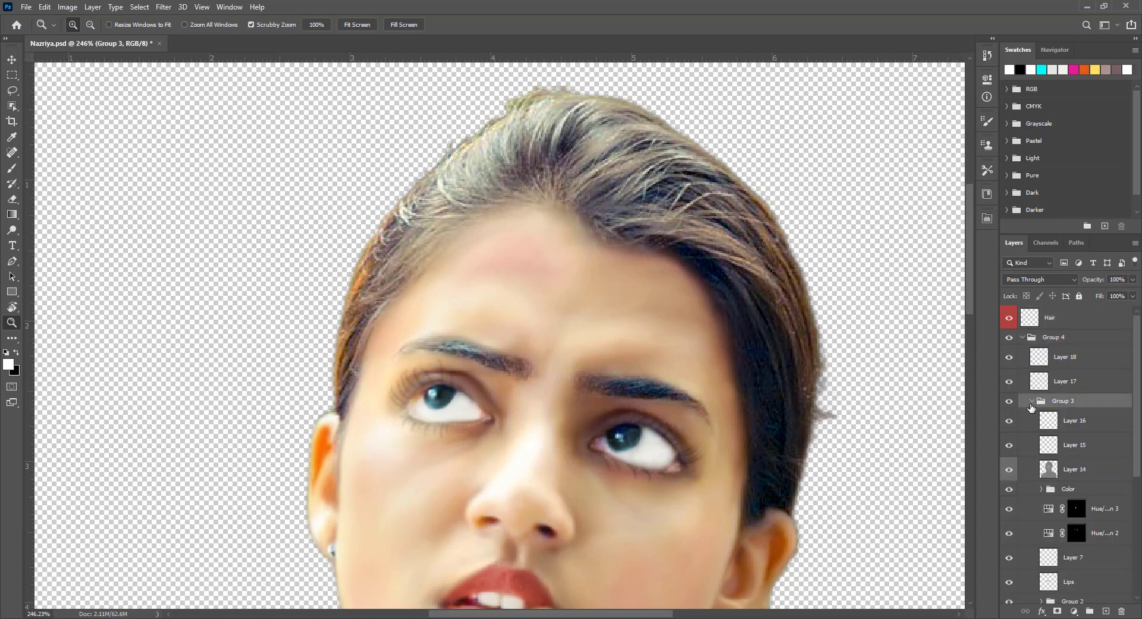
pyautogui.click(1023, 337)
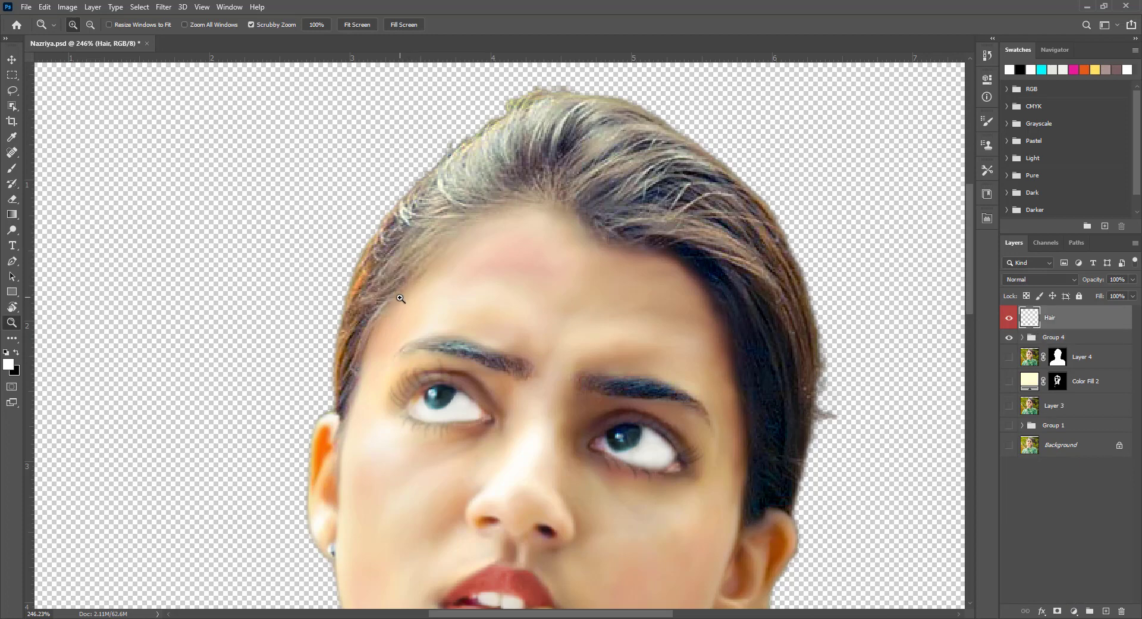
# Step: Set up the brush with the Multiple Hair Brush preset at 31 px
pyautogui.press('b')
pyautogui.rightClick(485, 205)
pyautogui.click(580, 354)
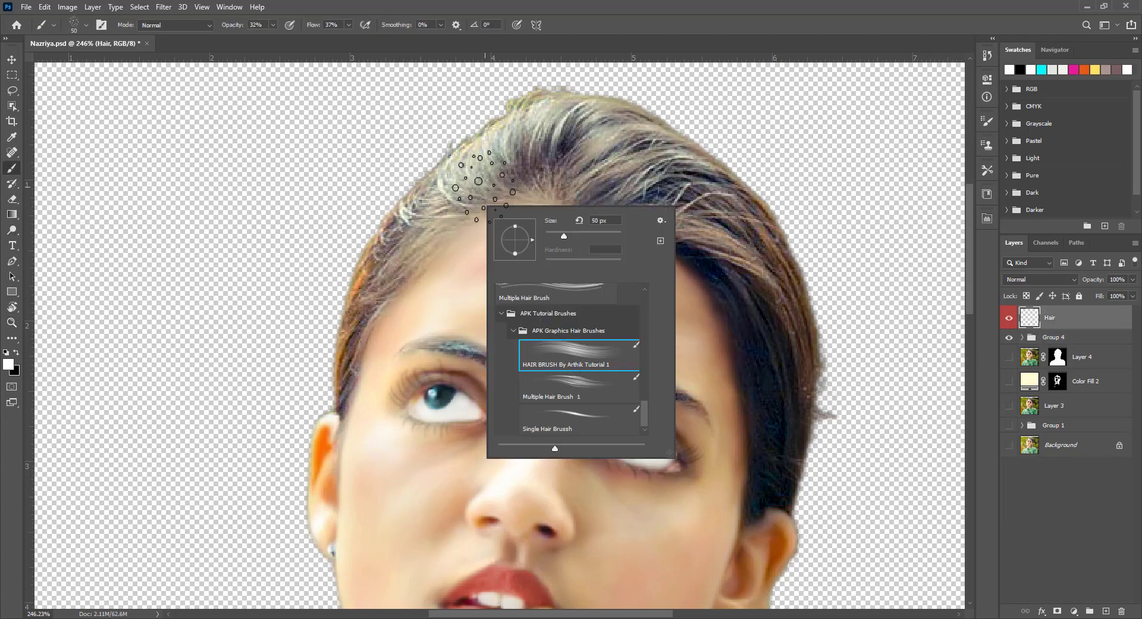
pyautogui.click(553, 298)
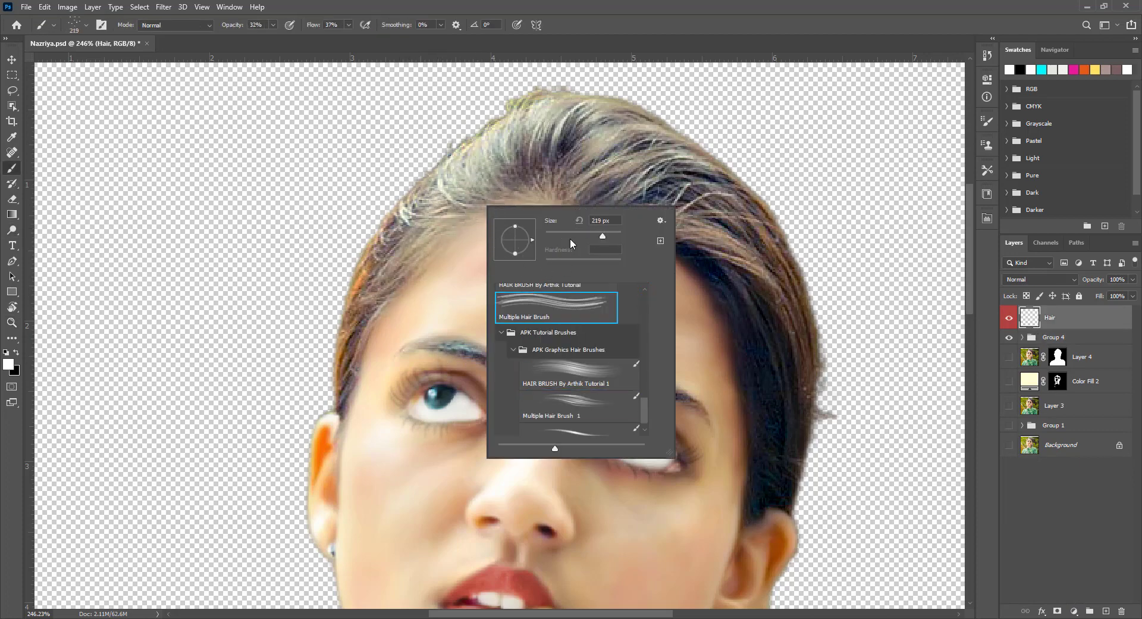
pyautogui.click(601, 220)
pyautogui.write('31')
pyautogui.press('Return')
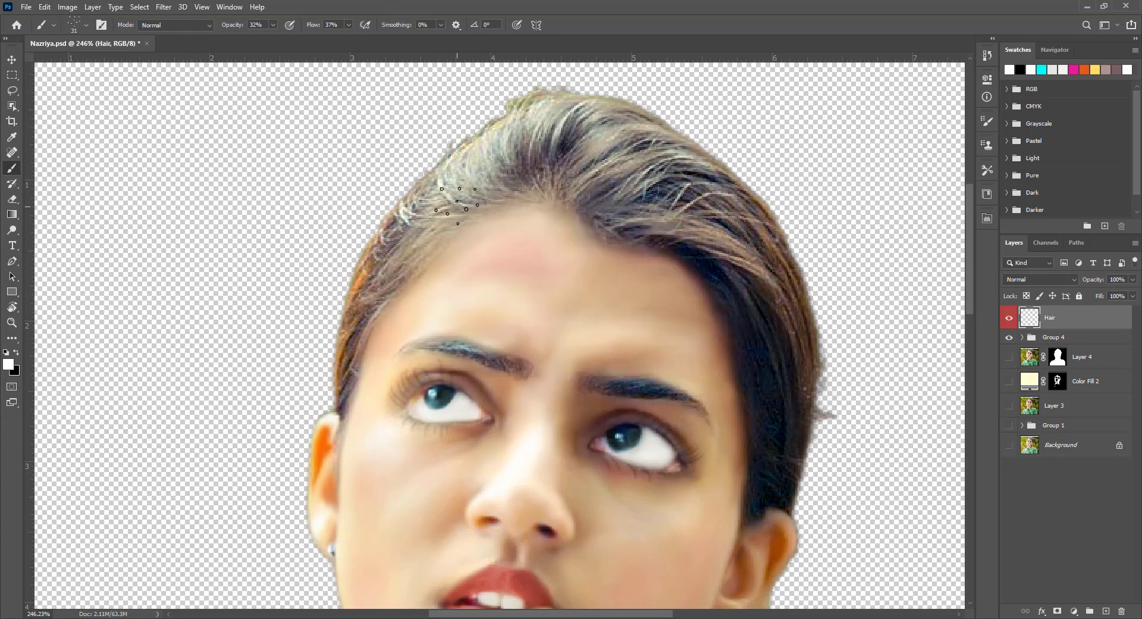
# Step: Set the Dodge tool to the Multiple Hair Brush preset at 29 px
pyautogui.press('o')
pyautogui.rightClick(469, 196)
pyautogui.click(538, 307)
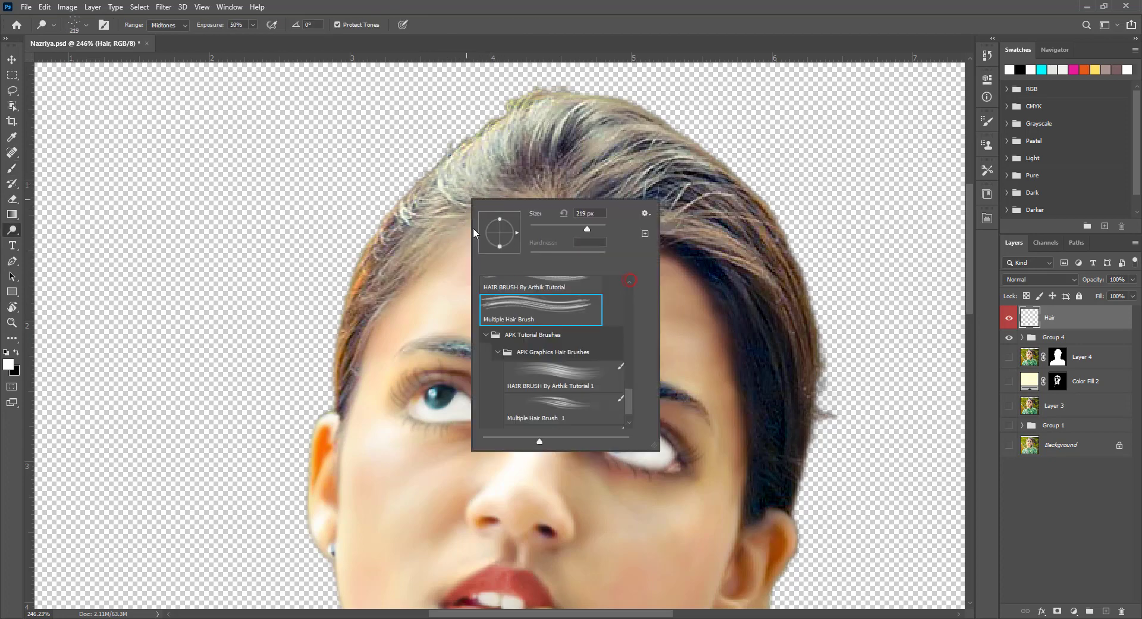
pyautogui.click(548, 229)
pyautogui.press('Return')
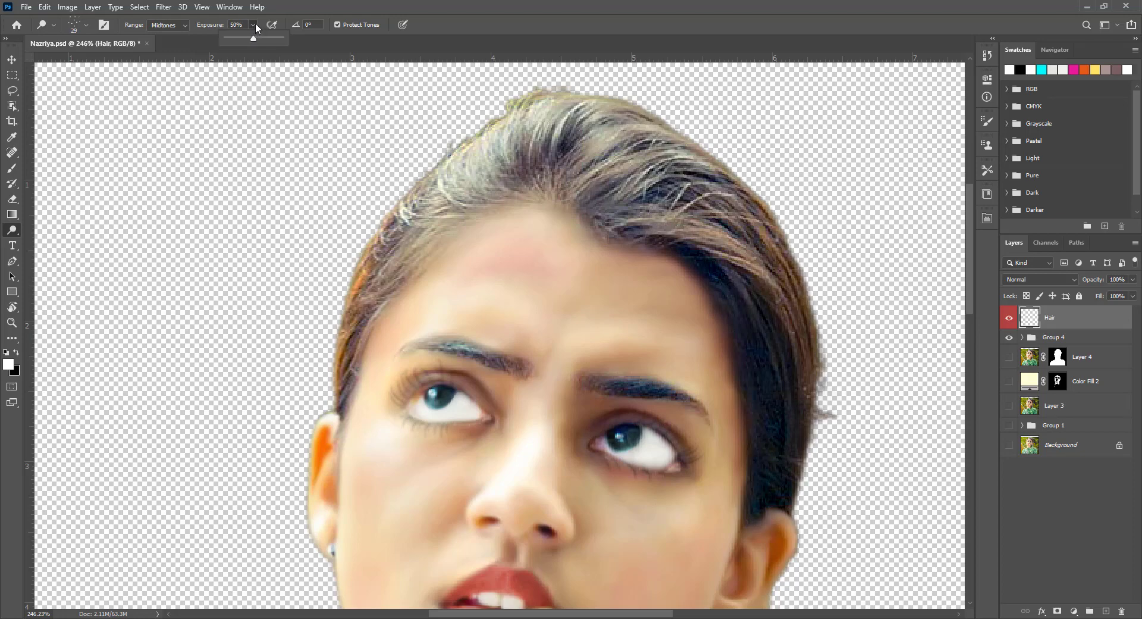
# Step: Switch to Smudge and try Round Blunt Medium Stiff, Round Curve, Oil Pastel Large and RK 2020-01 brushes
pyautogui.rightClick(12, 229)
pyautogui.click(53, 254)
pyautogui.rightClick(482, 183)
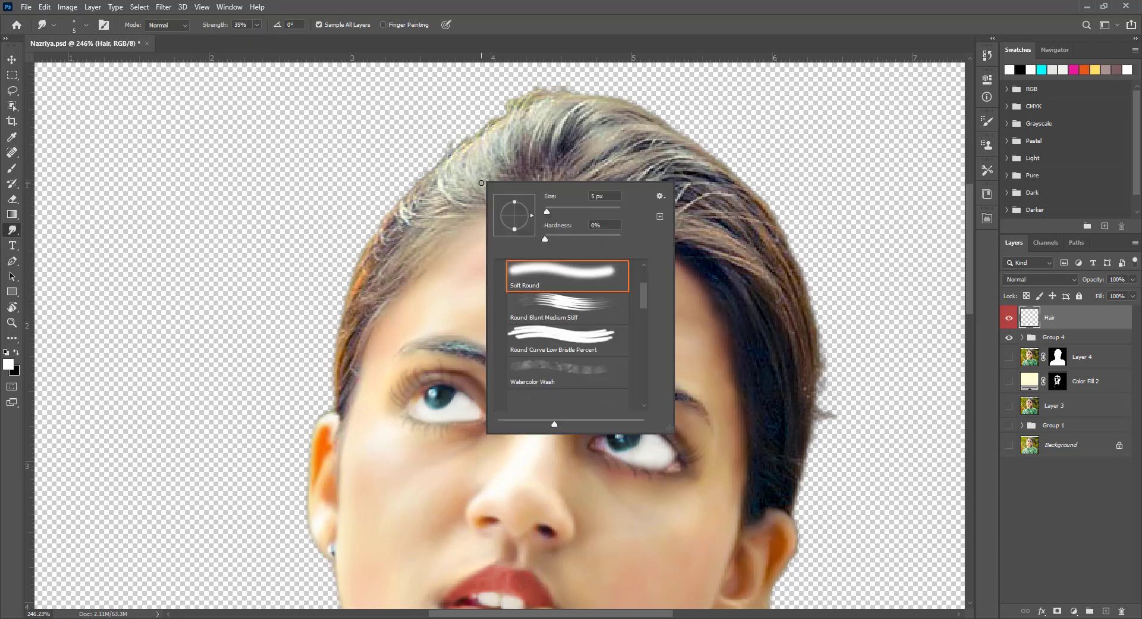
pyautogui.click(560, 307)
pyautogui.click(472, 181)
pyautogui.rightClick(475, 204)
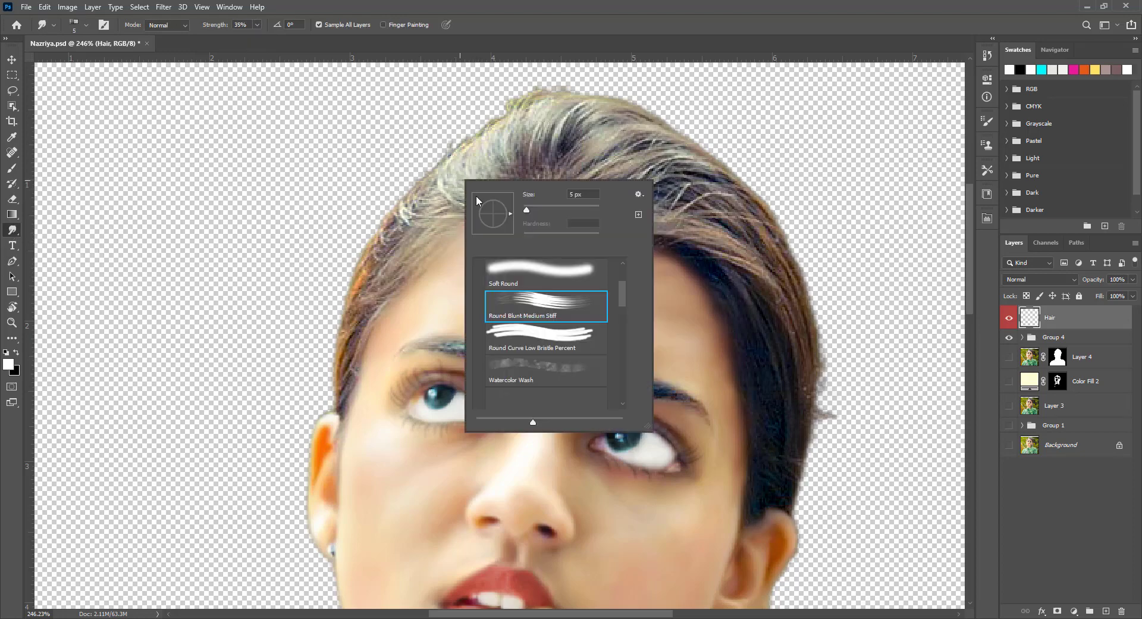
pyautogui.click(499, 325)
pyautogui.click(385, 209)
pyautogui.rightClick(432, 196)
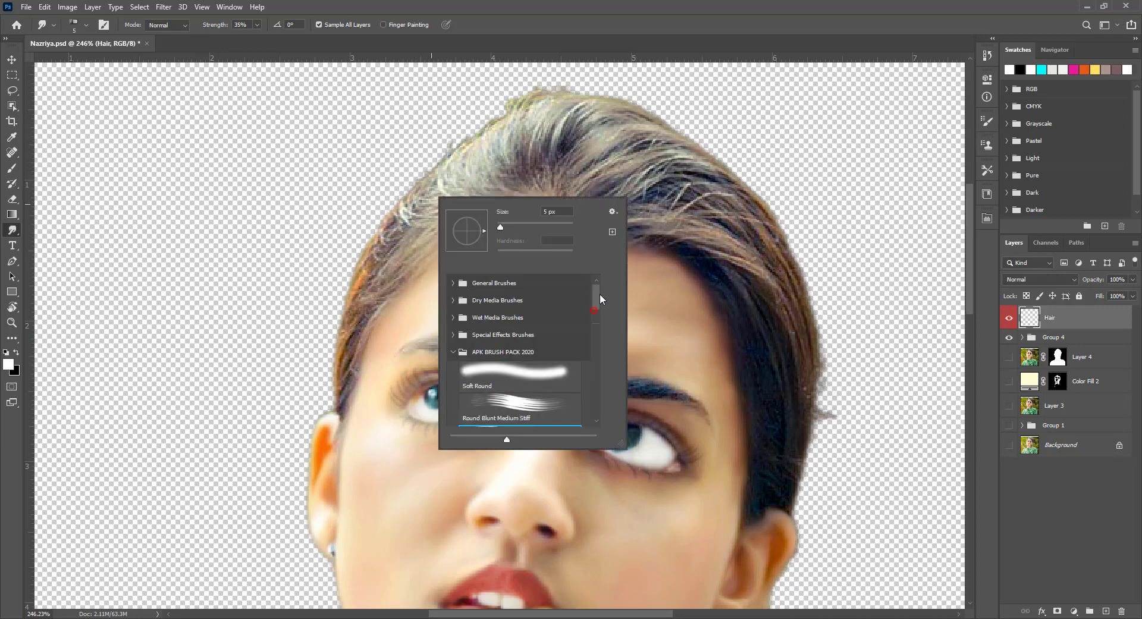
pyautogui.moveTo(596, 310); pyautogui.dragTo(595, 344)
pyautogui.click(515, 376)
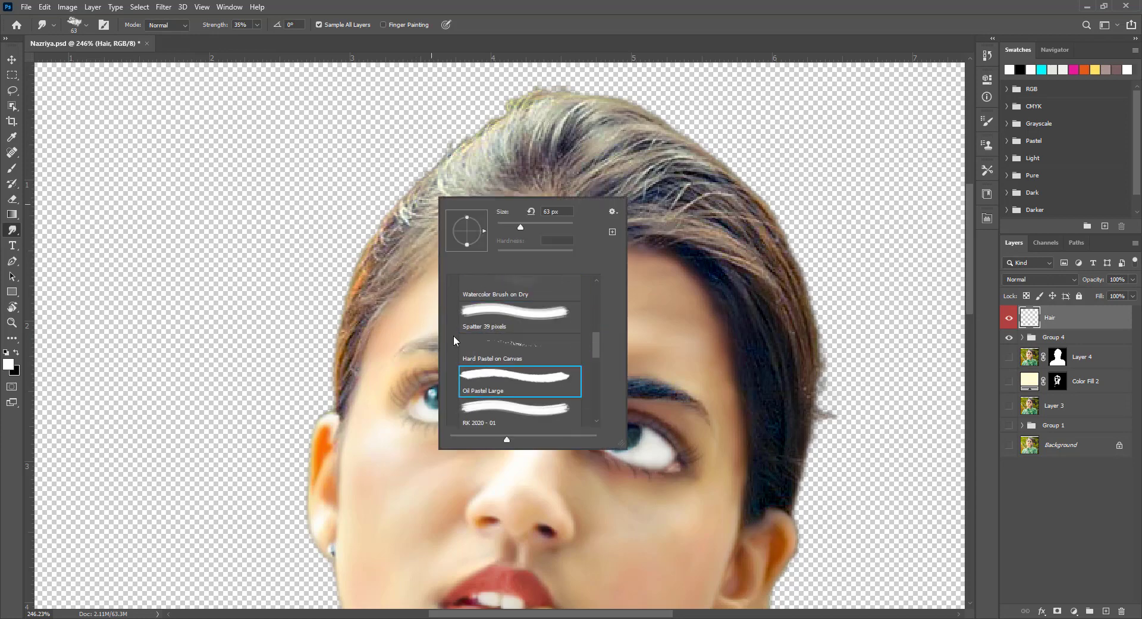
pyautogui.click(523, 409)
# Step: Try the Custom brushes from the Skin Brush set, settling near 27 px
pyautogui.scroll(-3, 589, 381)
pyautogui.scroll(3, 589, 357)
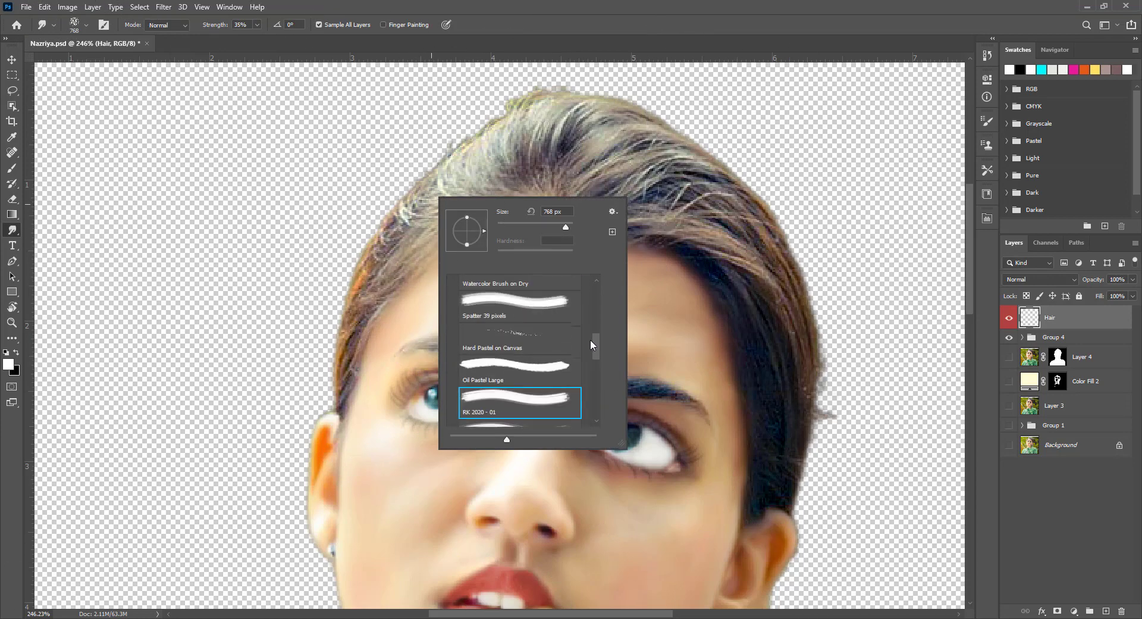
pyautogui.moveTo(591, 343); pyautogui.dragTo(594, 296)
pyautogui.scroll(10, 476, 357)
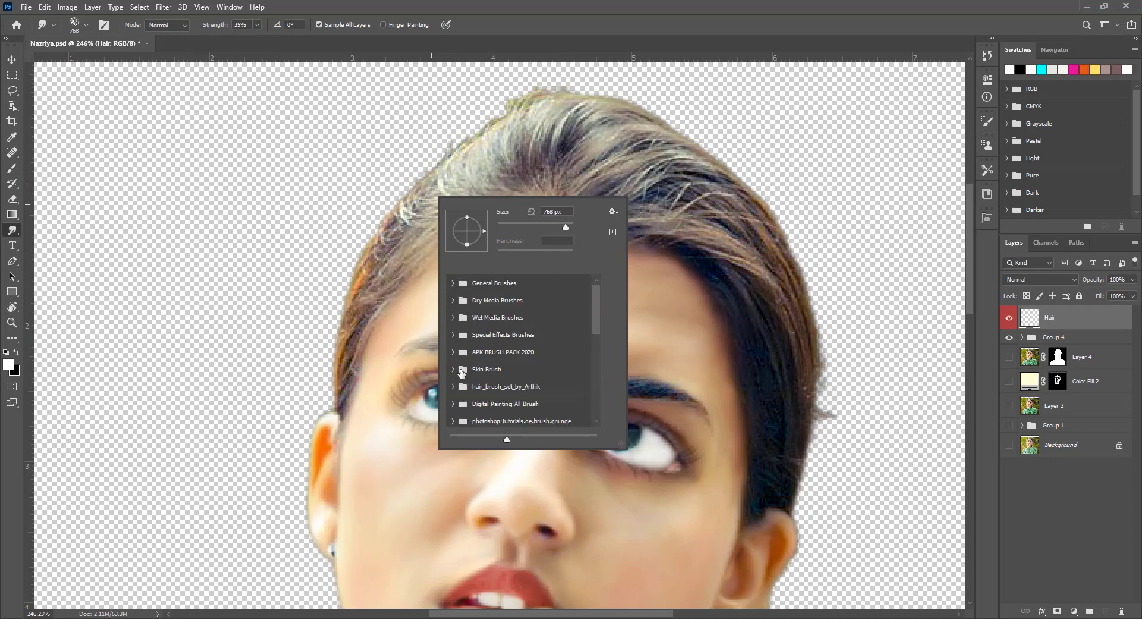
pyautogui.click(462, 372)
pyautogui.scroll(-3, 466, 334)
pyautogui.click(466, 335)
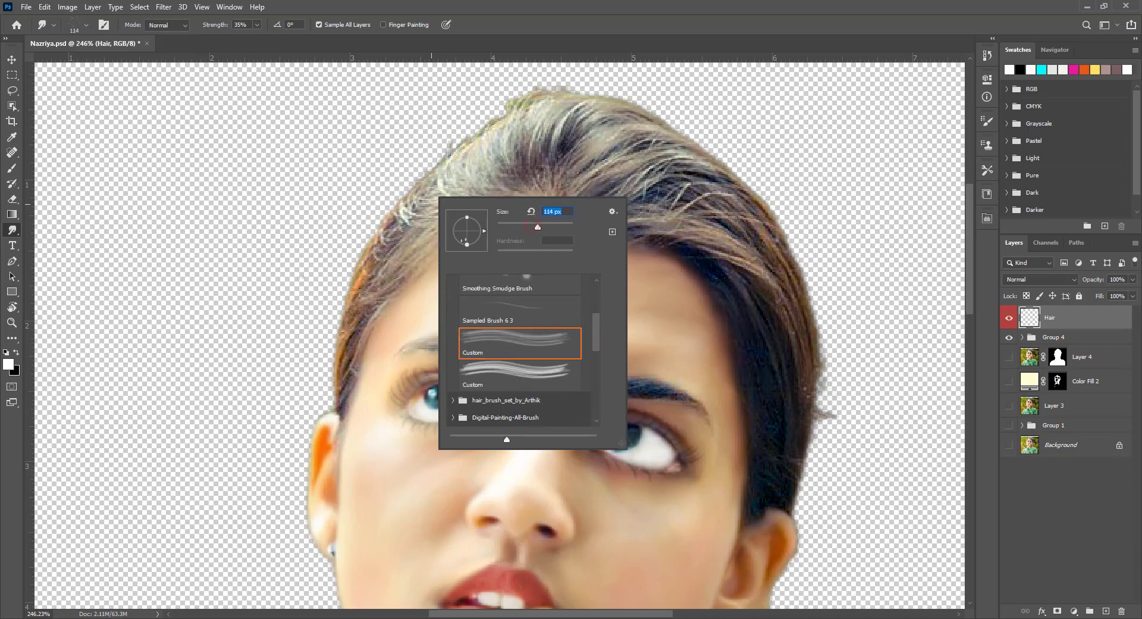
pyautogui.moveTo(538, 227); pyautogui.dragTo(556, 227)
pyautogui.click(514, 371)
pyautogui.press('Return')
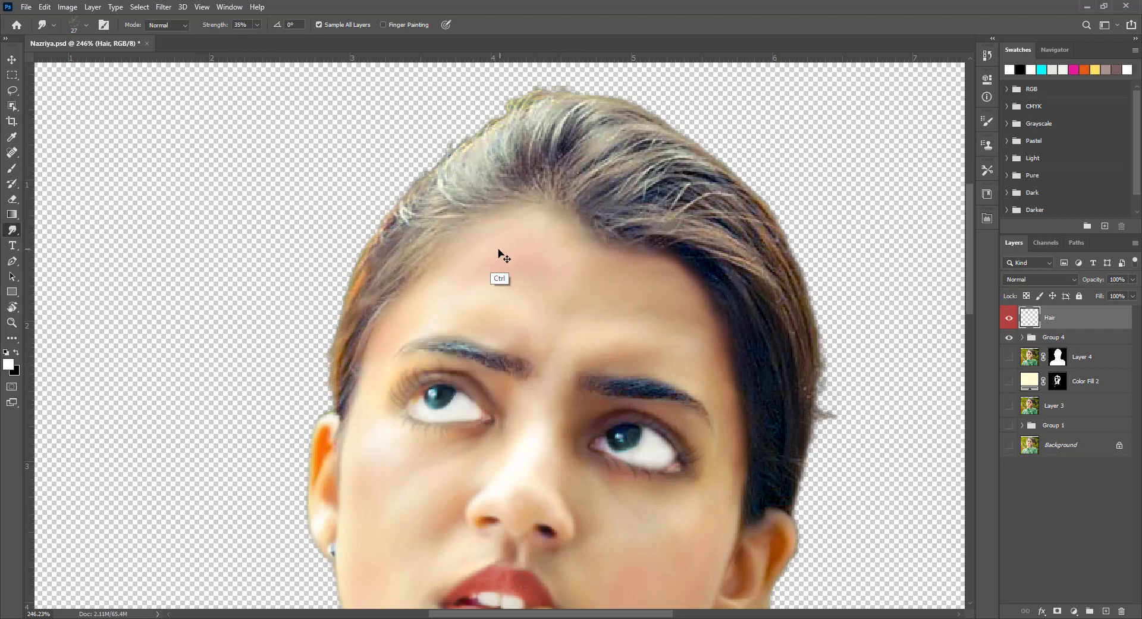
# Step: Choose the Hair 2 brush at about 26 px with smudge strength 90%
pyautogui.rightClick(455, 232)
pyautogui.click(536, 386)
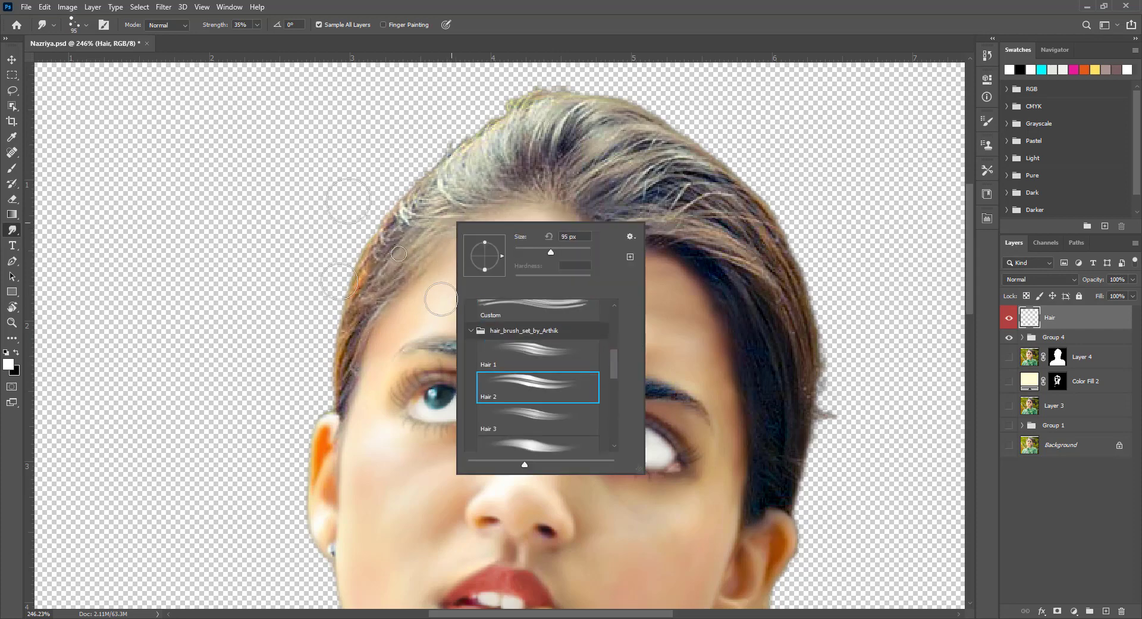
pyautogui.press('Escape')
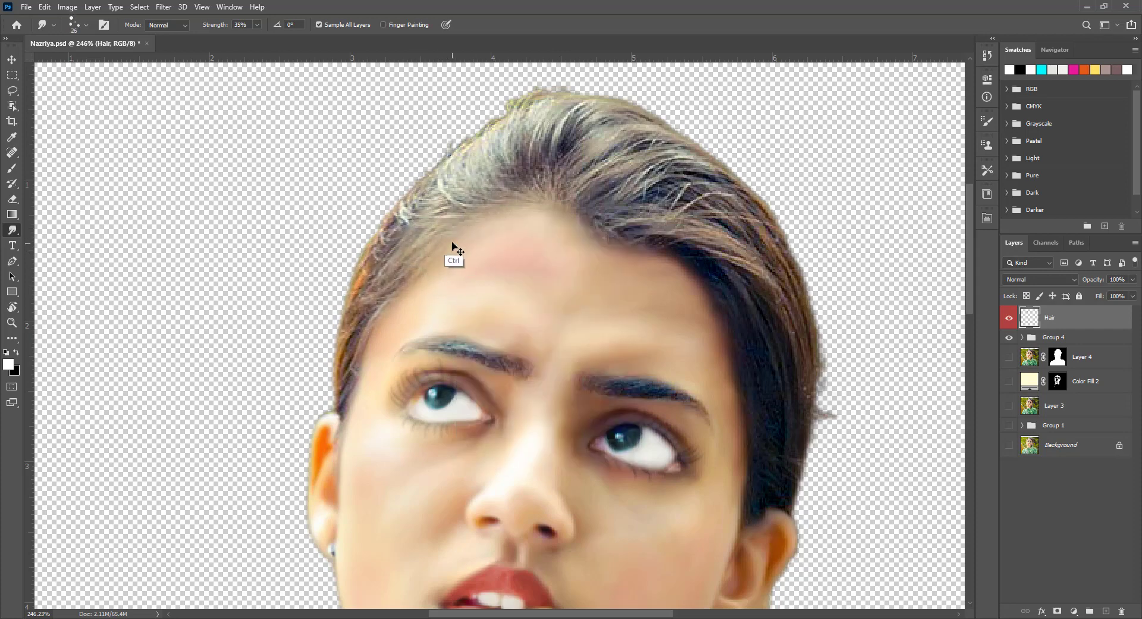
pyautogui.moveTo(257, 24); pyautogui.dragTo(284, 43)
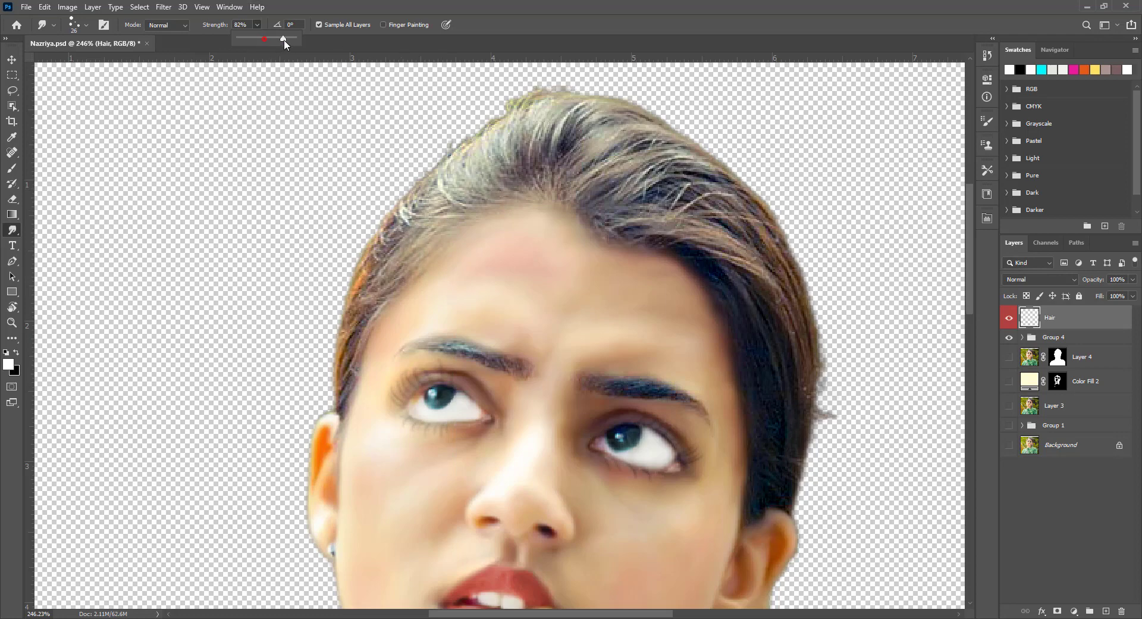
pyautogui.rightClick(461, 221)
# Step: Pick a smaller hair brush tip and smudge strands along the left hairline and upper-left hair
pyautogui.click(526, 403)
pyautogui.scroll(-1, 527, 402)
pyautogui.press('Return')
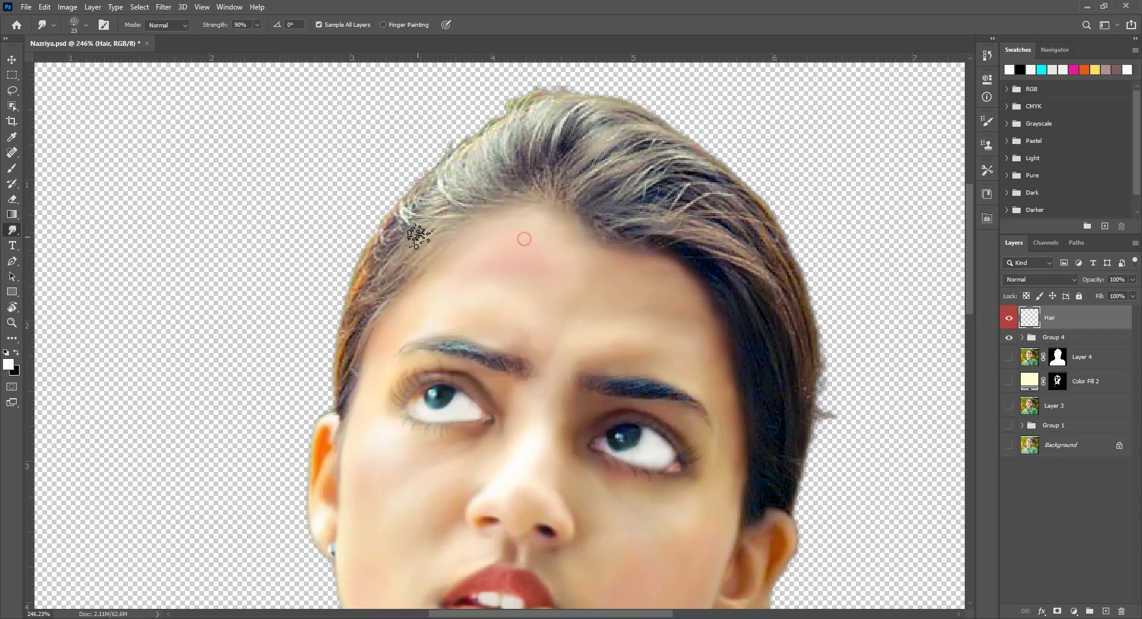
pyautogui.moveTo(414, 254)
pyautogui.mouseDown()
pyautogui.moveTo(357, 333)
pyautogui.moveTo(336, 399)
pyautogui.mouseUp()
pyautogui.moveTo(444, 223)
pyautogui.mouseDown()
pyautogui.moveTo(458, 173)
pyautogui.moveTo(458, 193)
pyautogui.mouseUp()
pyautogui.moveTo(426, 250); pyautogui.dragTo(510, 145)
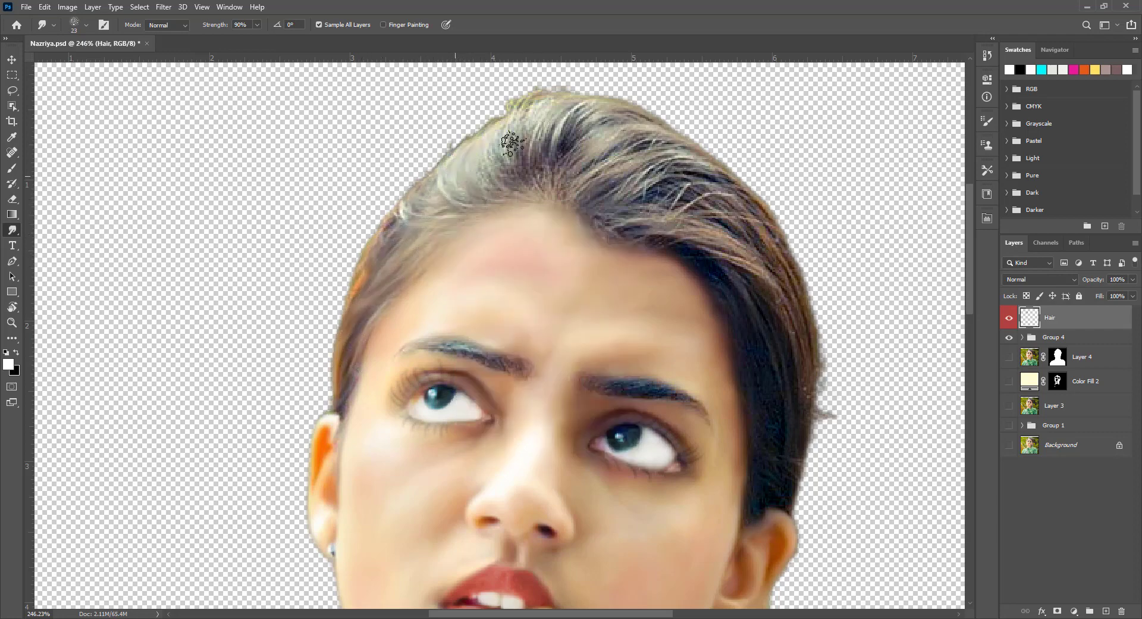
pyautogui.moveTo(406, 224); pyautogui.dragTo(511, 125)
# Step: Smear the crown's dark and light strands and smooth wisps along the right hair edge
pyautogui.moveTo(500, 167)
pyautogui.mouseDown()
pyautogui.moveTo(517, 128)
pyautogui.moveTo(565, 149)
pyautogui.moveTo(552, 153)
pyautogui.moveTo(544, 185)
pyautogui.moveTo(594, 134)
pyautogui.mouseUp()
pyautogui.moveTo(559, 178); pyautogui.dragTo(654, 132)
pyautogui.moveTo(595, 178); pyautogui.dragTo(678, 148)
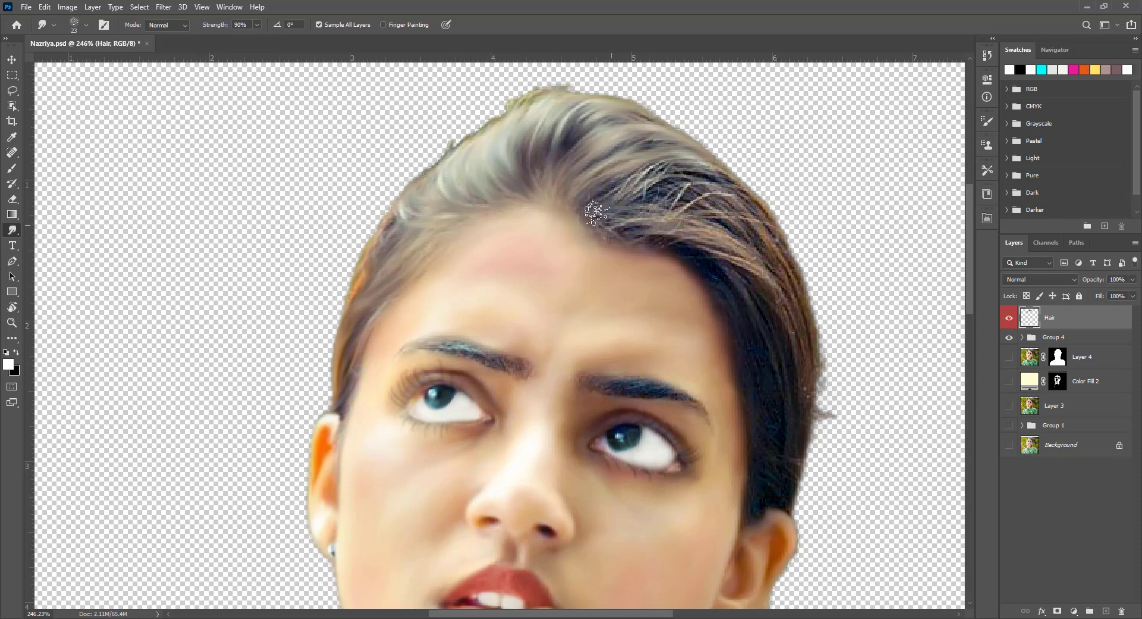
pyautogui.moveTo(595, 212); pyautogui.dragTo(789, 247)
pyautogui.moveTo(593, 226); pyautogui.dragTo(748, 270)
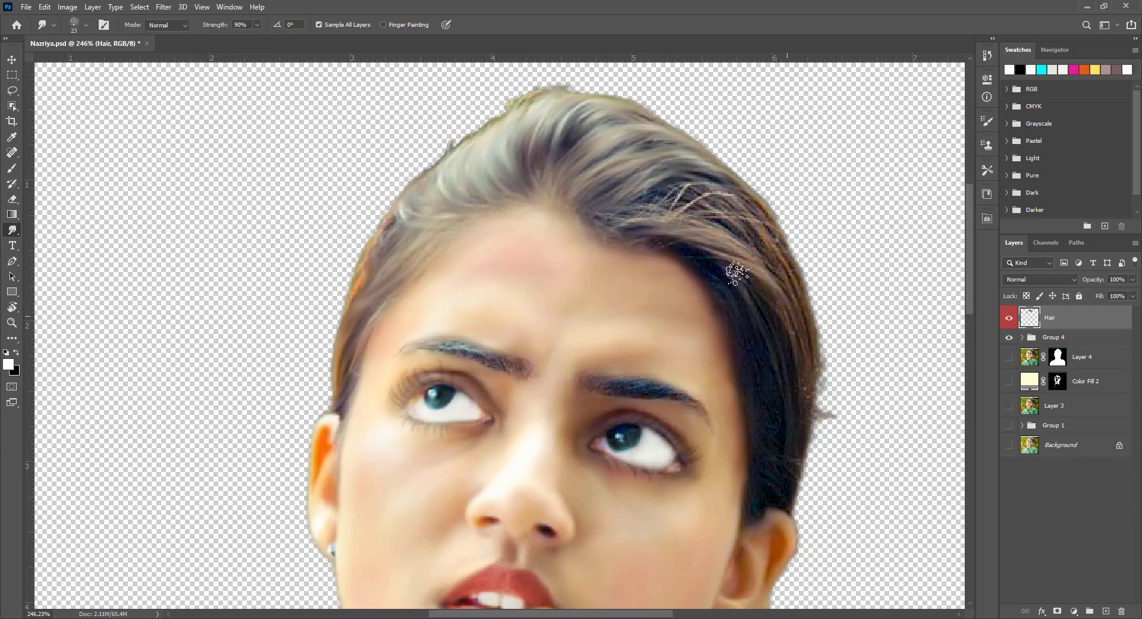
pyautogui.moveTo(634, 227)
pyautogui.mouseDown()
pyautogui.moveTo(794, 302)
pyautogui.moveTo(672, 196)
pyautogui.mouseUp()
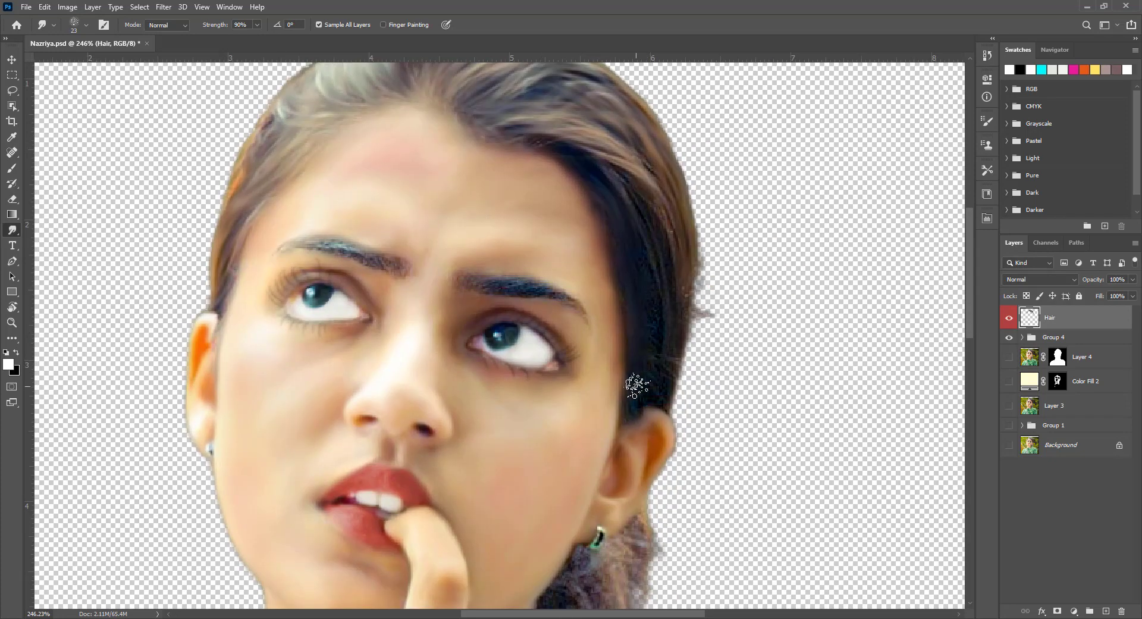
pyautogui.moveTo(685, 261); pyautogui.dragTo(657, 389)
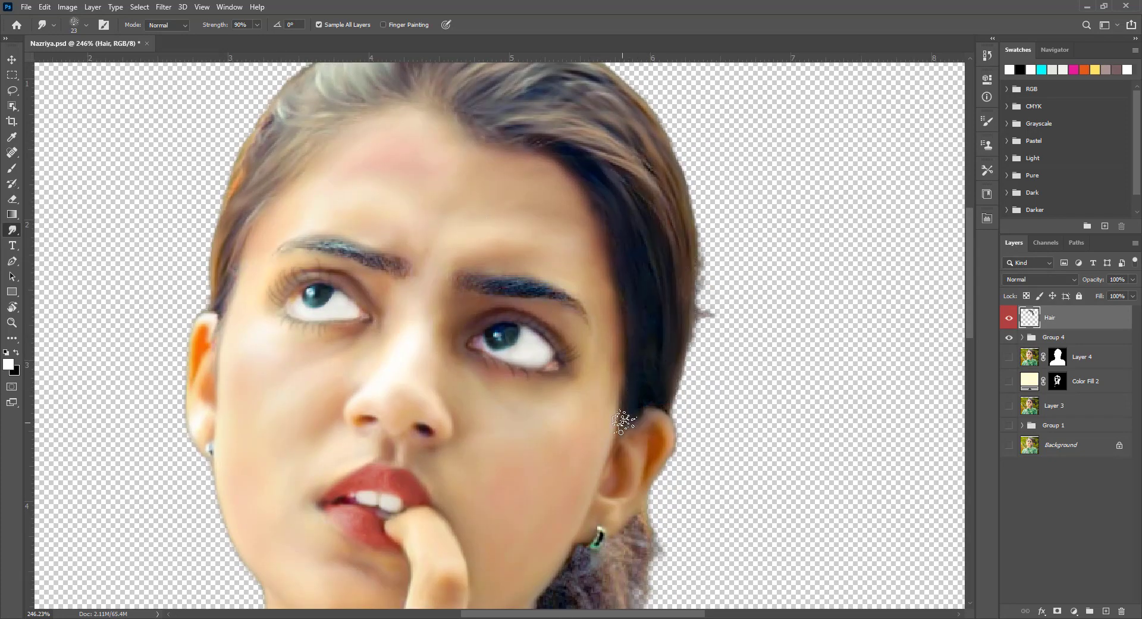
# Step: Smooth the hair's right edge near the earring
pyautogui.scroll(-2, 661, 244)
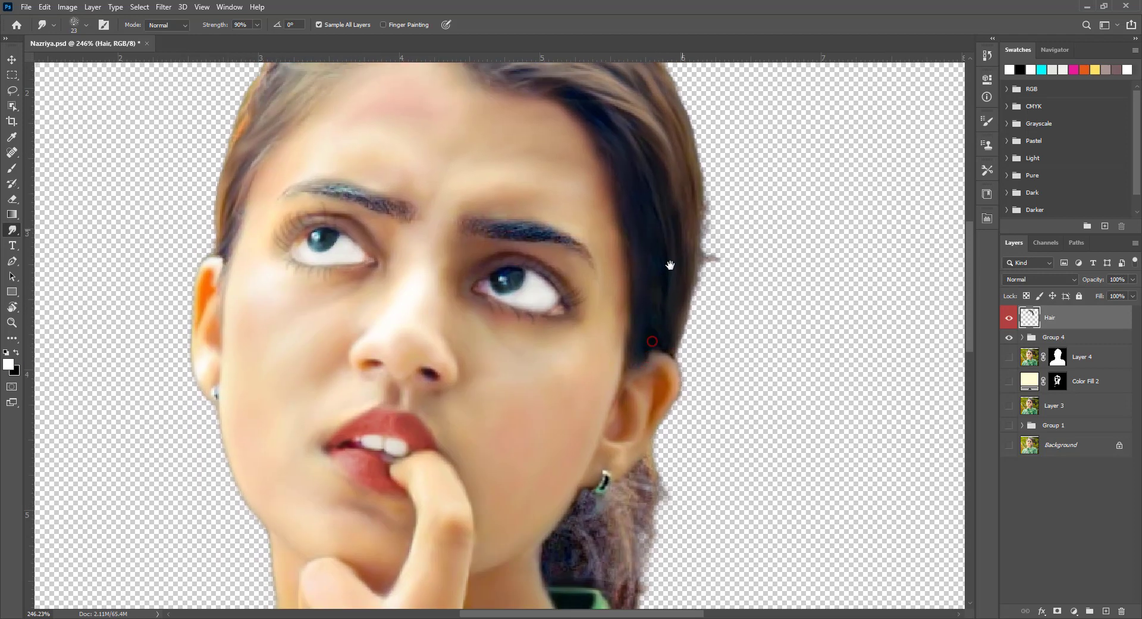
pyautogui.scroll(2, 669, 194)
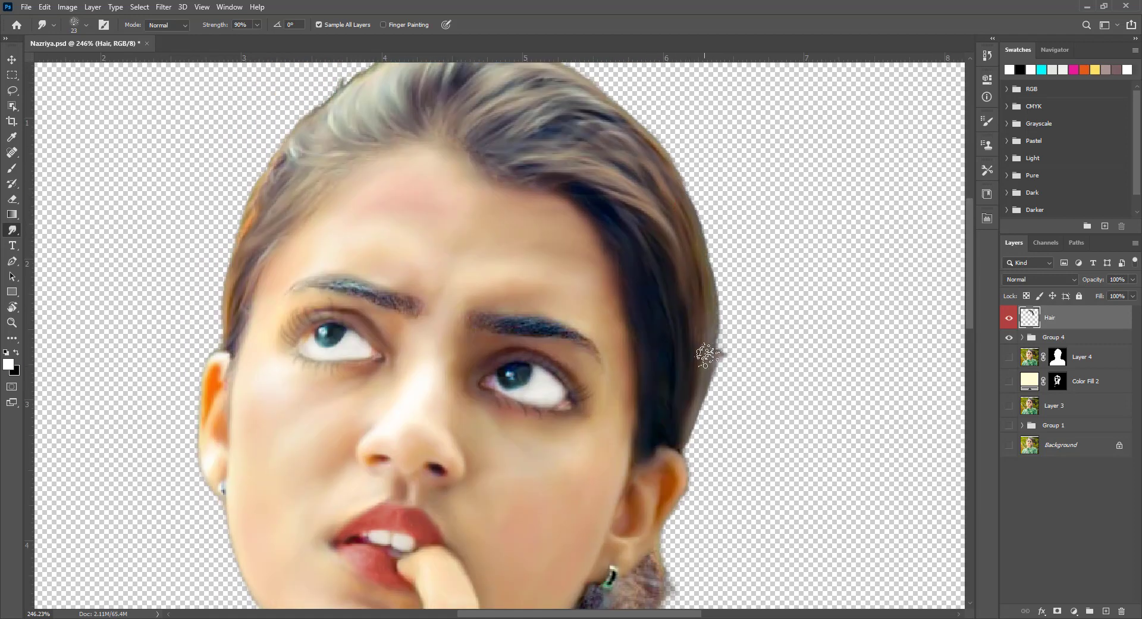
pyautogui.scroll(1, 705, 328)
pyautogui.scroll(3, 704, 301)
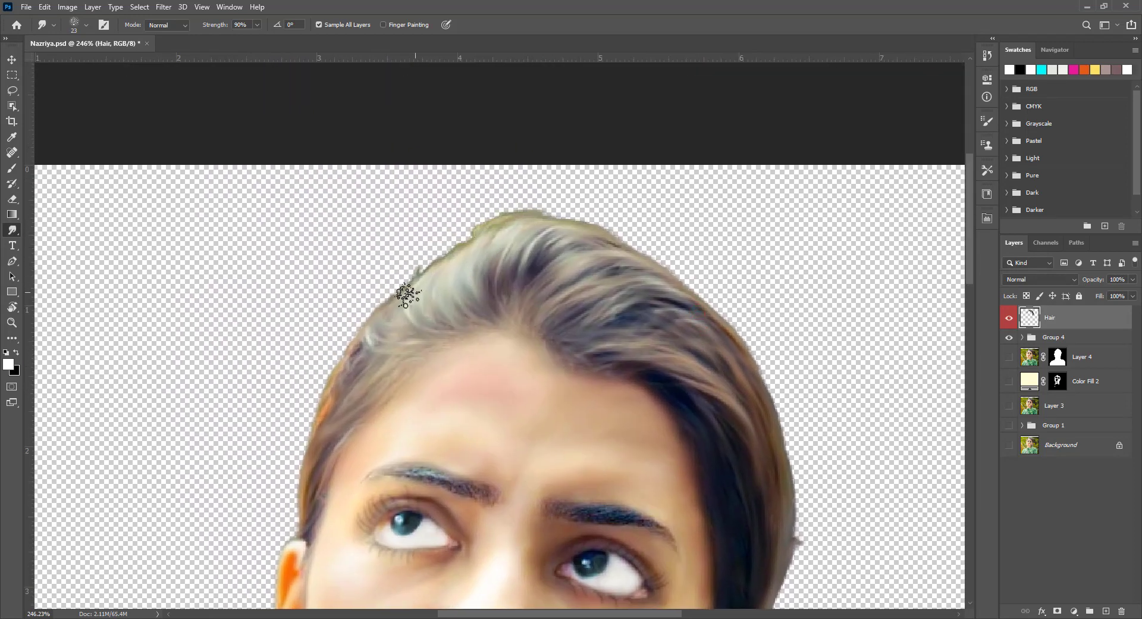
pyautogui.scroll(-6, 402, 288)
pyautogui.scroll(-5, 515, 162)
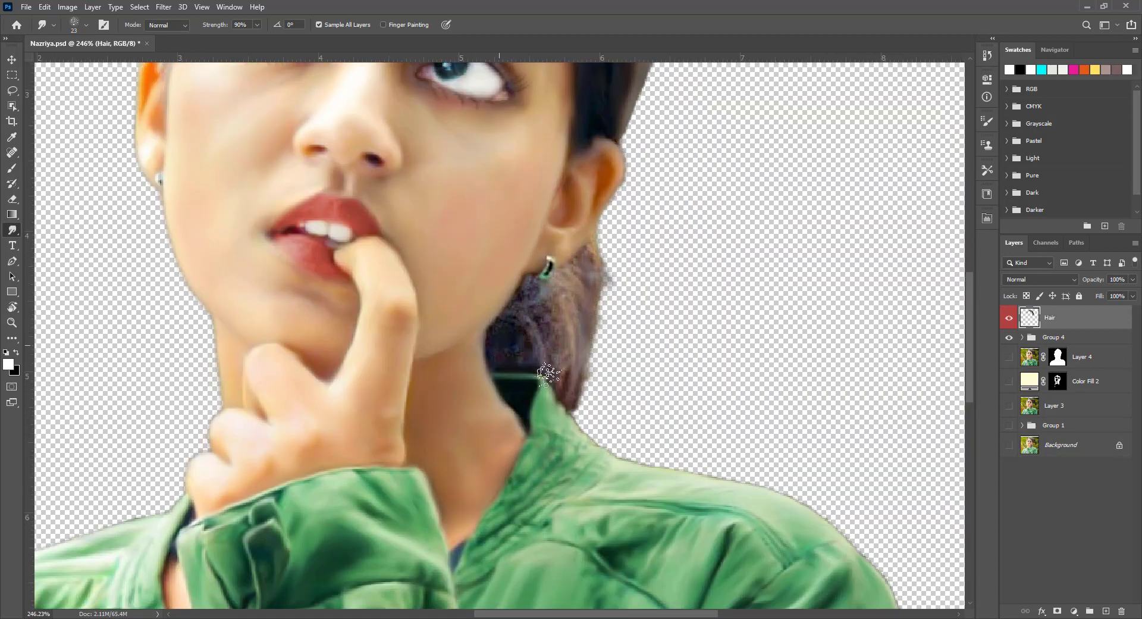
pyautogui.moveTo(523, 301); pyautogui.dragTo(525, 290)
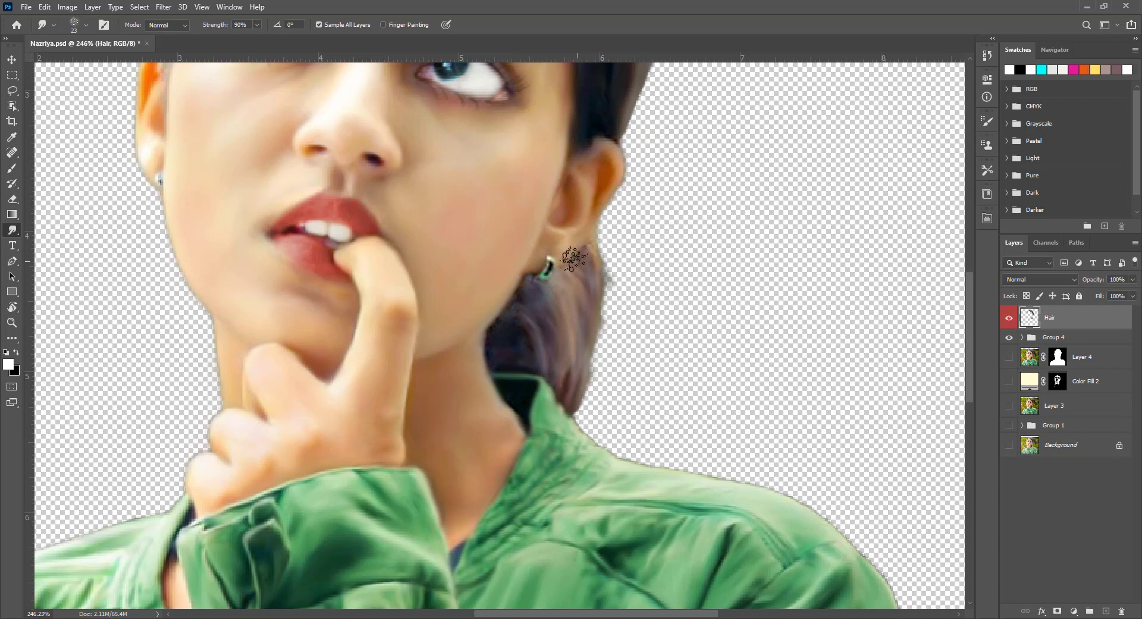
pyautogui.scroll(6, 553, 330)
pyautogui.scroll(4, 583, 354)
# Step: Add a new layer above Hair named Strokes
pyautogui.click(1106, 611)
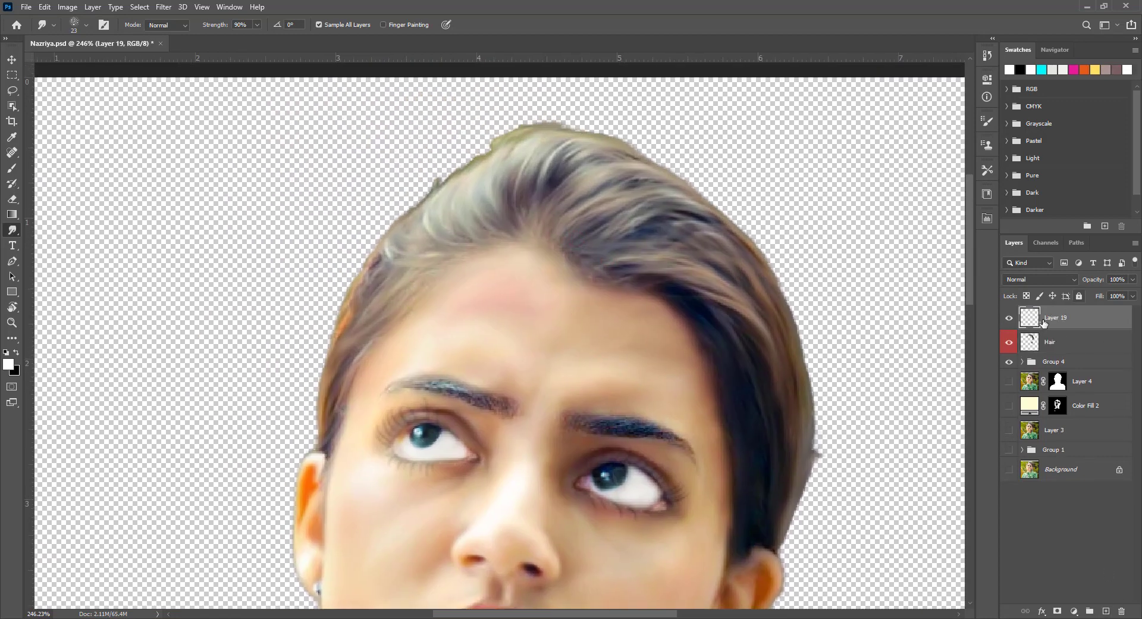
pyautogui.write('Strokes')
pyautogui.press('Return')
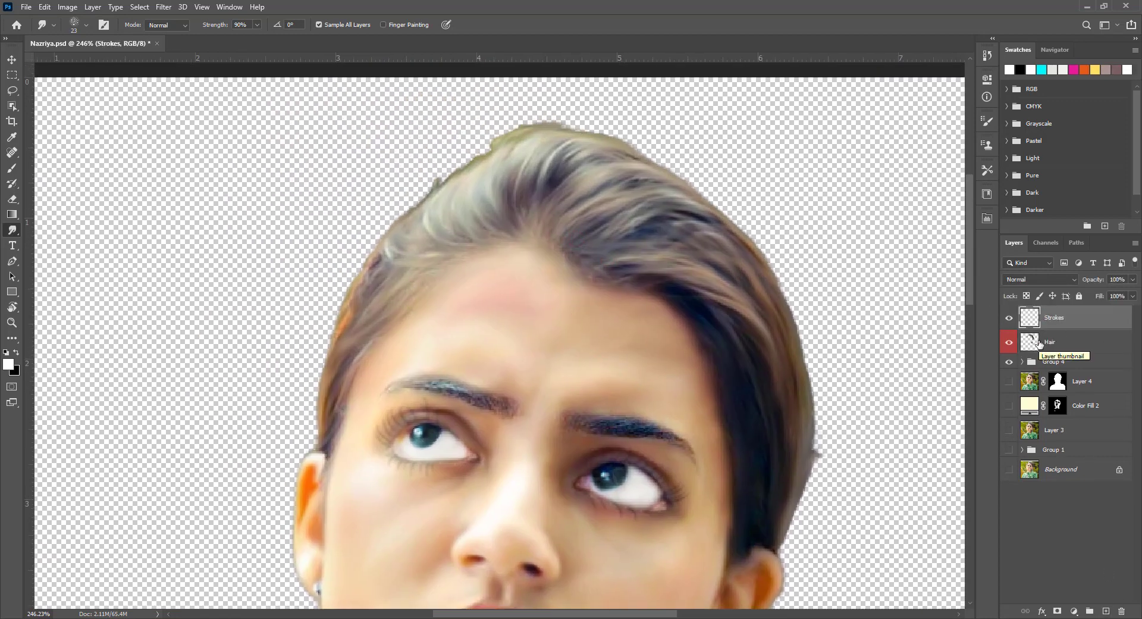
# Step: Set a black HAIR BRUSH at 100% opacity and paint dark strands from hairline to crown
pyautogui.press('b')
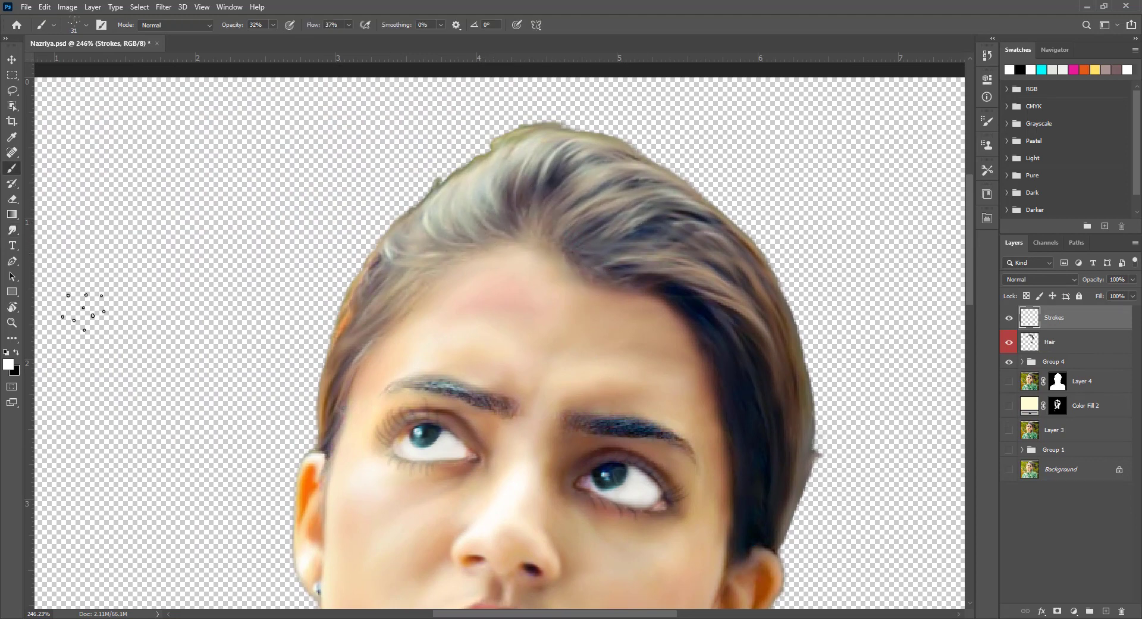
pyautogui.press('x')
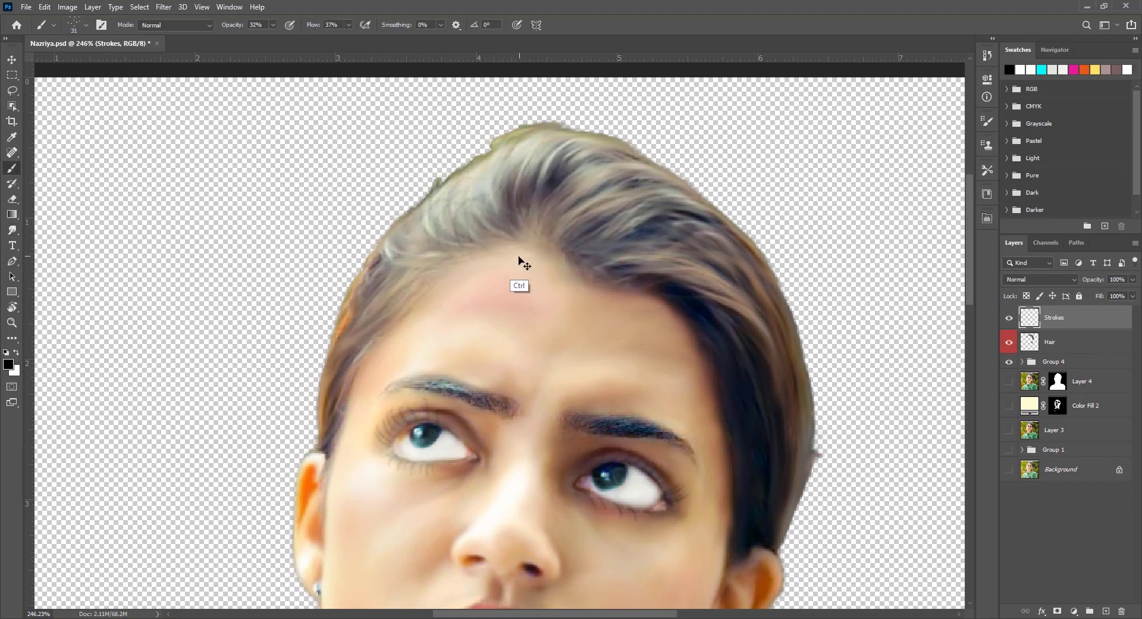
pyautogui.rightClick(452, 229)
pyautogui.press('.')
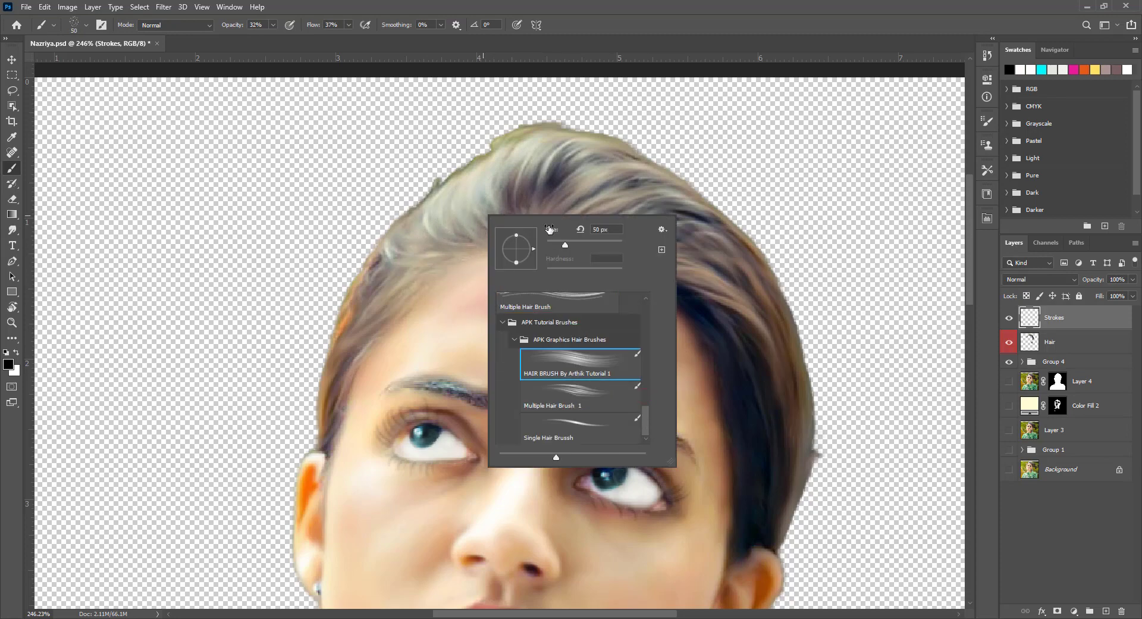
pyautogui.press('Return')
pyautogui.click(272, 25)
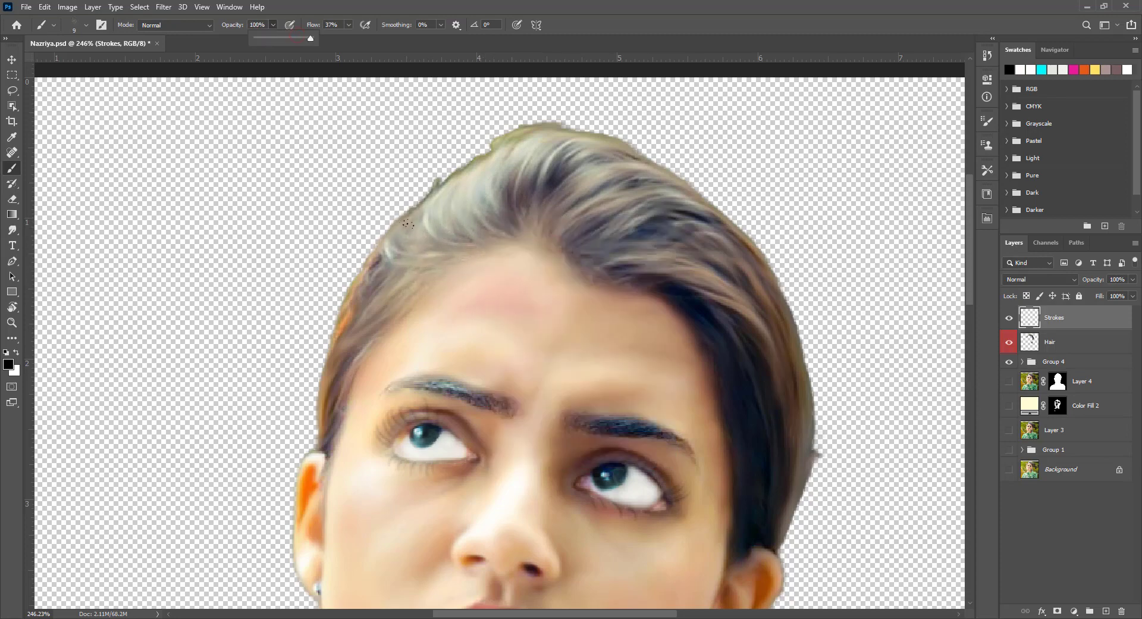
pyautogui.click(407, 224)
pyautogui.moveTo(444, 197); pyautogui.dragTo(477, 232)
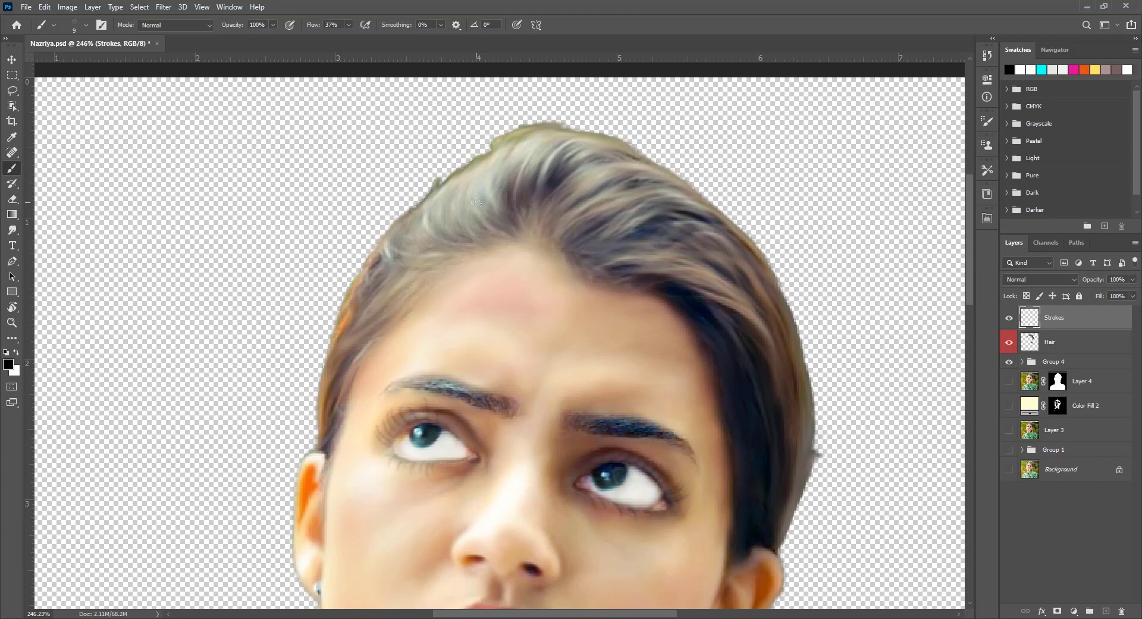
pyautogui.moveTo(488, 155)
pyautogui.mouseDown()
pyautogui.moveTo(531, 206)
pyautogui.moveTo(541, 401)
pyautogui.mouseUp()
# Step: Rotate the canvas view about 150° and paint darker strands on the side of the hair
pyautogui.press('r')
pyautogui.press('b')
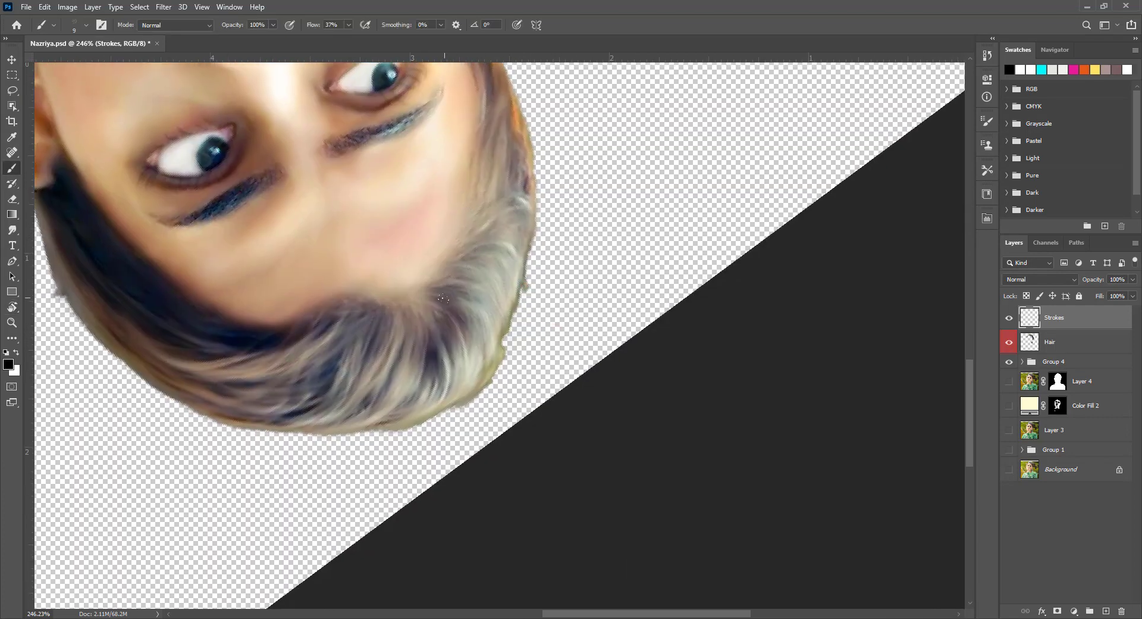
pyautogui.moveTo(480, 333)
pyautogui.mouseDown()
pyautogui.moveTo(470, 405)
pyautogui.moveTo(449, 407)
pyautogui.mouseUp()
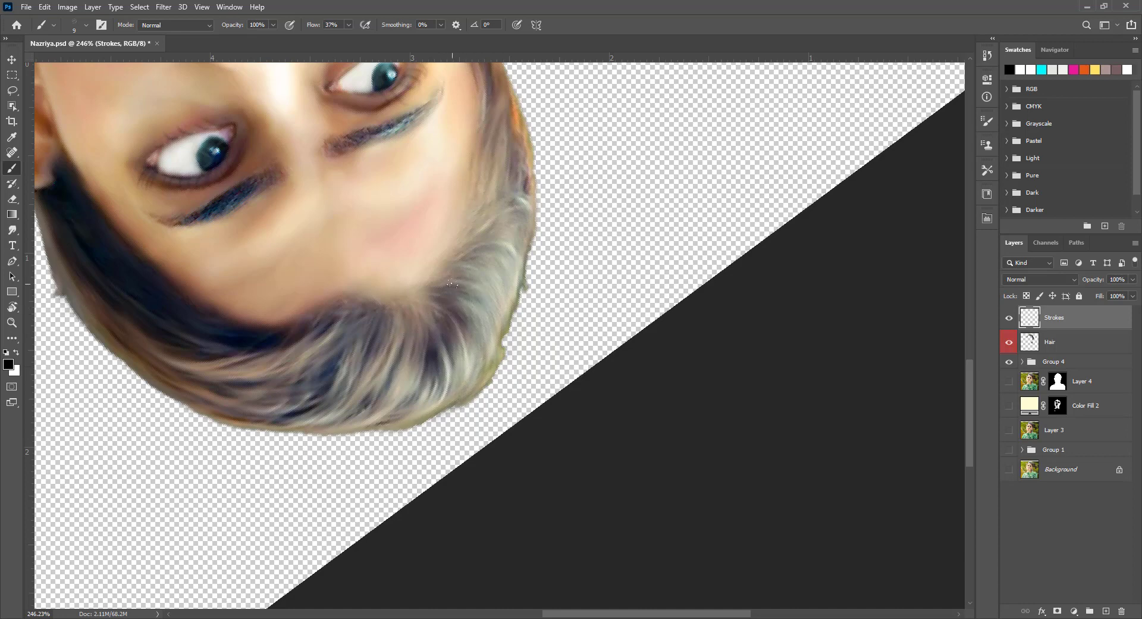
pyautogui.moveTo(488, 281); pyautogui.dragTo(506, 331)
pyautogui.moveTo(504, 273); pyautogui.dragTo(511, 307)
# Step: With the Eraser active, select the Hair layer and inspect Group 4's Layer 15 style settings
pyautogui.press('e')
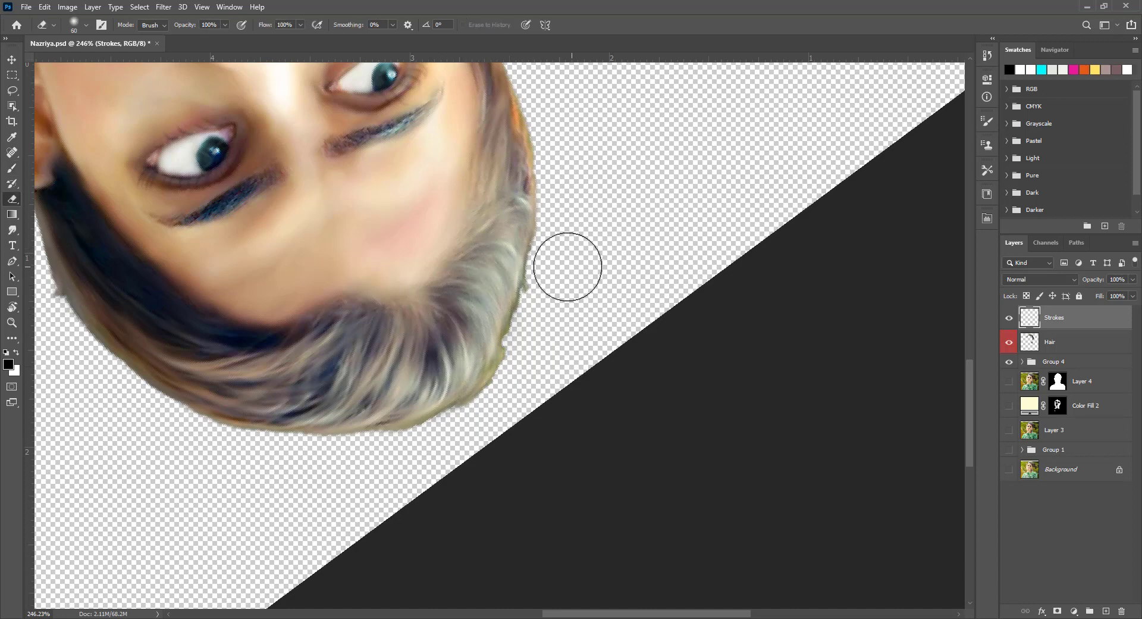
pyautogui.click(1052, 342)
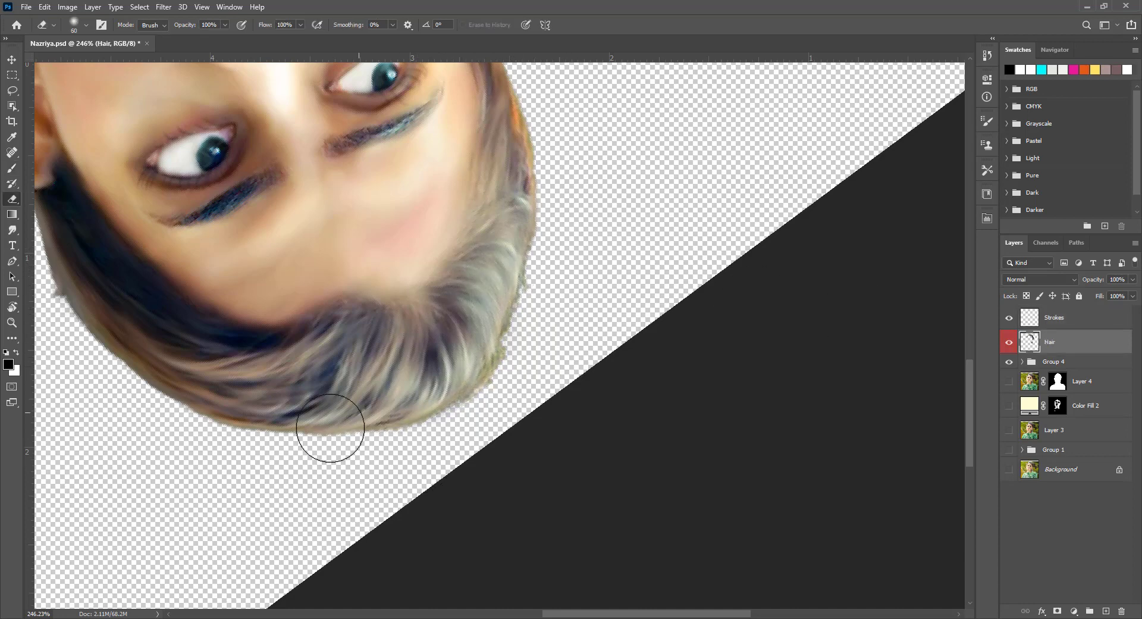
pyautogui.click(1022, 362)
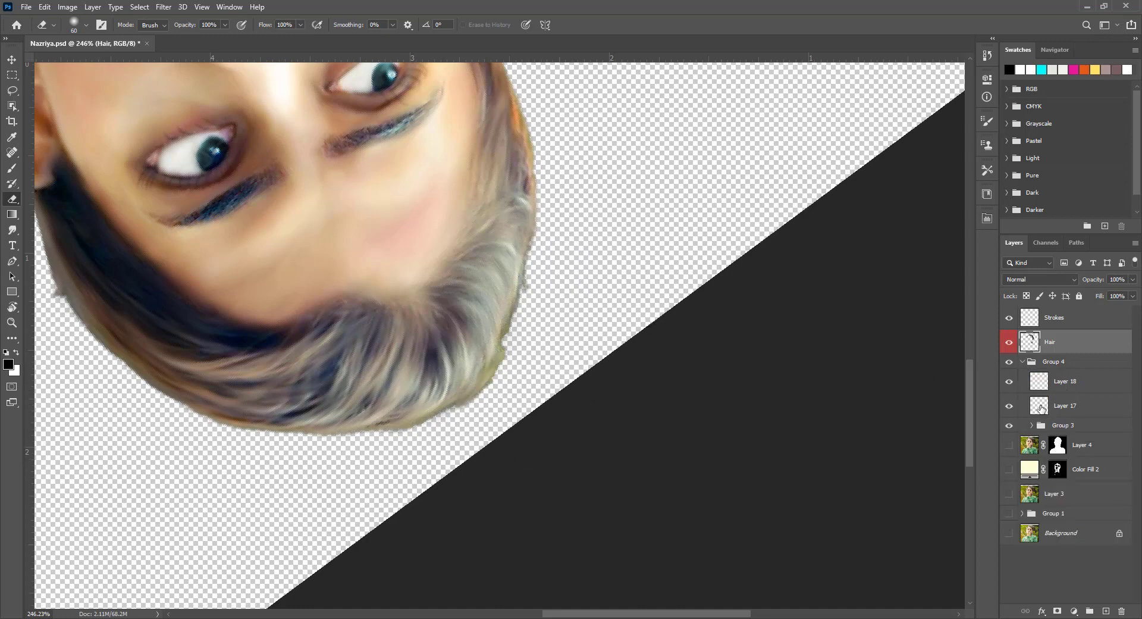
pyautogui.scroll(-2, 1071, 416)
pyautogui.doubleClick(1107, 373)
pyautogui.click(775, 147)
pyautogui.scroll(-3, 1071, 446)
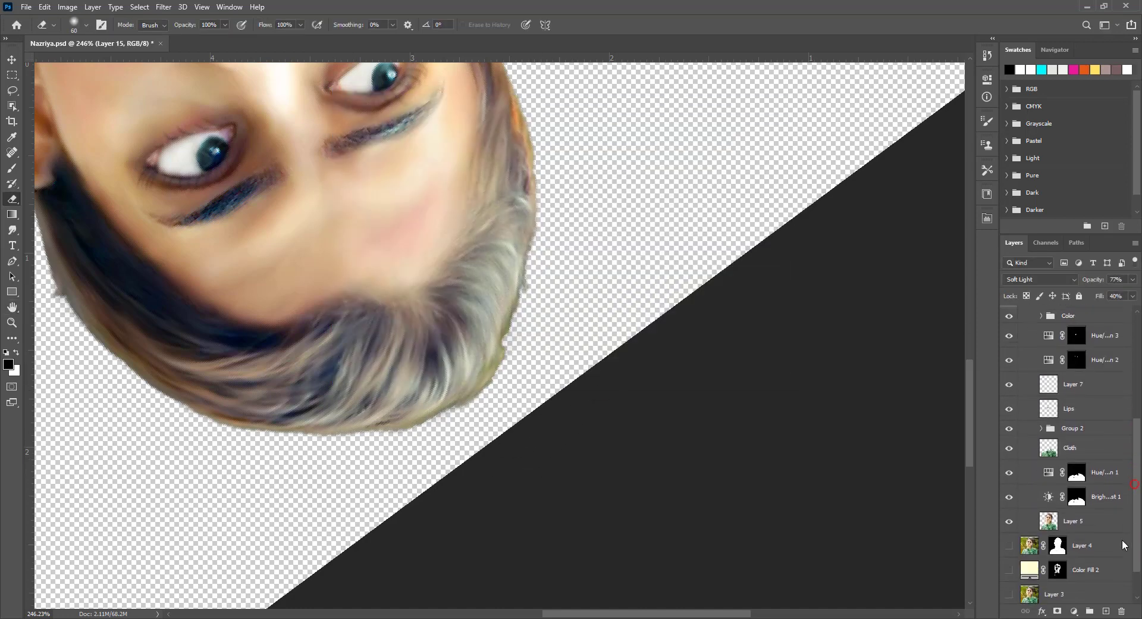
# Step: Load and clear the head outline selection, collapse Group 4, and reselect Strokes with the Brush
pyautogui.keyDown('ctrl'); pyautogui.click(1056, 544); pyautogui.keyUp('ctrl')
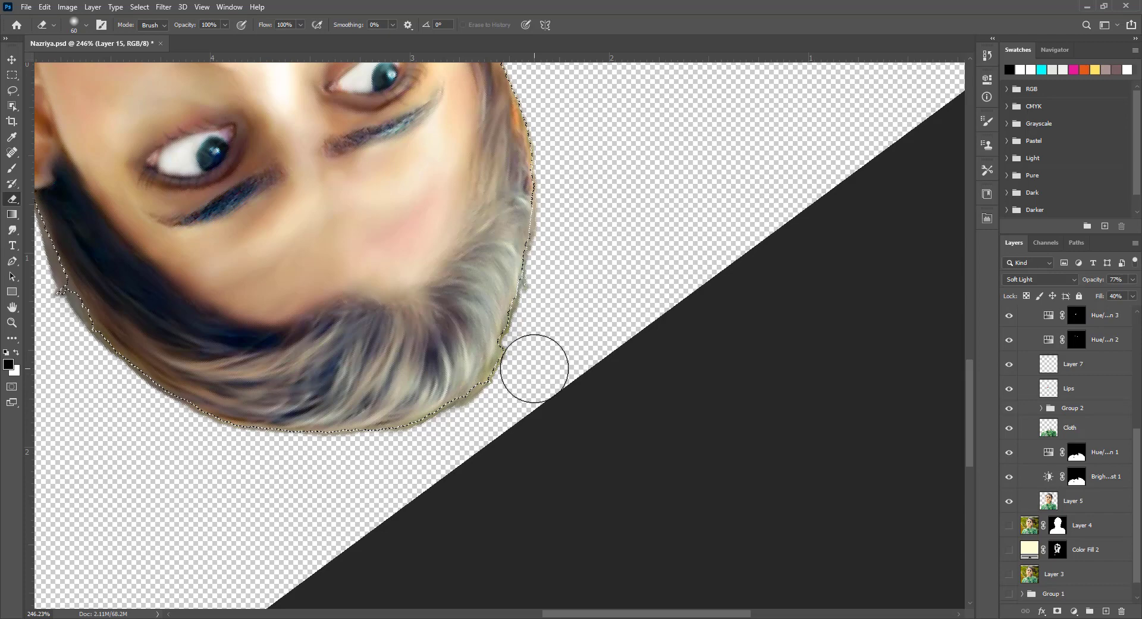
pyautogui.hotkey('ctrl', 'd')
pyautogui.scroll(5, 1071, 417)
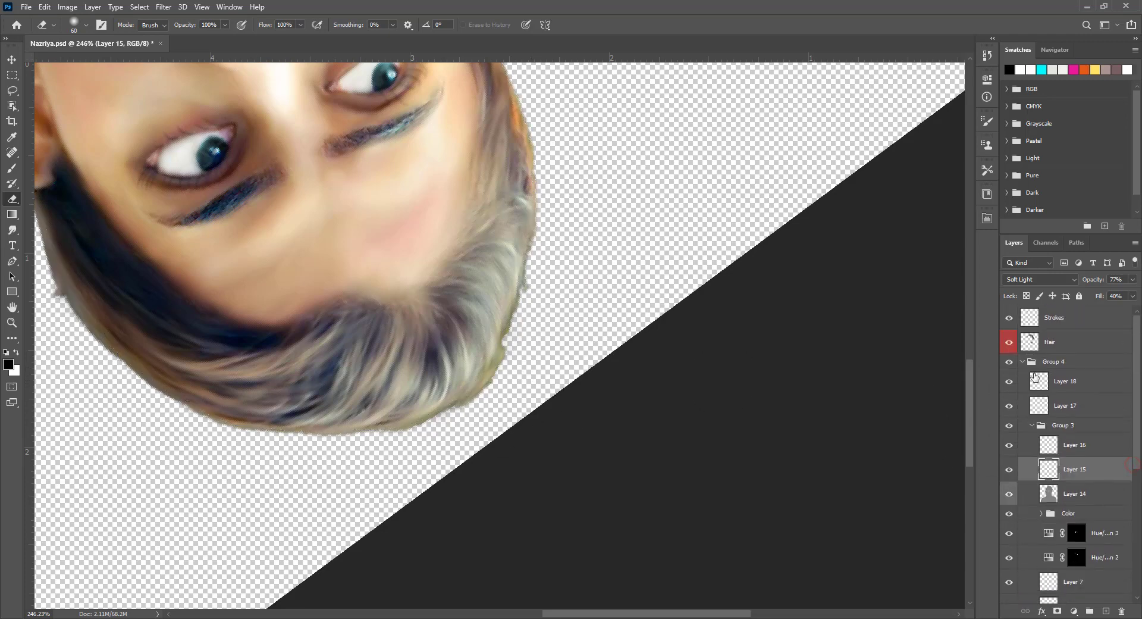
pyautogui.click(1022, 361)
pyautogui.click(1010, 342)
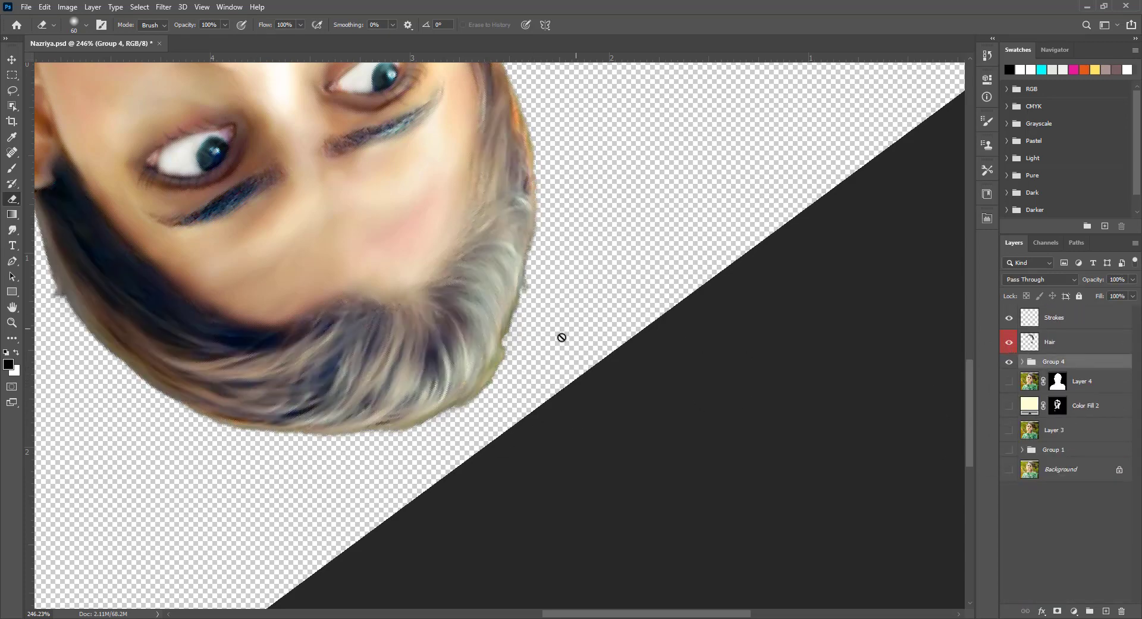
pyautogui.press('b')
pyautogui.click(1056, 318)
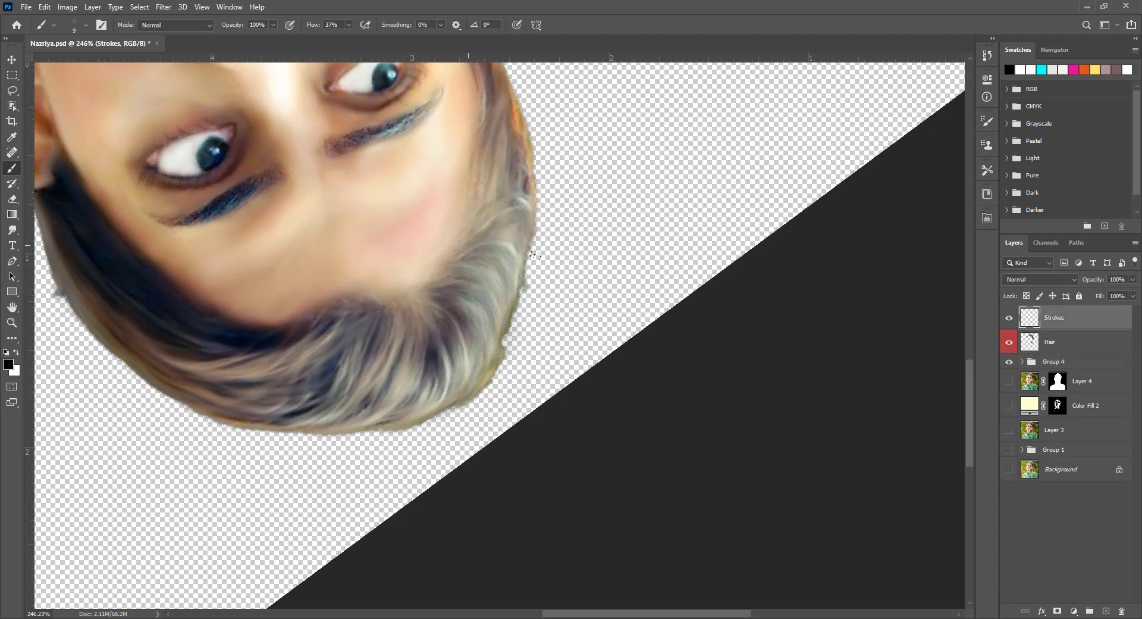
# Step: Paint a faint dark strand, then try the Multiple Hair Brush 1 preset and undo its stray stroke
pyautogui.scroll(3, 483, 170)
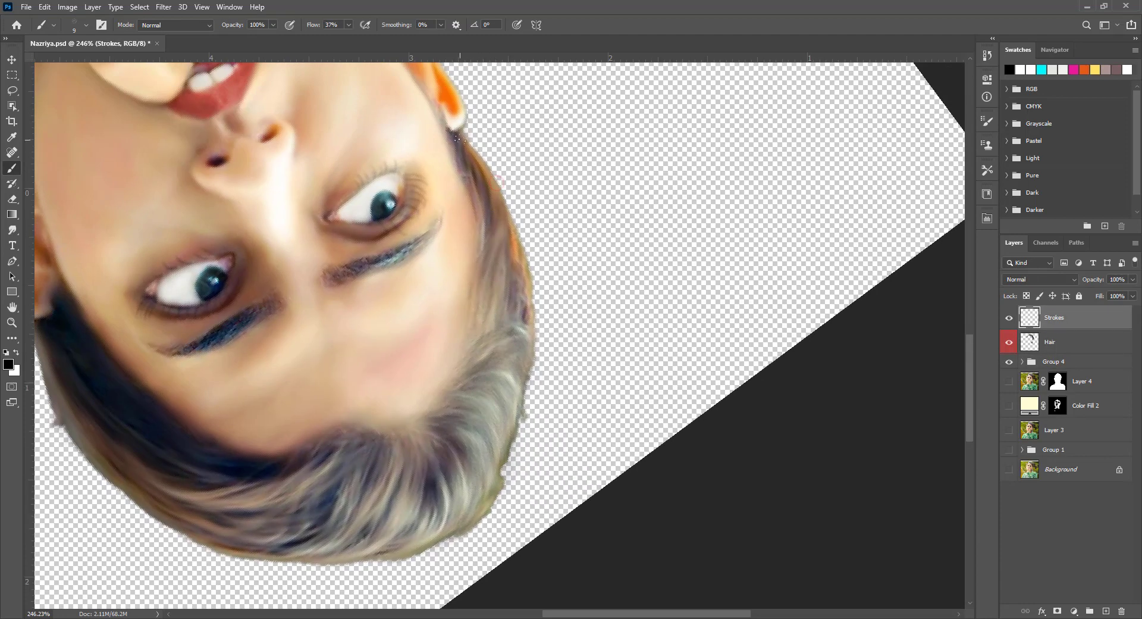
pyautogui.moveTo(481, 230); pyautogui.dragTo(478, 320)
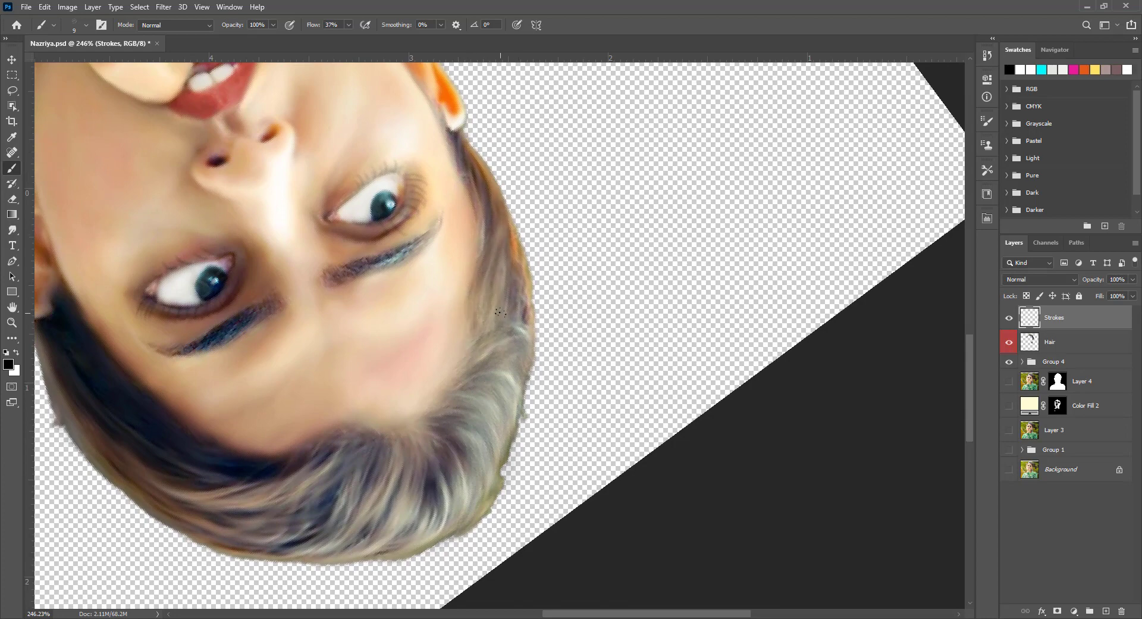
pyautogui.rightClick(485, 248)
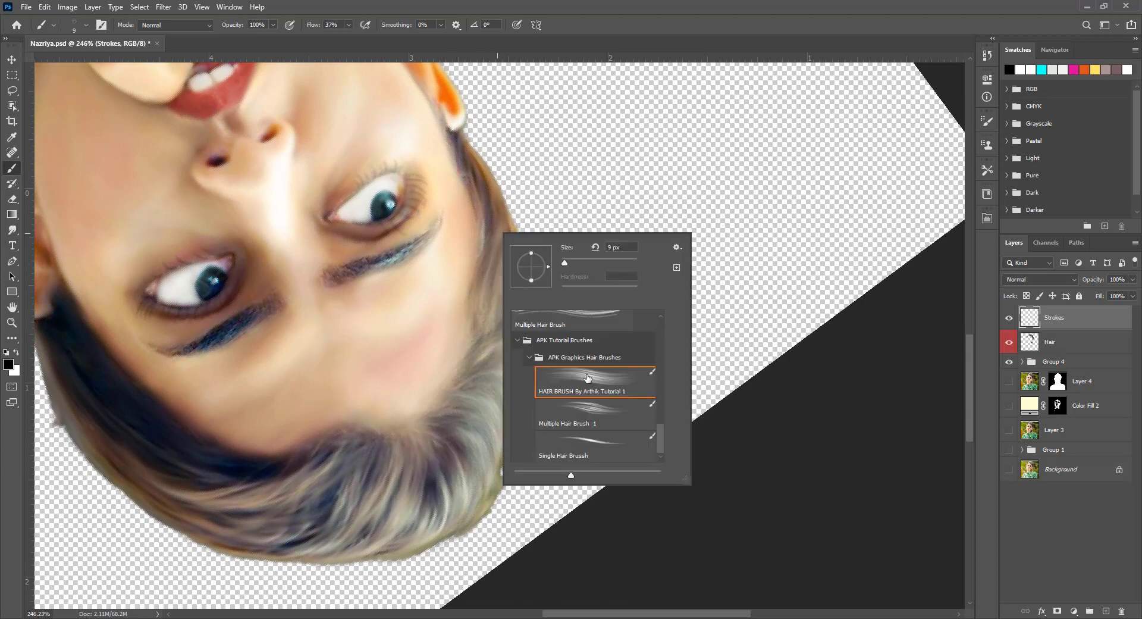
pyautogui.click(595, 410)
pyautogui.press('Return')
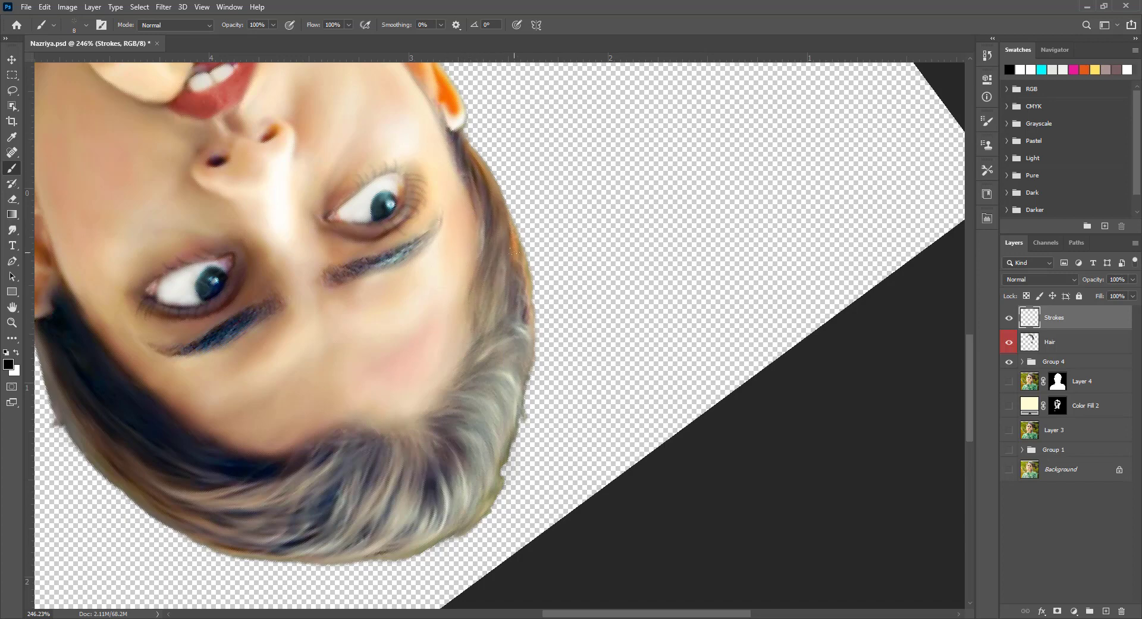
pyautogui.moveTo(430, 439); pyautogui.dragTo(540, 306)
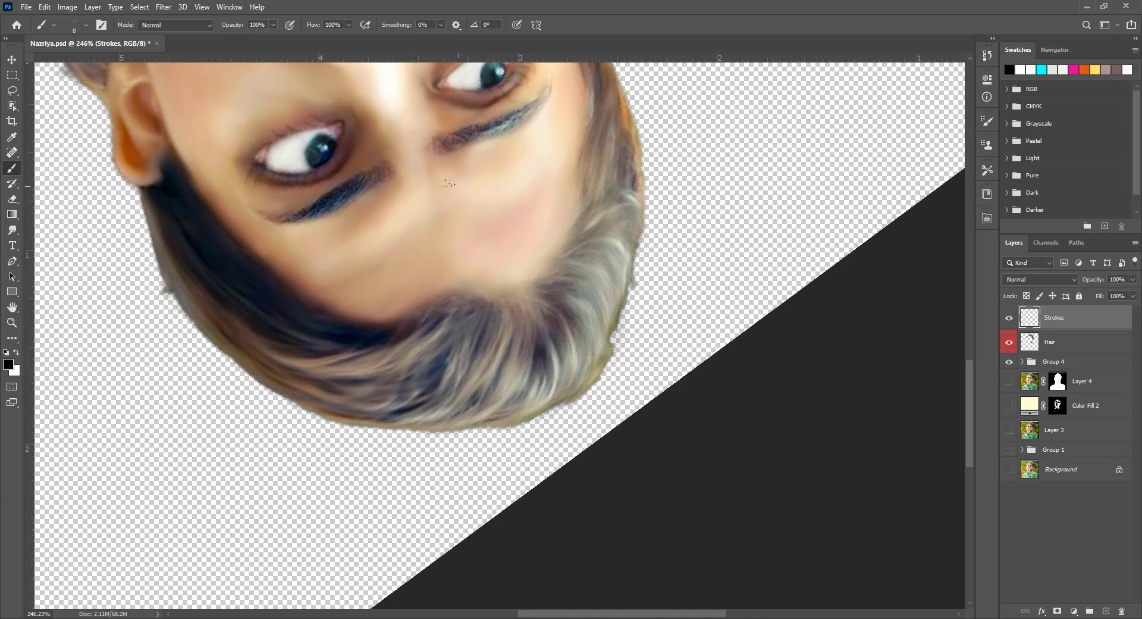
pyautogui.moveTo(437, 162); pyautogui.dragTo(486, 221)
pyautogui.hotkey('ctrl', 'z')
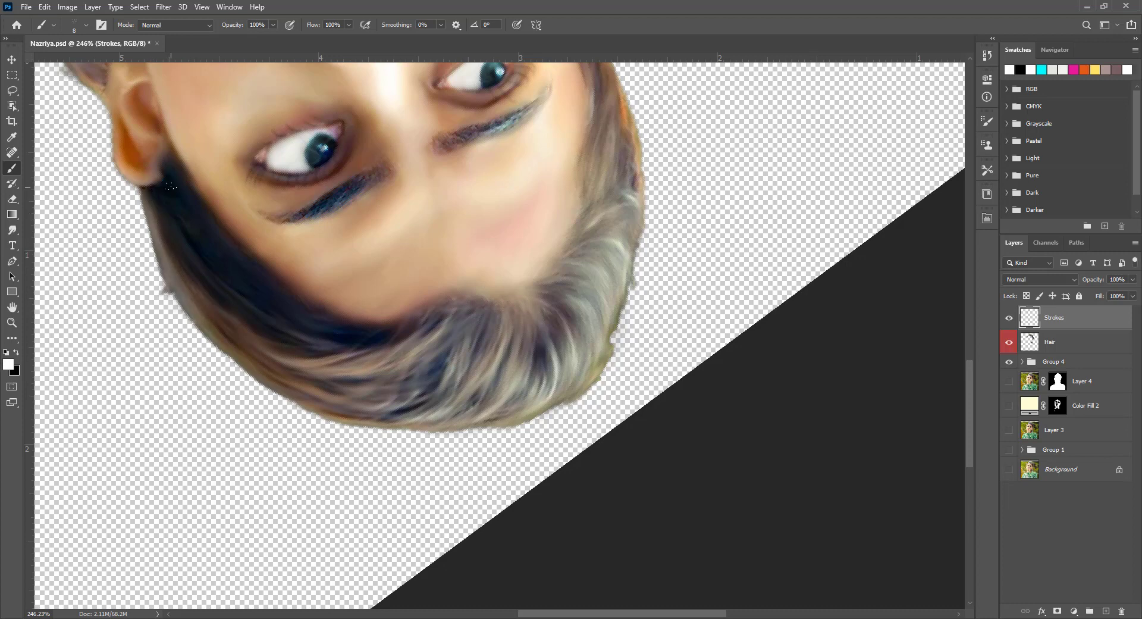
# Step: Return to the 20 px HAIR BRUSH, rotate the view to 21°, and paint a light stroke below the earring
pyautogui.rightClick(236, 253)
pyautogui.click(296, 370)
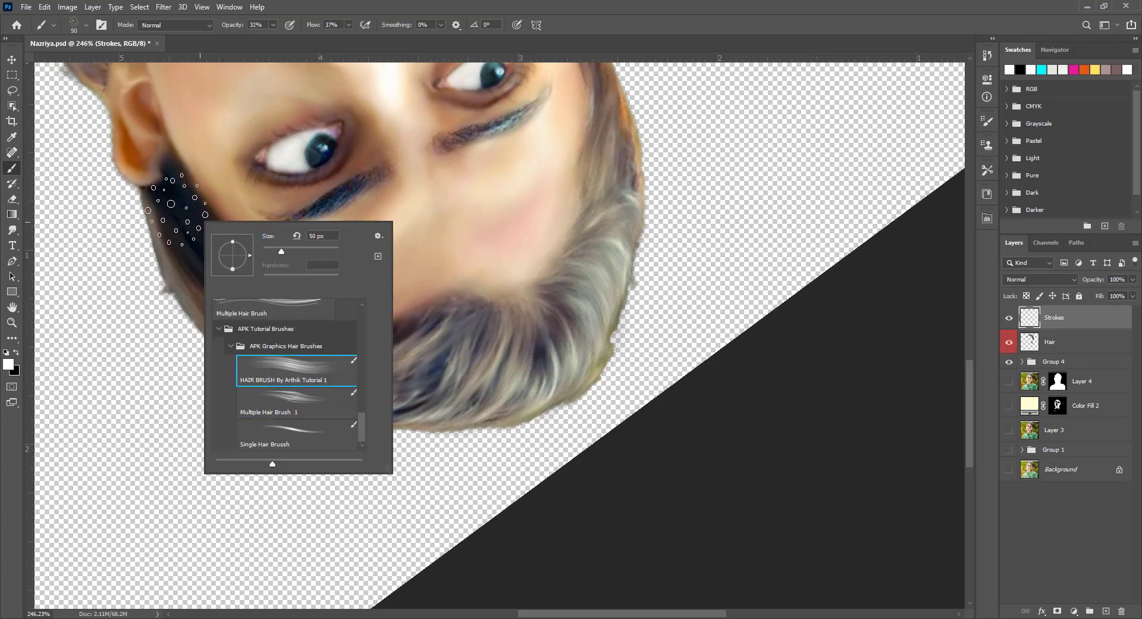
pyautogui.press('Return')
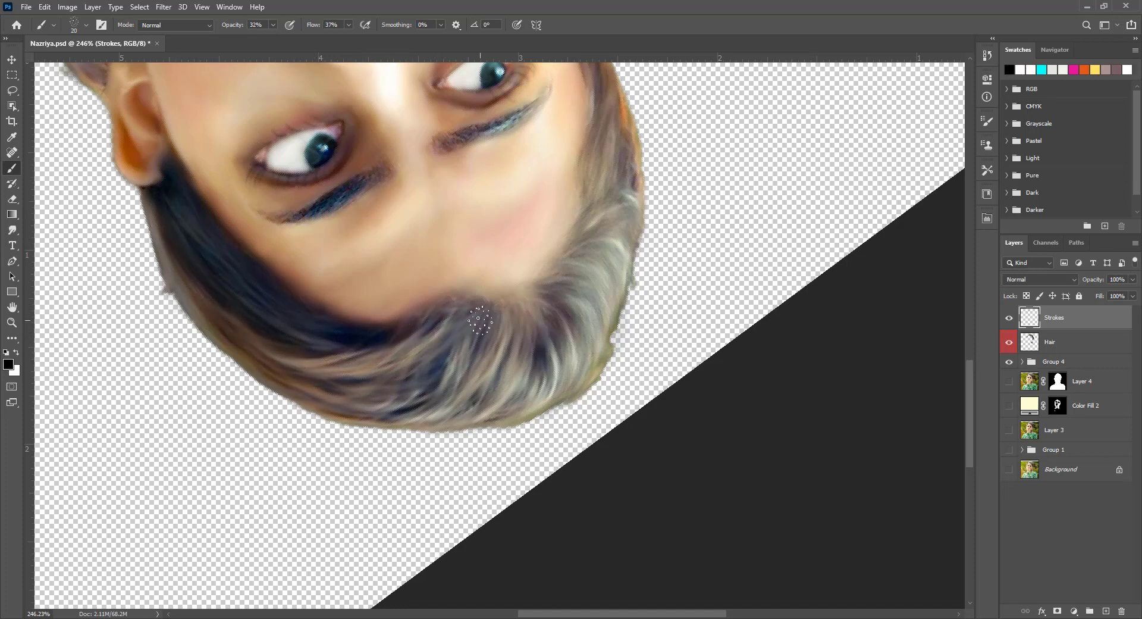
pyautogui.press('r')
pyautogui.moveTo(609, 250)
pyautogui.mouseDown()
pyautogui.moveTo(587, 485)
pyautogui.moveTo(651, 339)
pyautogui.moveTo(535, 302)
pyautogui.moveTo(472, 360)
pyautogui.mouseUp()
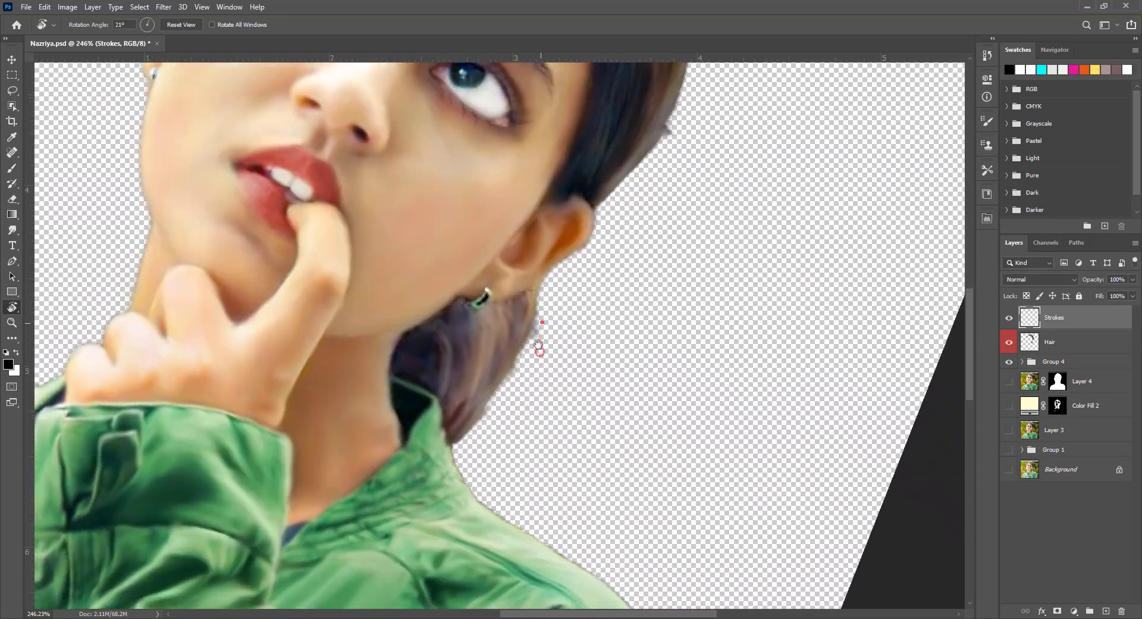
pyautogui.press('x')
pyautogui.press('b')
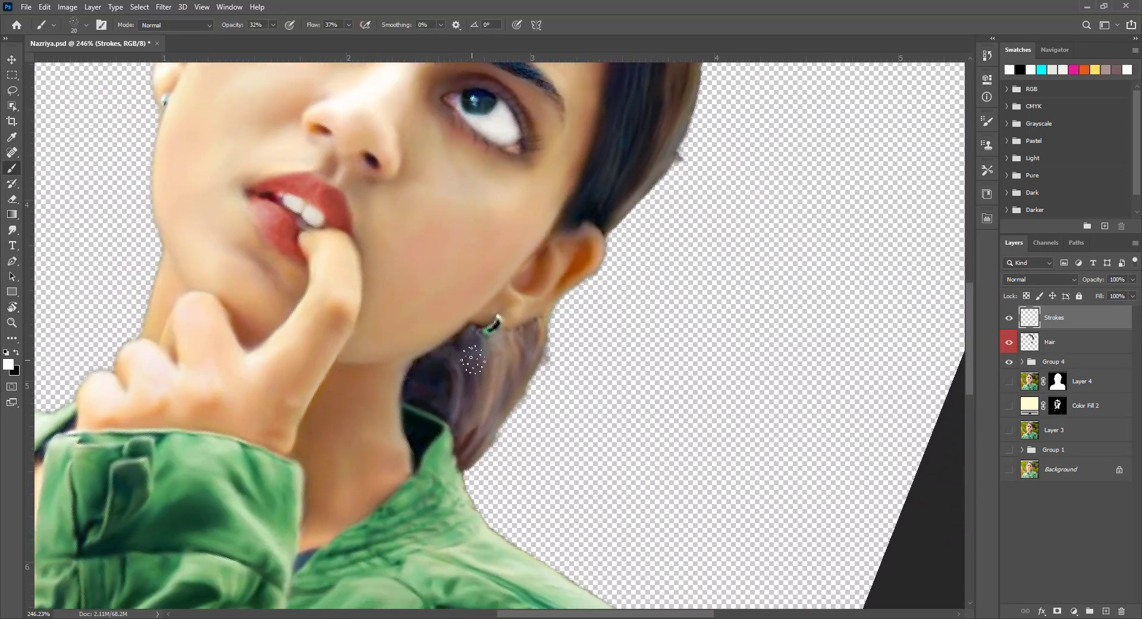
pyautogui.moveTo(470, 440); pyautogui.dragTo(472, 350)
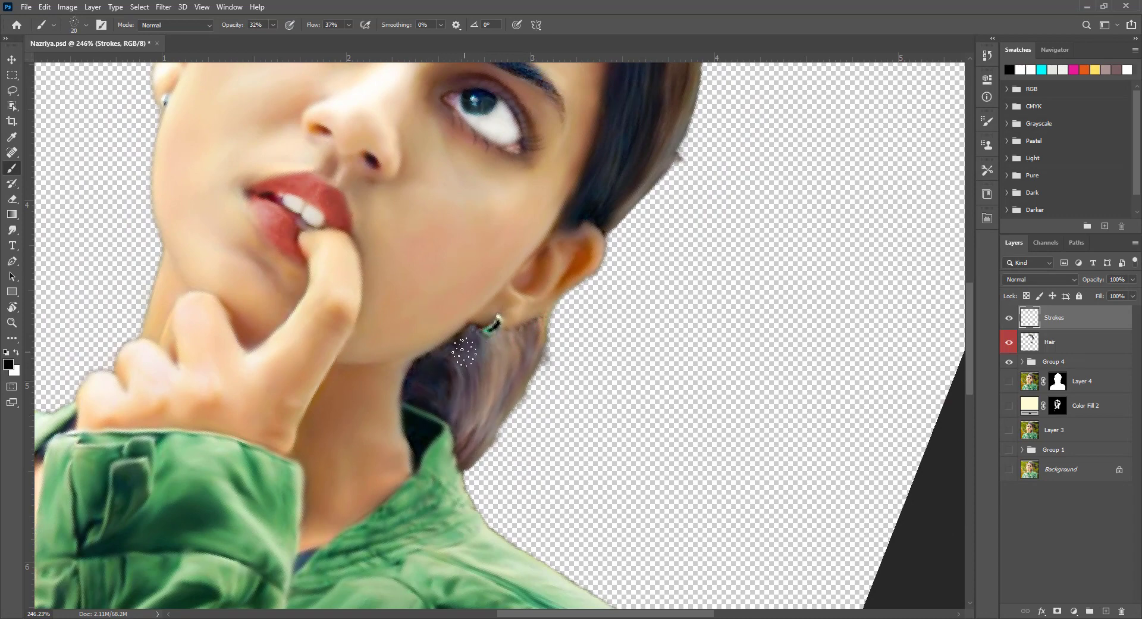
# Step: Paint dark strands along the hair flow, across the top of the hair and the left hairline
pyautogui.scroll(5, 526, 190)
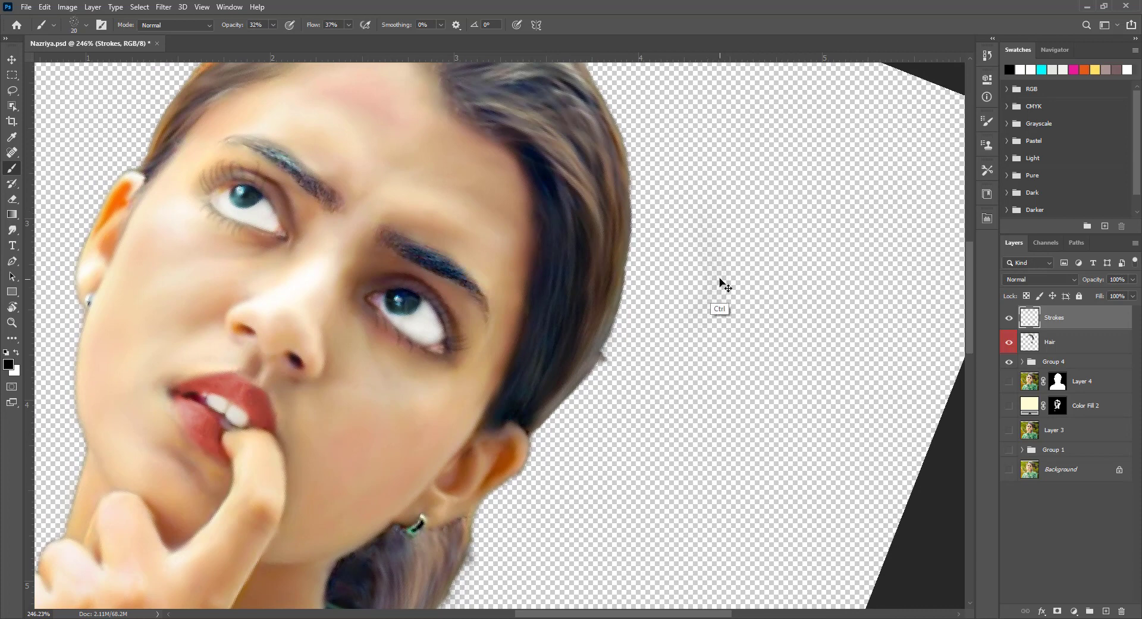
pyautogui.click(272, 25)
pyautogui.scroll(2, 595, 238)
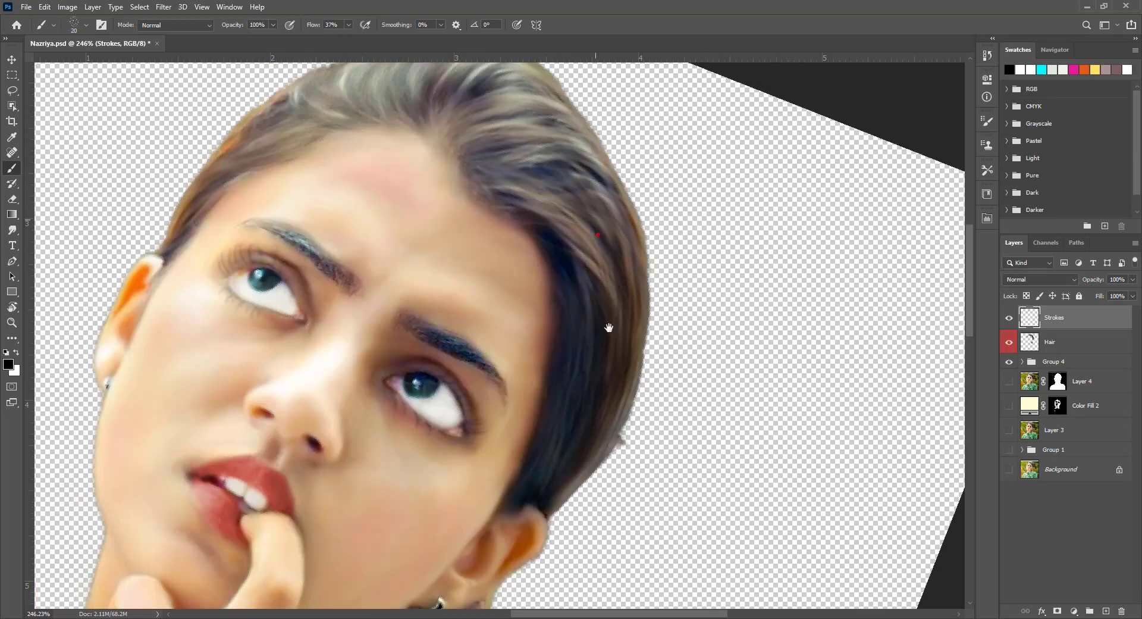
pyautogui.scroll(2, 607, 326)
pyautogui.moveTo(490, 228)
pyautogui.mouseDown()
pyautogui.moveTo(601, 331)
pyautogui.moveTo(595, 232)
pyautogui.mouseUp()
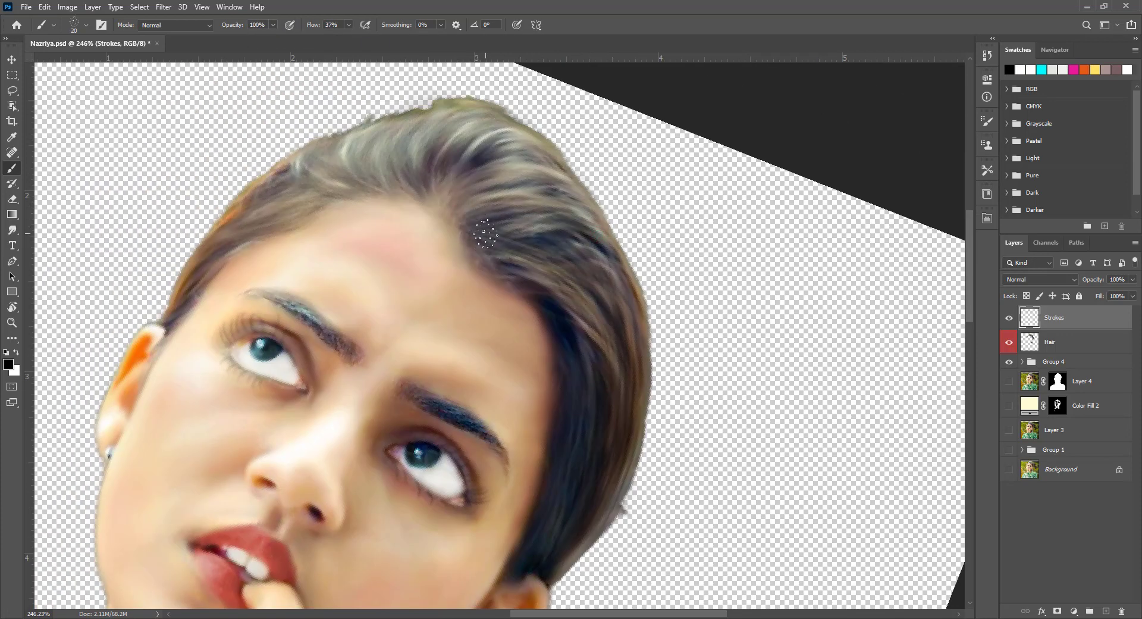
pyautogui.moveTo(476, 190); pyautogui.dragTo(580, 205)
pyautogui.moveTo(452, 119)
pyautogui.mouseDown()
pyautogui.moveTo(512, 164)
pyautogui.moveTo(404, 175)
pyautogui.mouseUp()
pyautogui.moveTo(484, 113); pyautogui.dragTo(347, 172)
pyautogui.moveTo(294, 202); pyautogui.dragTo(224, 238)
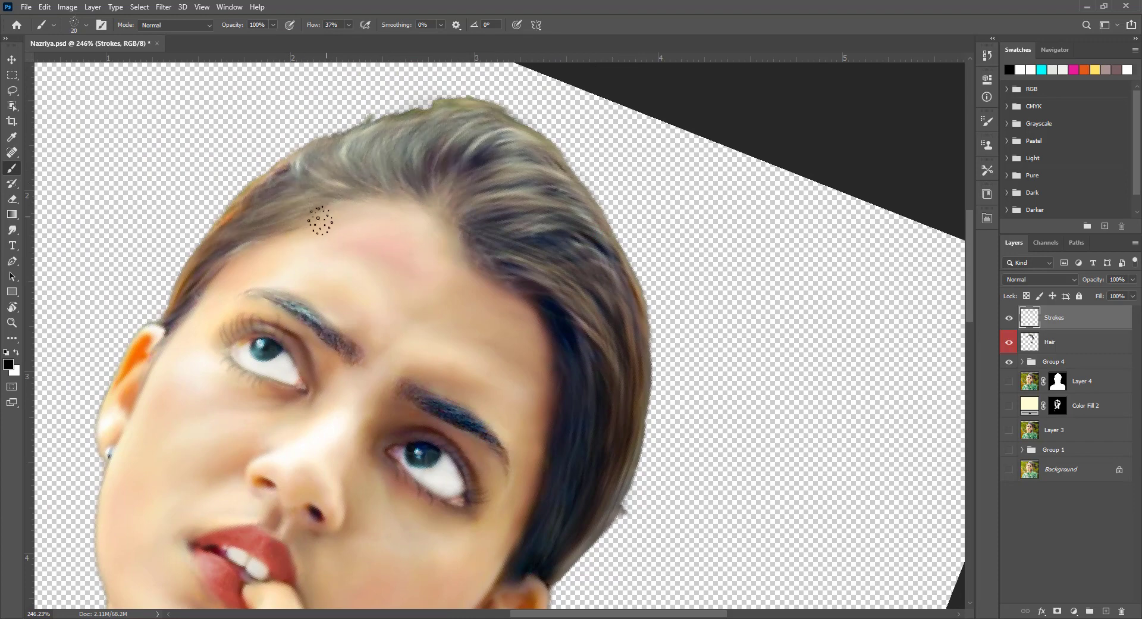
# Step: Undo trial light strands, lower brush opacity to 58%, and reset the view to 0° at 100%
pyautogui.scroll(-5, 278, 191)
pyautogui.hscroll(2, 465, 275)
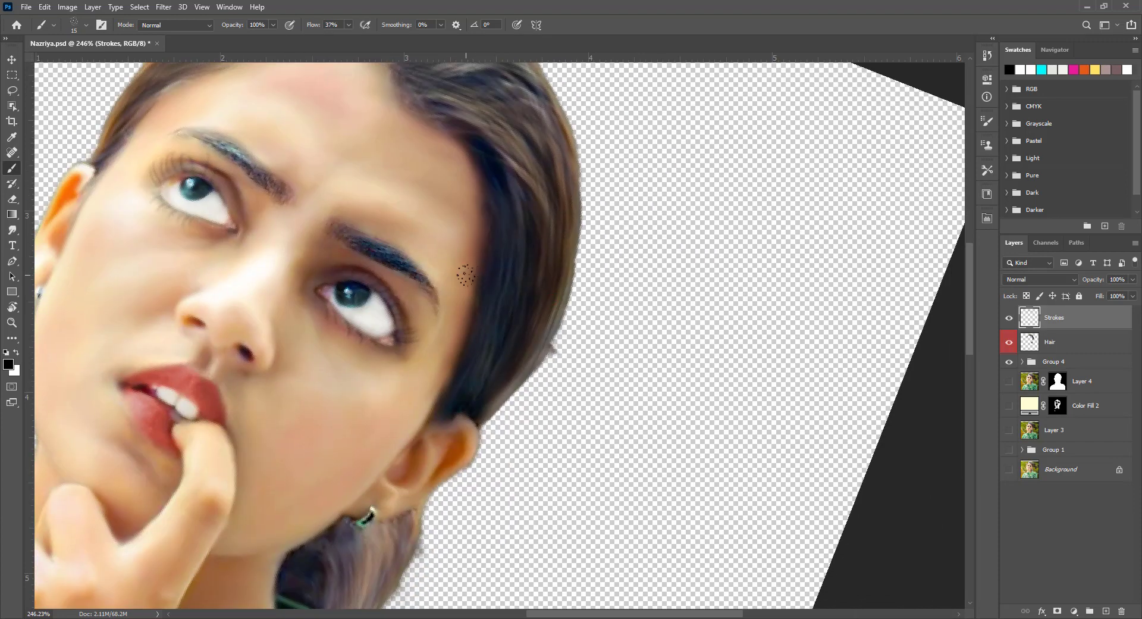
pyautogui.press('x')
pyautogui.moveTo(507, 182)
pyautogui.mouseDown()
pyautogui.moveTo(488, 333)
pyautogui.moveTo(464, 393)
pyautogui.mouseUp()
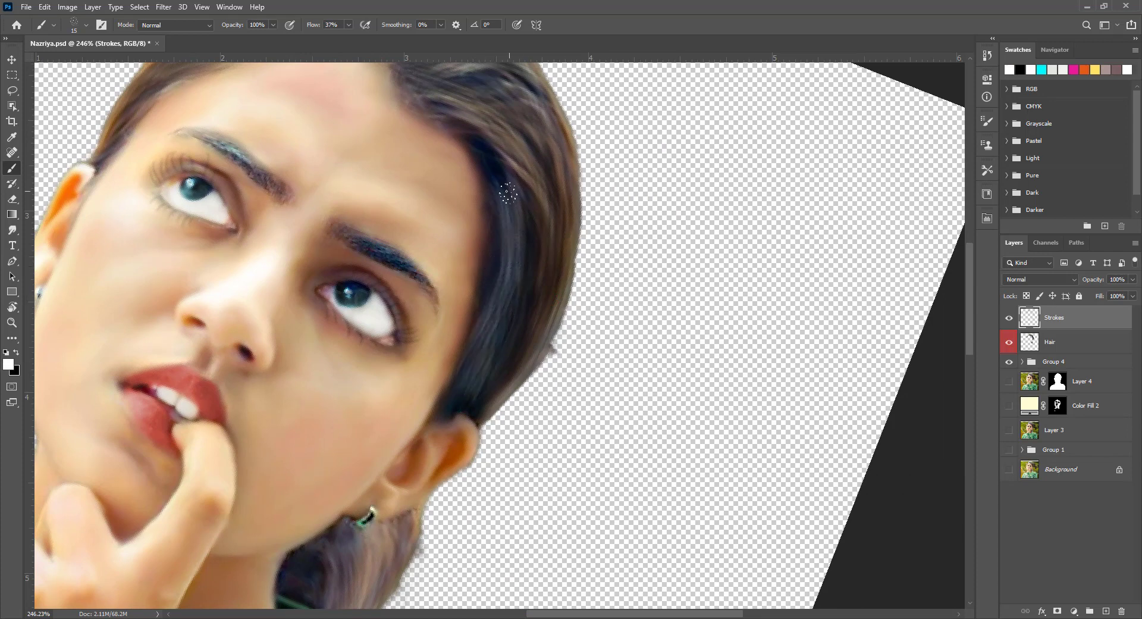
pyautogui.hotkey('ctrl', 'z')
pyautogui.hotkey('ctrl', 'z')
pyautogui.moveTo(273, 25); pyautogui.dragTo(252, 41)
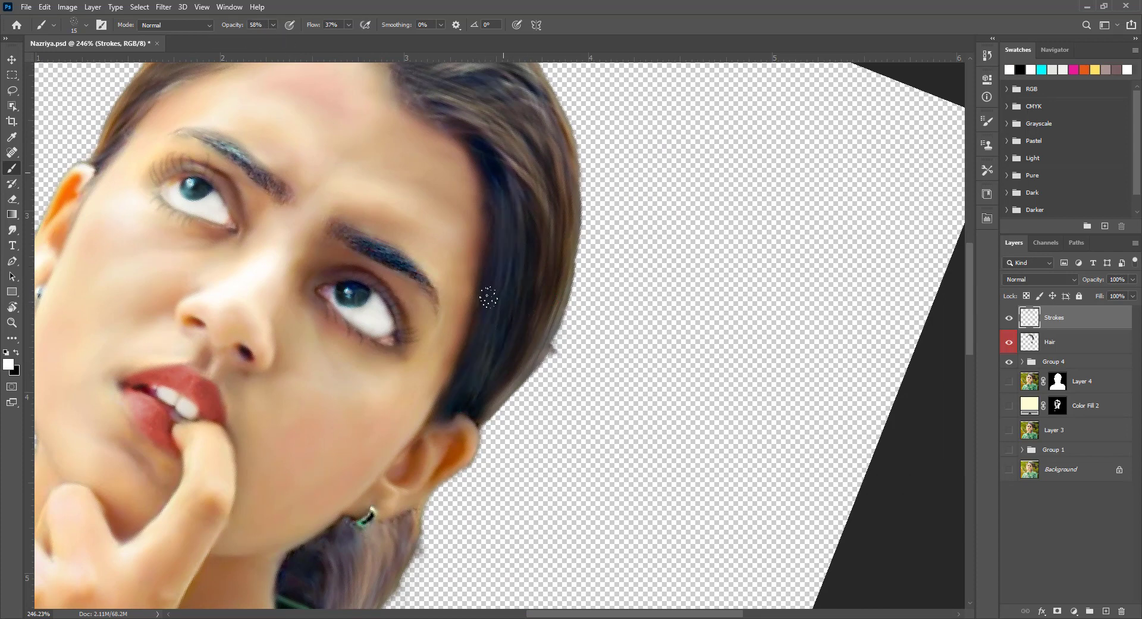
pyautogui.press('r')
pyautogui.moveTo(479, 365); pyautogui.dragTo(452, 299)
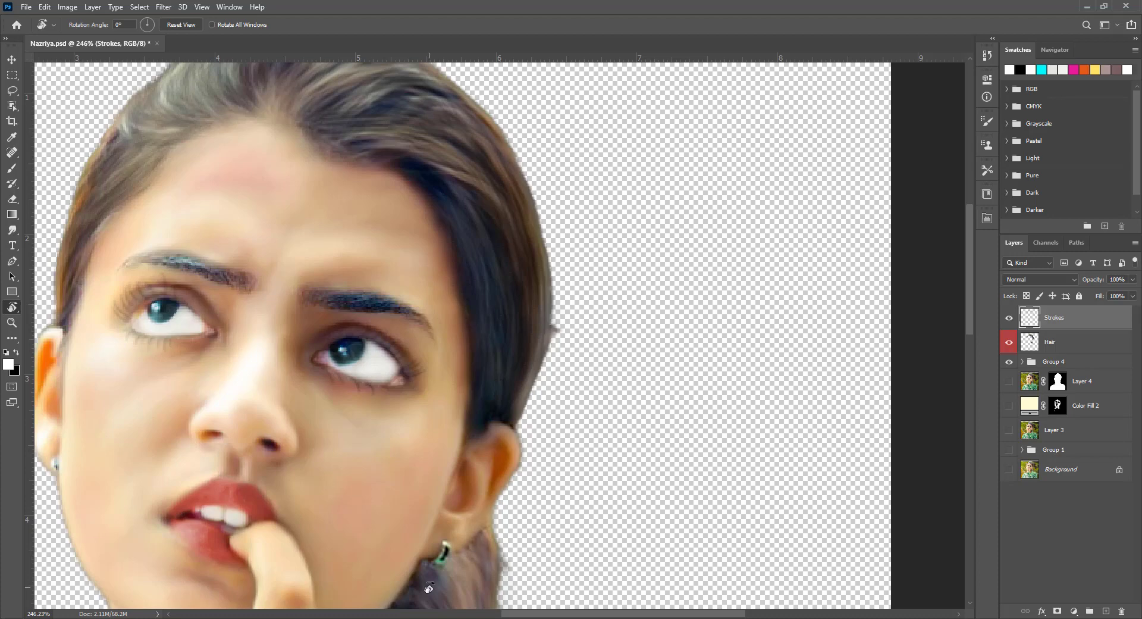
pyautogui.hotkey('ctrl', '1')
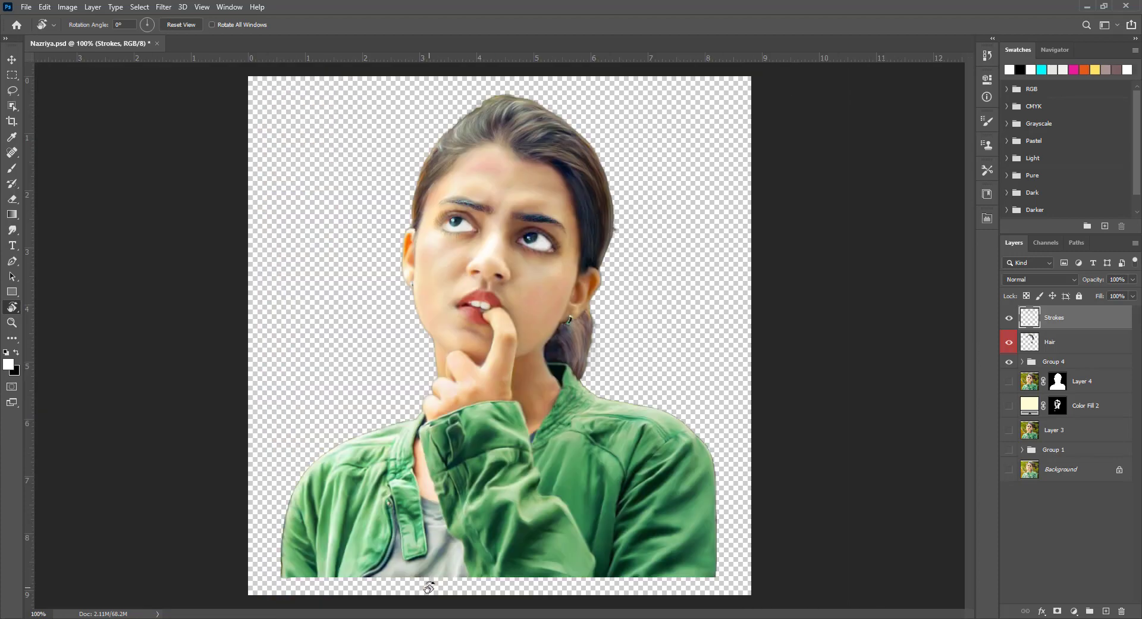
# Step: Zoom in on the forehead and eyes and add a new empty layer above Strokes
pyautogui.press('z')
pyautogui.moveTo(476, 333); pyautogui.dragTo(502, 387)
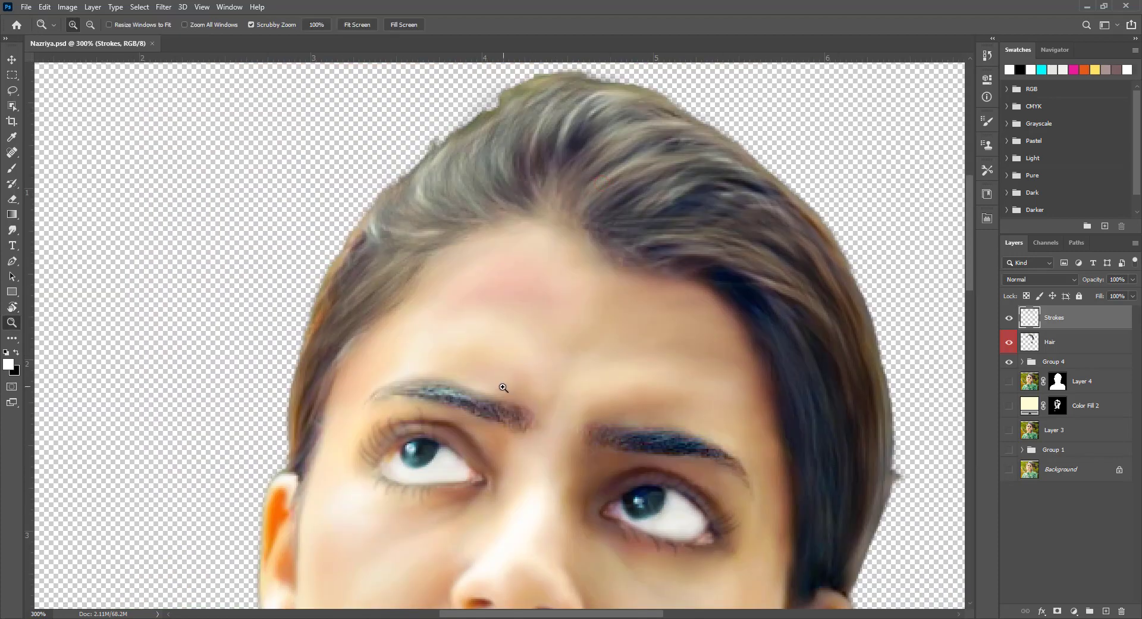
pyautogui.click(1107, 611)
# Step: Try smudging the left eyebrow with Sampled Brush 1 at 9 px, then undo the strokes
pyautogui.moveTo(459, 502)
pyautogui.mouseDown()
pyautogui.moveTo(518, 466)
pyautogui.moveTo(458, 498)
pyautogui.mouseUp()
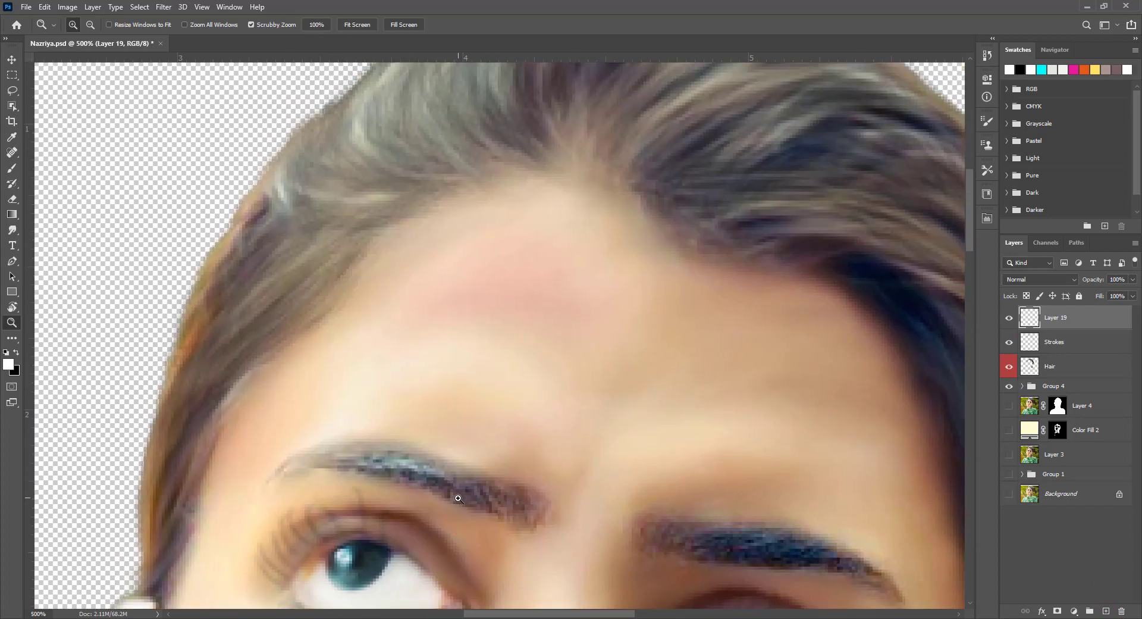
pyautogui.press('r')
pyautogui.rightClick(535, 484)
pyautogui.click(713, 450)
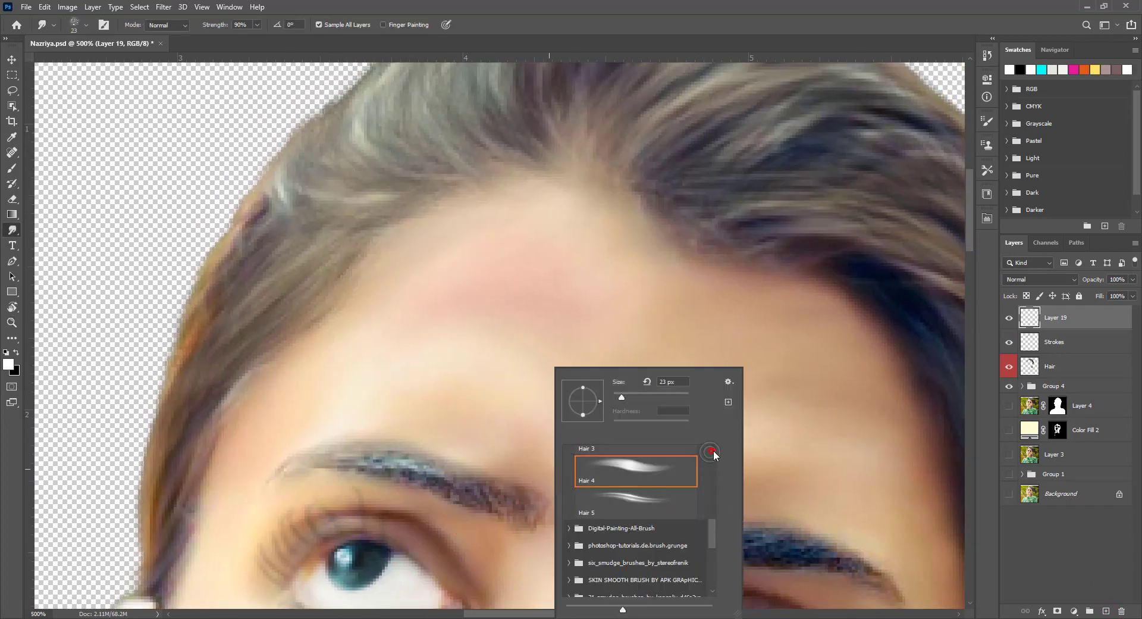
pyautogui.click(591, 565)
pyautogui.moveTo(711, 518); pyautogui.dragTo(706, 538)
pyautogui.click(629, 524)
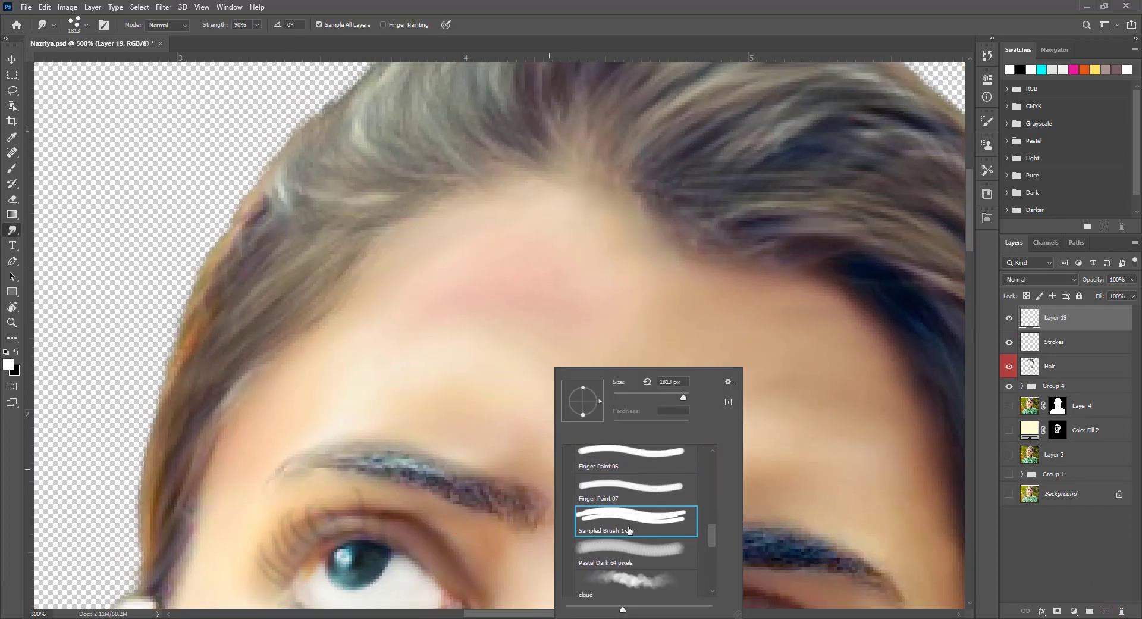
pyautogui.write('9')
pyautogui.press('Return')
pyautogui.moveTo(464, 489)
pyautogui.mouseDown()
pyautogui.moveTo(523, 511)
pyautogui.moveTo(429, 476)
pyautogui.moveTo(298, 474)
pyautogui.mouseUp()
pyautogui.hotkey('ctrl', 'z')
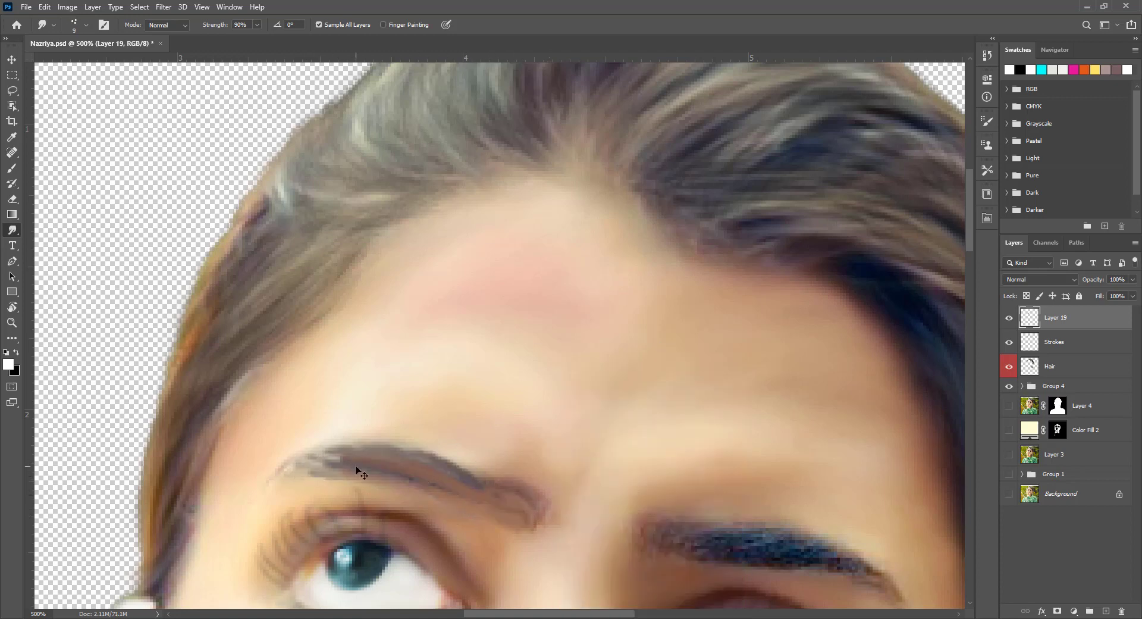
pyautogui.hotkey('ctrl', 'z')
pyautogui.hotkey('ctrl', 'z')
pyautogui.hotkey('ctrl', 'z')
# Step: Trace a curved Pen path around the left eyebrow
pyautogui.press('p')
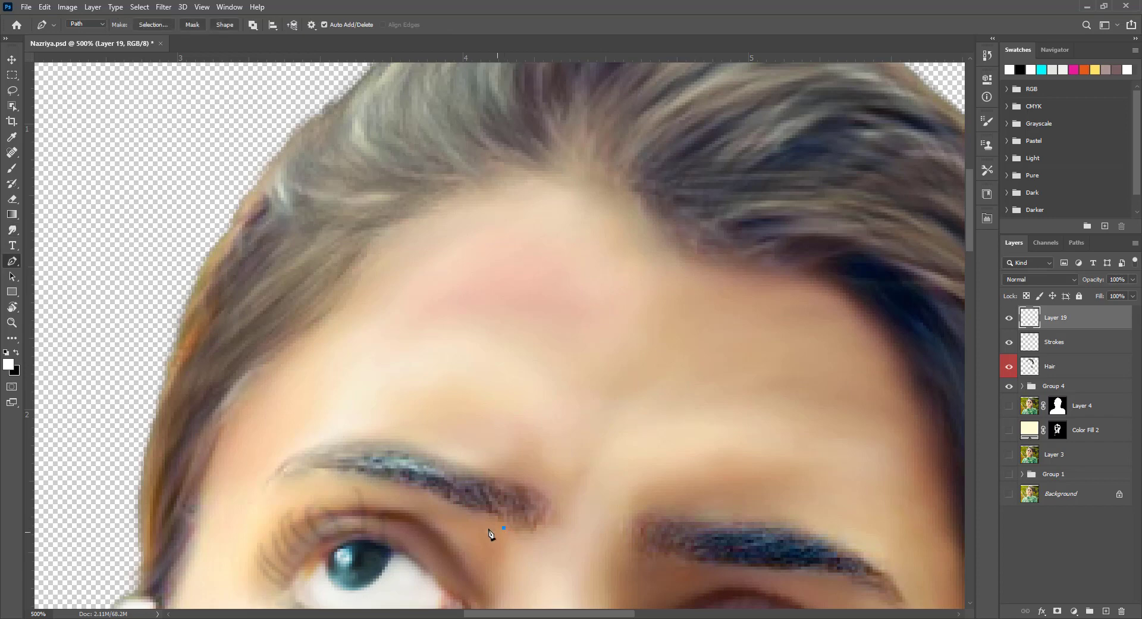
pyautogui.click(504, 528)
pyautogui.moveTo(278, 482); pyautogui.dragTo(199, 527)
pyautogui.keyDown('alt'); pyautogui.click(277, 482); pyautogui.keyUp('alt')
pyautogui.moveTo(364, 435); pyautogui.dragTo(459, 438)
pyautogui.keyDown('alt'); pyautogui.click(364, 436); pyautogui.keyUp('alt')
pyautogui.moveTo(548, 507); pyautogui.dragTo(581, 555)
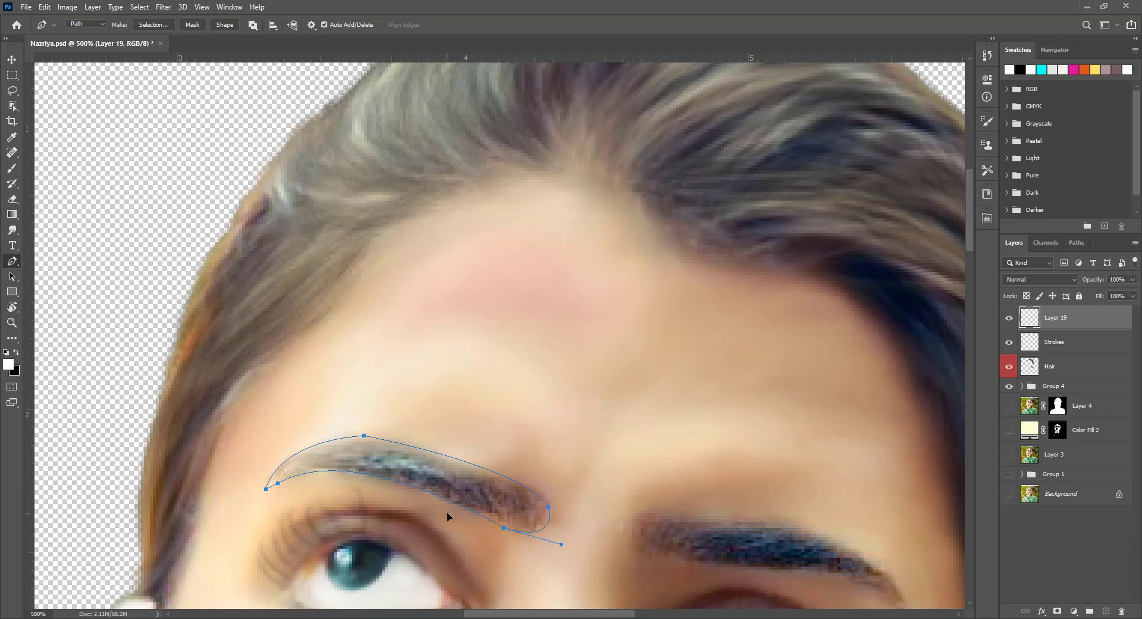
# Step: Pan to the right eyebrow and outline it with a closed curved path
pyautogui.moveTo(669, 474); pyautogui.dragTo(593, 453)
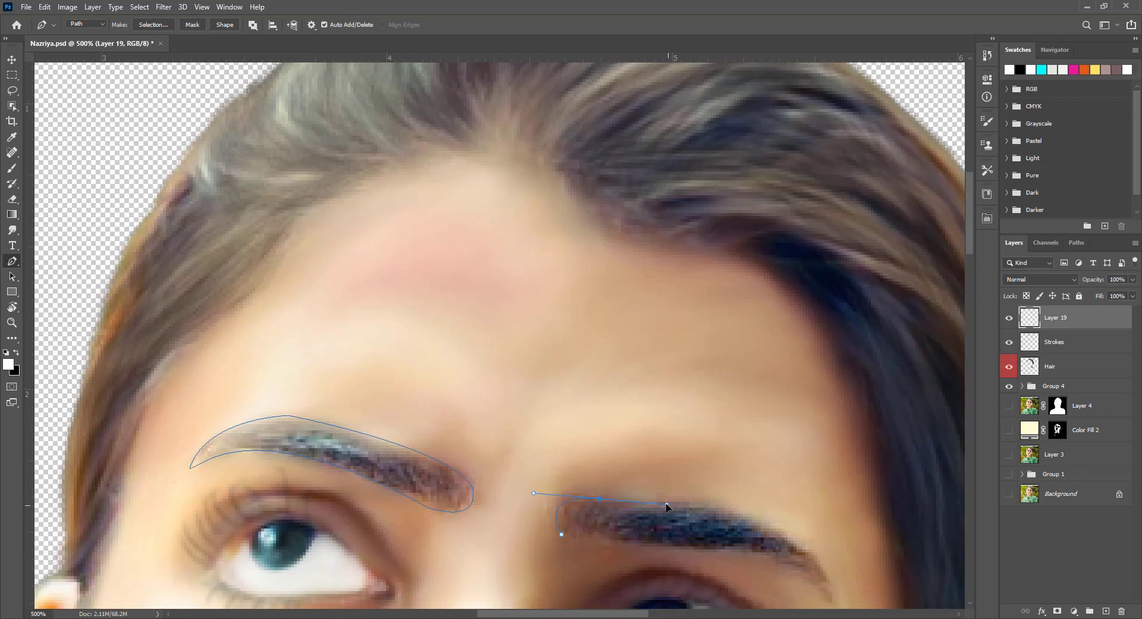
pyautogui.moveTo(729, 475); pyautogui.dragTo(629, 388)
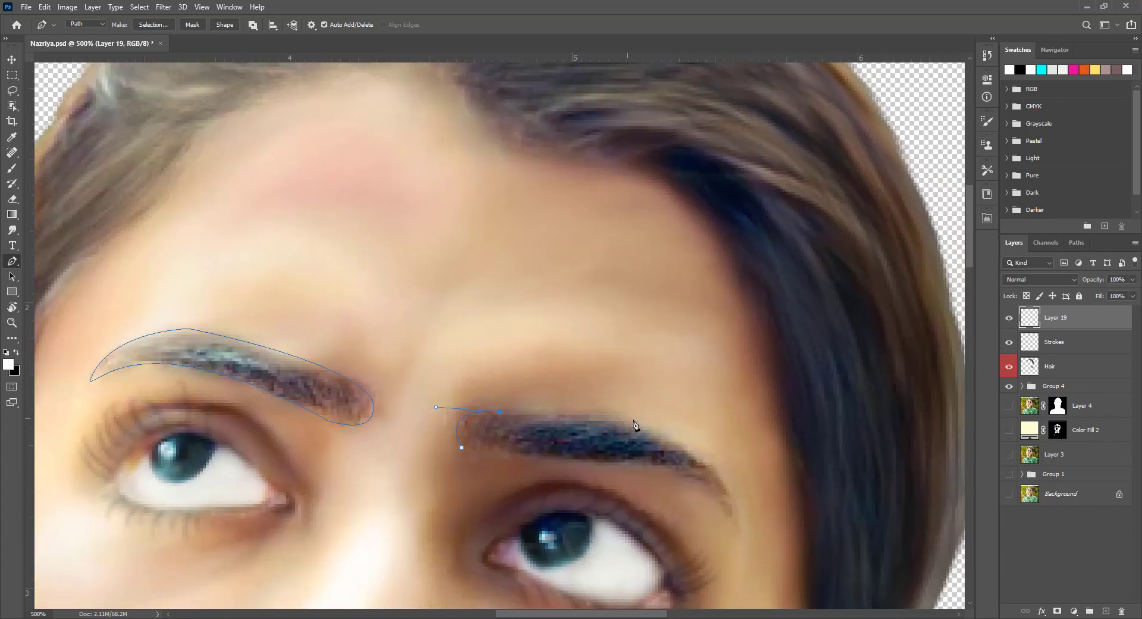
pyautogui.moveTo(744, 566); pyautogui.dragTo(735, 542)
pyautogui.moveTo(600, 466); pyautogui.dragTo(588, 466)
pyautogui.moveTo(504, 476); pyautogui.dragTo(369, 479)
pyautogui.keyDown('alt'); pyautogui.click(592, 463); pyautogui.keyUp('alt')
pyautogui.click(462, 447)
# Step: Turn both eyebrow paths into an active selection, viewing the image at 100%
pyautogui.rightClick(560, 443)
pyautogui.click(583, 233)
pyautogui.click(632, 172)
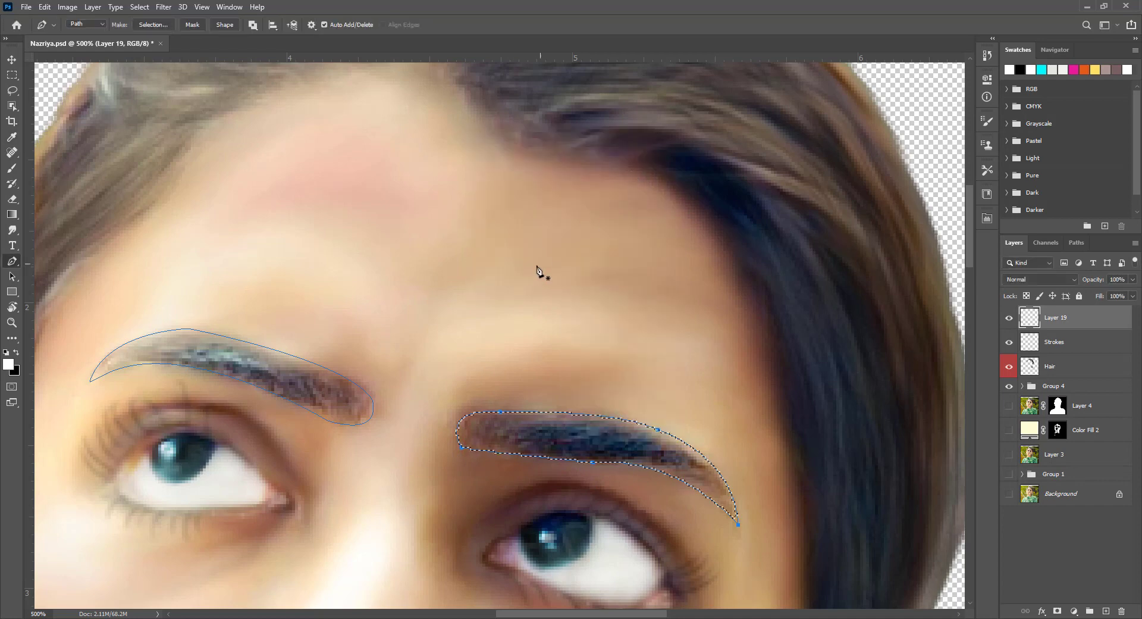
pyautogui.click(1077, 242)
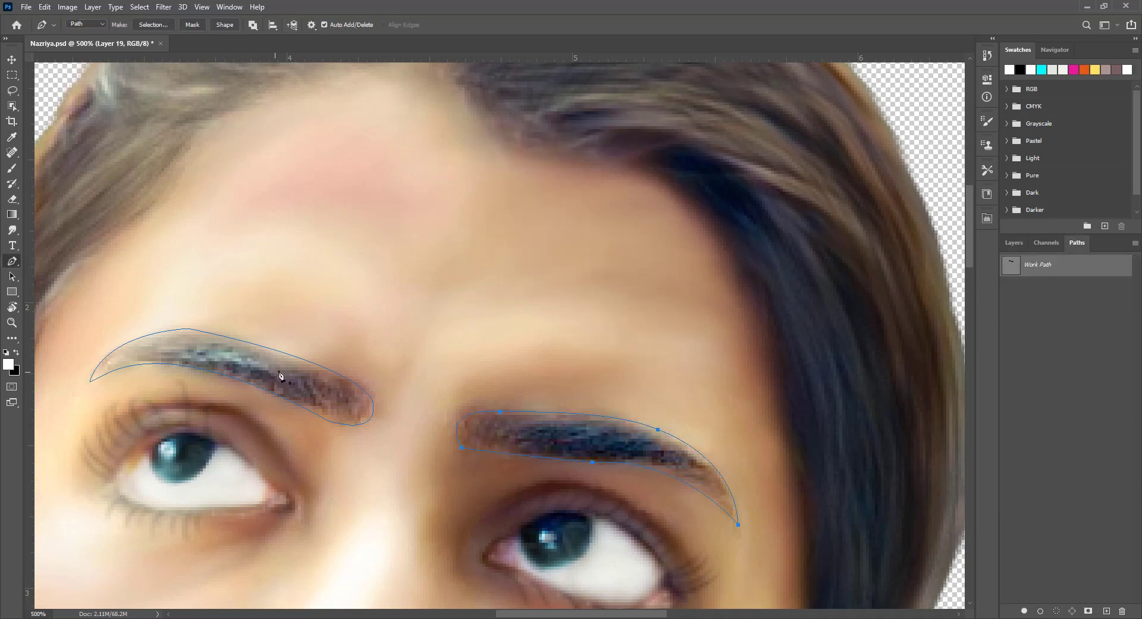
pyautogui.press('v')
pyautogui.press('a')
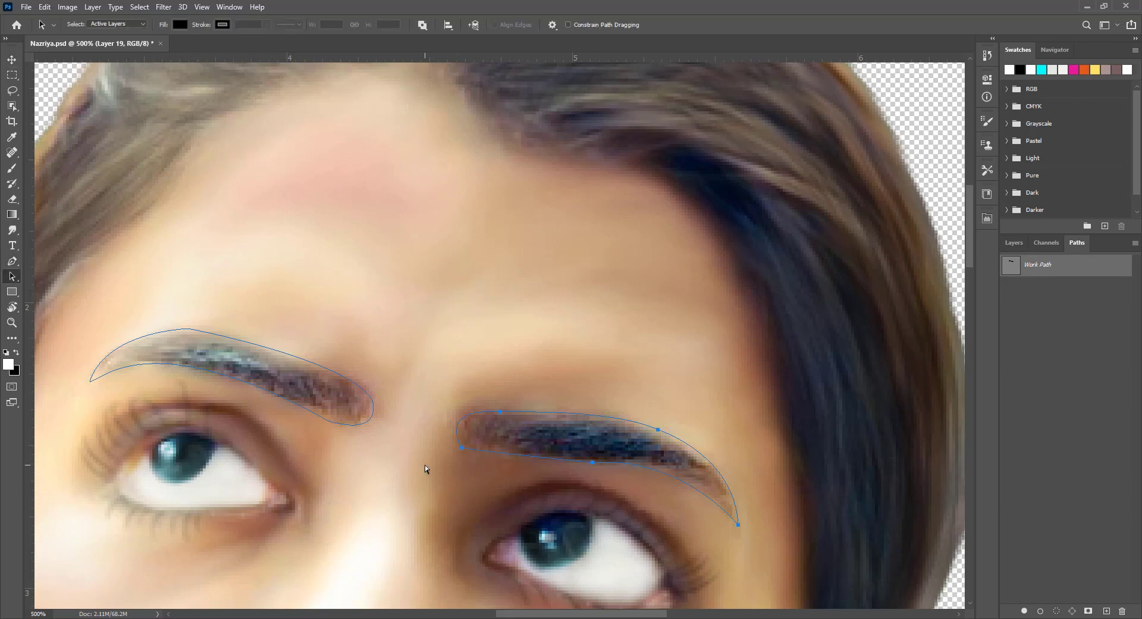
pyautogui.hotkey('ctrl', '1')
pyautogui.rightClick(482, 206)
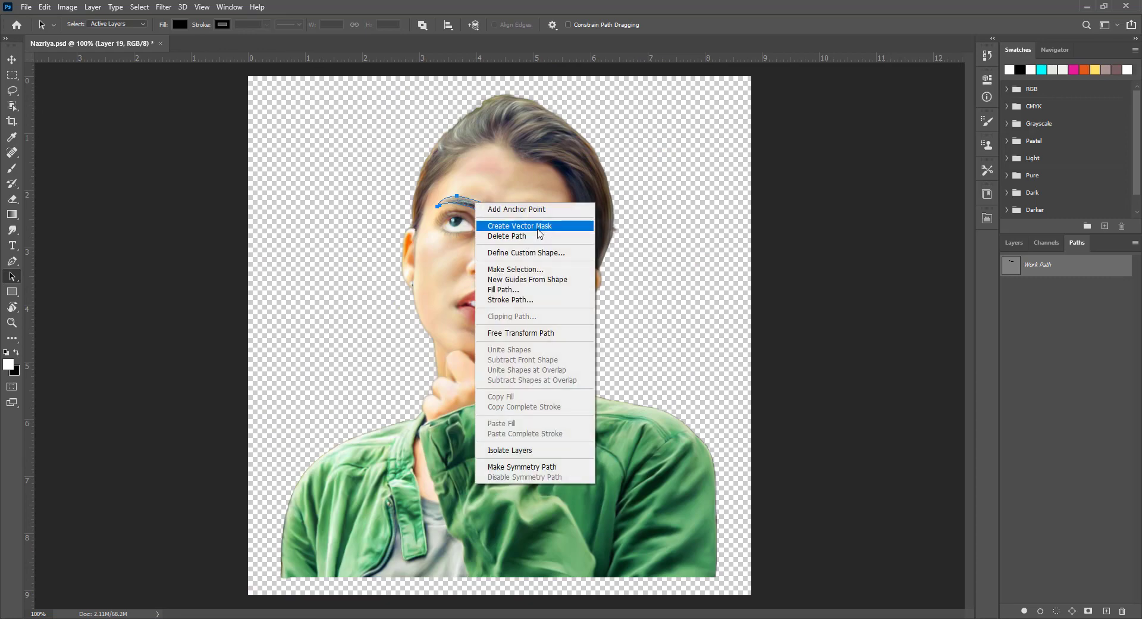
pyautogui.click(518, 271)
pyautogui.click(632, 173)
pyautogui.click(1014, 242)
# Step: Zoom in on the eyebrows and set the Smudge tool to a hair brush preset from the grunge folder
pyautogui.press('z')
pyautogui.moveTo(476, 178); pyautogui.dragTo(453, 312)
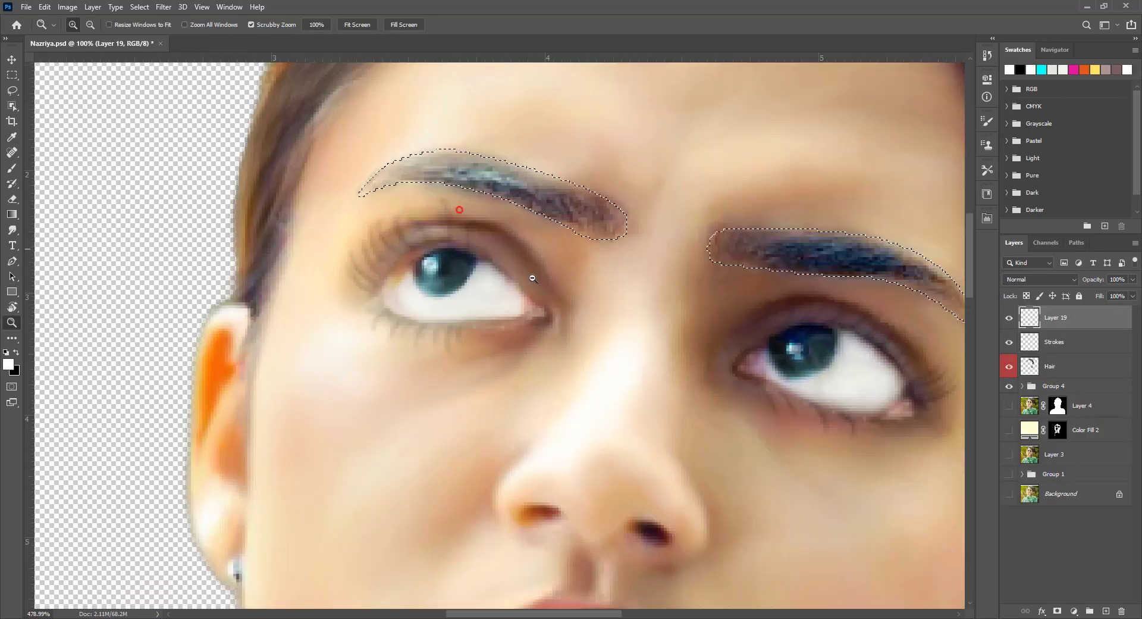
pyautogui.press('r')
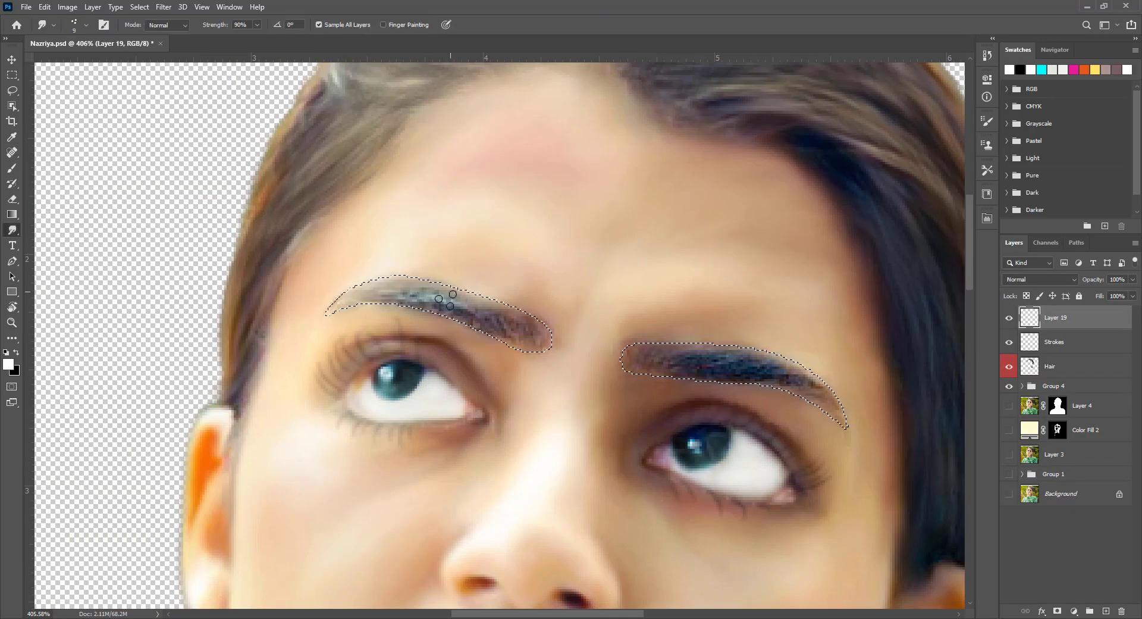
pyautogui.rightClick(486, 304)
pyautogui.scroll(-2, 535, 464)
pyautogui.scroll(-2, 503, 502)
pyautogui.click(503, 498)
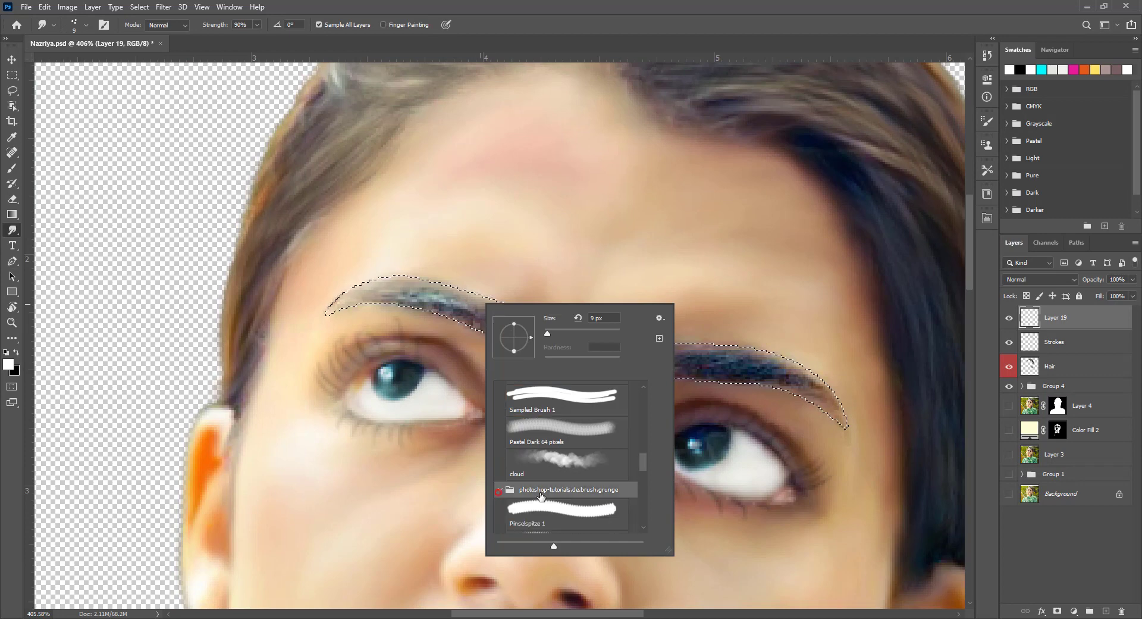
pyautogui.scroll(-3, 571, 458)
pyautogui.scroll(-2, 571, 458)
pyautogui.scroll(-3, 650, 493)
pyautogui.scroll(1, 650, 501)
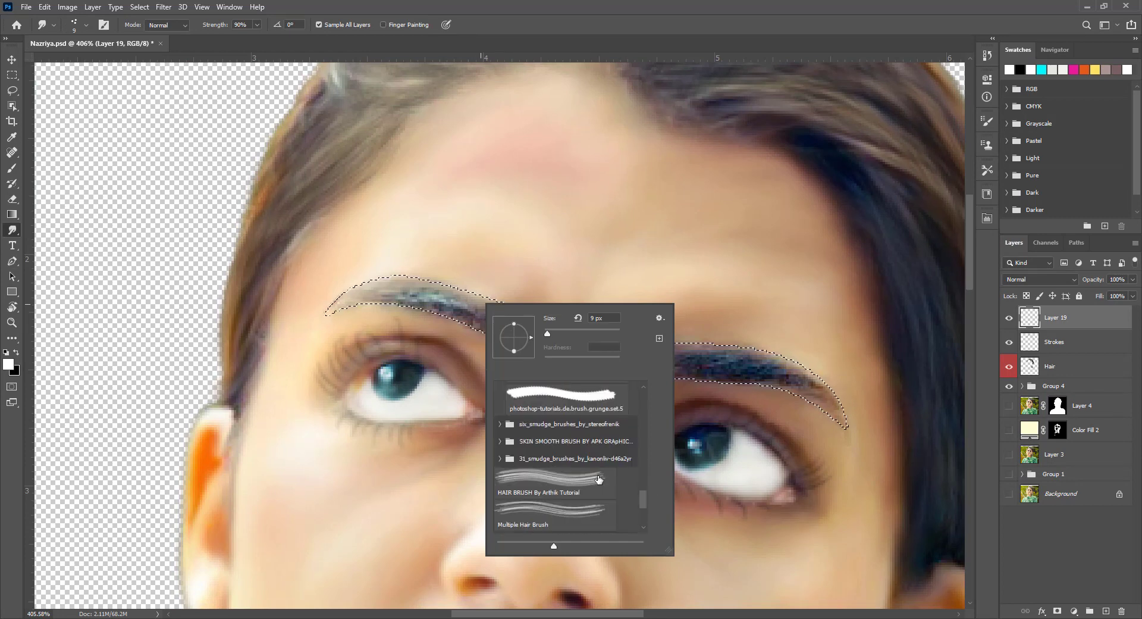
pyautogui.click(548, 475)
pyautogui.click(527, 482)
pyautogui.press('Return')
# Step: Smudge both eyebrows smooth inside the selection, then add empty Layer 20 above Layer 19
pyautogui.moveTo(458, 297)
pyautogui.mouseDown()
pyautogui.moveTo(455, 307)
pyautogui.moveTo(494, 322)
pyautogui.mouseUp()
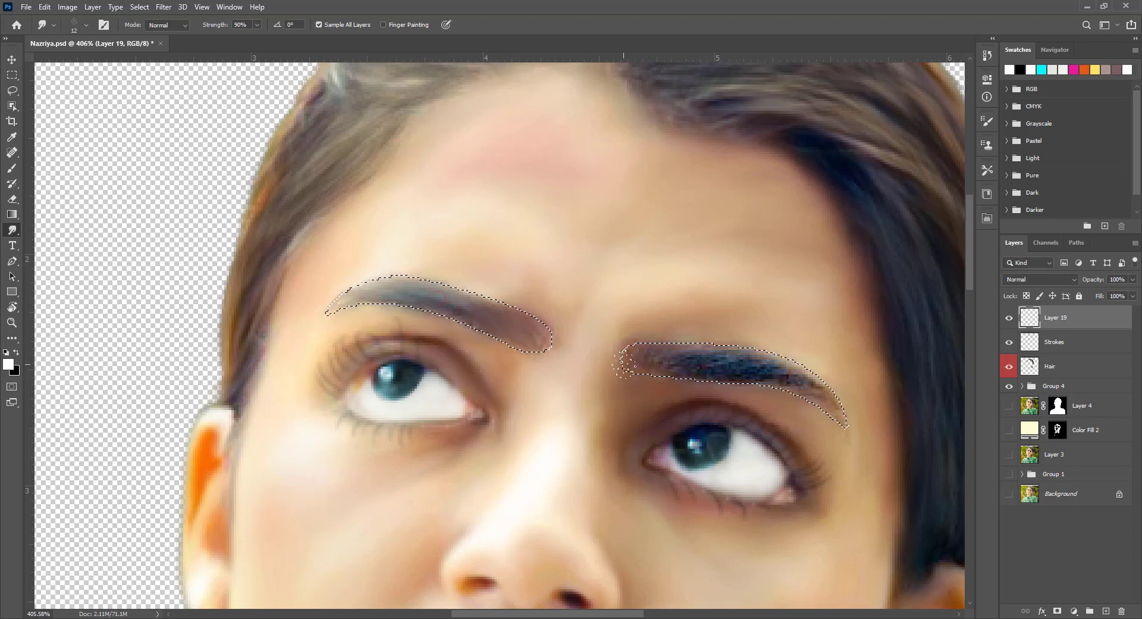
pyautogui.moveTo(785, 372); pyautogui.dragTo(699, 371)
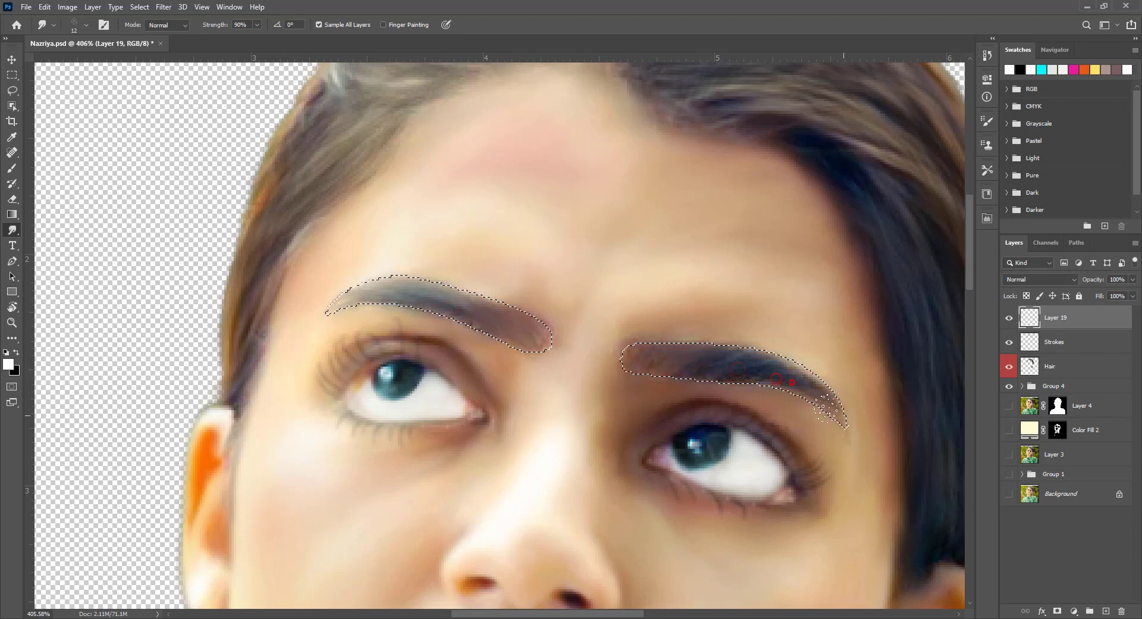
pyautogui.moveTo(818, 393); pyautogui.dragTo(659, 374)
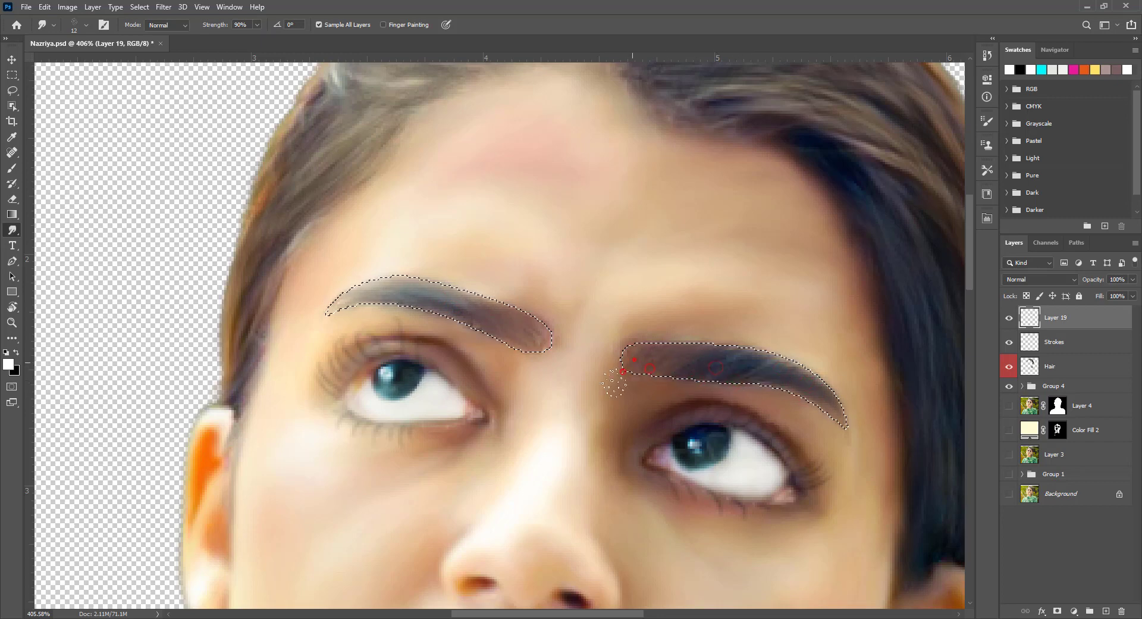
pyautogui.hotkey('ctrl', 'shift', 'alt', 'n')
# Step: Fill the eyebrow selection with a sampled dark brow colour, set to Soft Light at lowered opacity
pyautogui.press('i')
pyautogui.click(225, 441)
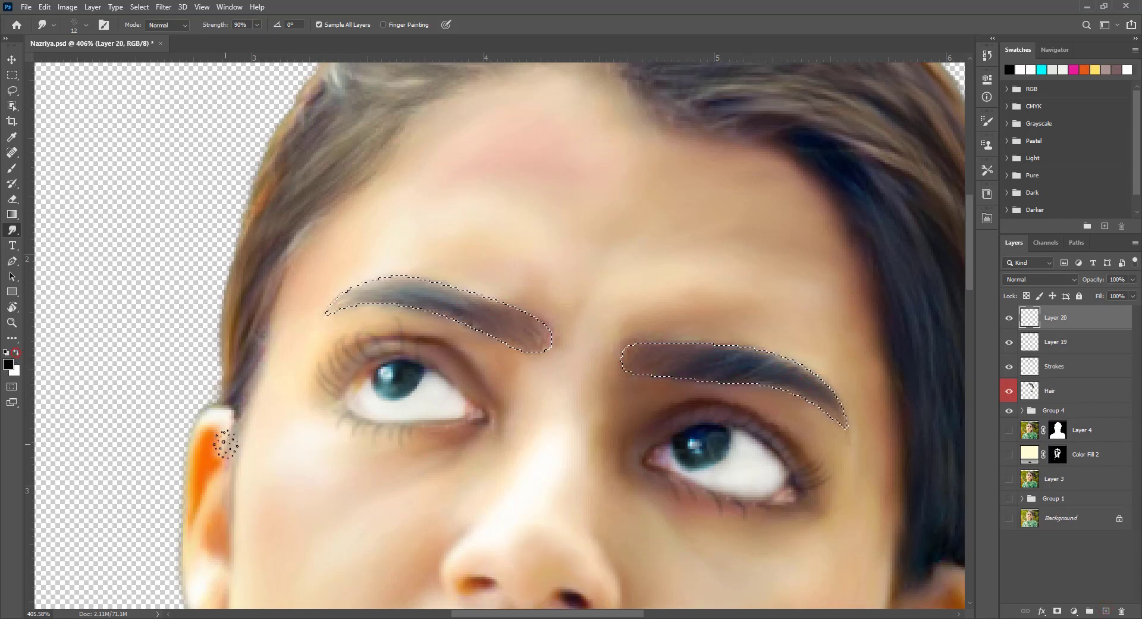
pyautogui.hotkey('shift', 'F5')
pyautogui.press('Return')
pyautogui.click(1040, 279)
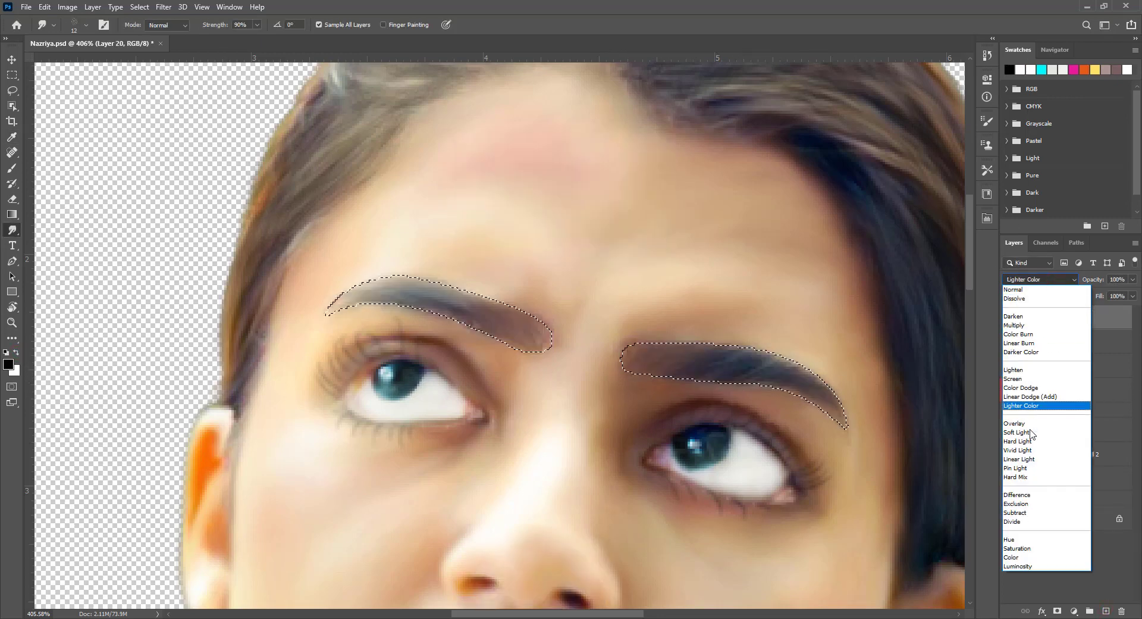
pyautogui.click(1038, 432)
pyautogui.moveTo(1133, 279); pyautogui.dragTo(1085, 299)
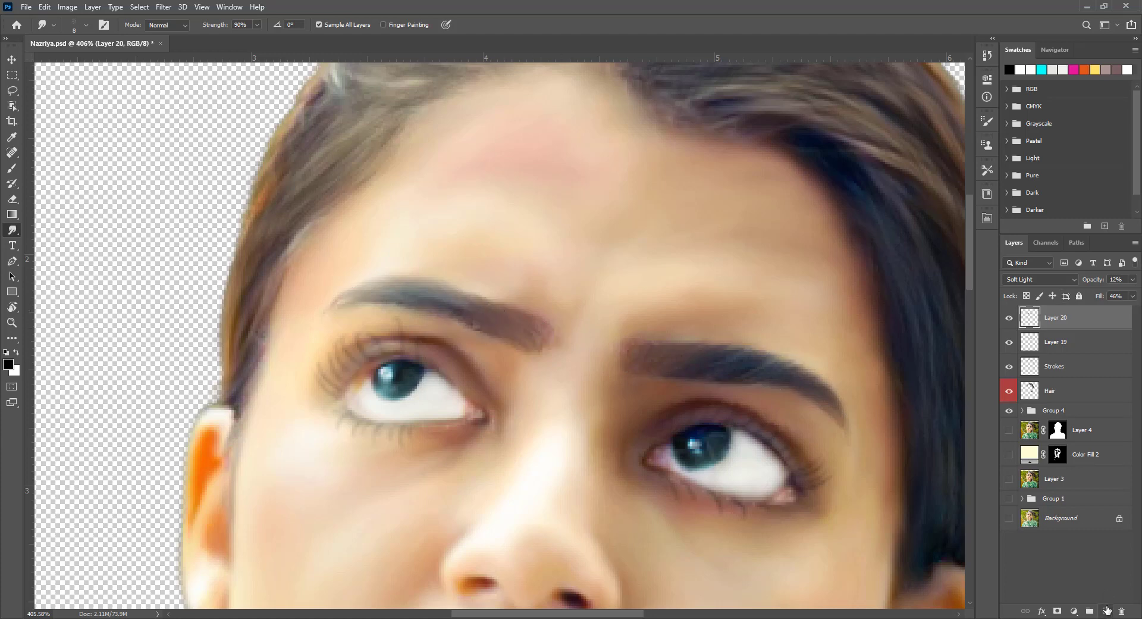
# Step: Add a new layer and set up a hair brush at 100% opacity
pyautogui.click(1105, 611)
pyautogui.press('b')
pyautogui.rightClick(528, 300)
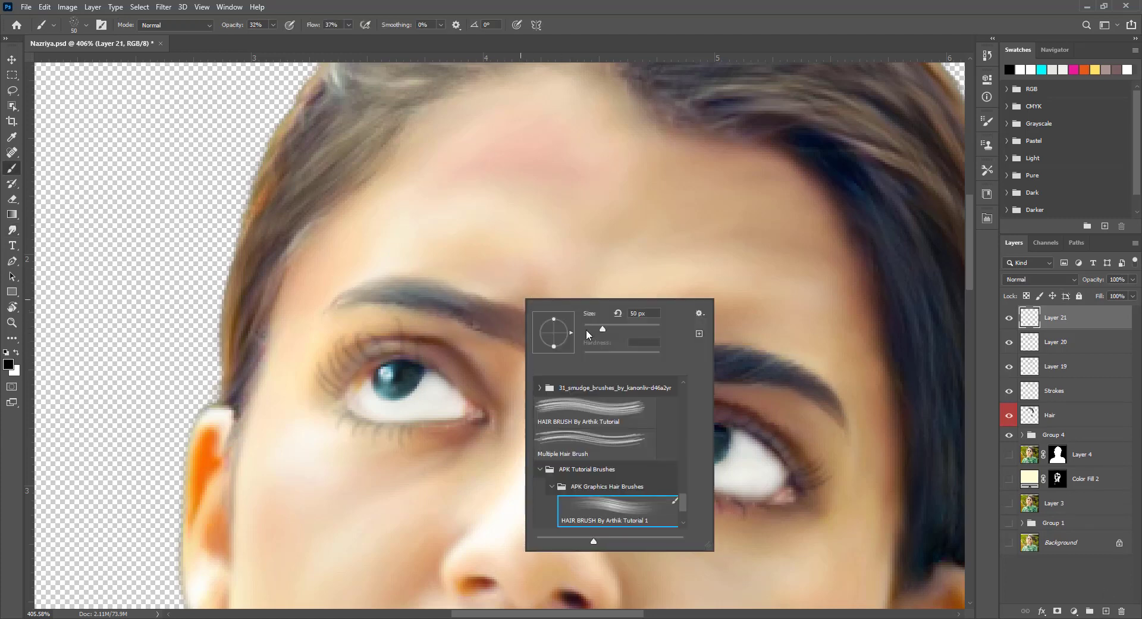
pyautogui.press('Return')
pyautogui.scroll(2, 516, 344)
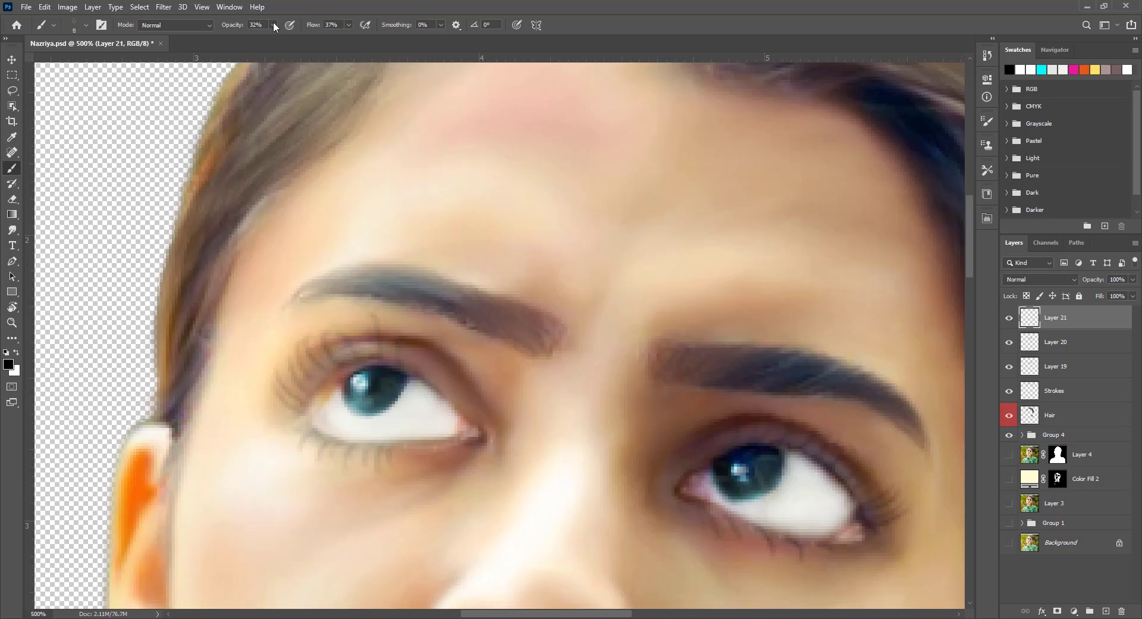
pyautogui.moveTo(274, 27); pyautogui.dragTo(319, 40)
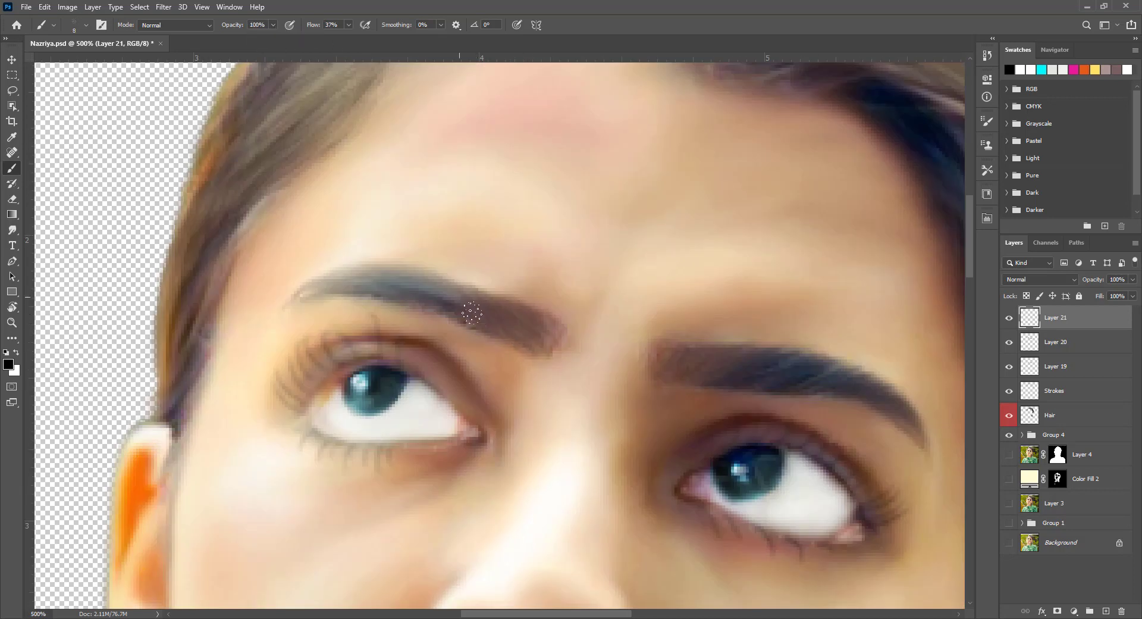
# Step: Paint dark hair strokes along the brow's upper edge and outer end at 100% flow
pyautogui.moveTo(399, 301); pyautogui.dragTo(379, 292)
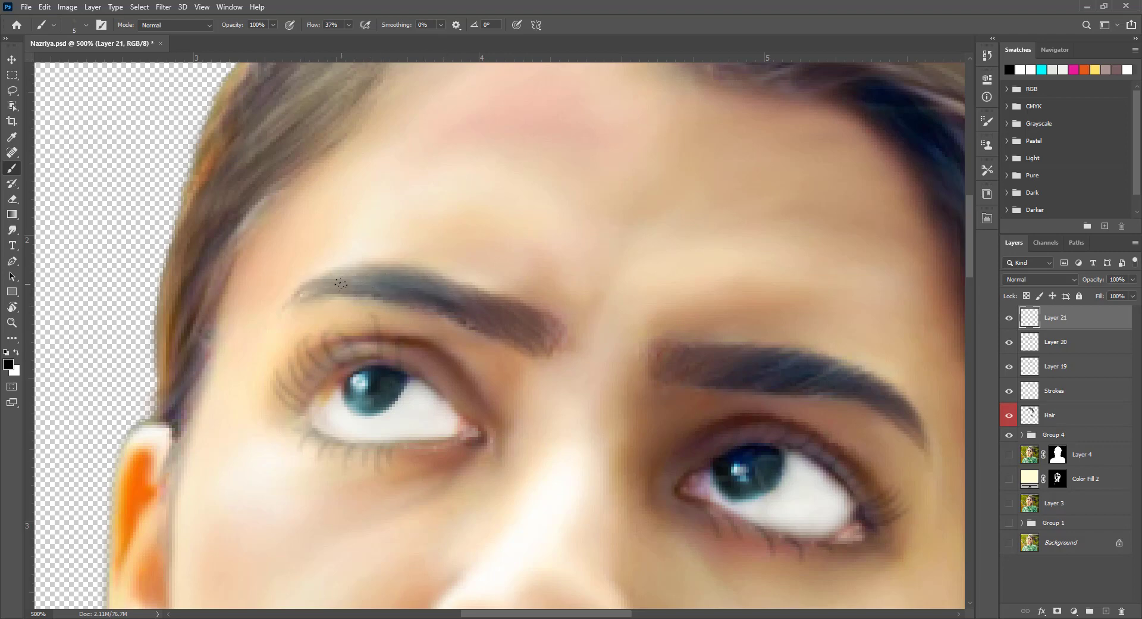
pyautogui.moveTo(349, 25); pyautogui.dragTo(411, 65)
pyautogui.moveTo(534, 320); pyautogui.dragTo(546, 325)
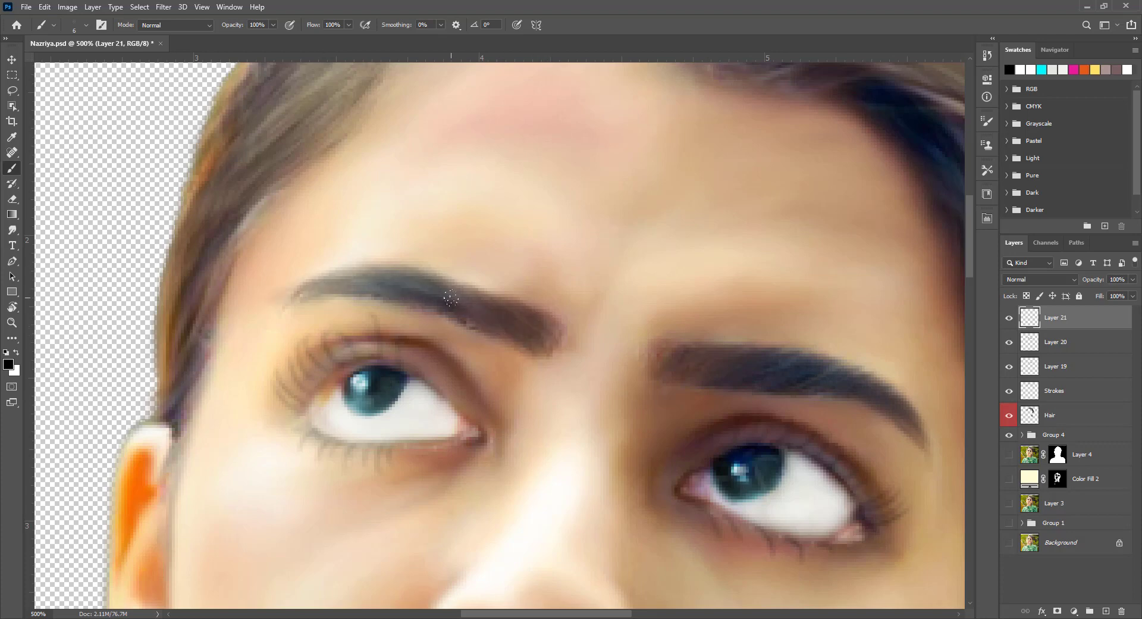
pyautogui.moveTo(506, 297); pyautogui.dragTo(455, 275)
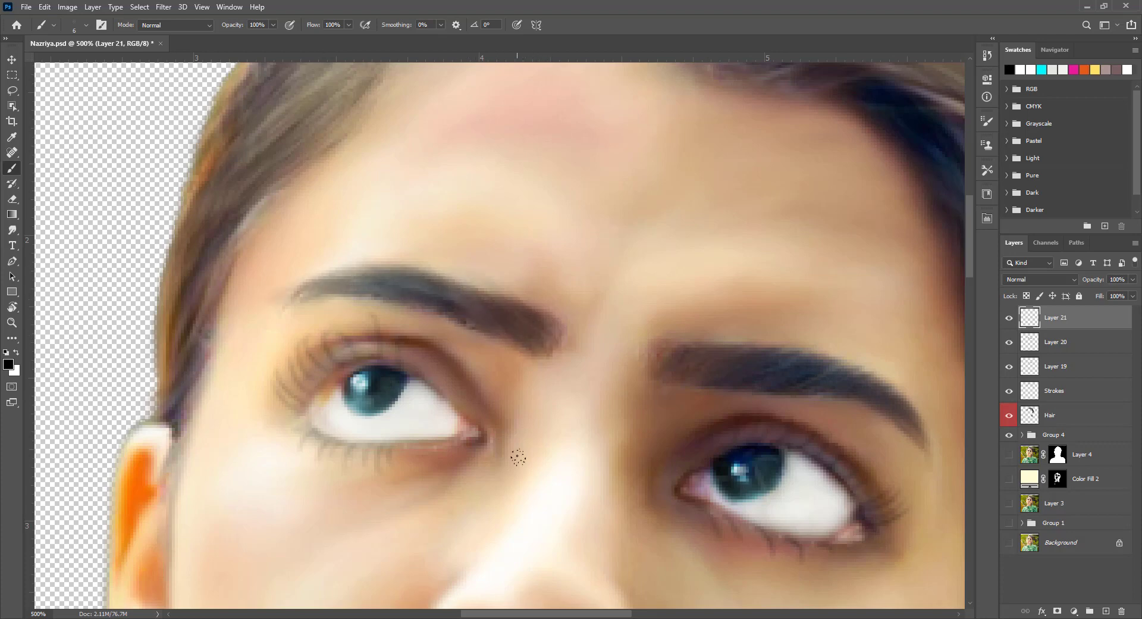
pyautogui.hotkey('ctrl', '0')
# Step: Select the eyebrow layers and toggle Layer 19's visibility to compare its effect
pyautogui.press('v')
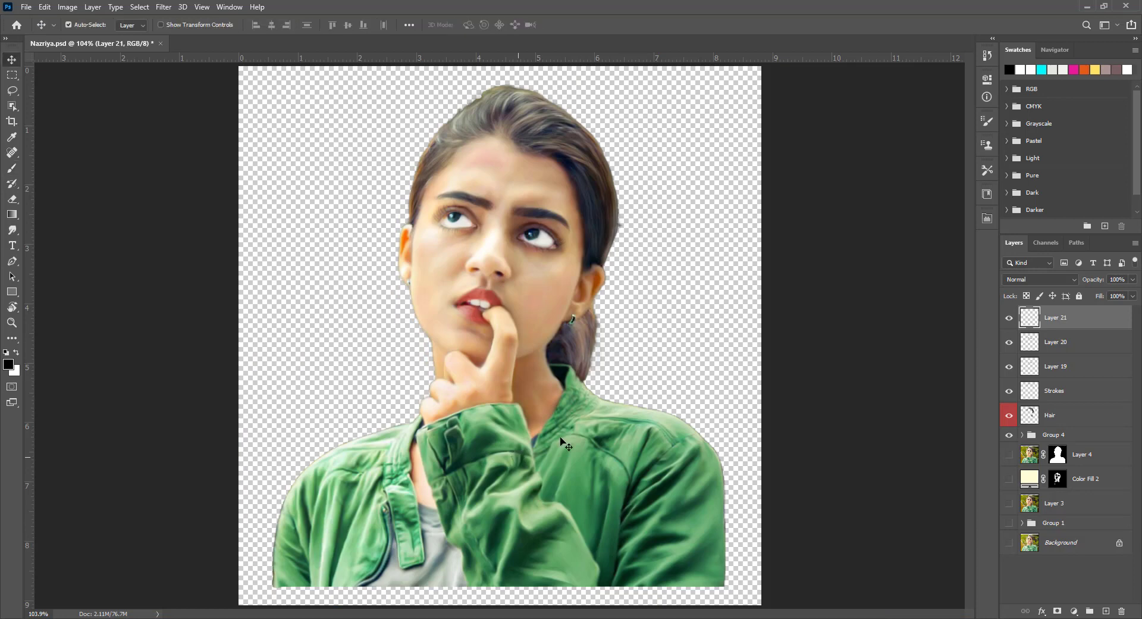
pyautogui.keyDown('shift'); pyautogui.click(1063, 348); pyautogui.keyUp('shift')
pyautogui.keyDown('shift'); pyautogui.click(1063, 373); pyautogui.keyUp('shift')
pyautogui.click(1010, 367)
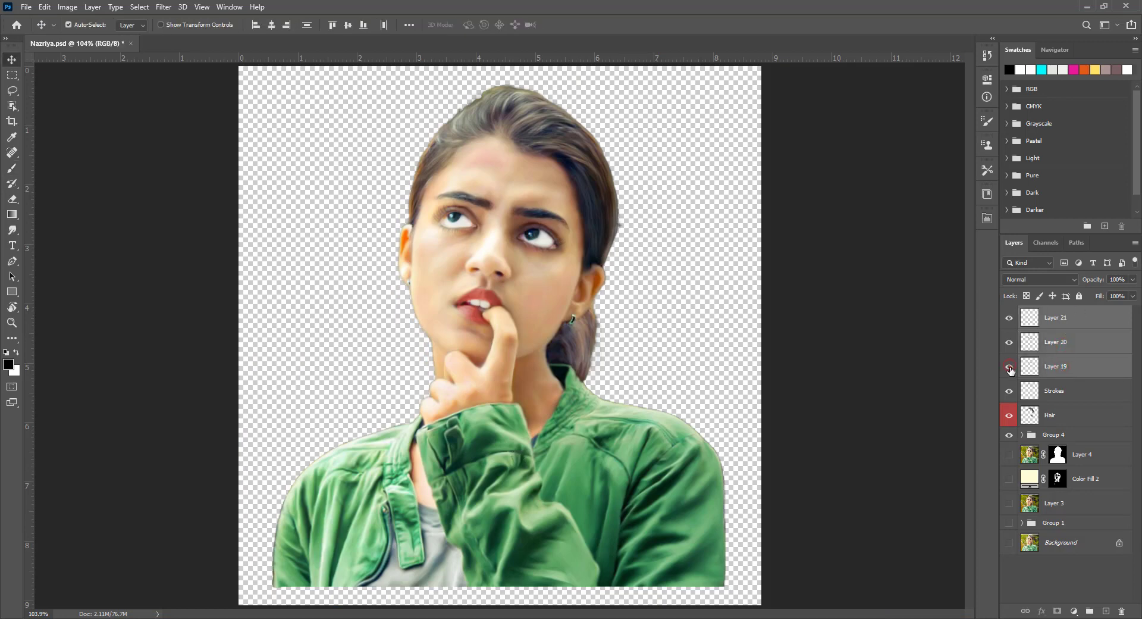
pyautogui.click(1009, 367)
pyautogui.click(1077, 366)
pyautogui.click(1132, 279)
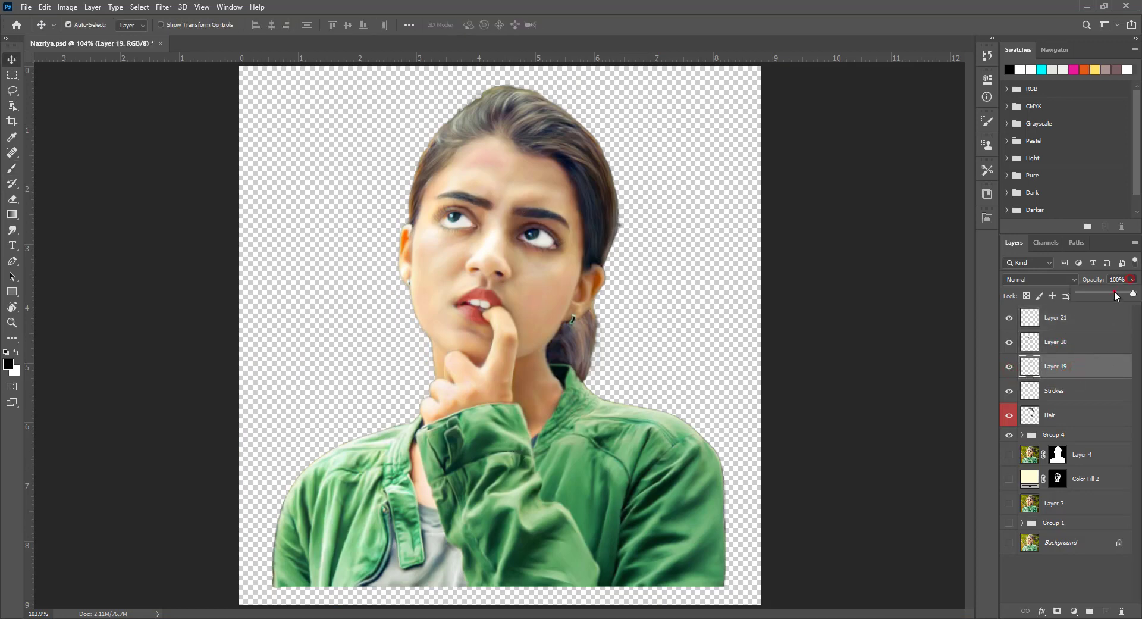
pyautogui.click(926, 320)
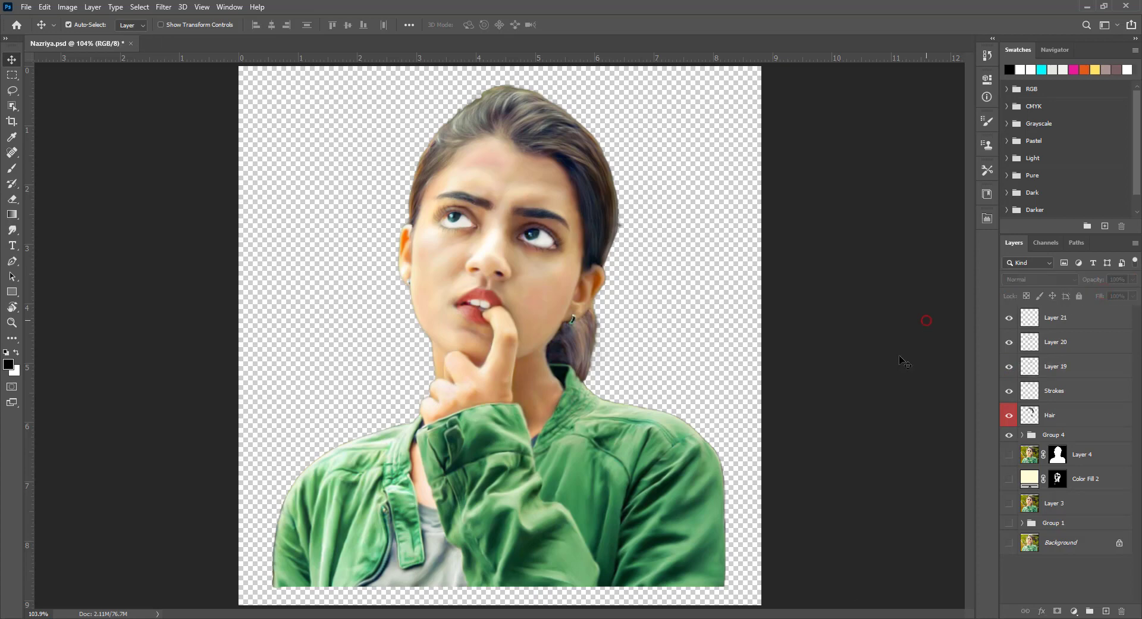
# Step: Group Layers 19–21 into Group 5 and Strokes plus Hair into Group 6
pyautogui.click(1089, 319)
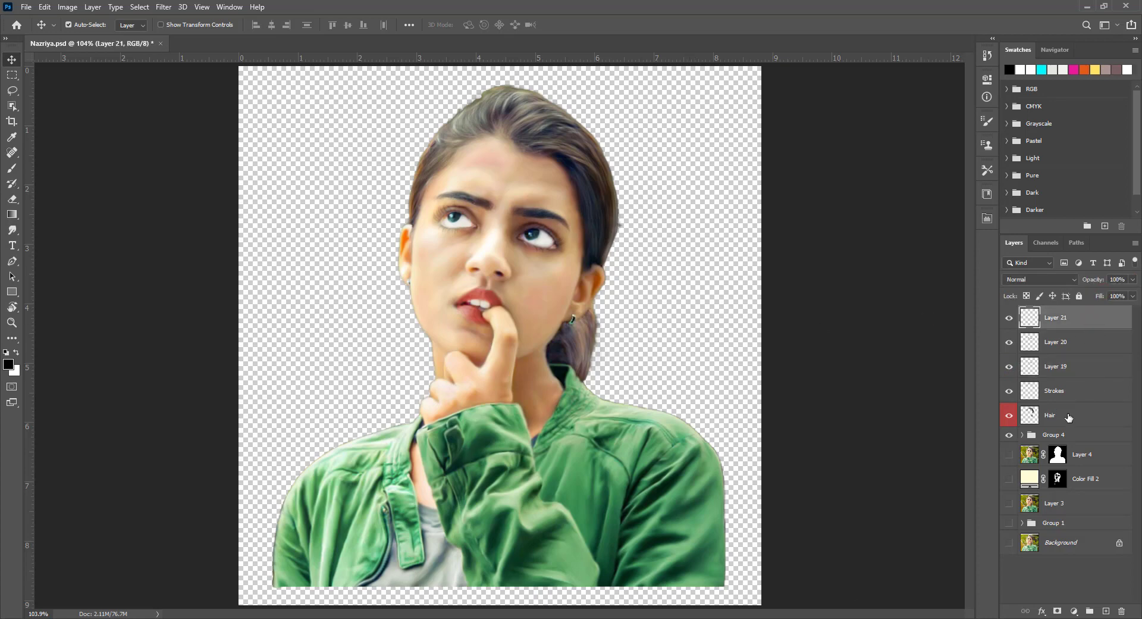
pyautogui.keyDown('shift'); pyautogui.click(1067, 418); pyautogui.keyUp('shift')
pyautogui.keyDown('shift'); pyautogui.click(1071, 374); pyautogui.keyUp('shift')
pyautogui.hotkey('ctrl', 'g')
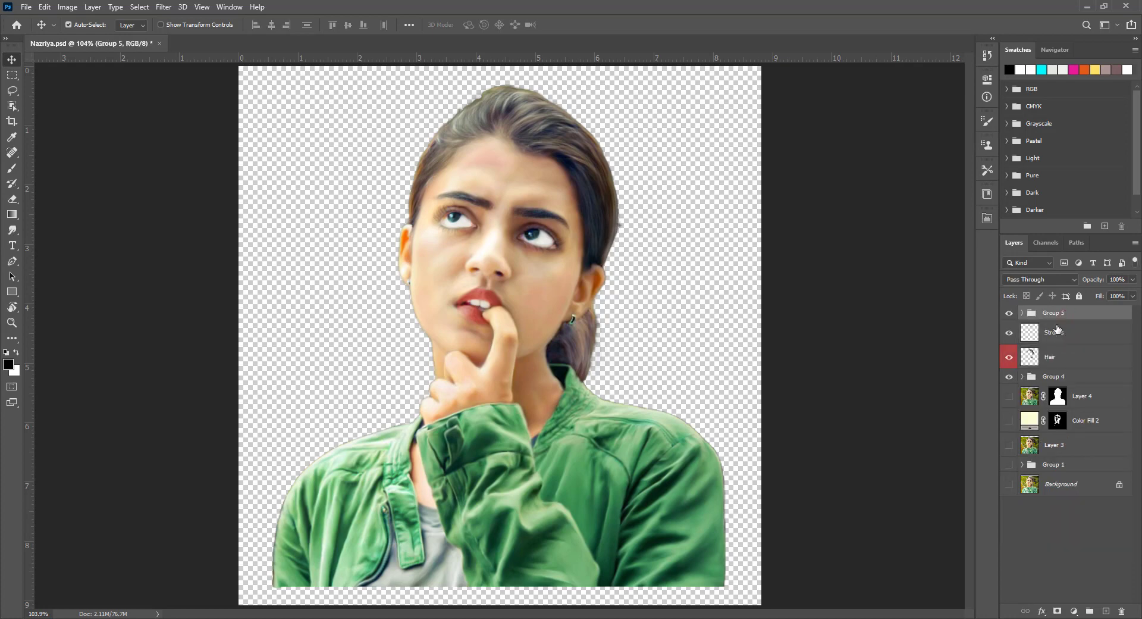
pyautogui.click(1057, 338)
pyautogui.keyDown('shift'); pyautogui.click(1059, 359); pyautogui.keyUp('shift')
pyautogui.hotkey('ctrl', 'g')
# Step: Add empty Layer 22 and place it just below Group 4
pyautogui.click(1071, 317)
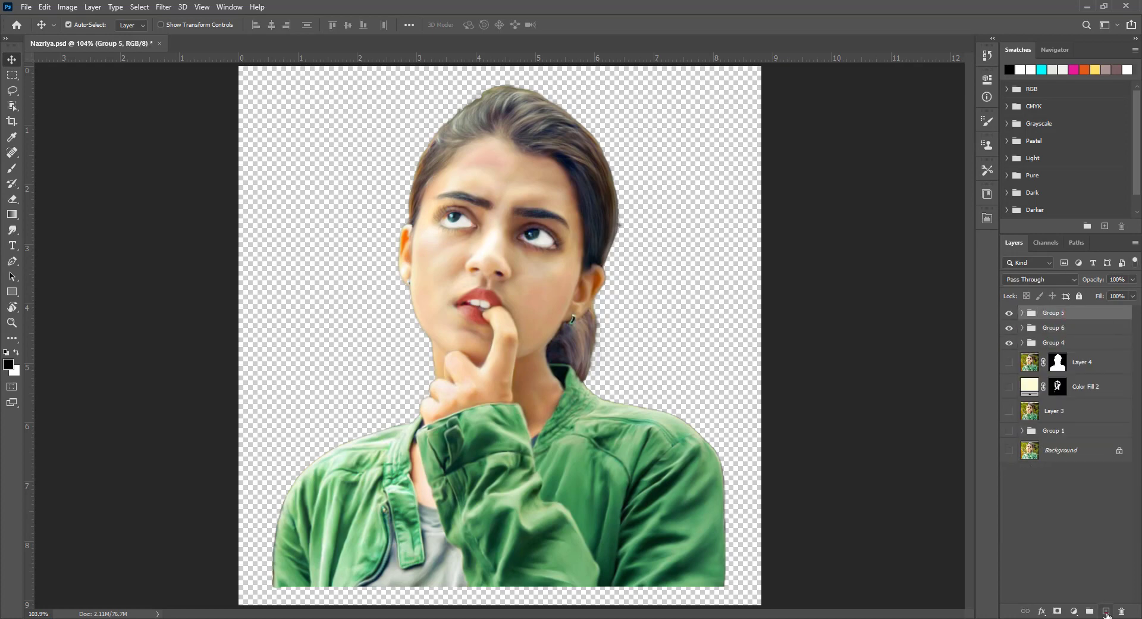
pyautogui.click(1107, 611)
pyautogui.moveTo(1047, 313); pyautogui.dragTo(1040, 355)
# Step: Add a darker-green solid colour fill layer based on the sampled jacket green
pyautogui.press('i')
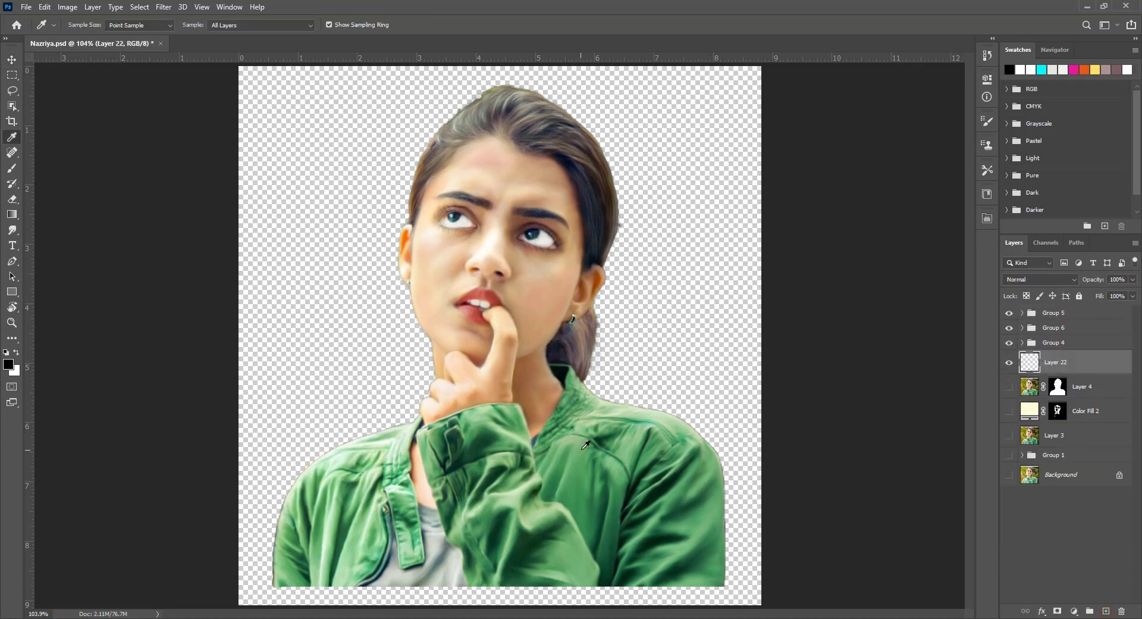
pyautogui.click(575, 444)
pyautogui.click(1073, 611)
pyautogui.click(1059, 412)
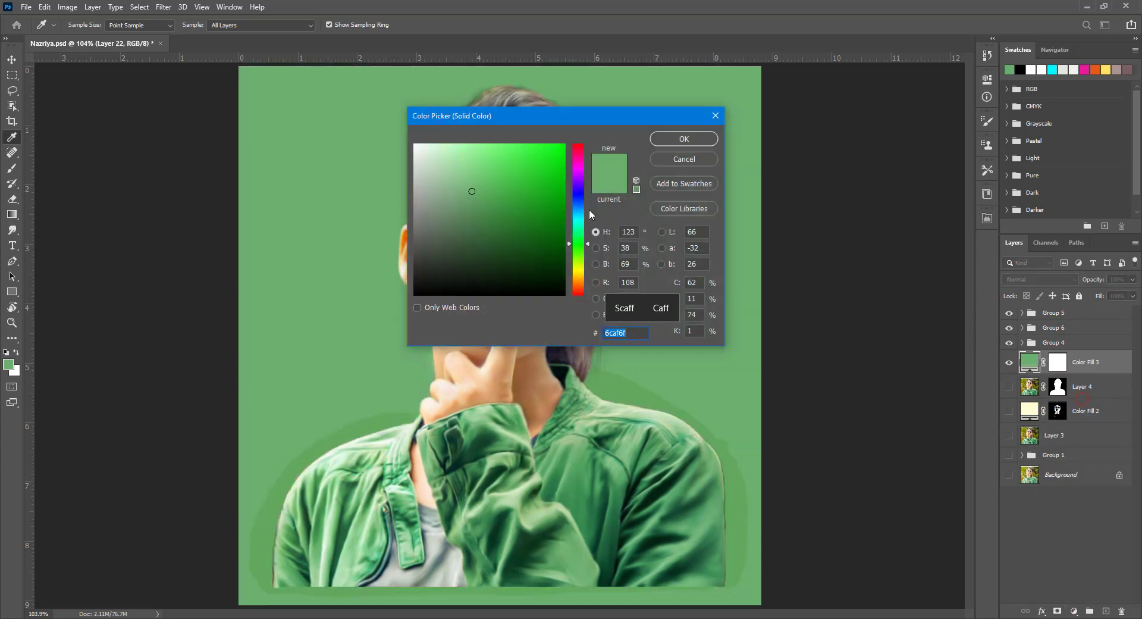
pyautogui.click(684, 138)
# Step: Toggle Color Fill 3, Brightness/Contrast 1 and Group 2 to compare the background, jacket and eyes
pyautogui.press('v')
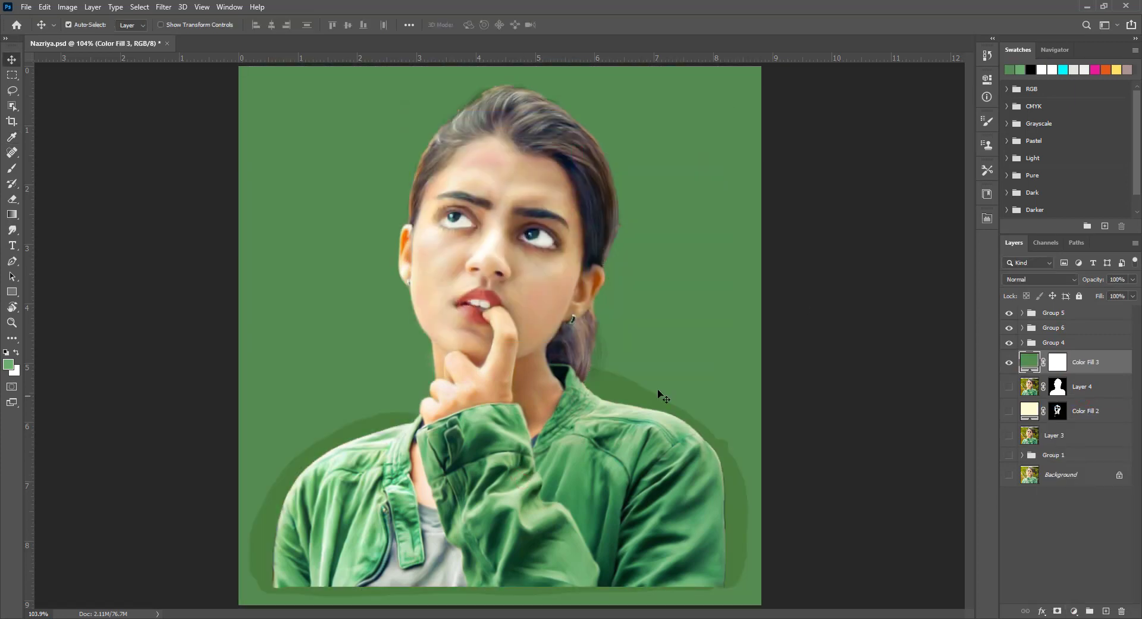
pyautogui.click(1009, 362)
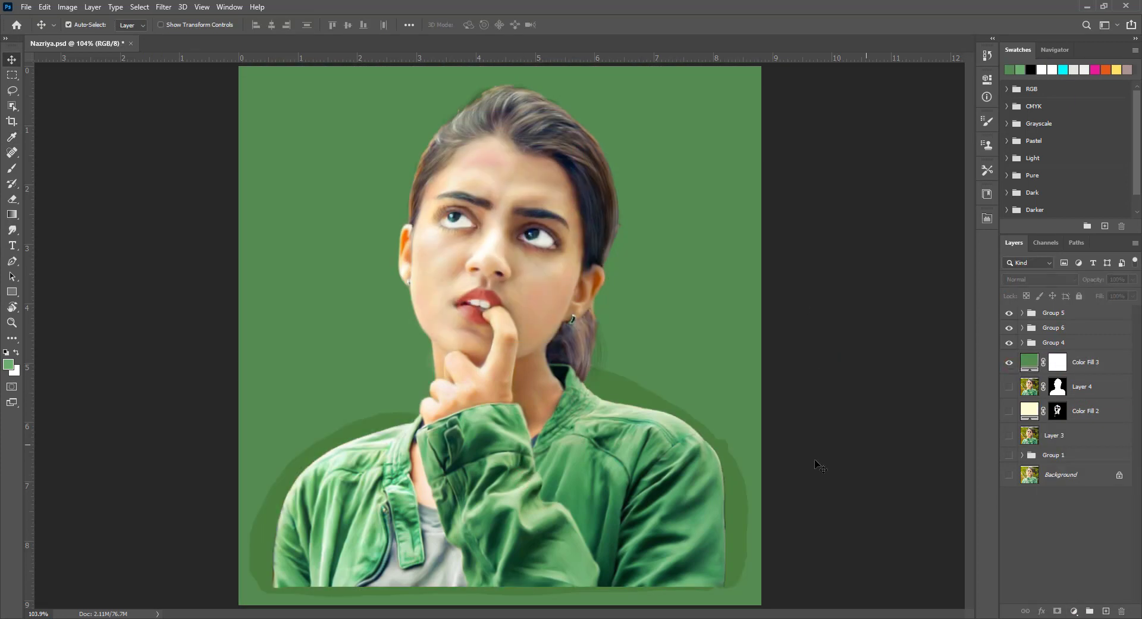
pyautogui.click(1023, 344)
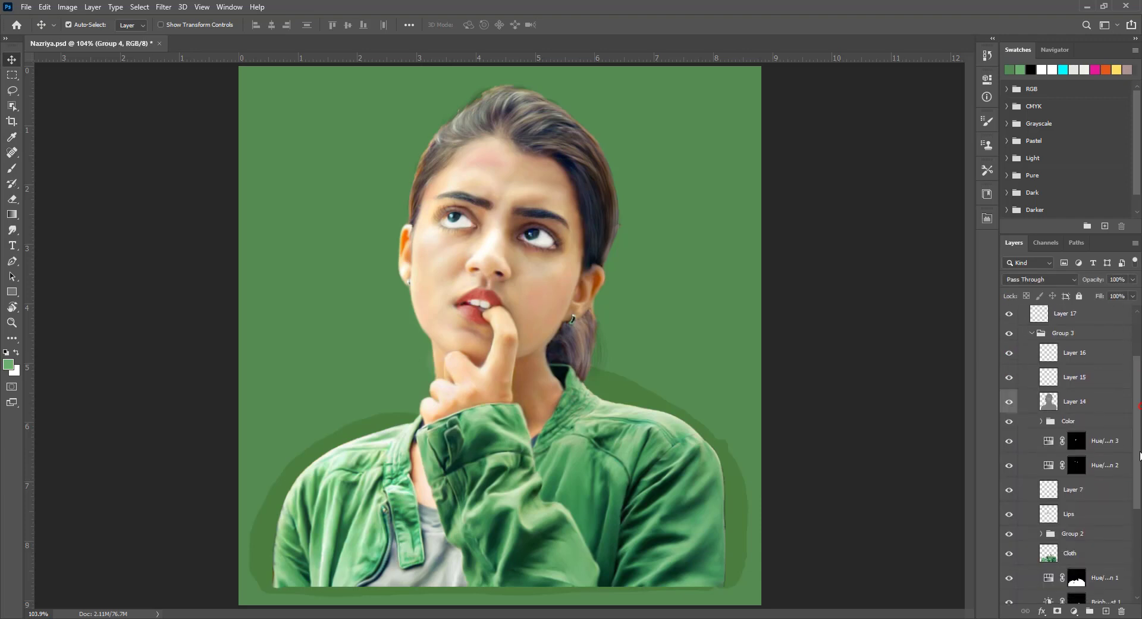
pyautogui.scroll(-5, 1059, 446)
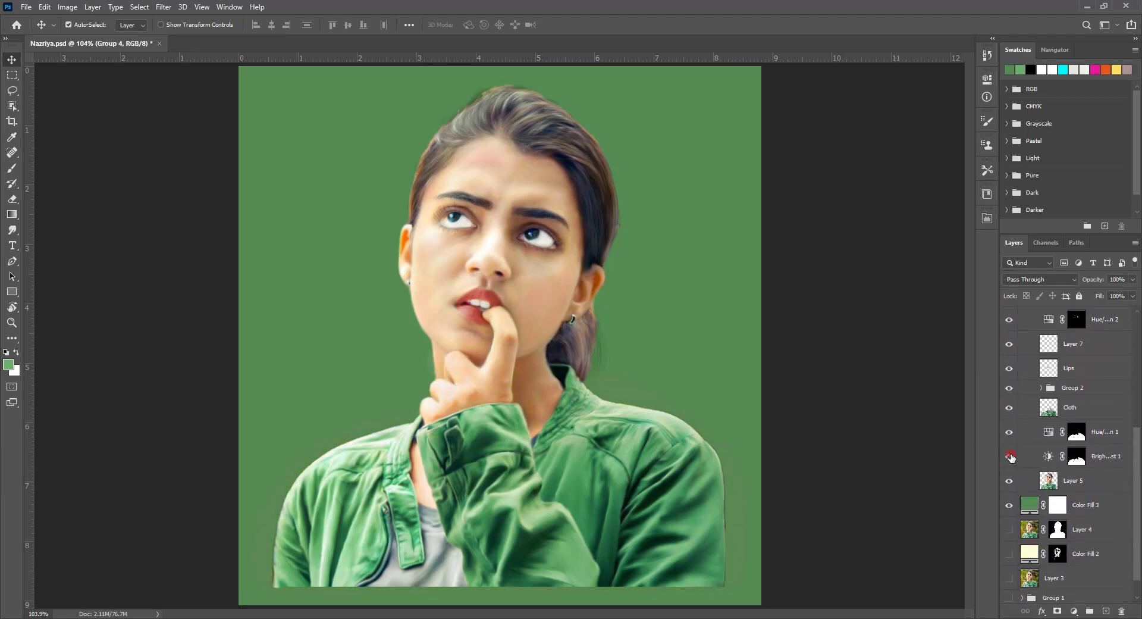
pyautogui.click(1009, 456)
pyautogui.click(1010, 388)
pyautogui.scroll(1, 1028, 402)
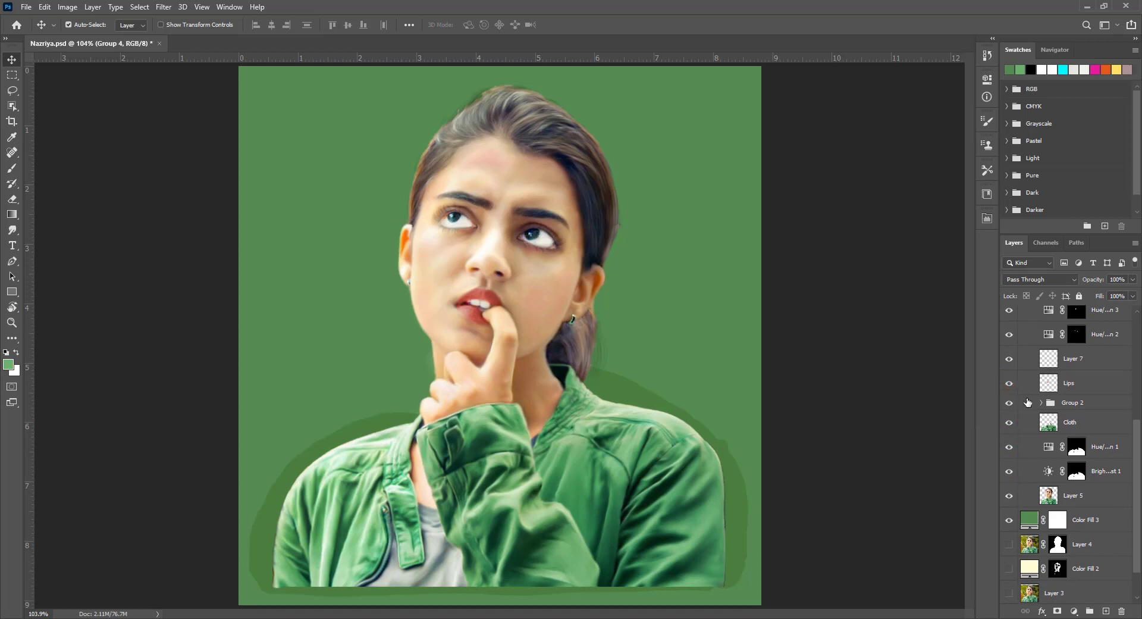
pyautogui.click(1010, 471)
pyautogui.click(1010, 471)
# Step: Erase the dark-green jacket-edge fringe on the Brightness/Contrast 1 mask, then deselect and add a top layer
pyautogui.click(1076, 447)
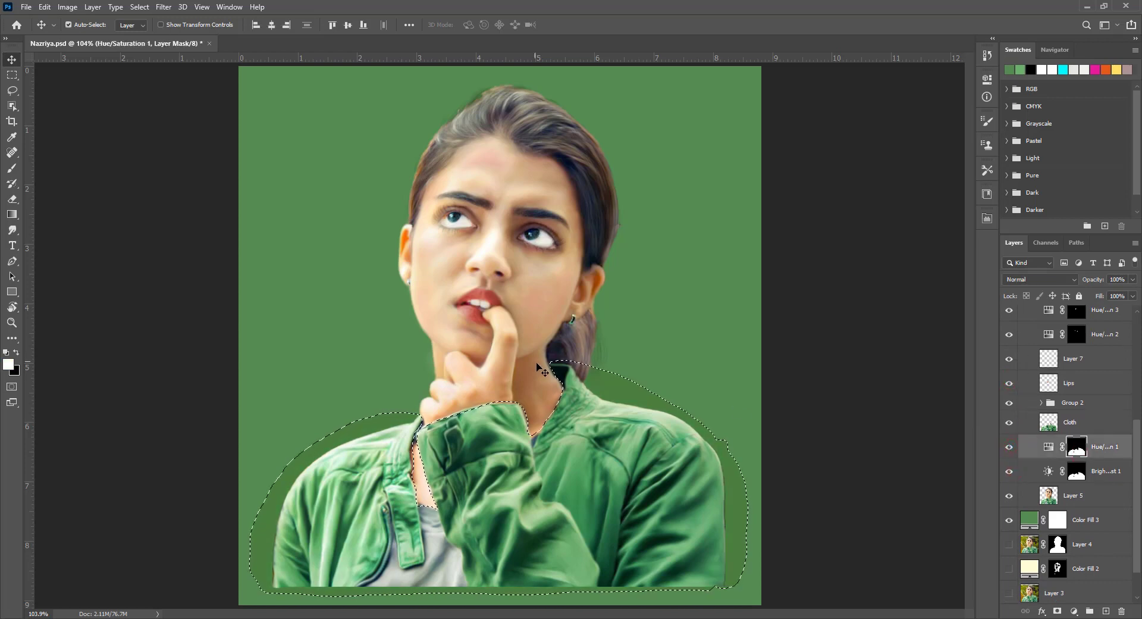
pyautogui.press('e')
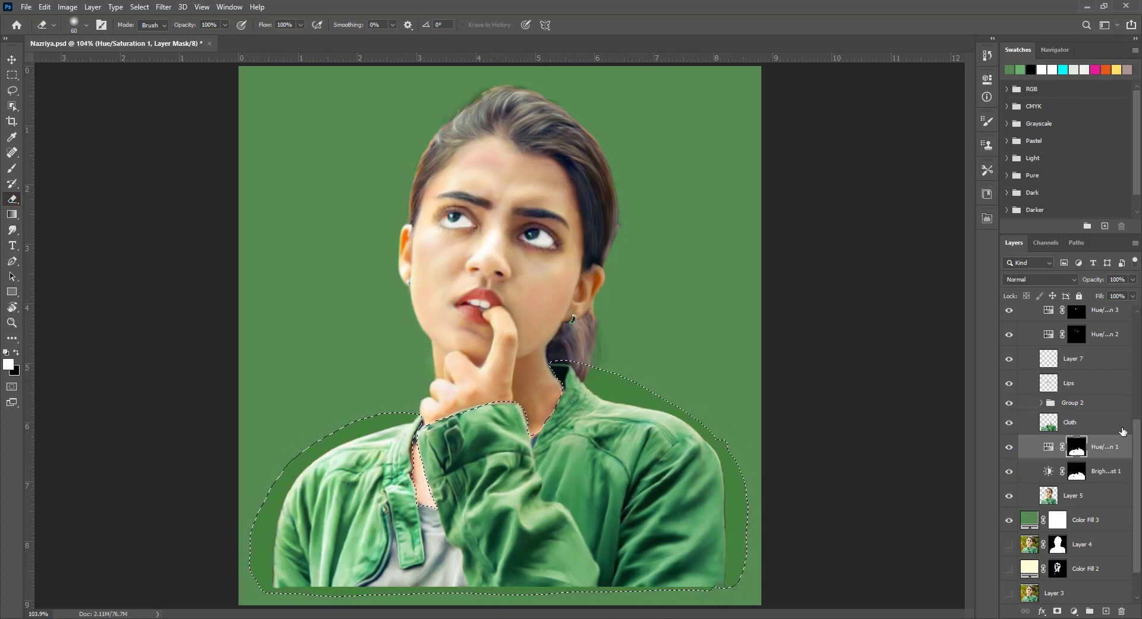
pyautogui.hotkey('alt', '[')
pyautogui.moveTo(680, 420)
pyautogui.mouseDown()
pyautogui.moveTo(740, 561)
pyautogui.moveTo(619, 591)
pyautogui.moveTo(405, 591)
pyautogui.moveTo(300, 470)
pyautogui.moveTo(419, 413)
pyautogui.mouseUp()
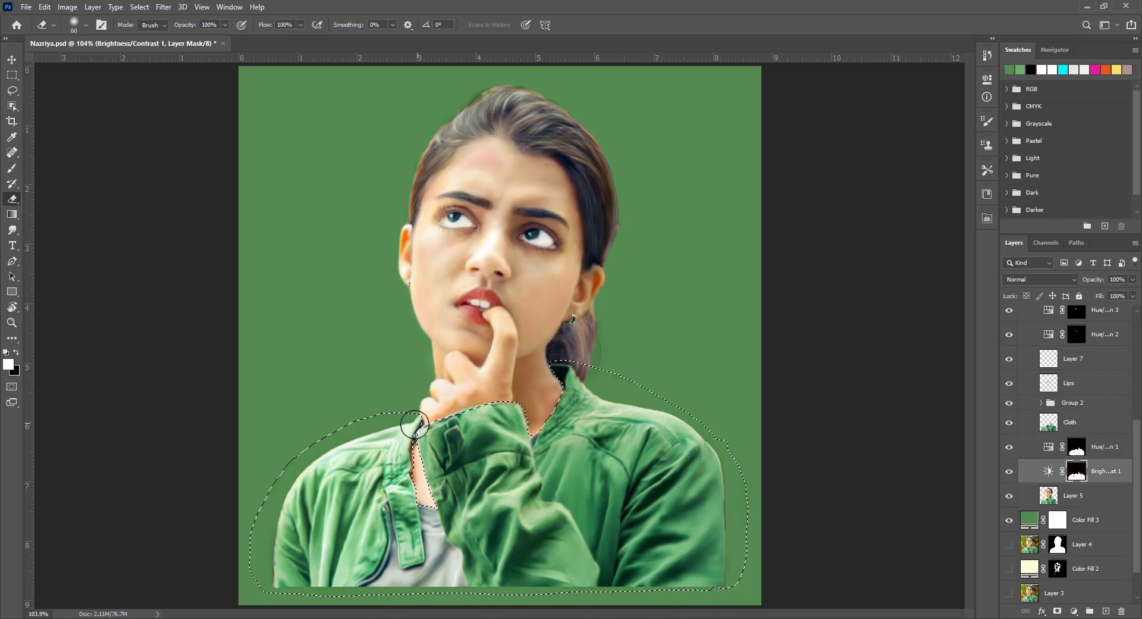
pyautogui.hotkey('ctrl', 'd')
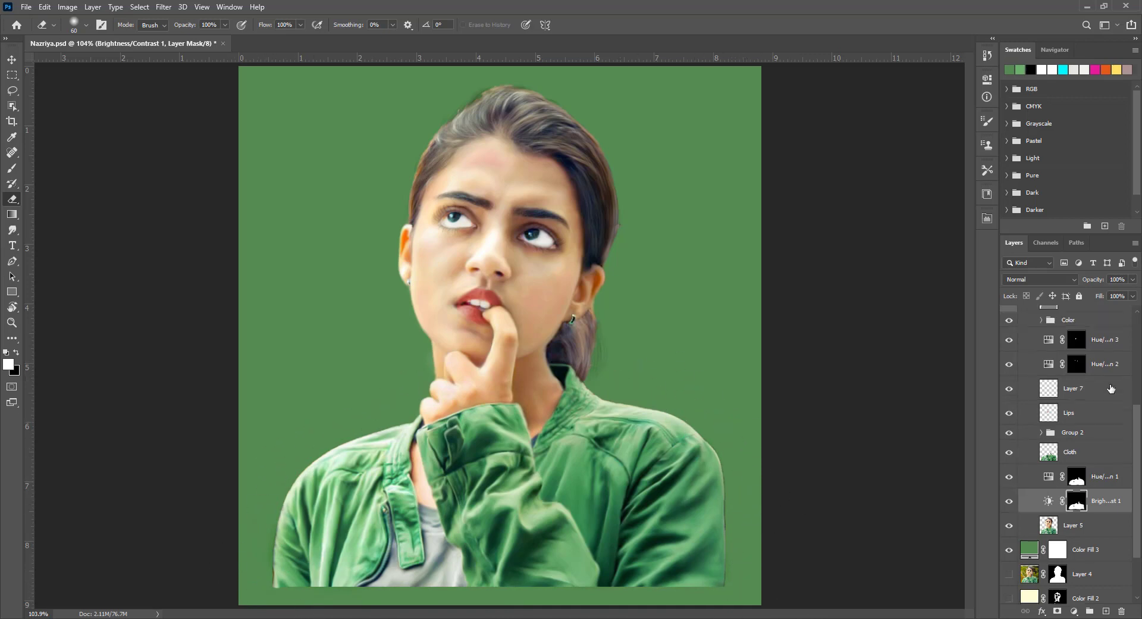
pyautogui.click(1105, 610)
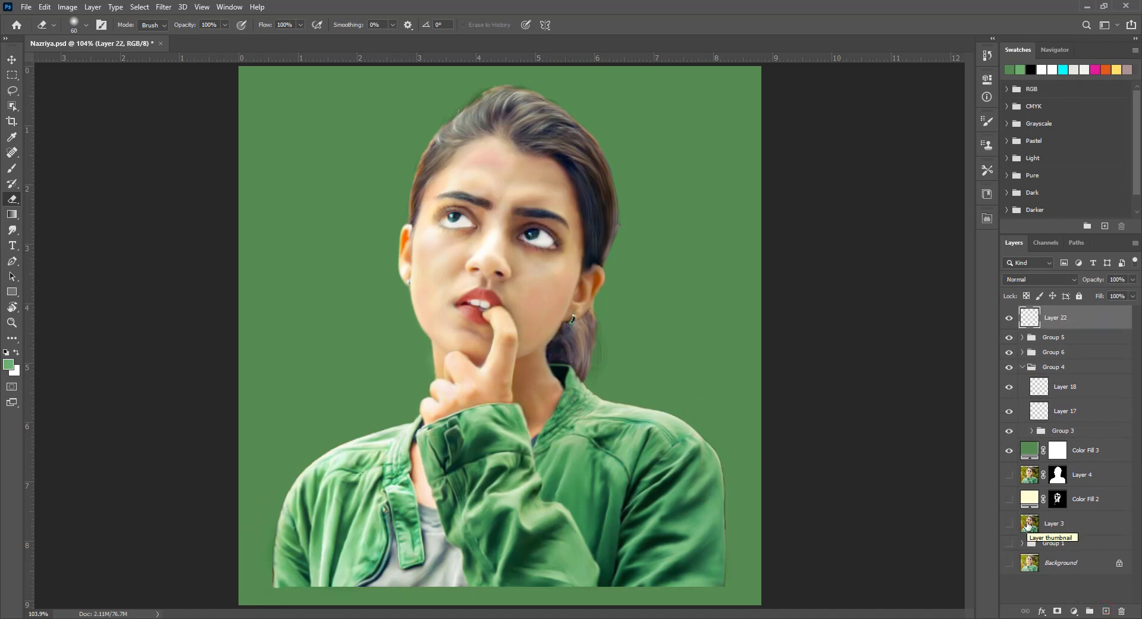
# Step: Choose a hair brush preset, then cycle through the Eraser and Move tools
pyautogui.press('b')
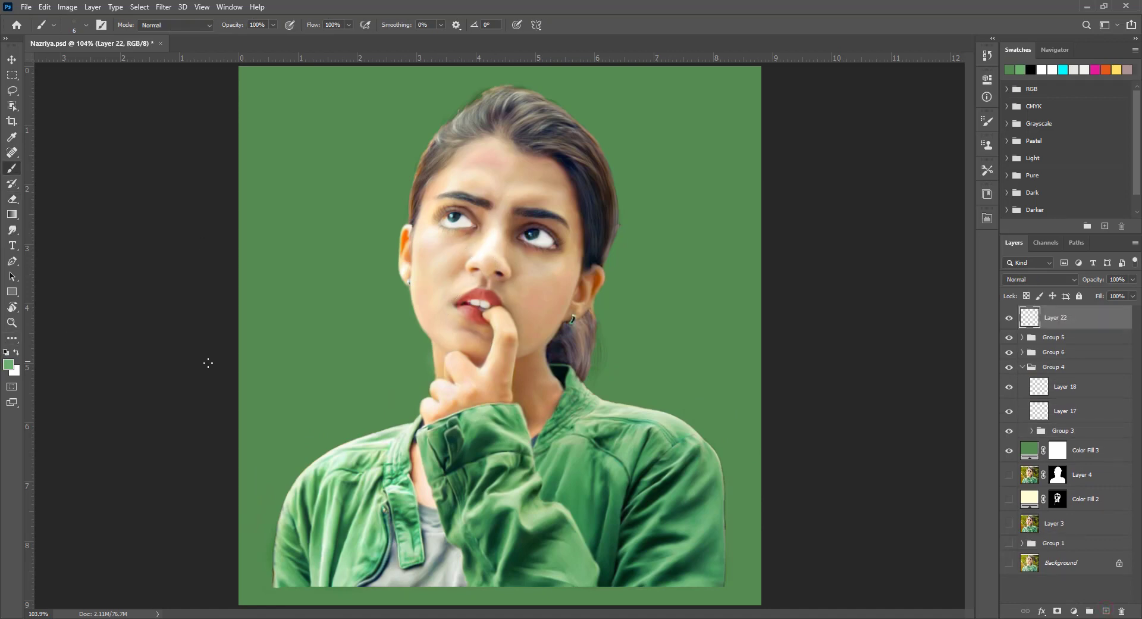
pyautogui.rightClick(488, 144)
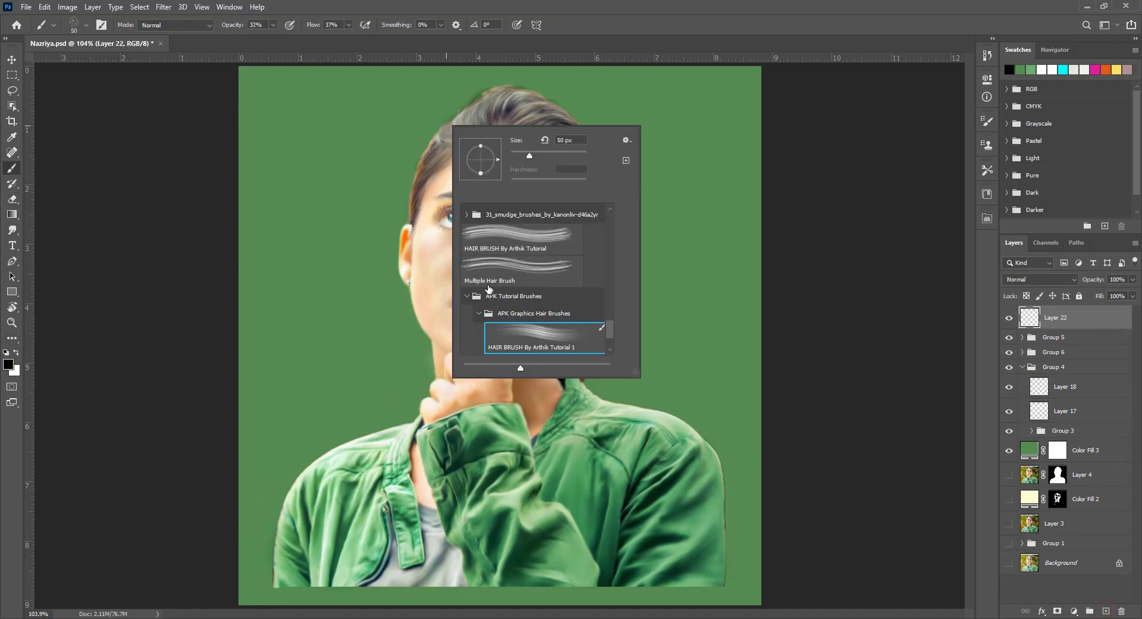
pyautogui.press('Return')
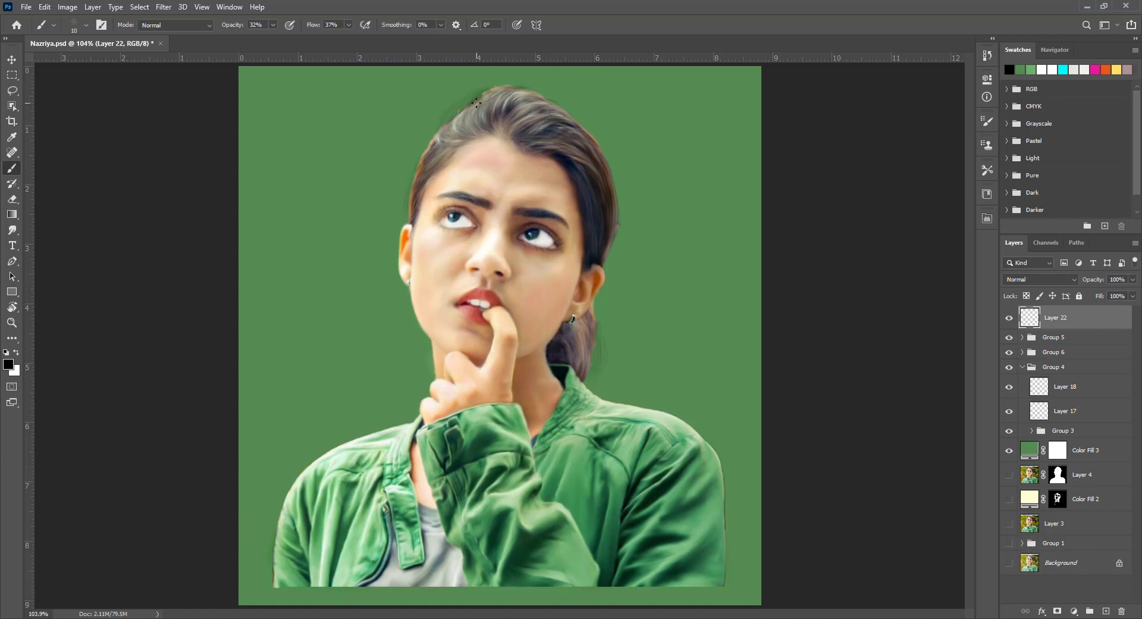
pyautogui.press('e')
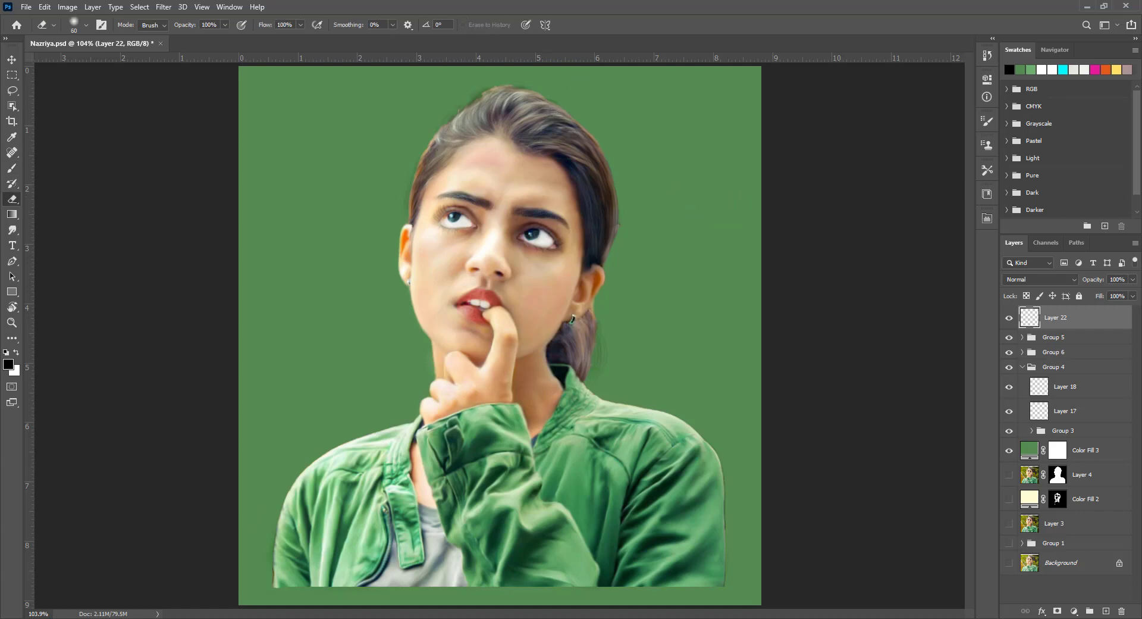
pyautogui.press('v')
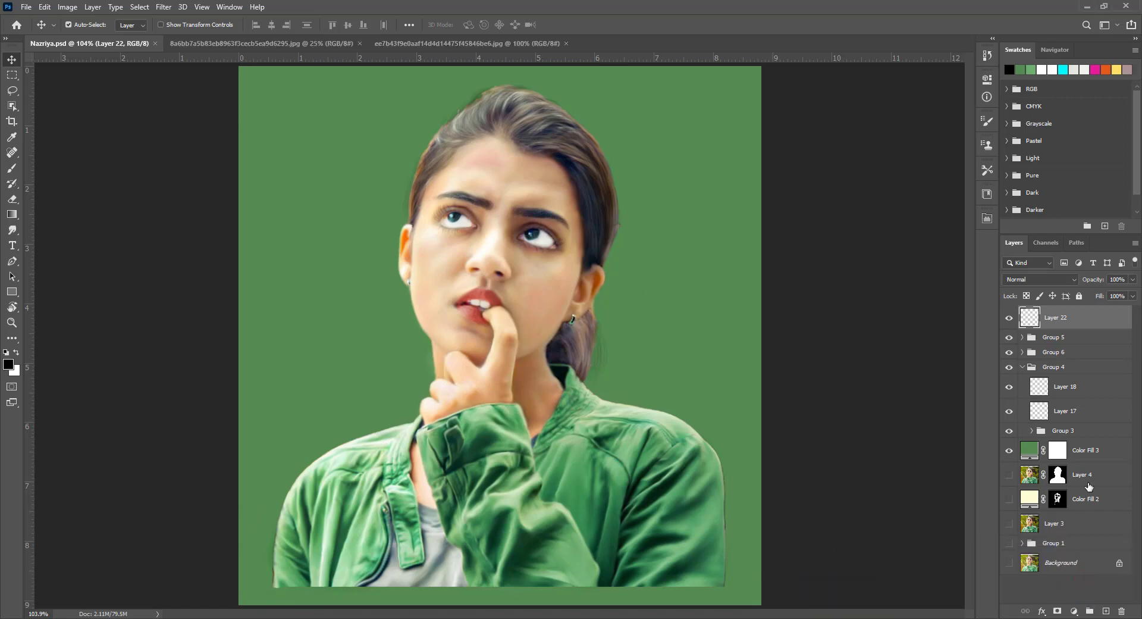
# Step: Drag the green texture image into the portrait document and zoom out to see it whole
pyautogui.click(1106, 611)
pyautogui.click(265, 43)
pyautogui.moveTo(541, 316)
pyautogui.mouseDown()
pyautogui.moveTo(119, 70)
pyautogui.moveTo(553, 279)
pyautogui.mouseUp()
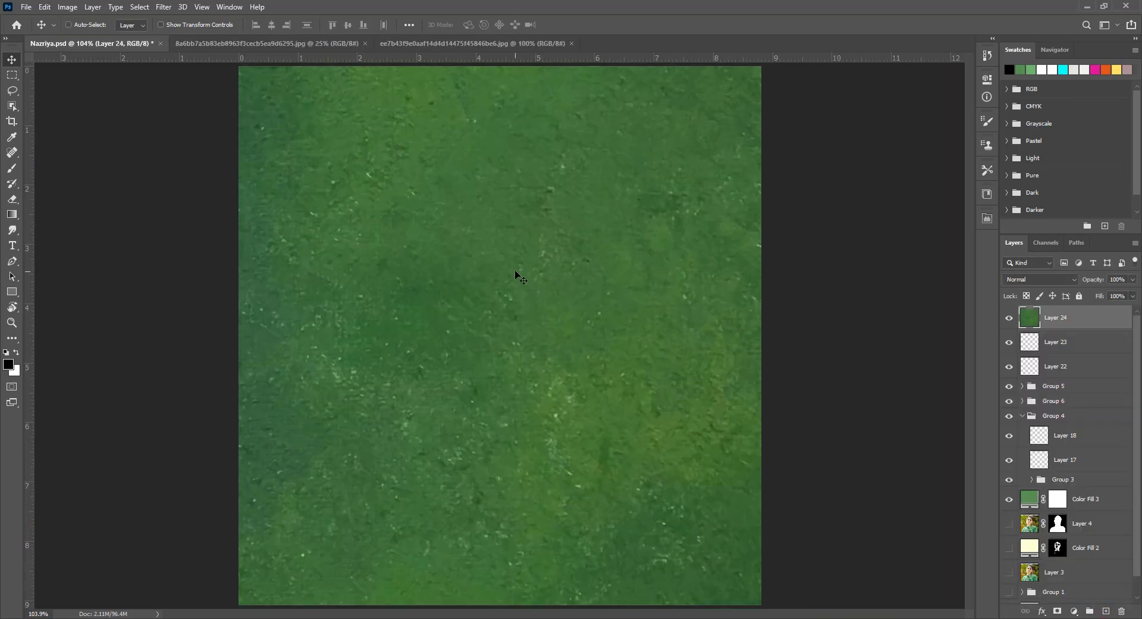
pyautogui.hotkey('ctrl', '1')
pyautogui.hotkey('ctrl', '-')
pyautogui.hotkey('ctrl', '-')
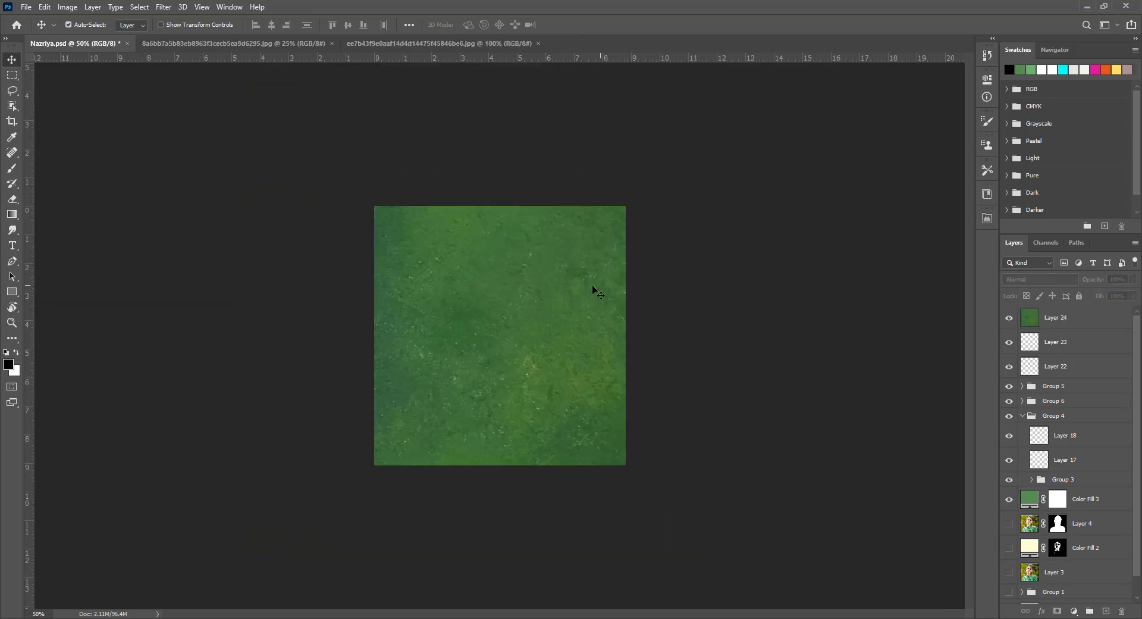
pyautogui.hotkey('ctrl', '-')
pyautogui.hotkey('ctrl', '-')
pyautogui.hotkey('ctrl', '-')
pyautogui.hotkey('ctrl', '-')
pyautogui.hotkey('ctrl', '-')
# Step: Scale the green texture so it covers the full canvas width and height
pyautogui.hotkey('ctrl', 't')
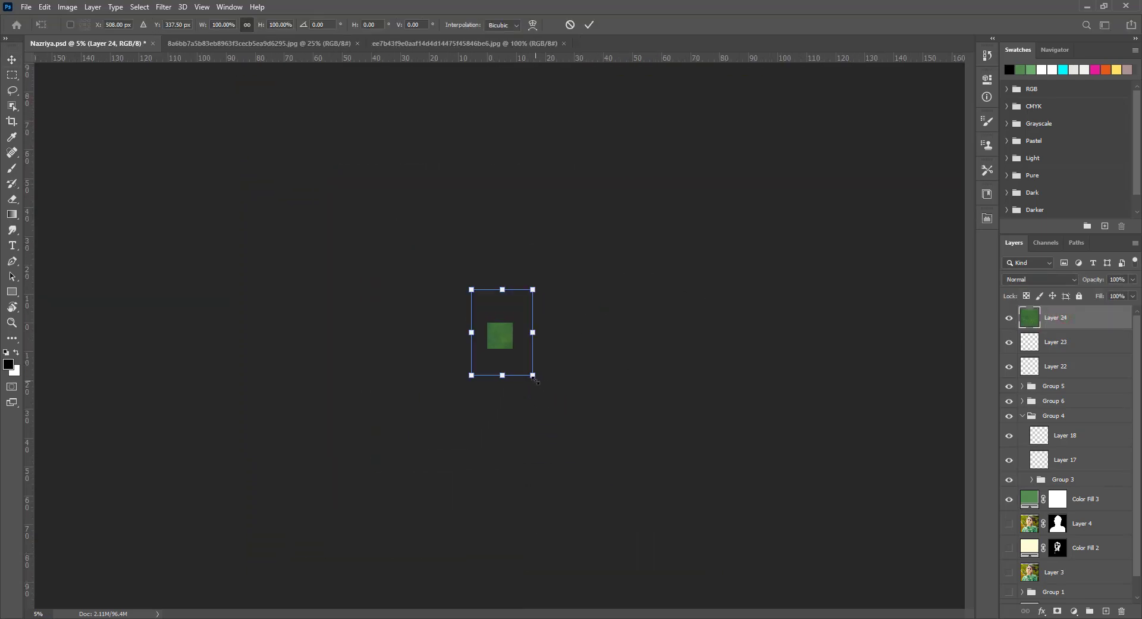
pyautogui.moveTo(533, 375)
pyautogui.mouseDown()
pyautogui.moveTo(494, 321)
pyautogui.moveTo(494, 349)
pyautogui.mouseUp()
pyautogui.hotkey('ctrl', '+')
pyautogui.hotkey('ctrl', '+')
pyautogui.hotkey('ctrl', '+')
pyautogui.hotkey('ctrl', '+')
pyautogui.hotkey('ctrl', '+')
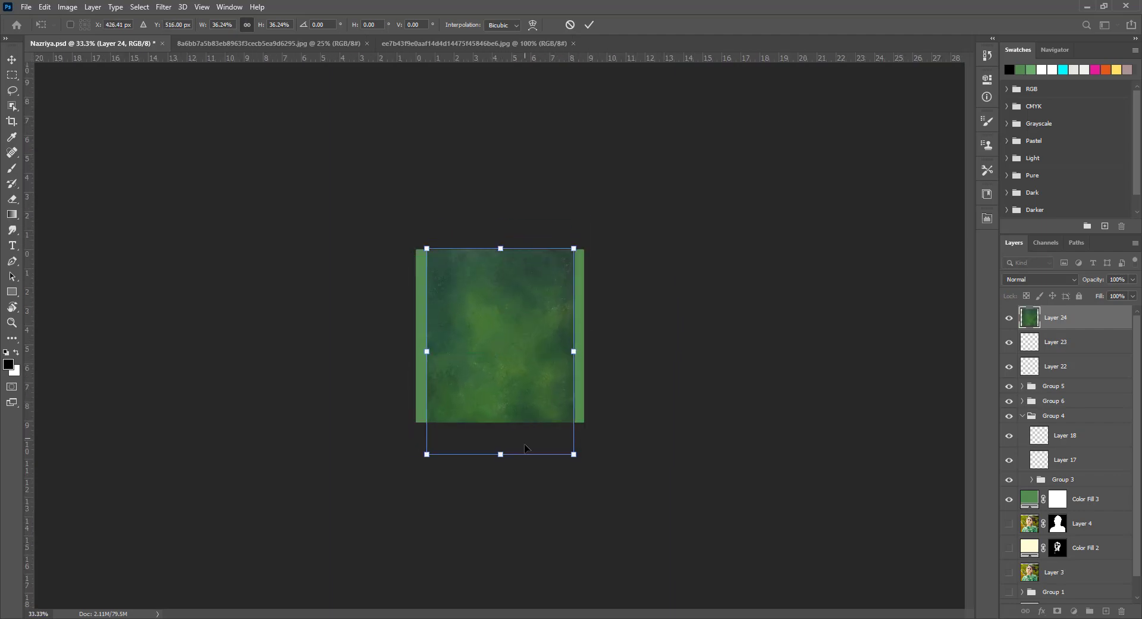
pyautogui.moveTo(583, 454); pyautogui.dragTo(551, 422)
pyautogui.moveTo(551, 335); pyautogui.dragTo(584, 335)
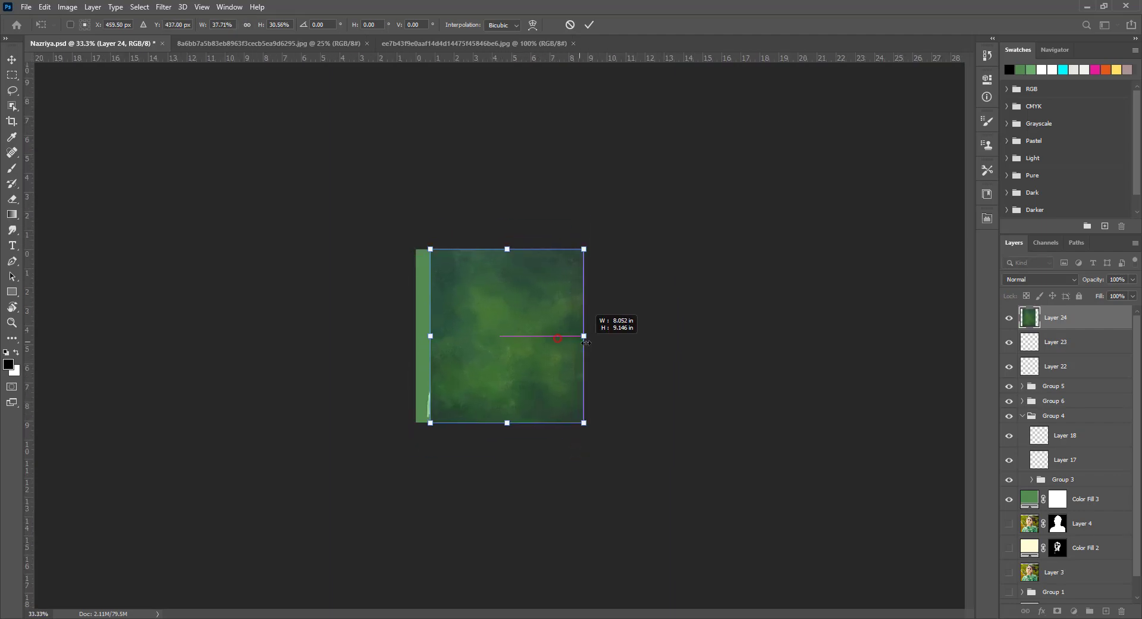
pyautogui.moveTo(427, 335); pyautogui.dragTo(415, 335)
pyautogui.click(589, 25)
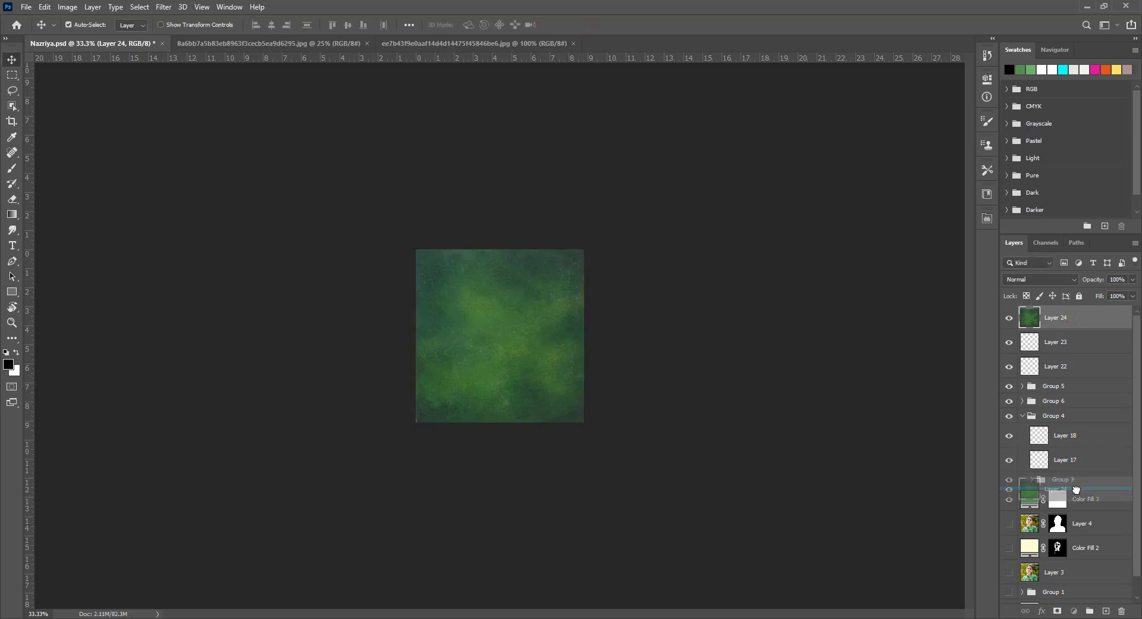
# Step: Move the green texture below the flat green fill, then delete that fill layer
pyautogui.moveTo(1065, 318); pyautogui.dragTo(1083, 507)
pyautogui.click(1086, 474)
pyautogui.click(1047, 279)
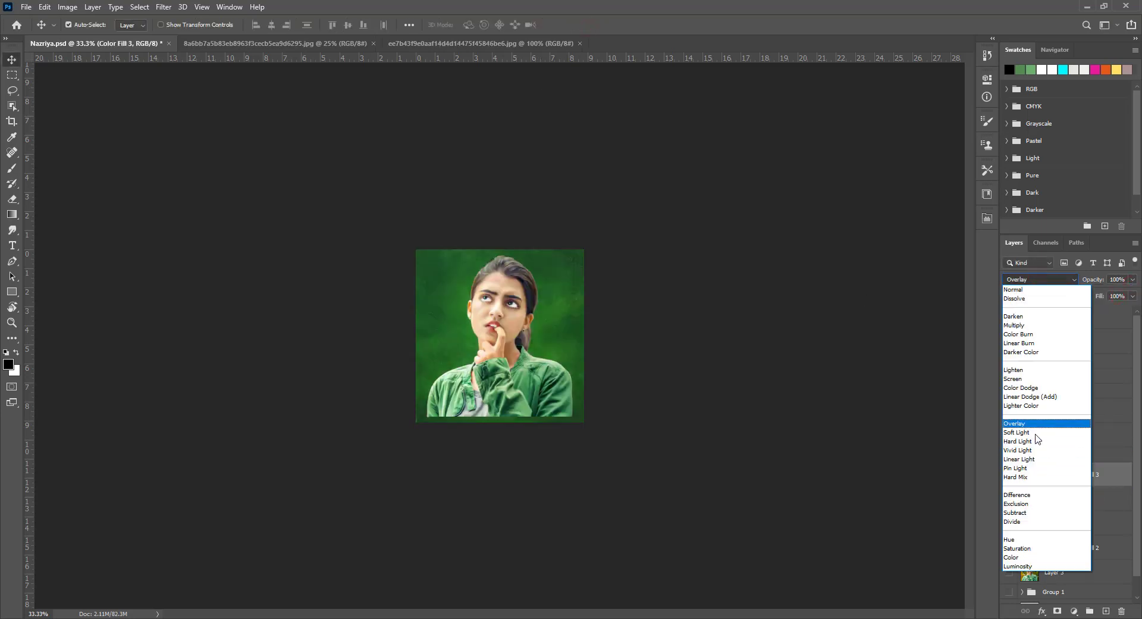
pyautogui.press('Escape')
pyautogui.click(1122, 611)
pyautogui.press('Return')
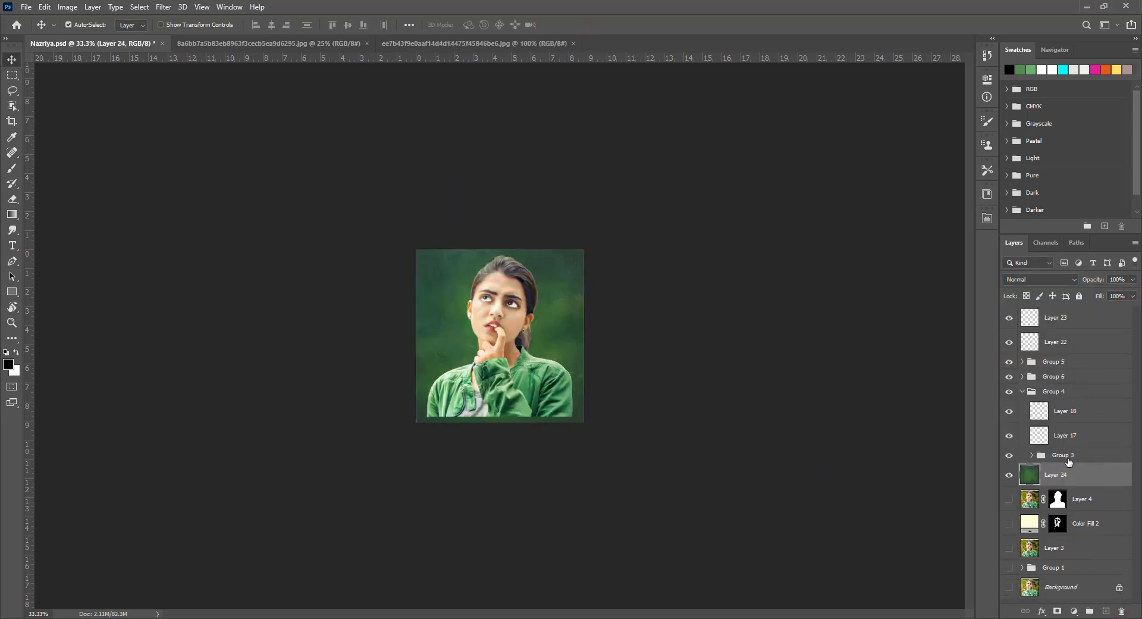
pyautogui.hotkey('ctrl', '+')
pyautogui.hotkey('ctrl', '+')
# Step: Bring the teal texture into the portrait and stretch it to cover the canvas
pyautogui.click(434, 44)
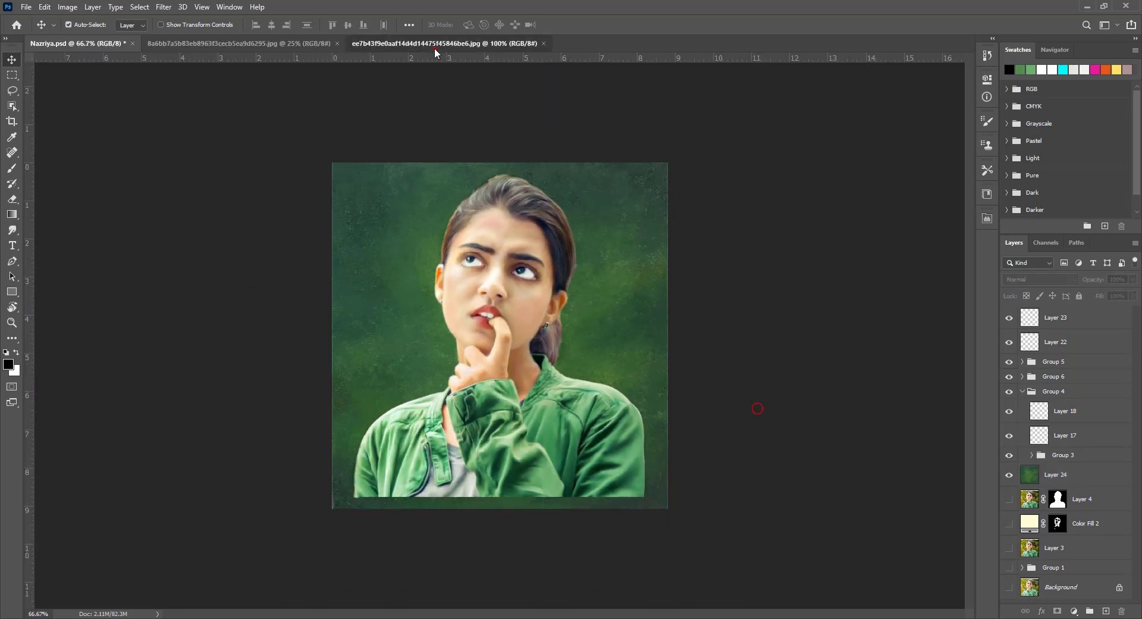
pyautogui.moveTo(301, 171); pyautogui.dragTo(496, 323)
pyautogui.hotkey('ctrl', 't')
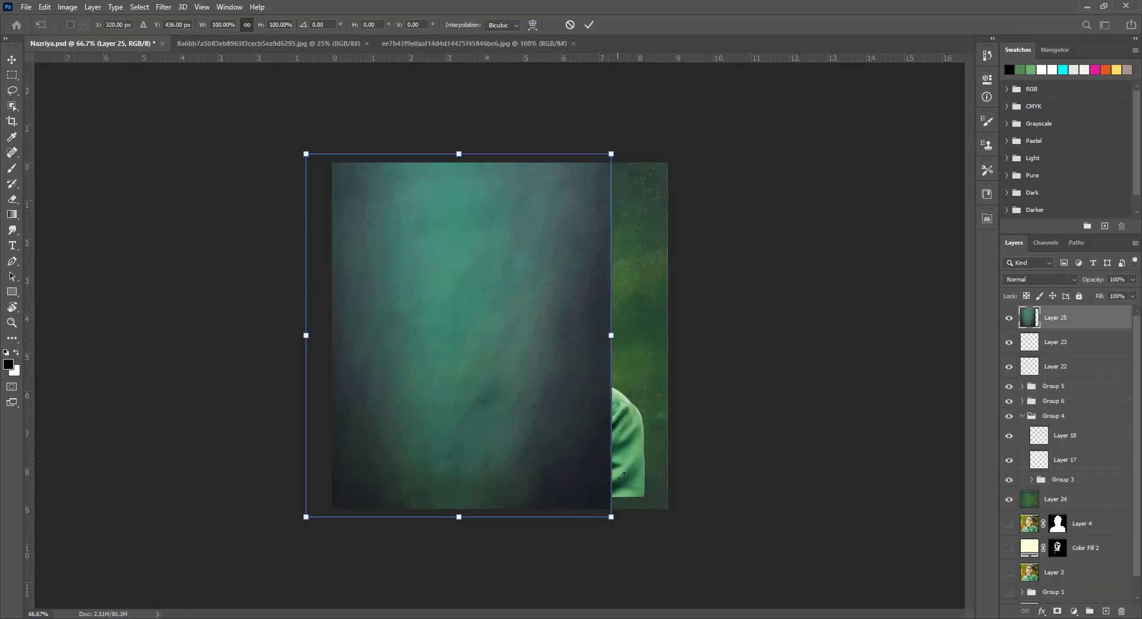
pyautogui.moveTo(613, 338); pyautogui.dragTo(709, 337)
pyautogui.moveTo(535, 375); pyautogui.dragTo(528, 385)
pyautogui.press('Return')
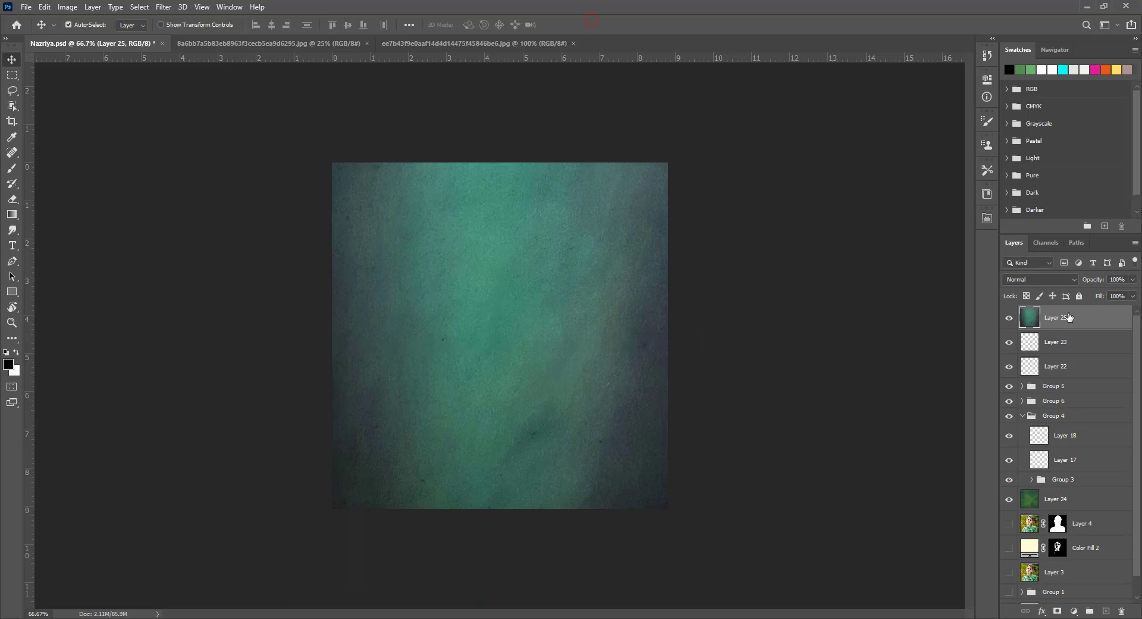
# Step: Try a blend mode on the teal texture and move it below Group 3
pyautogui.click(1053, 279)
pyautogui.press('Escape')
pyautogui.click(1053, 279)
pyautogui.click(1042, 379)
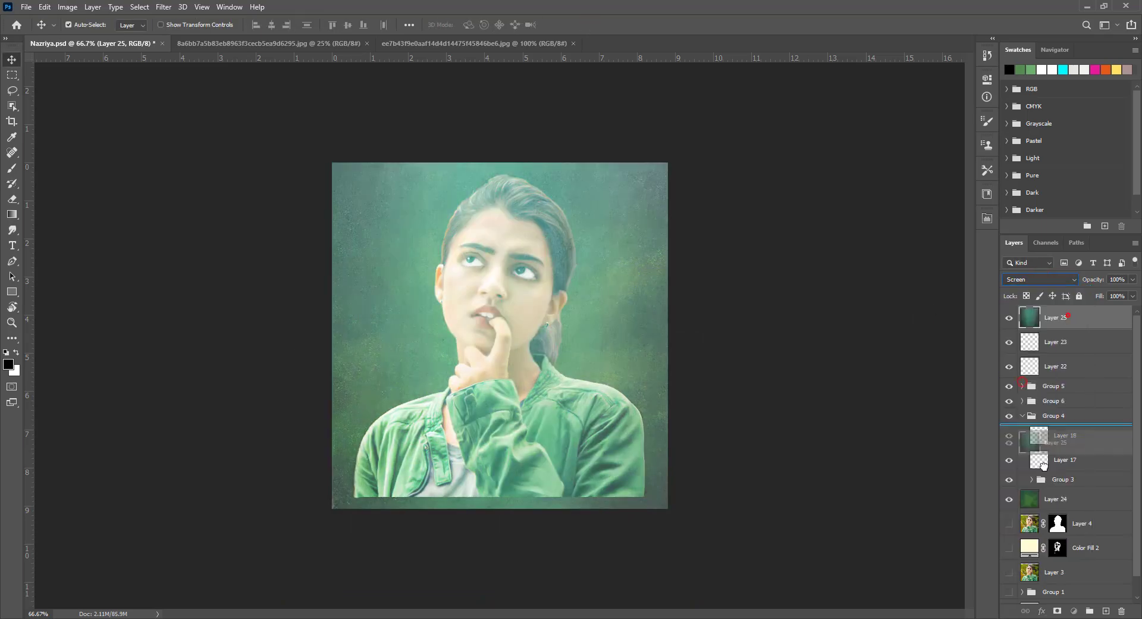
pyautogui.moveTo(1035, 318); pyautogui.dragTo(1040, 487)
# Step: Preview blend modes on the green texture layer, trying Soft Light
pyautogui.click(1053, 500)
pyautogui.click(1041, 279)
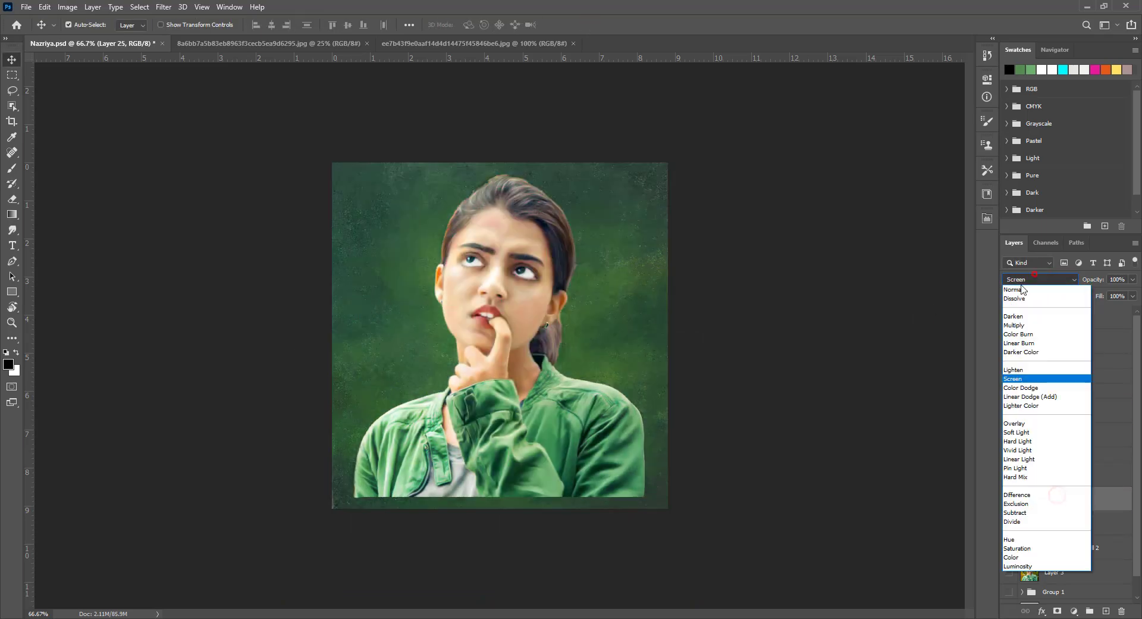
pyautogui.press('Escape')
pyautogui.click(1042, 279)
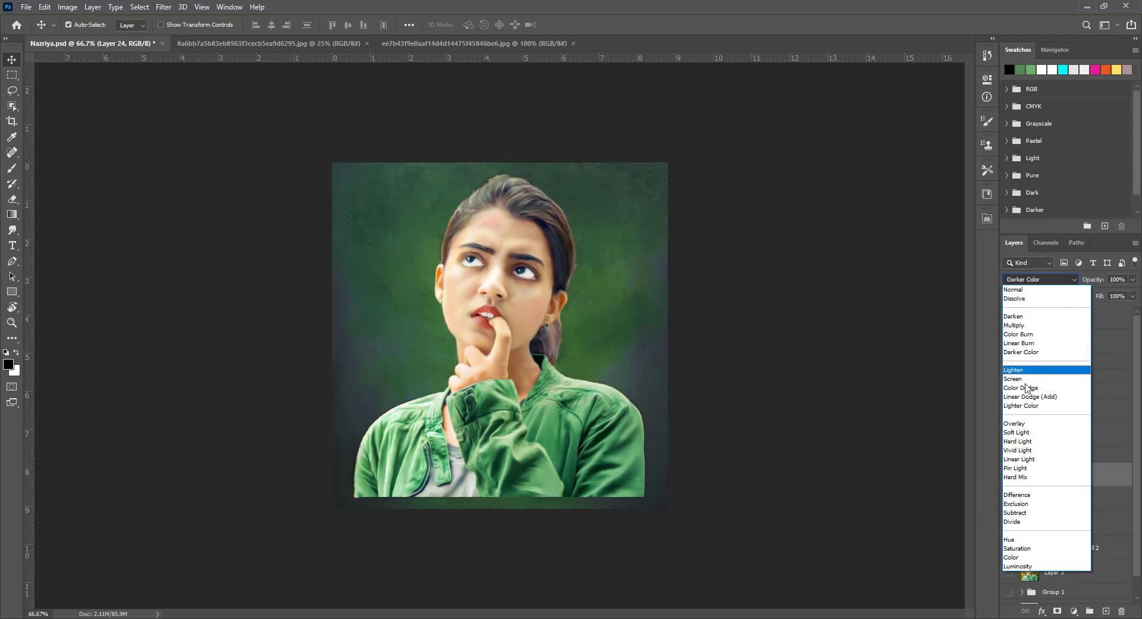
pyautogui.click(1038, 289)
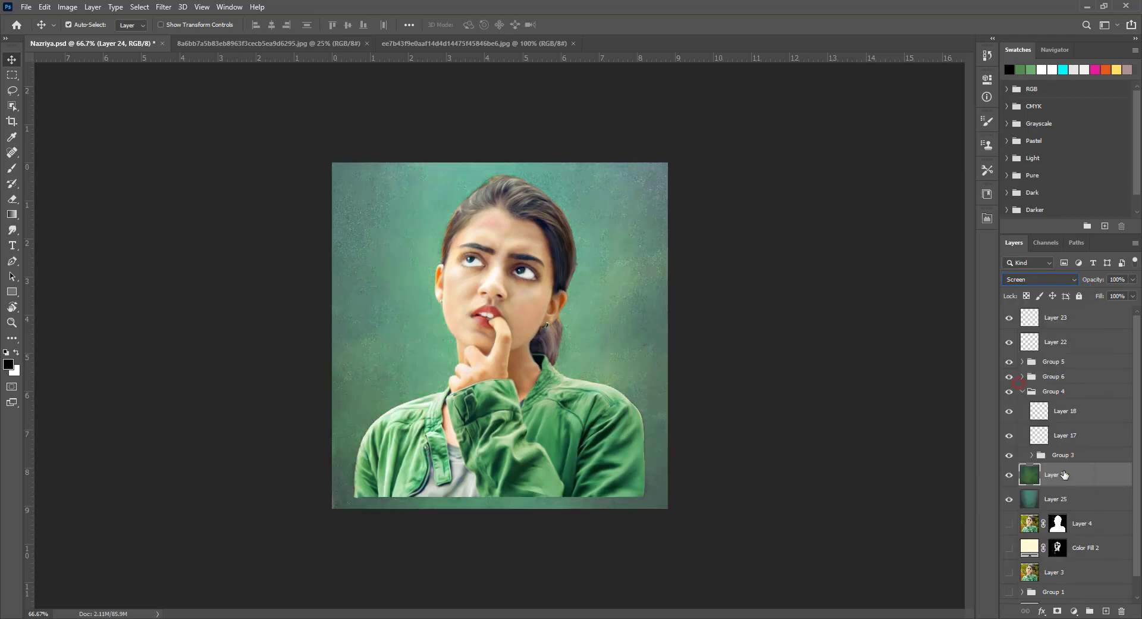
pyautogui.hotkey('ctrl', 'v')
# Step: Set the teal texture to Overlay and hide it
pyautogui.click(1036, 279)
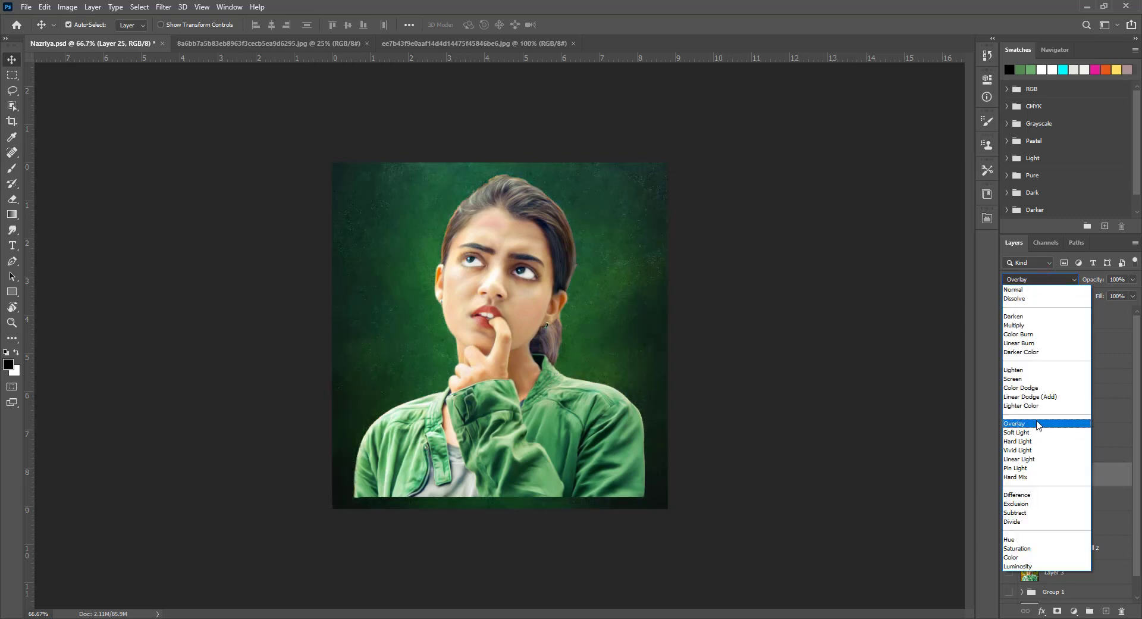
pyautogui.click(1031, 423)
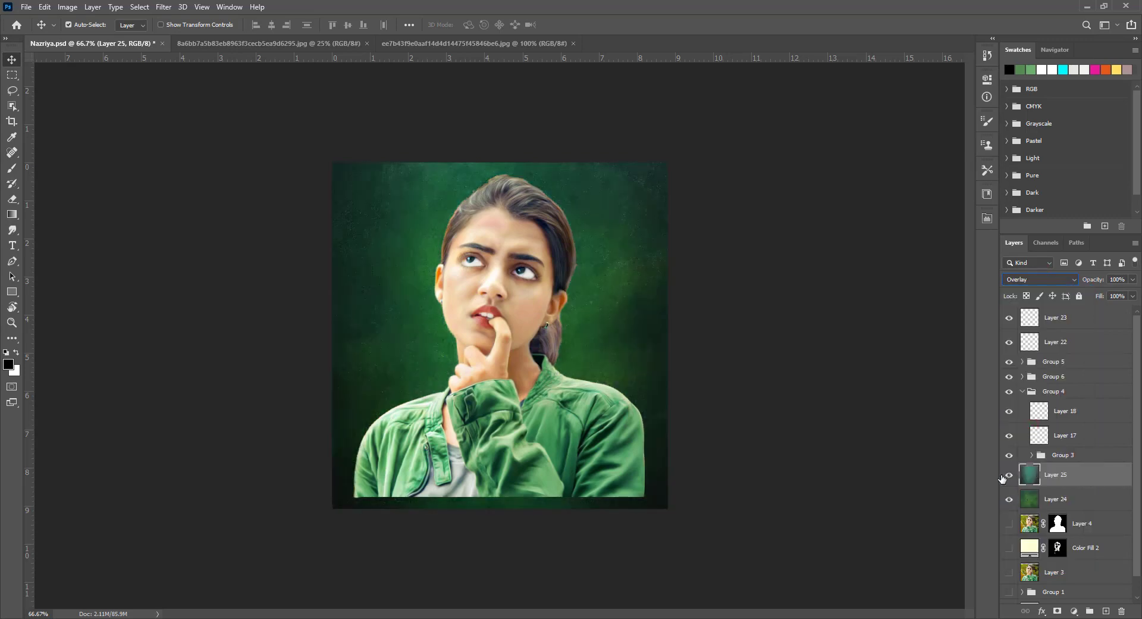
pyautogui.click(1007, 475)
pyautogui.click(1040, 280)
pyautogui.press('Escape')
# Step: Add a solid colour fill layer using a brown sampled from the portrait
pyautogui.click(796, 388)
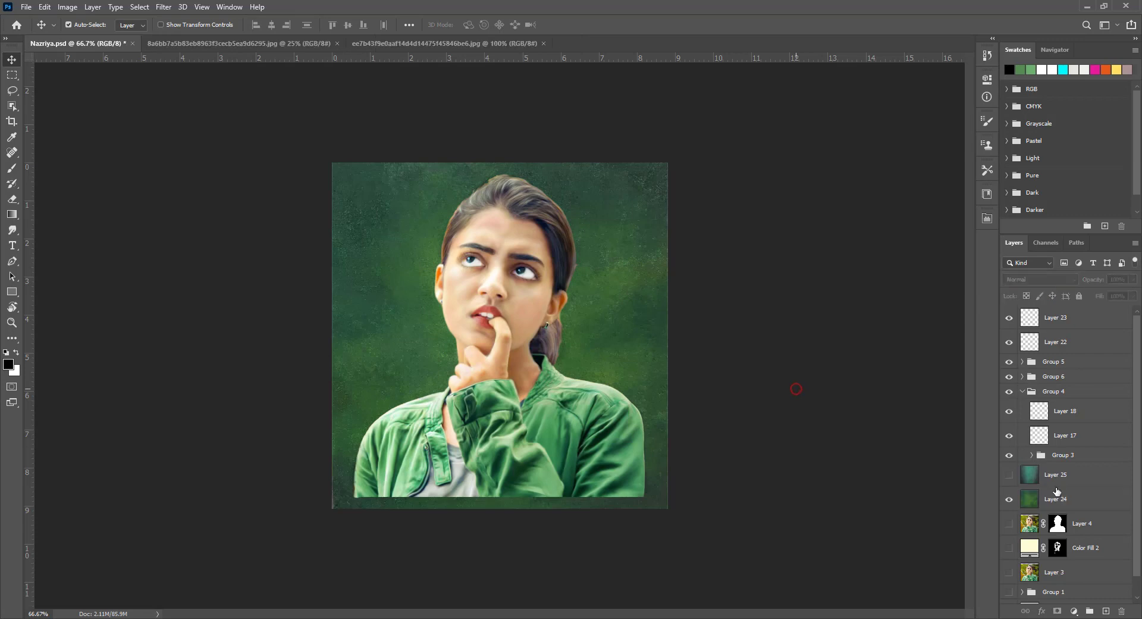
pyautogui.click(1056, 491)
pyautogui.hotkey('ctrl', '+')
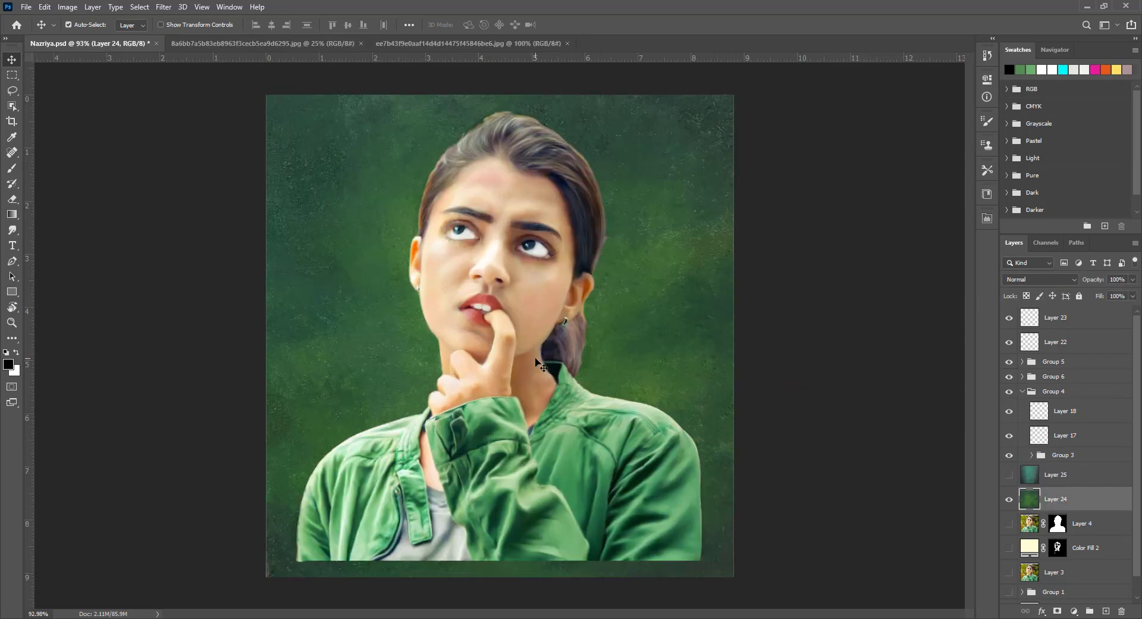
pyautogui.press('i')
pyautogui.click(580, 343)
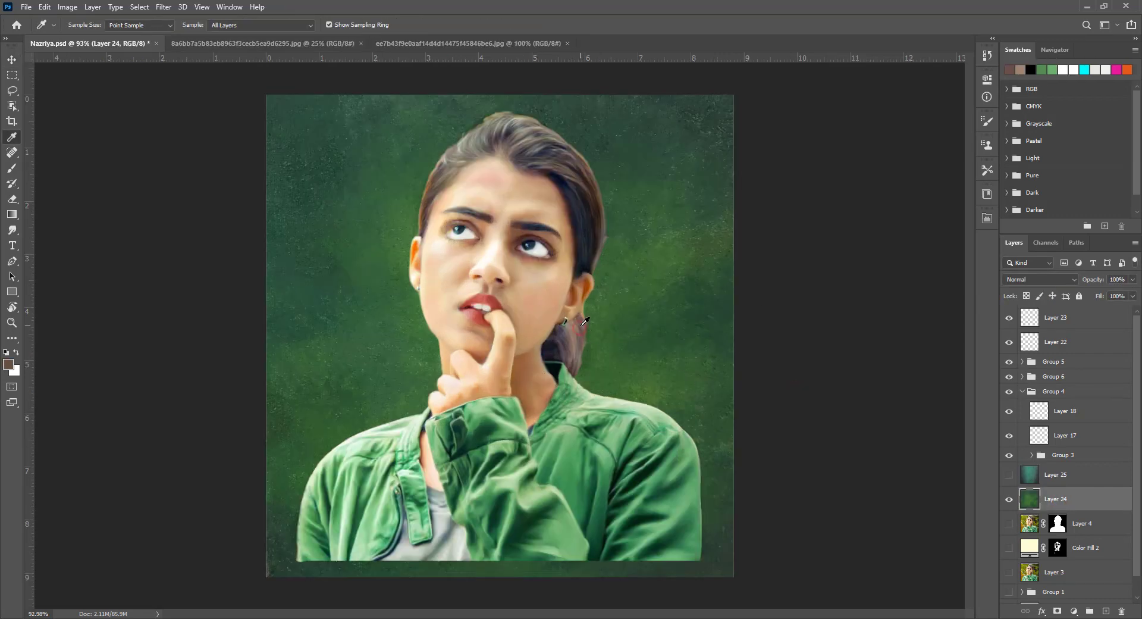
pyautogui.press('v')
pyautogui.click(1074, 611)
pyautogui.click(1053, 400)
pyautogui.click(678, 136)
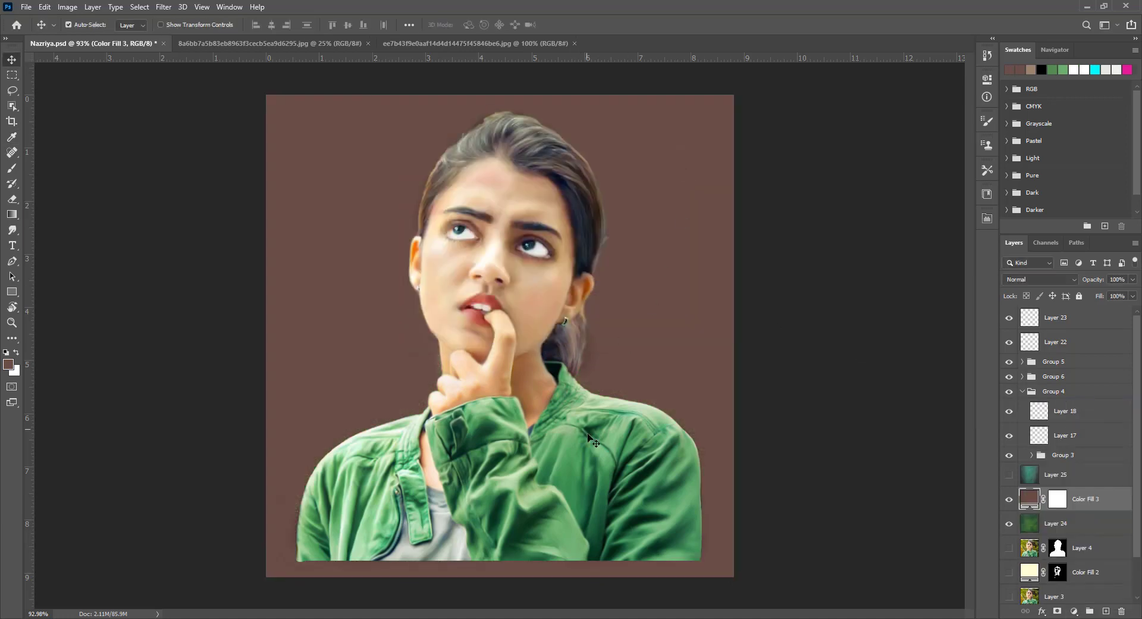
# Step: Hide the texture layers, load the subject outline from Layer 23, and show the brown fill behind it
pyautogui.click(1070, 320)
pyautogui.keyDown('shift'); pyautogui.click(1047, 454); pyautogui.keyUp('shift')
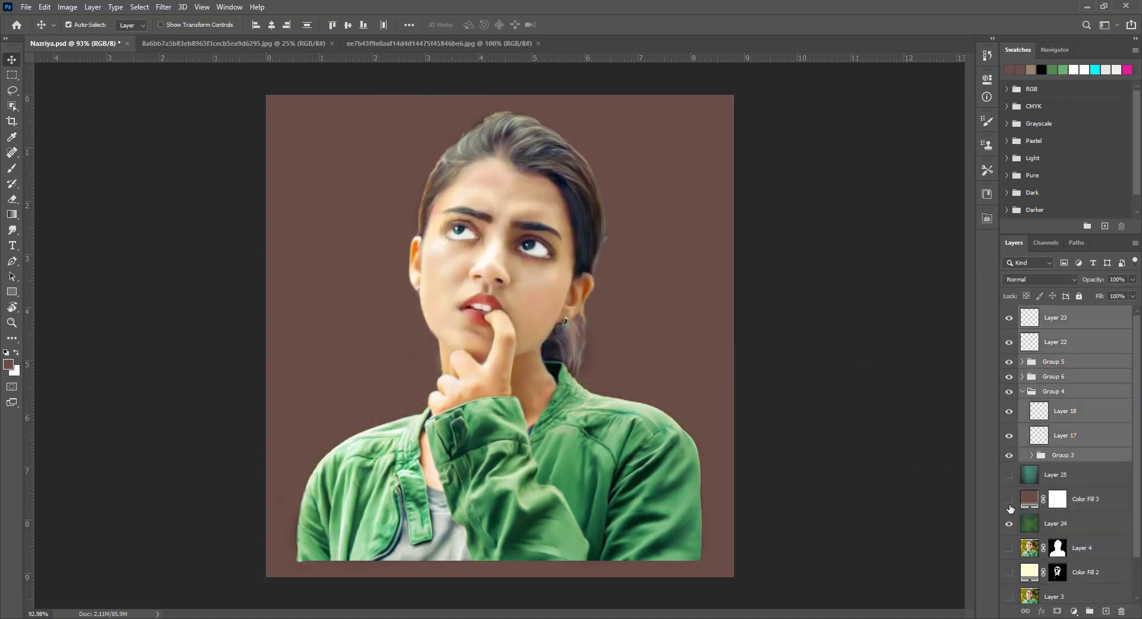
pyautogui.moveTo(1010, 503); pyautogui.dragTo(1009, 524)
pyautogui.click(1064, 317)
pyautogui.keyDown('ctrl'); pyautogui.click(1029, 317); pyautogui.keyUp('ctrl')
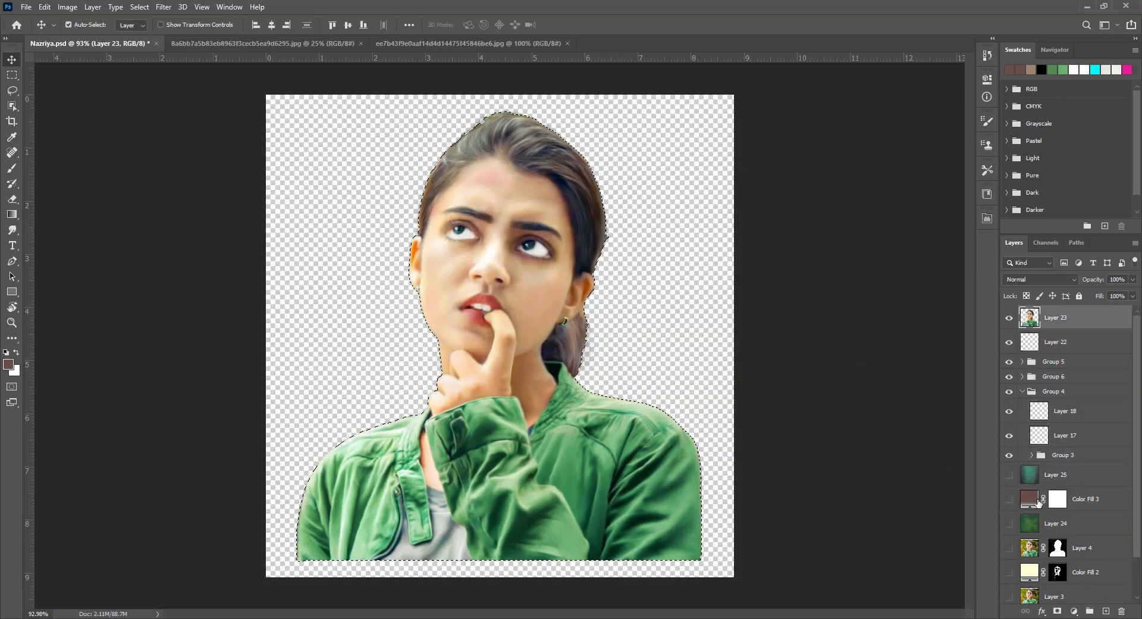
pyautogui.click(1009, 499)
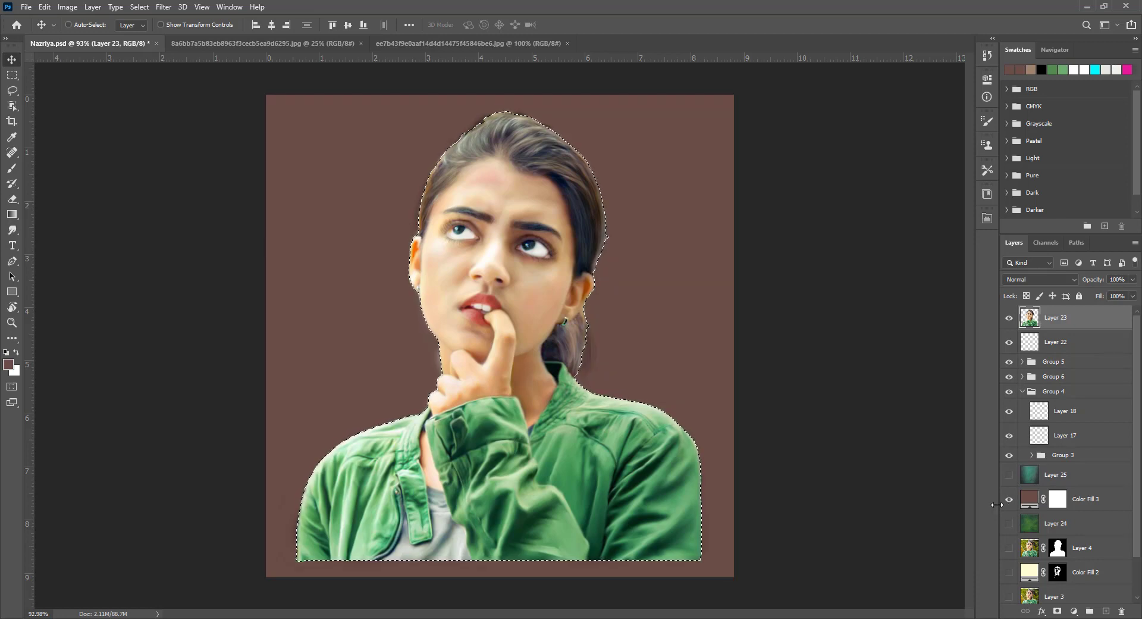
# Step: Mask the Color Fill 3 brown fill to the subject selection, then deselect
pyautogui.hotkey('ctrl', 'd')
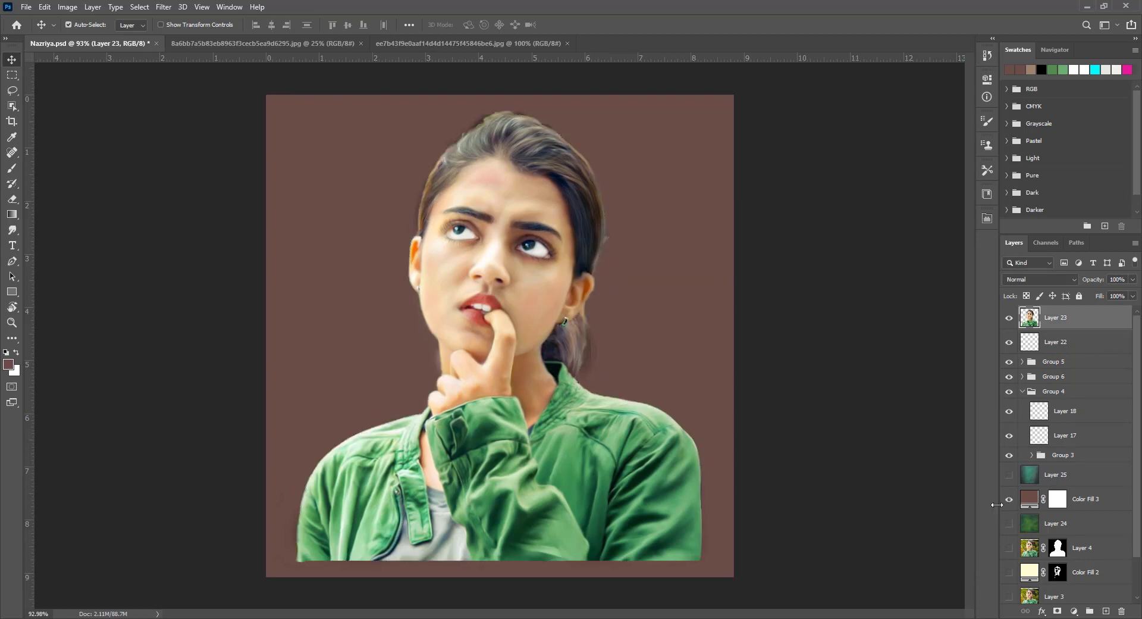
pyautogui.click(1025, 505)
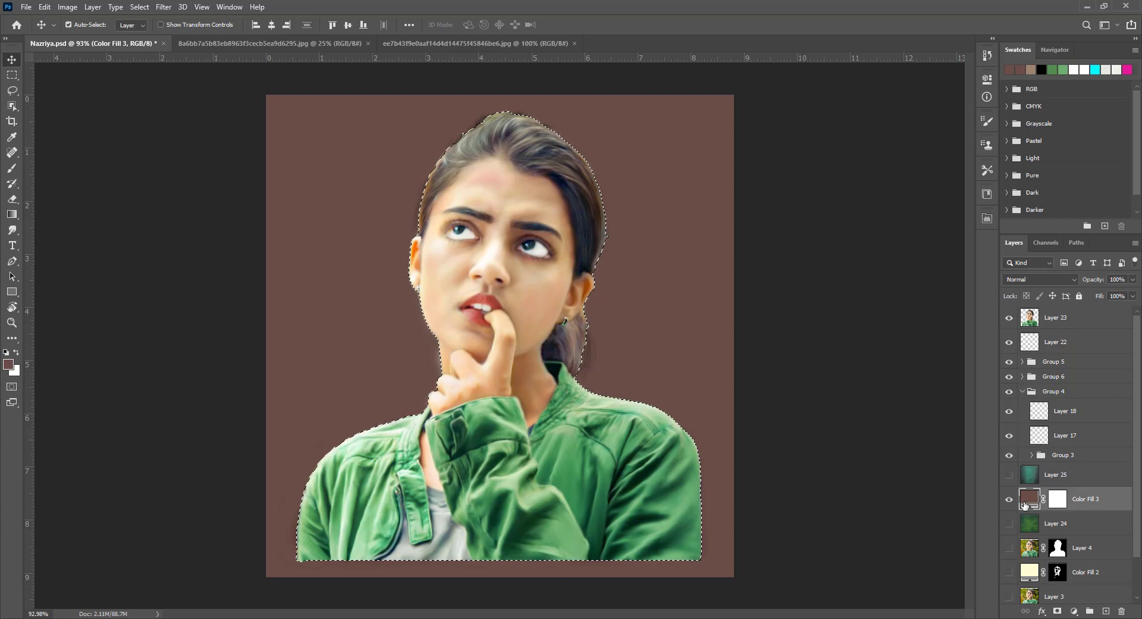
pyautogui.press('Delete')
pyautogui.press('Return')
pyautogui.click(1055, 505)
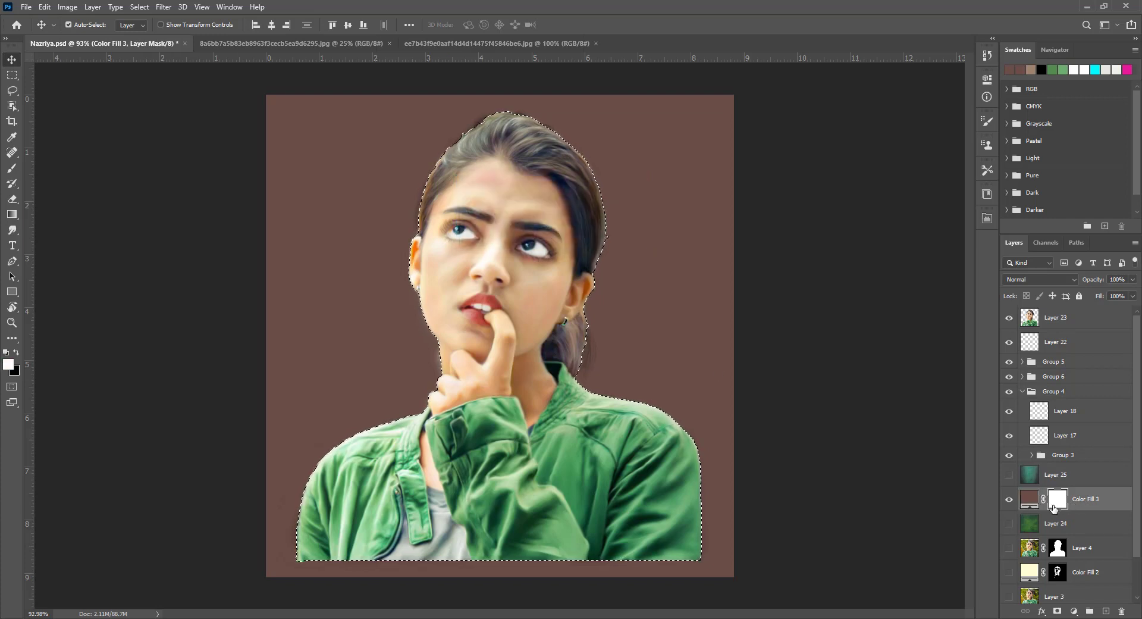
pyautogui.press('Delete')
pyautogui.hotkey('ctrl', 'd')
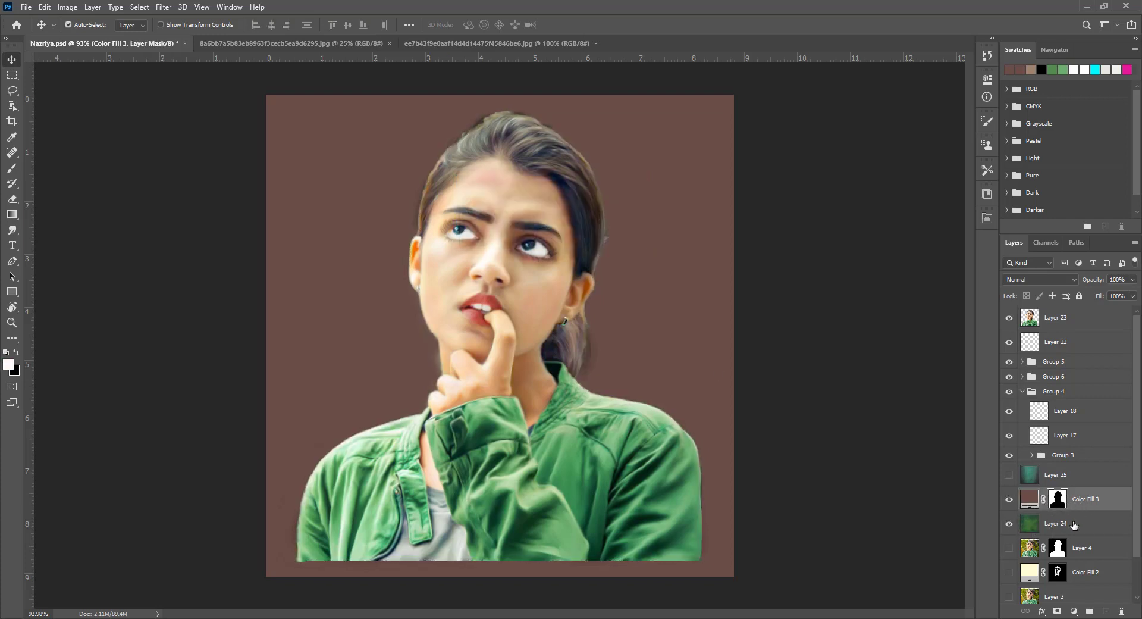
pyautogui.click(1079, 501)
# Step: Set the brown fill to Overlay blending at about half opacity
pyautogui.click(1040, 279)
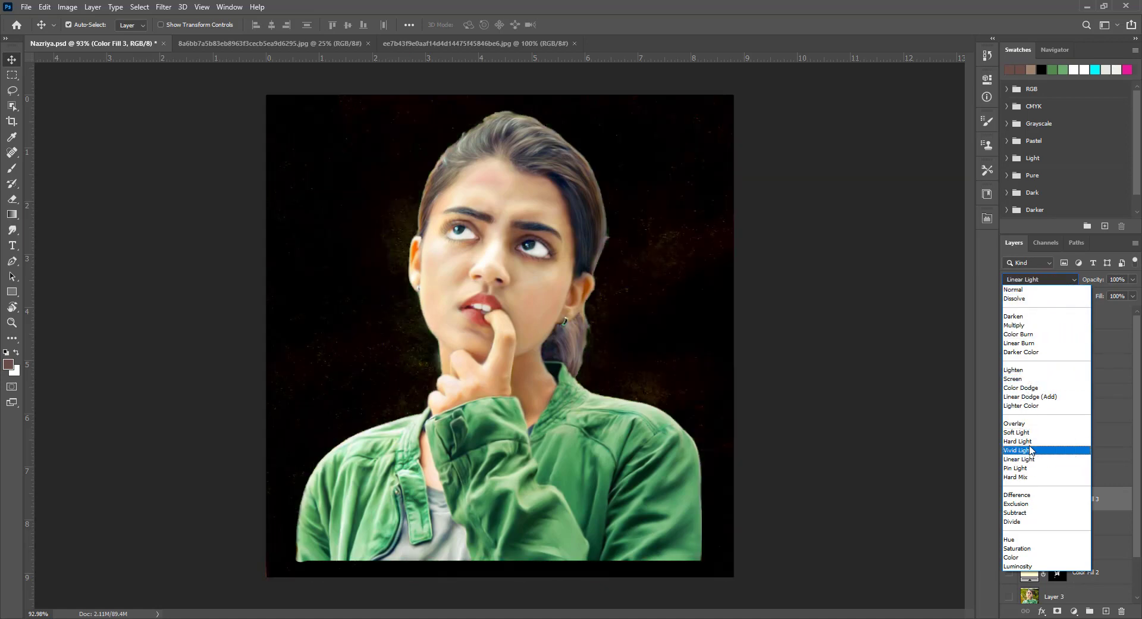
pyautogui.click(1020, 423)
pyautogui.click(1133, 279)
pyautogui.moveTo(1136, 292); pyautogui.dragTo(1112, 296)
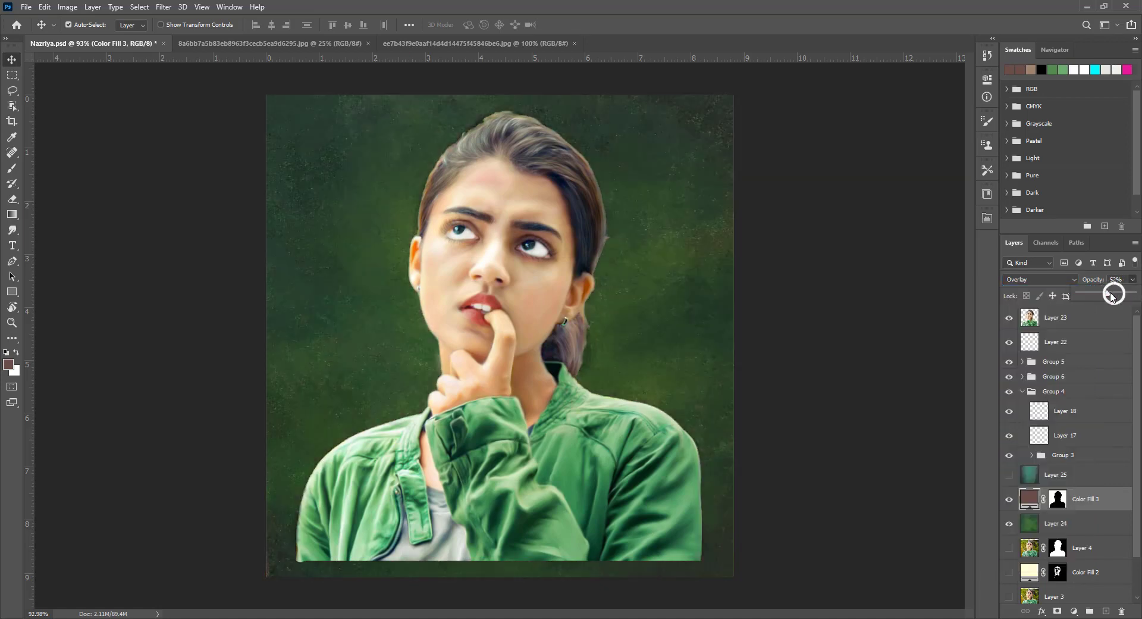
# Step: Add a new empty layer and load a large 60 px brush preset for shading
pyautogui.press('b')
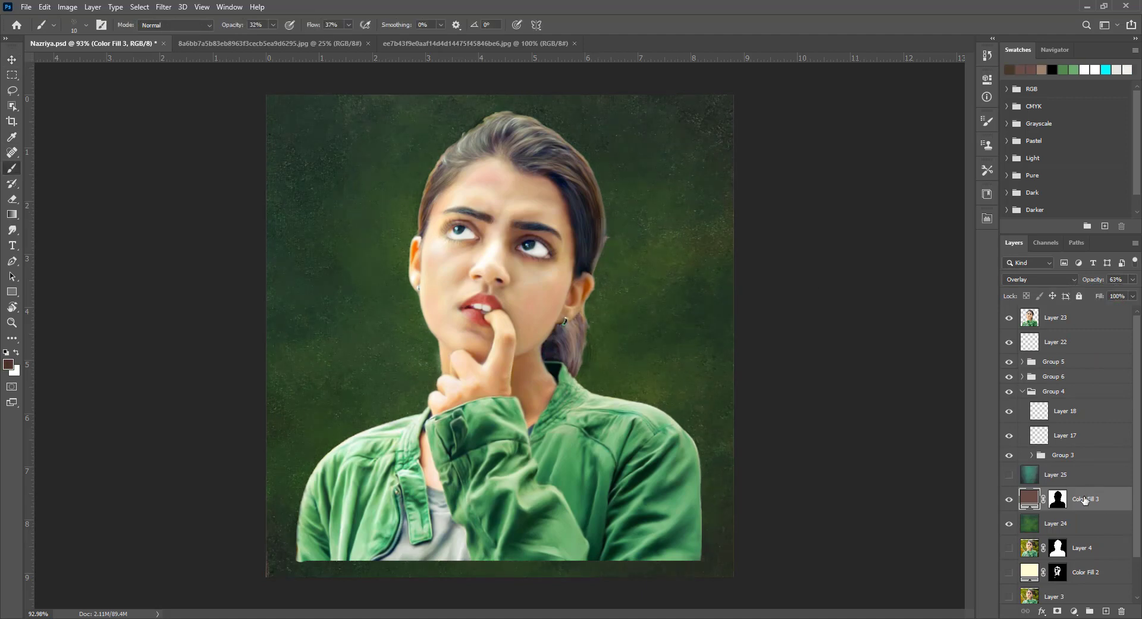
pyautogui.hotkey('ctrl', 'shift', 'alt', 'n')
pyautogui.rightClick(679, 283)
pyautogui.scroll(3, 767, 452)
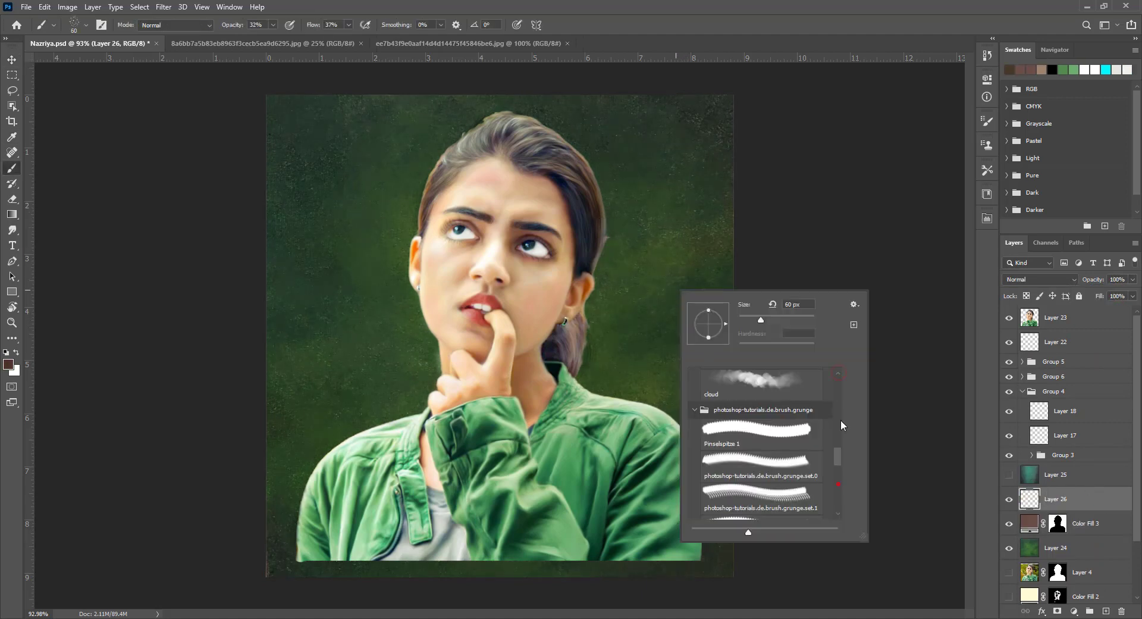
pyautogui.scroll(3, 768, 452)
pyautogui.doubleClick(761, 399)
pyautogui.press(']')
pyautogui.press(']')
pyautogui.press(']')
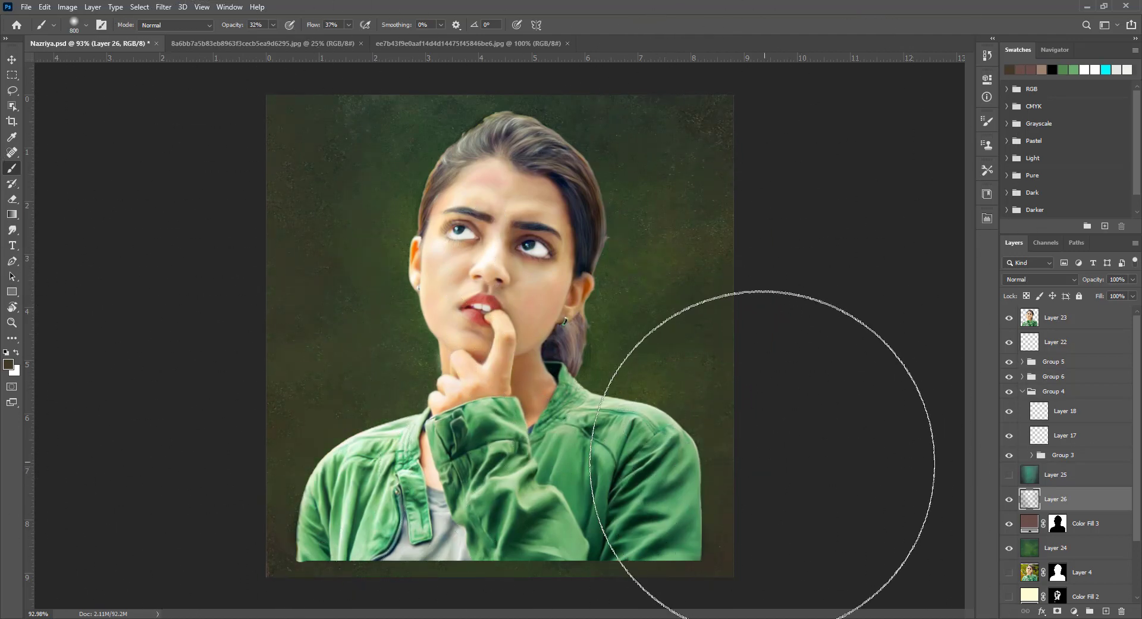
# Step: Keep the layer at Normal and group the three backdrop layers into Group 7
pyautogui.press('v')
pyautogui.click(1040, 279)
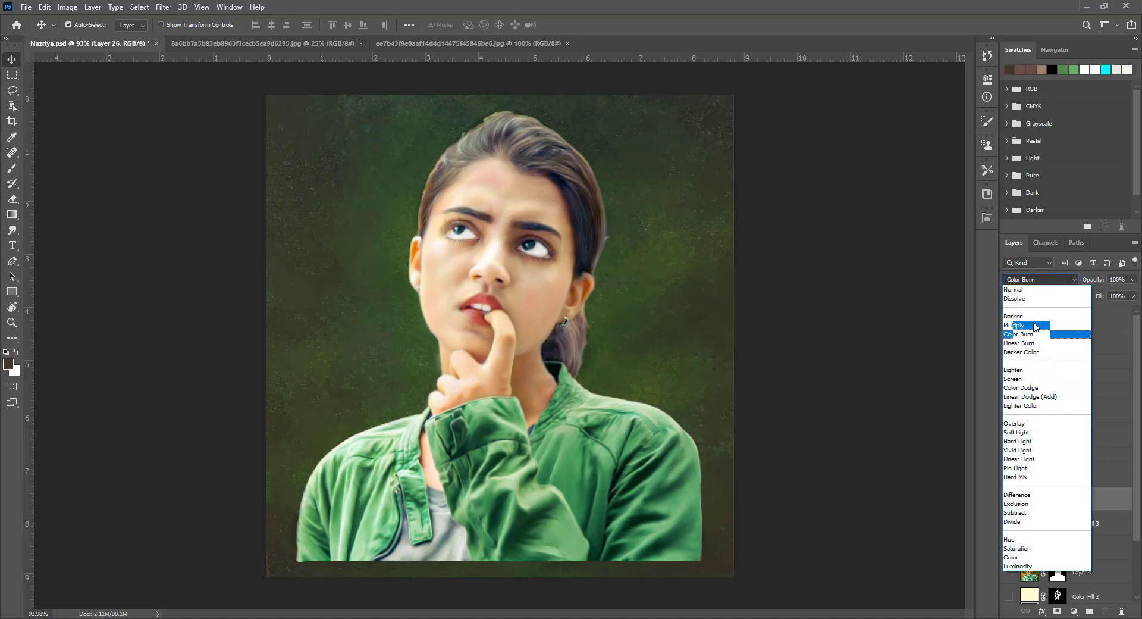
pyautogui.click(1035, 292)
pyautogui.keyDown('ctrl'); pyautogui.click(1065, 546); pyautogui.keyUp('ctrl')
pyautogui.hotkey('ctrl', 'g')
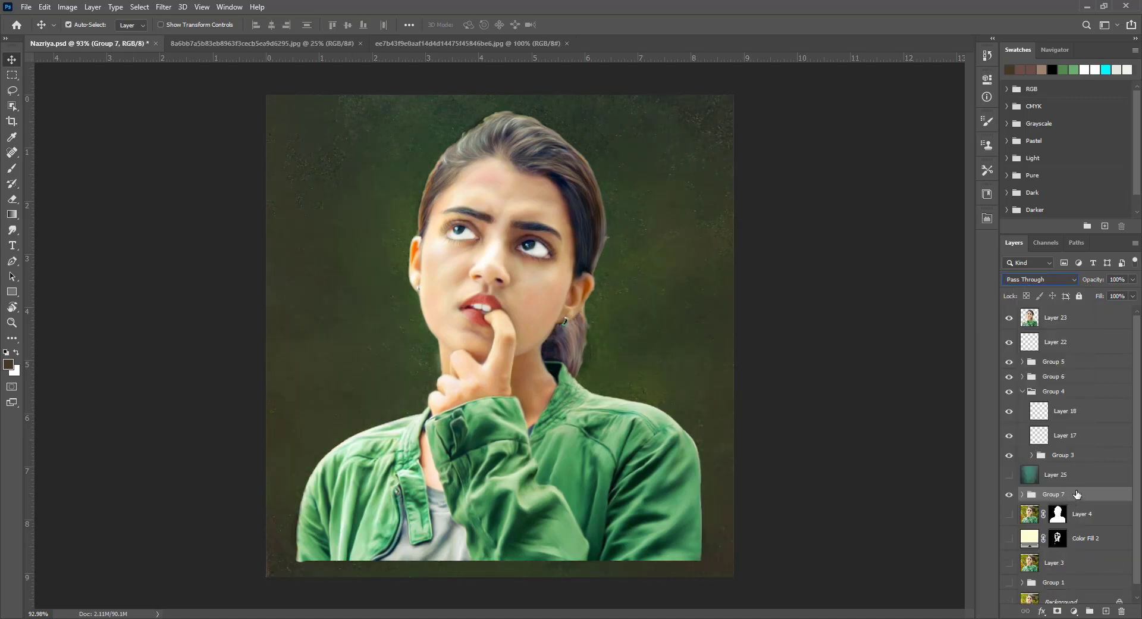
pyautogui.doubleClick(1052, 494)
pyautogui.write('BG')
pyautogui.press('Return')
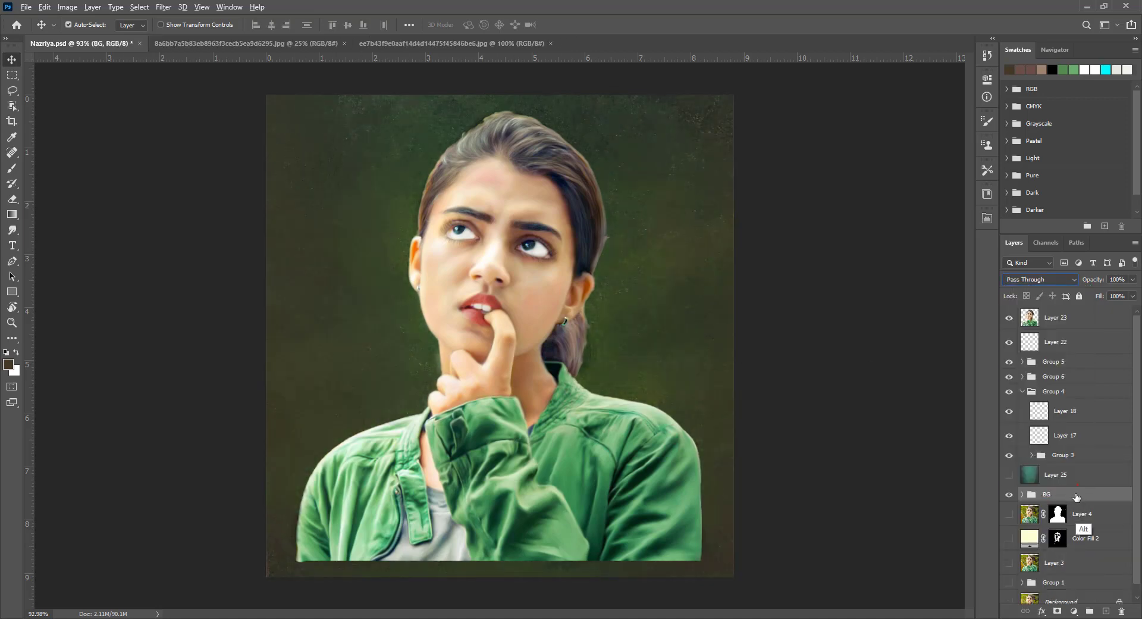
pyautogui.keyDown('alt'); pyautogui.moveTo(1077, 497); pyautogui.dragTo(1011, 310); pyautogui.keyUp('alt')
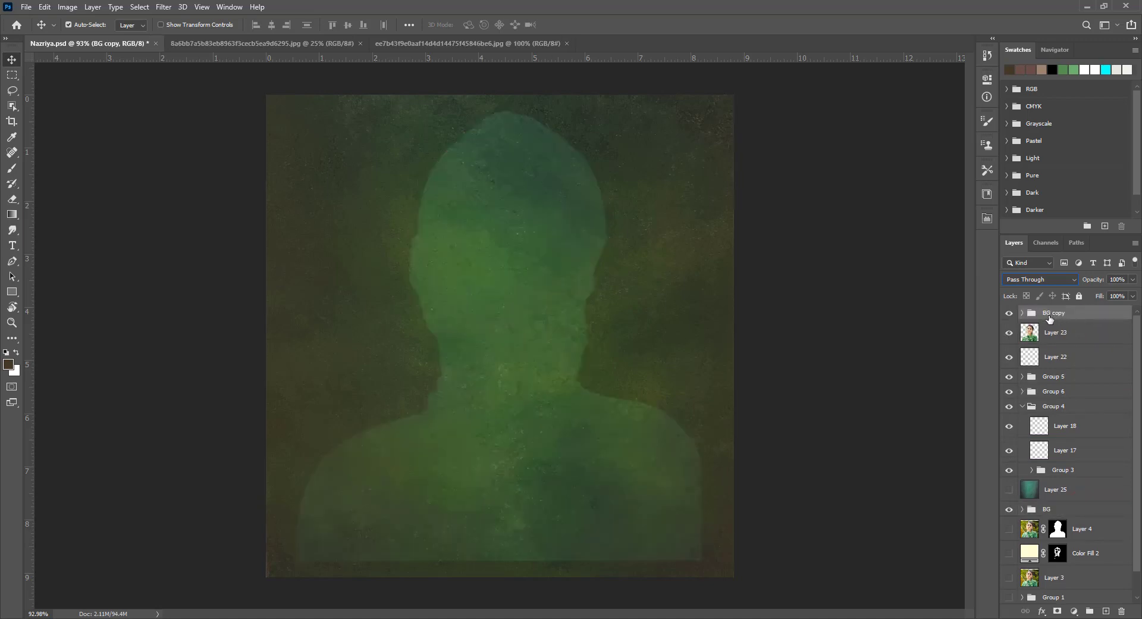
pyautogui.click(1057, 611)
pyautogui.hotkey('ctrl', 'i')
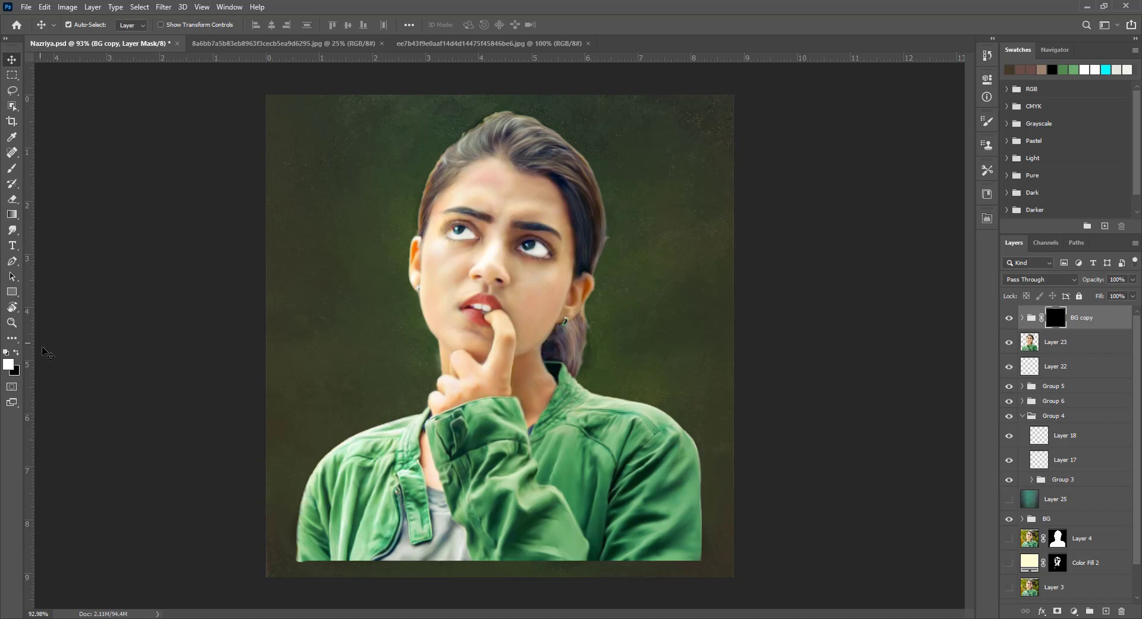
pyautogui.press('b')
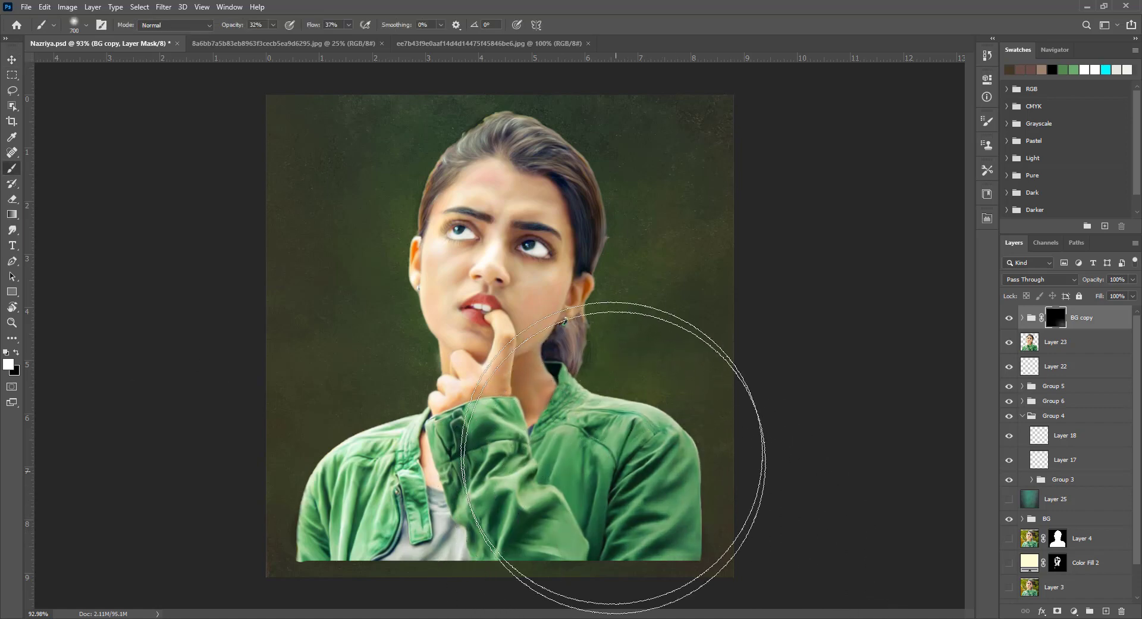
pyautogui.press('0')
pyautogui.press('[')
pyautogui.press('[')
pyautogui.press('[')
pyautogui.moveTo(702, 542); pyautogui.dragTo(682, 488)
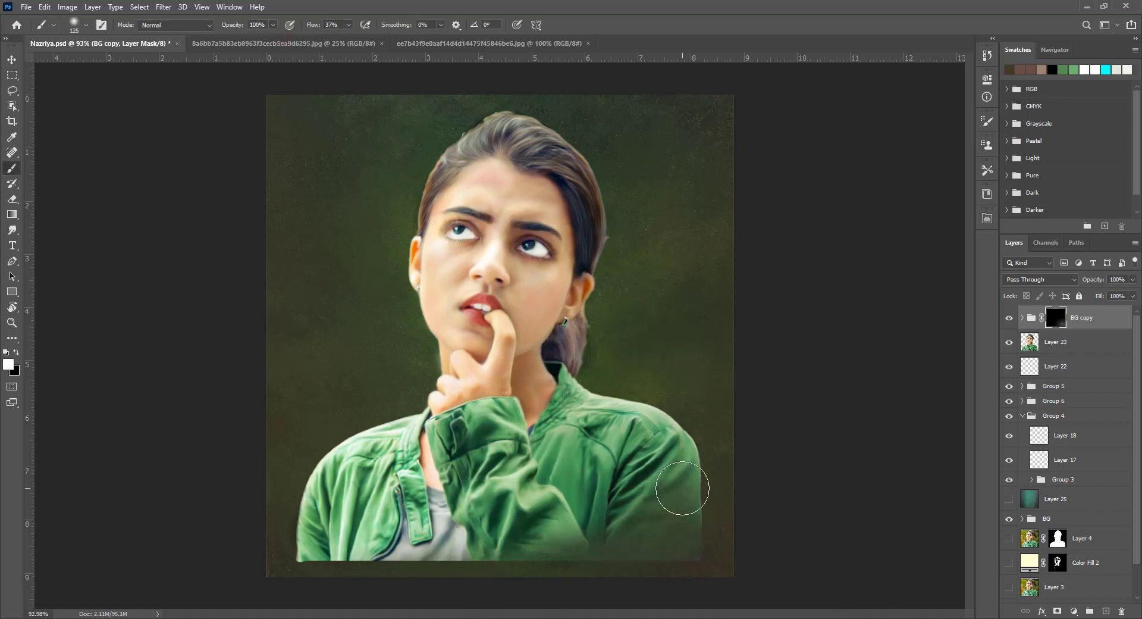
pyautogui.click(1036, 279)
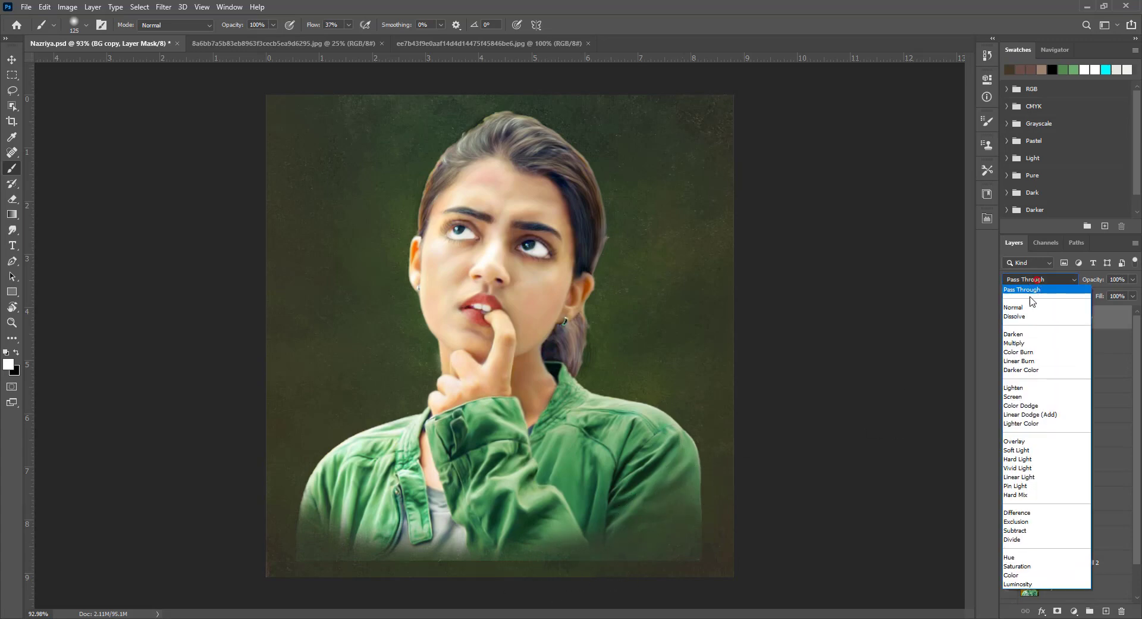
pyautogui.click(1013, 307)
pyautogui.moveTo(349, 24); pyautogui.dragTo(390, 41)
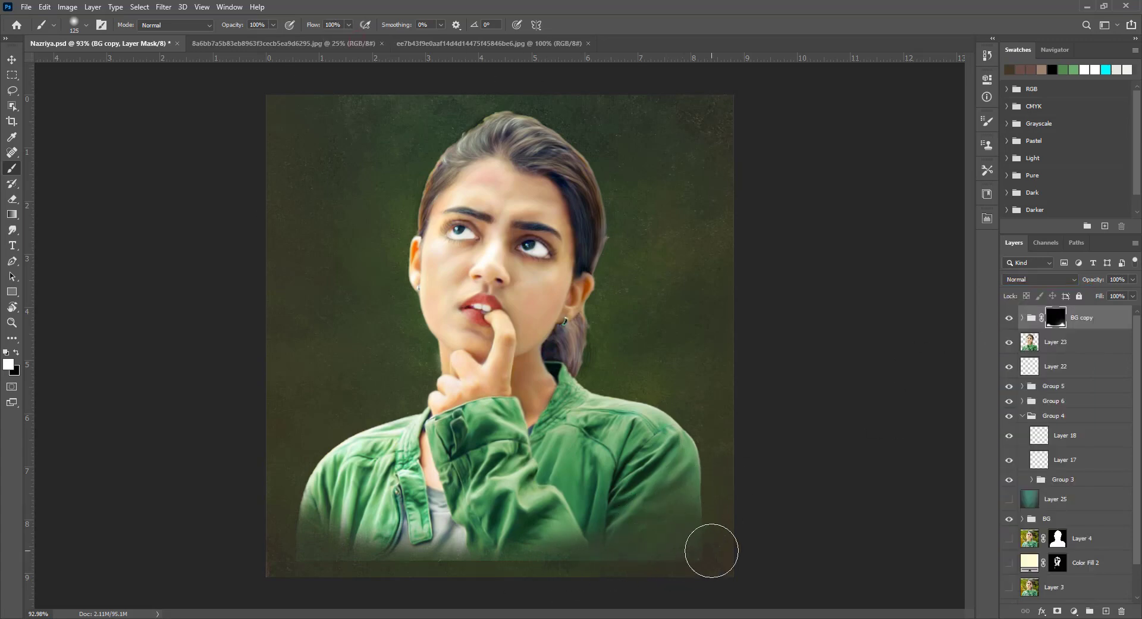
pyautogui.click(1023, 318)
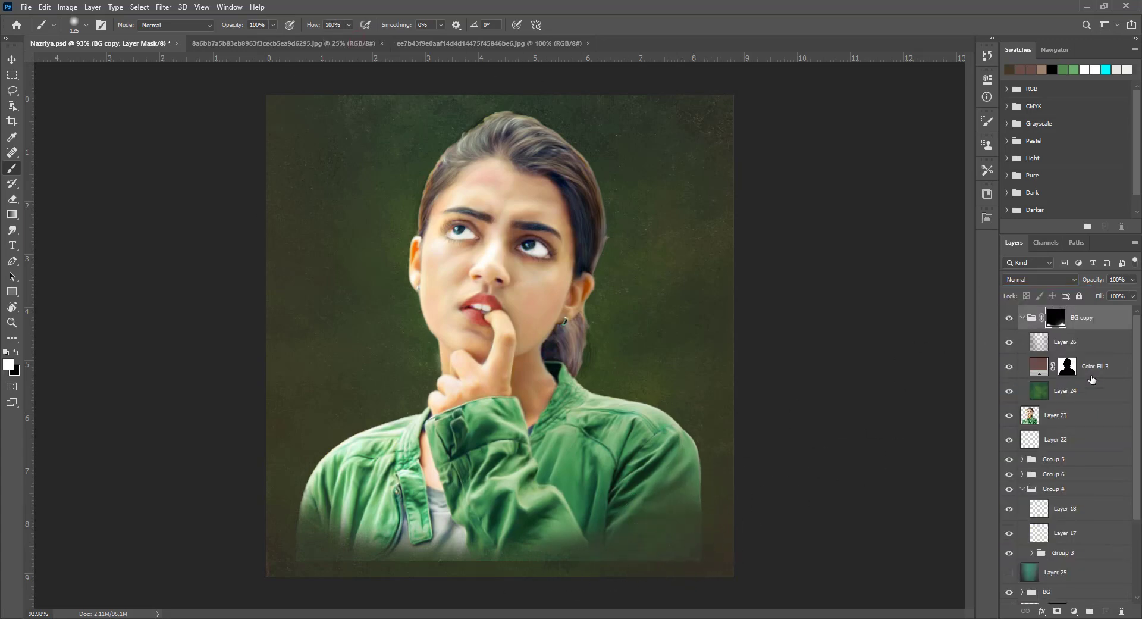
pyautogui.rightClick(1067, 370)
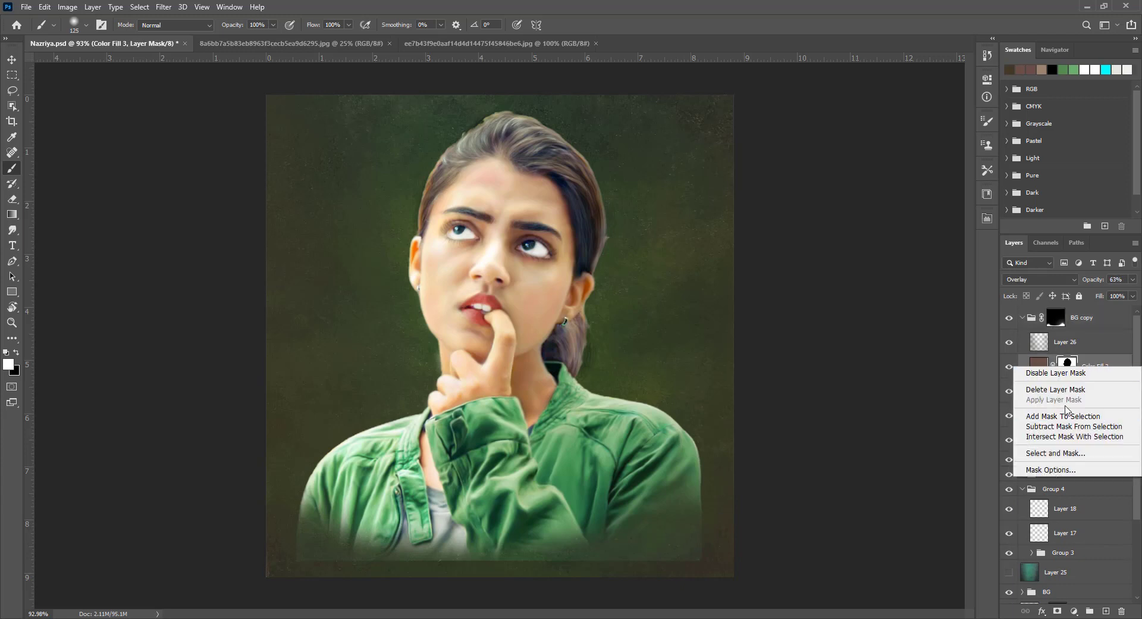
pyautogui.click(1055, 387)
pyautogui.click(1022, 317)
pyautogui.click(1056, 318)
pyautogui.press('x')
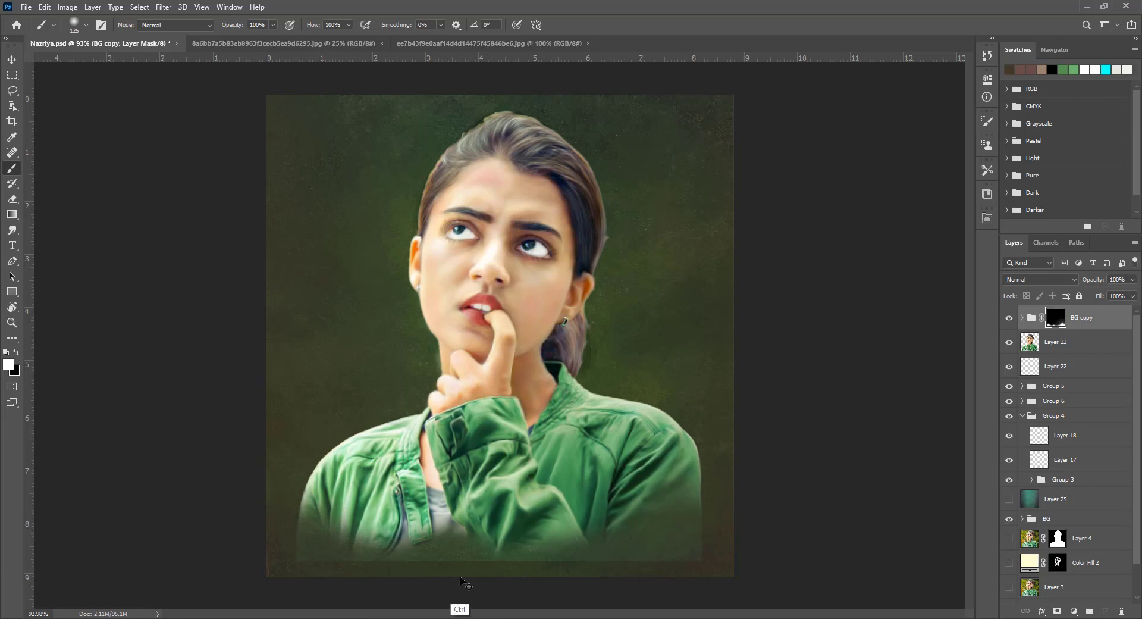
pyautogui.click(1077, 318)
pyautogui.click(1022, 317)
pyautogui.moveTo(1076, 372); pyautogui.dragTo(1053, 387)
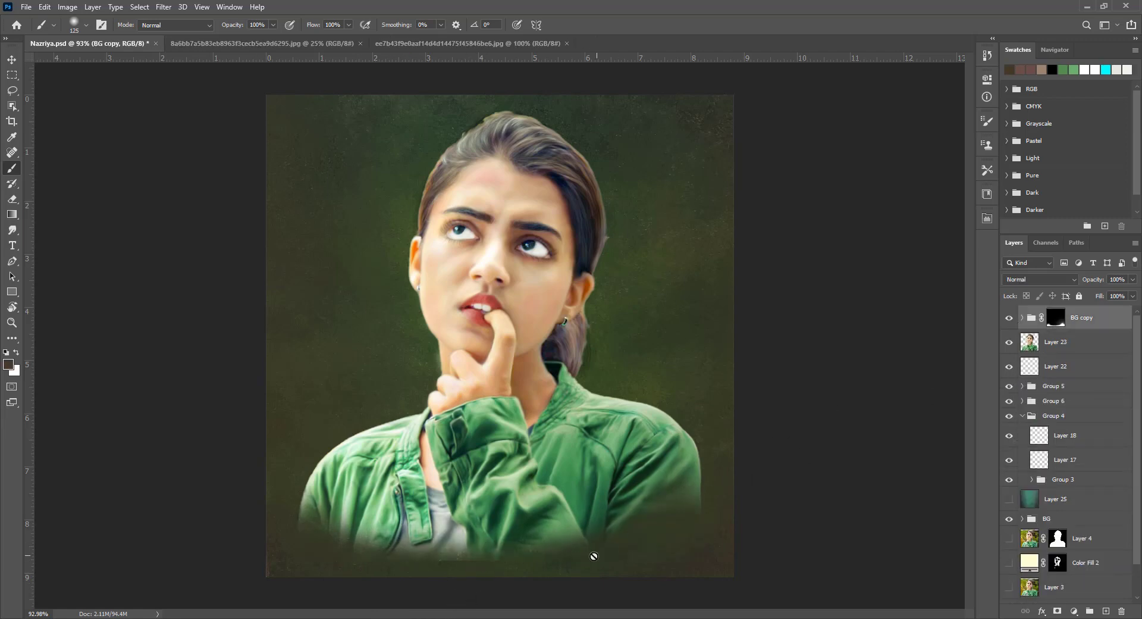
pyautogui.click(1063, 319)
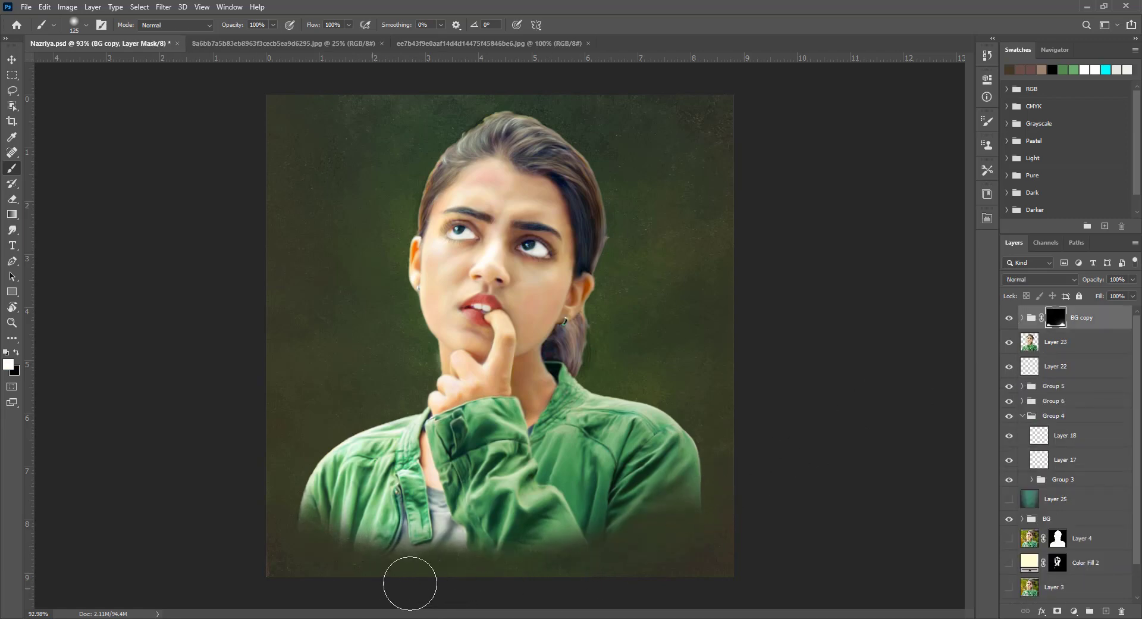
pyautogui.press('x')
pyautogui.press('v')
pyautogui.click(1023, 317)
pyautogui.click(1071, 366)
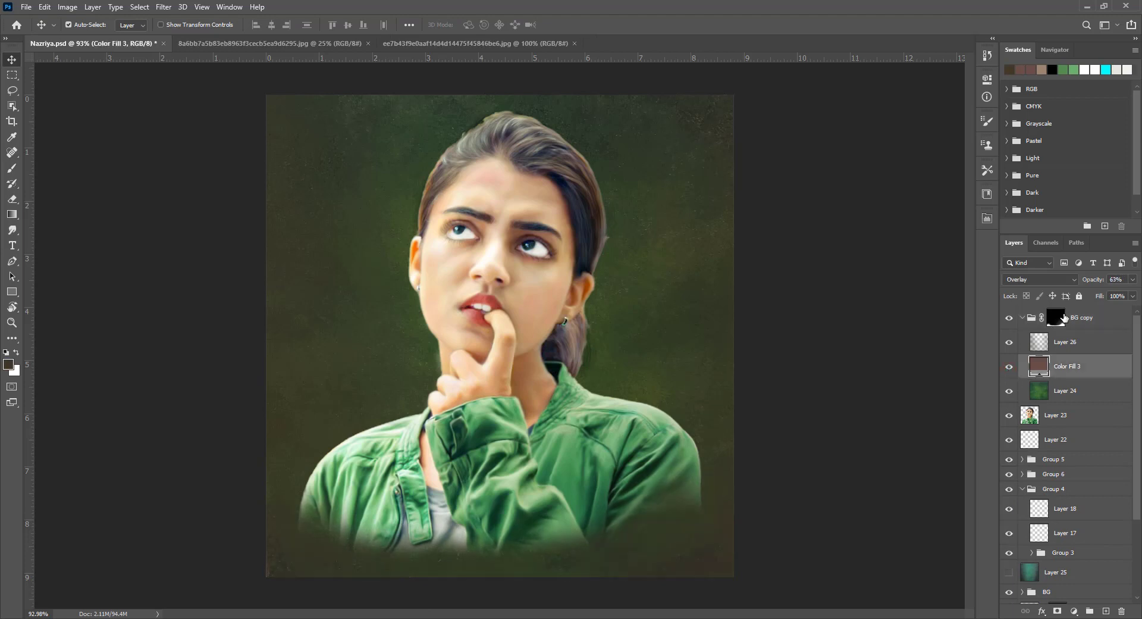
pyautogui.click(1133, 296)
pyautogui.moveTo(1105, 310); pyautogui.dragTo(1089, 312)
pyautogui.click(1071, 341)
pyautogui.click(1133, 279)
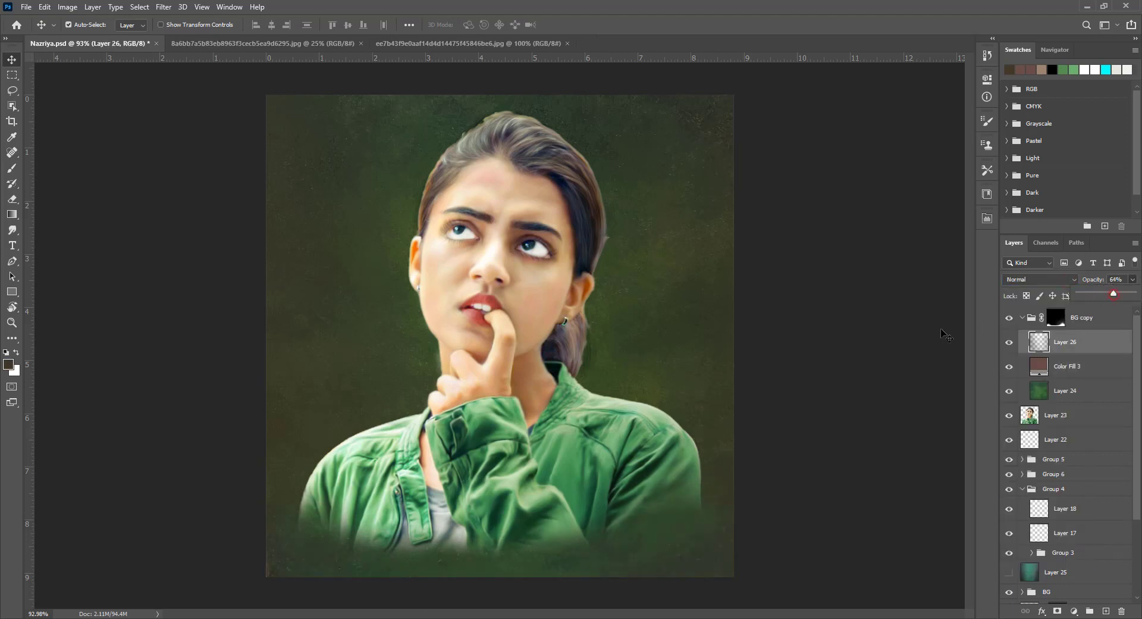
pyautogui.click(1056, 317)
pyautogui.click(1023, 317)
pyautogui.press('b')
pyautogui.rightClick(537, 460)
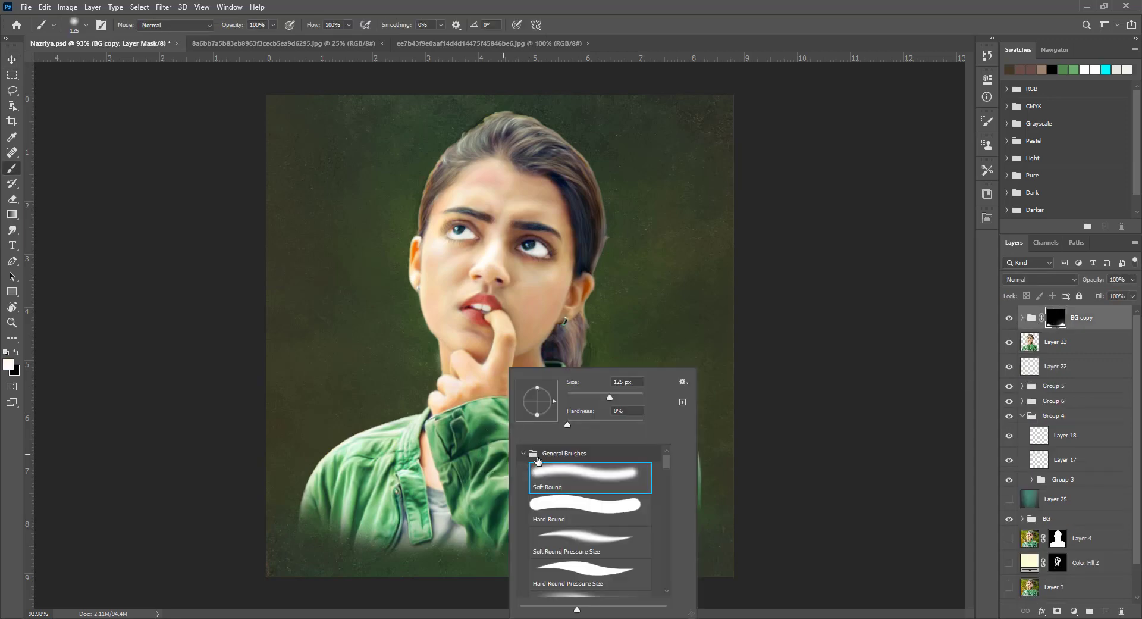
pyautogui.scroll(-5, 666, 478)
pyautogui.press('Return')
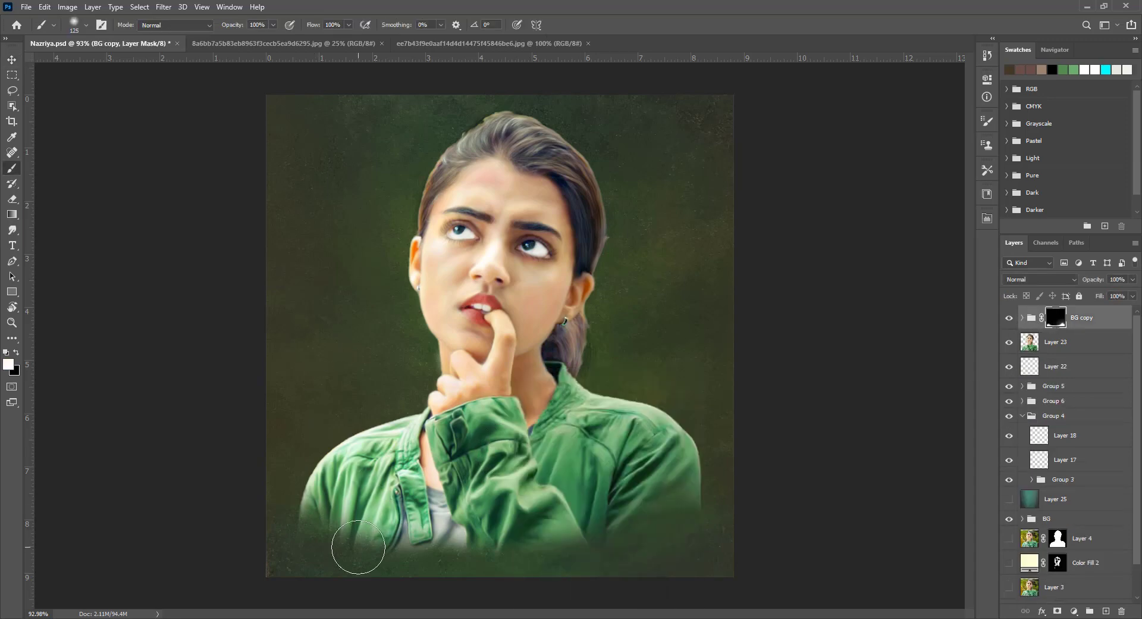
pyautogui.rightClick(596, 367)
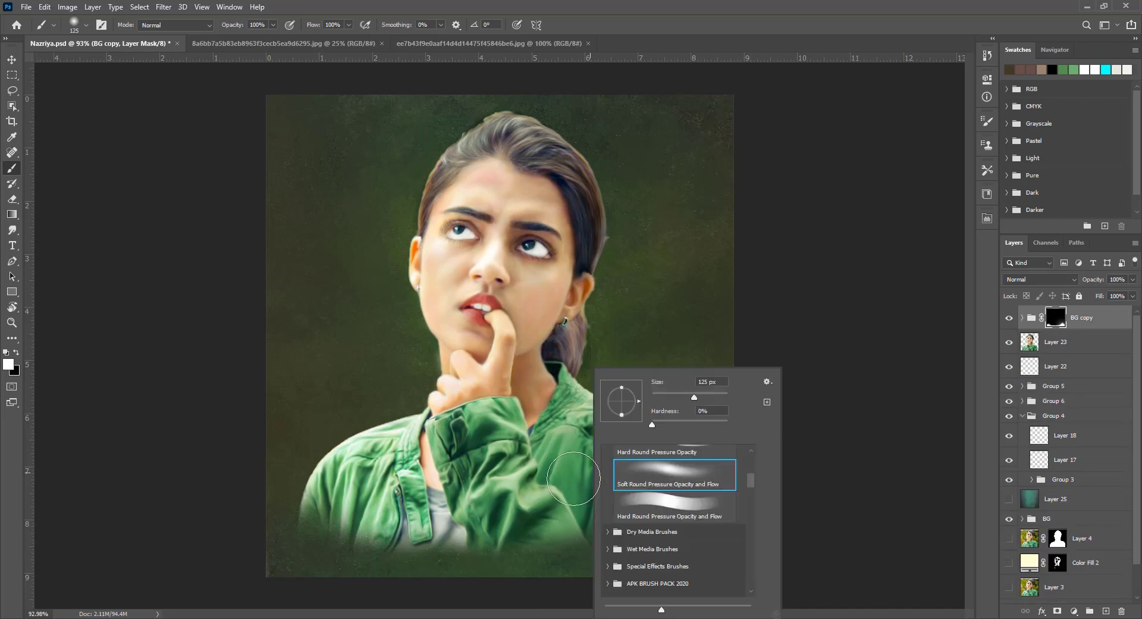
pyautogui.click(609, 531)
pyautogui.scroll(-2, 610, 535)
pyautogui.click(672, 535)
pyautogui.press('Return')
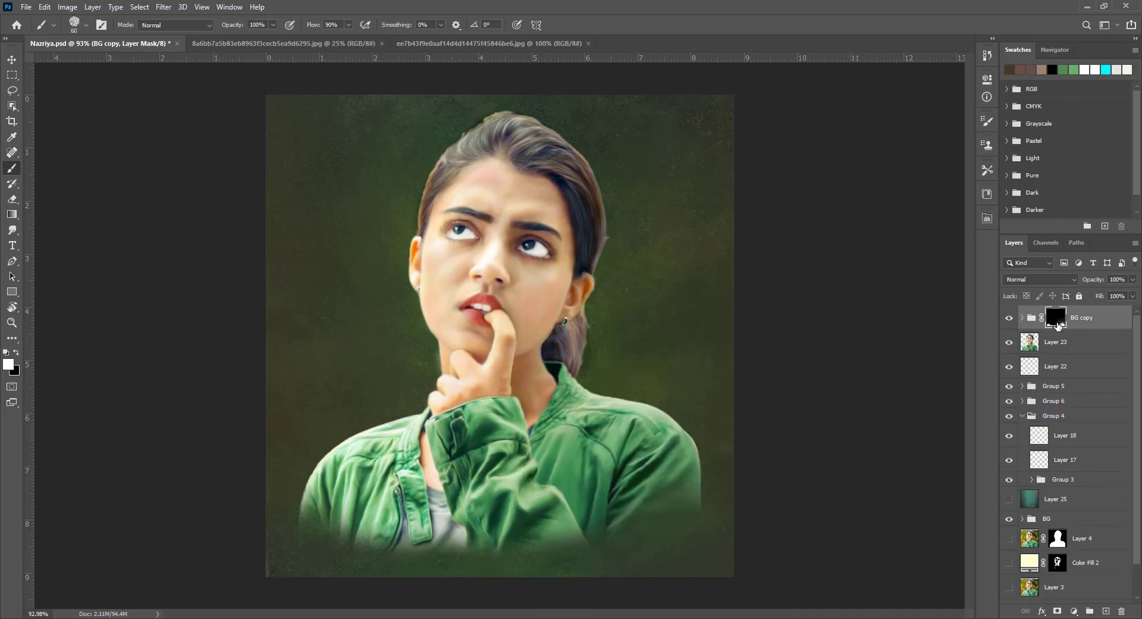
pyautogui.hotkey('ctrl', 'j')
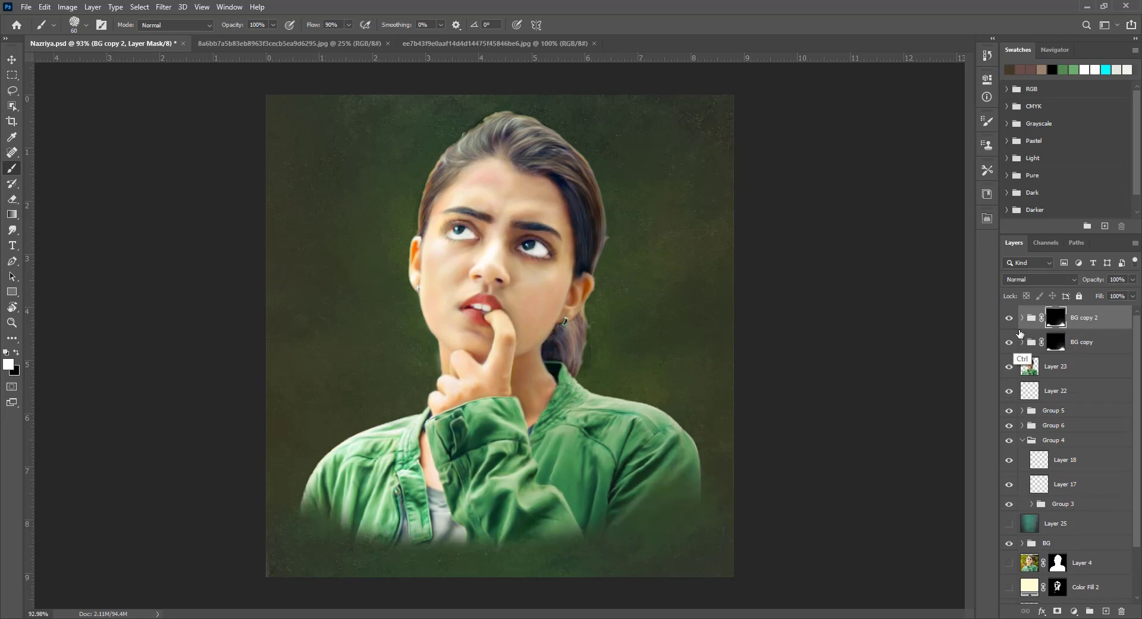
pyautogui.rightClick(1056, 315)
pyautogui.click(1065, 334)
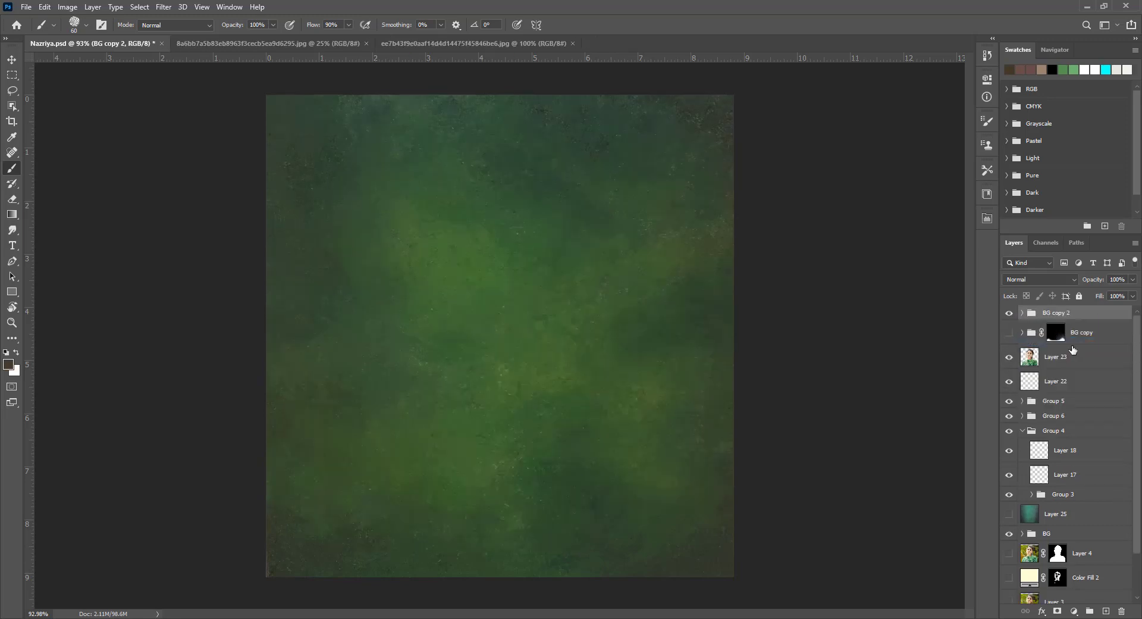
pyautogui.click(1058, 611)
pyautogui.hotkey('ctrl', 'i')
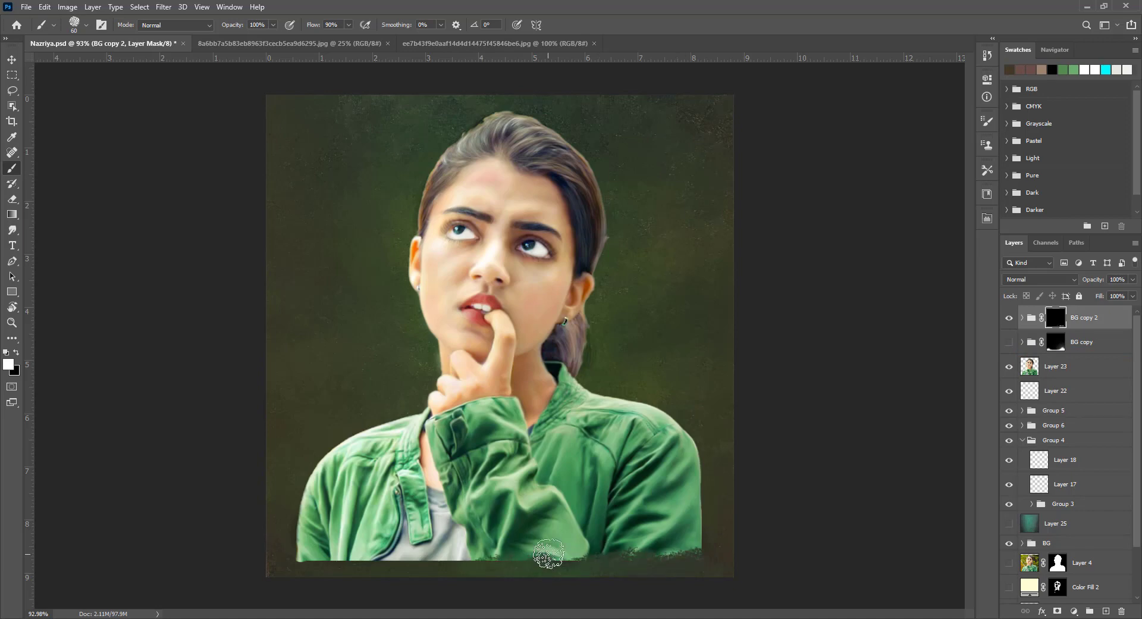
pyautogui.hotkey('ctrl', 'i')
pyautogui.hotkey('ctrl', 'i')
pyautogui.rightClick(515, 372)
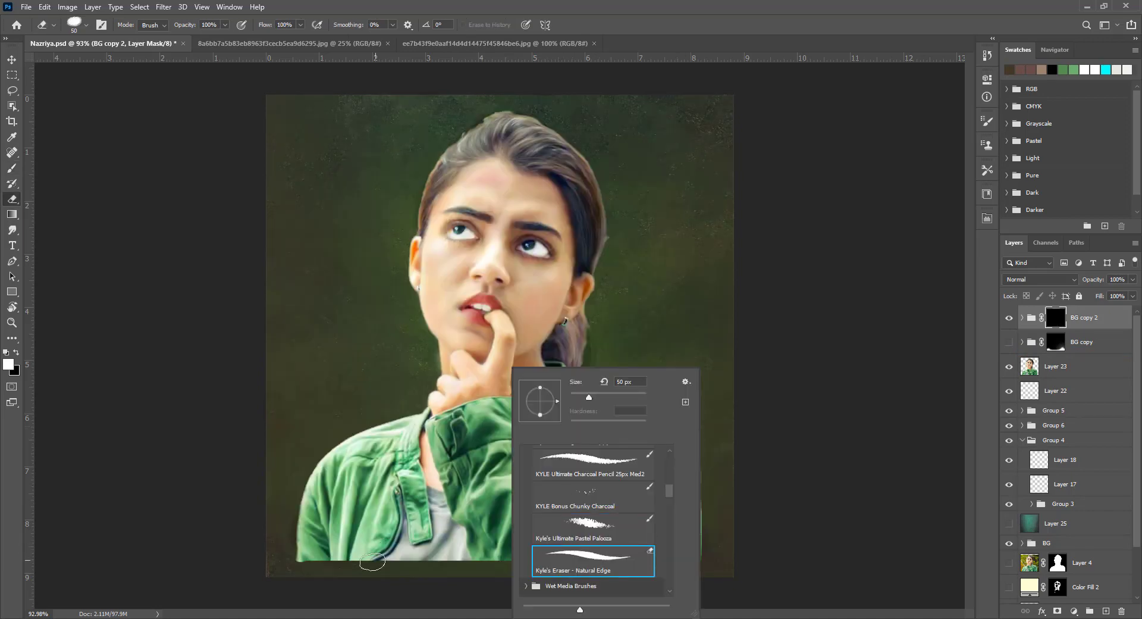
pyautogui.press('e')
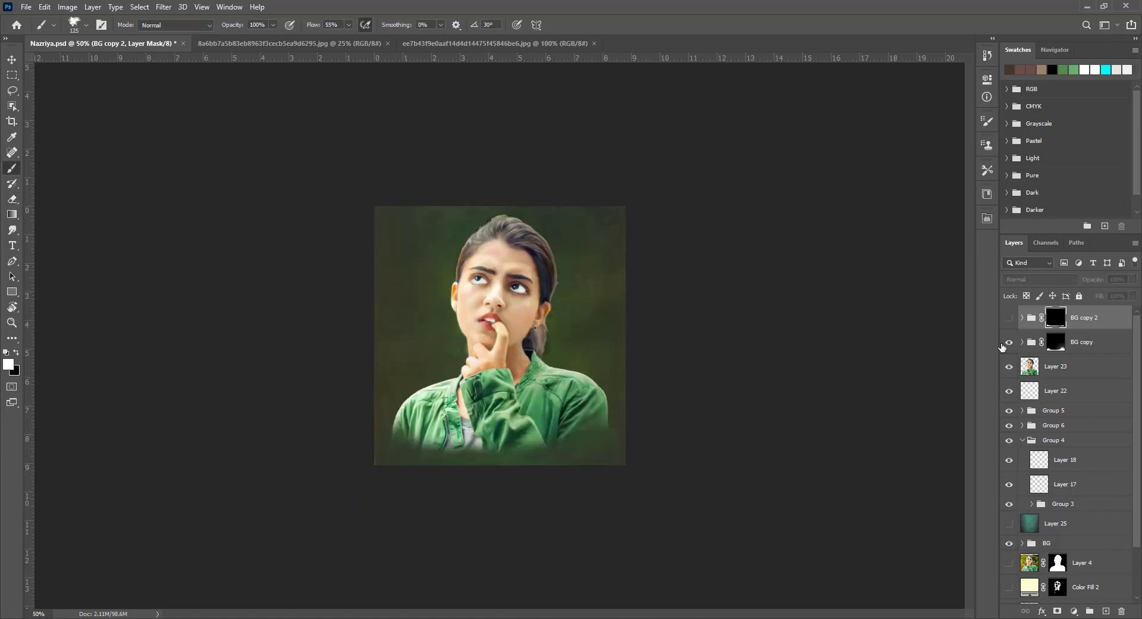
pyautogui.press('v')
pyautogui.press('Delete')
# Step: Zoom the portrait to 100%, add a new layer, and set a light pink sampled from the skin
pyautogui.hotkey('ctrl', '+')
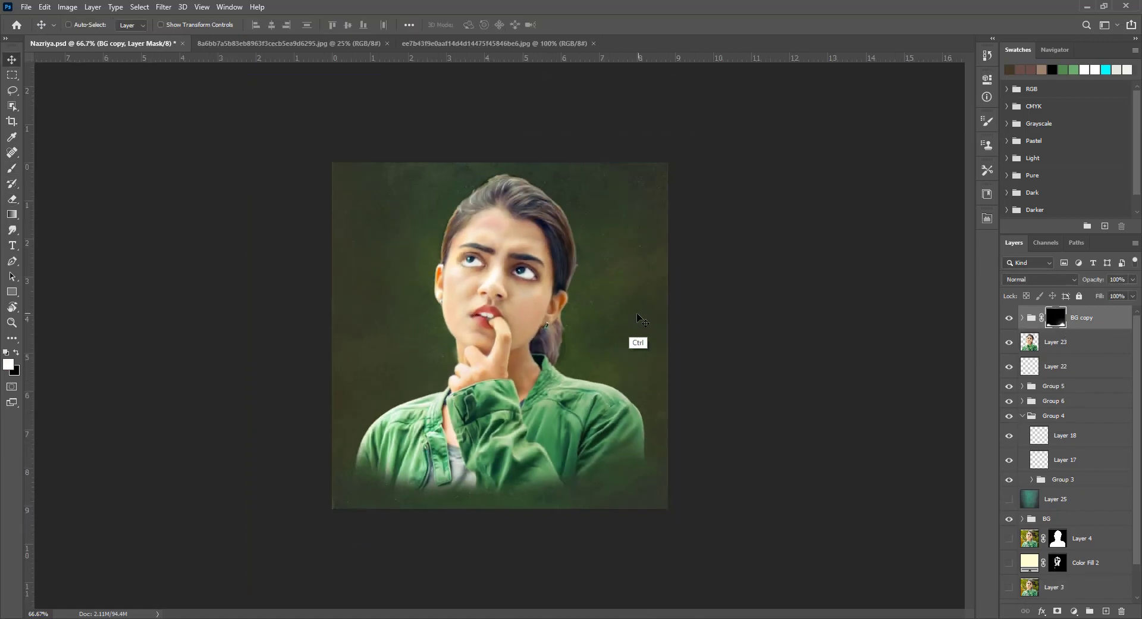
pyautogui.hotkey('ctrl', '+')
pyautogui.click(1106, 611)
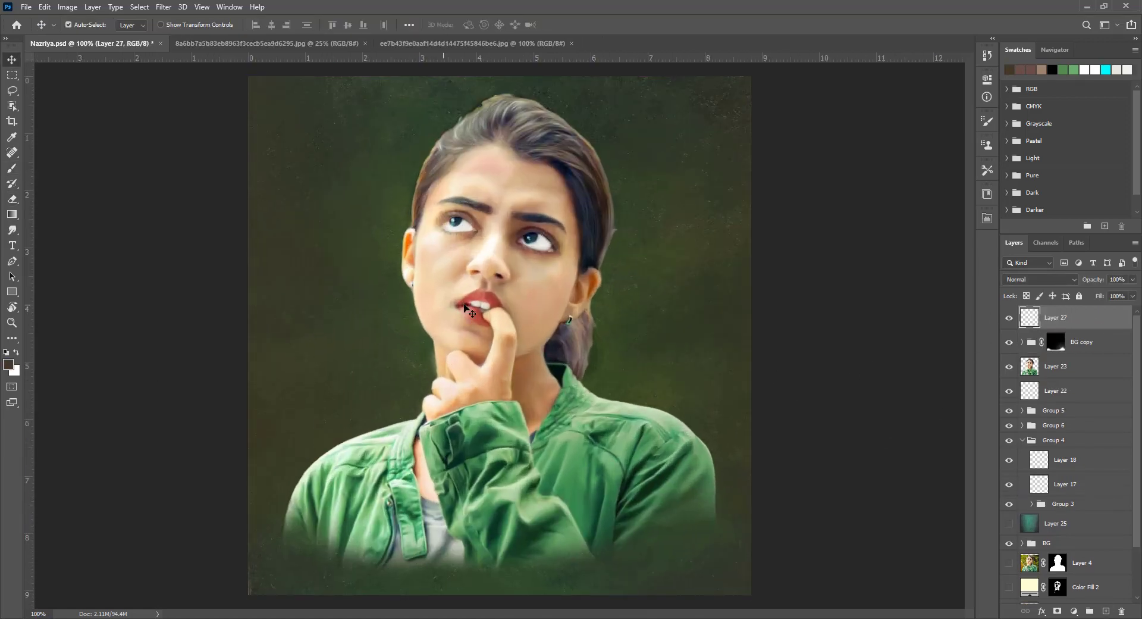
pyautogui.press('i')
pyautogui.click(566, 276)
pyautogui.click(9, 364)
pyautogui.moveTo(577, 269); pyautogui.dragTo(577, 170)
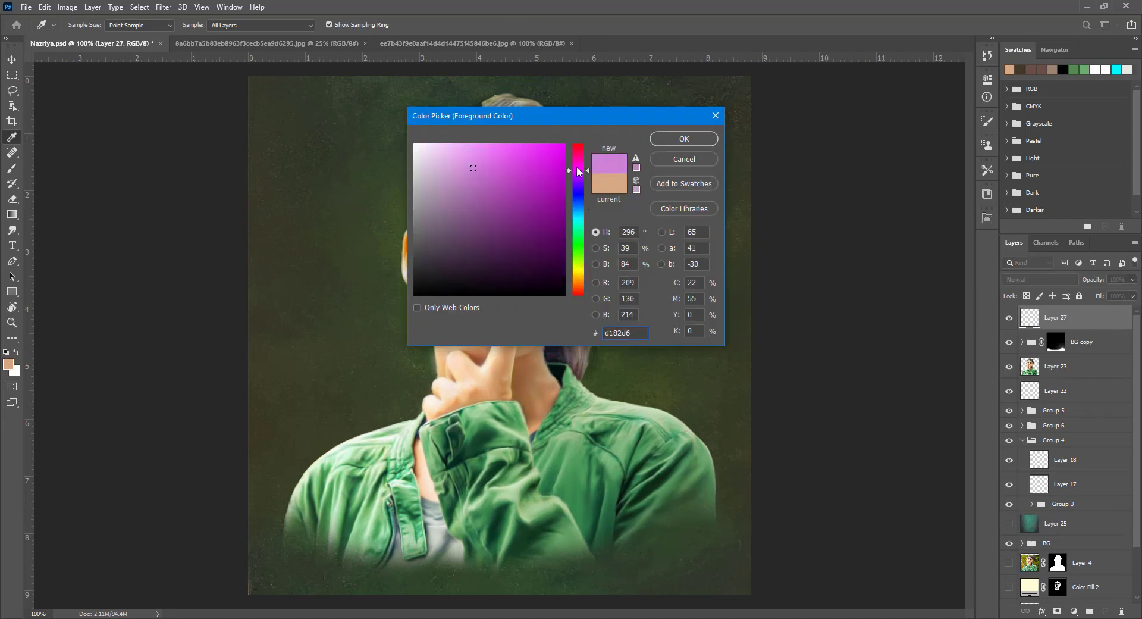
pyautogui.click(450, 144)
pyautogui.click(684, 139)
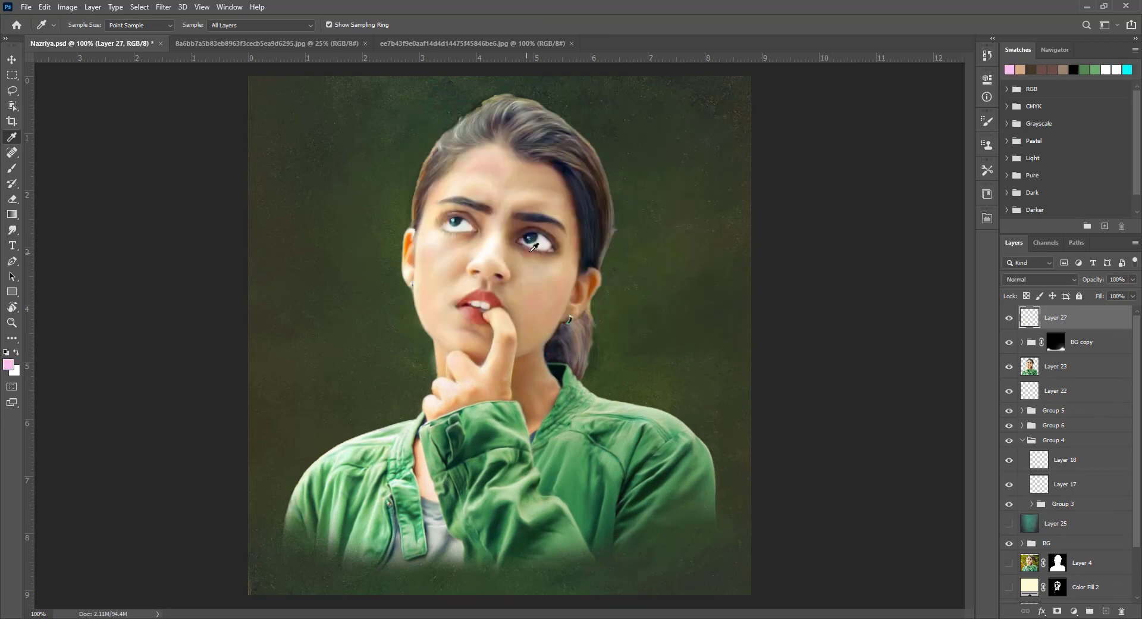
# Step: Paint pink blush on both cheeks with a soft brush
pyautogui.press('b')
pyautogui.rightClick(540, 283)
pyautogui.press('Escape')
pyautogui.moveTo(538, 286); pyautogui.dragTo(544, 297)
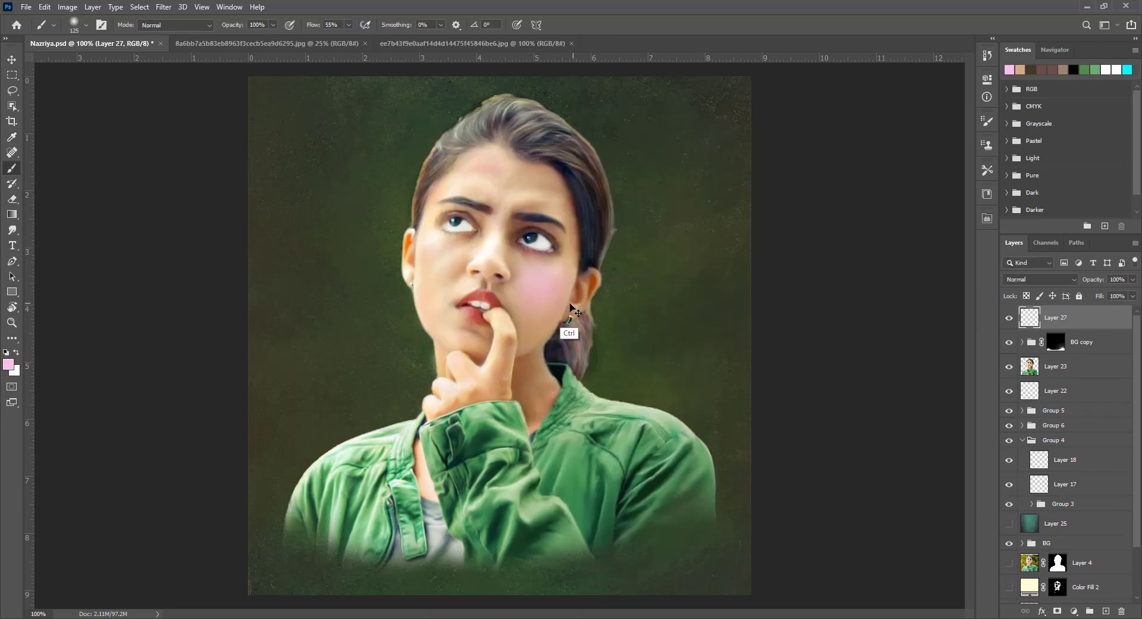
pyautogui.moveTo(445, 276); pyautogui.dragTo(434, 260)
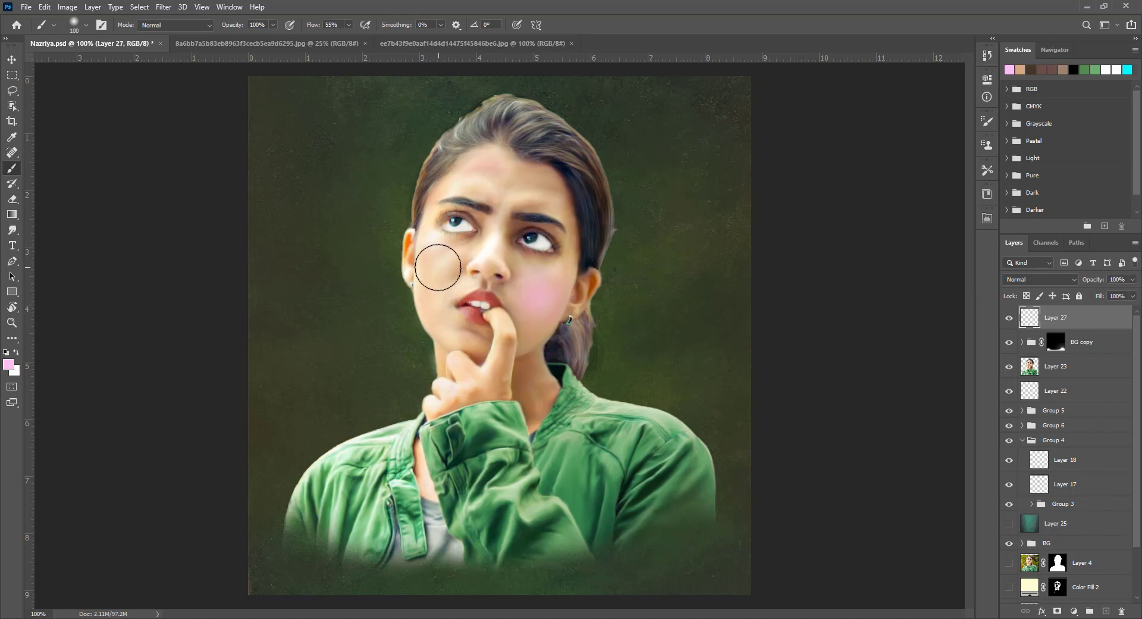
pyautogui.press('[')
pyautogui.press('[')
pyautogui.press('[')
# Step: Set Layer 27 to Soft Light blending at 50% opacity
pyautogui.press('v')
pyautogui.click(1040, 279)
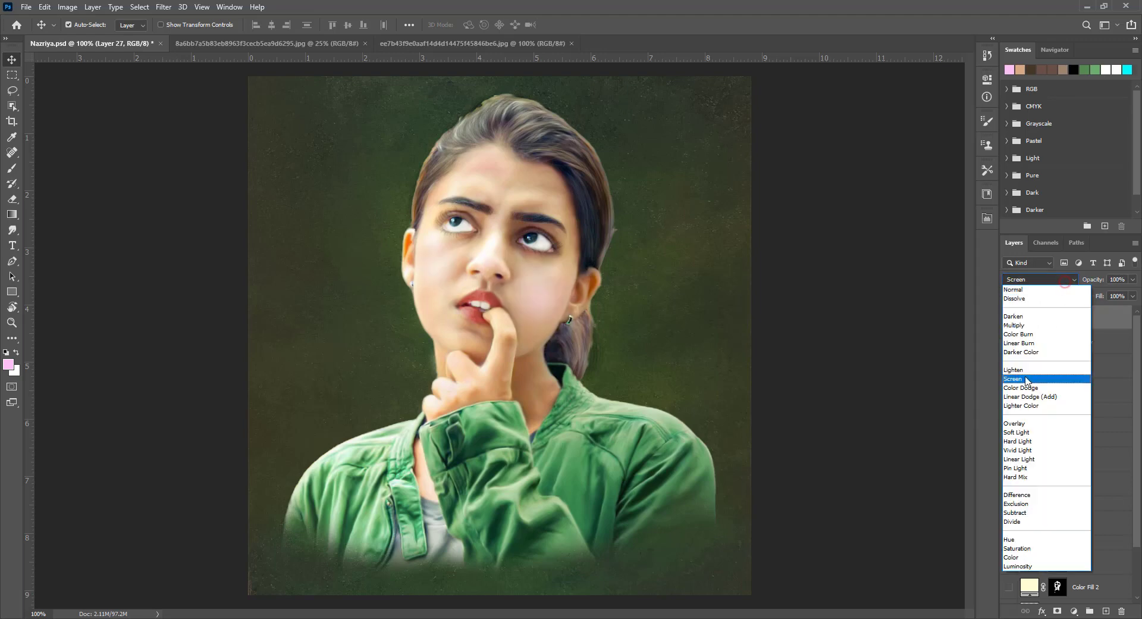
pyautogui.click(1030, 427)
pyautogui.click(1040, 279)
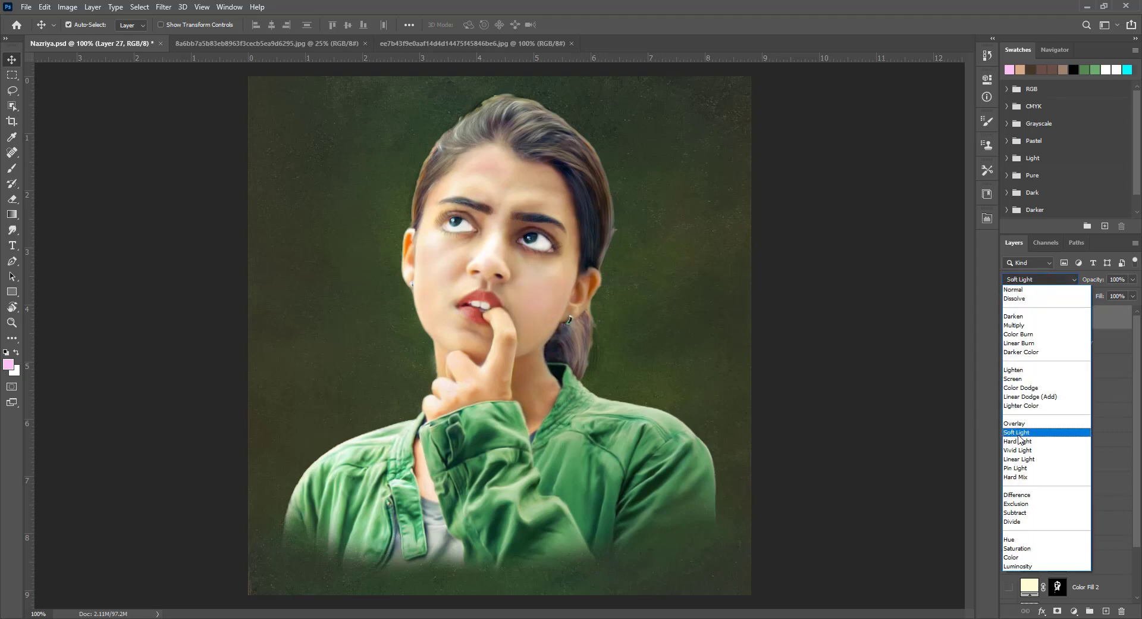
pyautogui.click(1029, 427)
pyautogui.moveTo(1133, 279); pyautogui.dragTo(1112, 297)
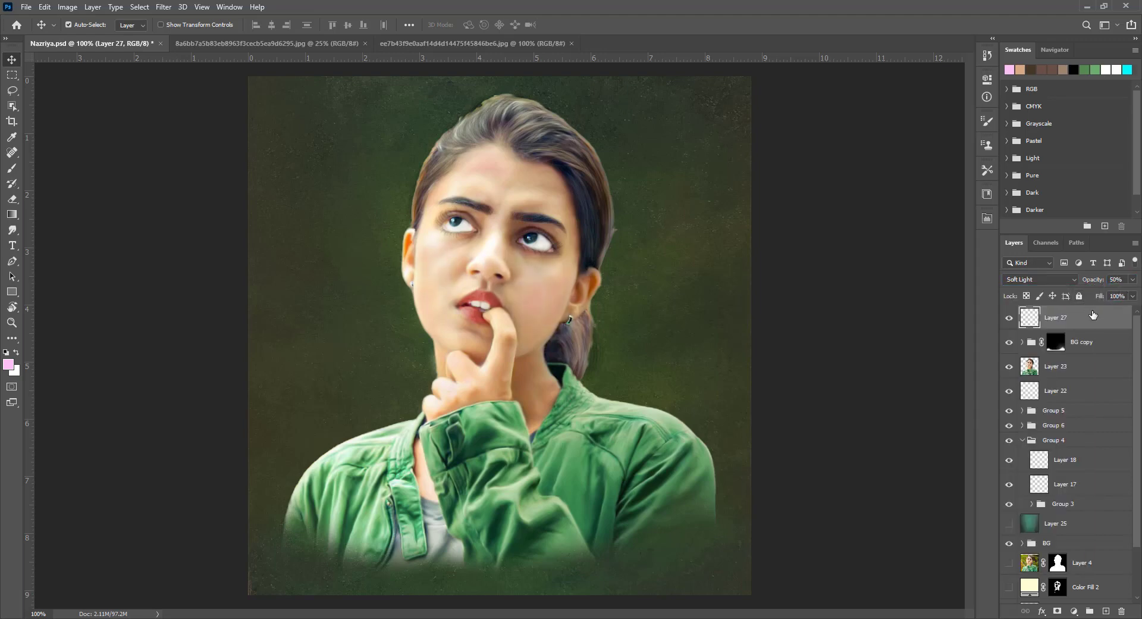
# Step: Add a Hue/Saturation adjustment layer and shift the hue slightly
pyautogui.click(1073, 611)
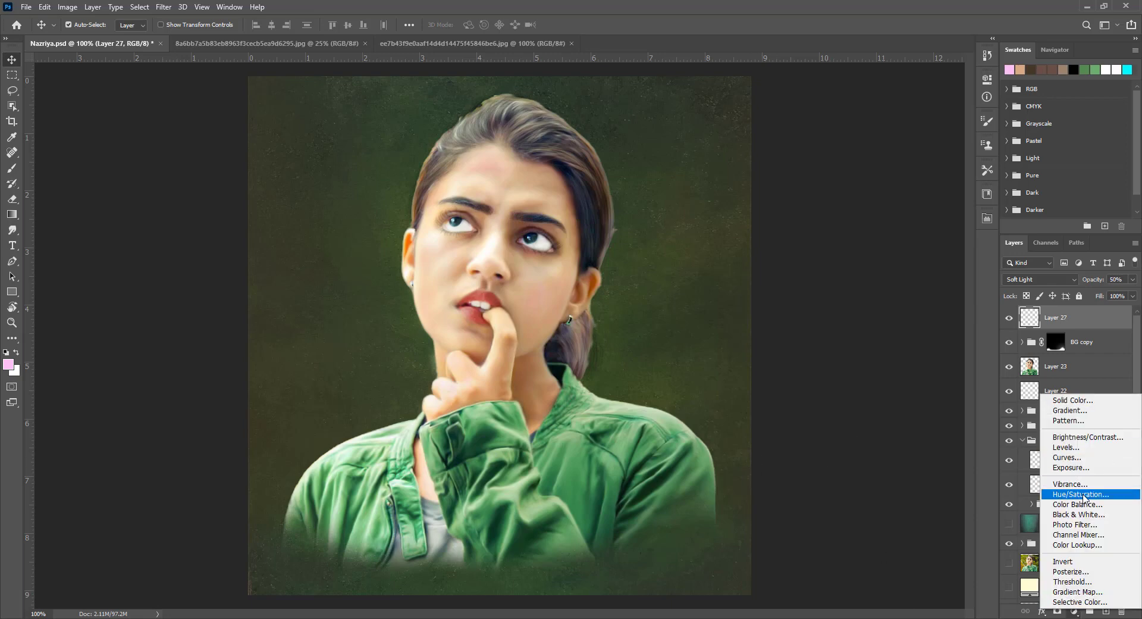
pyautogui.click(1033, 492)
pyautogui.moveTo(905, 160); pyautogui.dragTo(905, 165)
# Step: Raise the Hue/Saturation saturation to +22 and zoom out to the whole painting
pyautogui.moveTo(904, 182); pyautogui.dragTo(913, 183)
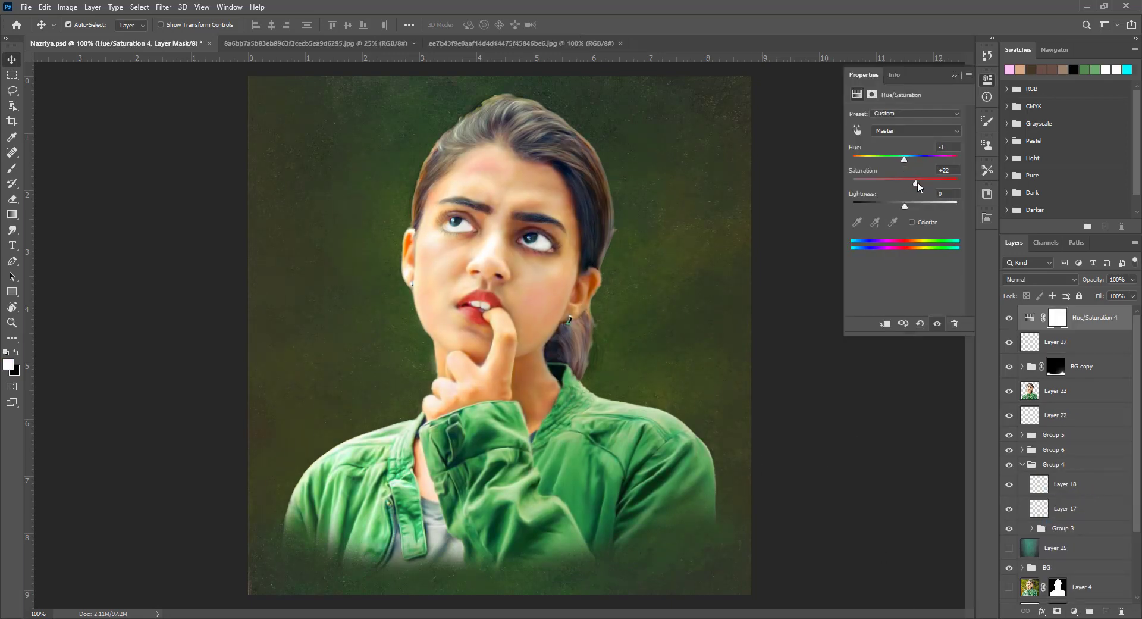
pyautogui.click(954, 75)
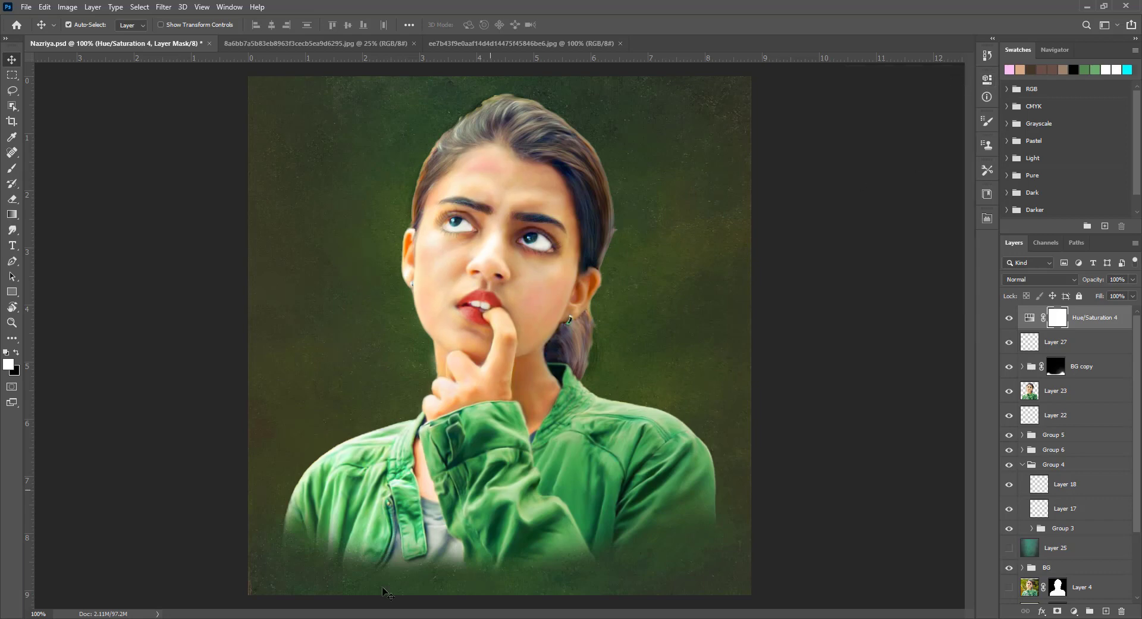
pyautogui.hotkey('ctrl', '-')
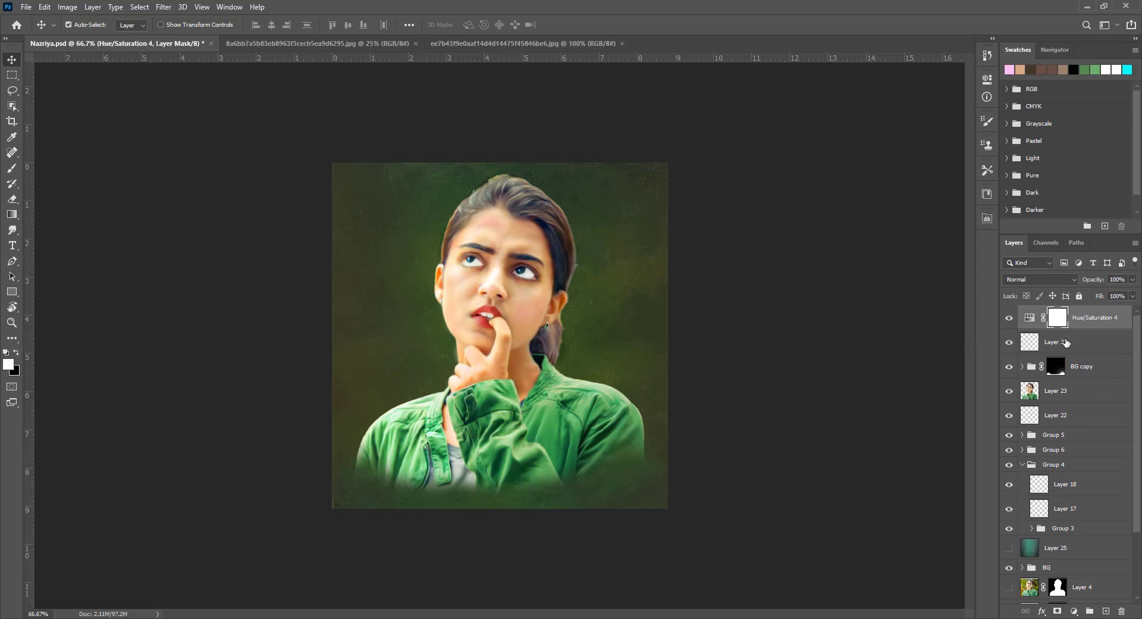
# Step: Stamp all visible layers into Layer 28 and apply Oil Paint with stylization 0.4, scale 5.4
pyautogui.hotkey('ctrl', 'alt', 'shift', 'e')
pyautogui.click(163, 6)
pyautogui.moveTo(177, 209)
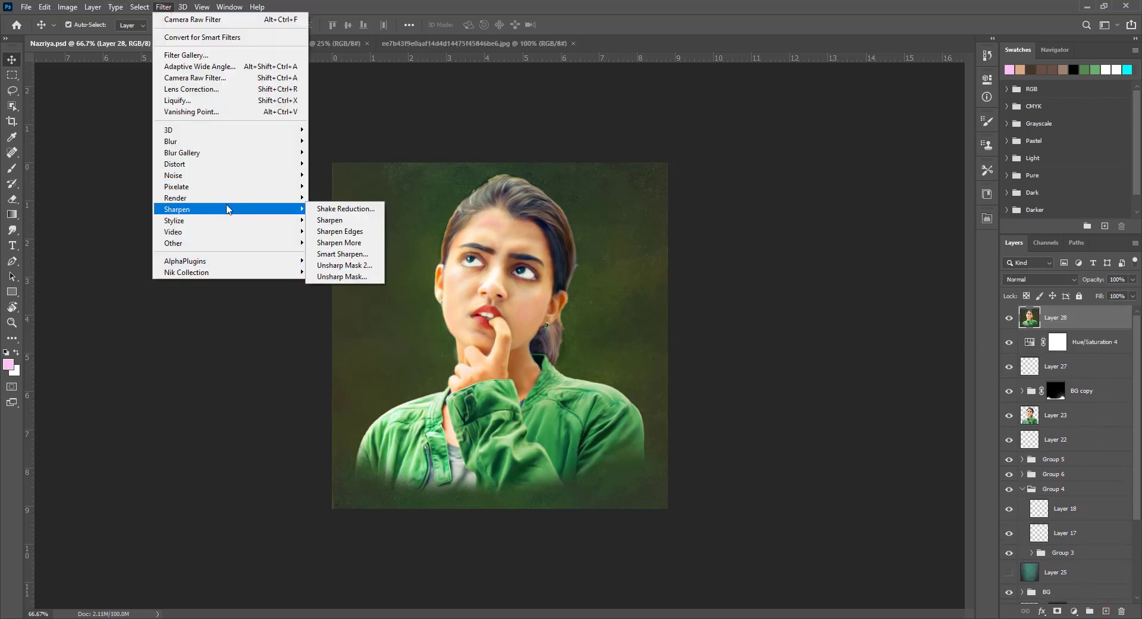
pyautogui.click(331, 263)
pyautogui.moveTo(338, 112)
pyautogui.mouseDown()
pyautogui.moveTo(687, 134)
pyautogui.moveTo(709, 222)
pyautogui.mouseUp()
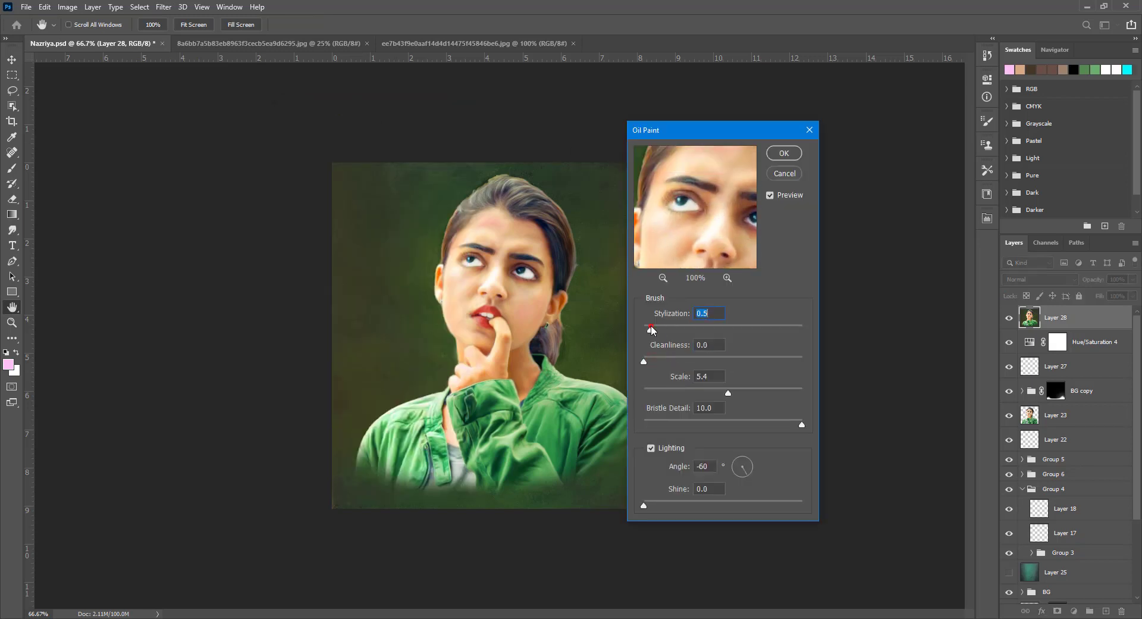
pyautogui.moveTo(684, 197)
pyautogui.mouseDown()
pyautogui.moveTo(724, 245)
pyautogui.moveTo(702, 241)
pyautogui.mouseUp()
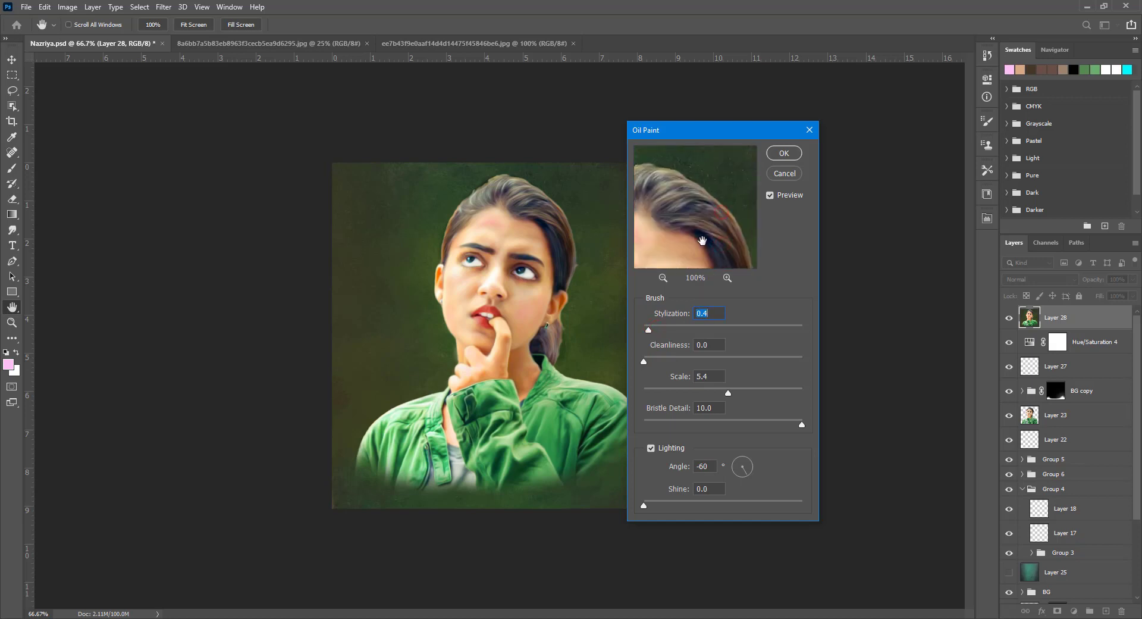
pyautogui.moveTo(727, 197); pyautogui.dragTo(717, 230)
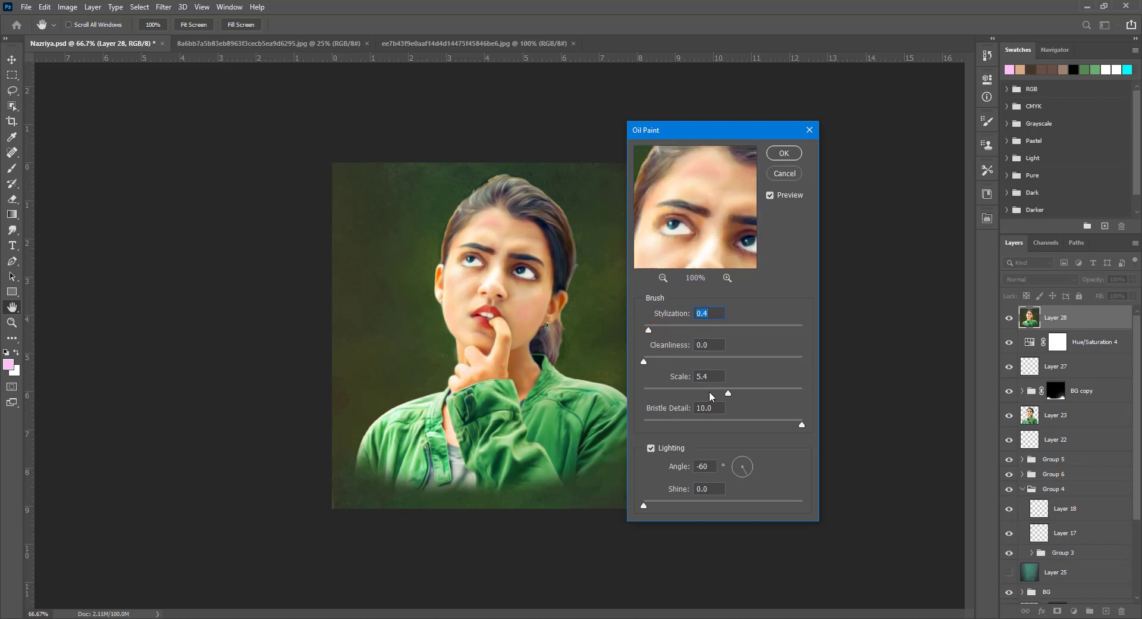
pyautogui.click(784, 152)
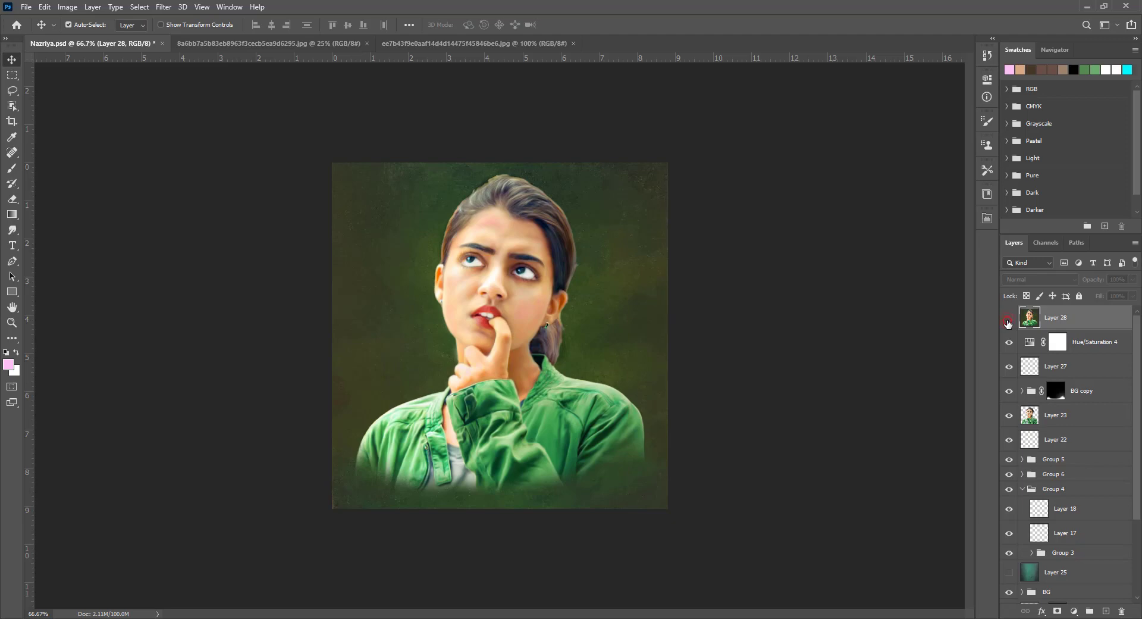
# Step: Preview Sharpener Pro 3 without applying, then apply Output Sharpener as a new layer
pyautogui.click(164, 7)
pyautogui.moveTo(187, 271)
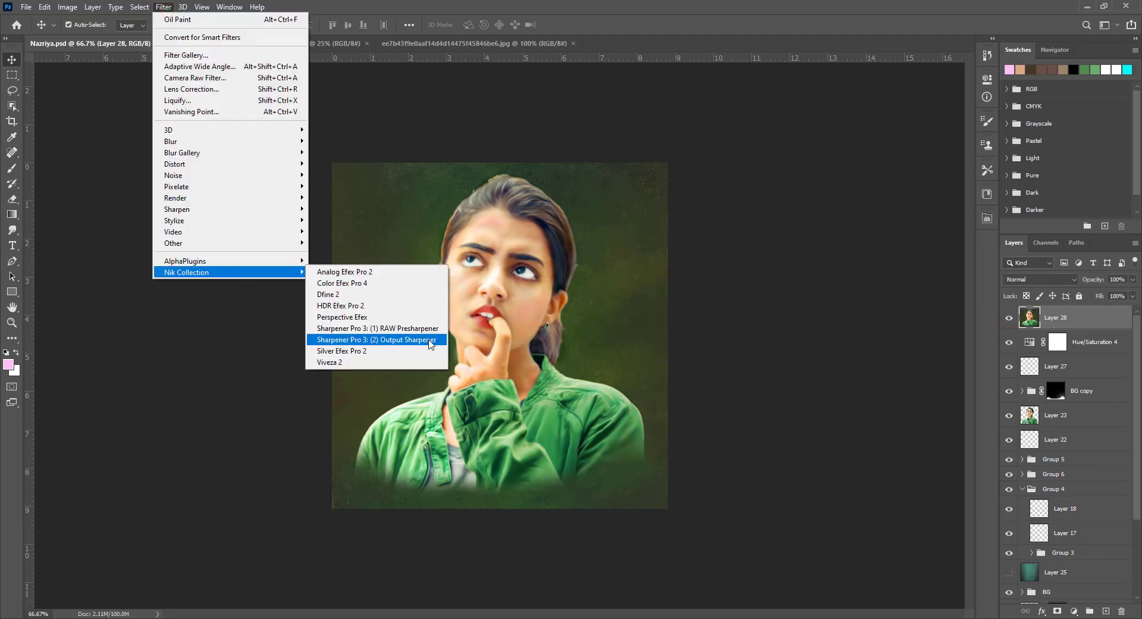
pyautogui.click(423, 330)
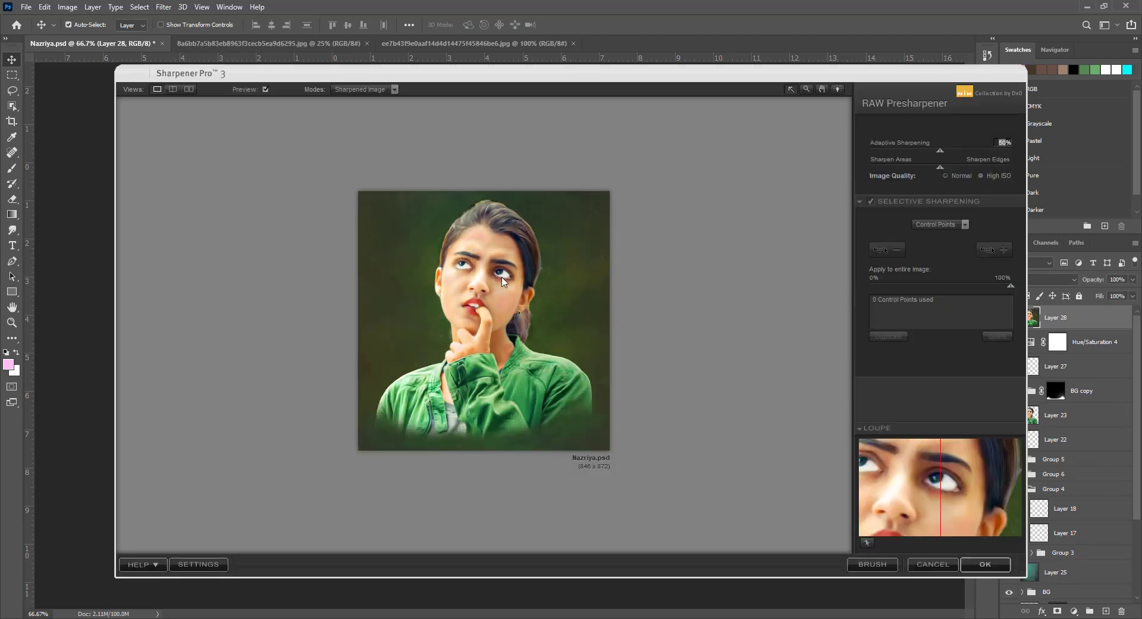
pyautogui.click(189, 89)
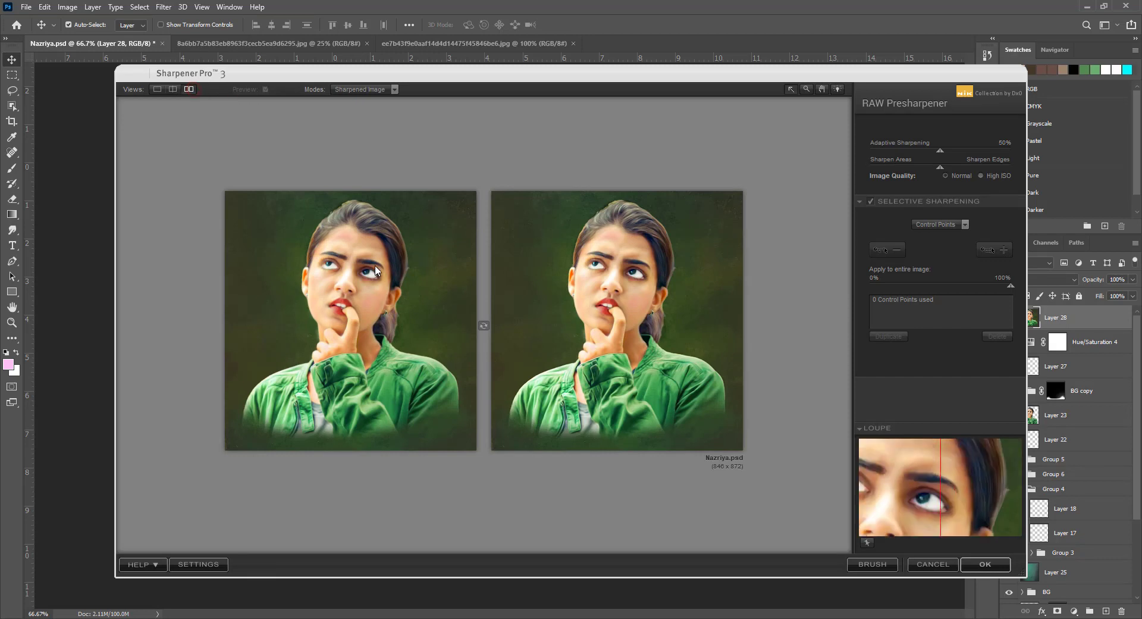
pyautogui.click(933, 564)
pyautogui.click(164, 7)
pyautogui.click(423, 340)
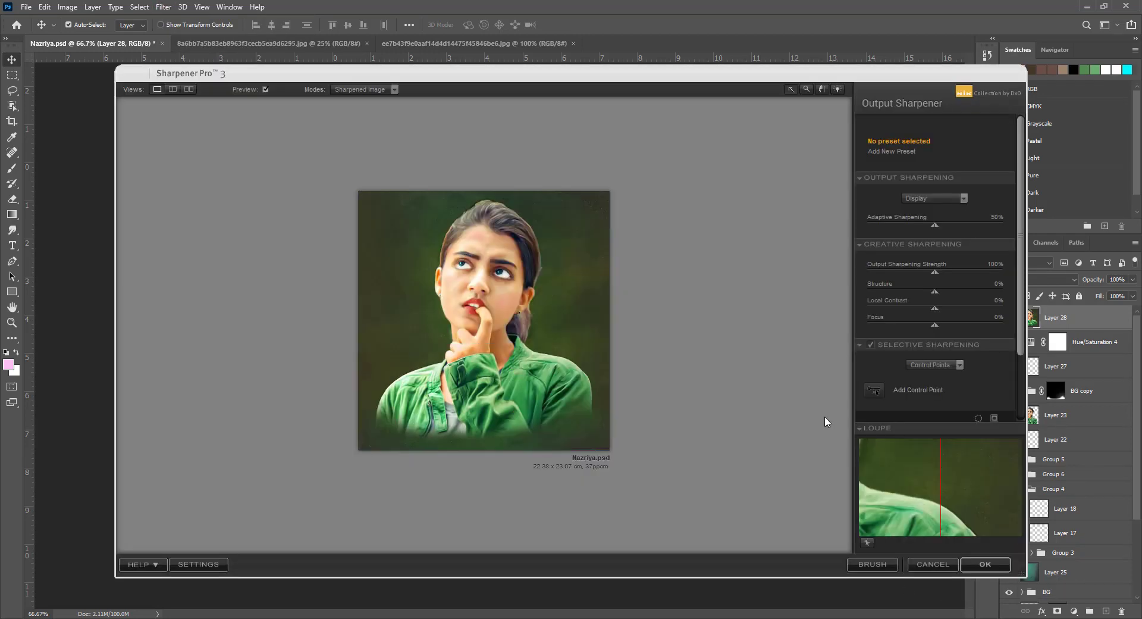
pyautogui.click(987, 567)
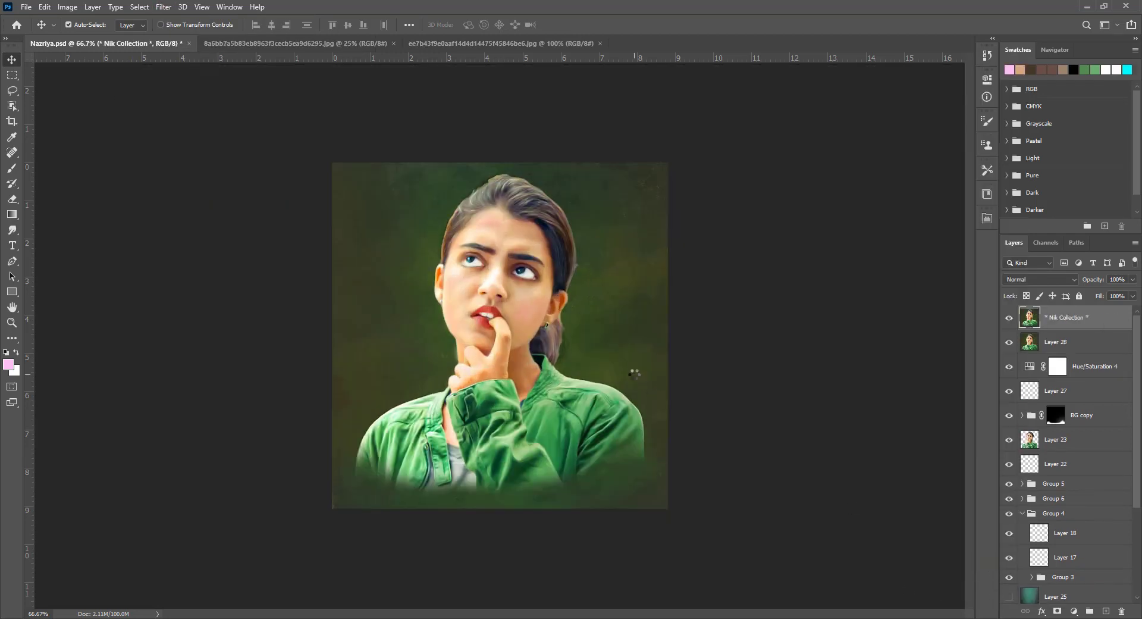
# Step: Apply Sharpener Pro 3 RAW Presharpener as a second new layer
pyautogui.click(164, 7)
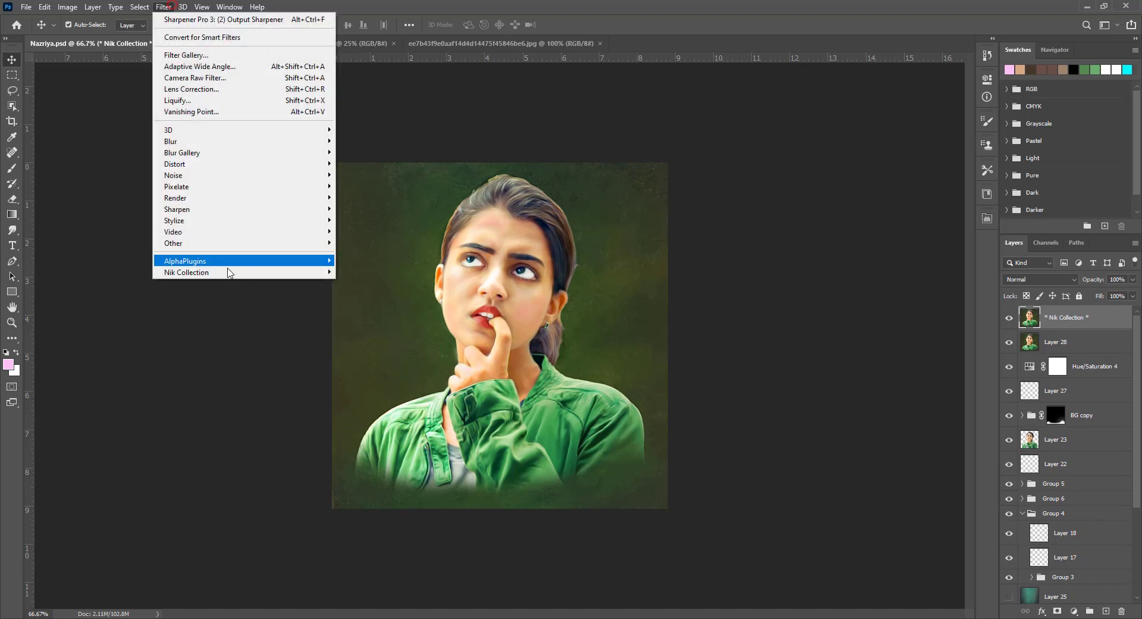
pyautogui.moveTo(187, 273)
pyautogui.click(416, 329)
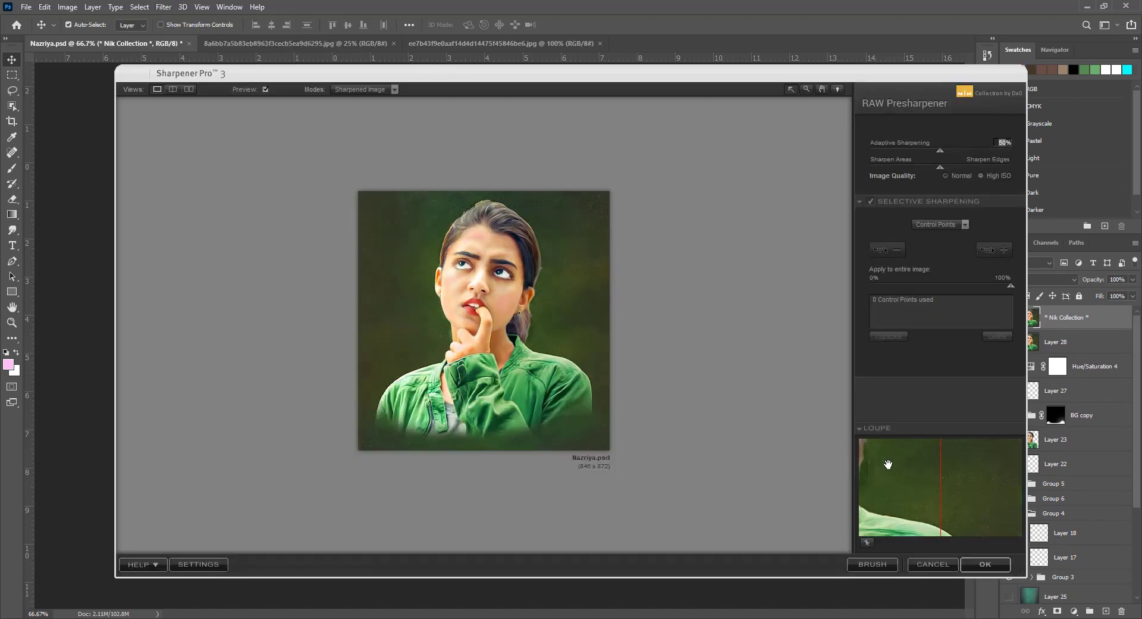
pyautogui.click(986, 564)
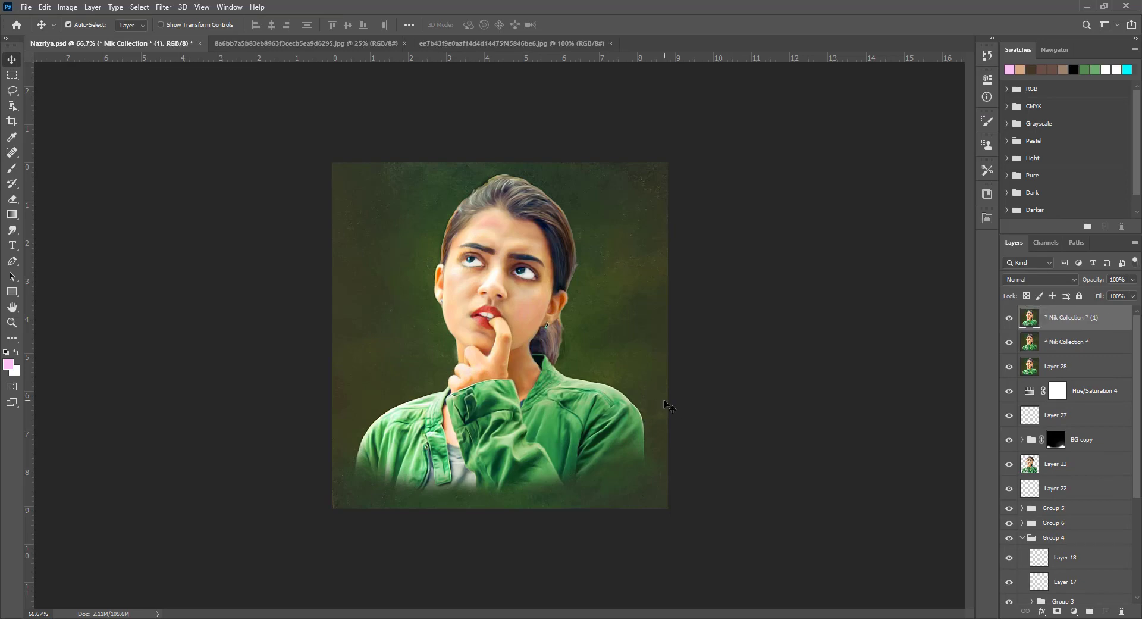
# Step: Enable an Outer Glow on Layer 23 at 100% opacity
pyautogui.rightClick(1064, 391)
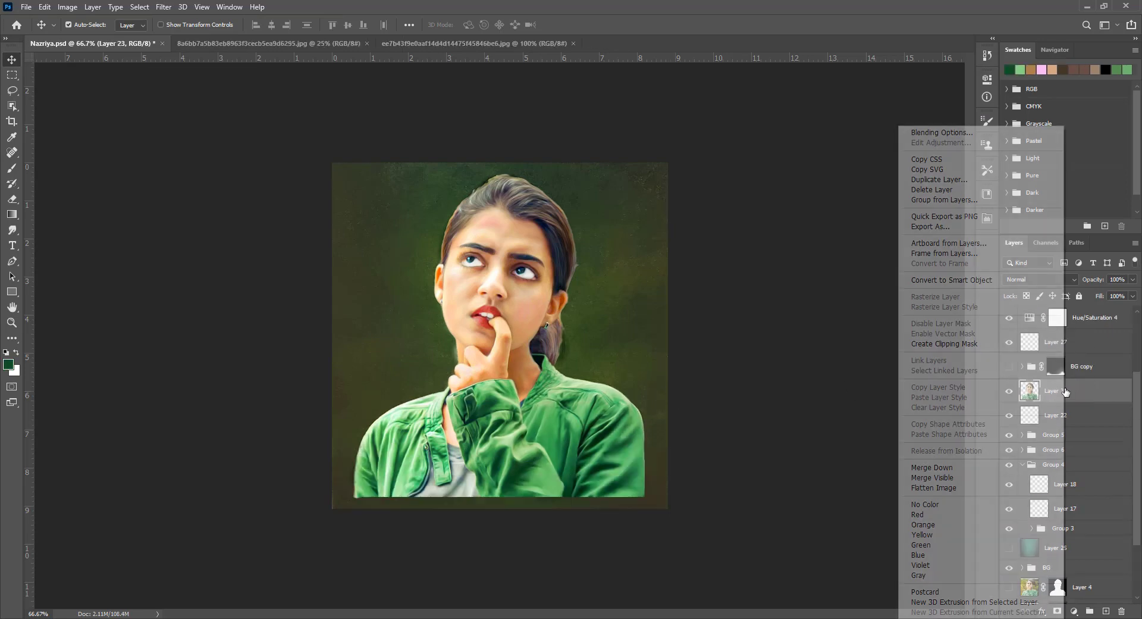
pyautogui.click(942, 132)
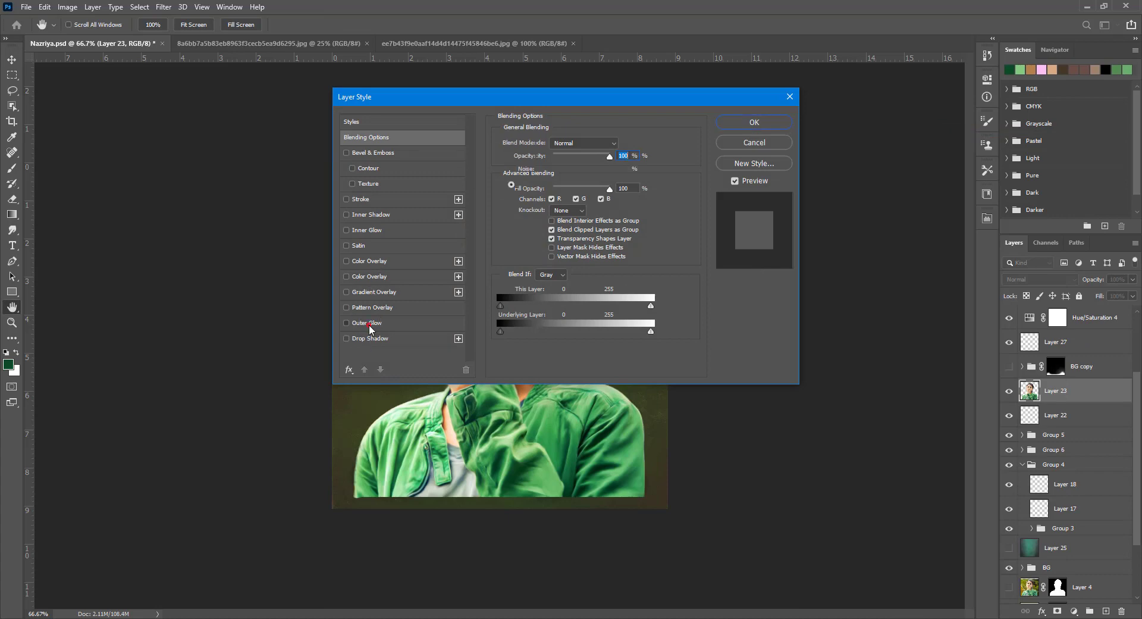
pyautogui.click(367, 323)
pyautogui.moveTo(475, 97); pyautogui.dragTo(792, 200)
pyautogui.moveTo(876, 258)
pyautogui.mouseDown()
pyautogui.moveTo(945, 263)
pyautogui.moveTo(914, 274)
pyautogui.mouseUp()
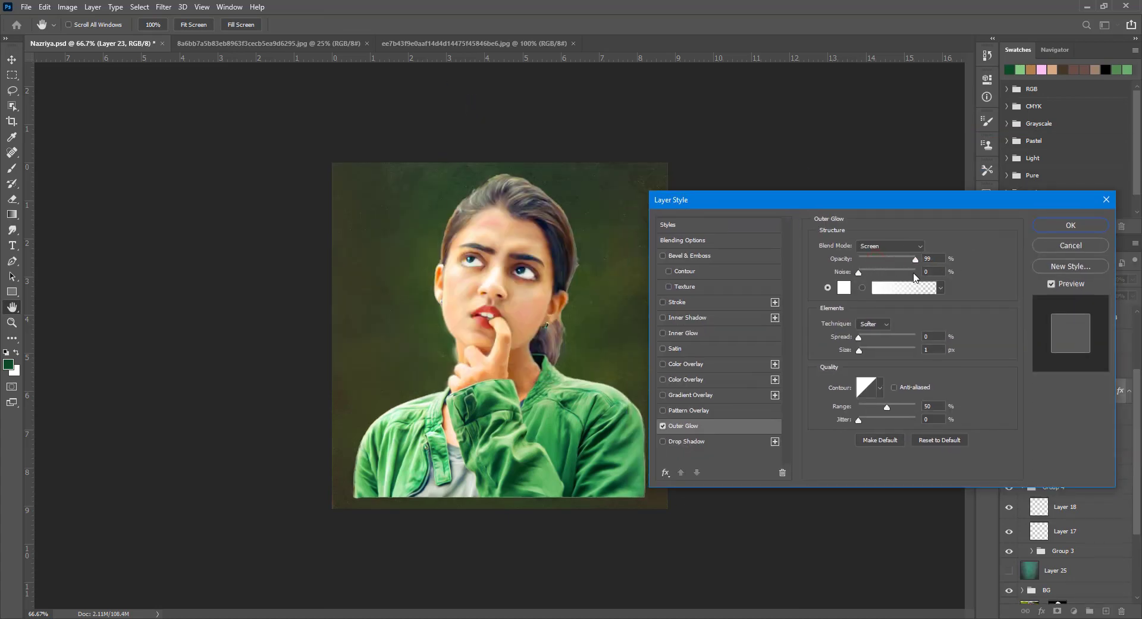
# Step: Set the glow to Soft Light with a dark olive green sampled from the background
pyautogui.click(891, 246)
pyautogui.click(867, 255)
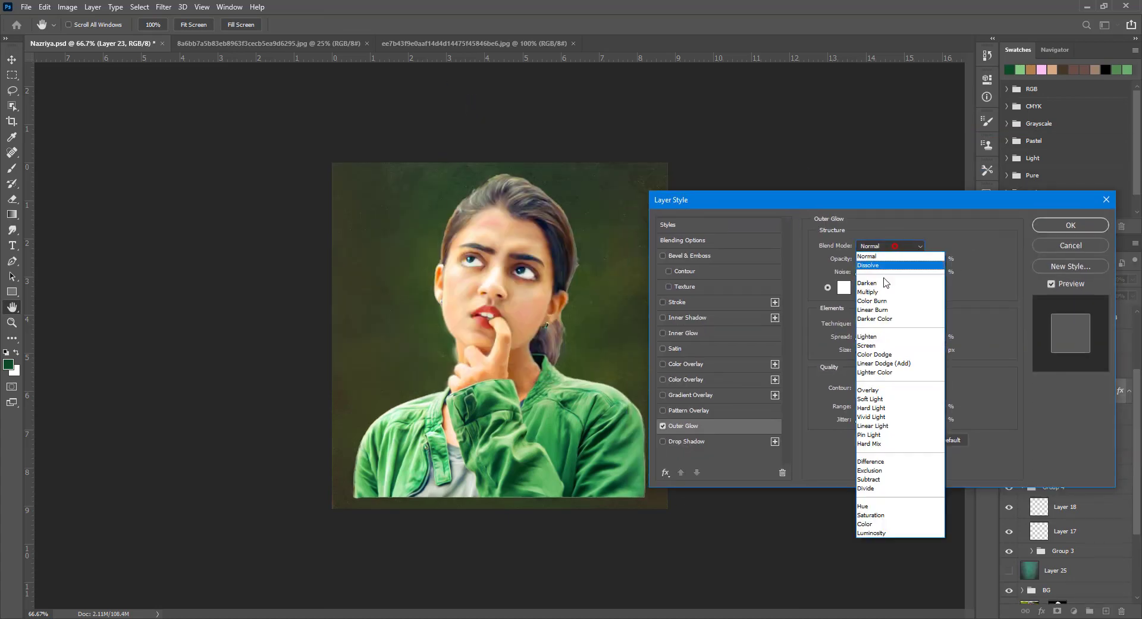
pyautogui.click(882, 399)
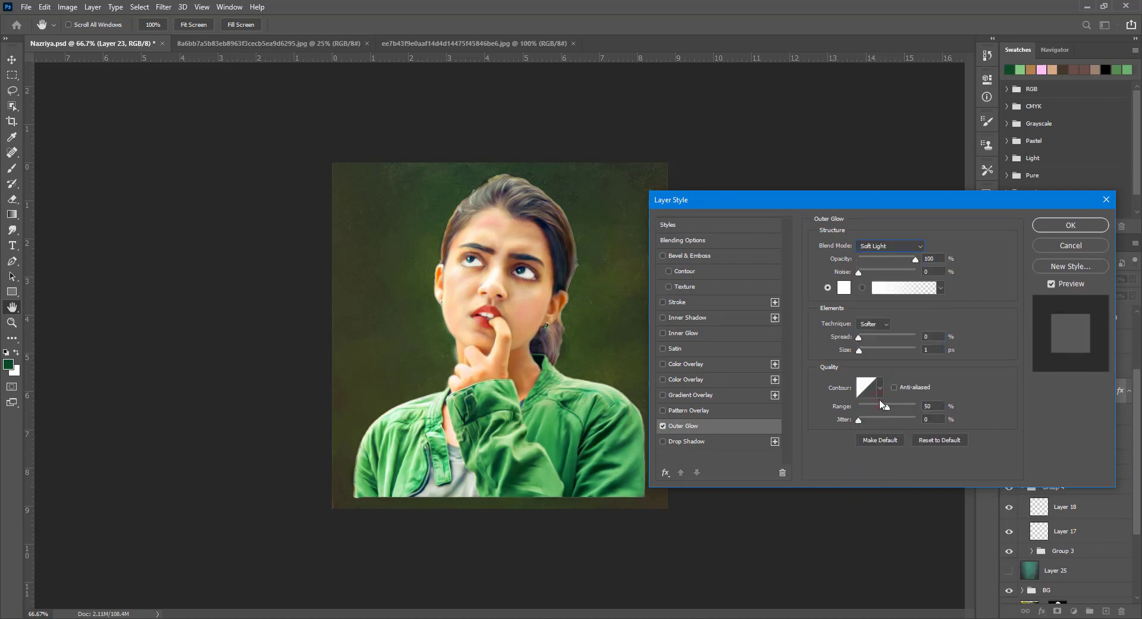
pyautogui.click(835, 290)
pyautogui.click(364, 289)
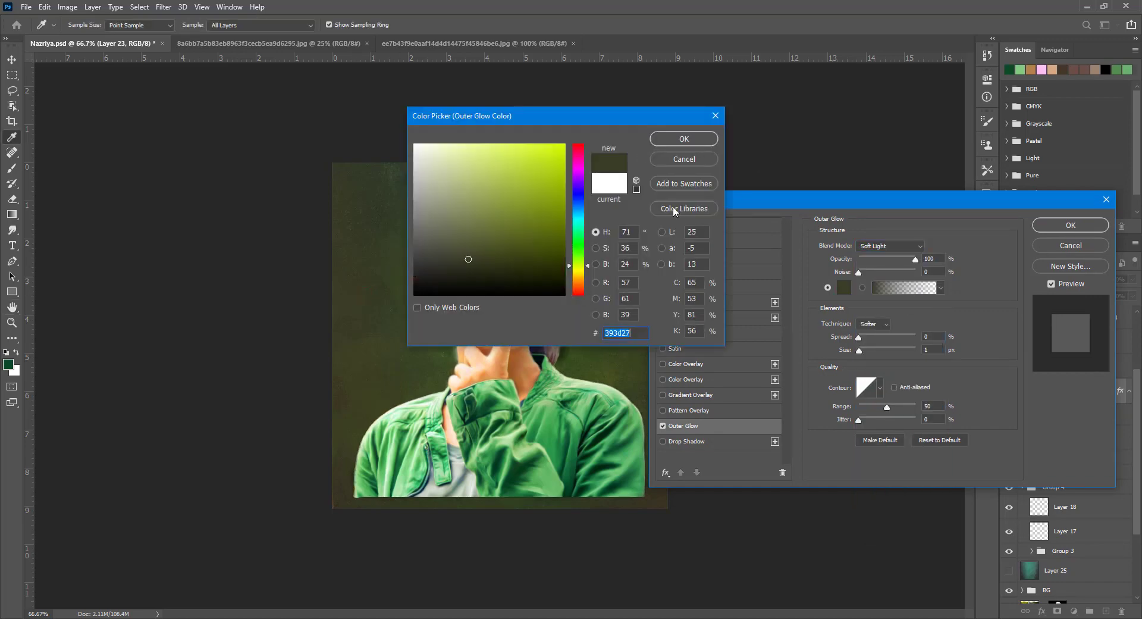
pyautogui.click(707, 138)
pyautogui.click(1070, 225)
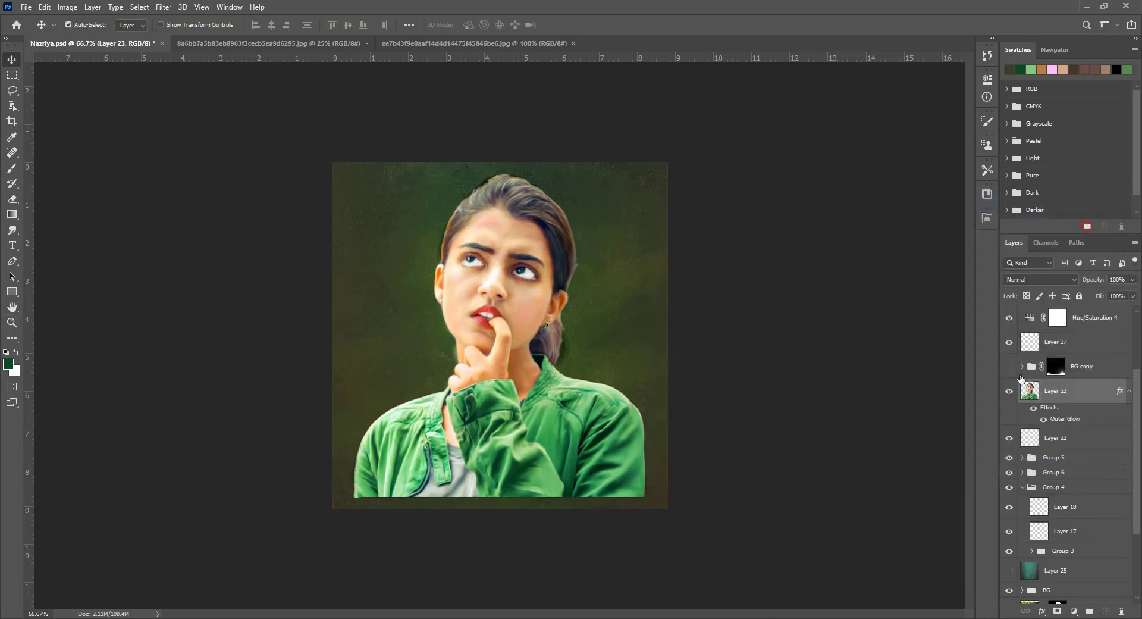
pyautogui.click(1129, 390)
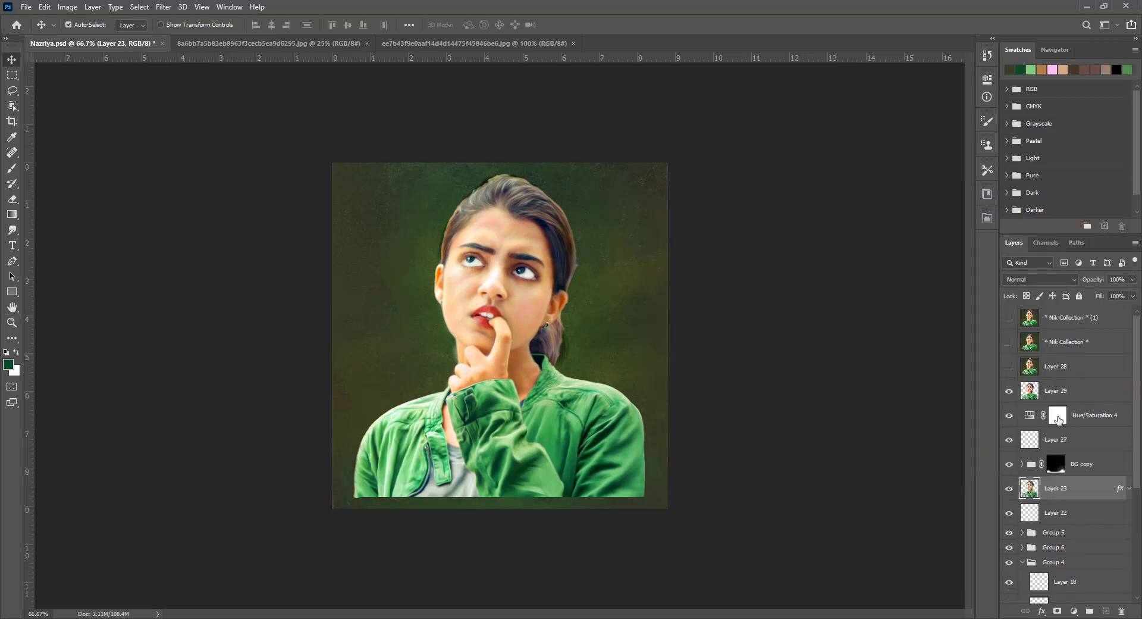
# Step: Compare the portrait with and without Layer 29, then merge Layer 23 into it
pyautogui.click(1010, 392)
pyautogui.click(1010, 392)
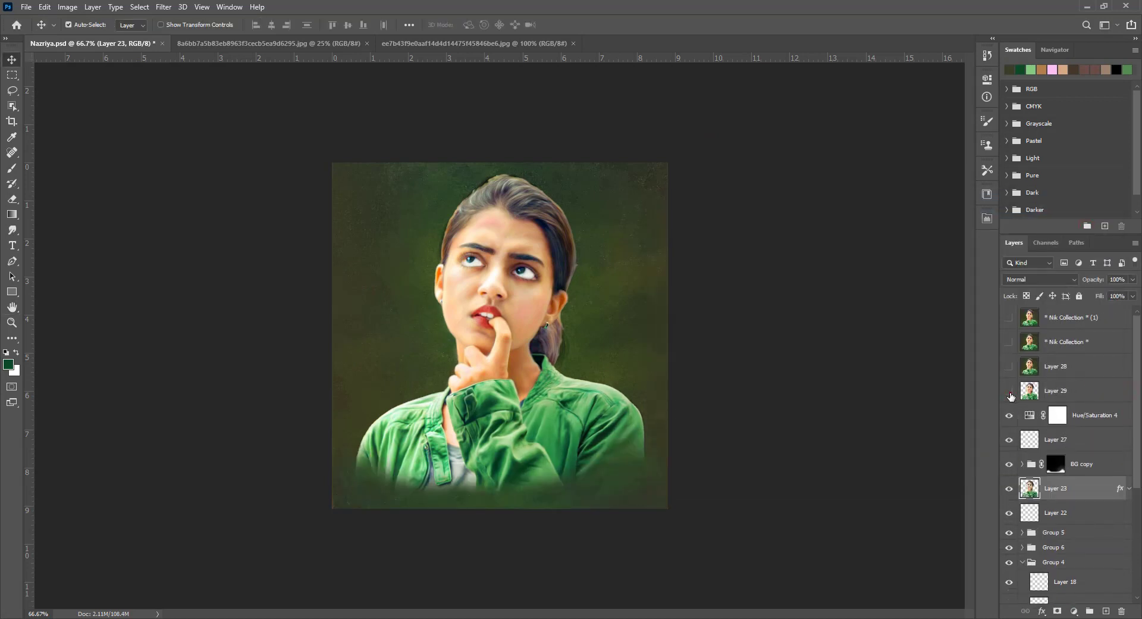
pyautogui.click(1010, 392)
pyautogui.click(1010, 392)
pyautogui.click(1009, 392)
pyautogui.click(1009, 392)
pyautogui.rightClick(1100, 487)
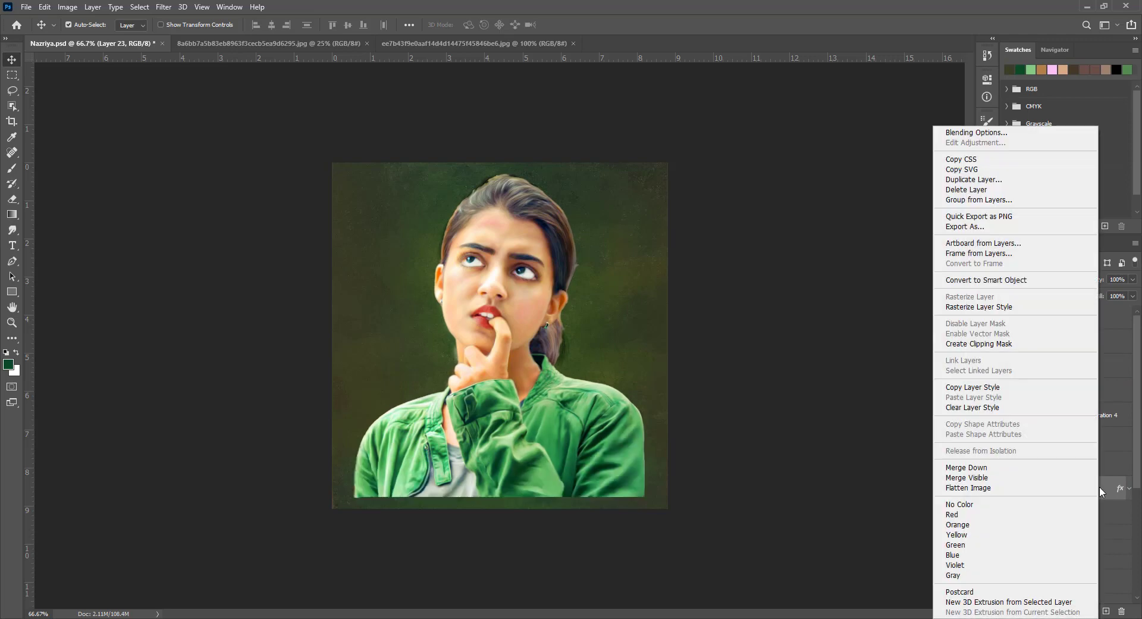
pyautogui.press('Escape')
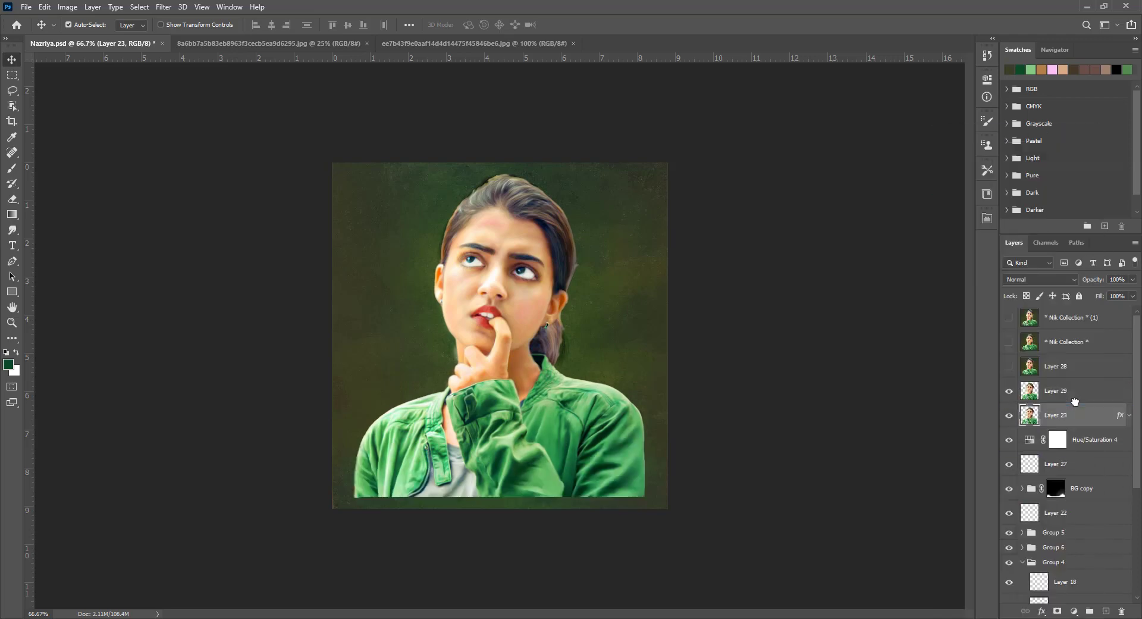
pyautogui.click(1010, 392)
pyautogui.press('Delete')
# Step: Give Layer 29 an outer glow with a new blend mode, dropping the colour overlay, and move it into BG copy
pyautogui.click(1059, 390)
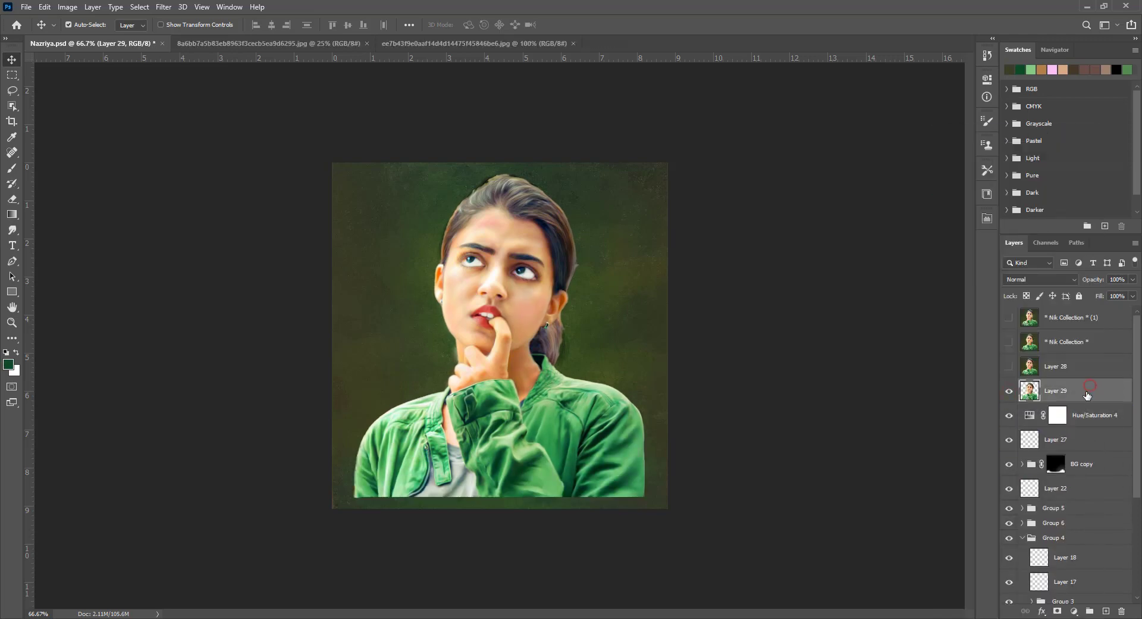
pyautogui.doubleClick(1071, 390)
pyautogui.click(684, 379)
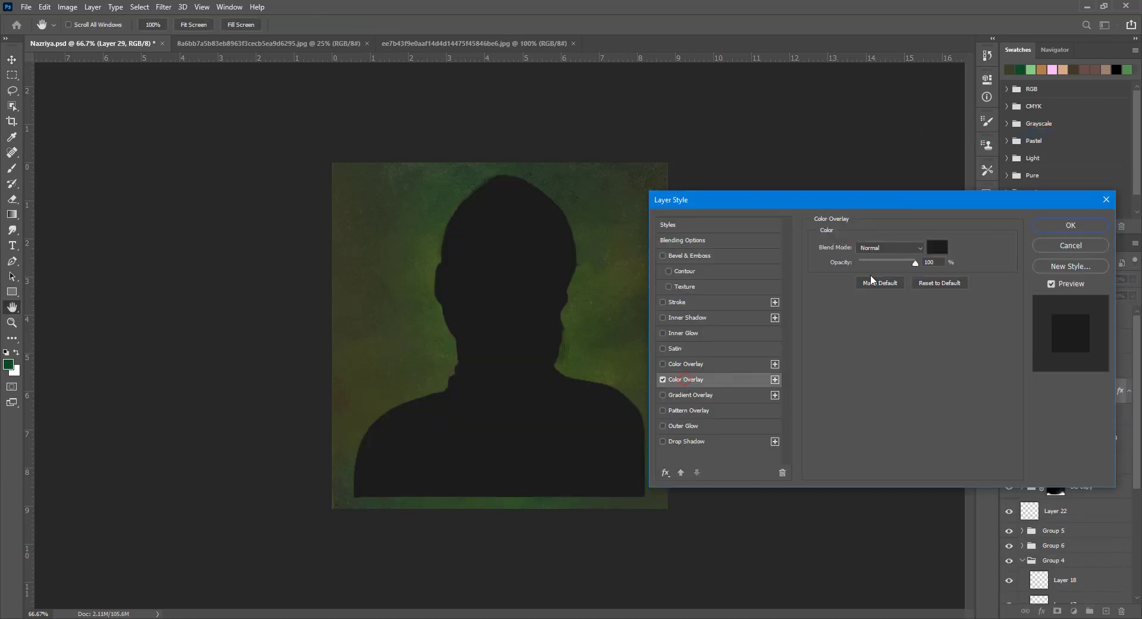
pyautogui.click(662, 379)
pyautogui.moveTo(892, 208)
pyautogui.mouseDown()
pyautogui.moveTo(753, 245)
pyautogui.moveTo(866, 254)
pyautogui.moveTo(864, 265)
pyautogui.mouseUp()
pyautogui.click(539, 462)
pyautogui.click(860, 298)
pyautogui.click(845, 403)
pyautogui.click(1041, 276)
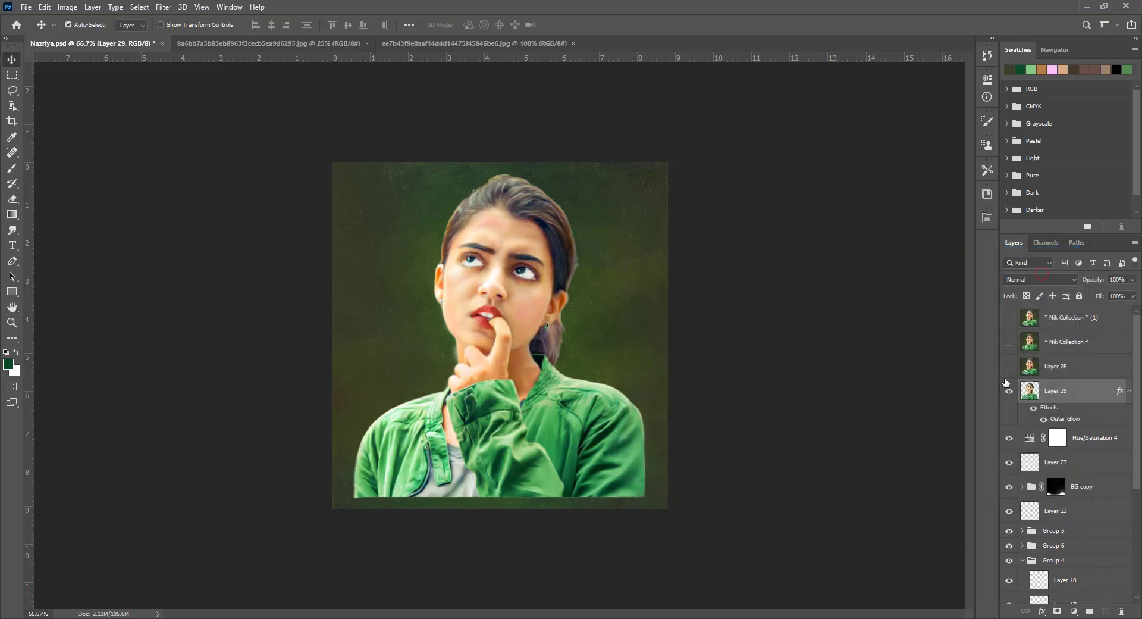
pyautogui.click(1129, 391)
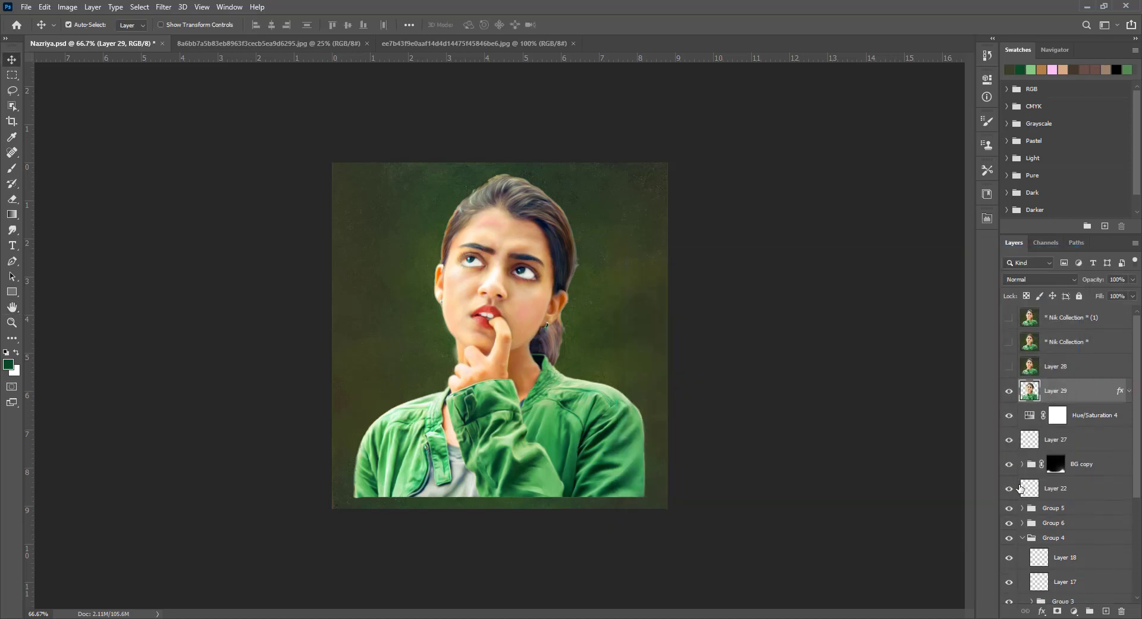
pyautogui.moveTo(1065, 391)
pyautogui.mouseDown()
pyautogui.moveTo(1077, 459)
pyautogui.moveTo(1064, 466)
pyautogui.mouseUp()
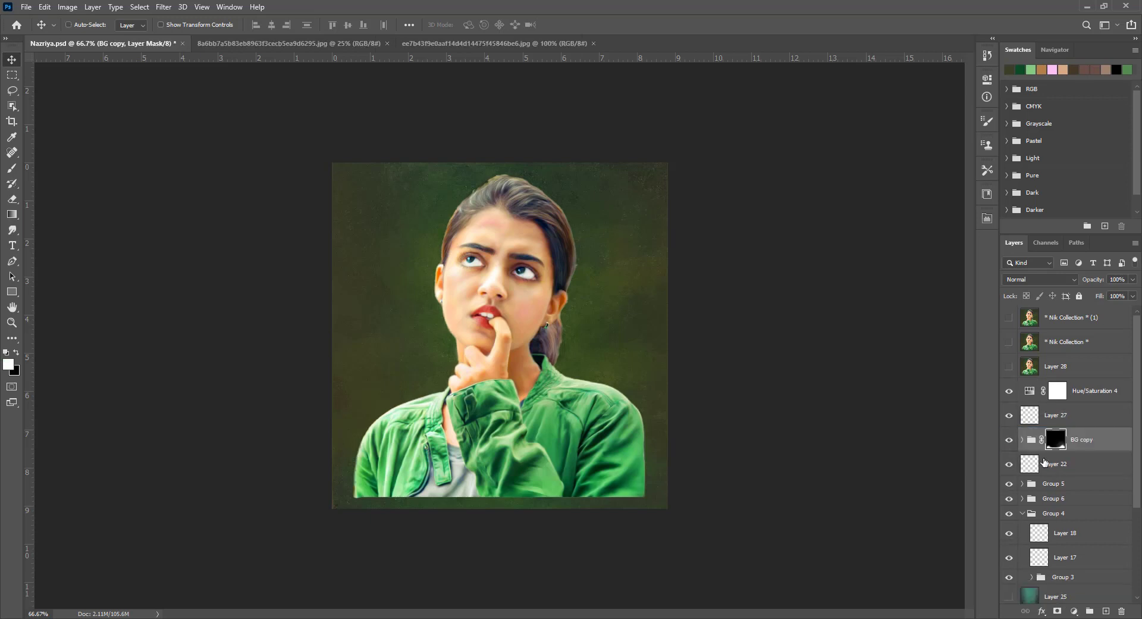
# Step: Undo the move, glow and merge, then show and select the top sharpened Nik Collection layer
pyautogui.hotkey('ctrl', 'z')
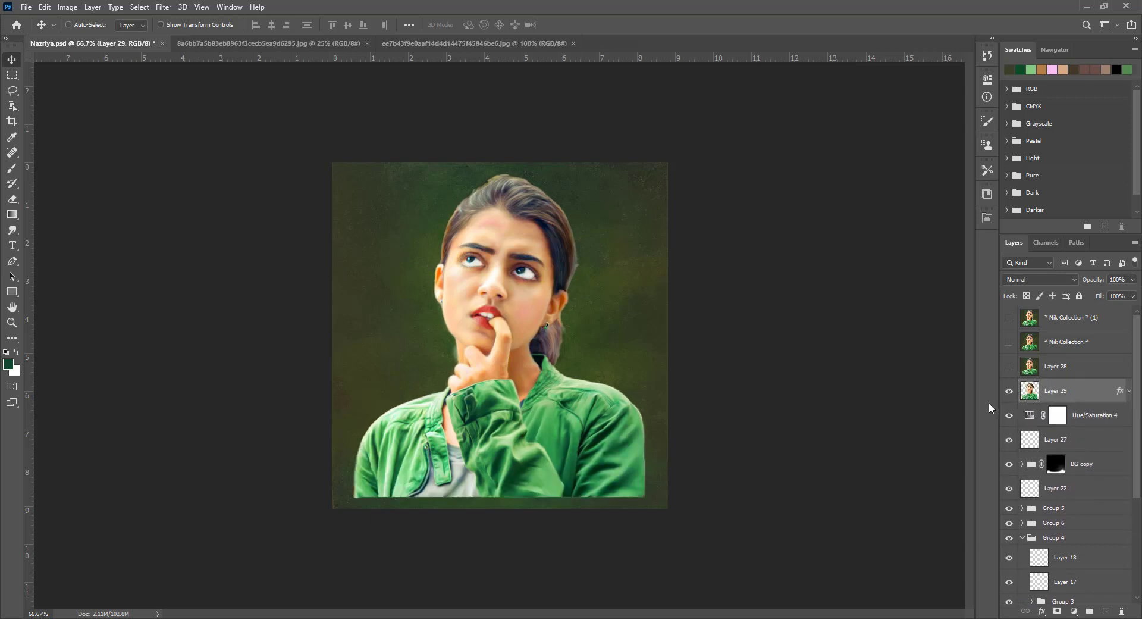
pyautogui.hotkey('ctrl', 'z')
pyautogui.hotkey('ctrl', 'z')
pyautogui.hotkey('ctrl', 'z')
pyautogui.hotkey('ctrl', 'z')
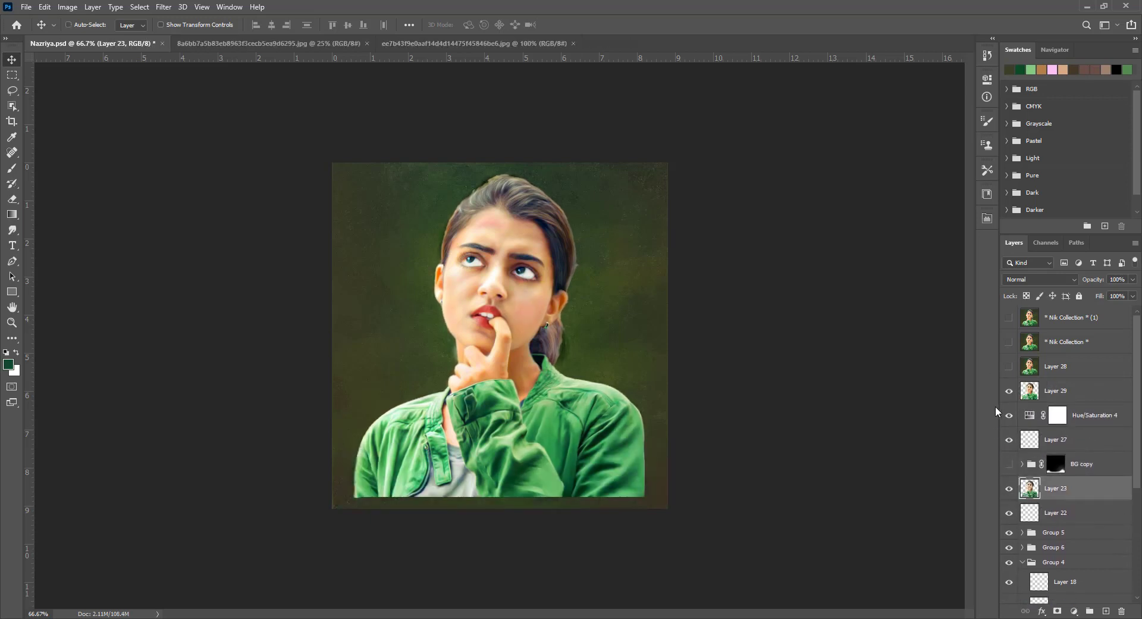
pyautogui.hotkey('ctrl', 'z')
pyautogui.hotkey('ctrl', 'z')
pyautogui.hotkey('ctrl', 'z')
pyautogui.hotkey('ctrl', 'z')
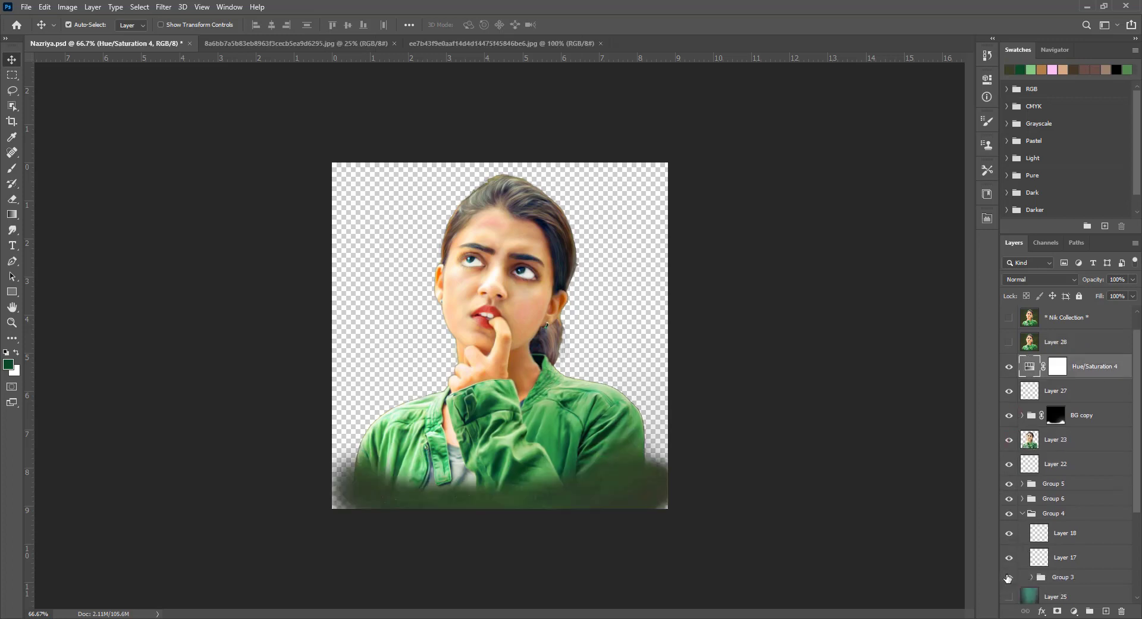
pyautogui.hotkey('ctrl', 'shift', 'z')
pyautogui.hotkey('ctrl', 'shift', 'z')
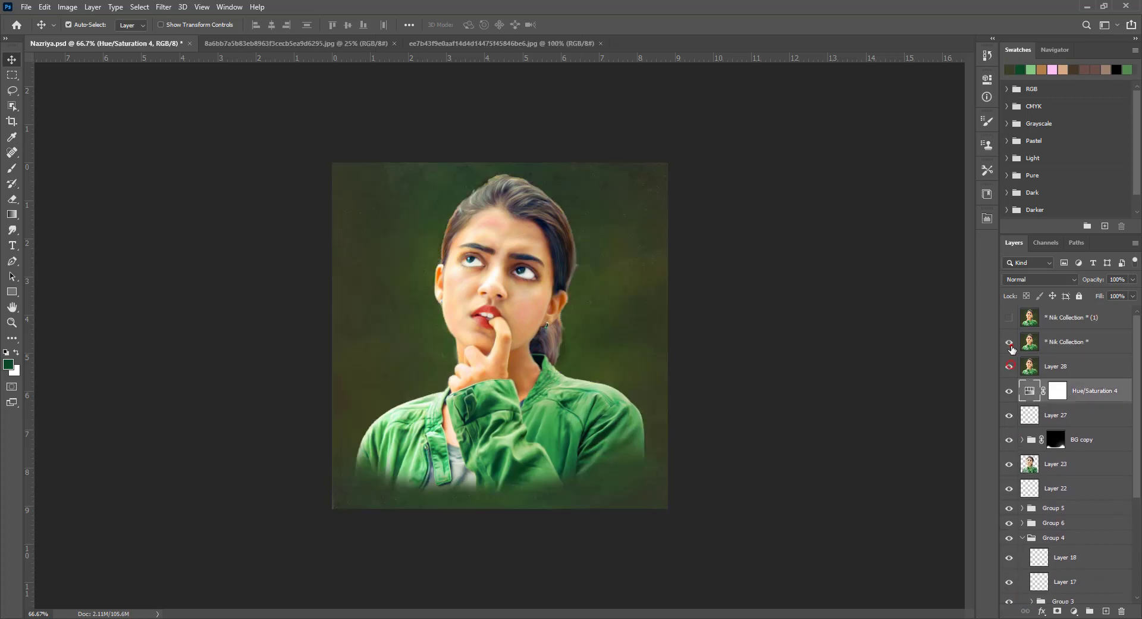
pyautogui.click(1009, 317)
pyautogui.hotkey('alt', '.')
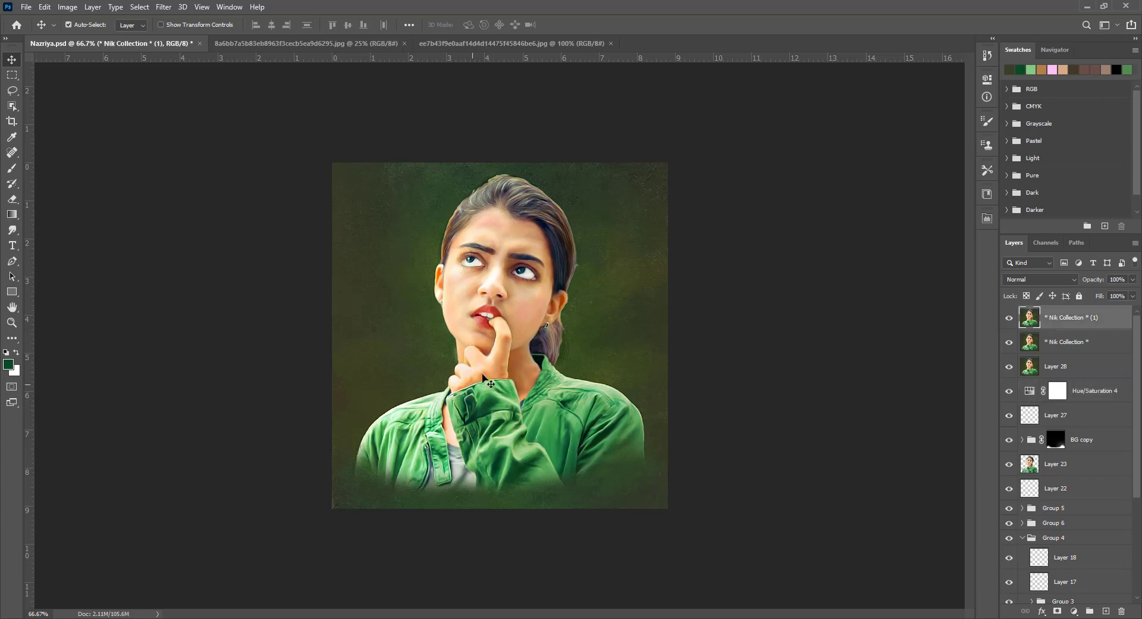
pyautogui.click(12, 214)
# Step: Trim the canvas's left and right edges inward to a 7.750 in wide portrait crop
pyautogui.press('c')
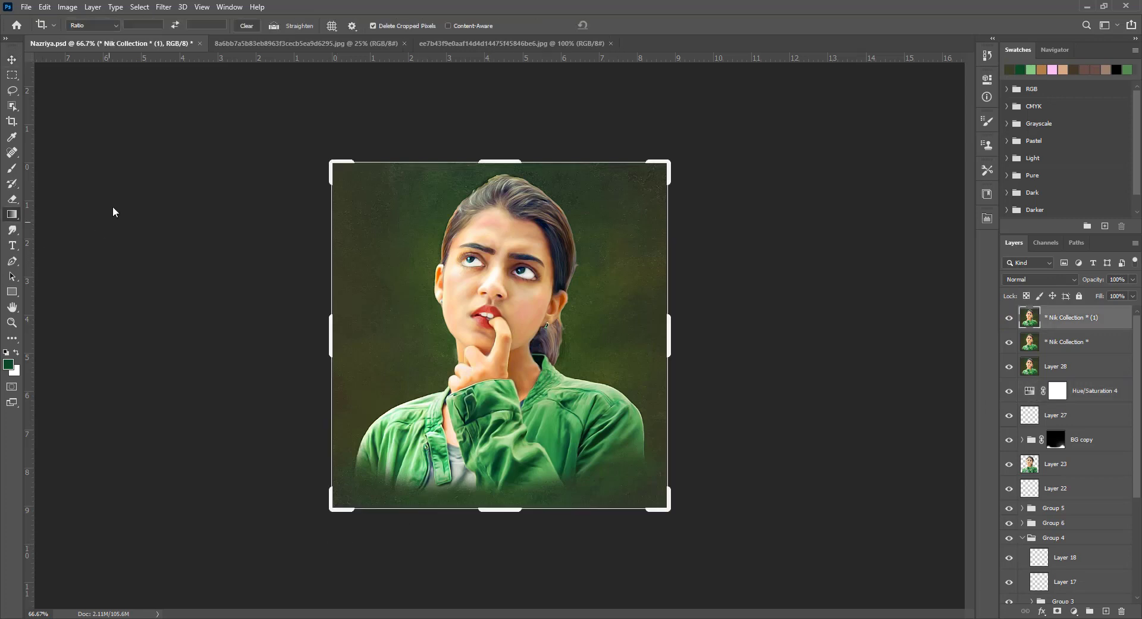
pyautogui.moveTo(332, 336); pyautogui.dragTo(349, 336)
pyautogui.moveTo(667, 336); pyautogui.dragTo(649, 336)
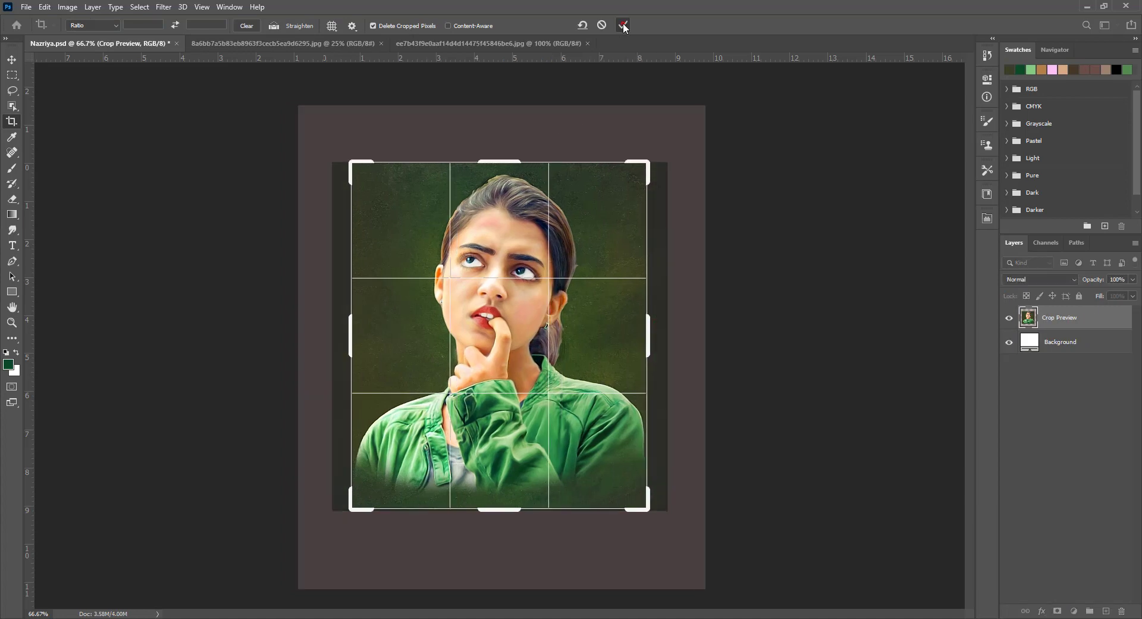
pyautogui.click(622, 25)
pyautogui.press('v')
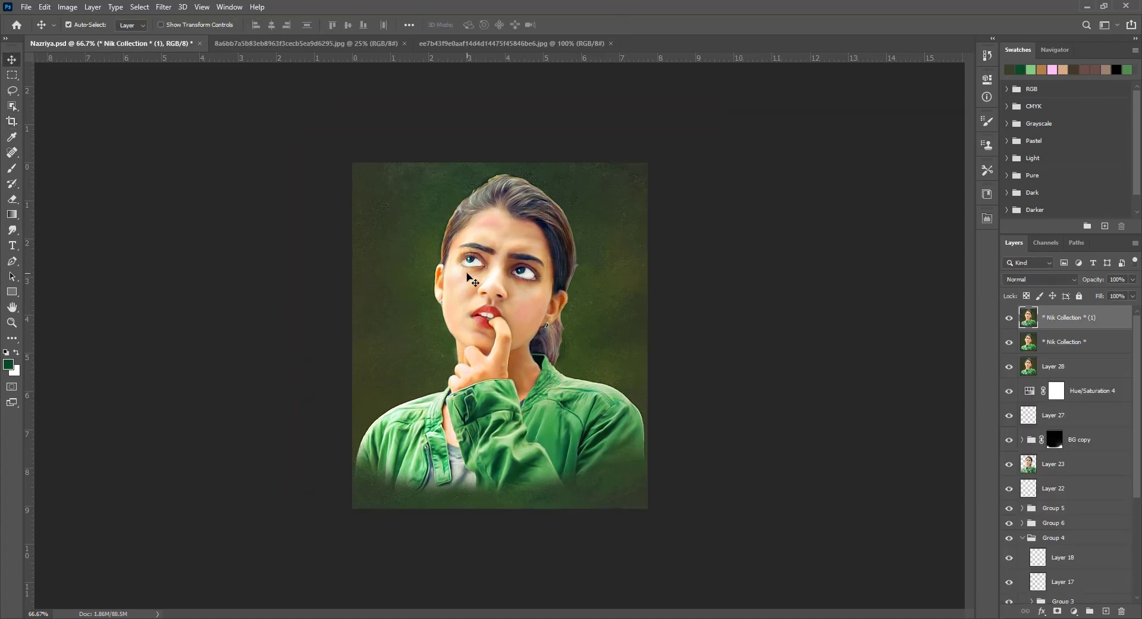